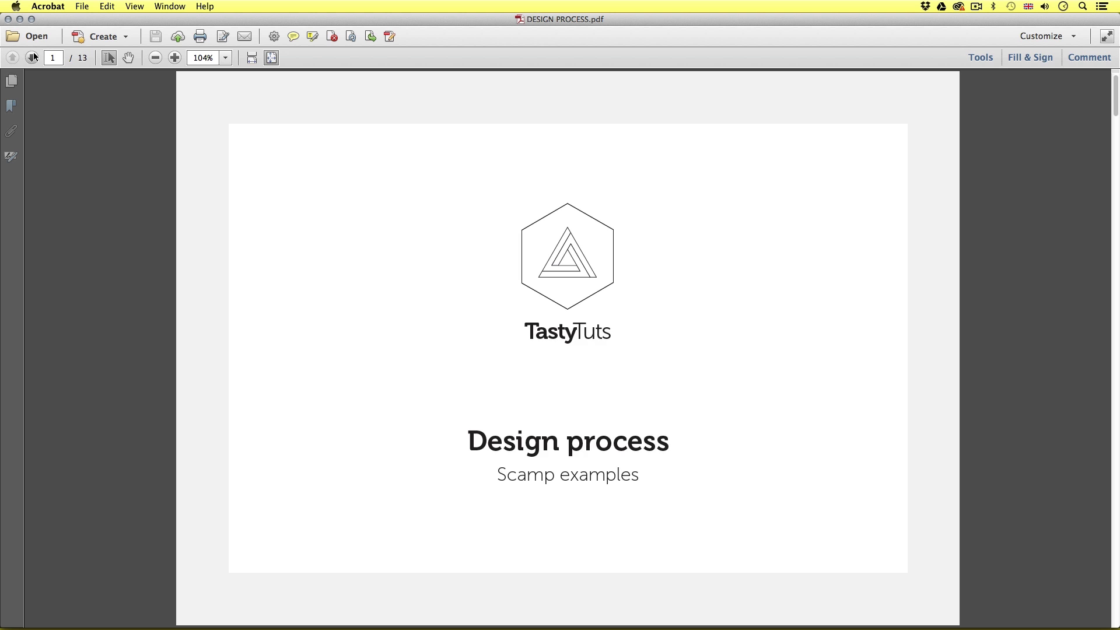
# Page through the design process PDF and examine the brochure cover and back sketches on page 8.
pyautogui.click(32, 57)
pyautogui.click(33, 57)
pyautogui.click(33, 57)
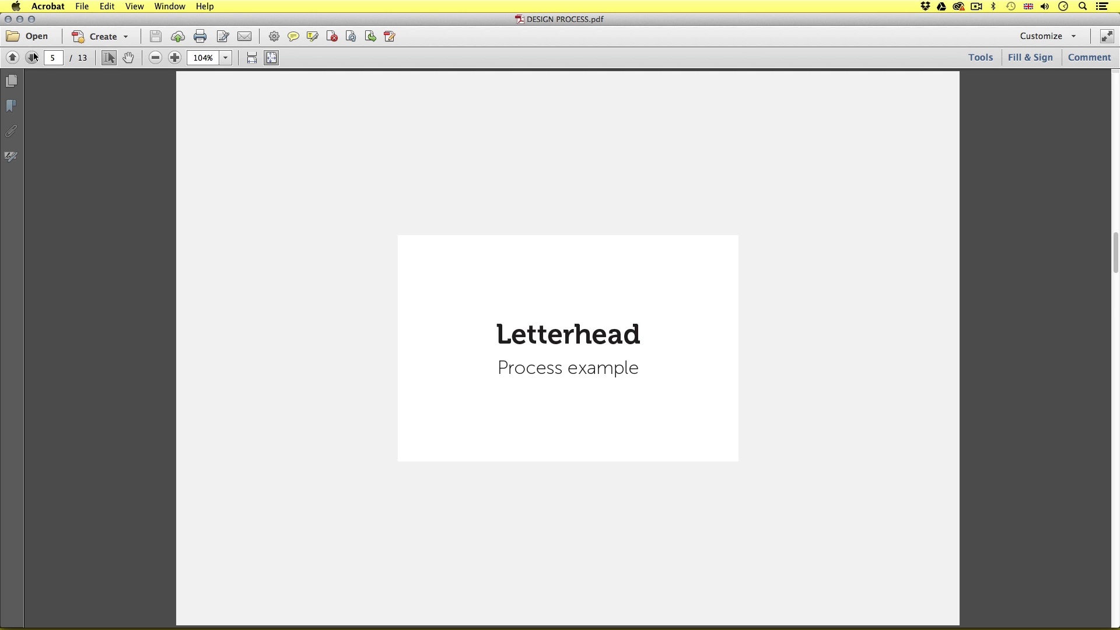
pyautogui.click(32, 58)
pyautogui.click(32, 57)
pyautogui.click(32, 57)
pyautogui.click(32, 57)
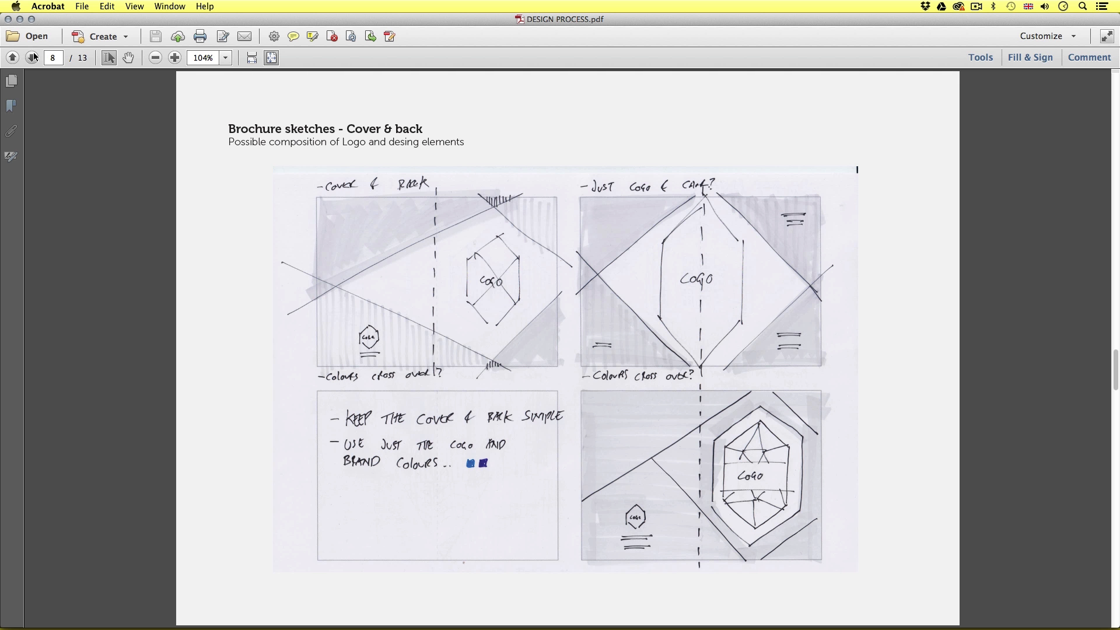
pyautogui.click(32, 57)
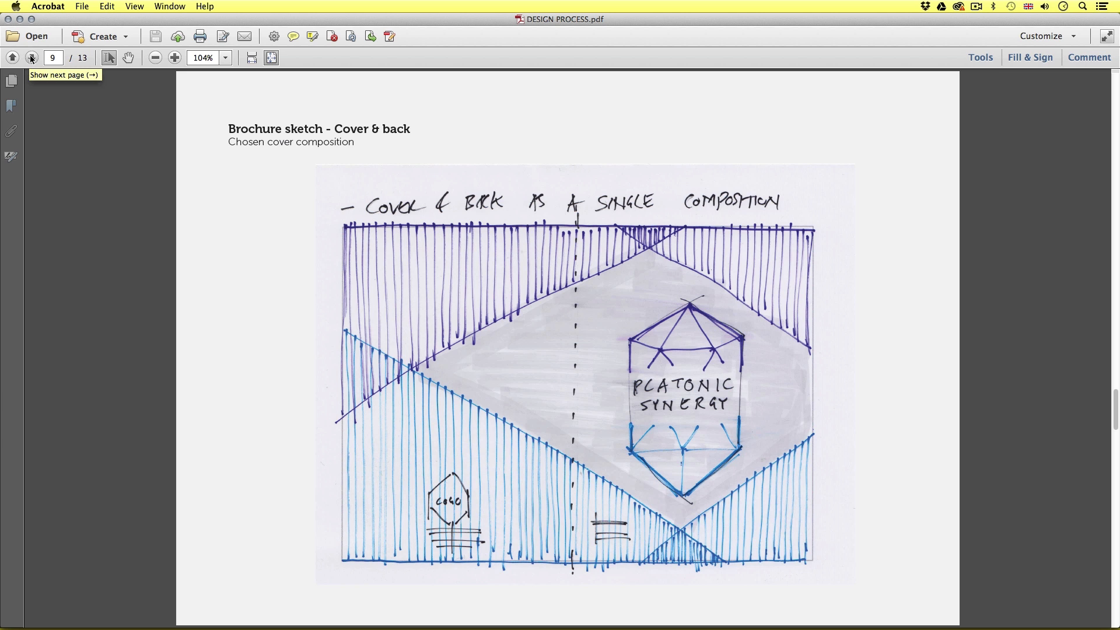
pyautogui.click(33, 58)
pyautogui.click(12, 57)
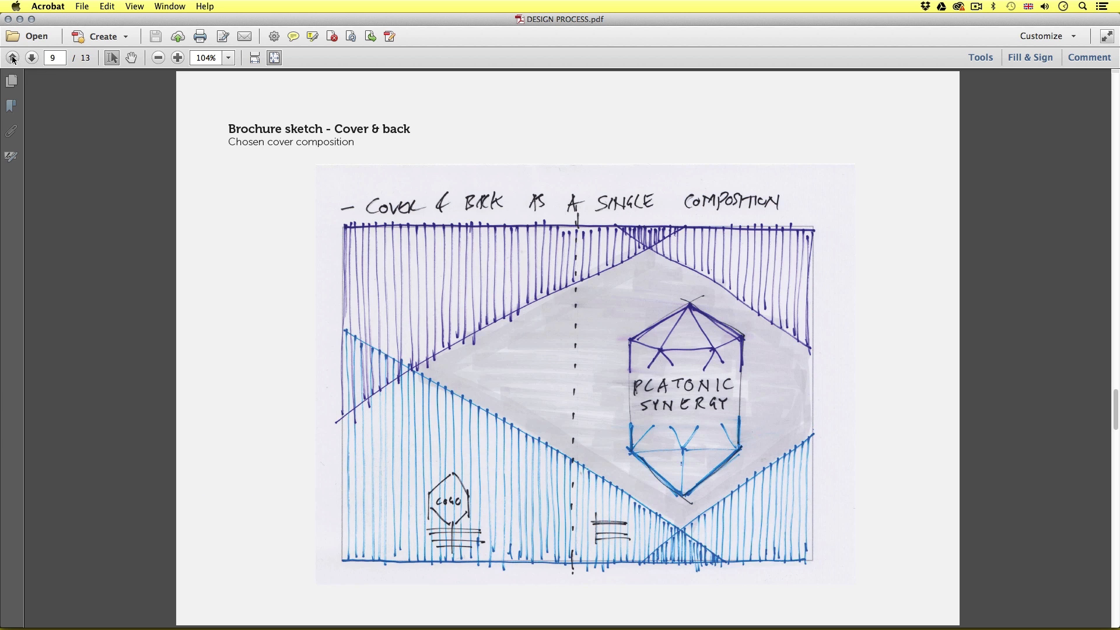
pyautogui.click(12, 57)
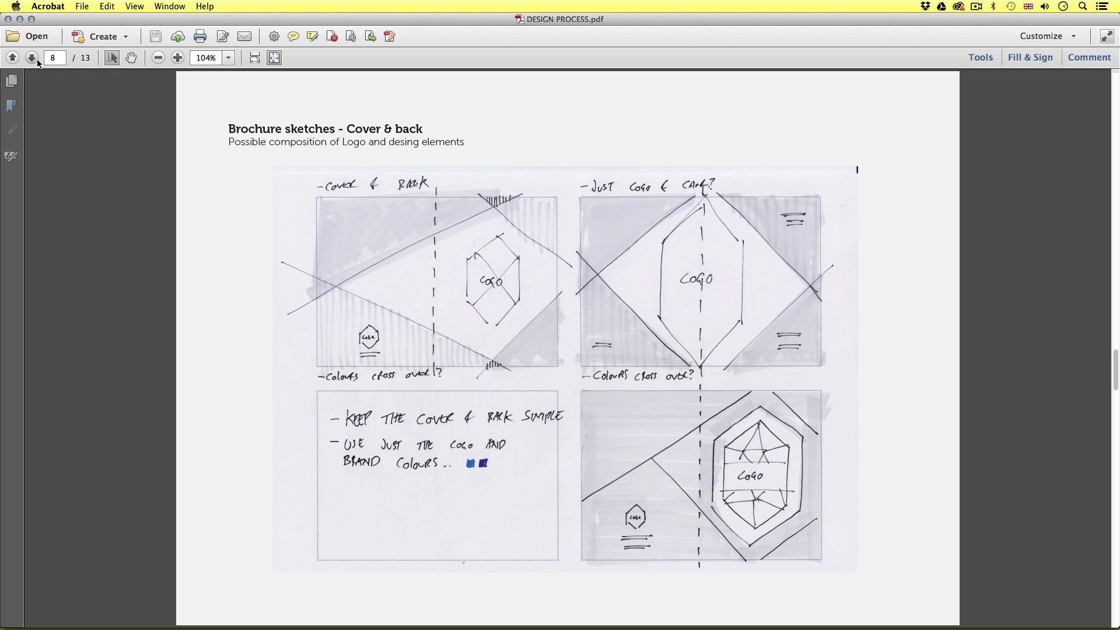
# Review the chosen cover composition, the inside spread sketches and the chosen spreads on pages 9 to 11.
pyautogui.press('Right')
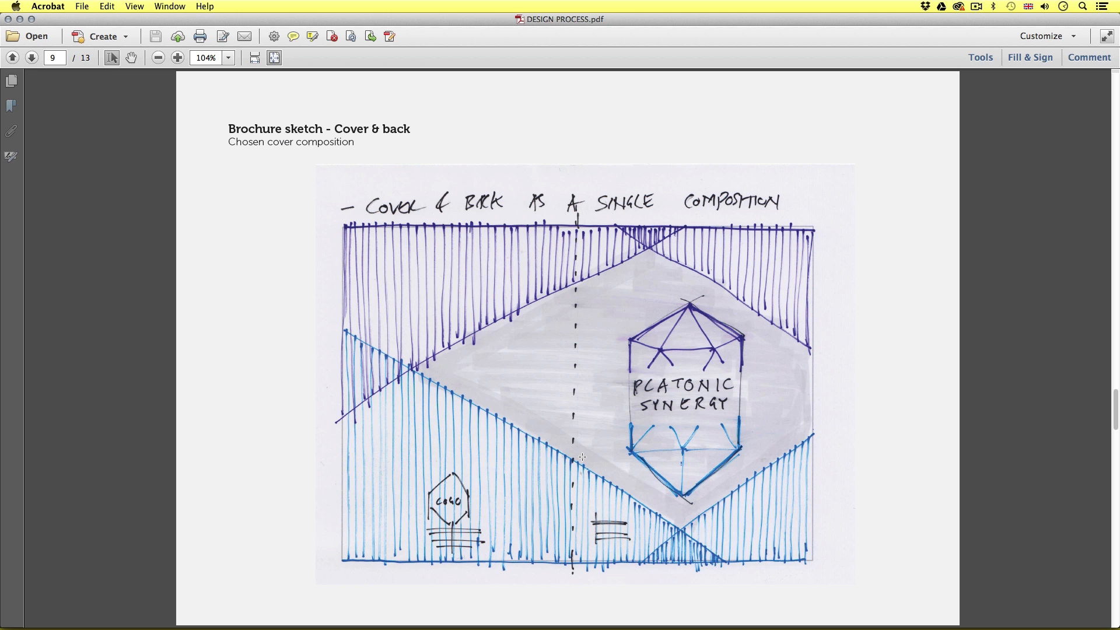
pyautogui.click(32, 58)
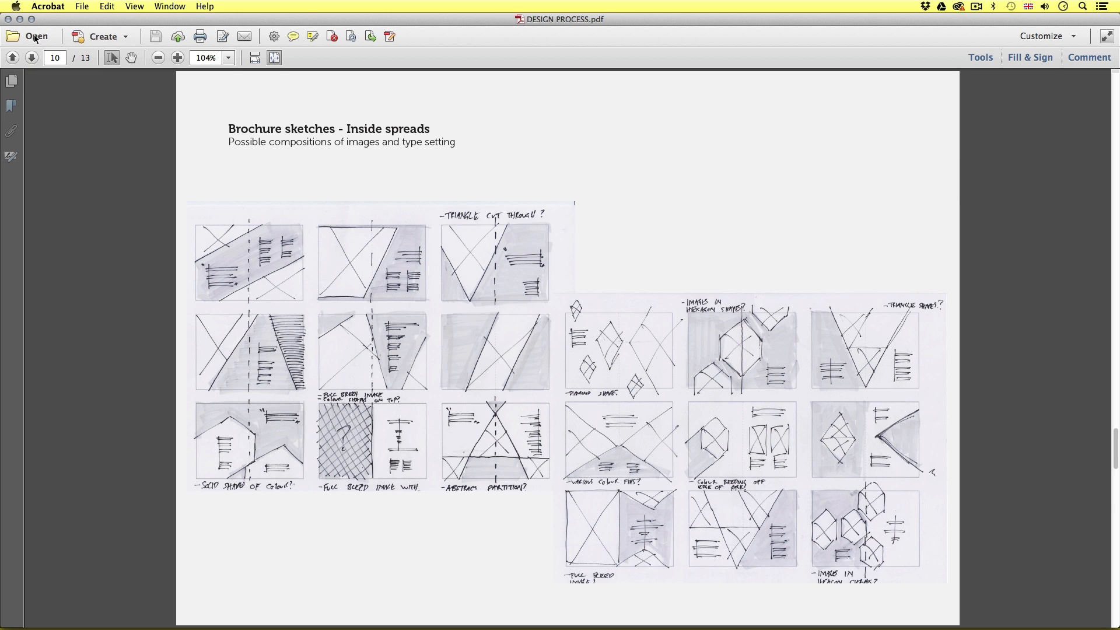
pyautogui.click(32, 58)
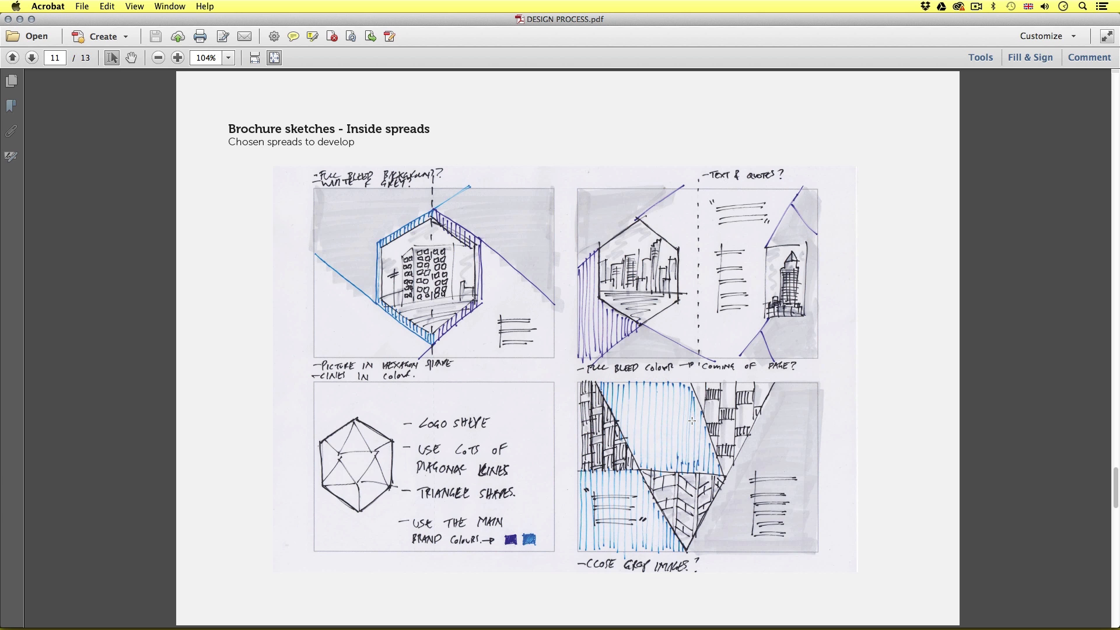
# Switch to Finder and open BRANDING.ai from the 02 – BRANDING folder in the project assets.
pyautogui.press('super+Tab')
pyautogui.press('super+Tab')
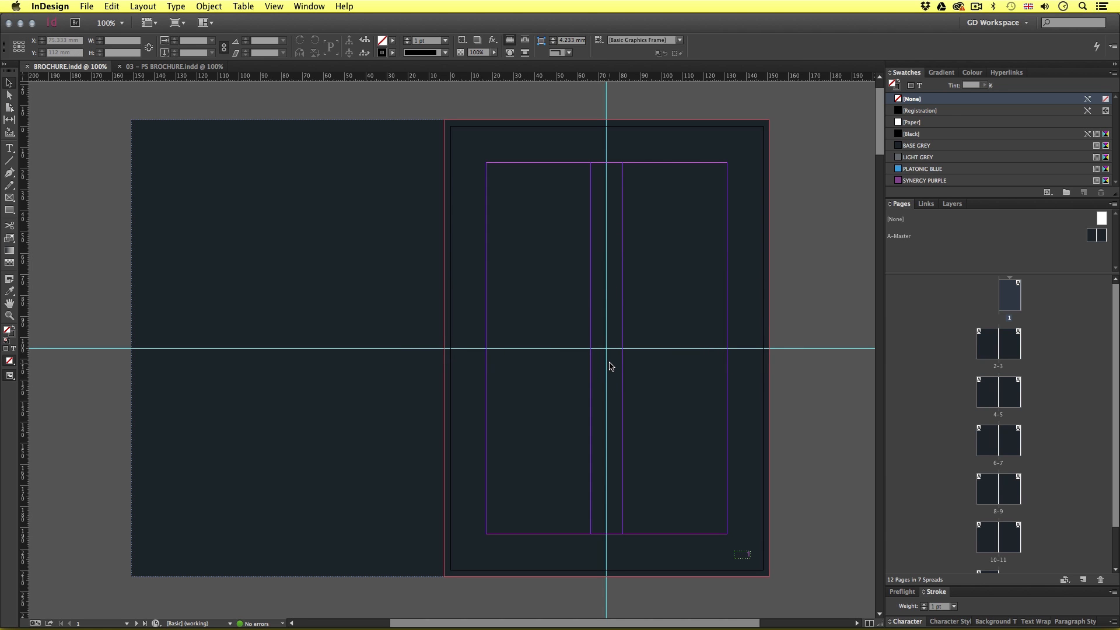
pyautogui.press('super+Tab')
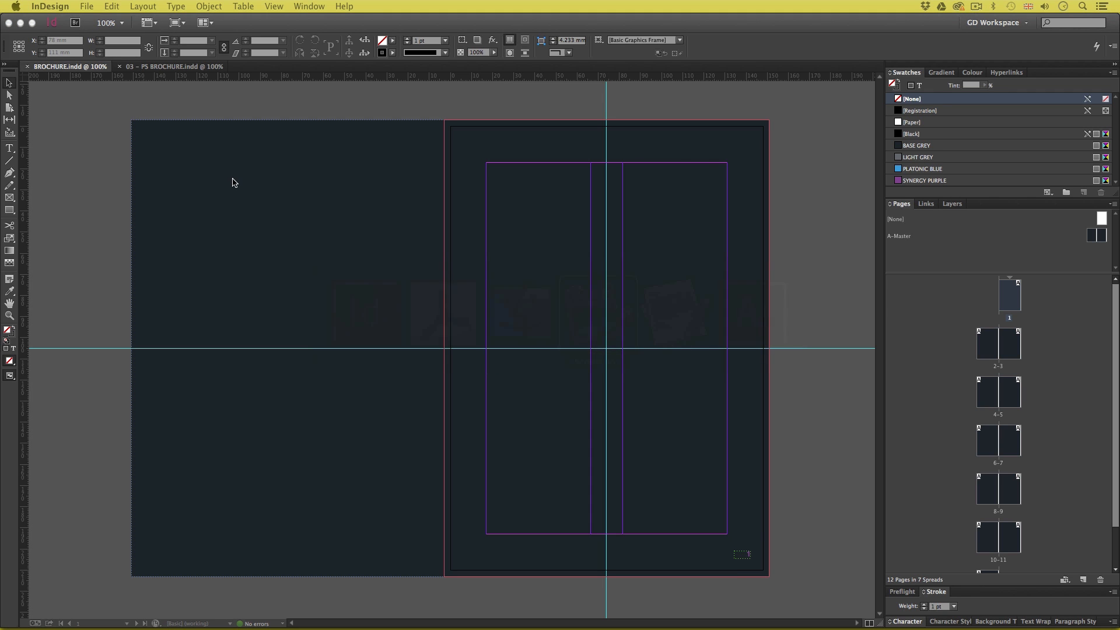
pyautogui.press('super+Tab')
pyautogui.press('super+Tab')
pyautogui.press('super+Tab')
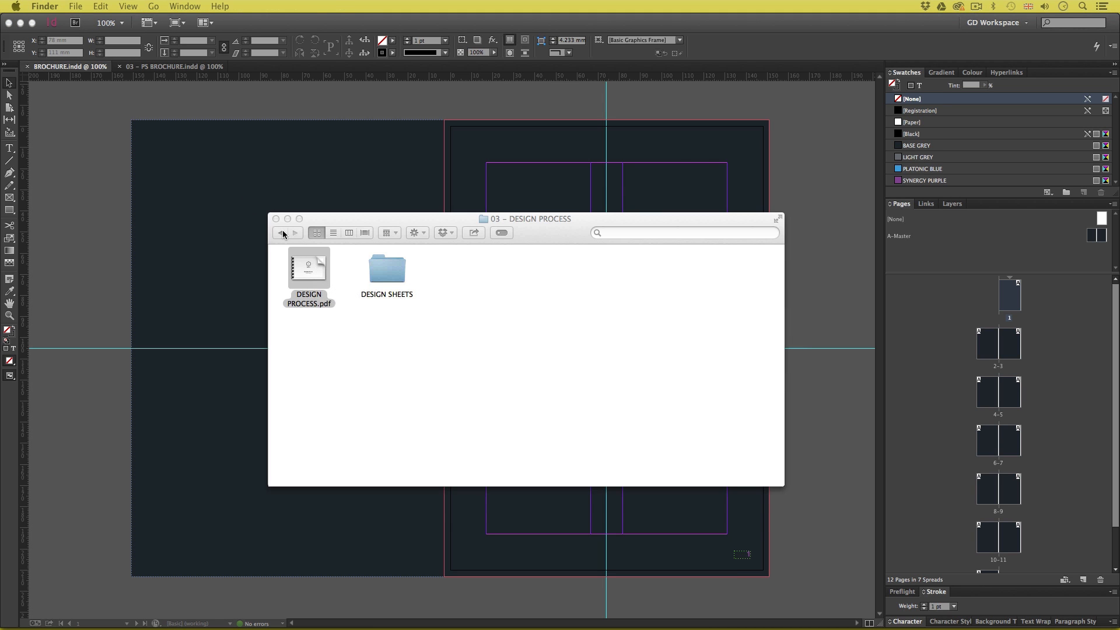
pyautogui.click(281, 233)
pyautogui.doubleClick(611, 268)
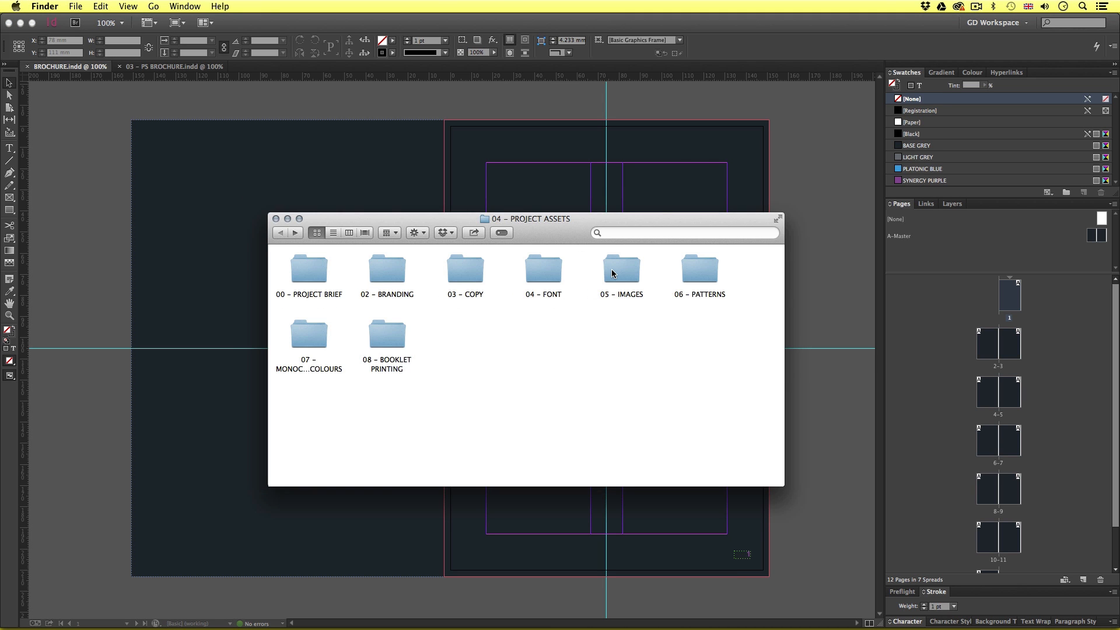
pyautogui.click(383, 279)
pyautogui.doubleClick(390, 272)
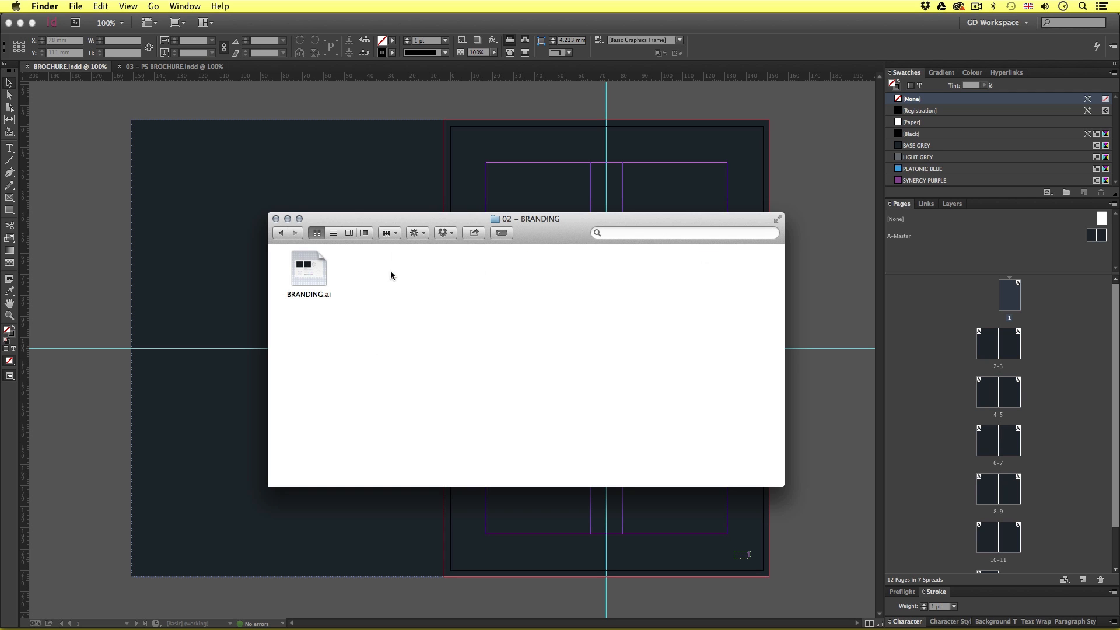
pyautogui.doubleClick(309, 272)
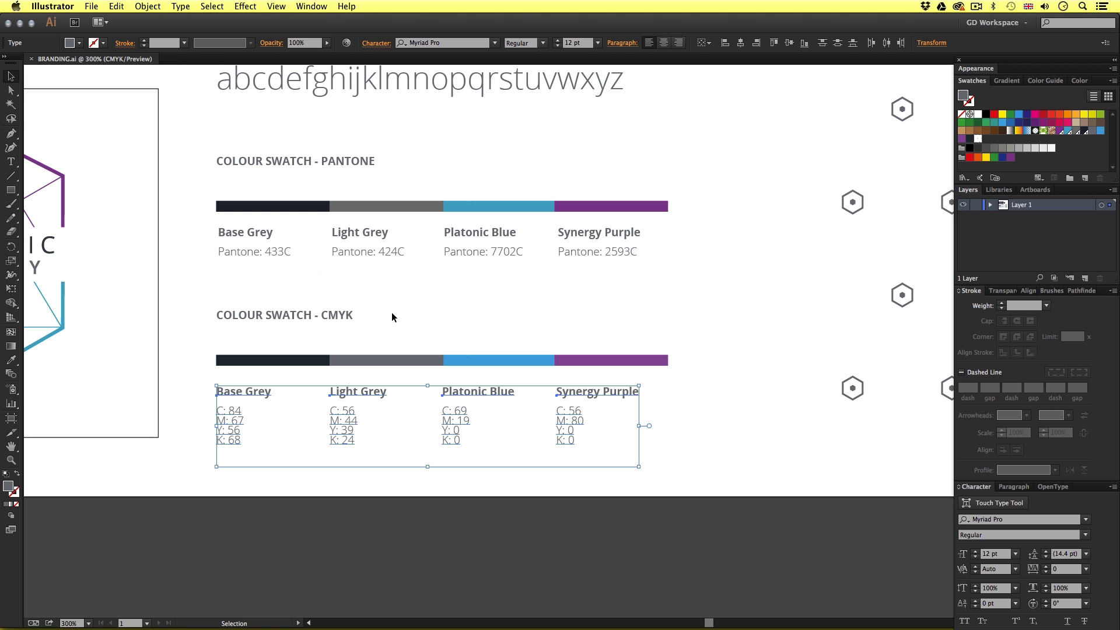
# Select the whole Platonic Synergy logo in the "Logo on dark grey" square and copy it.
pyautogui.click(393, 312)
pyautogui.press('z')
pyautogui.keyDown('alt'); pyautogui.click(404, 306); pyautogui.keyUp('alt')
pyautogui.keyDown('alt'); pyautogui.click(404, 305); pyautogui.keyUp('alt')
pyautogui.press('space')
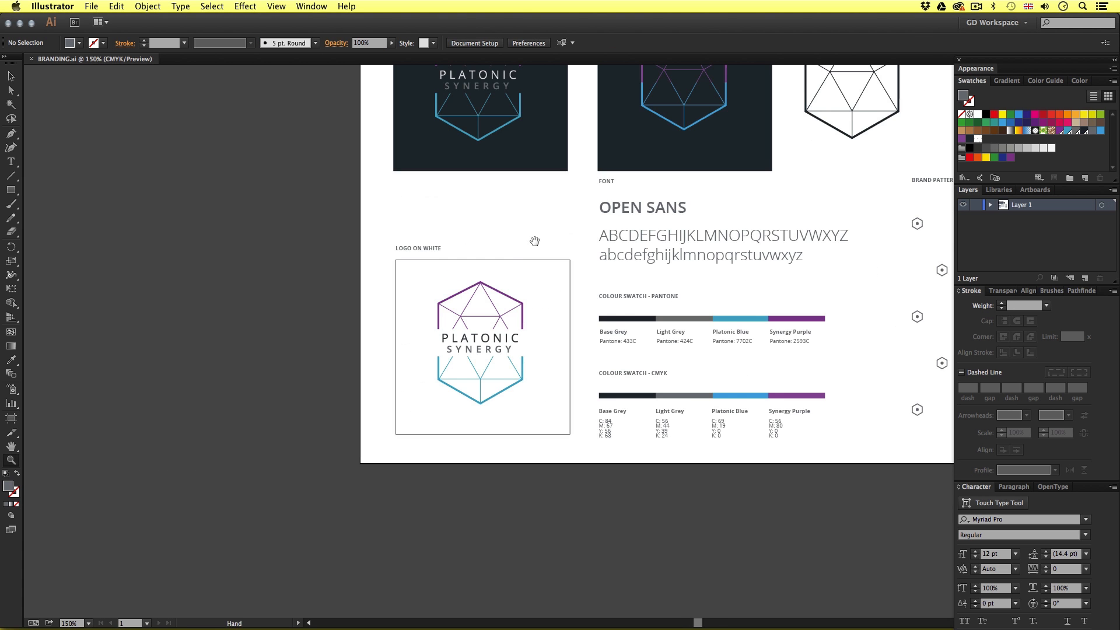
pyautogui.moveTo(535, 241); pyautogui.dragTo(359, 398)
pyautogui.click(429, 308)
pyautogui.press('space')
pyautogui.moveTo(519, 325)
pyautogui.mouseDown()
pyautogui.moveTo(502, 367)
pyautogui.moveTo(484, 355)
pyautogui.moveTo(512, 346)
pyautogui.mouseUp()
pyautogui.click(466, 306)
pyautogui.press('space')
pyautogui.press('v')
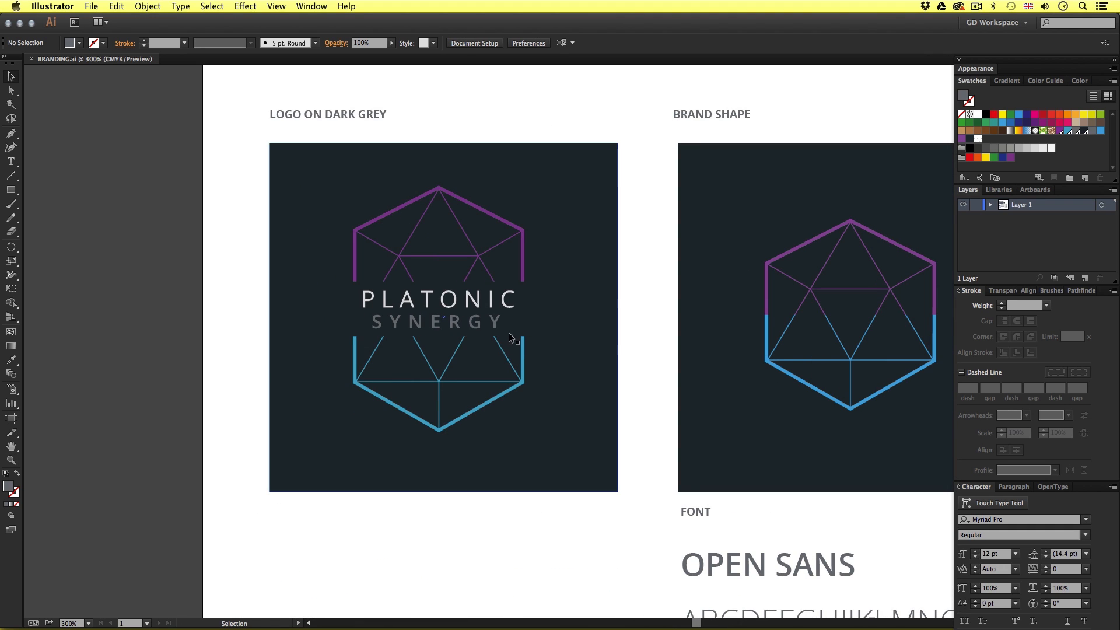
pyautogui.click(520, 345)
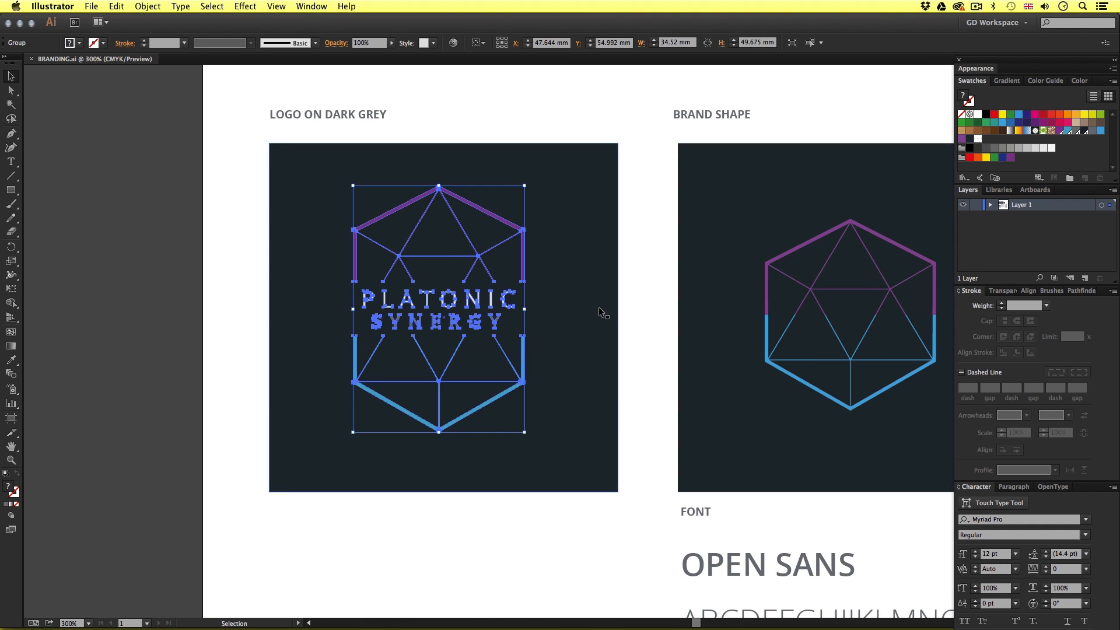
pyautogui.click(565, 301)
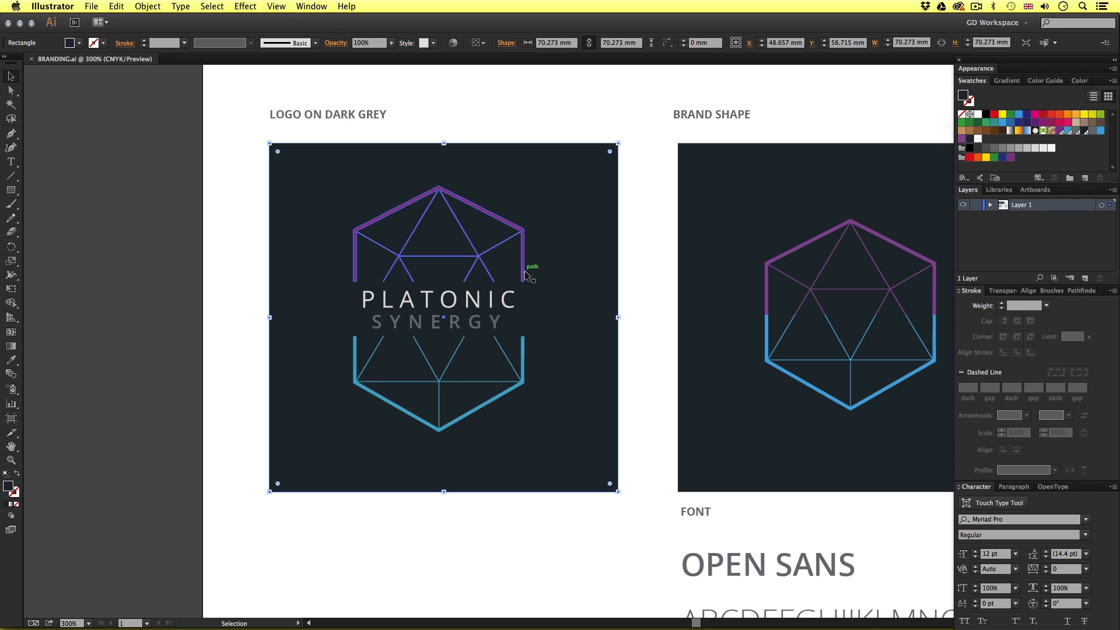
pyautogui.click(469, 303)
# Switch to InDesign and paste the logo onto page 1 of BROCHURE.indd on the IMAGES layer.
pyautogui.press('super+Tab')
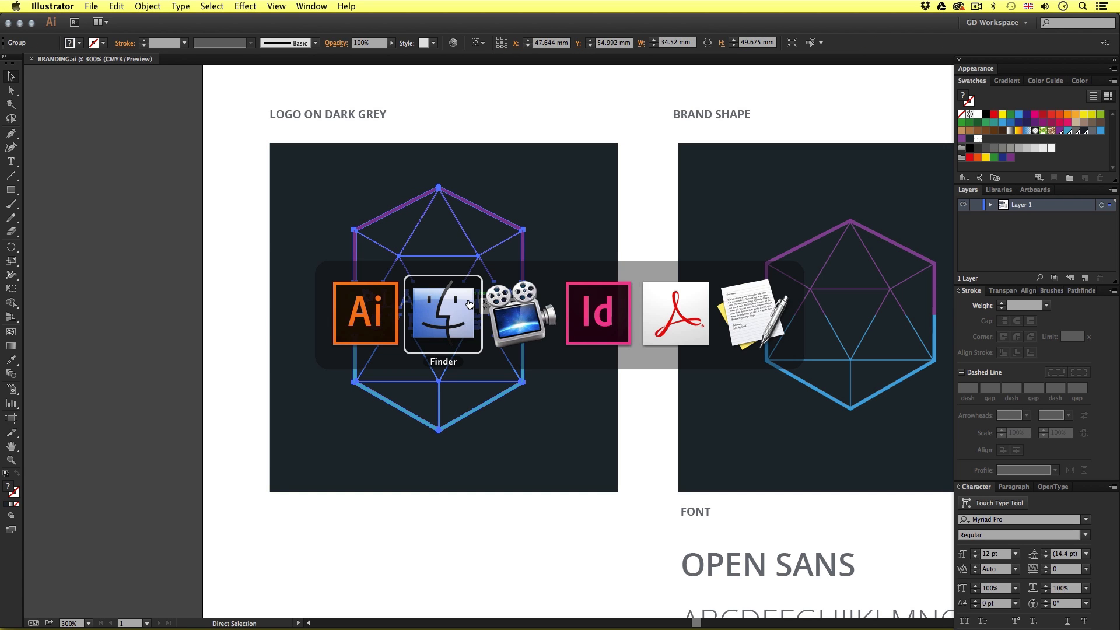
pyautogui.press('super+Tab')
pyautogui.press('super+Tab')
pyautogui.press('z')
pyautogui.click(612, 341)
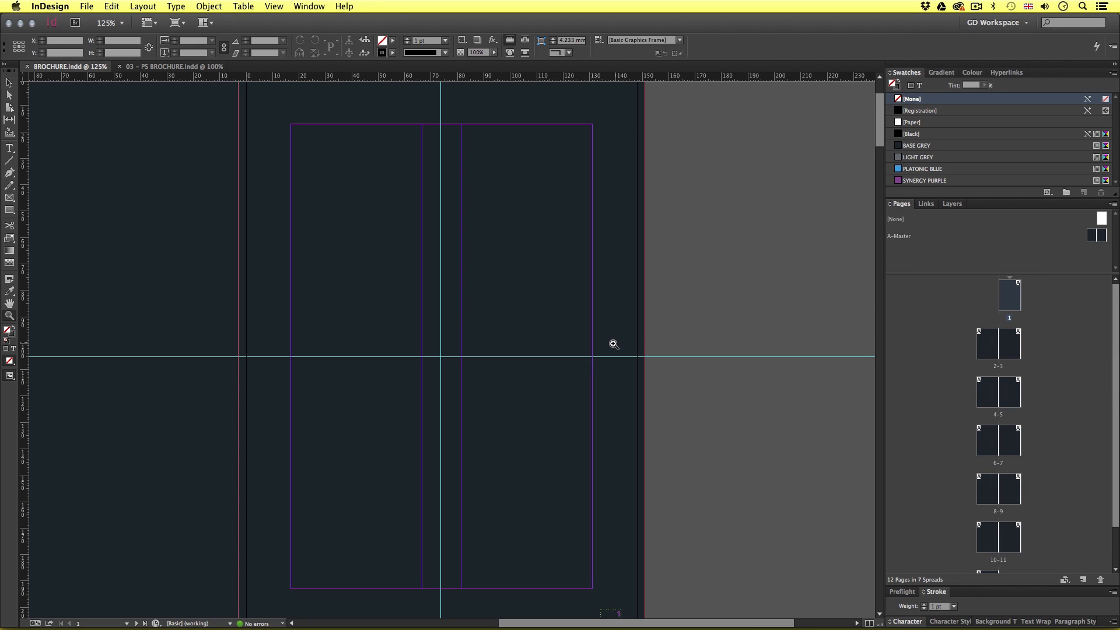
pyautogui.click(945, 207)
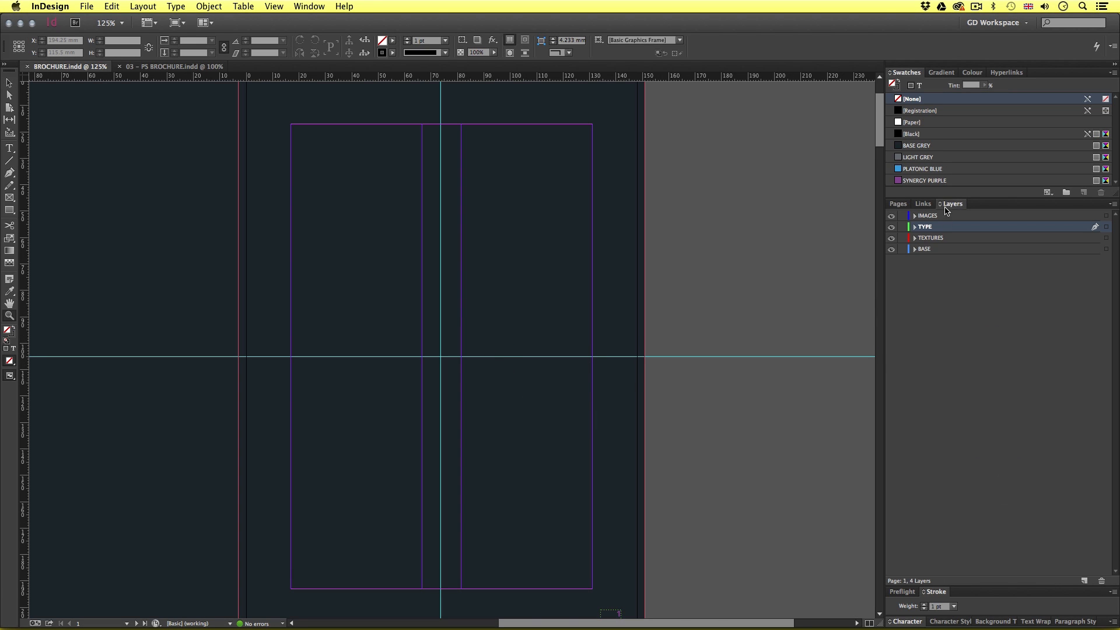
pyautogui.click(922, 216)
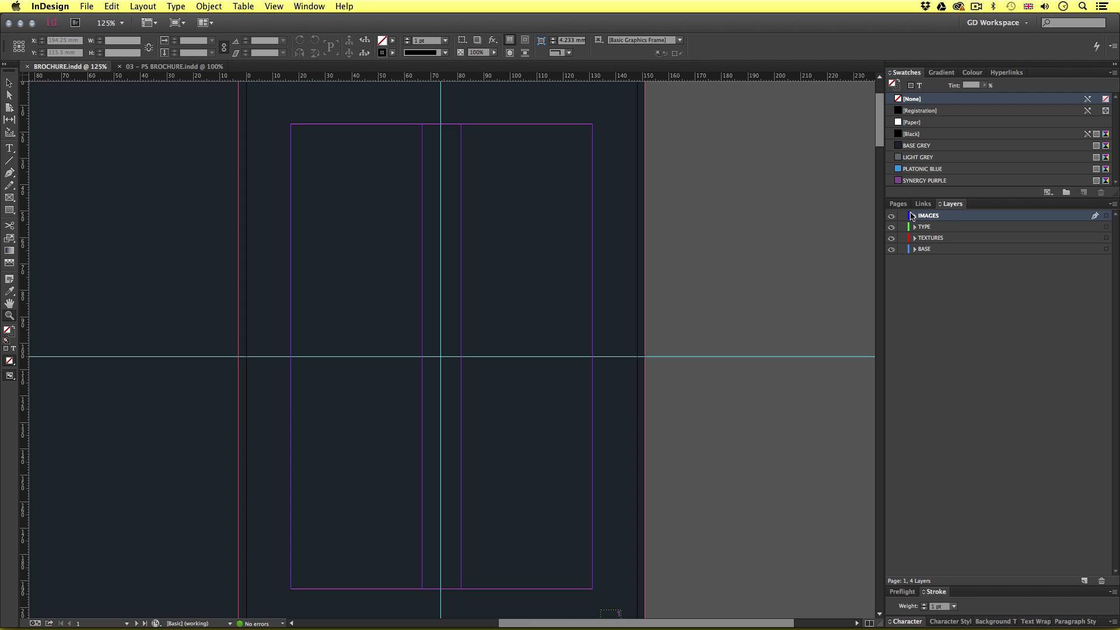
pyautogui.press('super+v')
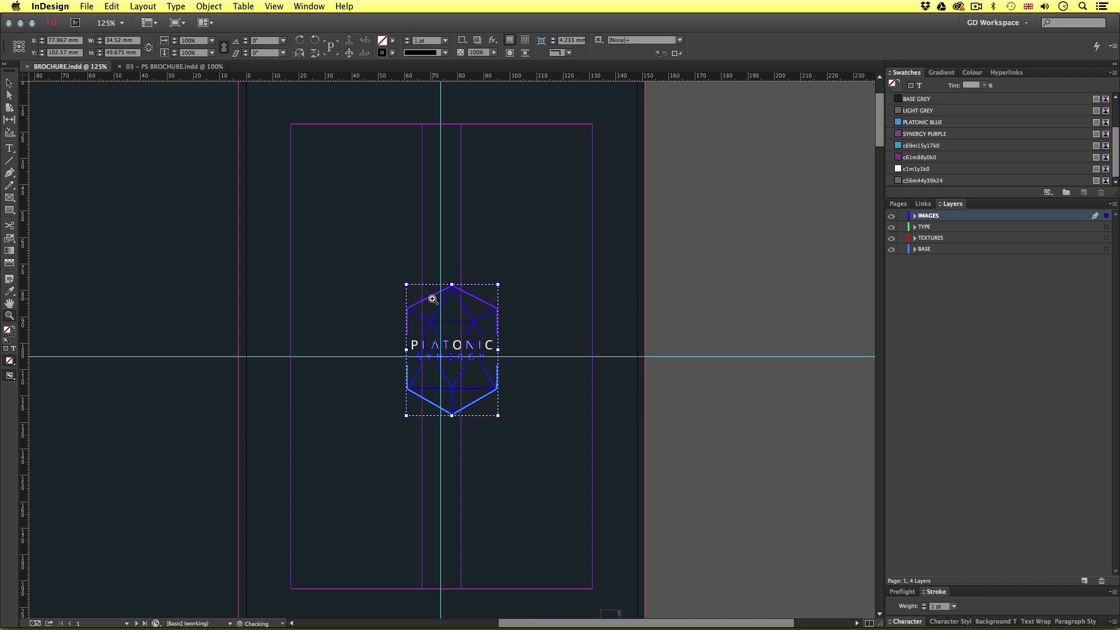
# Move the pasted logo so its centre sits on the intersection of the cover page's horizontal and vertical guides.
pyautogui.click(473, 343)
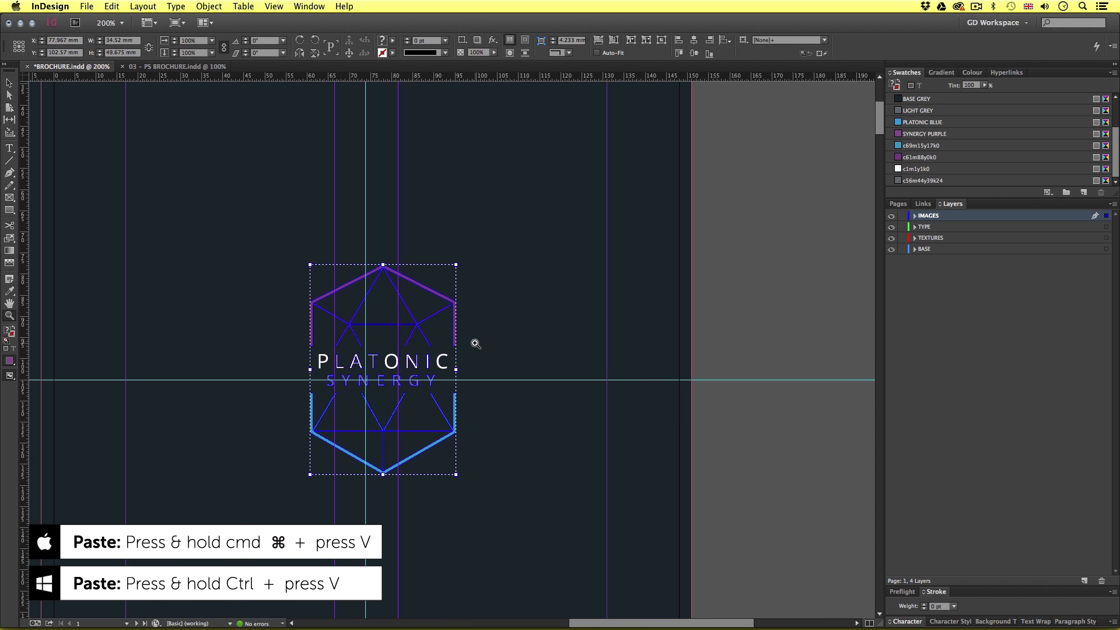
pyautogui.click(475, 343)
pyautogui.moveTo(459, 311)
pyautogui.mouseDown()
pyautogui.moveTo(453, 285)
pyautogui.moveTo(432, 304)
pyautogui.moveTo(438, 318)
pyautogui.mouseUp()
pyautogui.moveTo(394, 374); pyautogui.dragTo(494, 316)
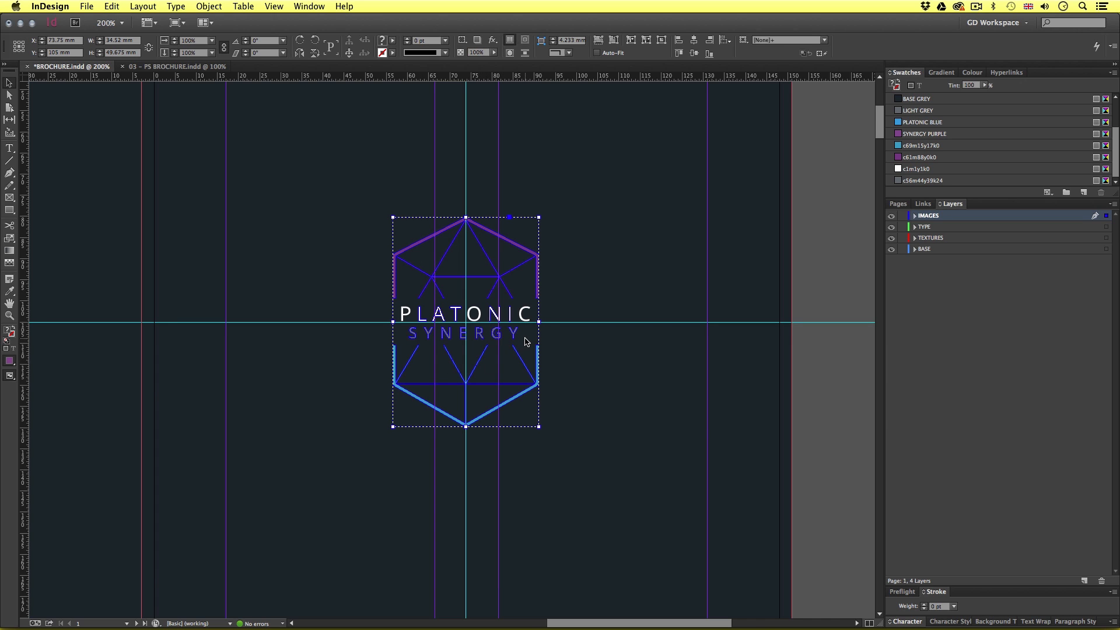
# Display the cover in preview mode and scale the logo proportionally from its centre to about 72 mm wide.
pyautogui.scroll(-3, 525, 338)
pyautogui.scroll(1, 525, 338)
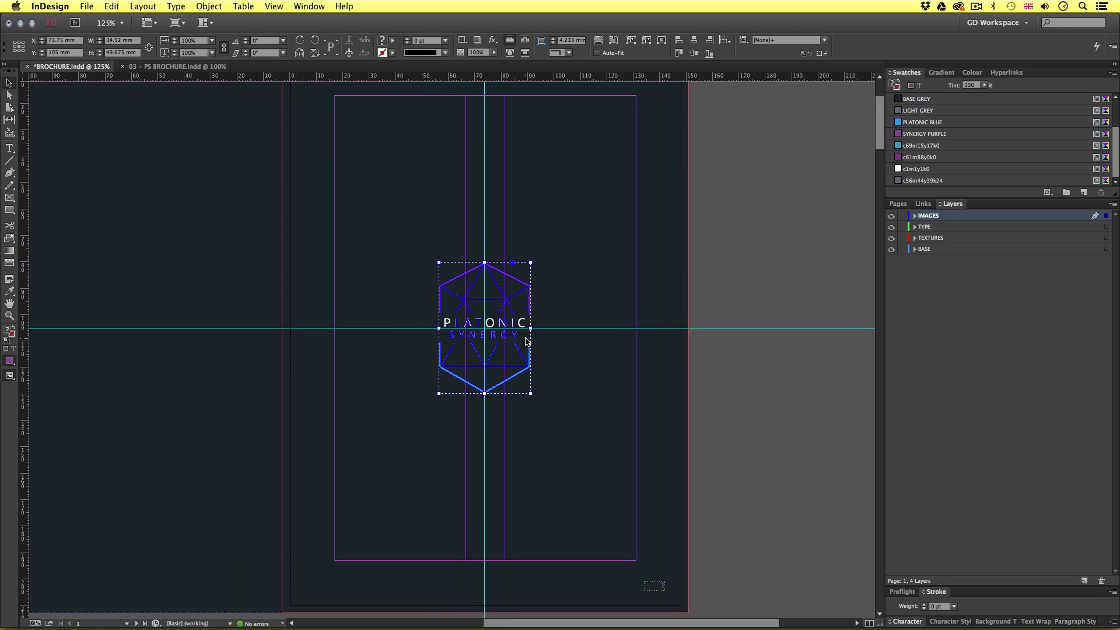
pyautogui.press('w')
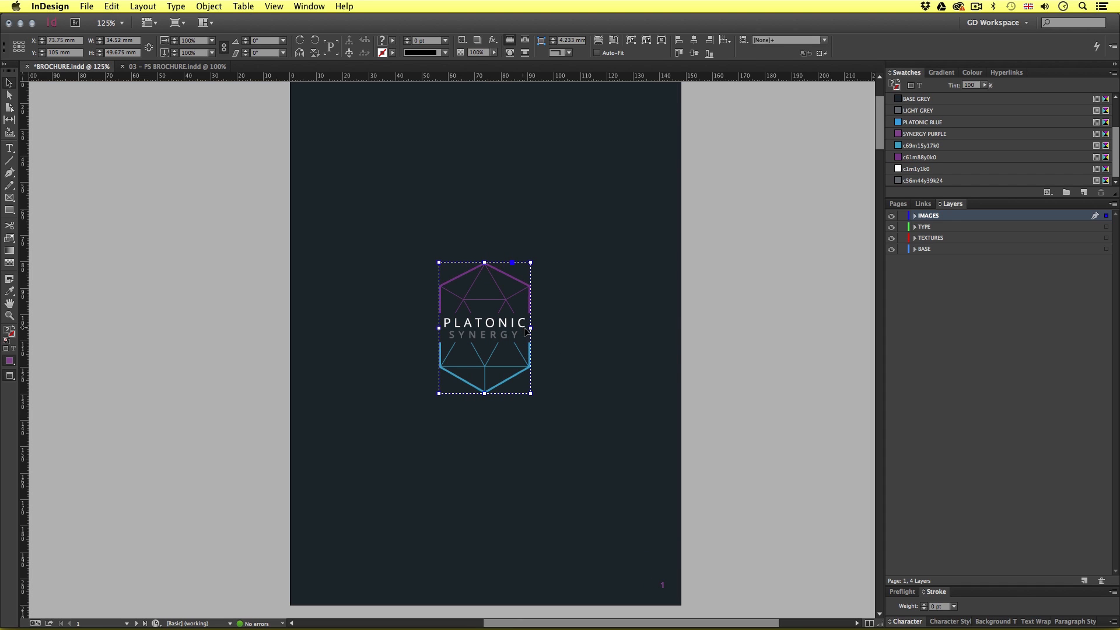
pyautogui.click(729, 342)
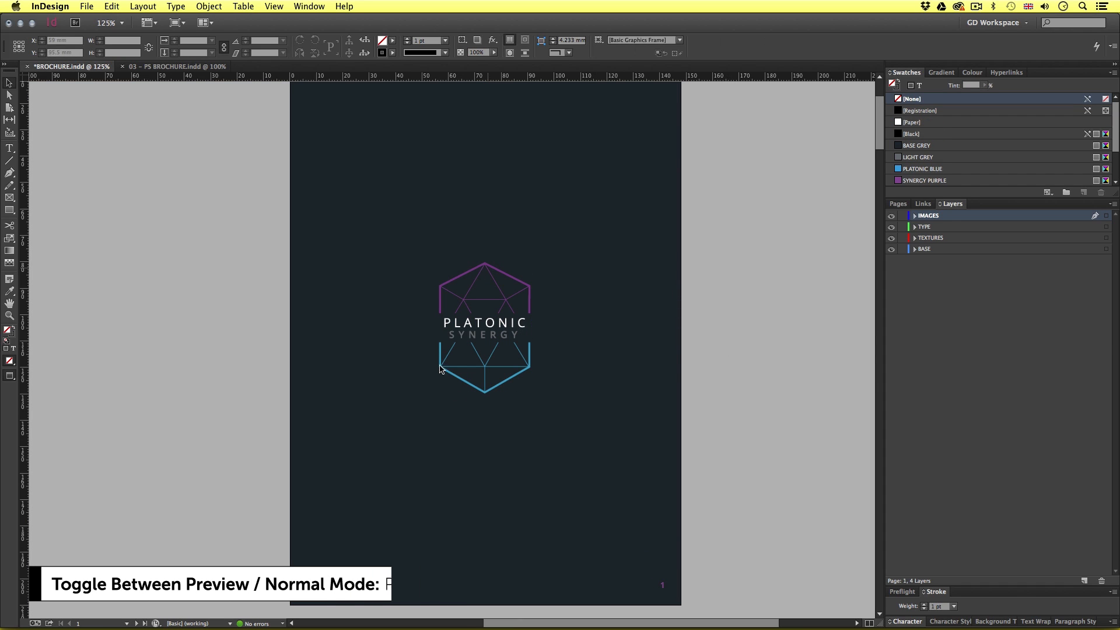
pyautogui.click(530, 371)
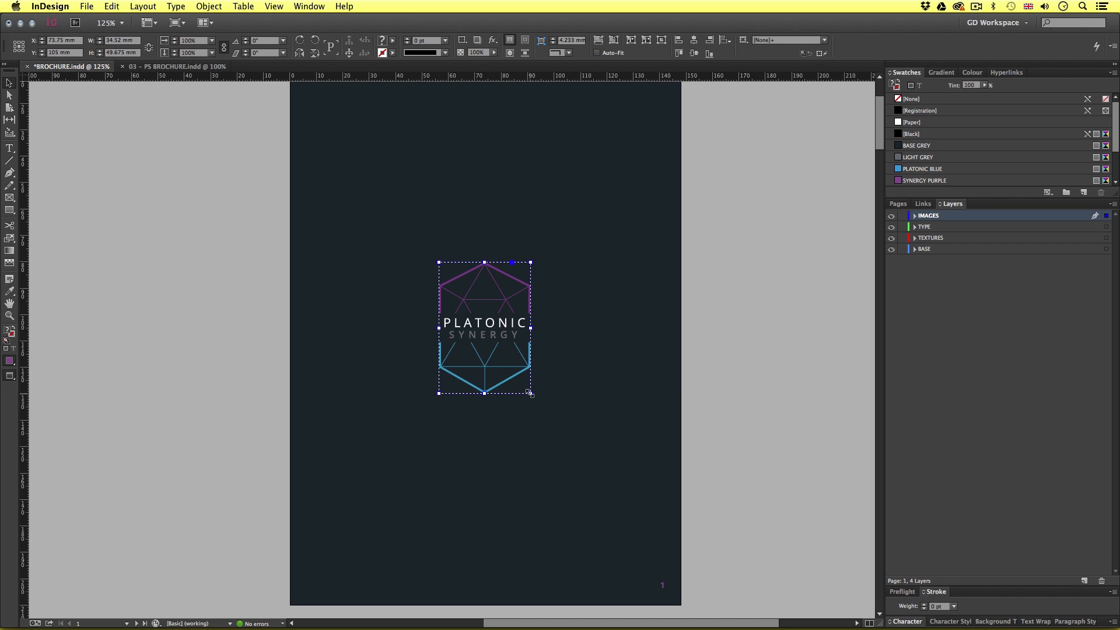
pyautogui.moveTo(529, 392); pyautogui.dragTo(583, 444)
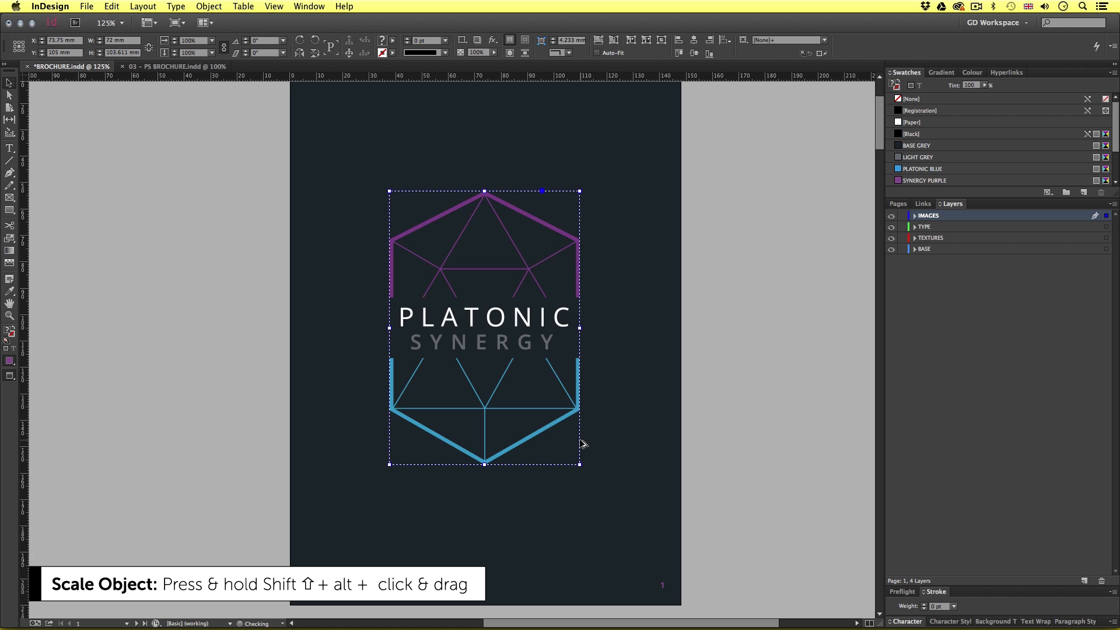
# Check the enlarged logo against the guides in normal mode, return to preview mode and deselect the logo.
pyautogui.press('w')
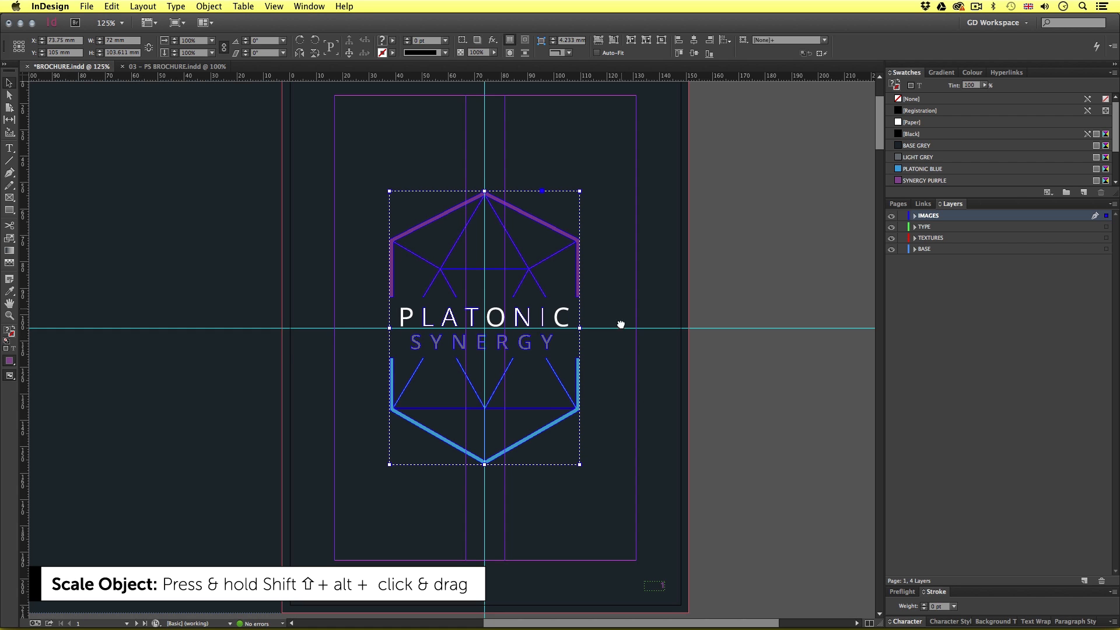
pyautogui.moveTo(620, 325); pyautogui.dragTo(621, 353)
pyautogui.press('w')
pyautogui.press('z')
pyautogui.keyDown('alt'); pyautogui.click(552, 391); pyautogui.keyUp('alt')
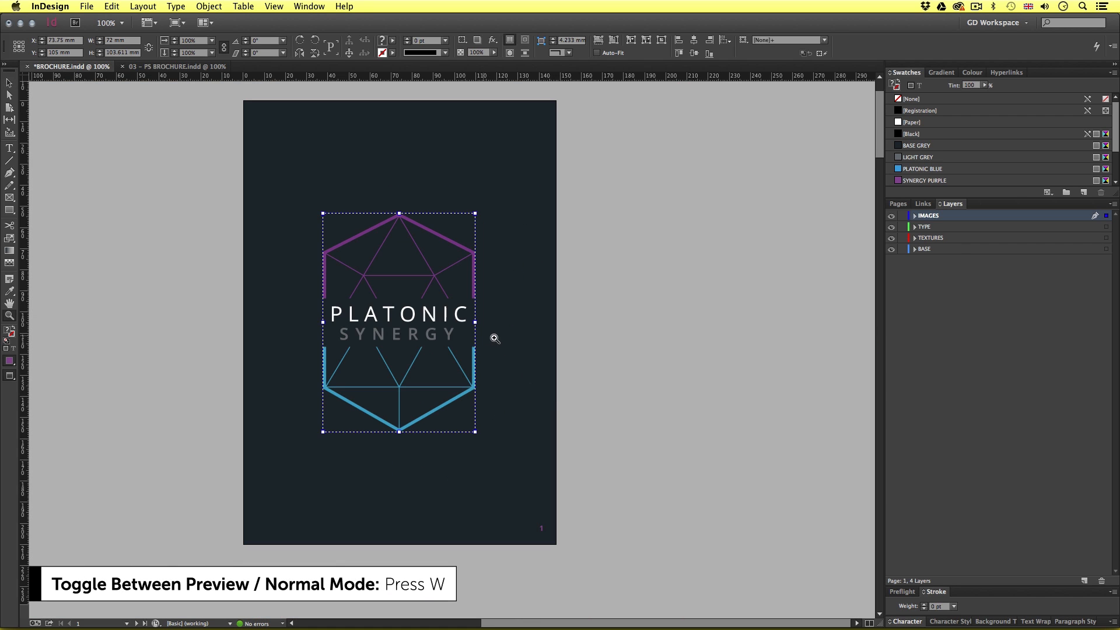
pyautogui.press('v')
pyautogui.click(642, 337)
pyautogui.moveTo(516, 325); pyautogui.dragTo(585, 351)
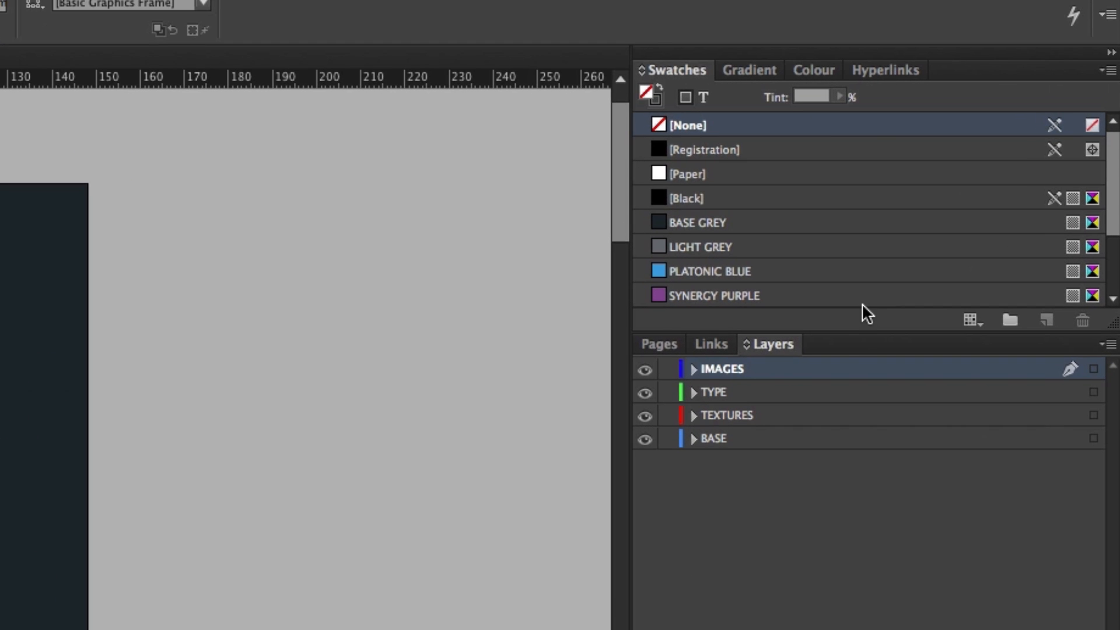
# Enlarge the swatch list and inspect the four colours imported with the logo, from c56m44y39k24 up to c69m15y17k0.
pyautogui.moveTo(841, 332); pyautogui.dragTo(842, 551)
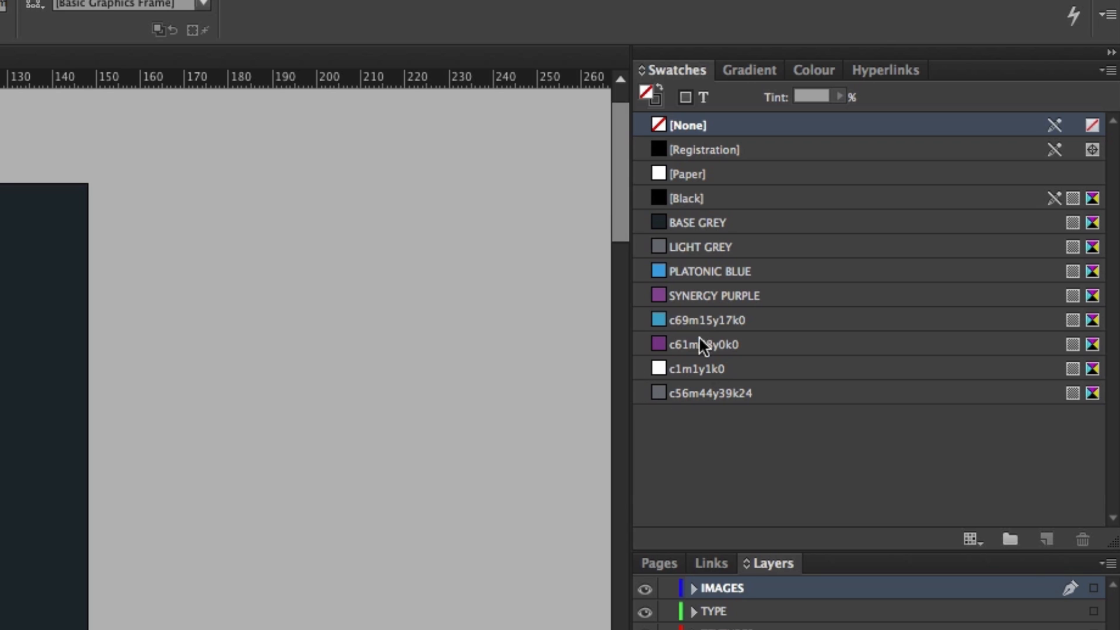
pyautogui.click(682, 394)
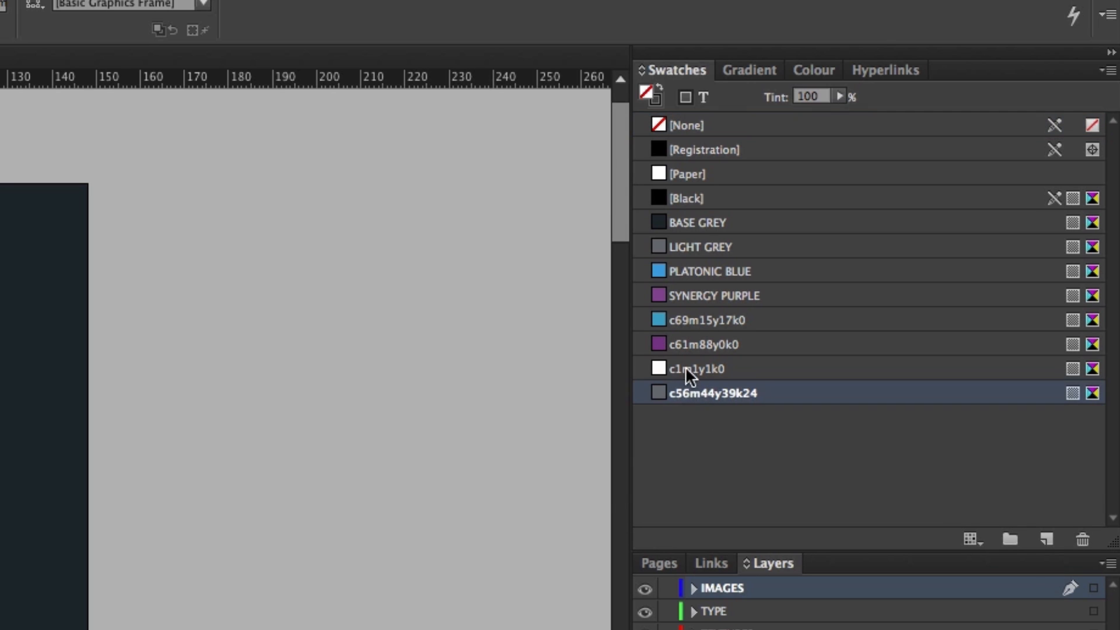
pyautogui.click(685, 367)
pyautogui.click(687, 343)
pyautogui.click(689, 321)
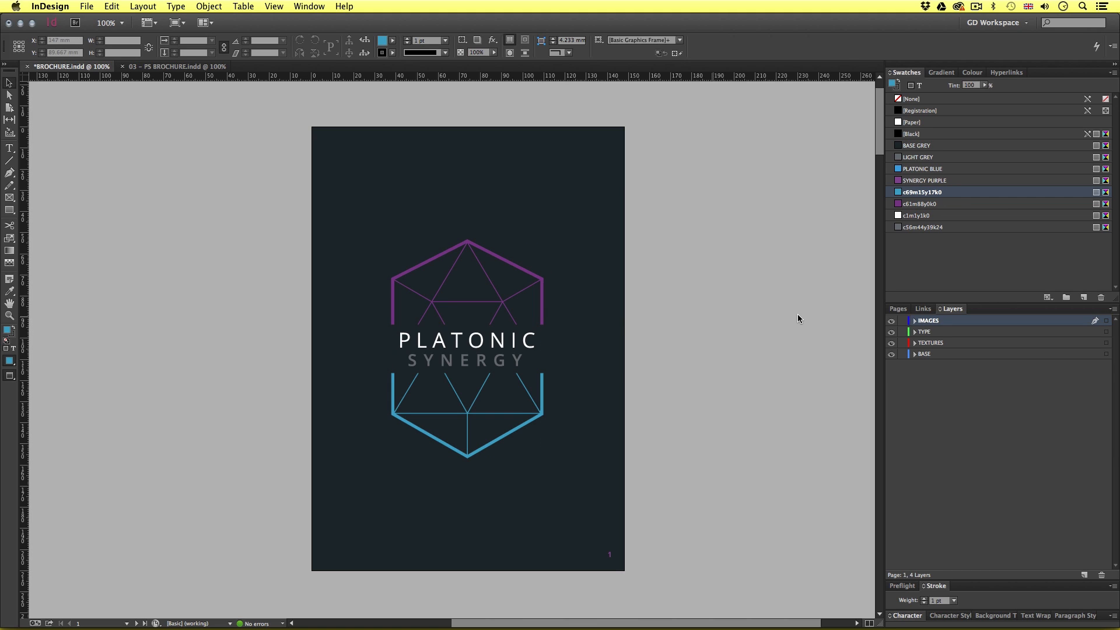
pyautogui.rightClick(917, 194)
pyautogui.click(906, 242)
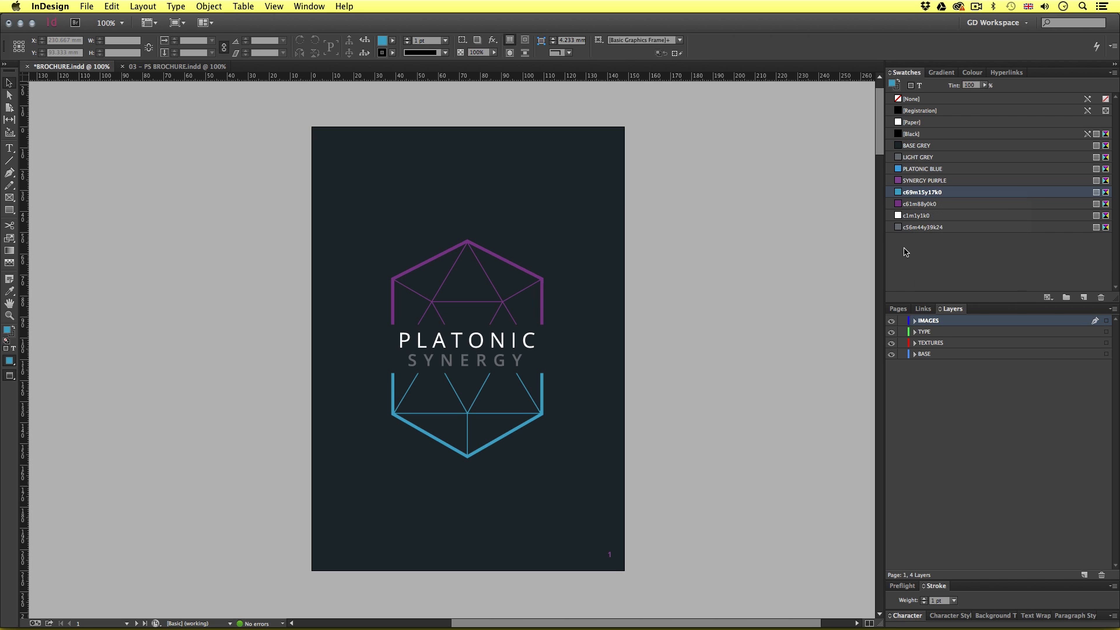
pyautogui.click(914, 203)
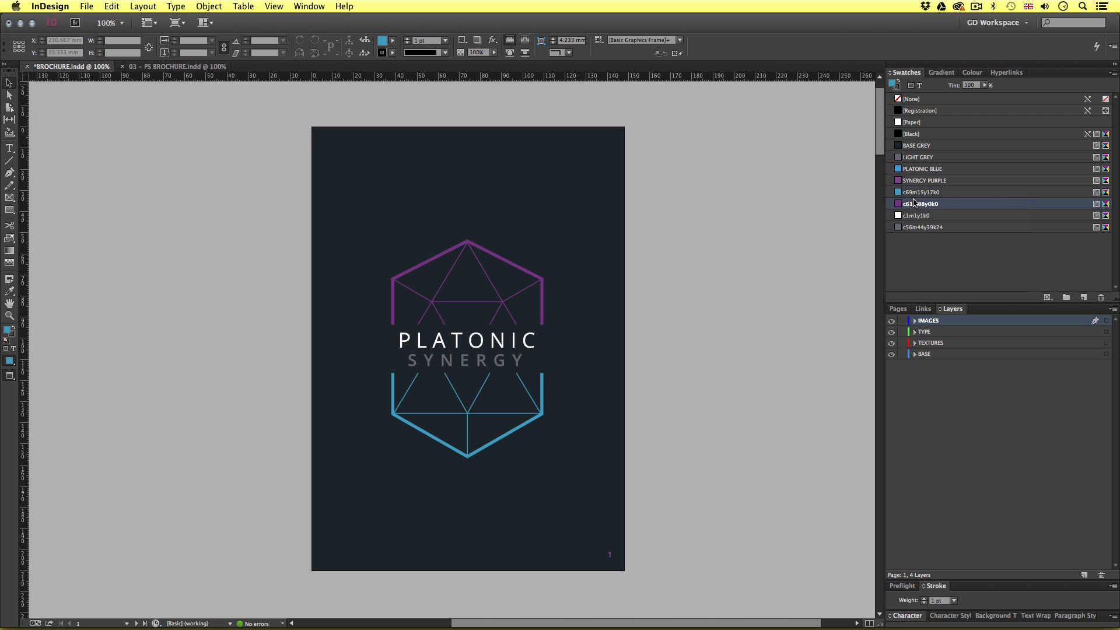
pyautogui.click(913, 196)
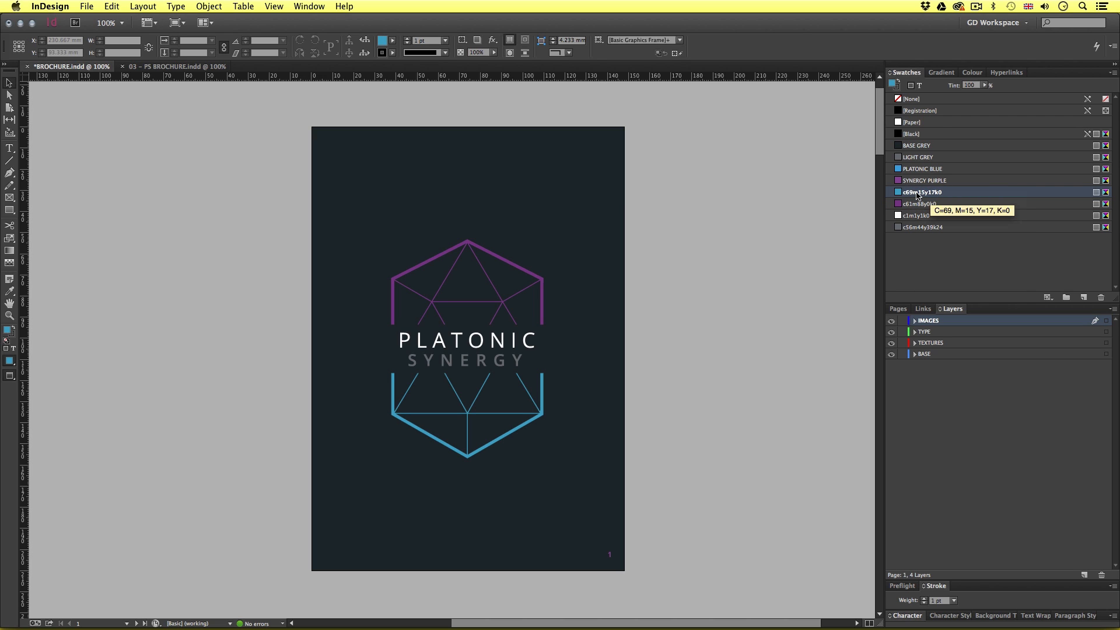
# Delete the imported blue swatch c69m15y17k0 and replace it with PLATONIC BLUE.
pyautogui.rightClick(917, 195)
pyautogui.click(959, 237)
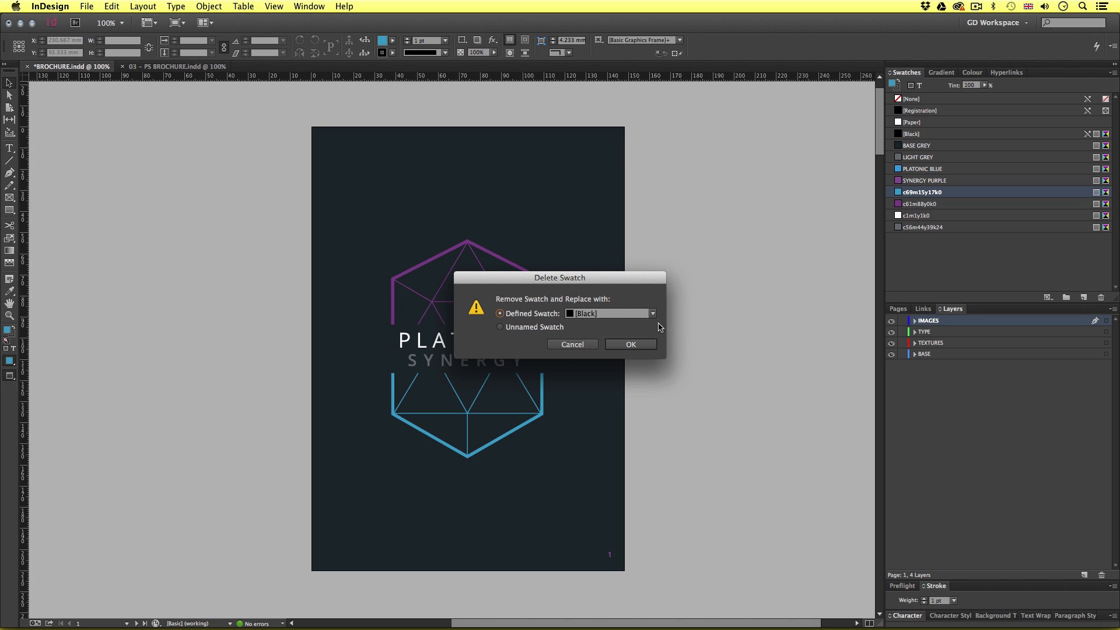
pyautogui.click(653, 315)
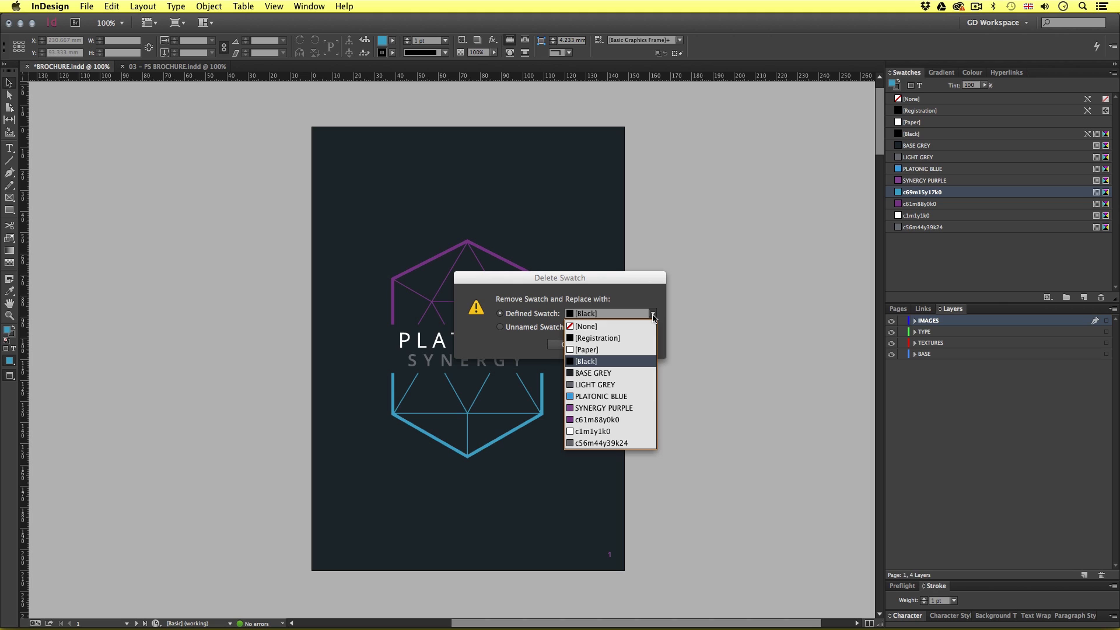
pyautogui.click(602, 397)
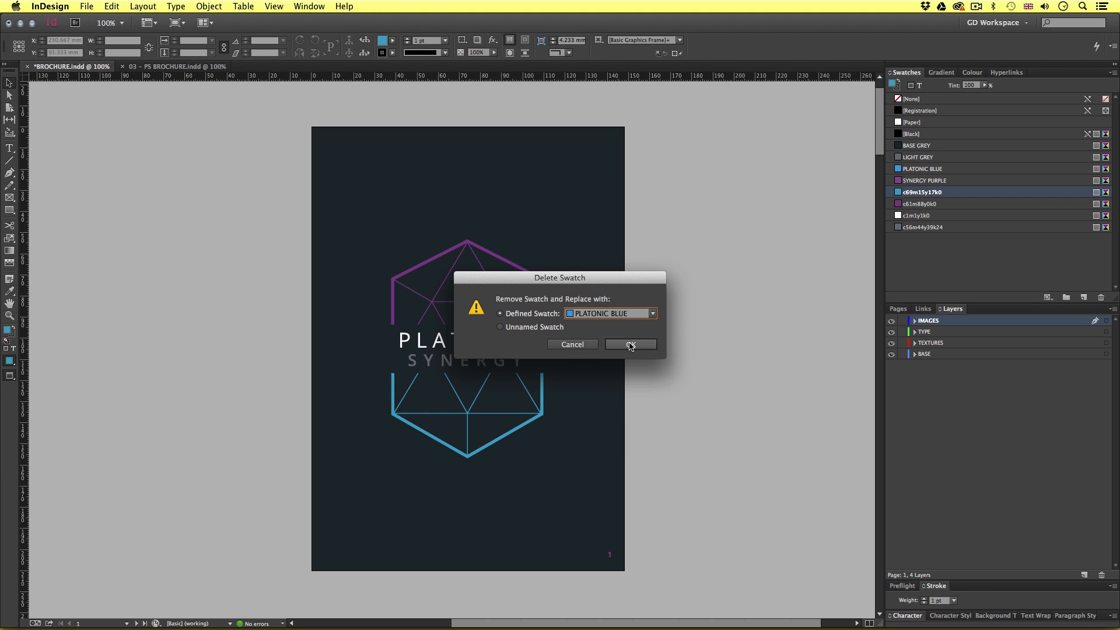
pyautogui.click(630, 344)
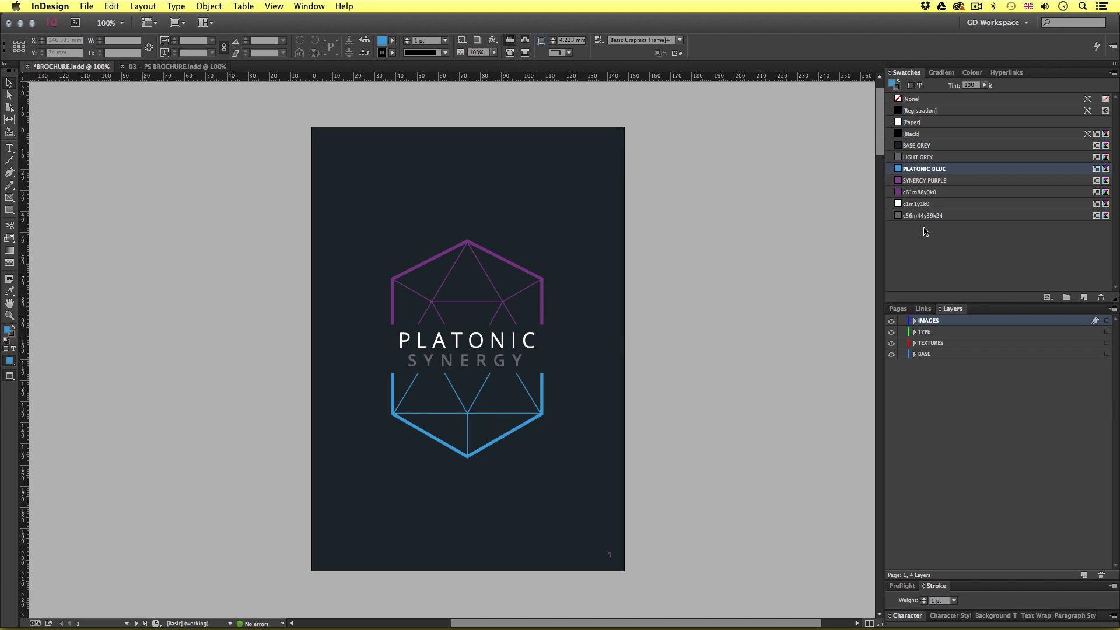
# Delete the imported purple swatch c61m88y0k0 and replace it with SYNERGY PURPLE.
pyautogui.click(923, 194)
pyautogui.rightClick(923, 194)
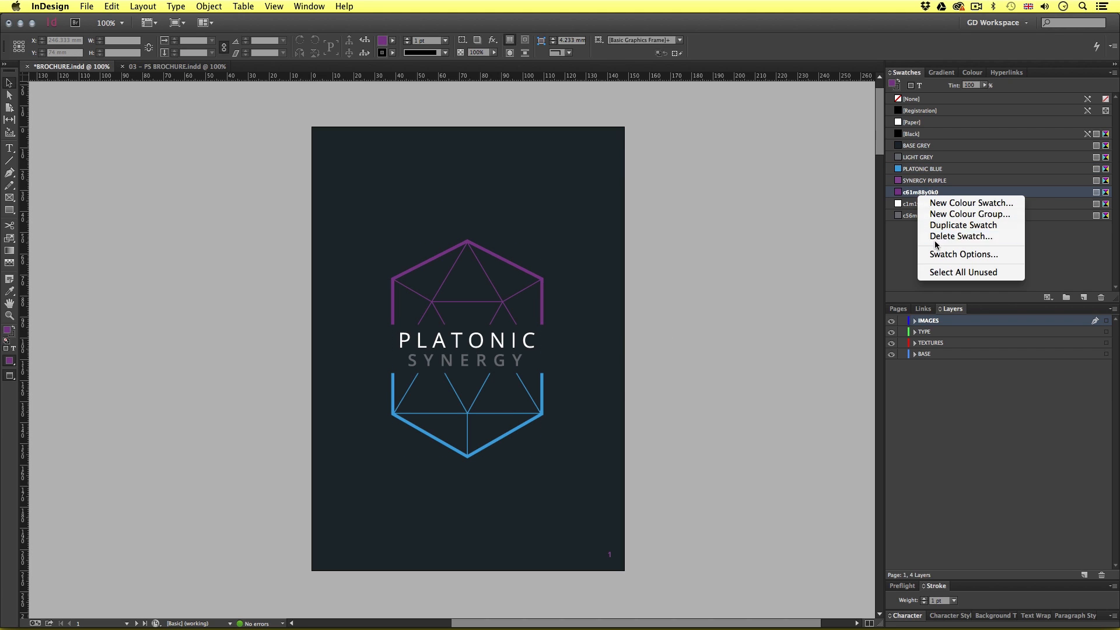
pyautogui.click(945, 238)
pyautogui.click(653, 314)
pyautogui.click(607, 408)
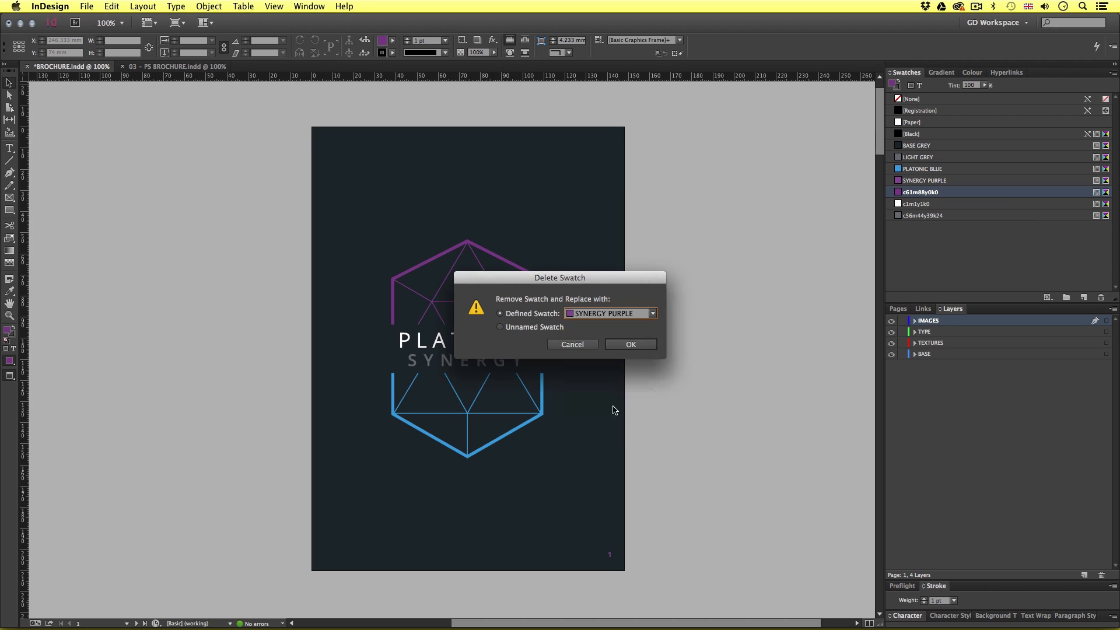
pyautogui.click(631, 344)
# Delete the imported white swatch c1m1y1k0 and replace it with [Paper].
pyautogui.click(913, 192)
pyautogui.rightClick(937, 193)
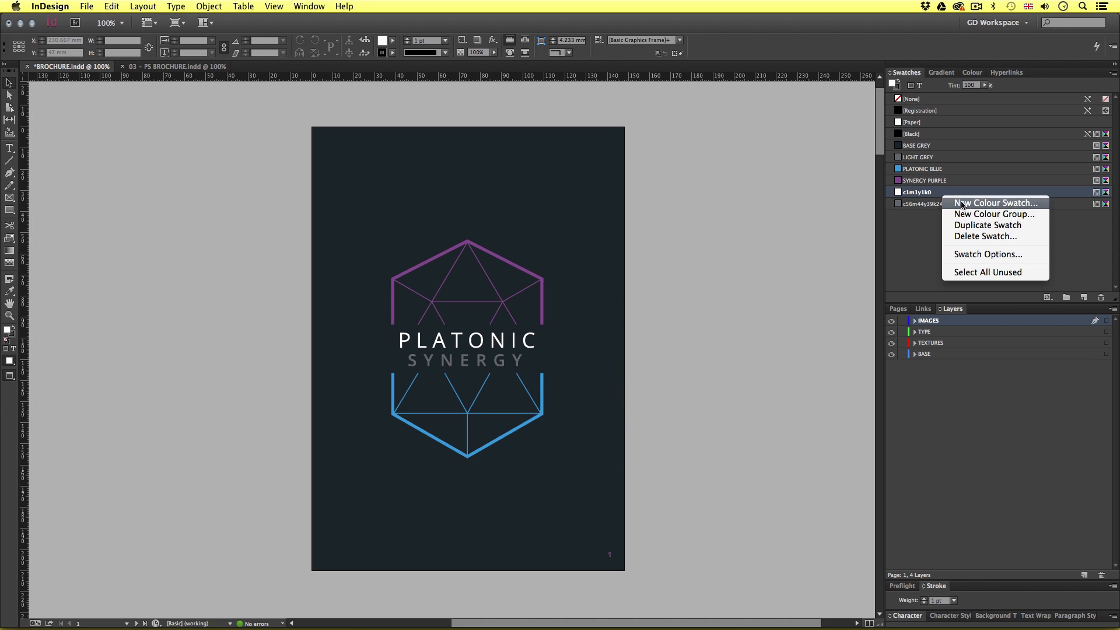
pyautogui.click(945, 237)
pyautogui.click(654, 313)
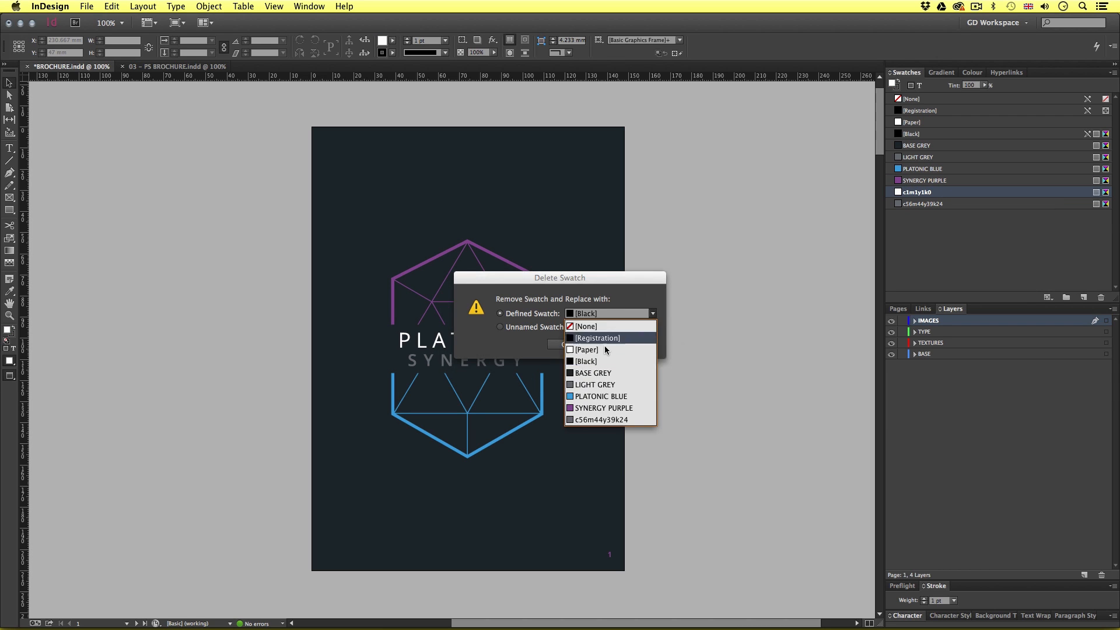
pyautogui.click(642, 343)
pyautogui.click(630, 344)
# Delete the imported grey swatch c56m44y39k24 and replace it with LIGHT GREY.
pyautogui.click(926, 192)
pyautogui.rightClick(950, 192)
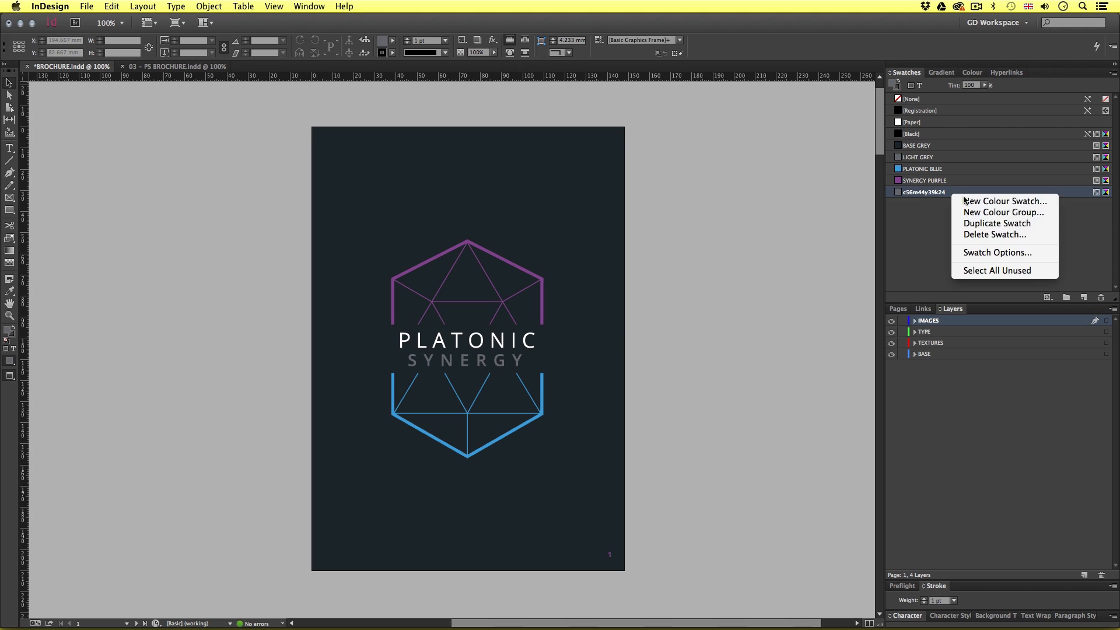
pyautogui.click(991, 243)
pyautogui.click(652, 315)
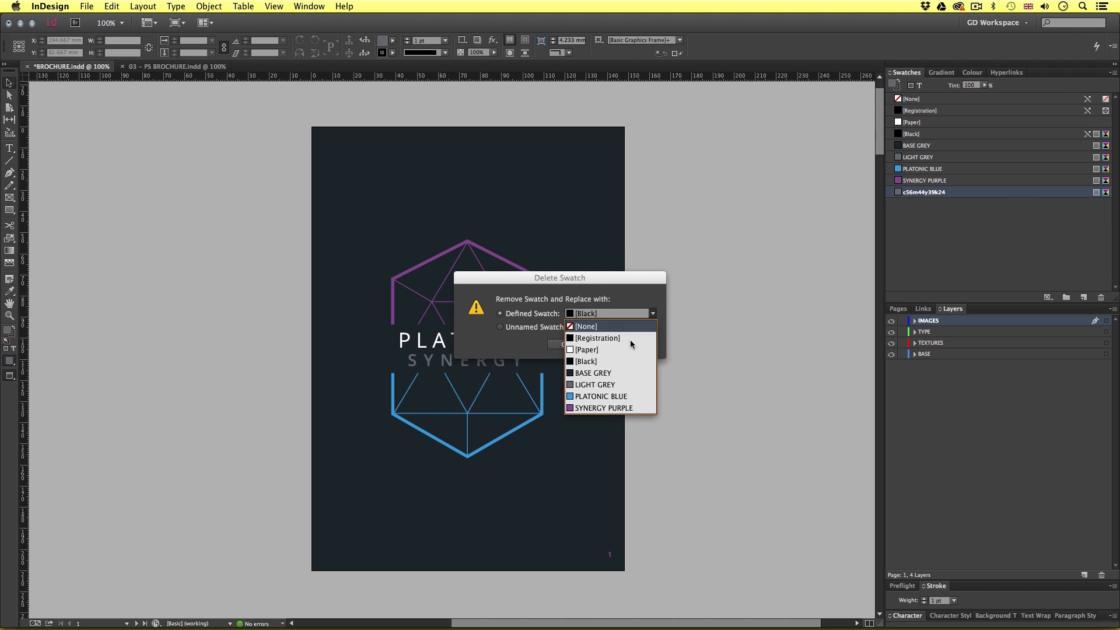
pyautogui.click(619, 387)
pyautogui.click(631, 345)
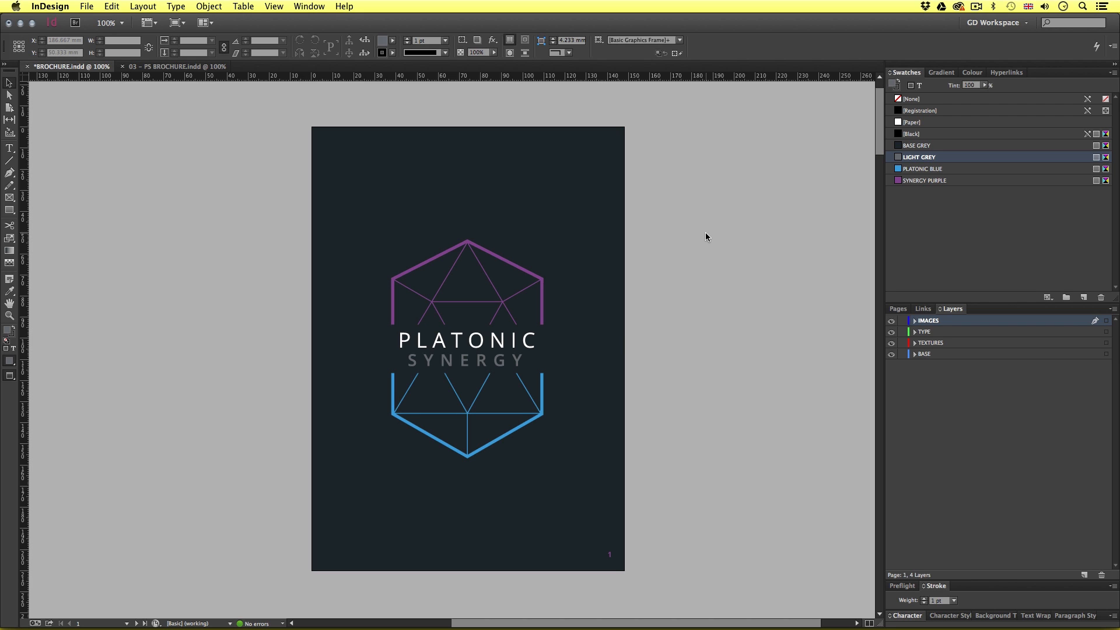
# Switch to Acrobat to review the chosen cover and back sketch in DESIGN PROCESS.pdf, and return to InDesign.
pyautogui.press('super+Tab')
pyautogui.press('super+Tab')
pyautogui.press('super+Tab')
pyautogui.press('super+Tab')
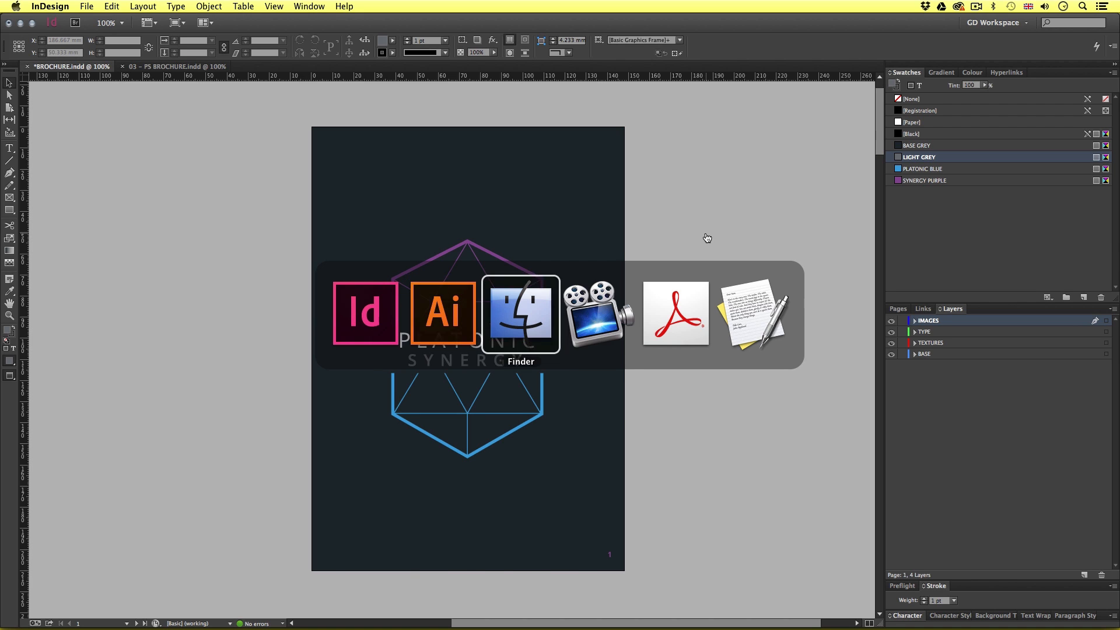
pyautogui.scroll(2, 574, 235)
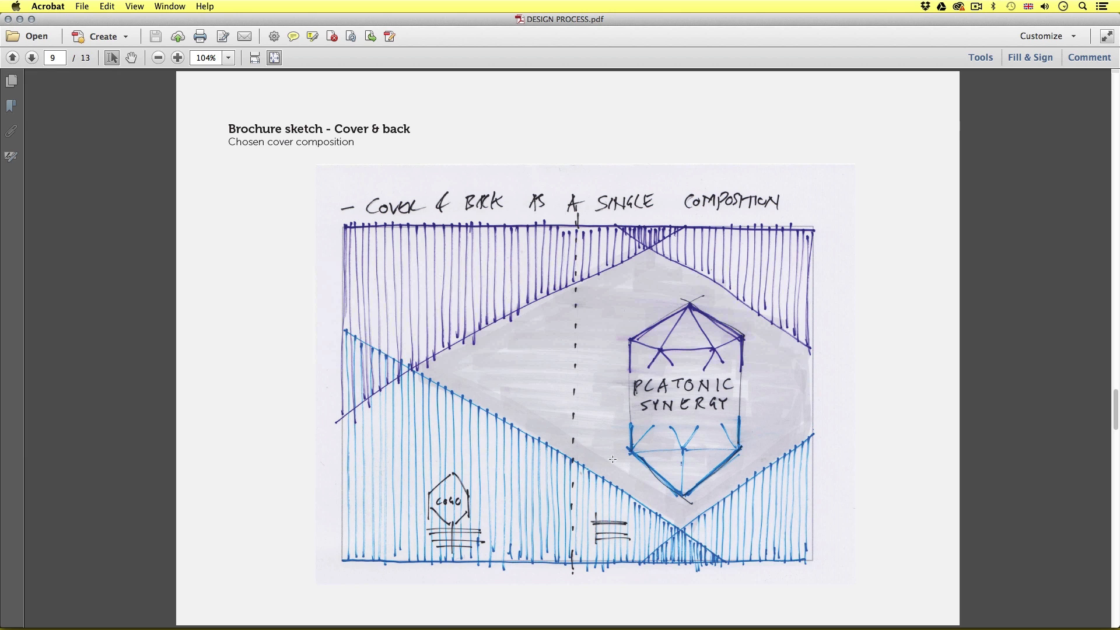
pyautogui.press('super+Tab')
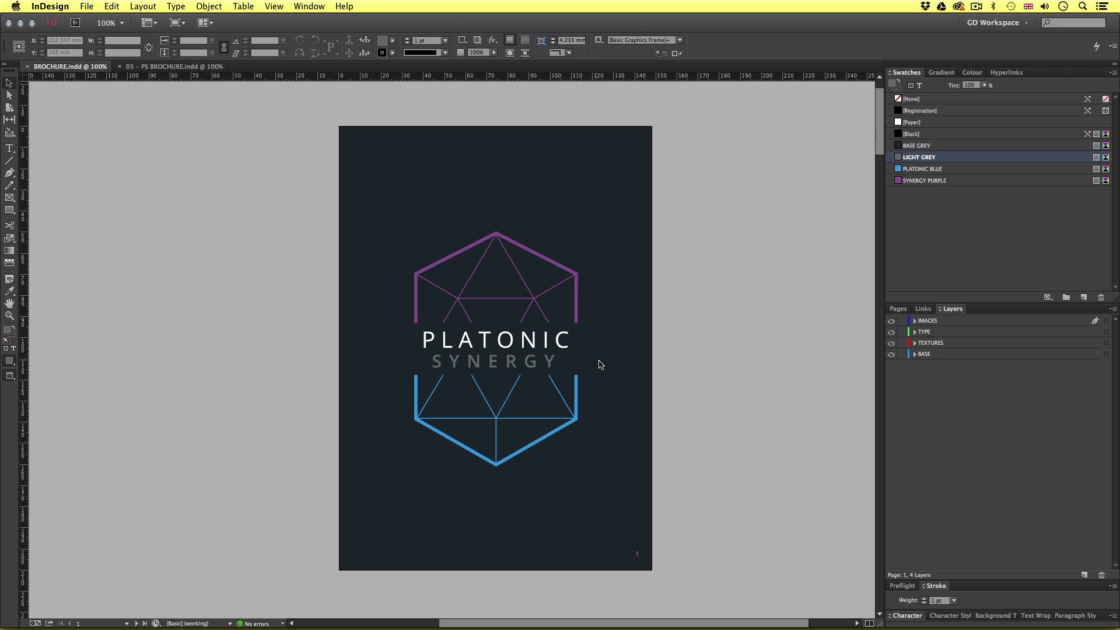
# In normal mode, draw a closed Pen tool triangle about 207 by 132 mm on the TEXTURES layer from the spread's top-left bleed corner.
pyautogui.press('w')
pyautogui.moveTo(390, 361); pyautogui.dragTo(495, 362)
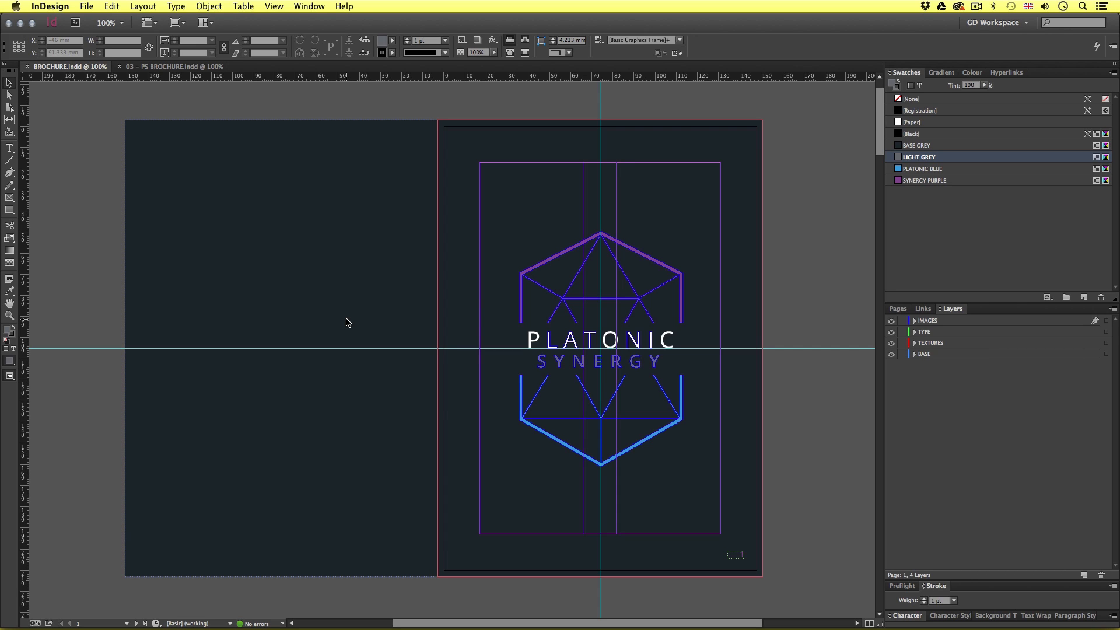
pyautogui.click(952, 345)
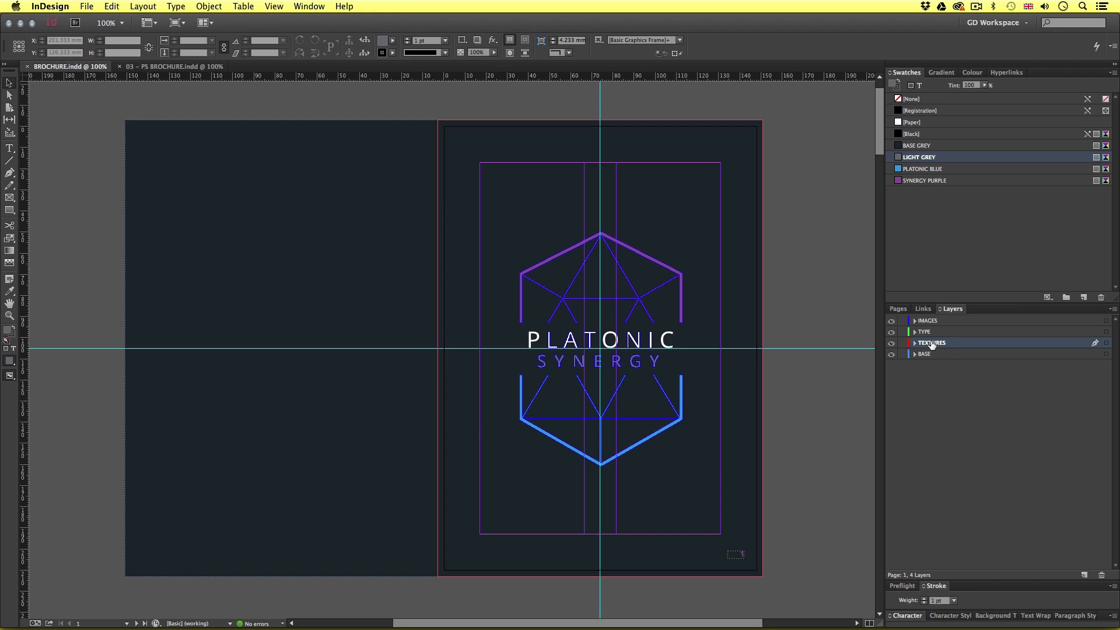
pyautogui.click(9, 174)
pyautogui.click(126, 122)
pyautogui.click(561, 120)
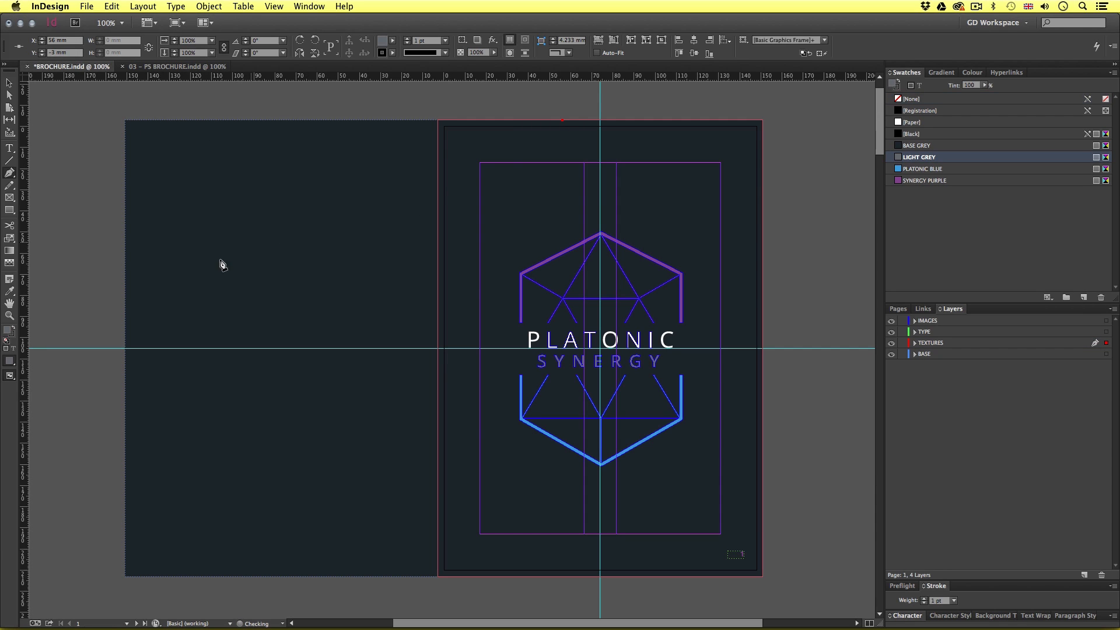
pyautogui.click(127, 400)
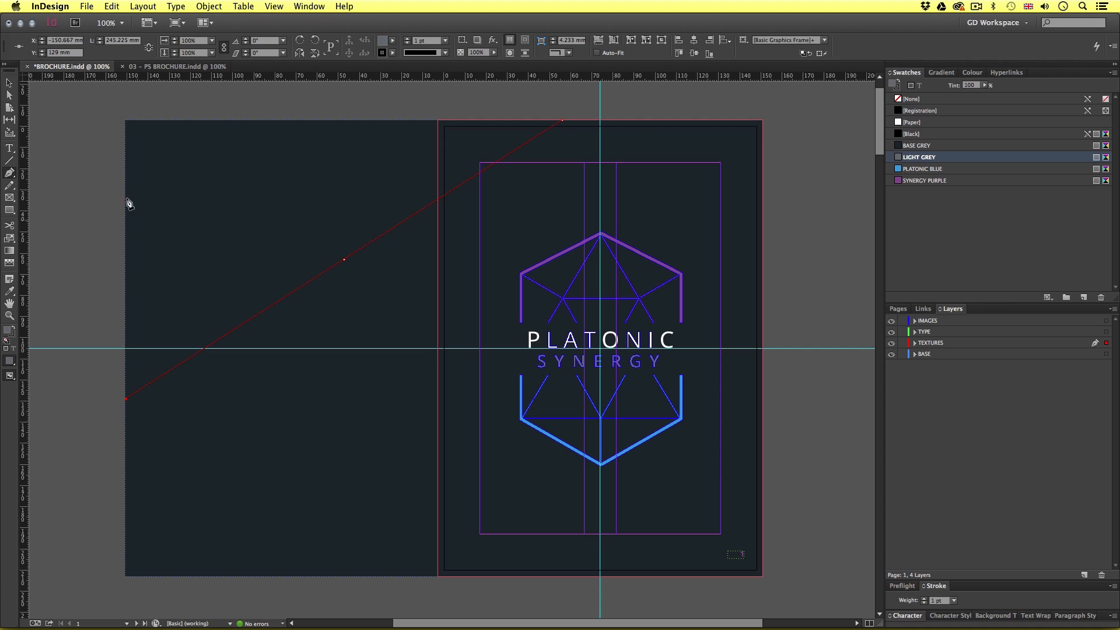
pyautogui.click(126, 121)
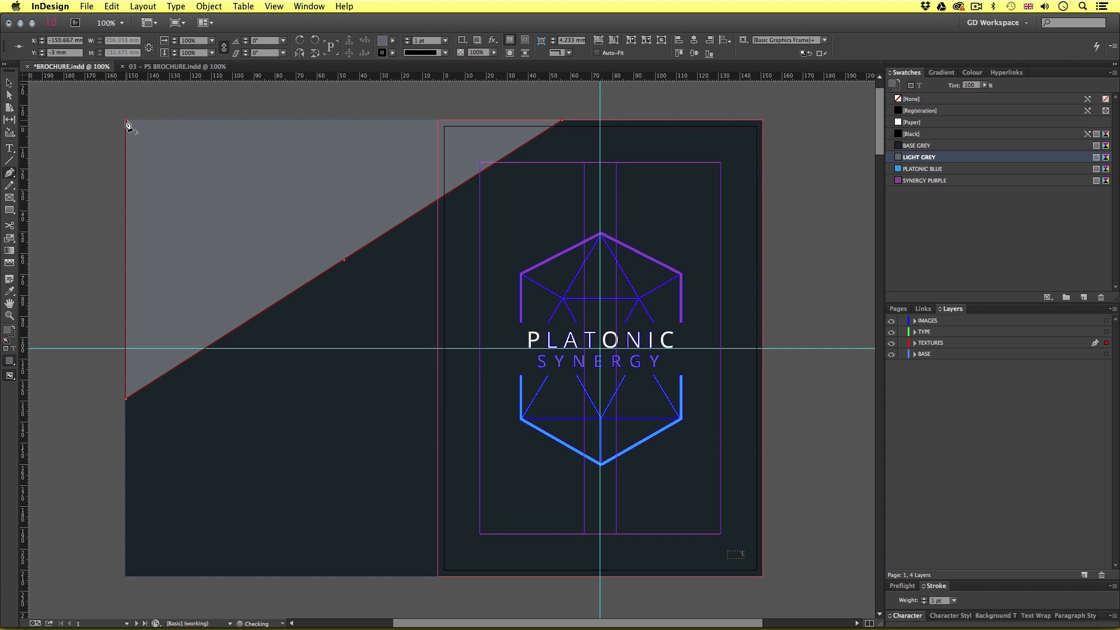
pyautogui.click(562, 121)
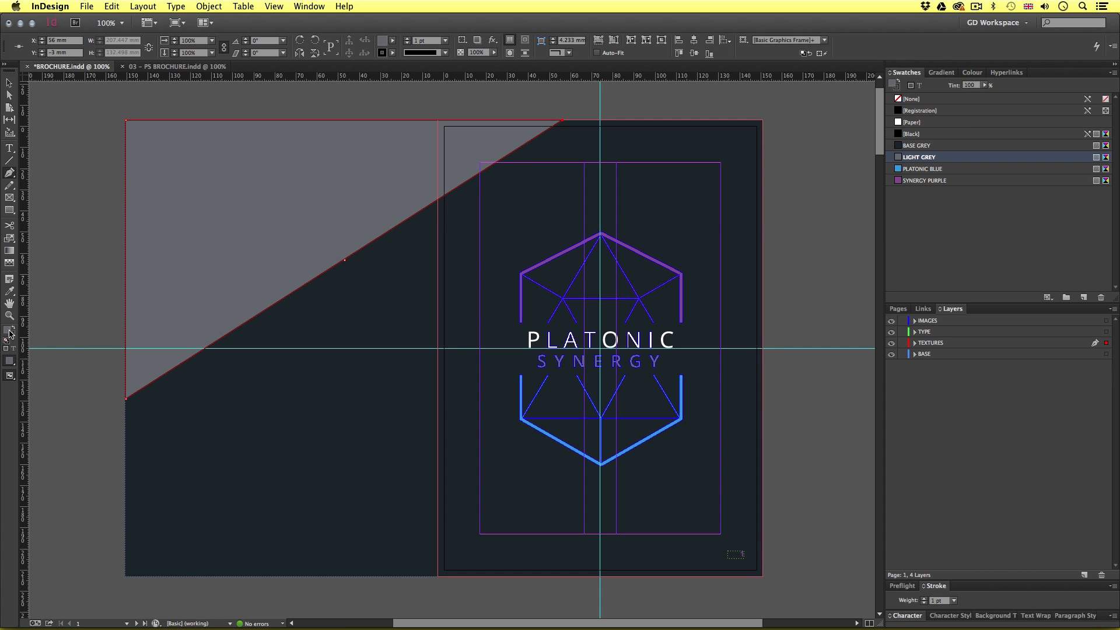
# Fill the large triangle with SYNERGY PURPLE, set its stroke to None and deselect it.
pyautogui.click(914, 181)
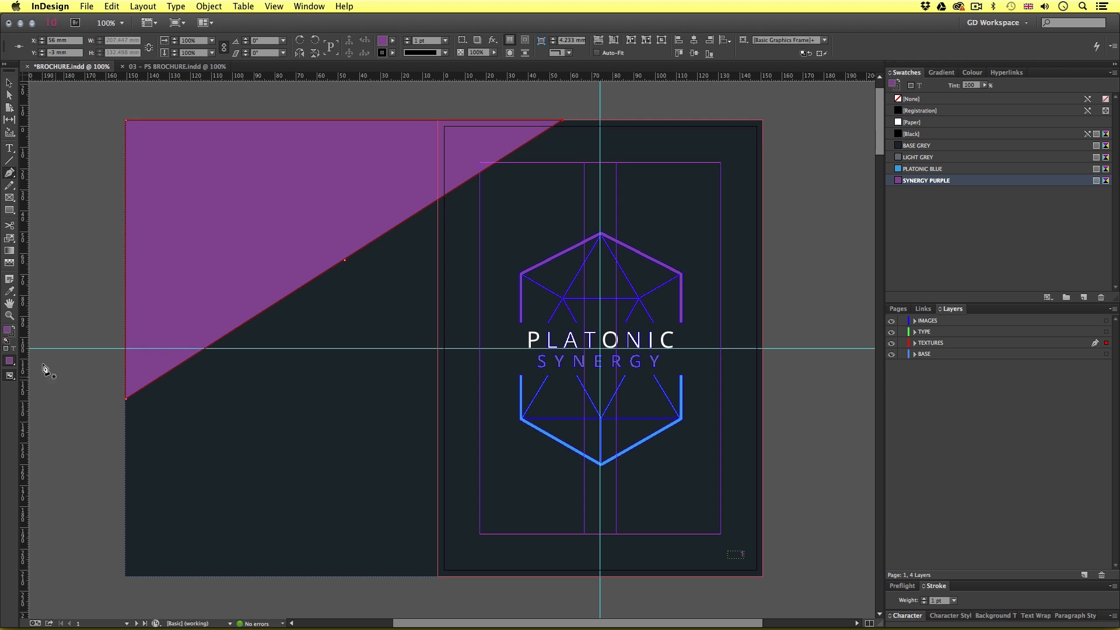
pyautogui.click(13, 336)
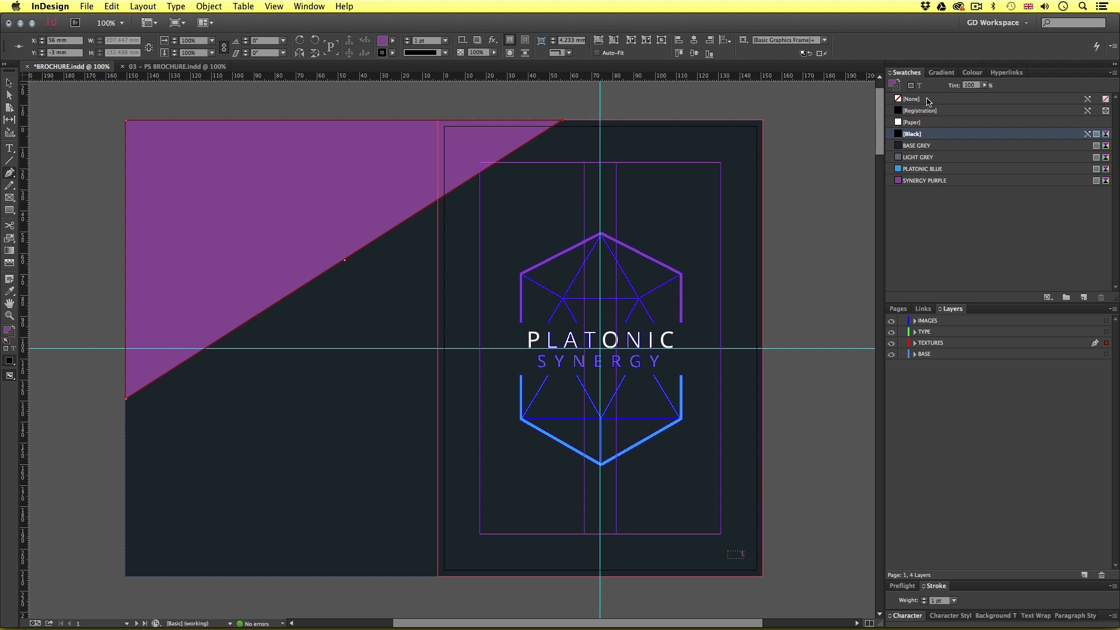
pyautogui.click(911, 99)
pyautogui.click(9, 82)
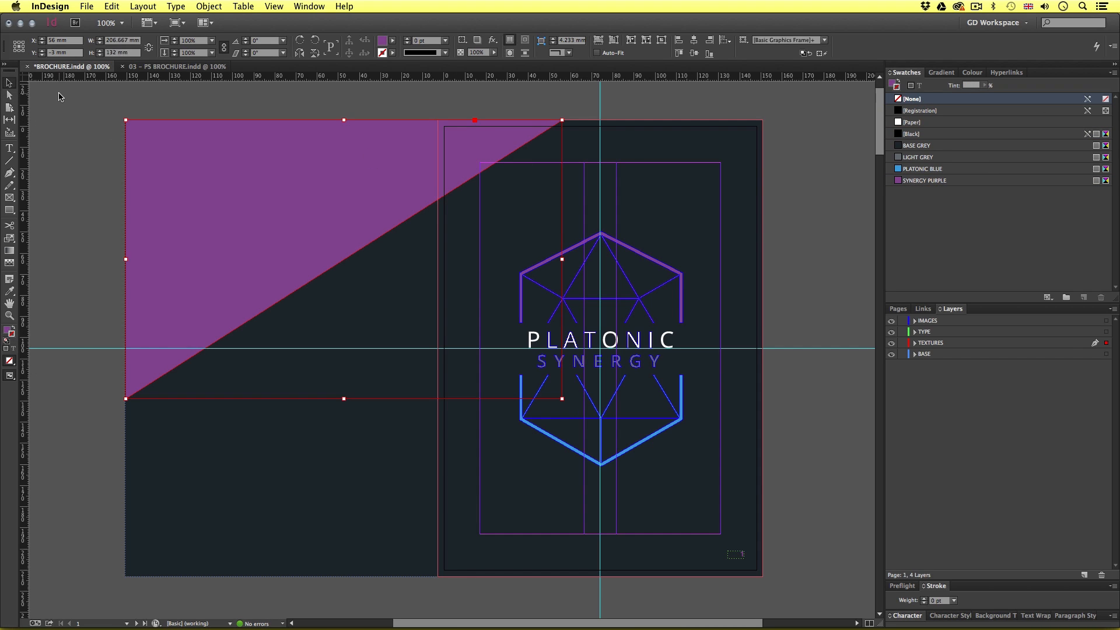
pyautogui.click(58, 96)
# Draw a second closed triangle about 144 by 75 mm with the Pen tool at the front cover's top-right bleed corner and remove its stroke.
pyautogui.press('p')
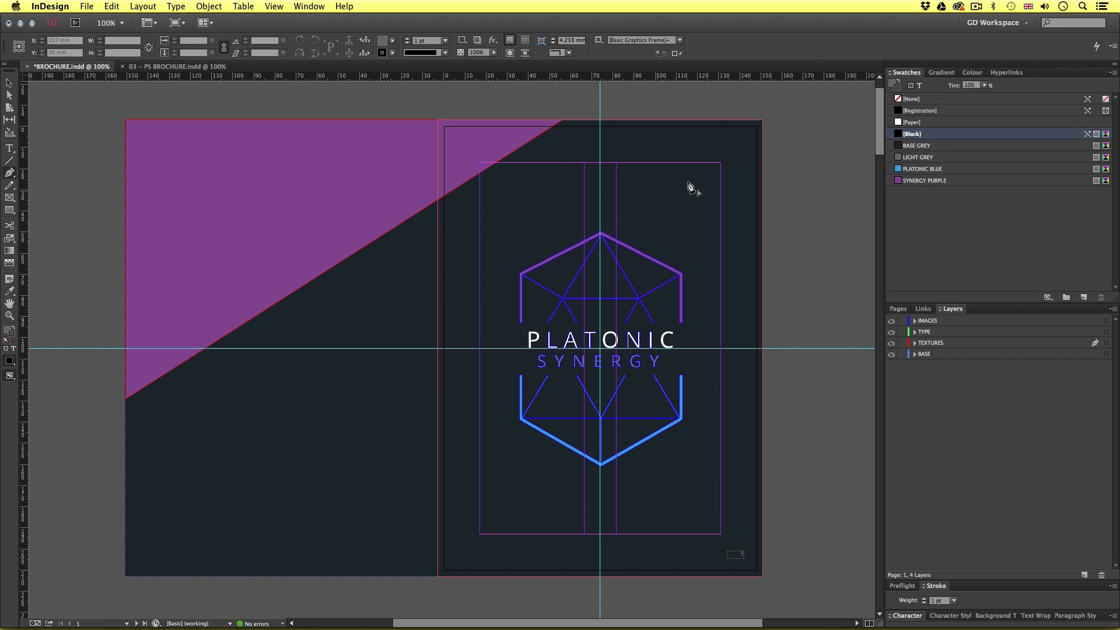
pyautogui.click(763, 122)
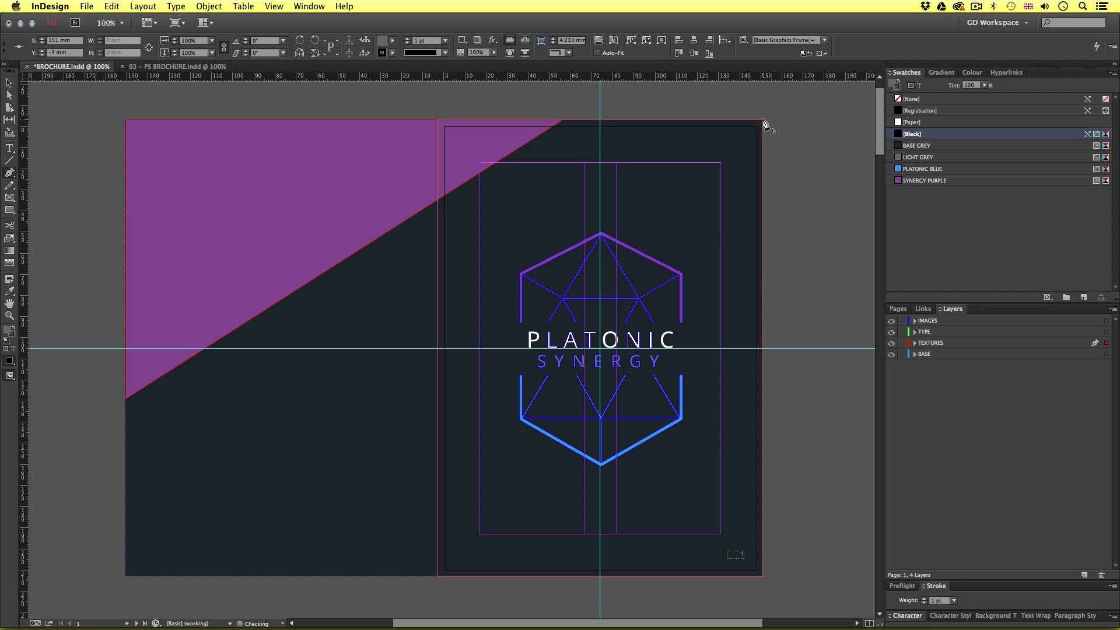
pyautogui.click(460, 120)
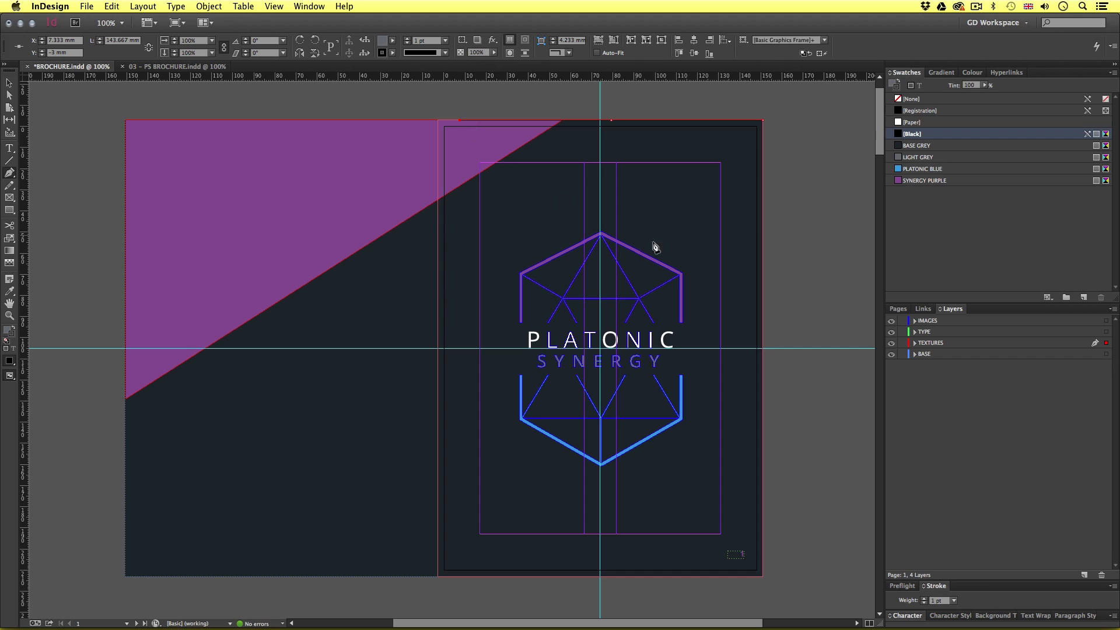
pyautogui.click(763, 278)
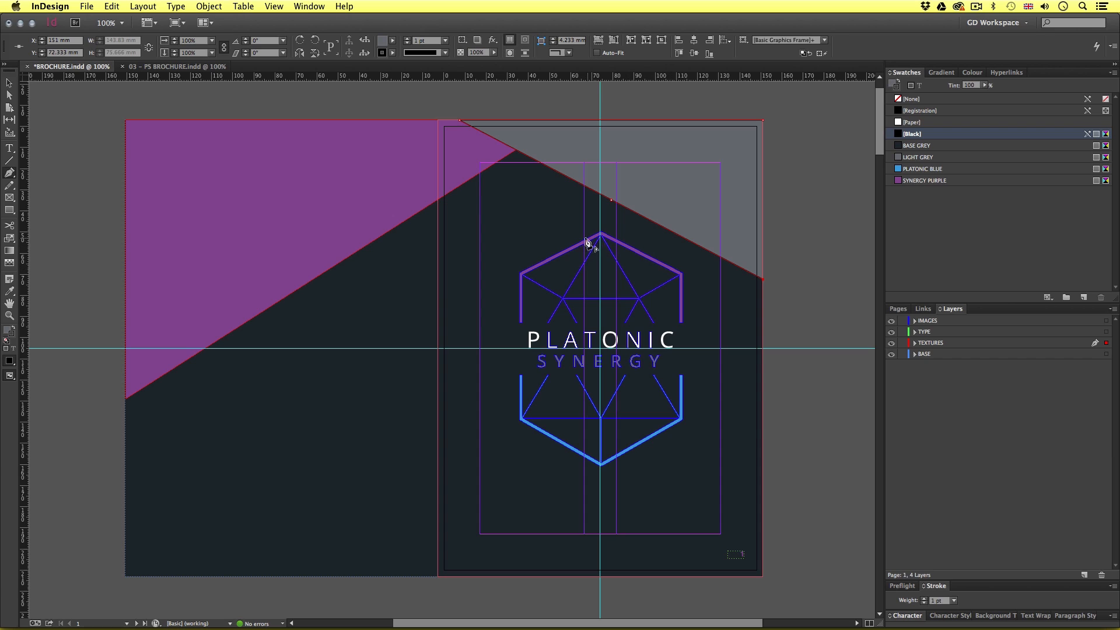
pyautogui.click(764, 120)
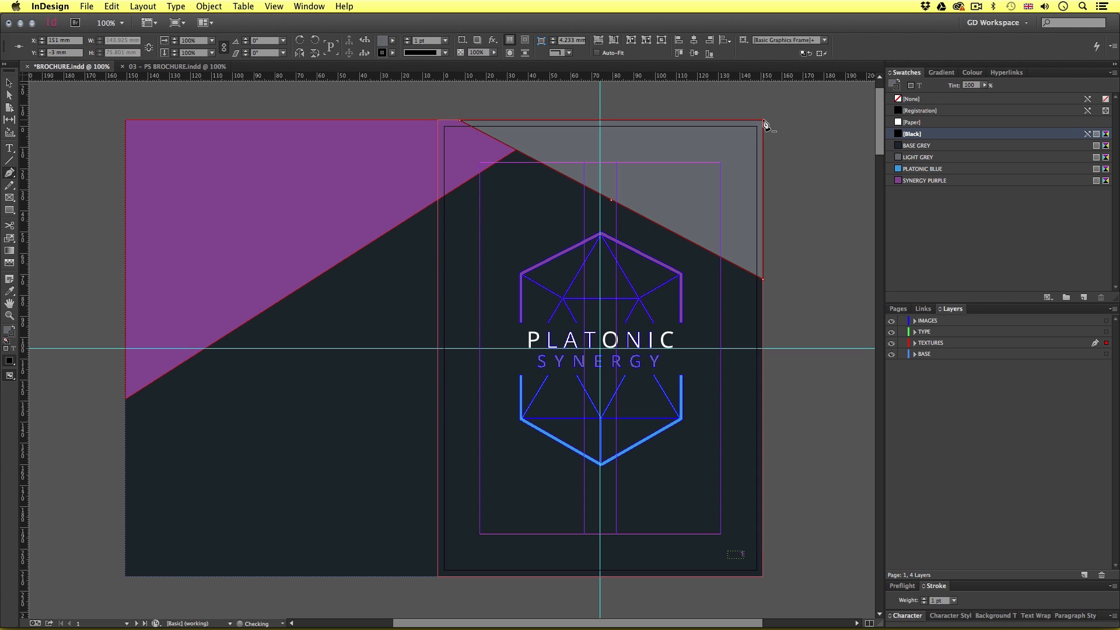
pyautogui.click(898, 100)
pyautogui.press('x')
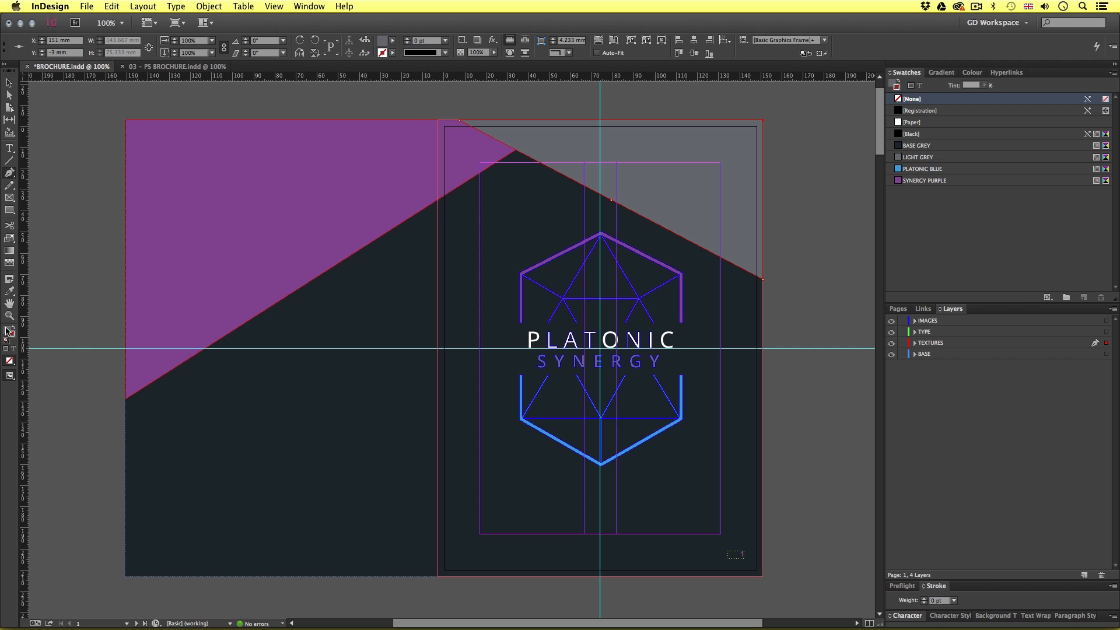
# Fill the front cover's top-right triangle with SYNERGY PURPLE and deselect it.
pyautogui.click(922, 181)
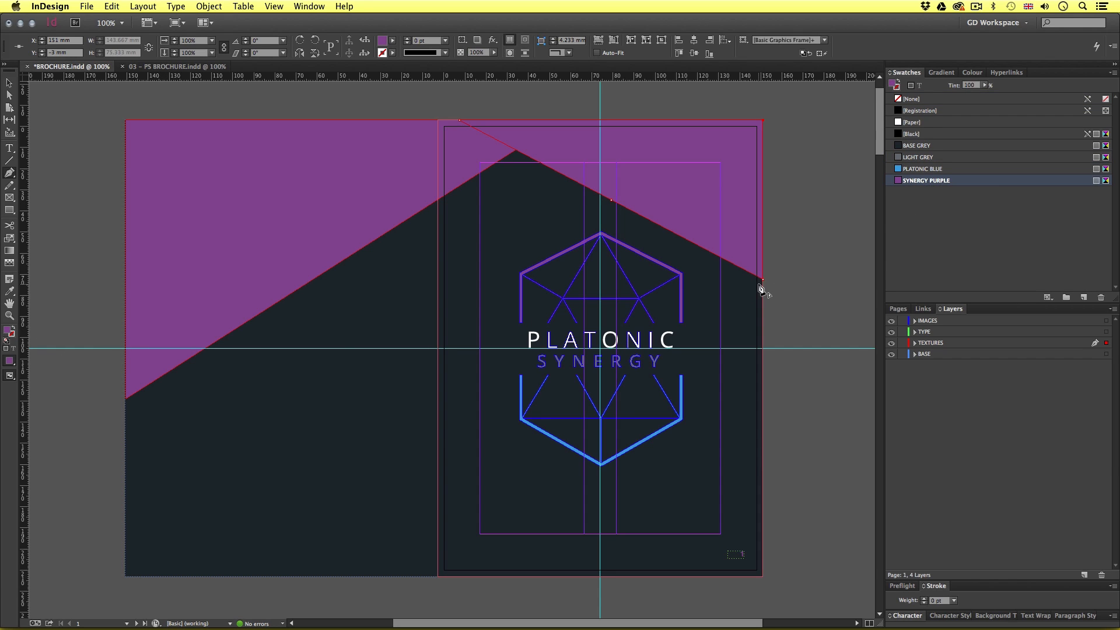
pyautogui.click(9, 83)
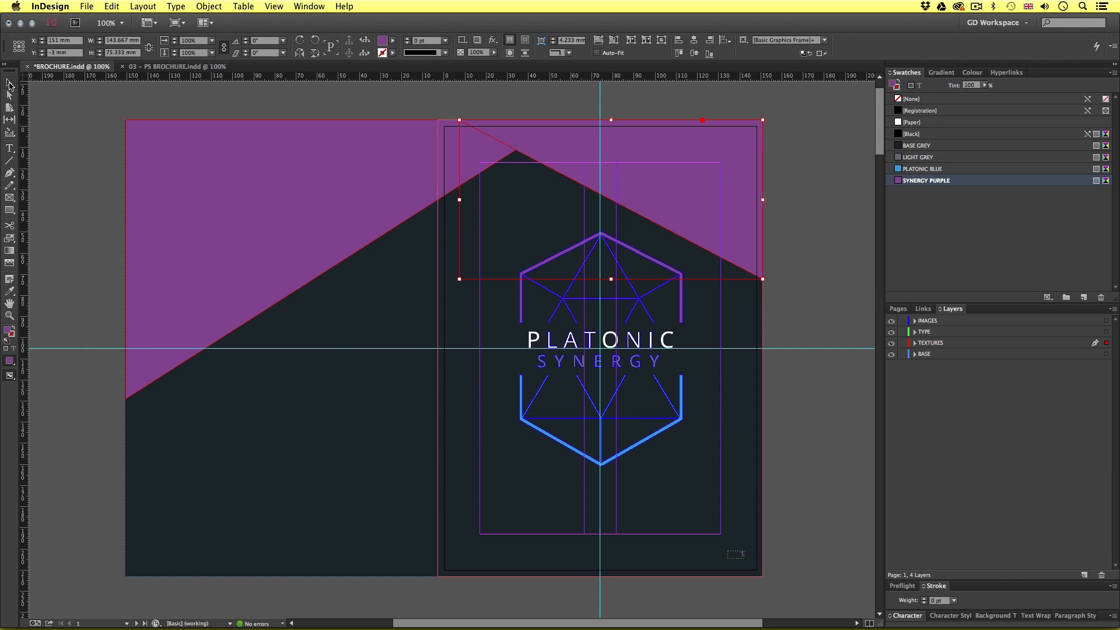
pyautogui.click(807, 155)
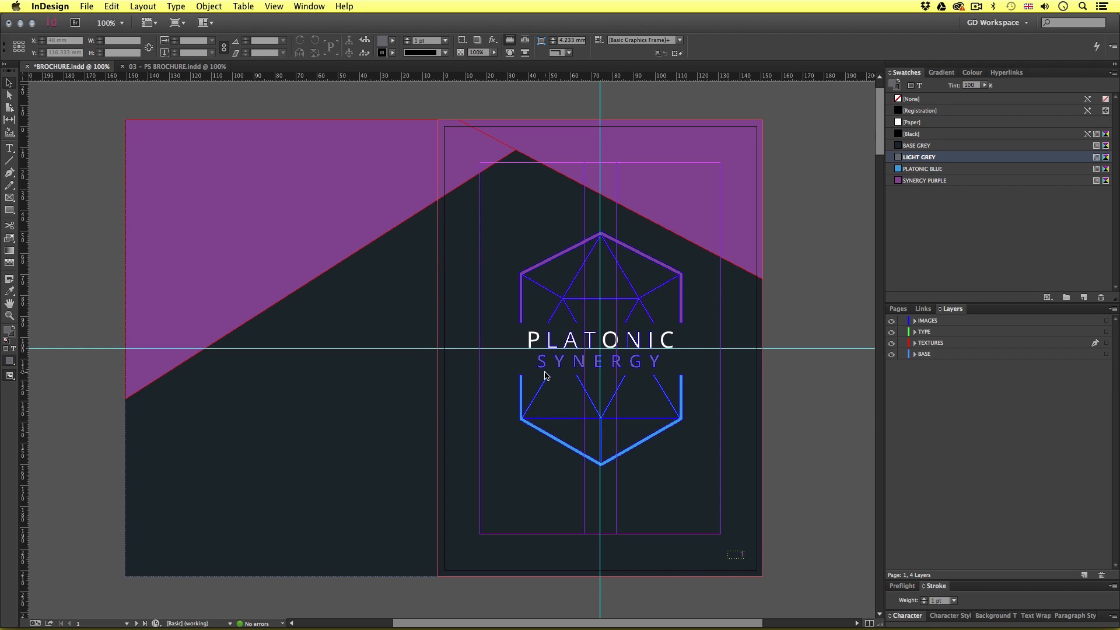
# Draw a closed Pen tool triangle about 252 by 139 mm from the spread's bottom-left bleed corner, filled PLATONIC BLUE with no stroke.
pyautogui.press('p')
pyautogui.click(657, 576)
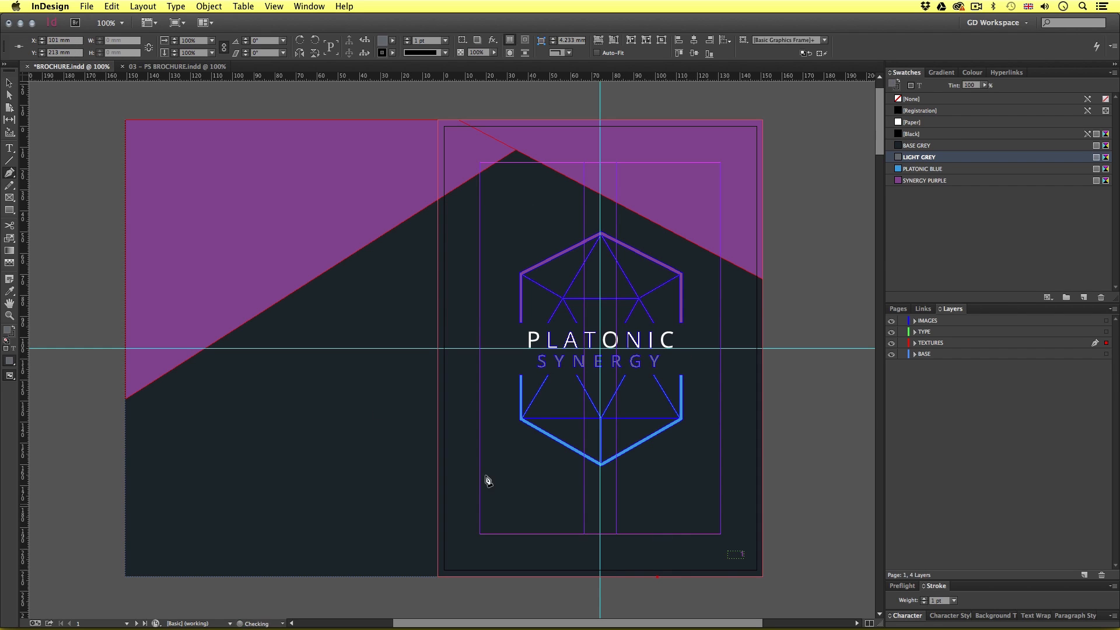
pyautogui.click(126, 285)
pyautogui.click(126, 578)
pyautogui.click(657, 577)
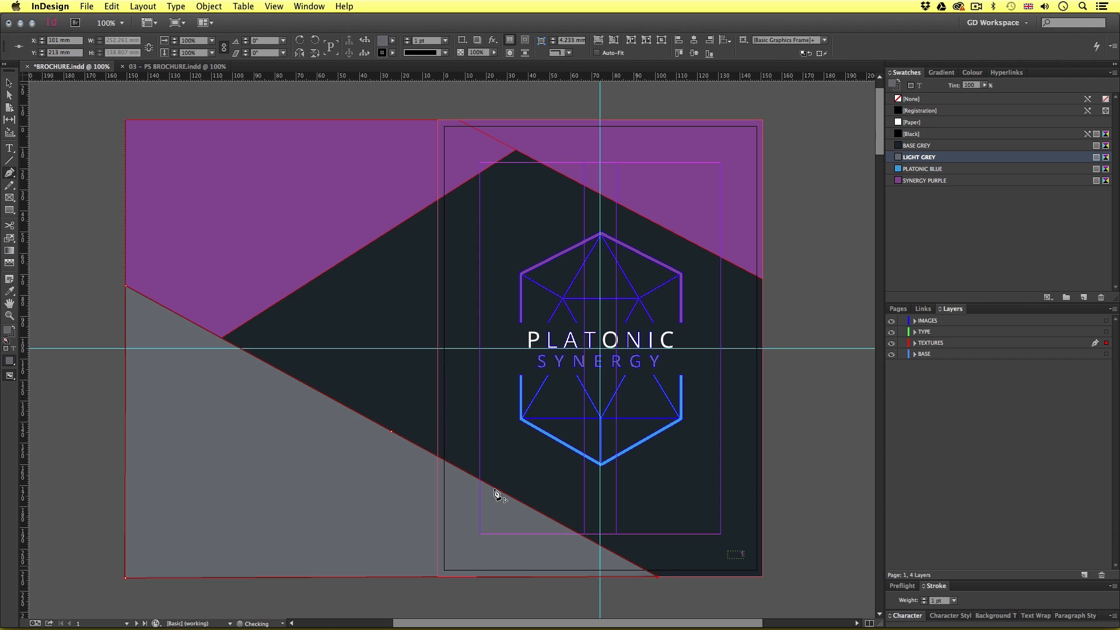
pyautogui.press('/')
pyautogui.click(6, 331)
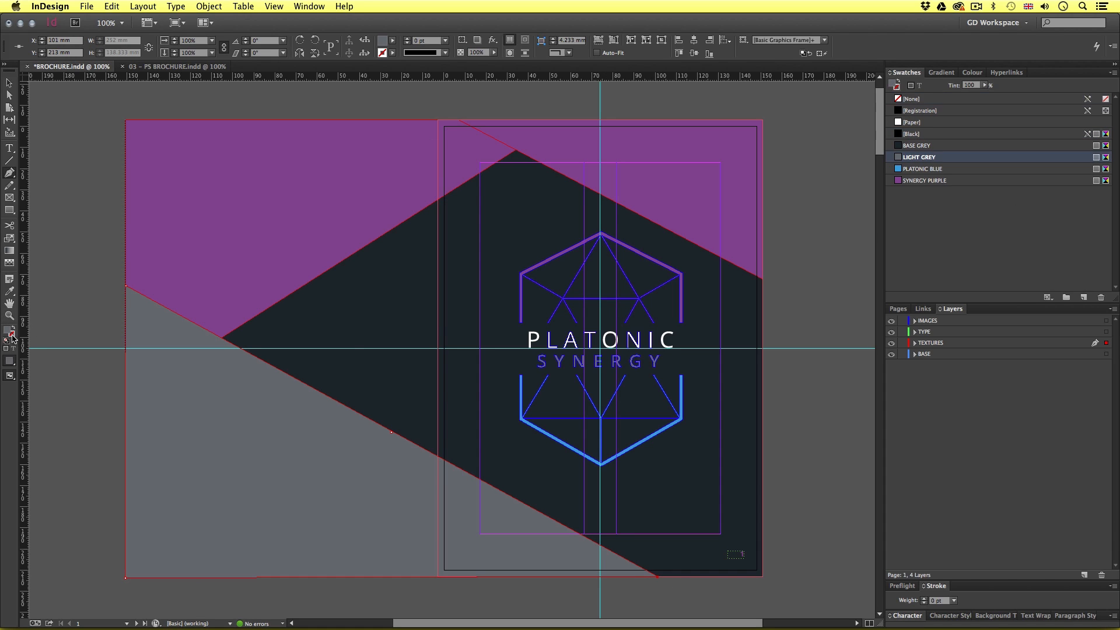
pyautogui.click(913, 174)
# Draw a fourth closed triangle about 103 by 69 mm with the Pen tool at the front cover's bottom-right bleed corner.
pyautogui.click(763, 433)
pyautogui.click(596, 542)
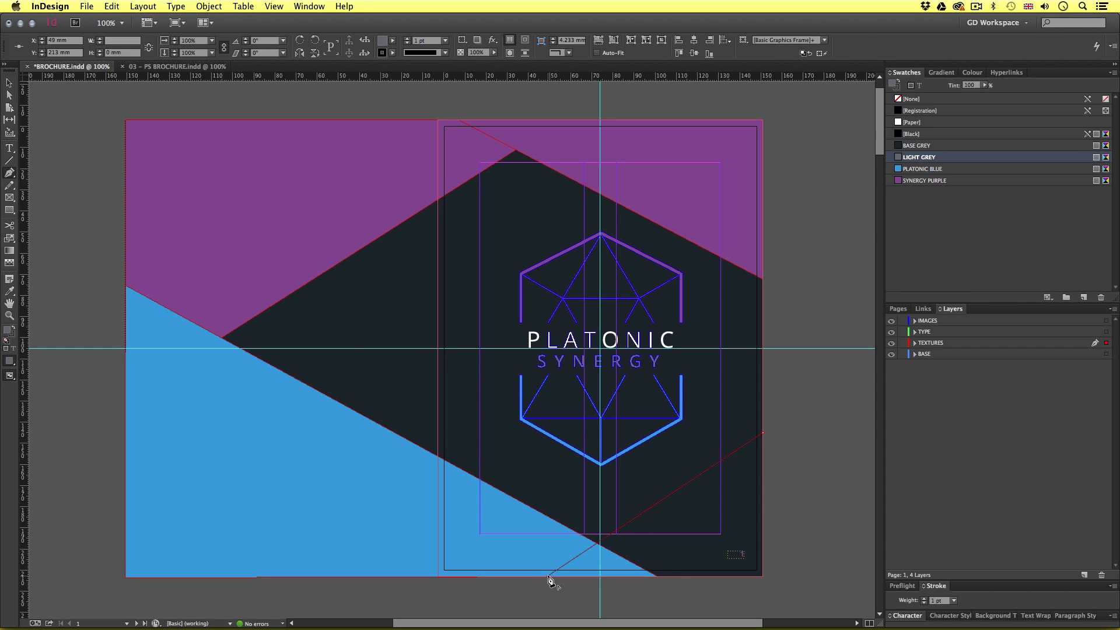
pyautogui.click(549, 577)
pyautogui.click(763, 576)
pyautogui.click(763, 433)
# Fill the bottom-right triangle with PLATONIC BLUE, set its stroke to None, deselect it and save the document.
pyautogui.click(933, 168)
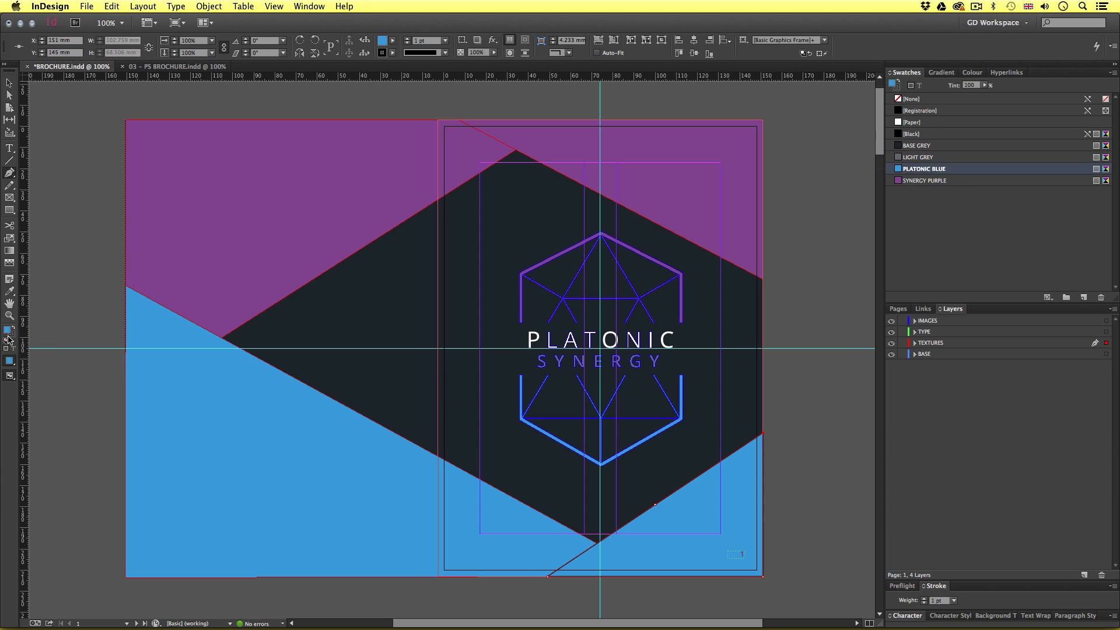
pyautogui.click(11, 334)
pyautogui.click(911, 99)
pyautogui.click(7, 331)
pyautogui.press('v')
pyautogui.click(806, 402)
pyautogui.press('super+s')
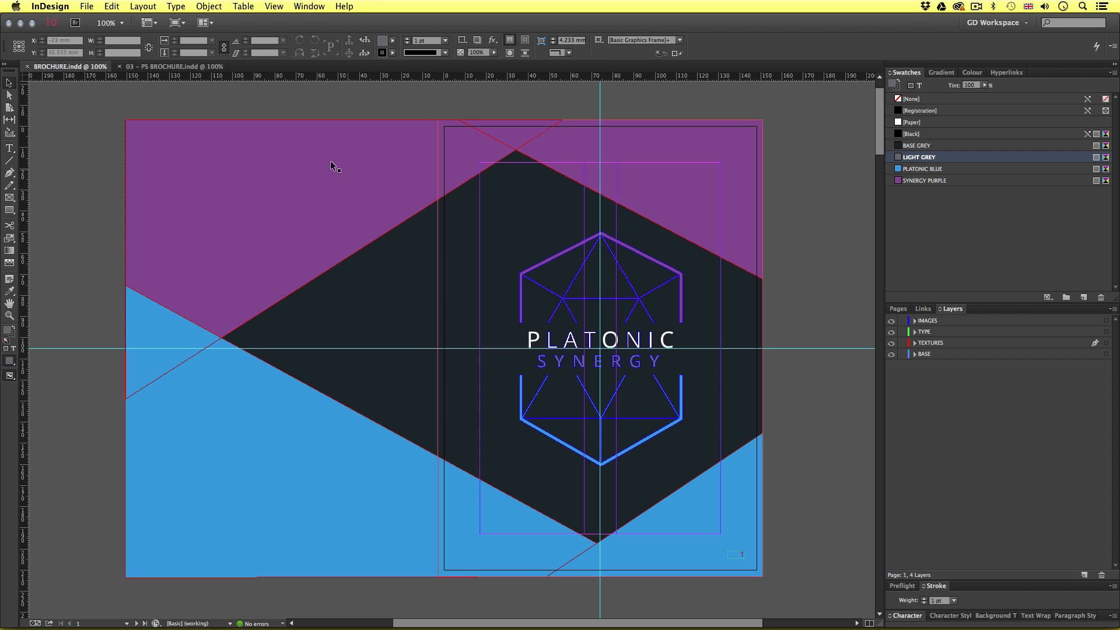
# Set the opacity of all four triangles to 20% through the Transparency effects and check the cover in Preview mode.
pyautogui.click(308, 161)
pyautogui.keyDown('shift'); pyautogui.click(321, 440); pyautogui.keyUp('shift')
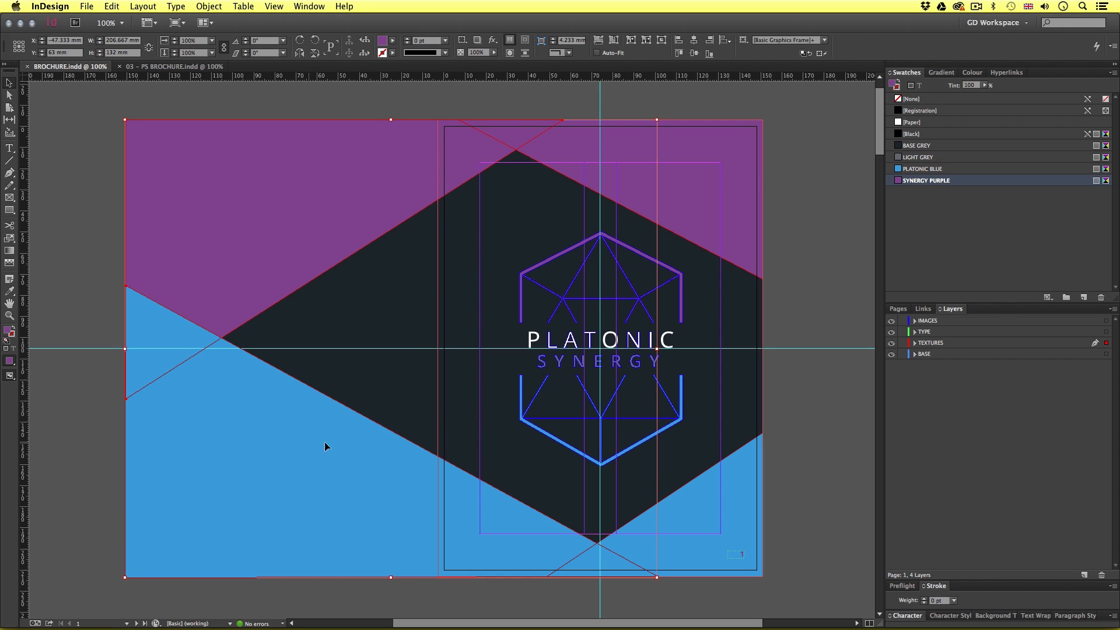
pyautogui.keyDown('shift'); pyautogui.click(715, 492); pyautogui.keyUp('shift')
pyautogui.rightClick(701, 205)
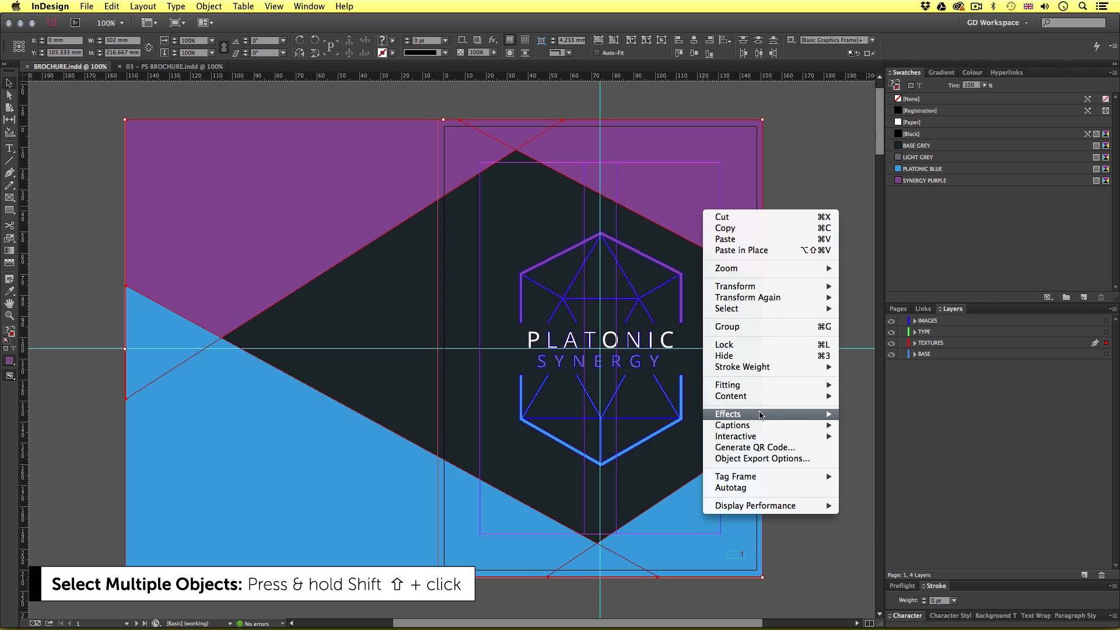
pyautogui.moveTo(773, 415)
pyautogui.click(880, 414)
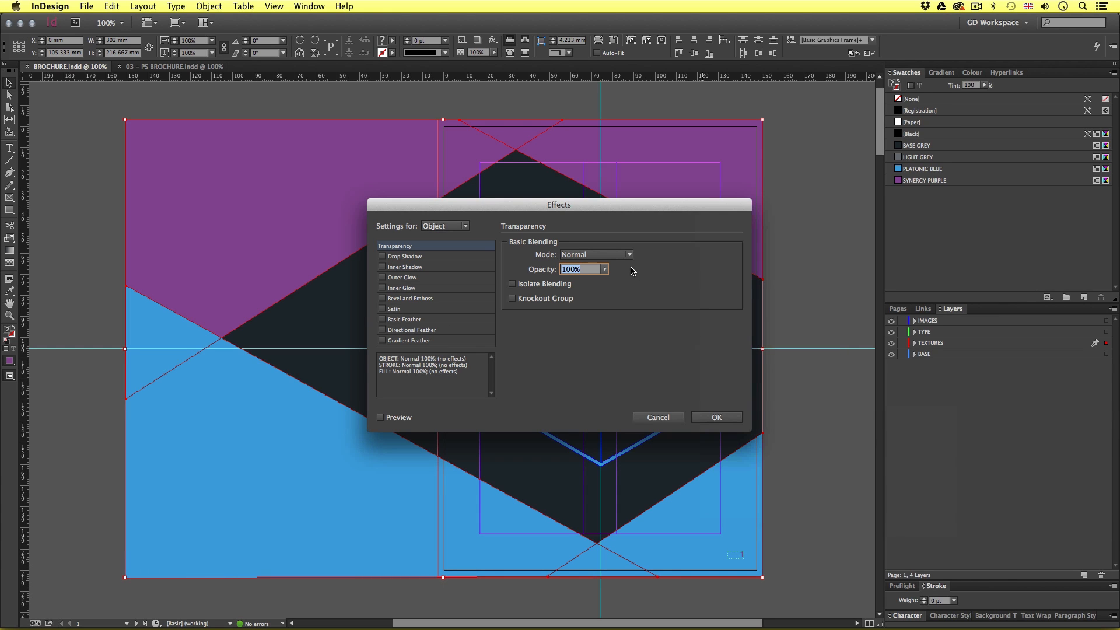
pyautogui.write('20')
pyautogui.click(719, 418)
pyautogui.click(817, 418)
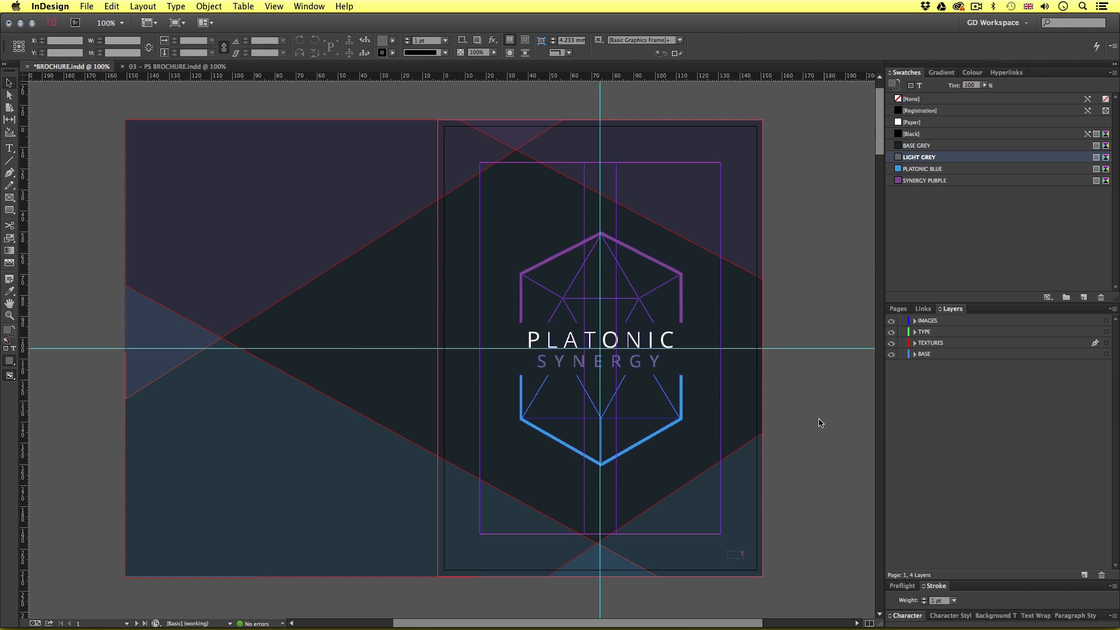
pyautogui.press('w')
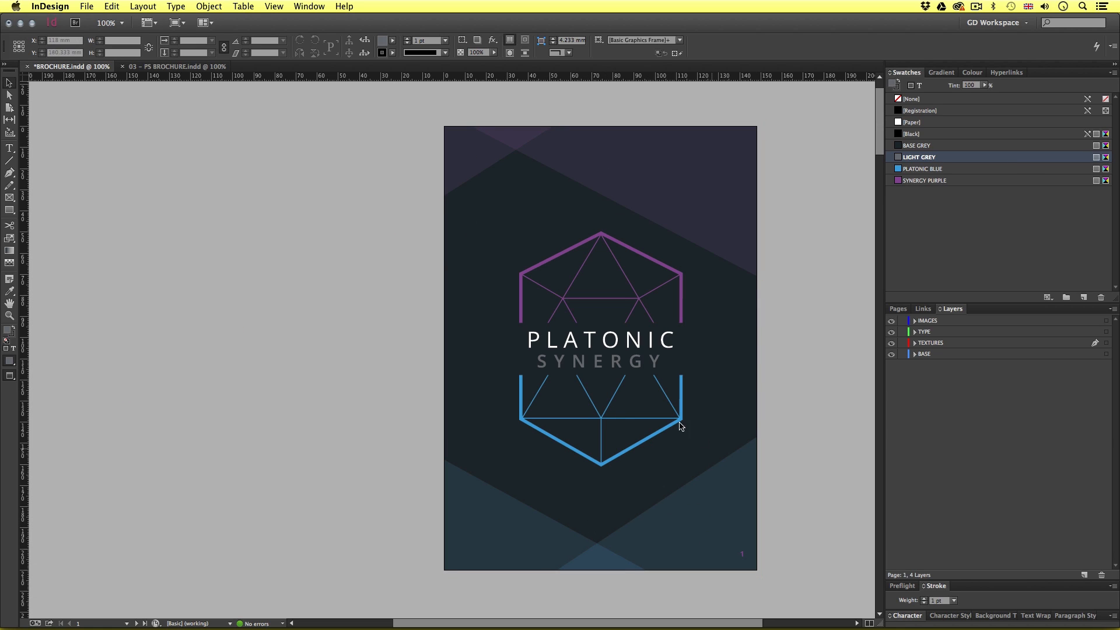
pyautogui.press('w')
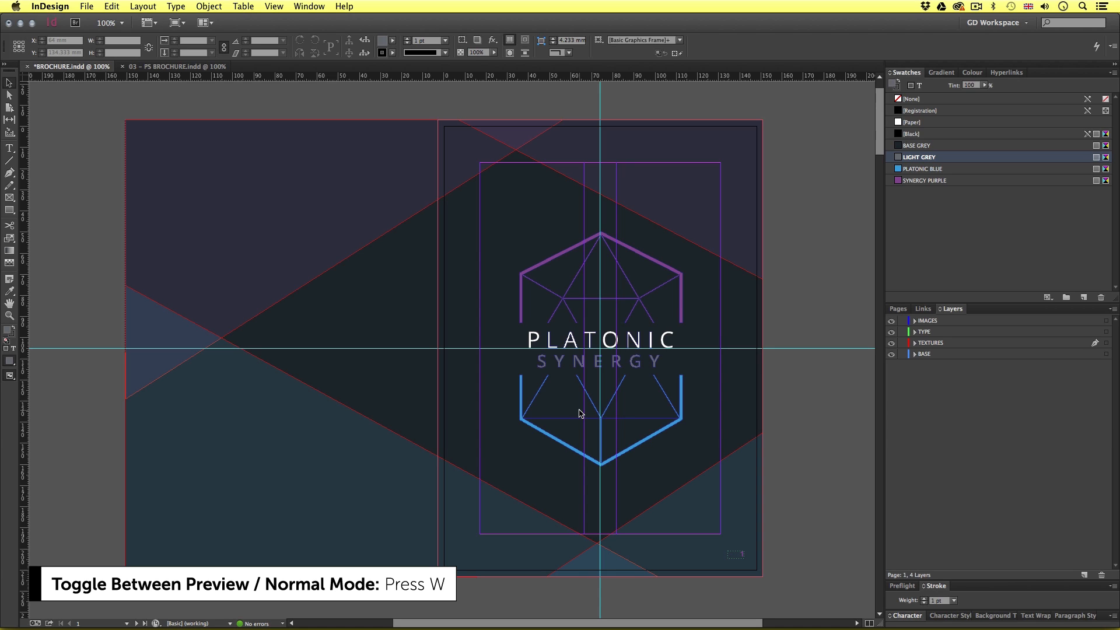
# Set the opacity of the top-left purple and bottom-right blue triangles to 50% and check the cover in Preview mode.
pyautogui.click(730, 502)
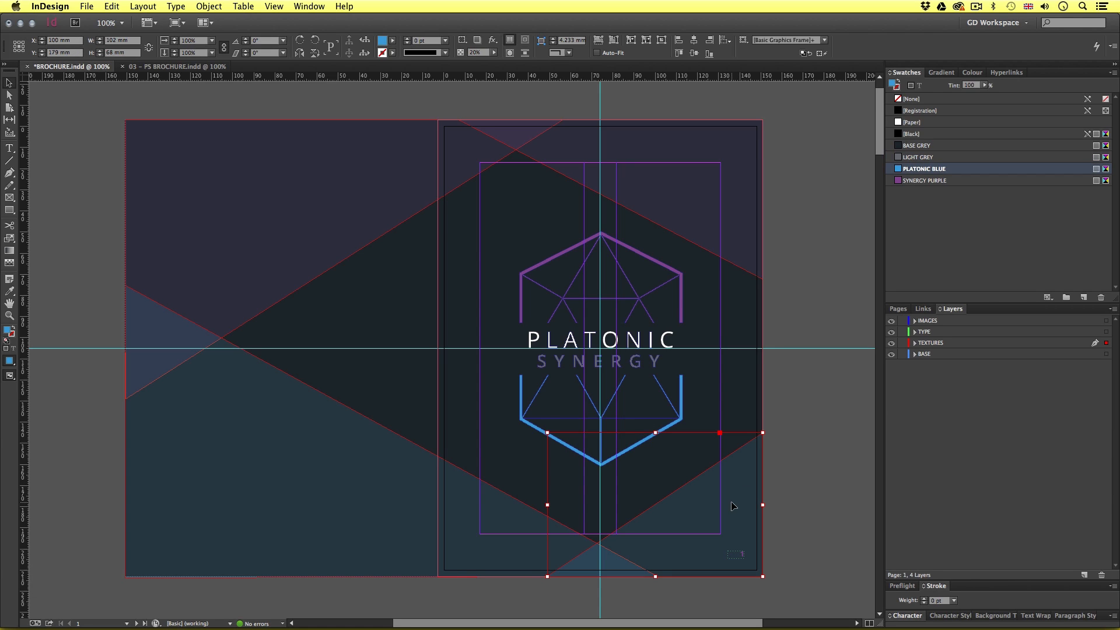
pyautogui.click(310, 178)
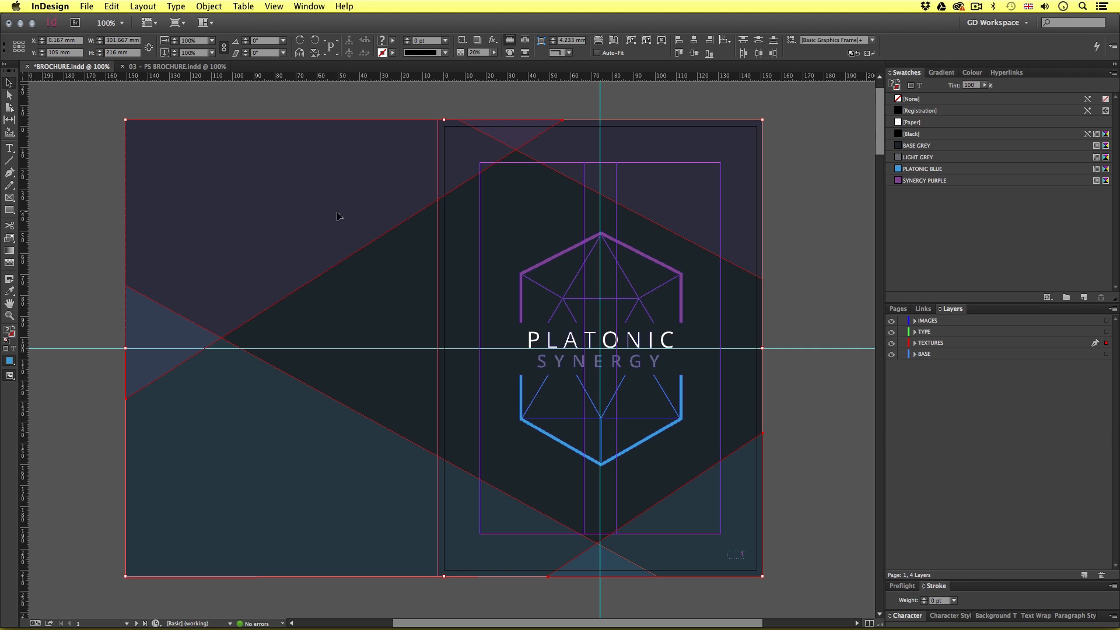
pyautogui.rightClick(307, 186)
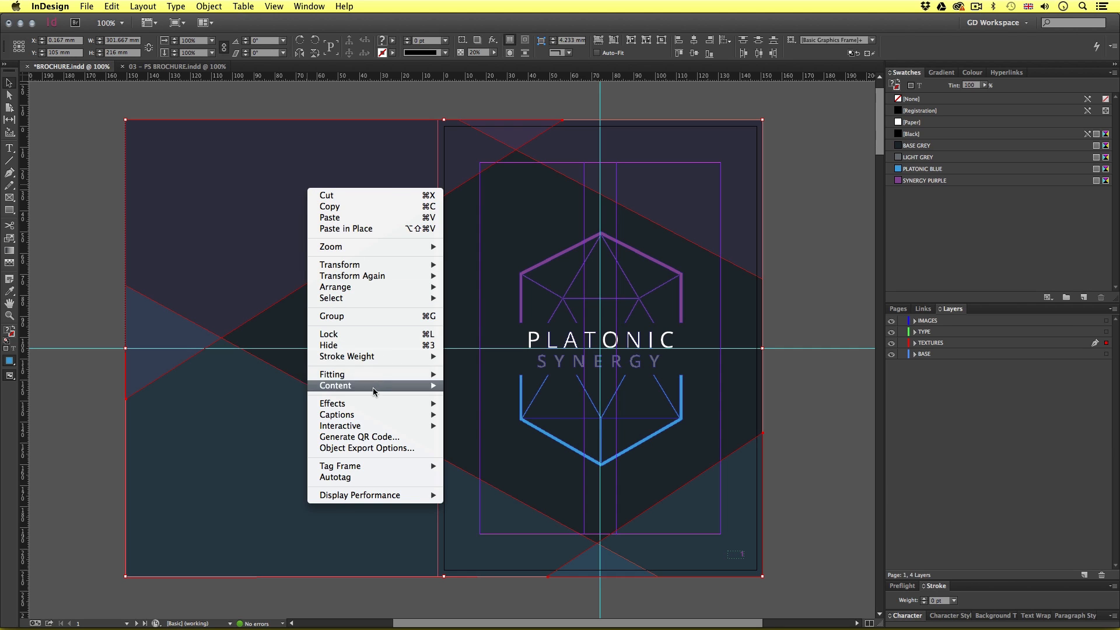
pyautogui.moveTo(373, 404)
pyautogui.click(481, 404)
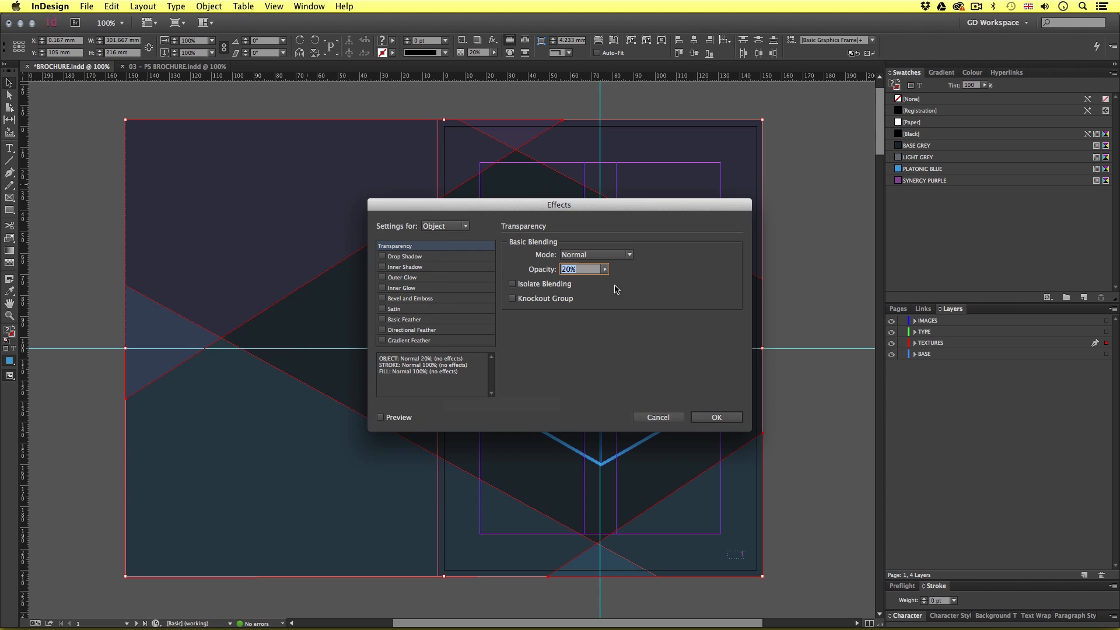
pyautogui.write('50')
pyautogui.click(717, 417)
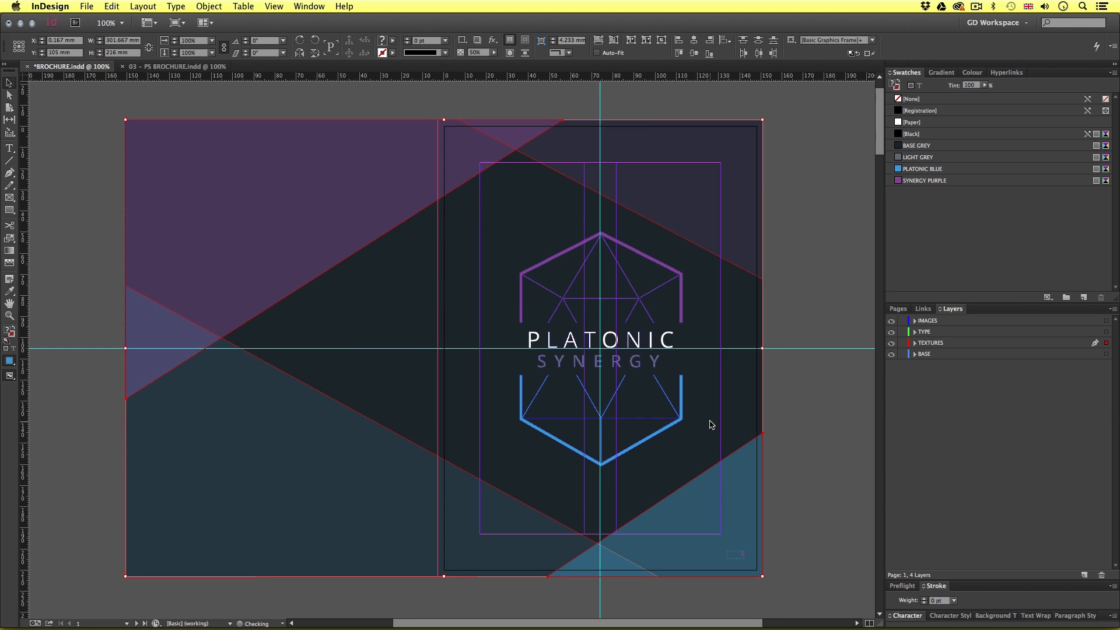
pyautogui.click(816, 421)
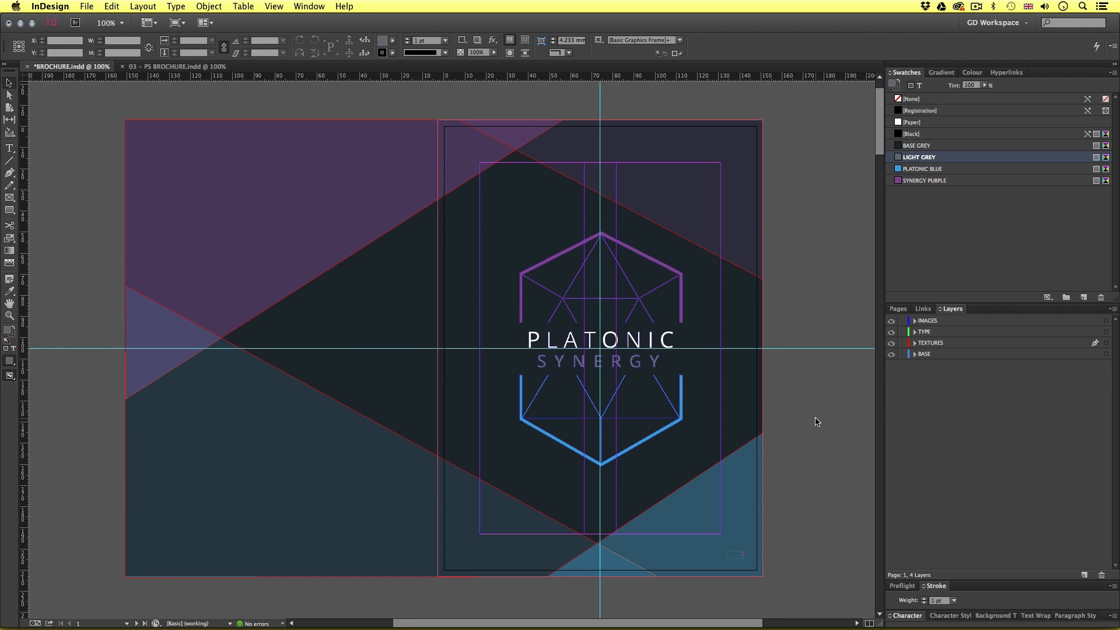
pyautogui.press('w')
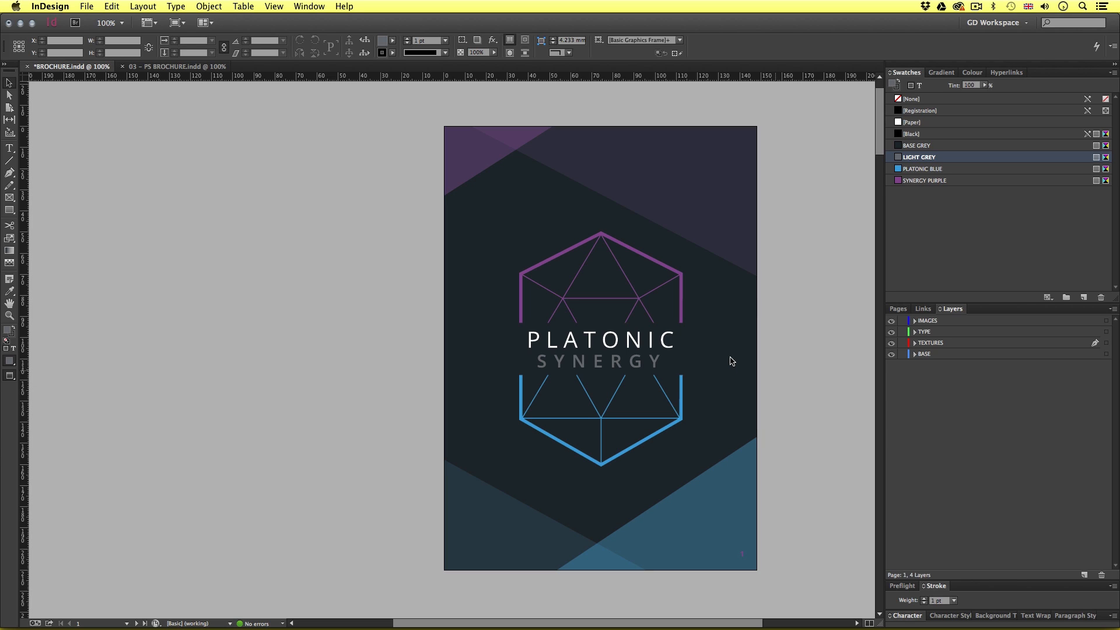
pyautogui.press('w')
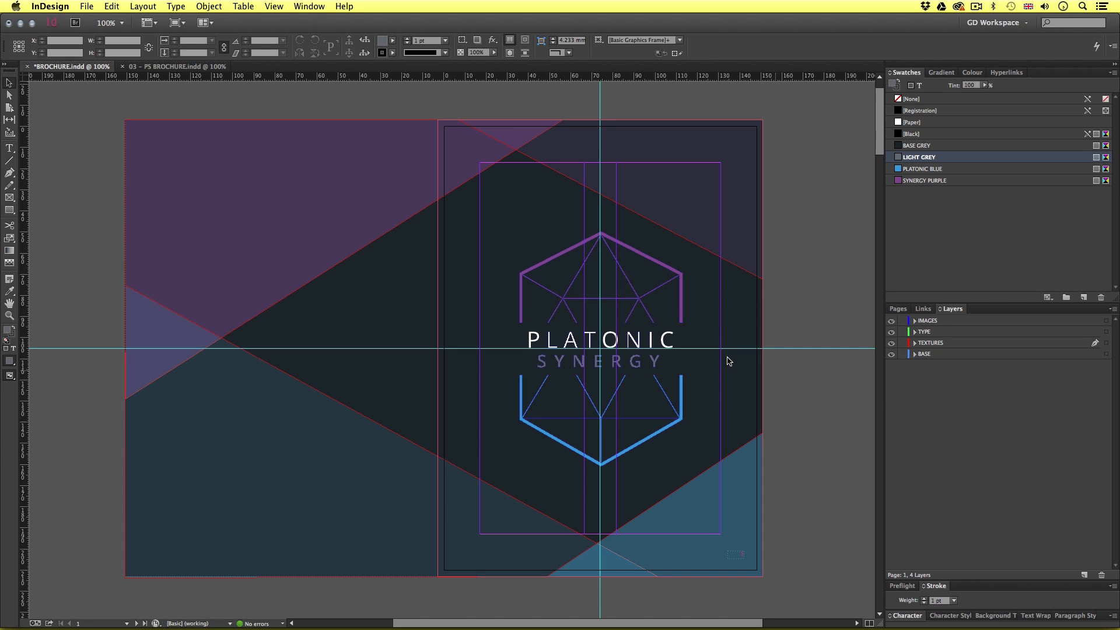
# Nudge the upper anchor of the bottom-right blue triangle slightly down along the bleed edge with the Direct Selection tool.
pyautogui.press('a')
pyautogui.click(725, 459)
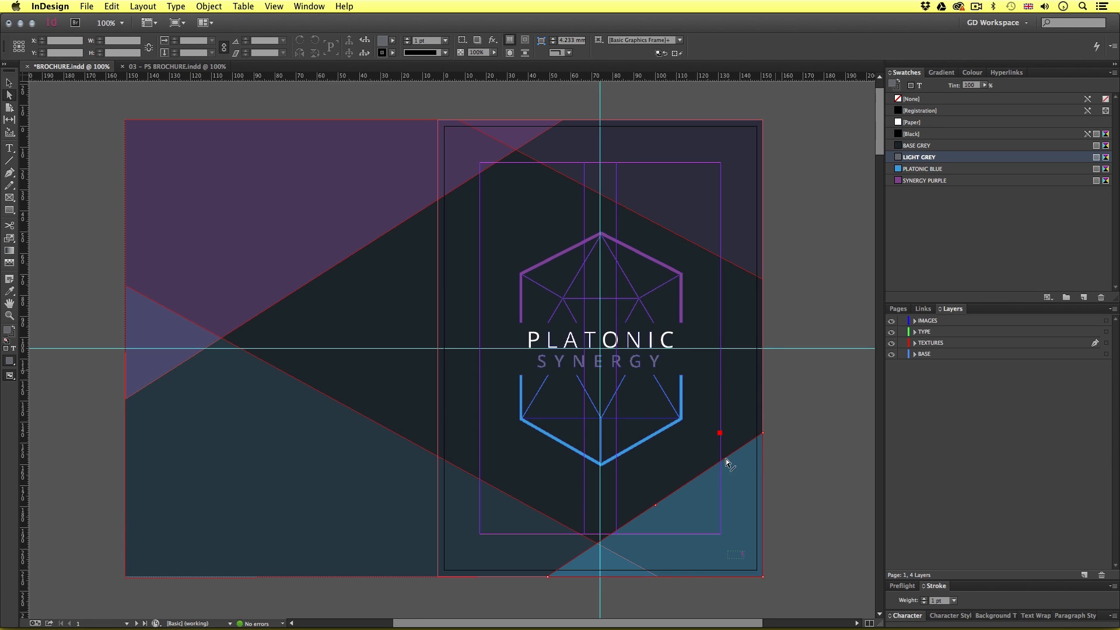
pyautogui.click(761, 433)
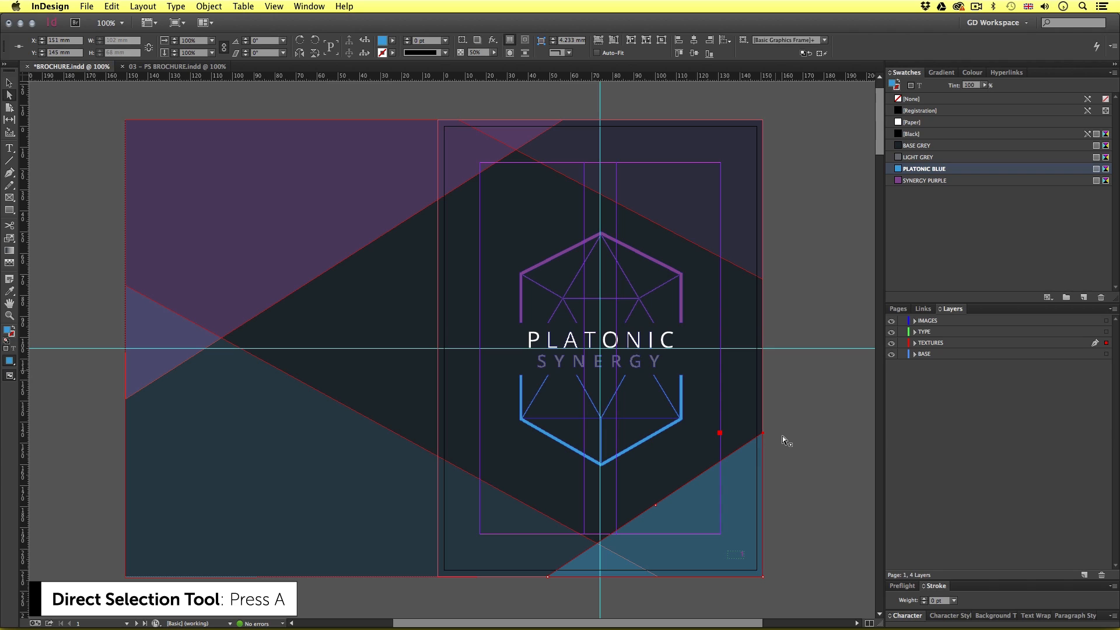
pyautogui.press('Down')
pyautogui.press('Down')
pyautogui.press('Down')
pyautogui.press('Down')
pyautogui.press('Down')
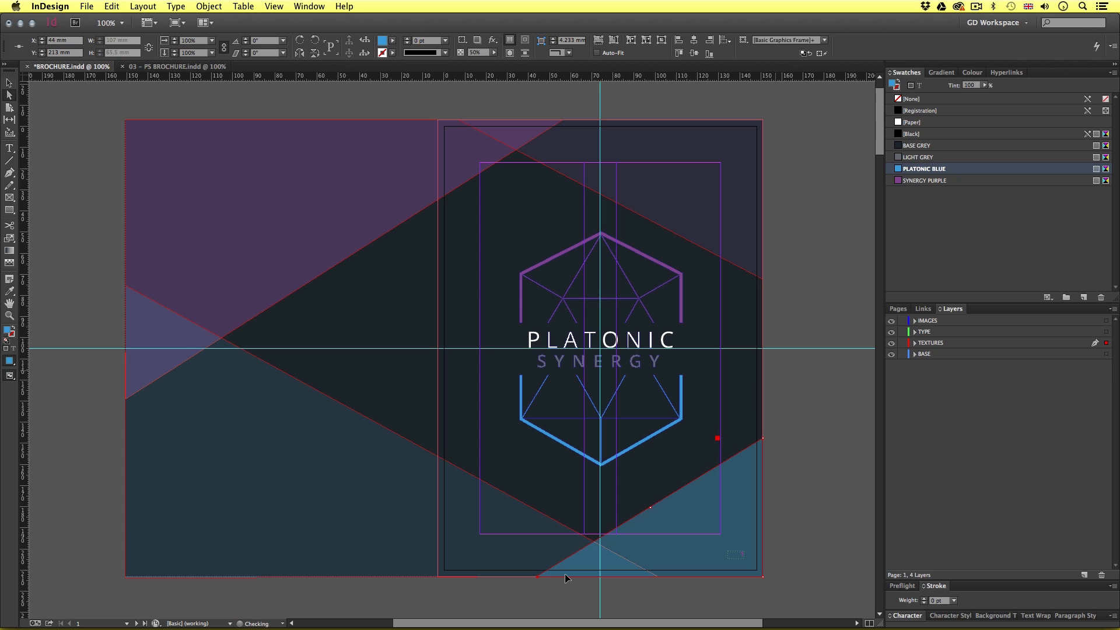
# Move the large blue triangle's bottom-right anchor to about X 103 mm so the two blue edges cross on the cover's centre guide.
pyautogui.click(549, 517)
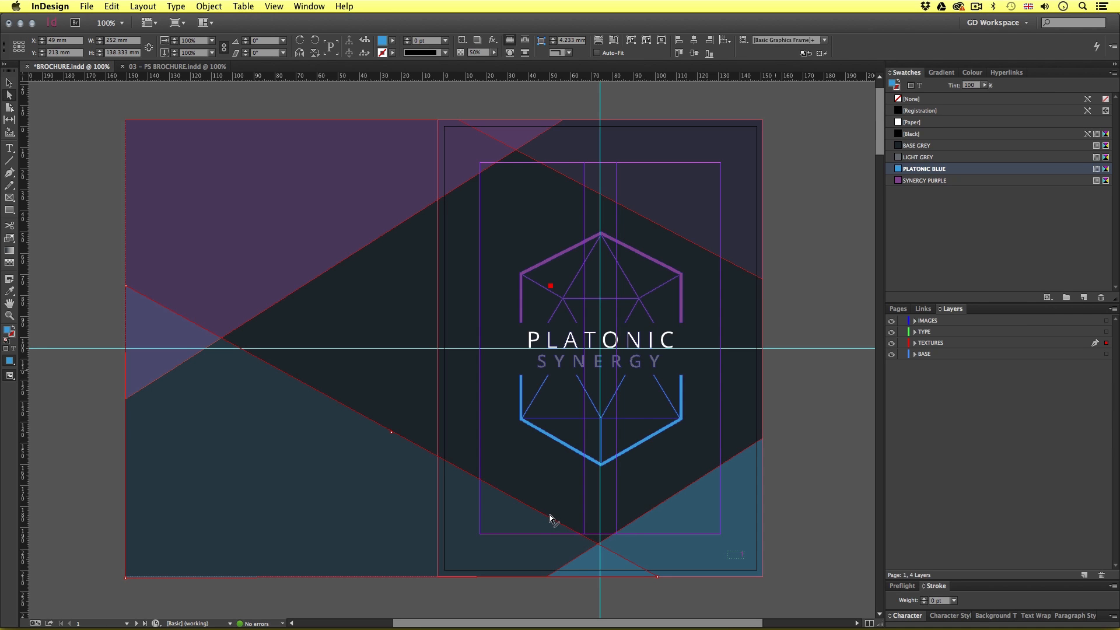
pyautogui.scroll(4, 680, 556)
pyautogui.scroll(-3, 632, 597)
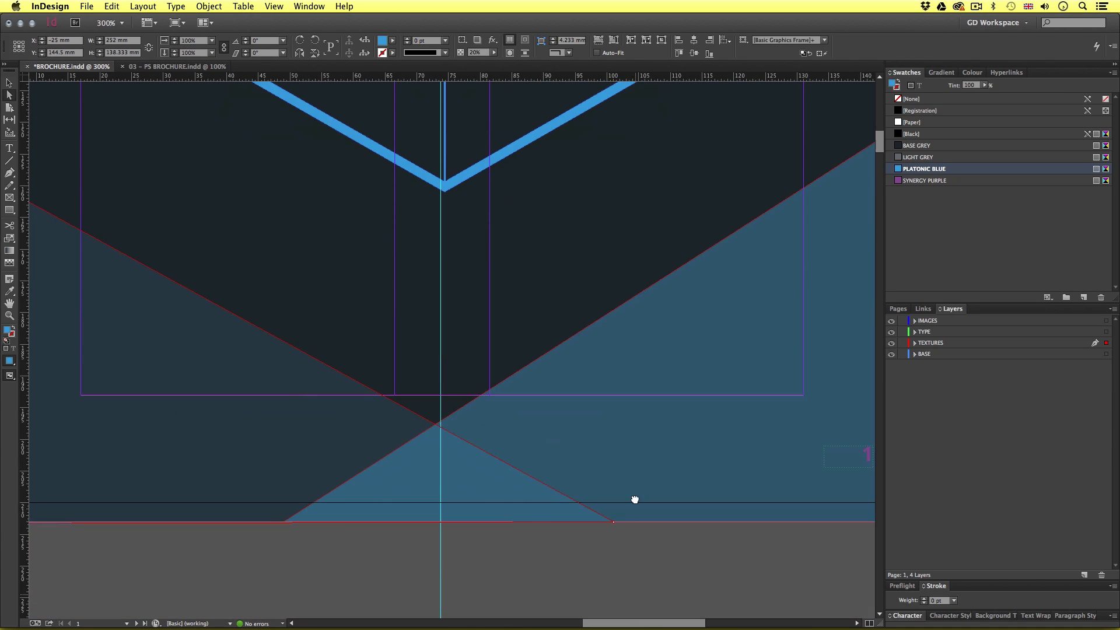
pyautogui.moveTo(612, 524); pyautogui.dragTo(628, 516)
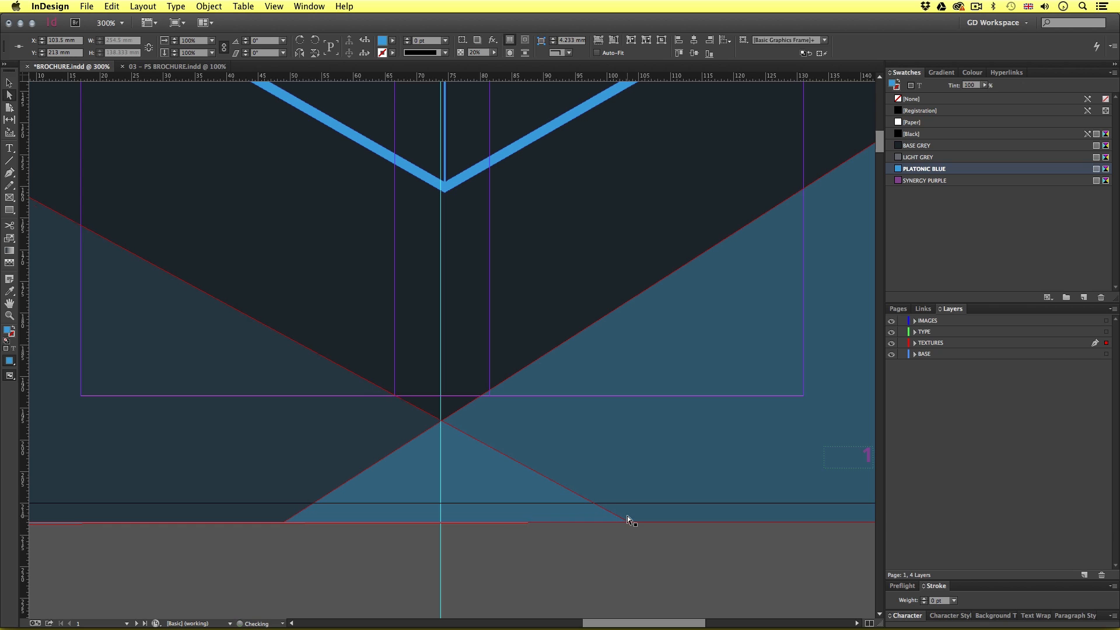
pyautogui.scroll(-3, 523, 296)
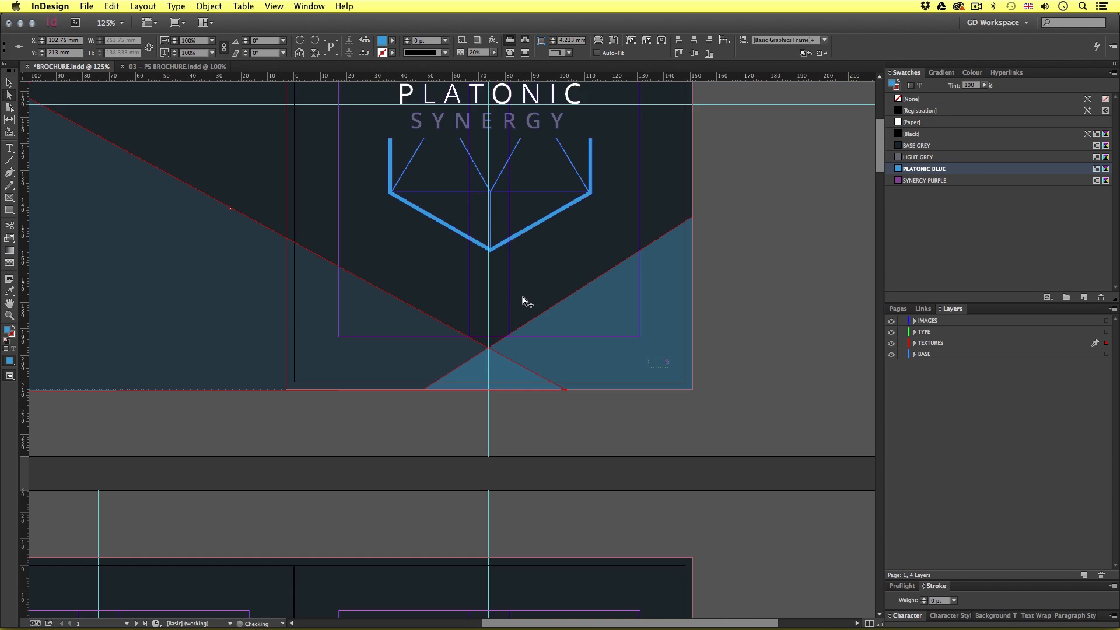
# Nudge the large purple triangle's top-right anchor right along the bleed edge until it lies near the front cover's vertical centre guide.
pyautogui.moveTo(487, 318); pyautogui.dragTo(576, 392)
pyautogui.scroll(5, 544, 397)
pyautogui.hscroll(3, 545, 396)
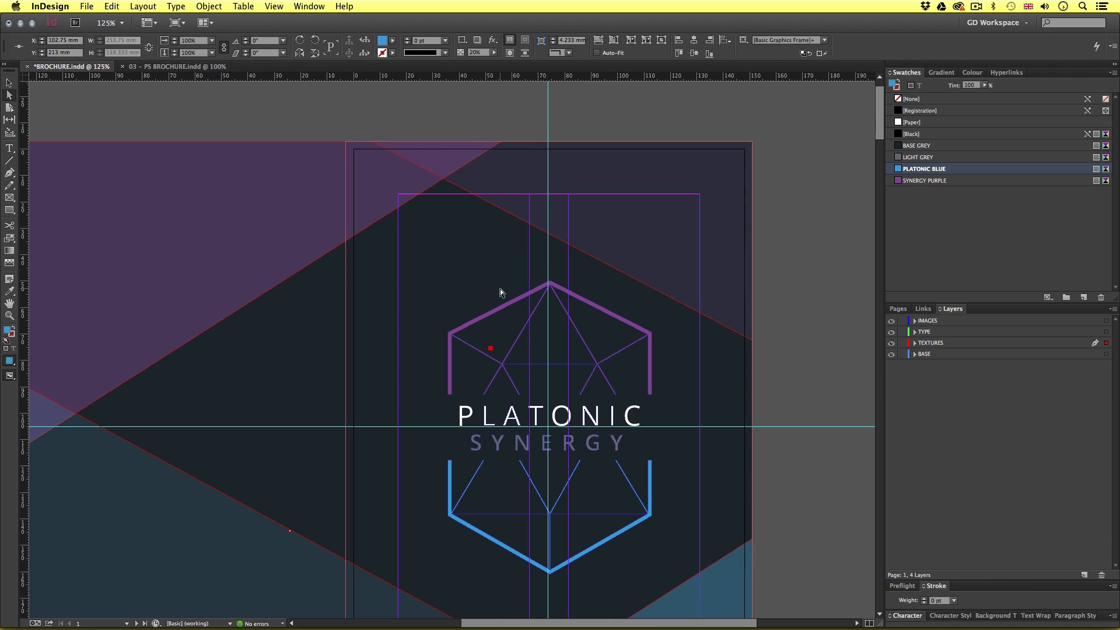
pyautogui.hscroll(-3, 500, 292)
pyautogui.scroll(1, 499, 293)
pyautogui.click(547, 203)
pyautogui.click(624, 155)
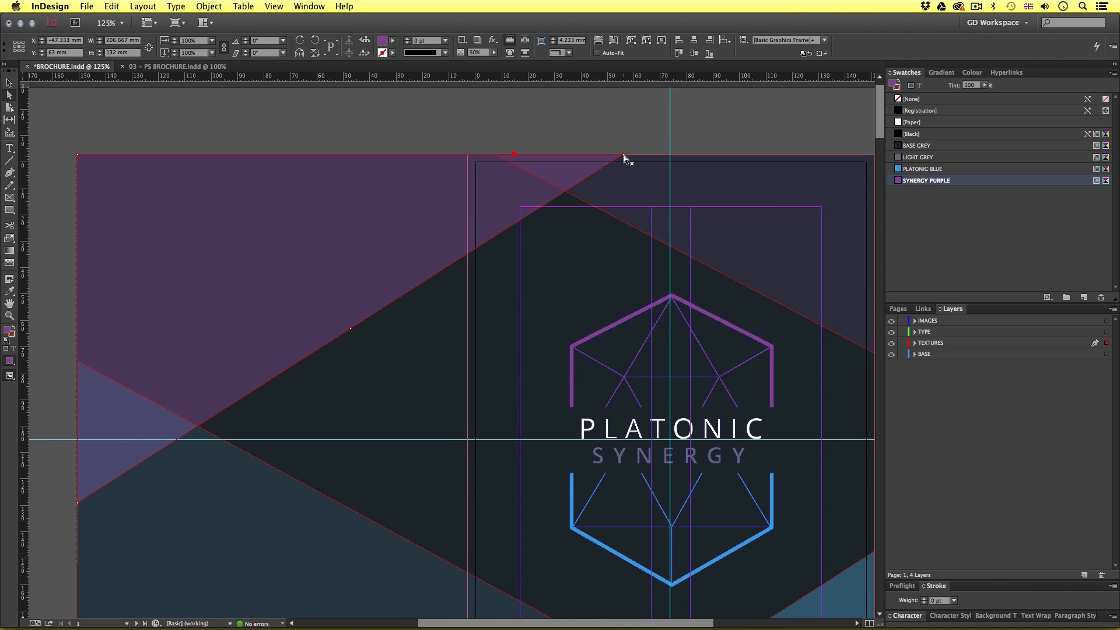
pyautogui.hotkey('shift', 'Right')
pyautogui.hotkey('shift', 'Right')
pyautogui.hotkey('shift', 'Right')
pyautogui.hotkey('shift', 'Right')
pyautogui.hotkey('shift', 'Right')
pyautogui.hotkey('shift', 'Right')
pyautogui.hotkey('shift', 'Right')
pyautogui.hotkey('shift', 'Right')
pyautogui.hotkey('shift', 'Right')
pyautogui.hotkey('shift', 'Right')
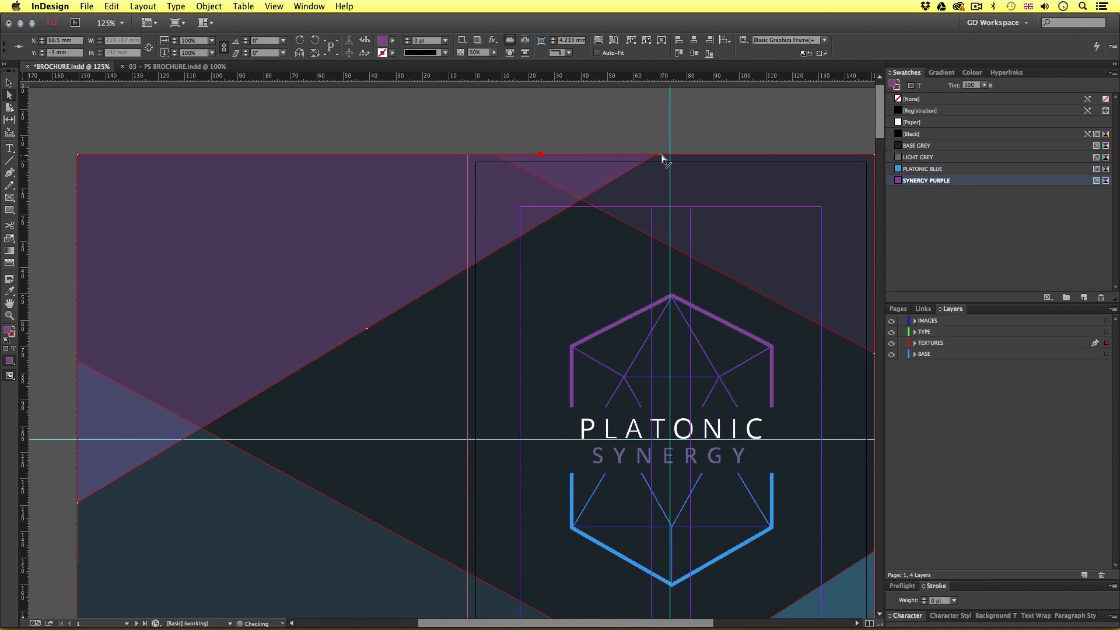
pyautogui.hotkey('shift', 'Left')
pyautogui.hotkey('shift', 'Left')
pyautogui.hotkey('shift', 'Left')
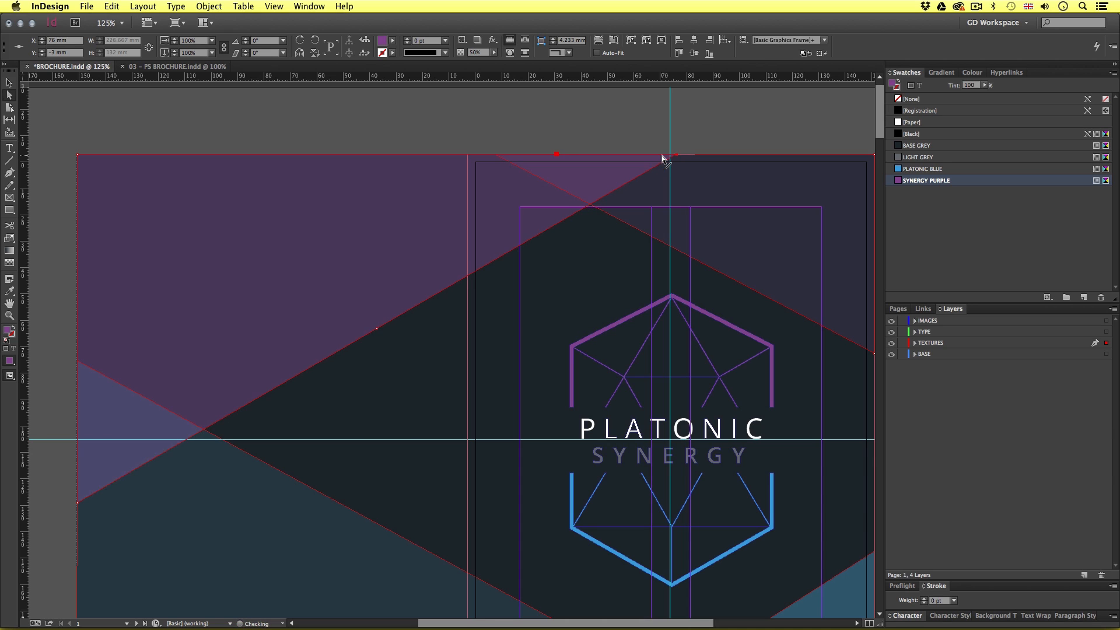
pyautogui.press('Right')
# Deselect the purple triangle and examine the adjusted front cover in Preview mode.
pyautogui.press('v')
pyautogui.click(610, 124)
pyautogui.moveTo(680, 337); pyautogui.dragTo(661, 274)
pyautogui.press('w')
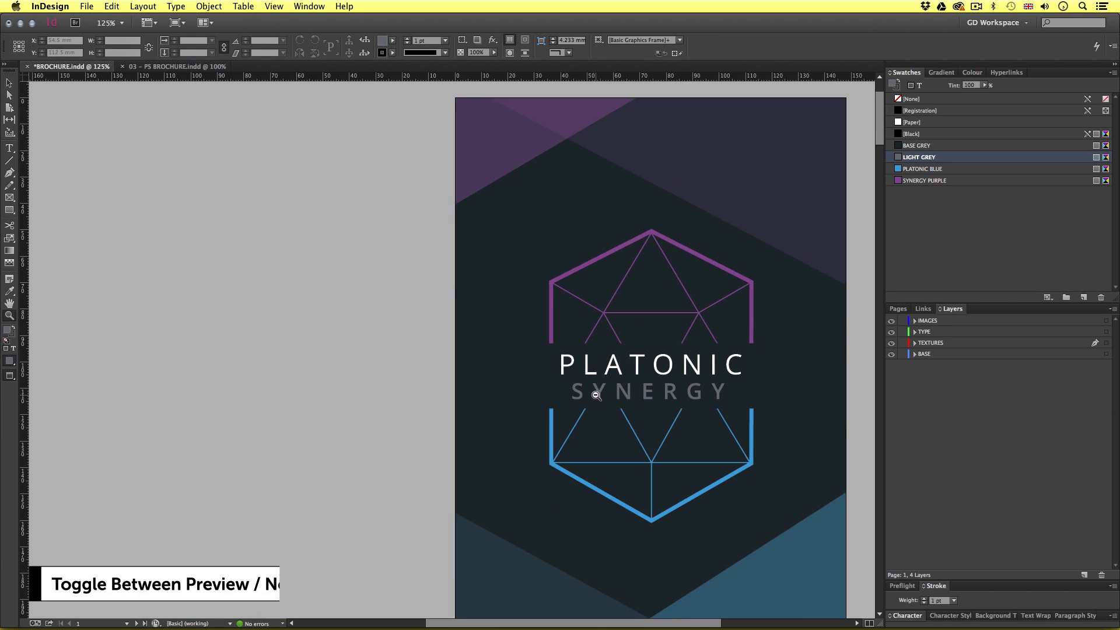
# Go to the inside spread, pages 2–3, and return to Normal view mode so the guides show.
pyautogui.press('super+1')
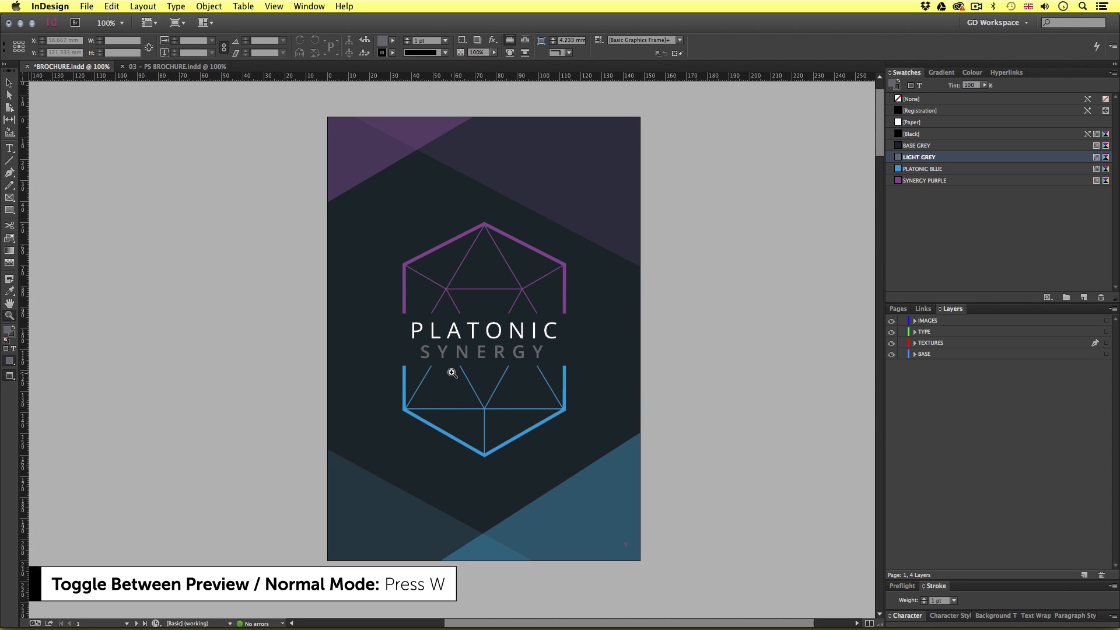
pyautogui.scroll(-3, 453, 370)
pyautogui.scroll(-15, 452, 370)
pyautogui.moveTo(398, 228); pyautogui.dragTo(527, 383)
pyautogui.press('w')
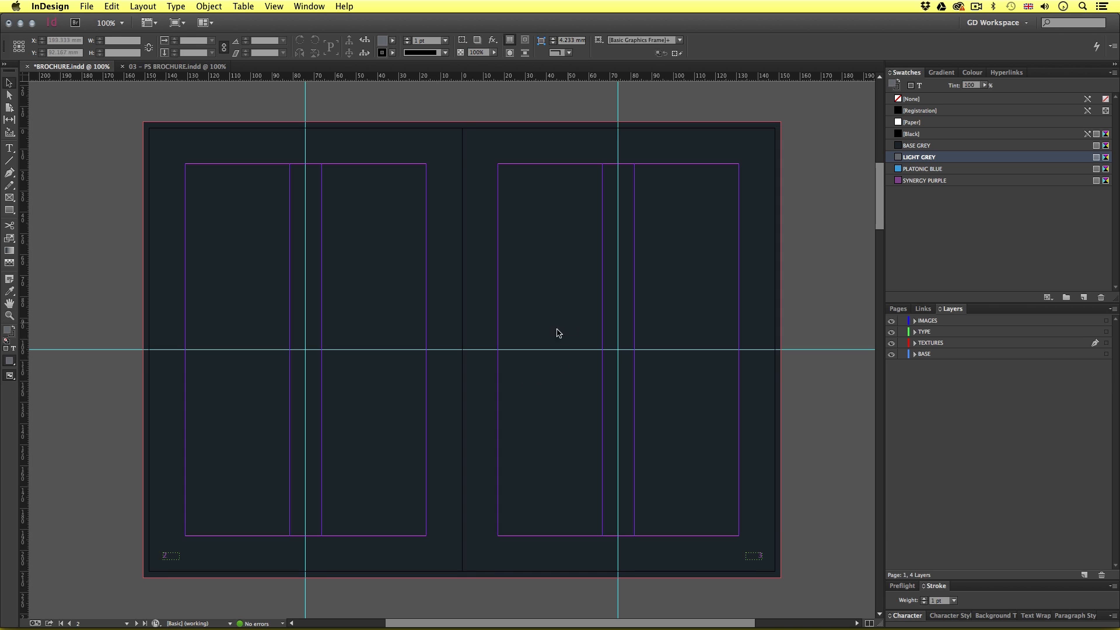
# Switch to the design process PDF in Acrobat, review the inside-spread sketches up to the intro spread on page 13, and return to InDesign.
pyautogui.press('super+Tab')
pyautogui.press('super+Tab')
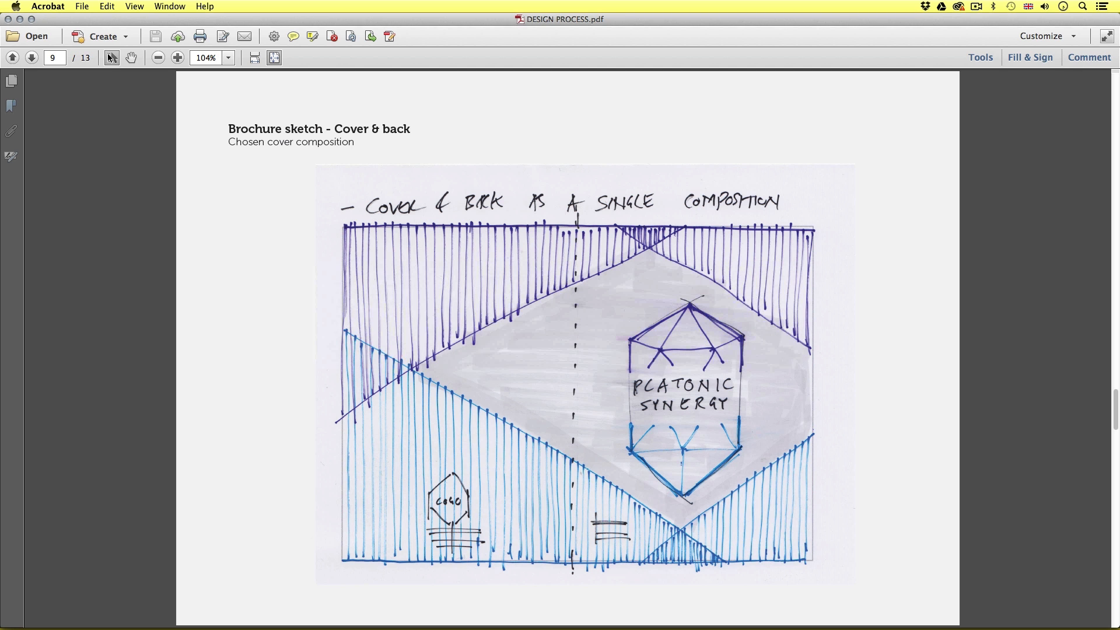
pyautogui.click(32, 58)
pyautogui.click(32, 58)
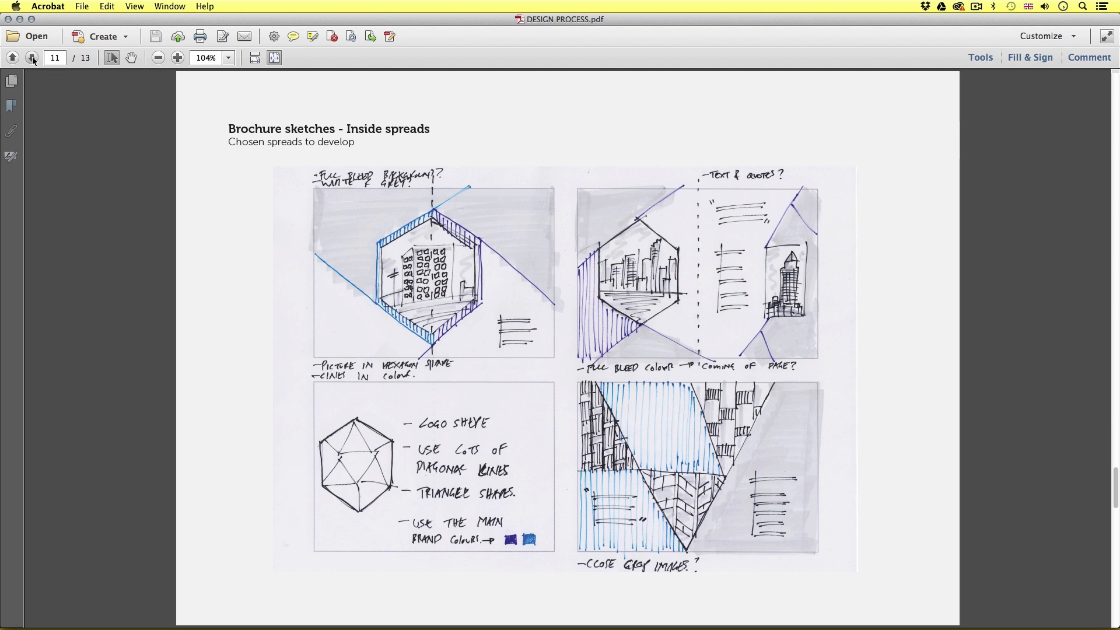
pyautogui.click(33, 59)
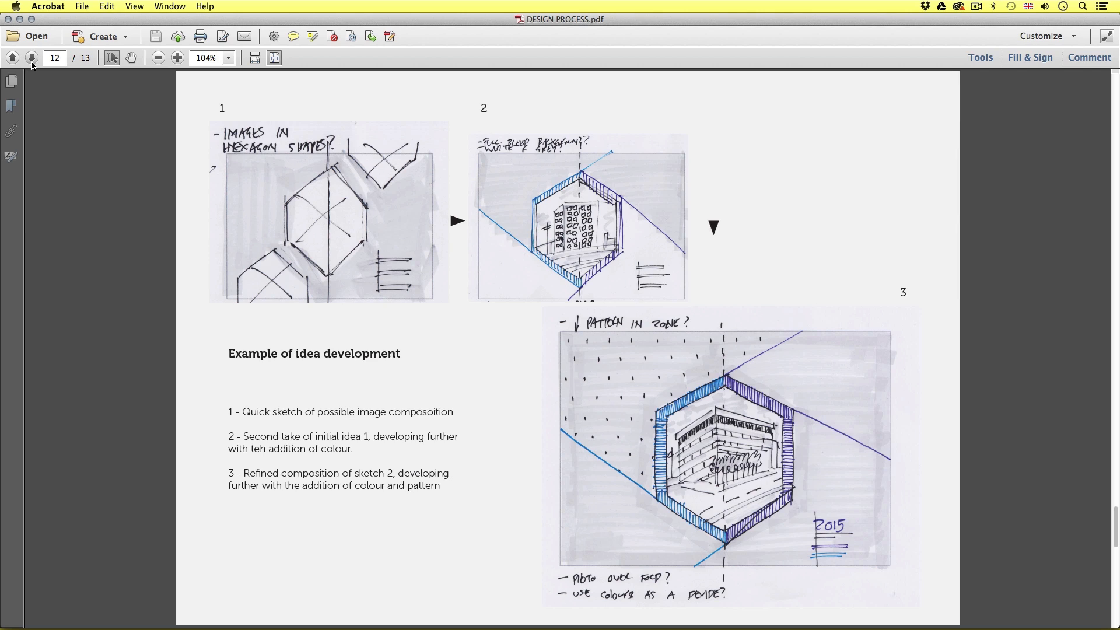
pyautogui.click(31, 58)
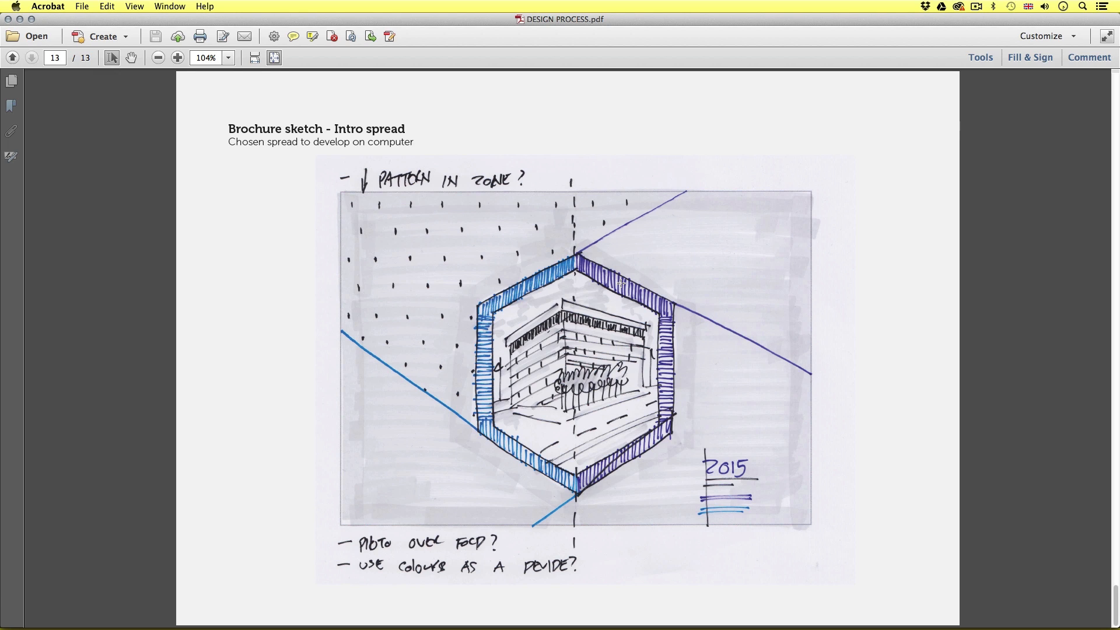
pyautogui.press('super+Tab')
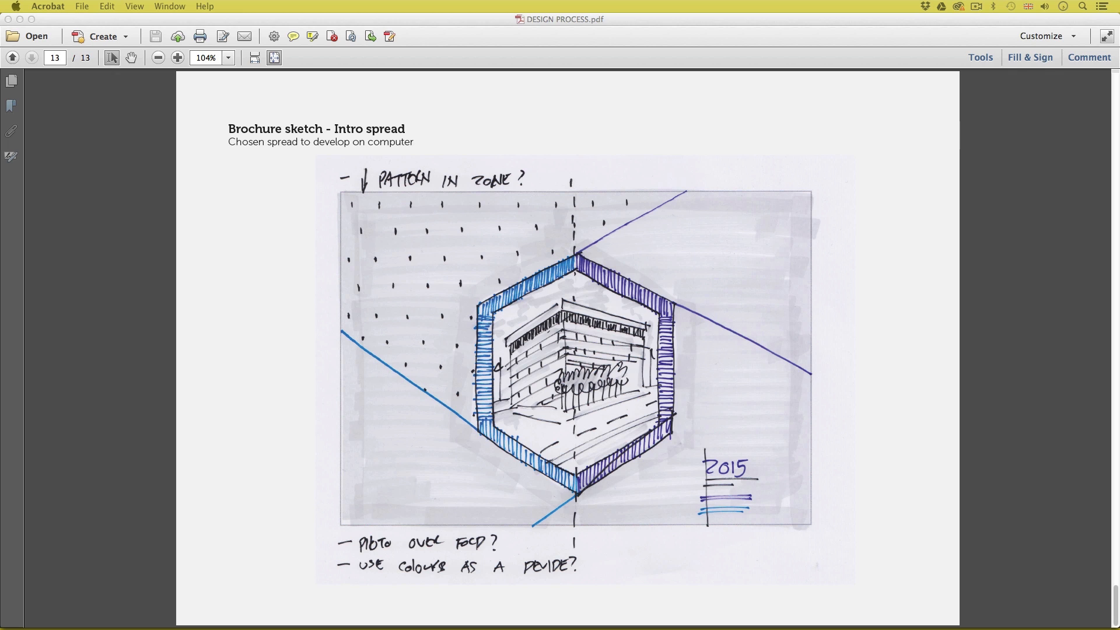
pyautogui.press('super+Tab')
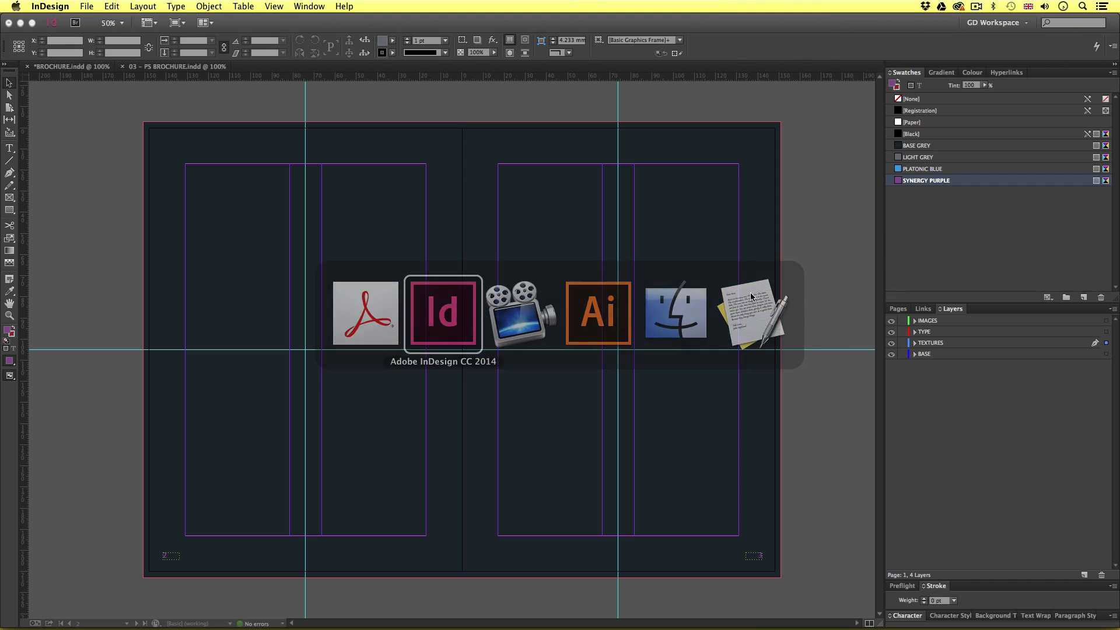
pyautogui.click(448, 286)
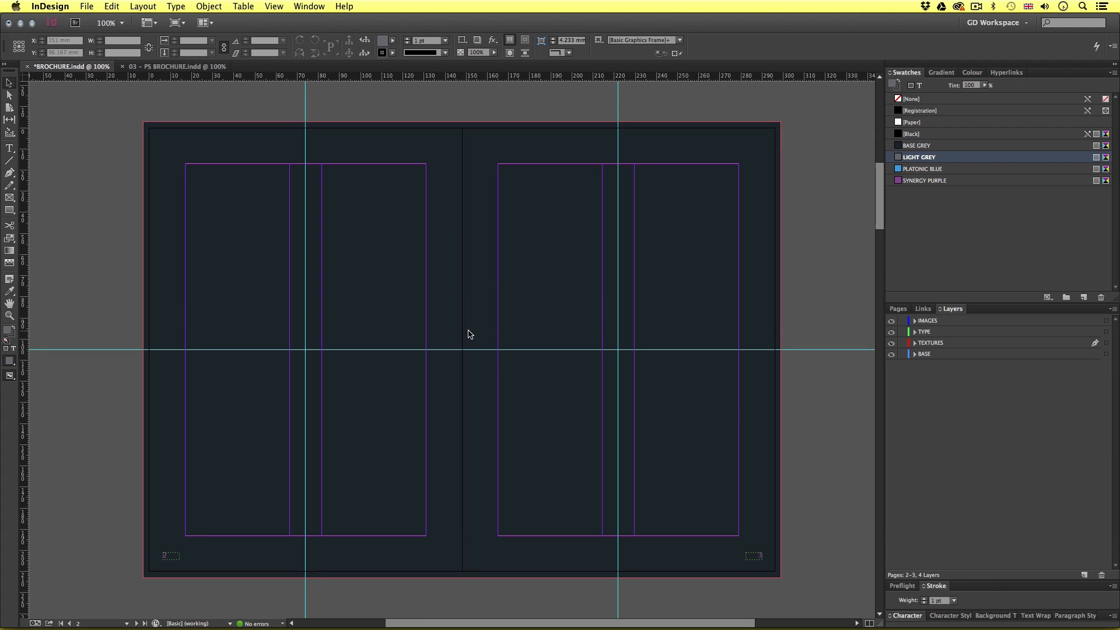
# On the IMAGES layer, create a six-sided polygon 100 mm wide and 88 mm high with 0% star inset, placed from the spread's centre point.
pyautogui.click(957, 321)
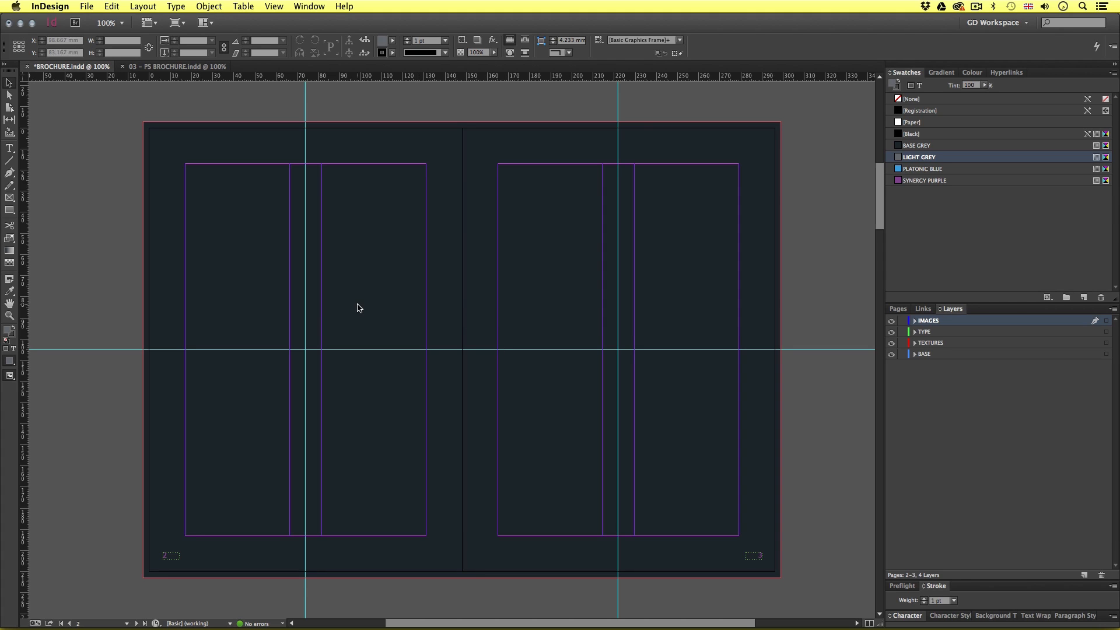
pyautogui.click(11, 211)
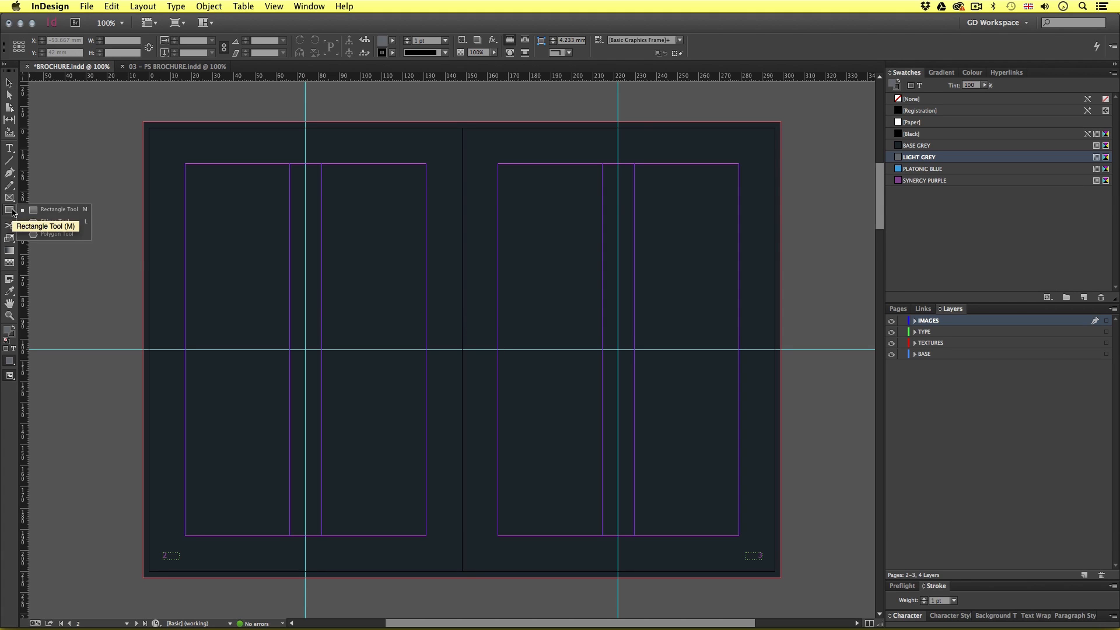
pyautogui.moveTo(11, 212); pyautogui.dragTo(58, 238)
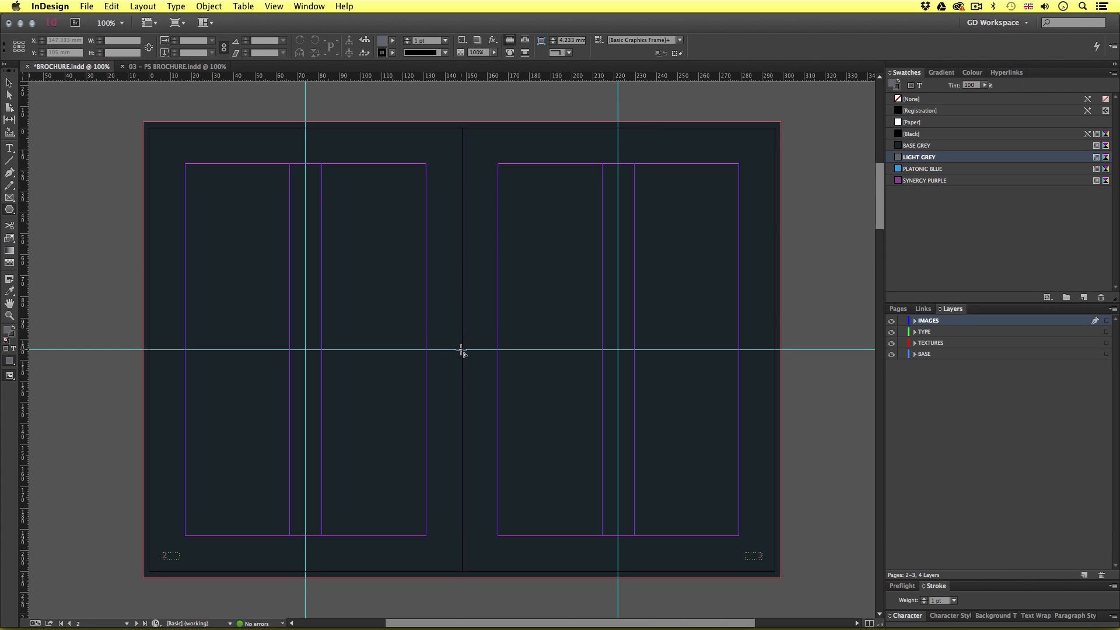
pyautogui.click(392, 386)
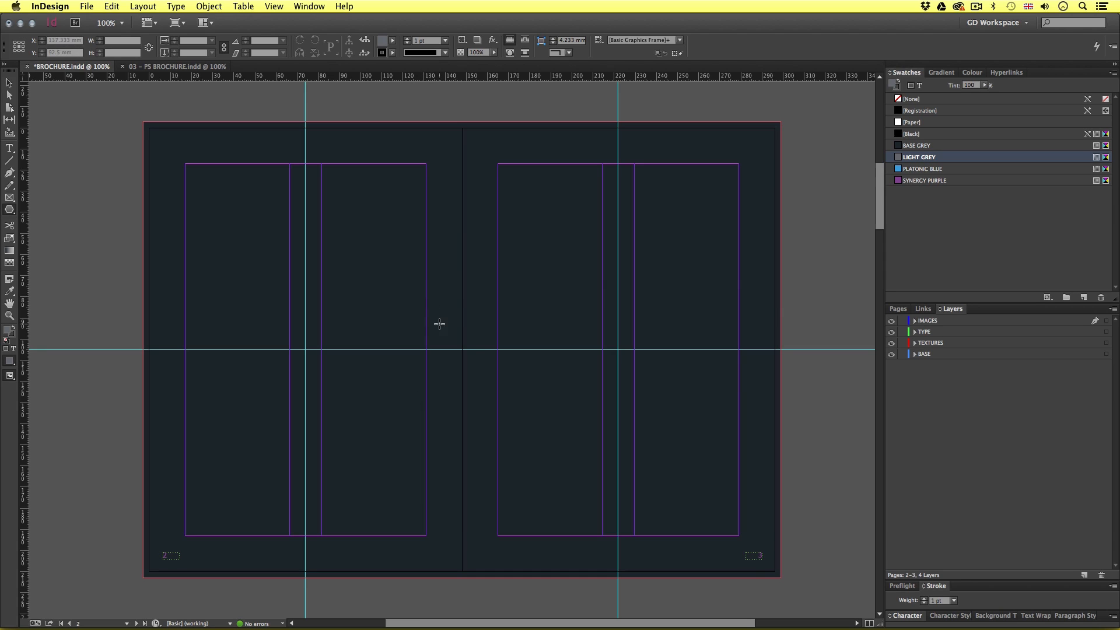
pyautogui.click(462, 350)
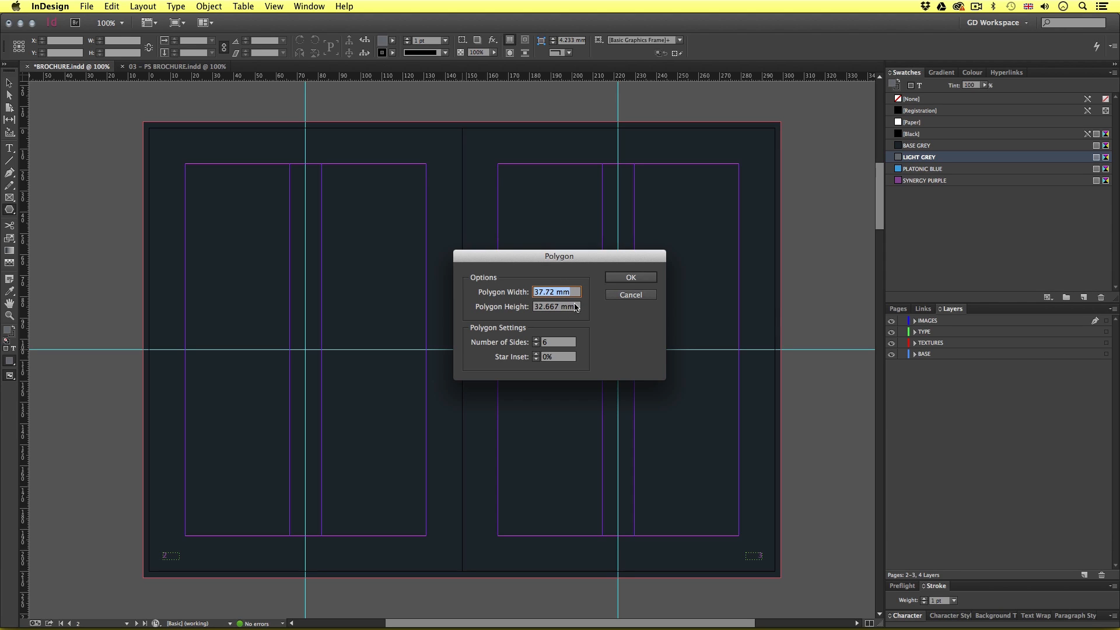
pyautogui.write('100')
pyautogui.press('Tab')
pyautogui.write('88')
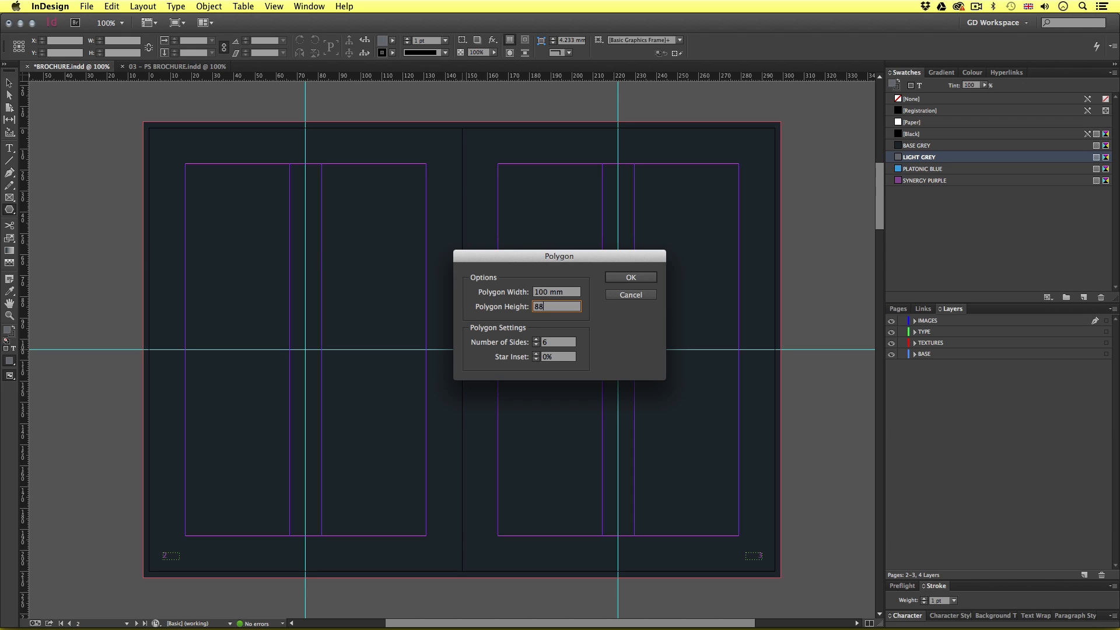
pyautogui.write(' mm')
pyautogui.click(550, 342)
pyautogui.click(551, 361)
pyautogui.click(646, 277)
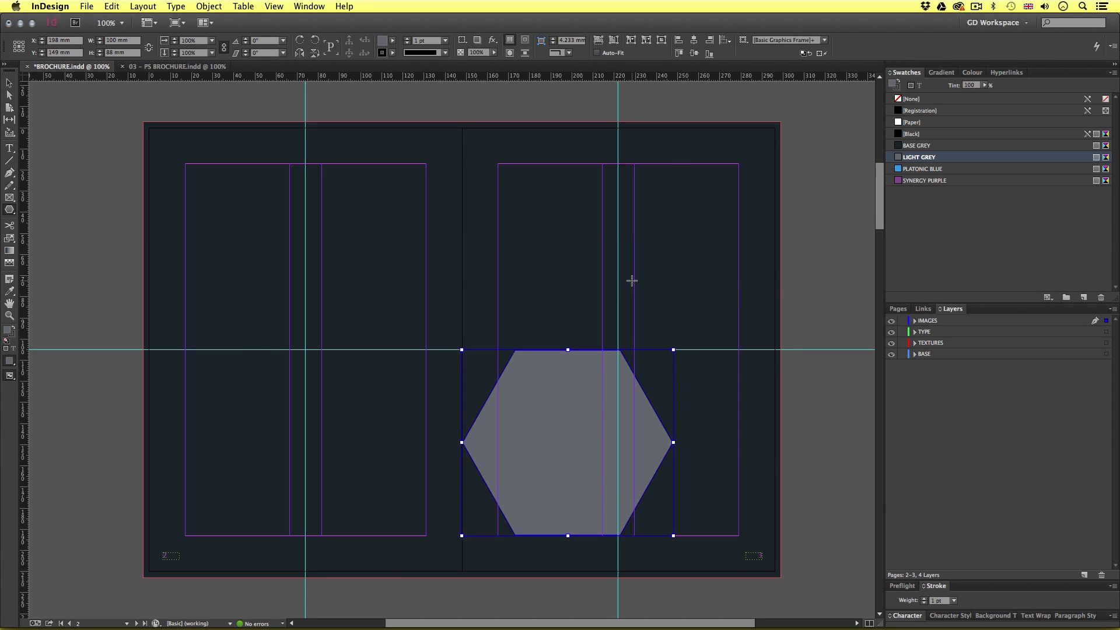
# Centre the hexagon on the spread's fold and horizontal guide, and rotate it 90° so it stands on a point.
pyautogui.press('v')
pyautogui.moveTo(561, 513); pyautogui.dragTo(457, 426)
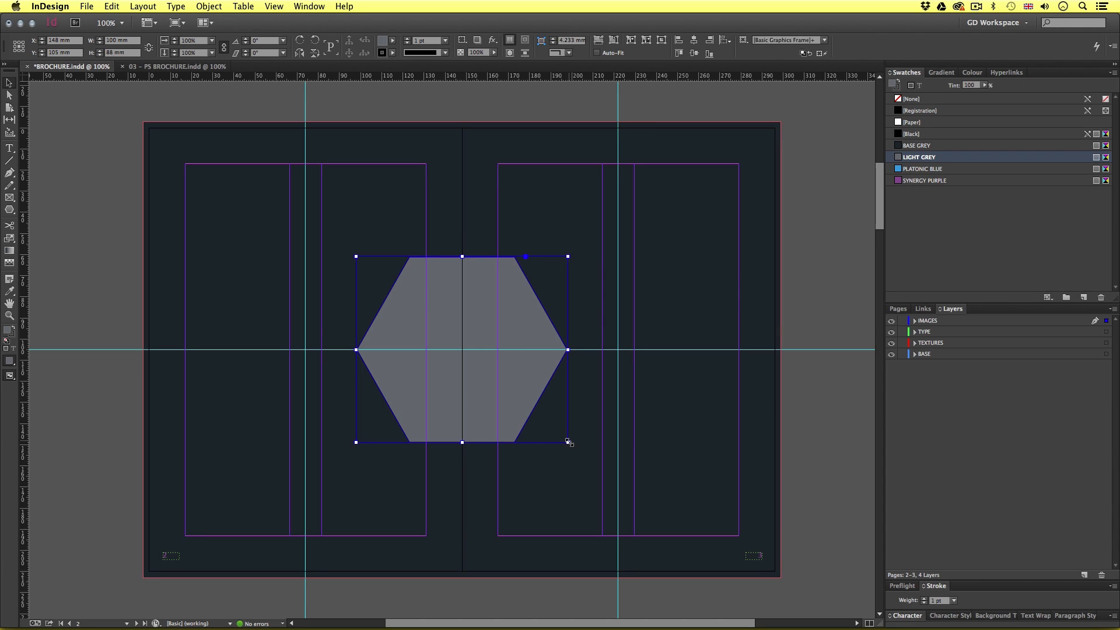
pyautogui.scroll(1, 568, 442)
pyautogui.moveTo(527, 405); pyautogui.dragTo(556, 424)
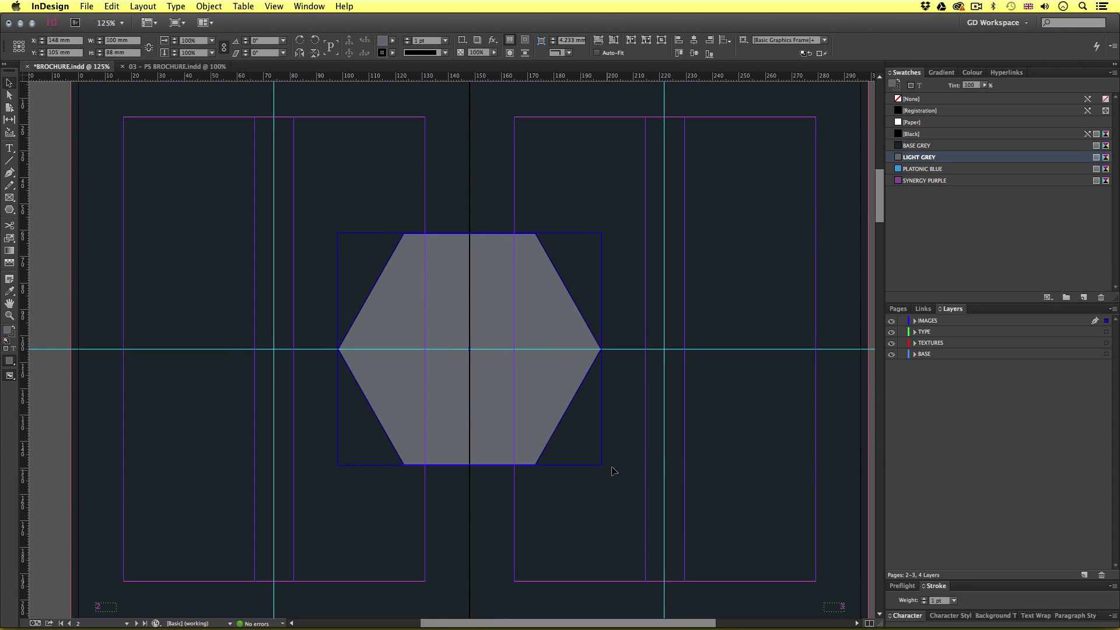
pyautogui.moveTo(613, 467); pyautogui.dragTo(575, 233)
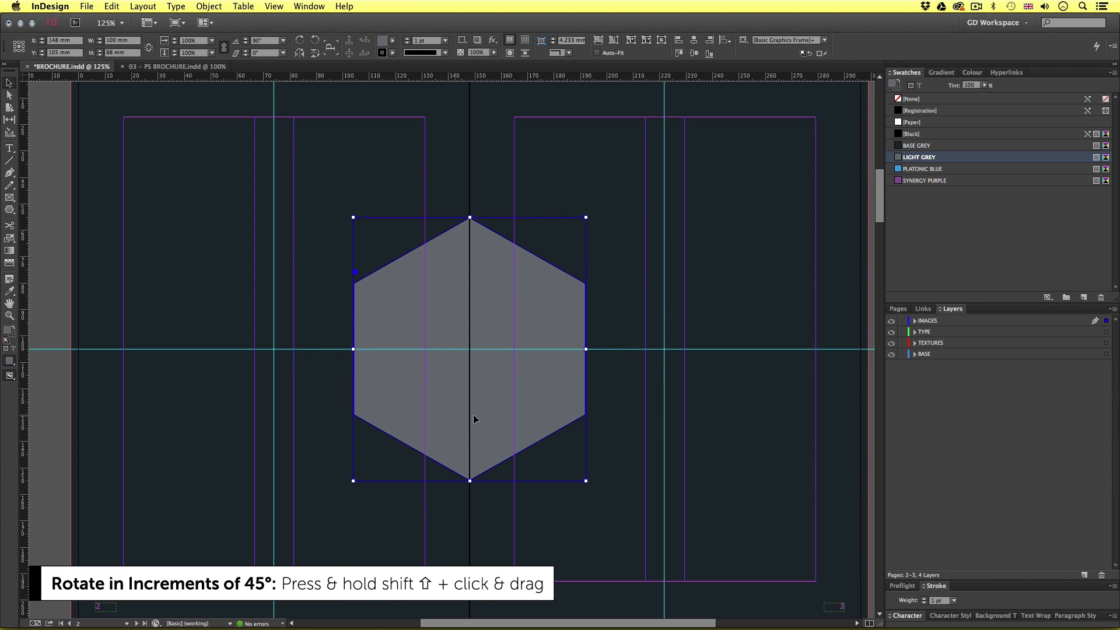
pyautogui.click(616, 389)
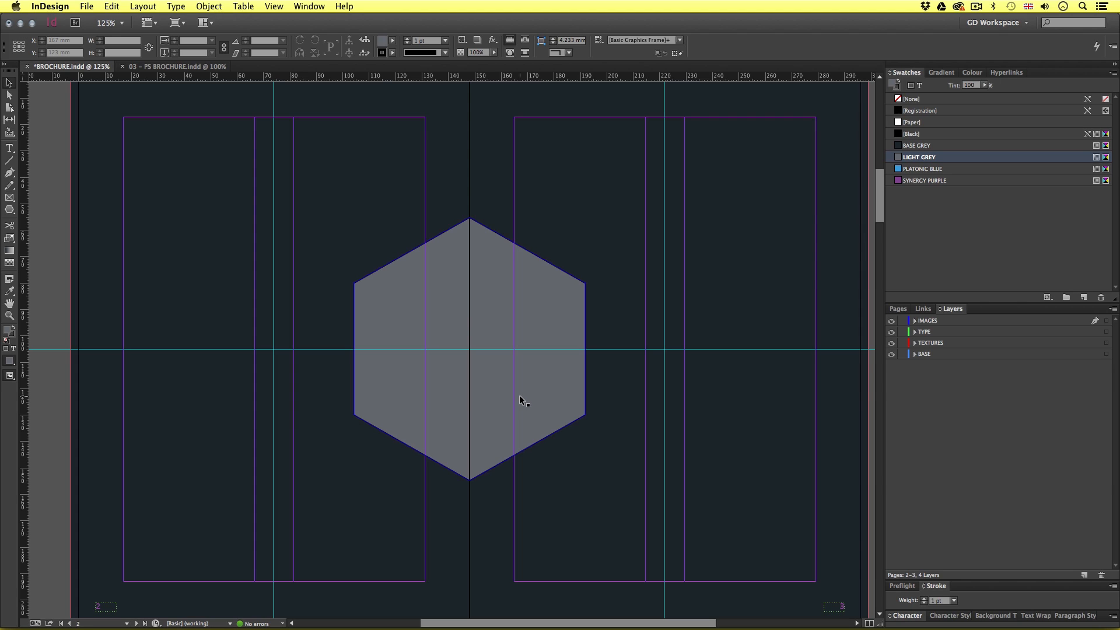
# Scale the hexagon proportionally from its centre to 125 × 110 mm and deselect it.
pyautogui.click(484, 386)
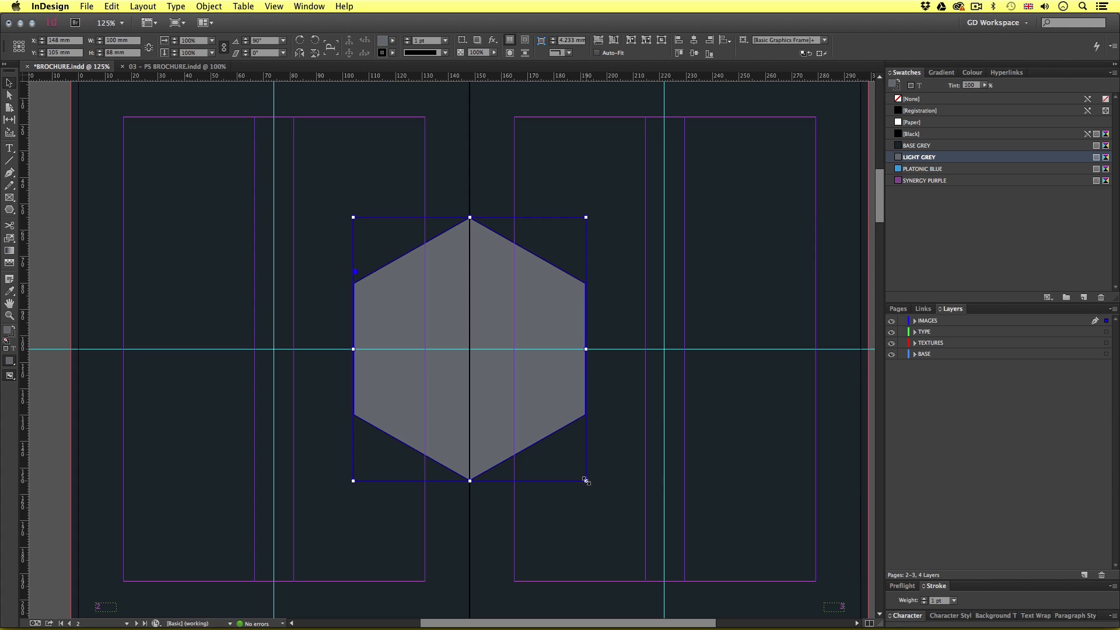
pyautogui.moveTo(586, 481); pyautogui.dragTo(615, 497)
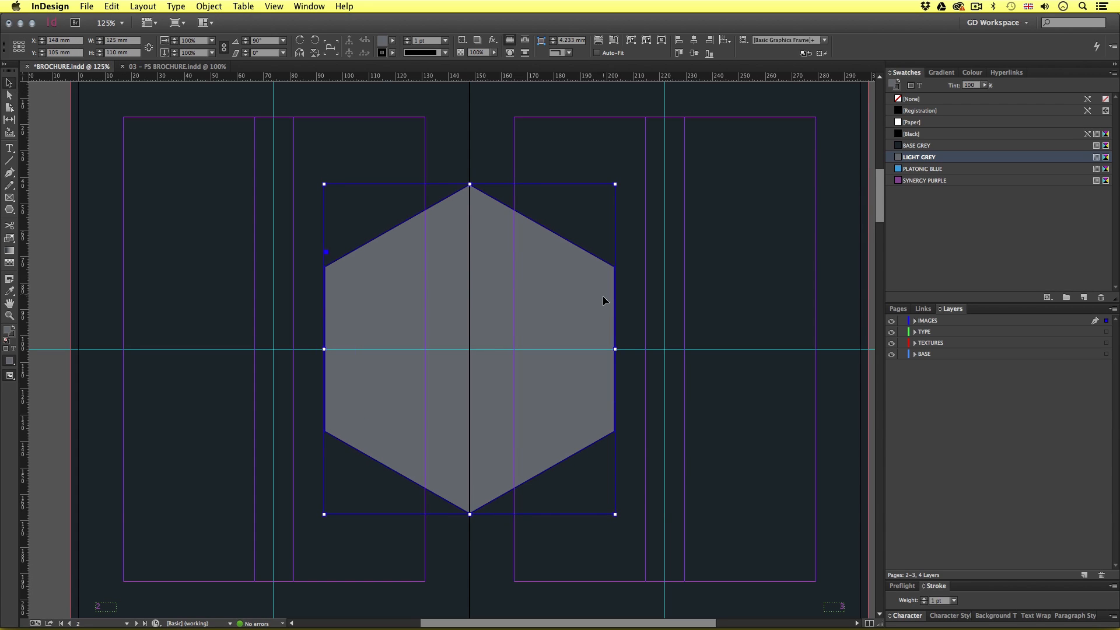
pyautogui.click(636, 316)
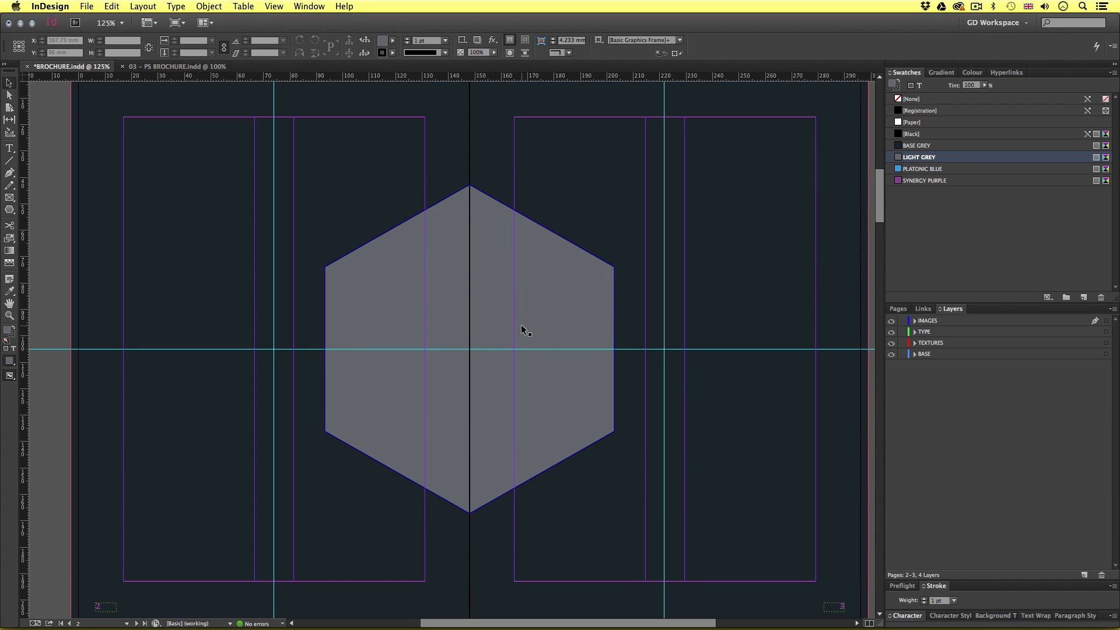
# Switch to Acrobat to compare the hexagon with the intro spread sketch and return to InDesign.
pyautogui.press('super+Tab')
pyautogui.press('super+Tab')
pyautogui.press('super+Tab')
pyautogui.press('super+Tab')
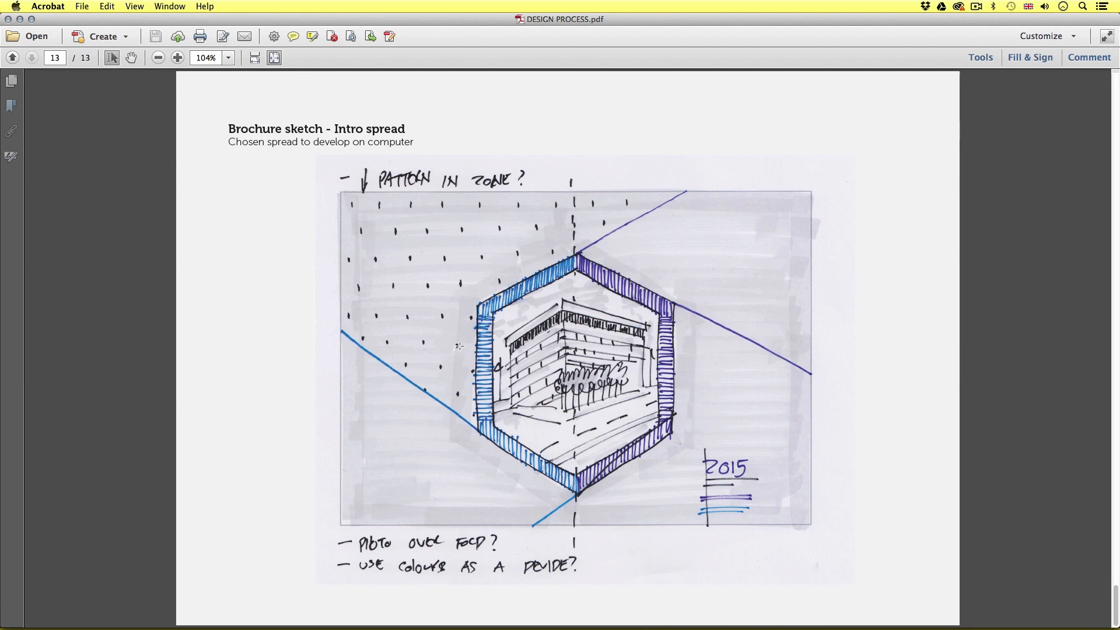
pyautogui.press('super+Tab')
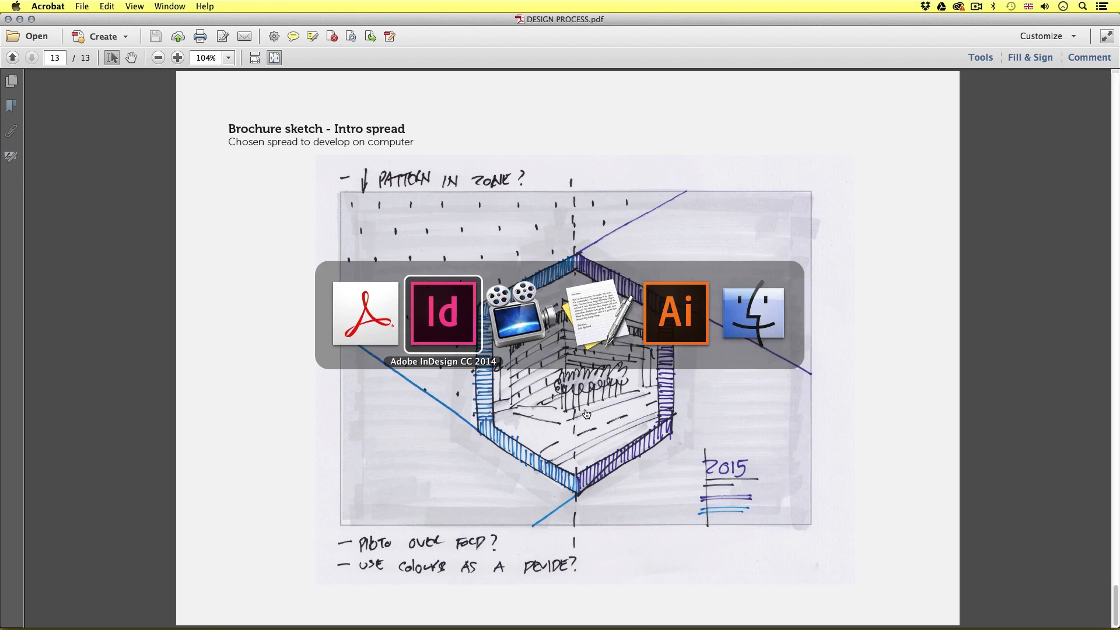
# Fill the central hexagon with the [Paper] swatch and set its stroke to [None].
pyautogui.click(485, 288)
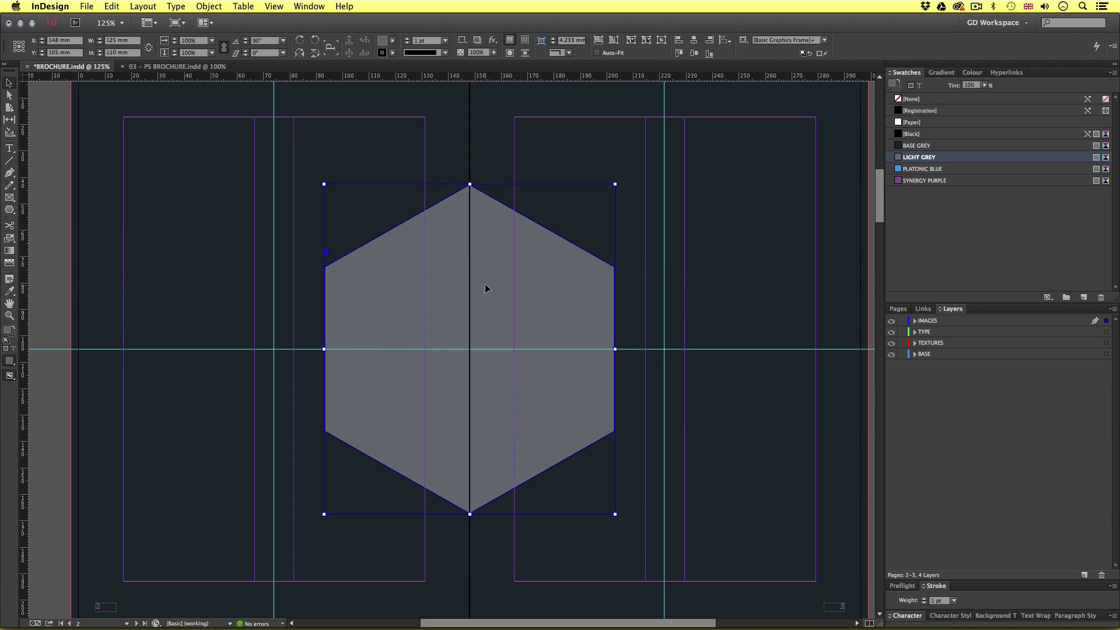
pyautogui.click(913, 122)
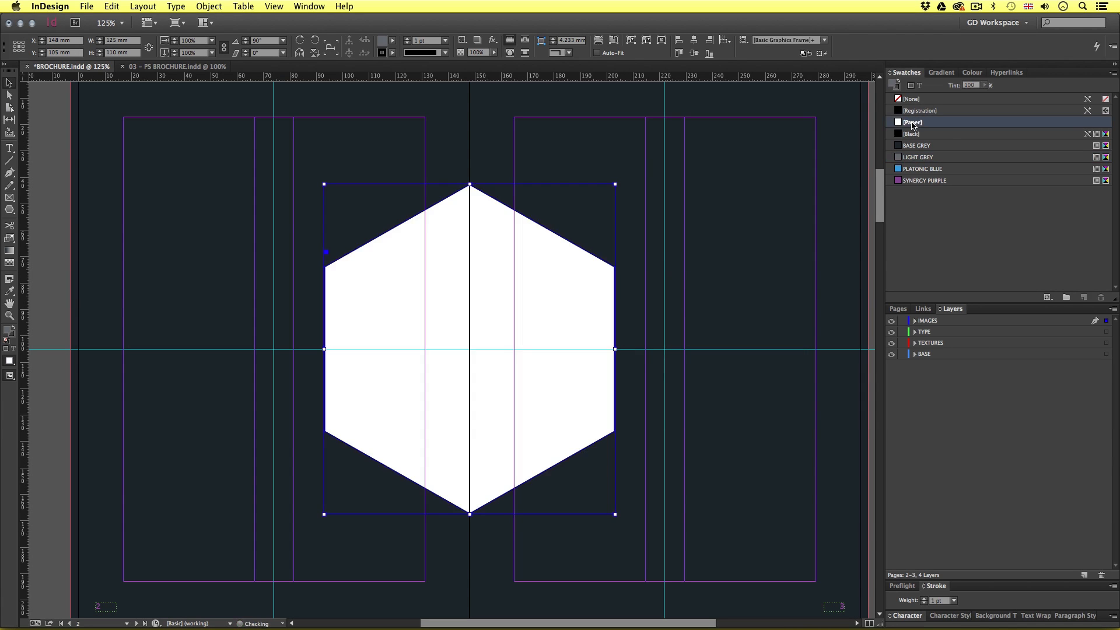
pyautogui.click(11, 335)
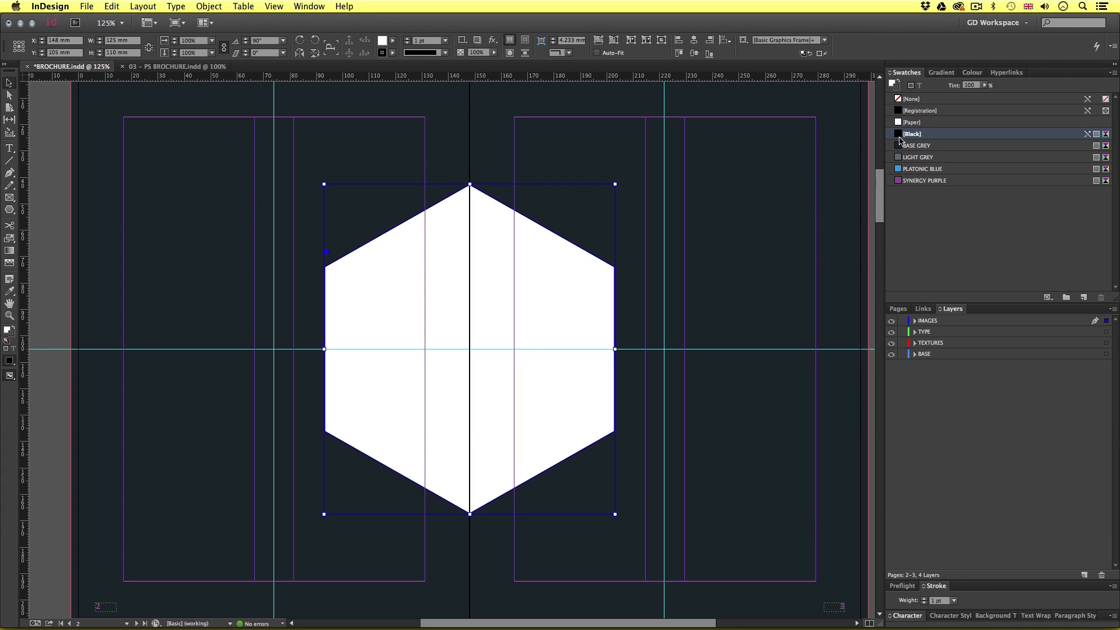
pyautogui.click(897, 100)
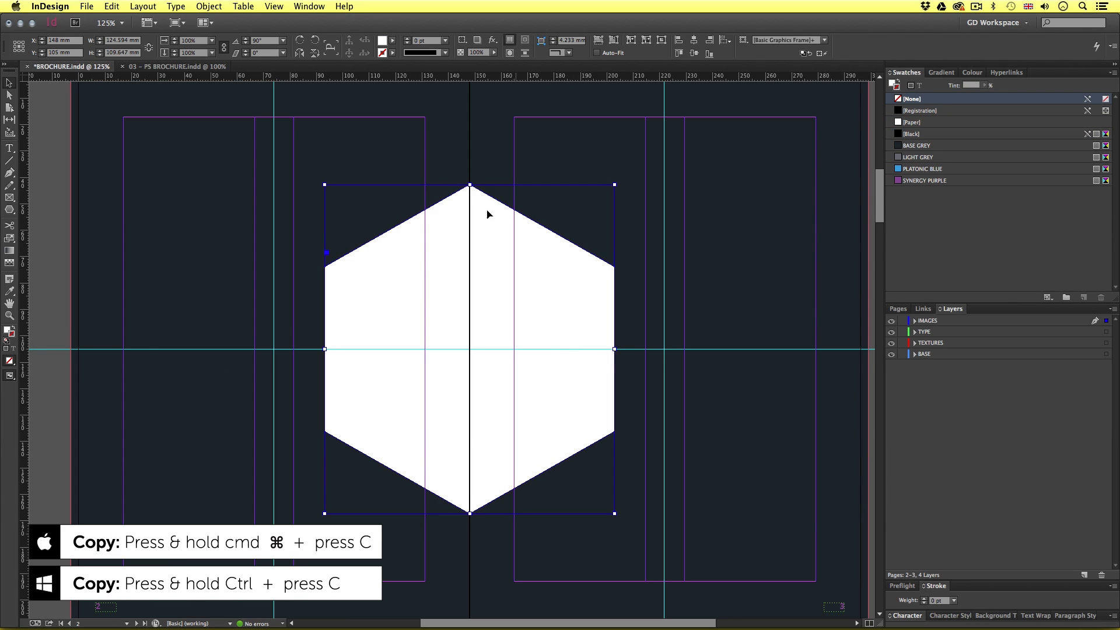
# Paste a copy of the hexagon in place, fill it with PLATONIC BLUE and enlarge it proportionally from its centre to about 142 × 125 mm.
pyautogui.click(116, 7)
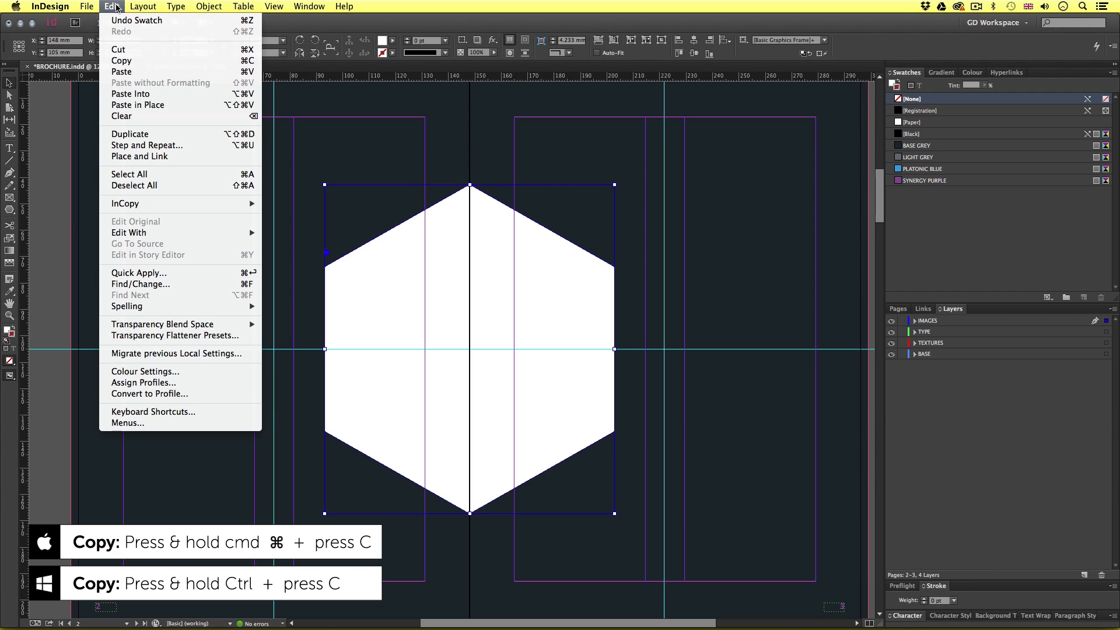
pyautogui.click(146, 106)
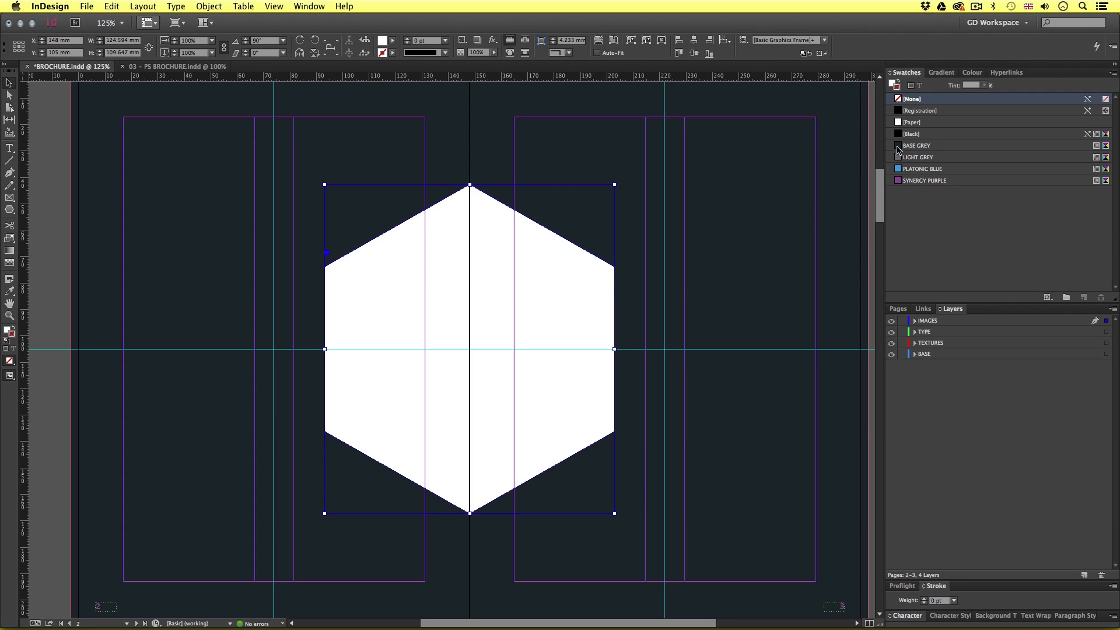
pyautogui.click(6, 331)
pyautogui.click(926, 169)
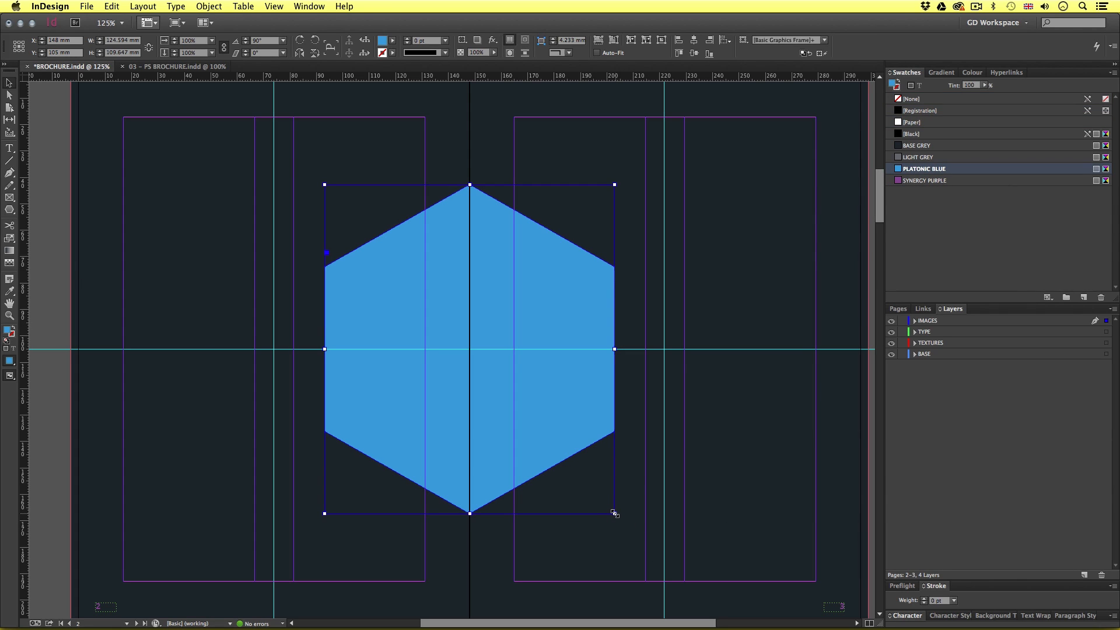
pyautogui.moveTo(614, 513); pyautogui.dragTo(635, 531)
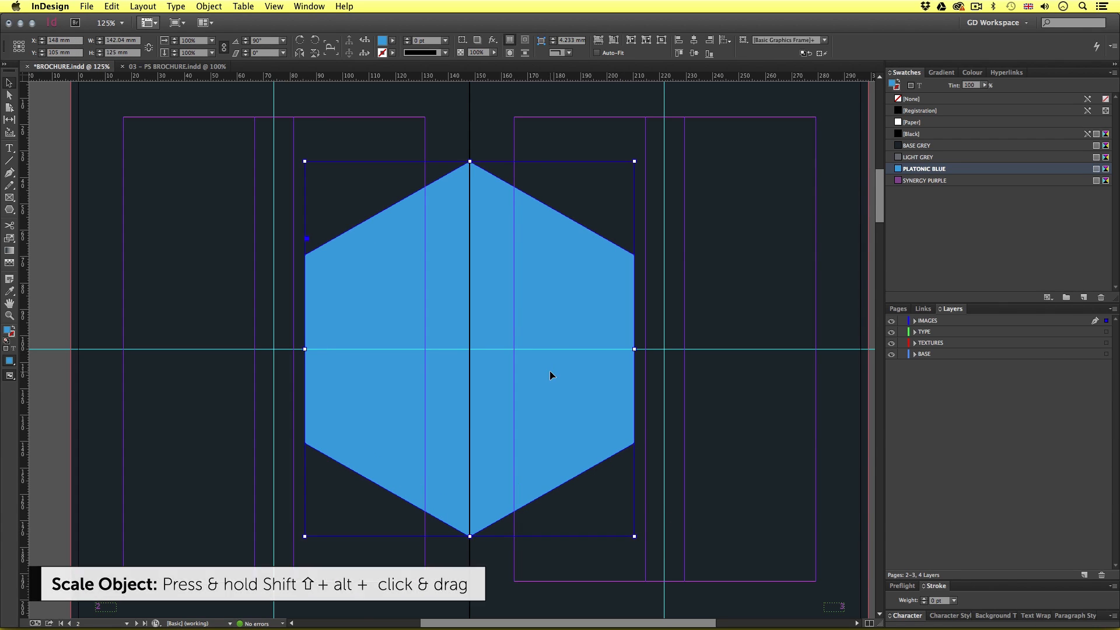
# Move the blue hexagon to the TEXTURES layer by cutting it and pasting it in place, behind the white hexagon.
pyautogui.press('super+x')
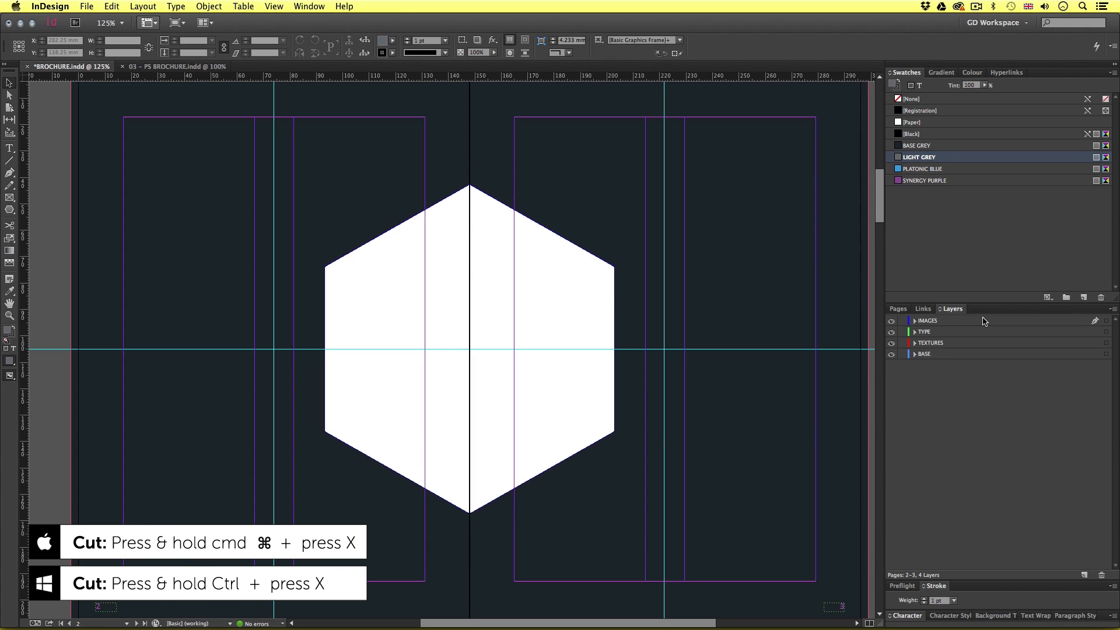
pyautogui.click(956, 343)
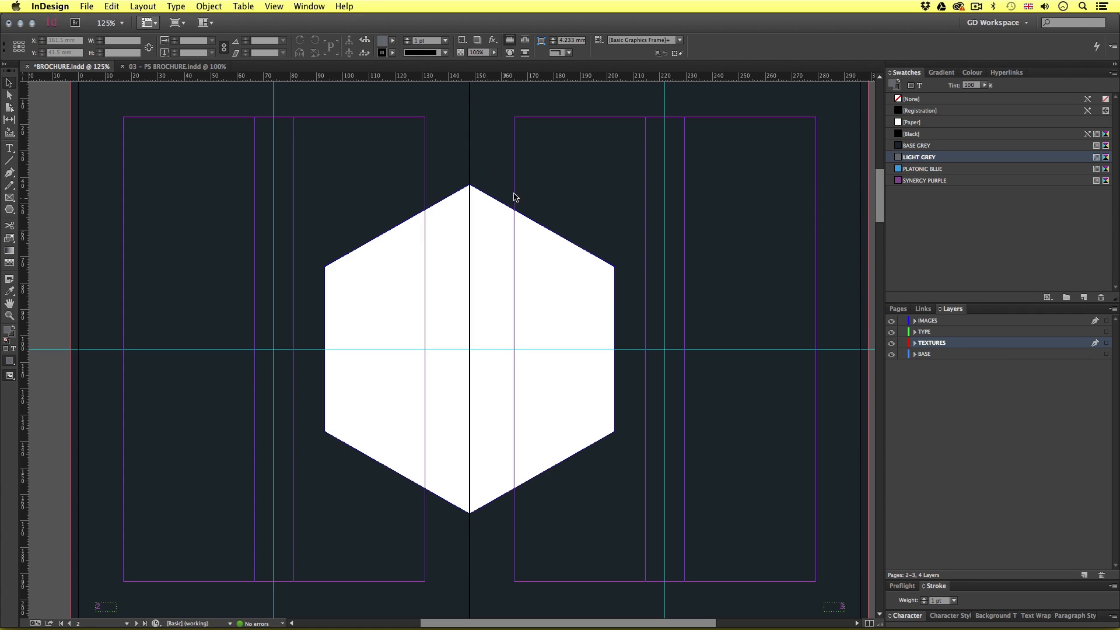
pyautogui.click(114, 6)
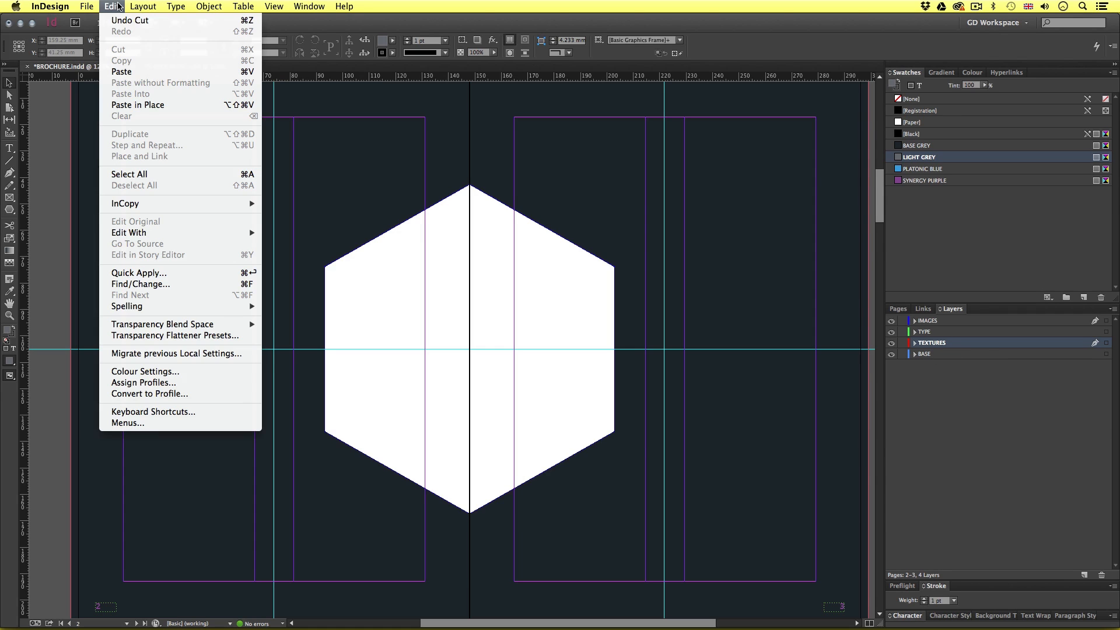
pyautogui.click(149, 105)
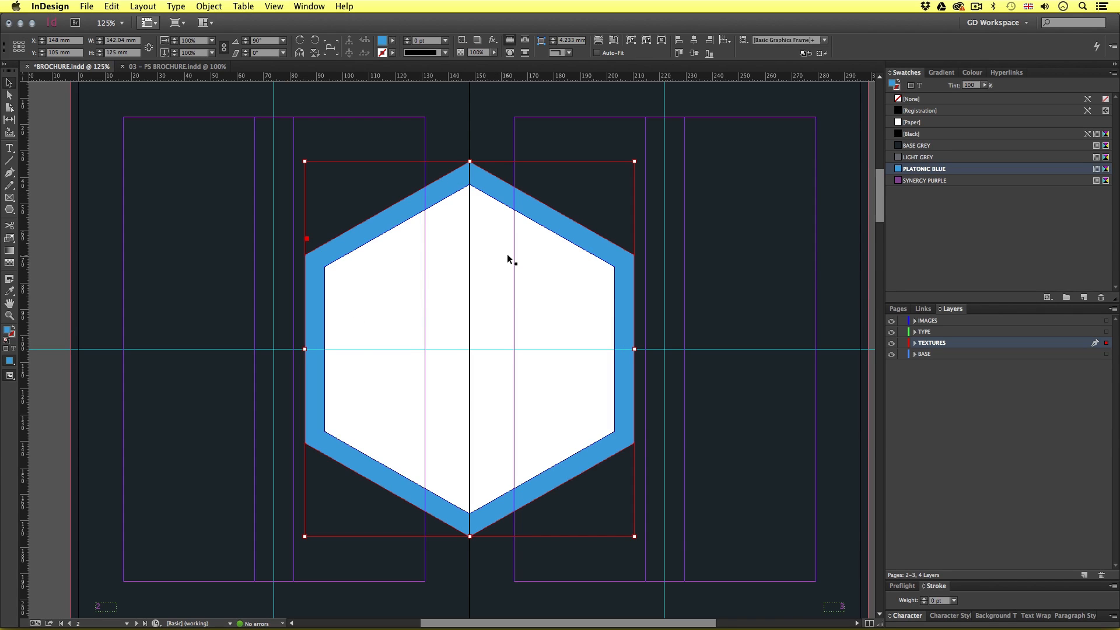
# Switch to Acrobat to check the border colours in the intro spread sketch and return to InDesign.
pyautogui.press('super+Tab')
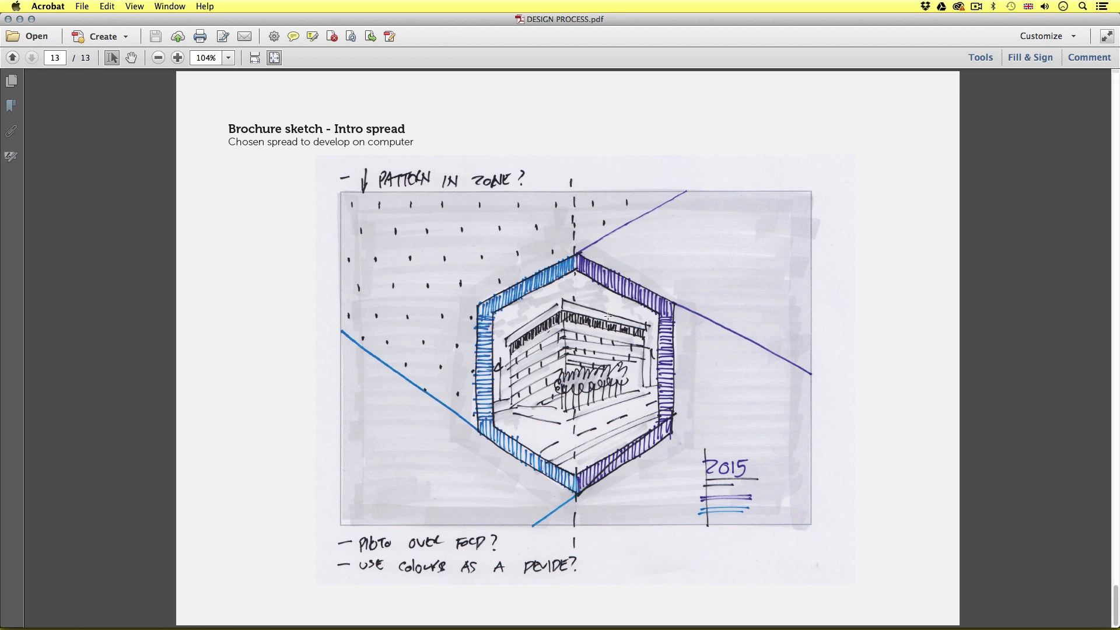
pyautogui.press('super+Tab')
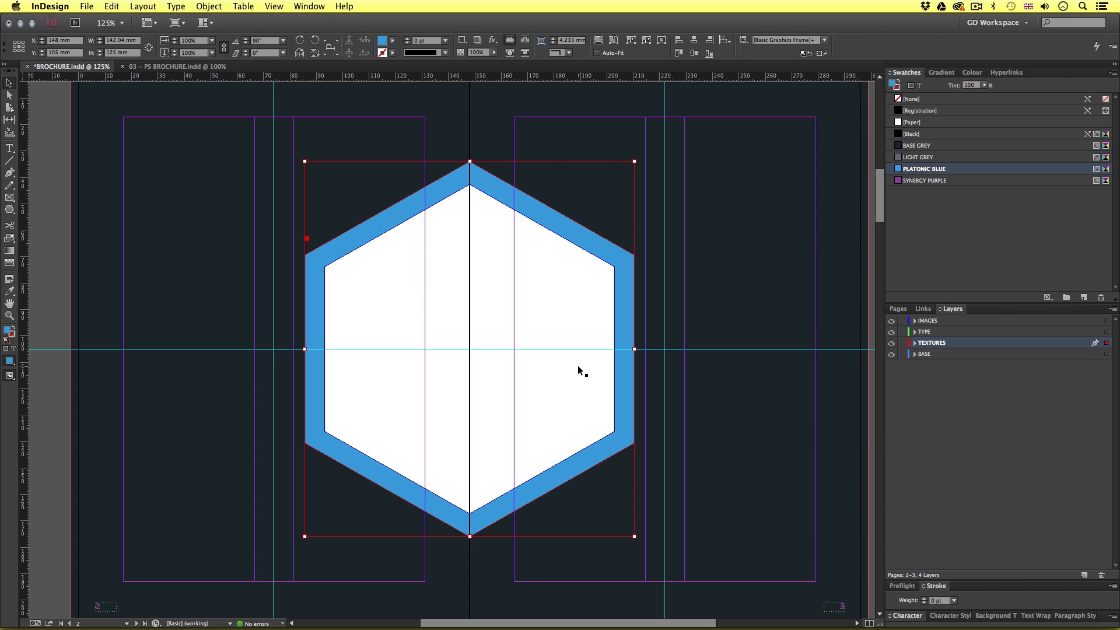
# Delete the two right-hand anchor points of the blue hexagon so only its half on the left page remains.
pyautogui.press('a')
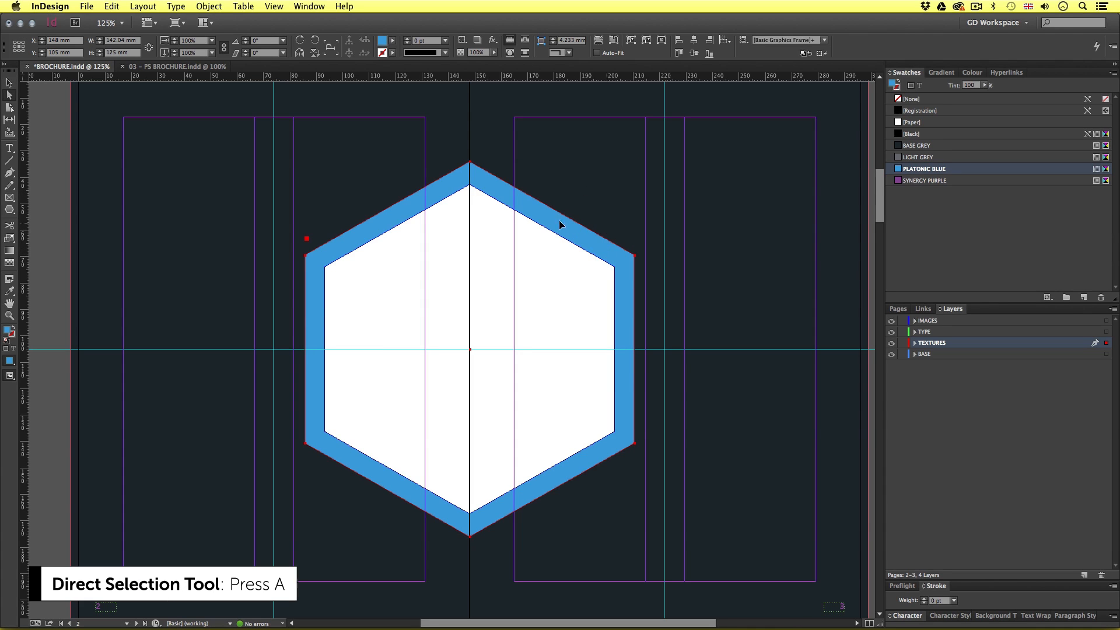
pyautogui.press('super+equal')
pyautogui.press('super+equal')
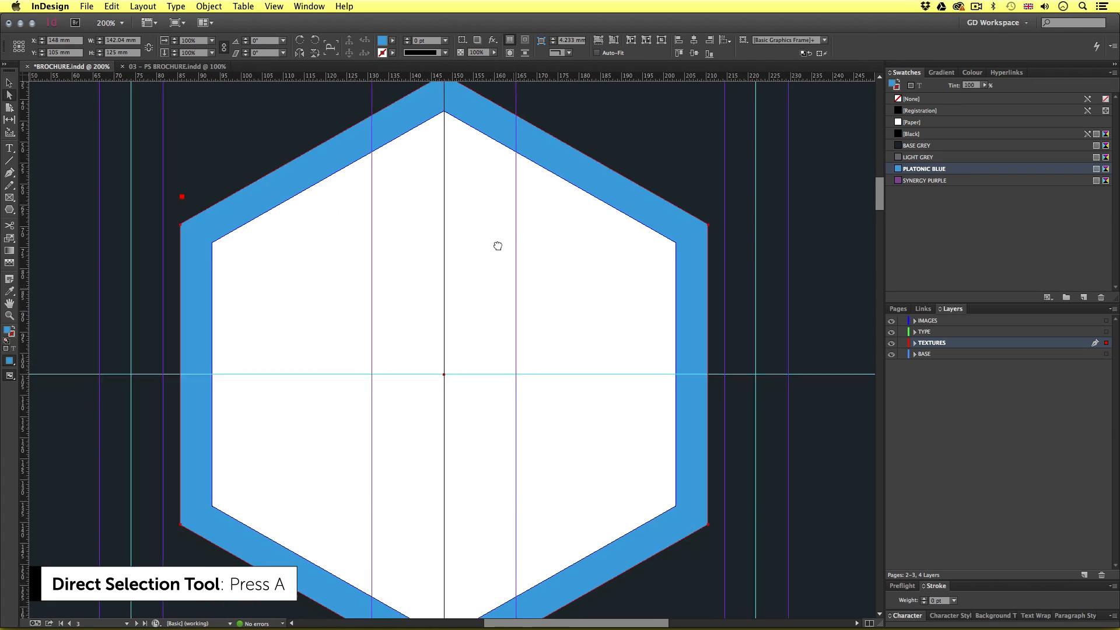
pyautogui.press('super+minus')
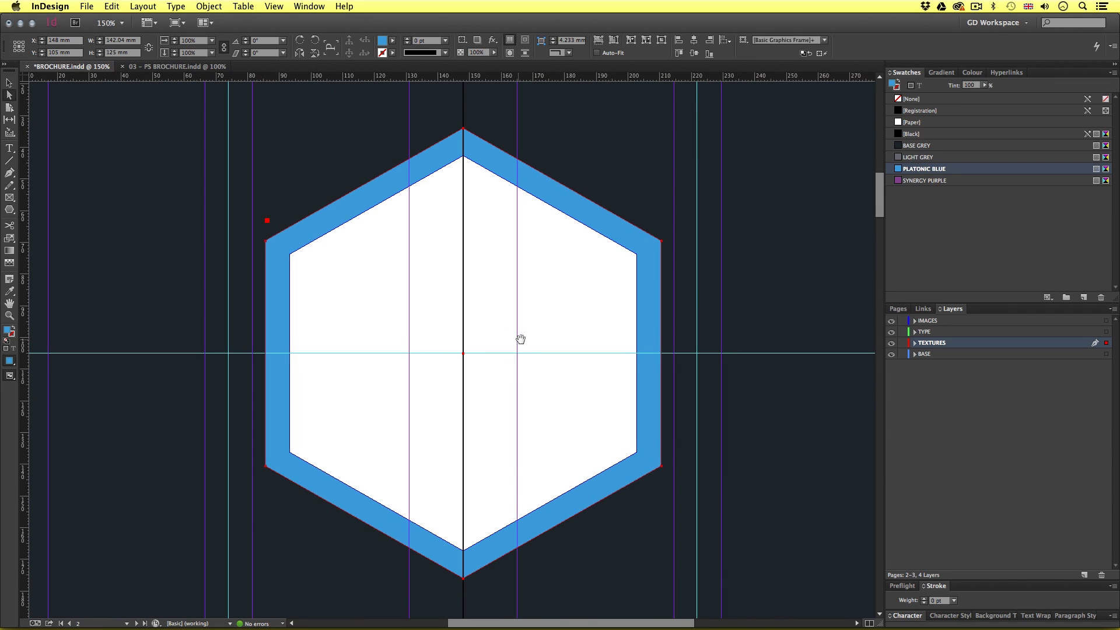
pyautogui.hscroll(-1, 518, 337)
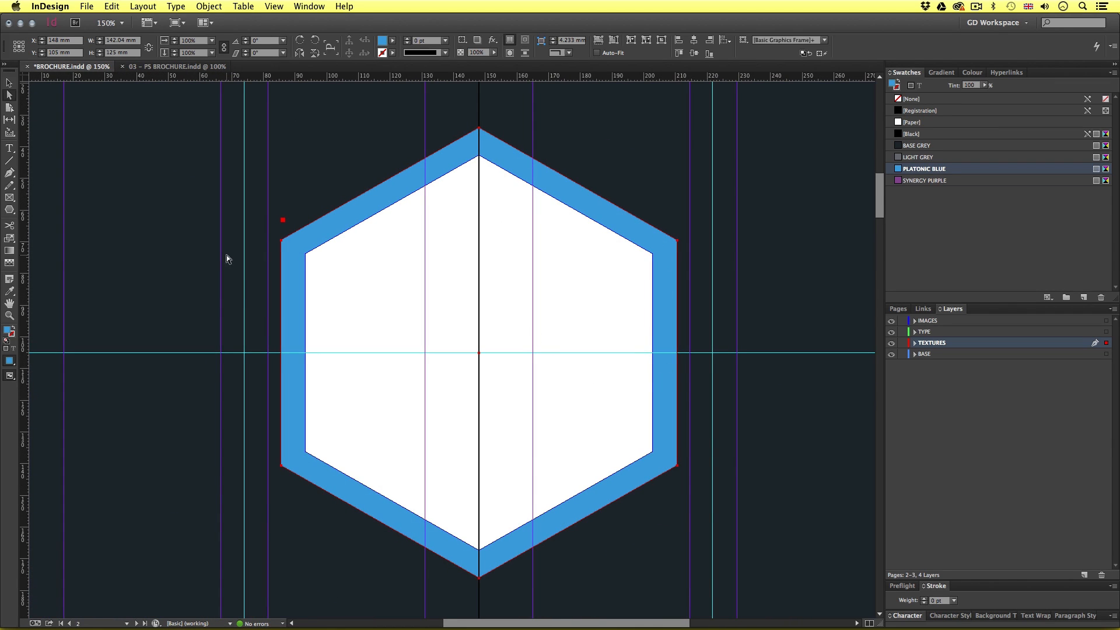
pyautogui.click(9, 173)
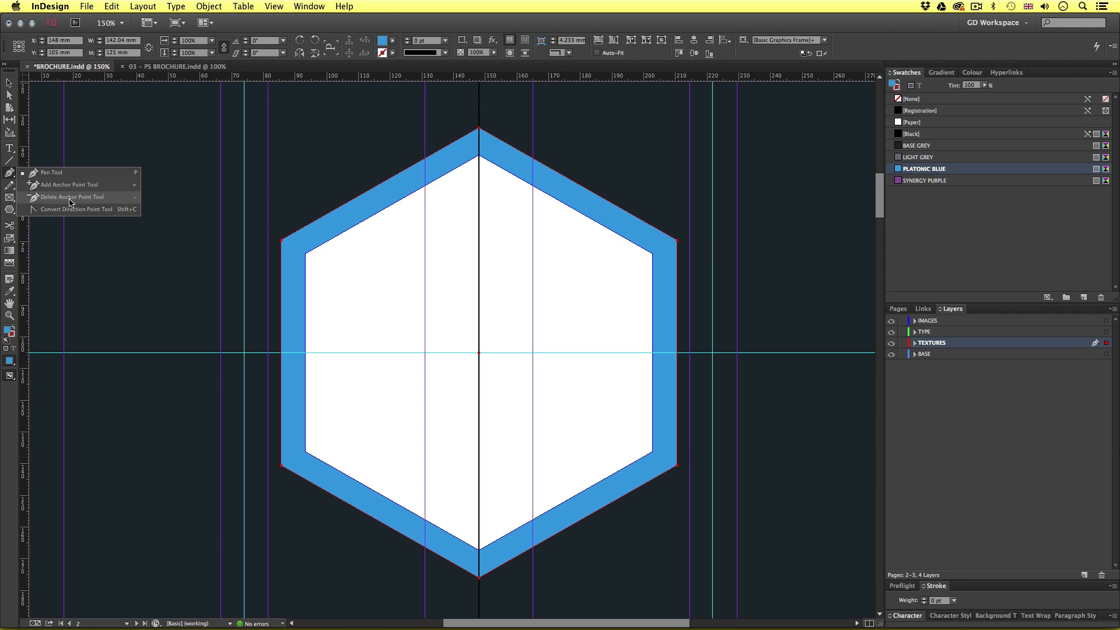
pyautogui.click(70, 198)
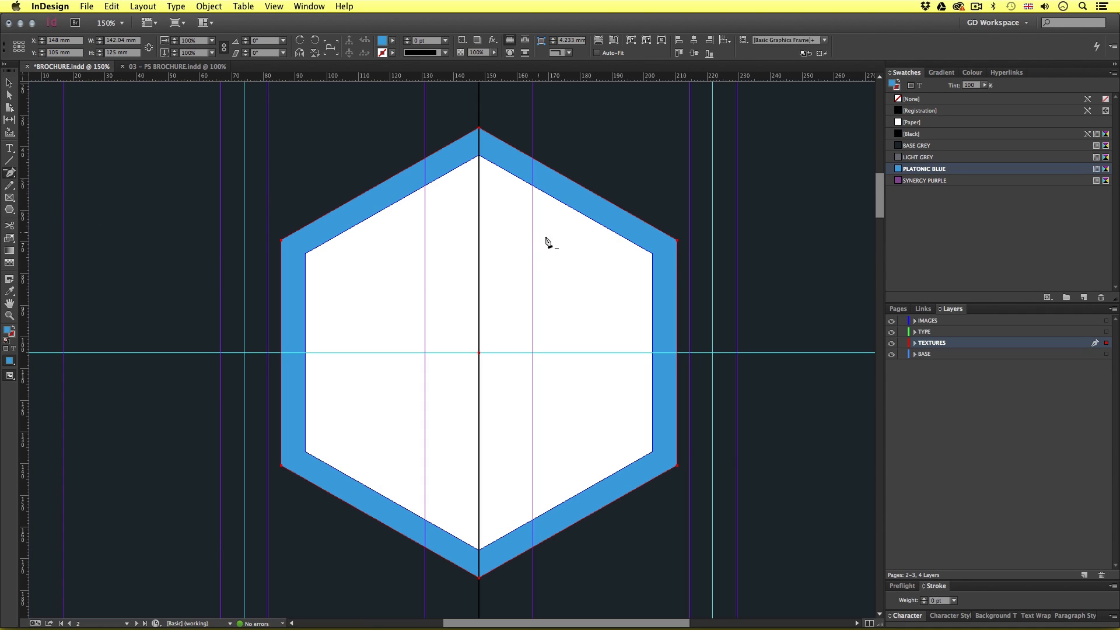
pyautogui.click(677, 241)
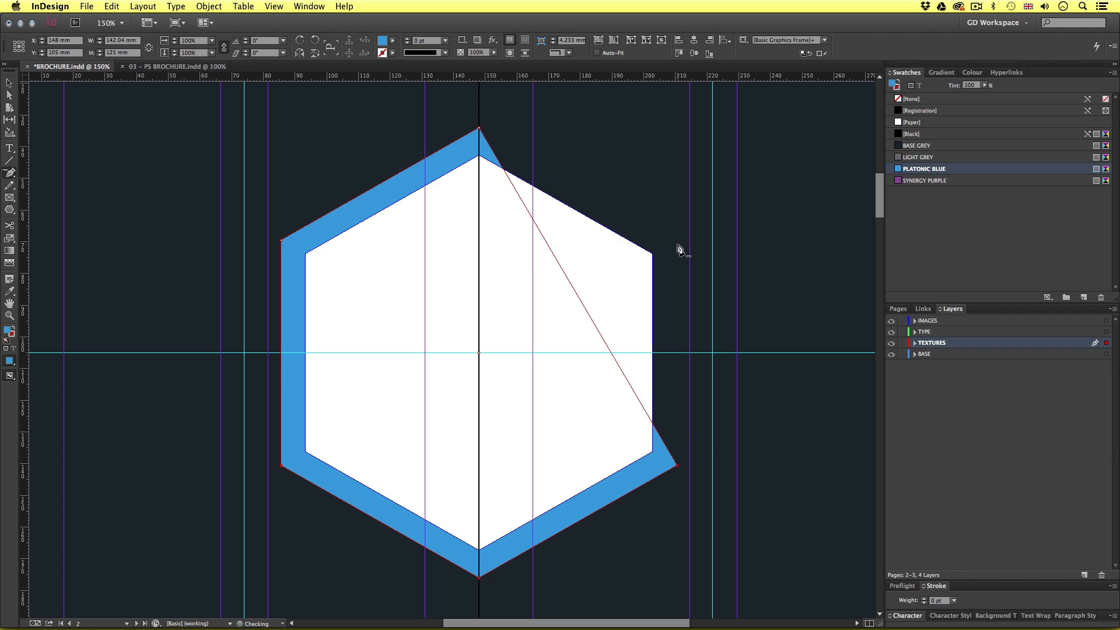
pyautogui.click(677, 466)
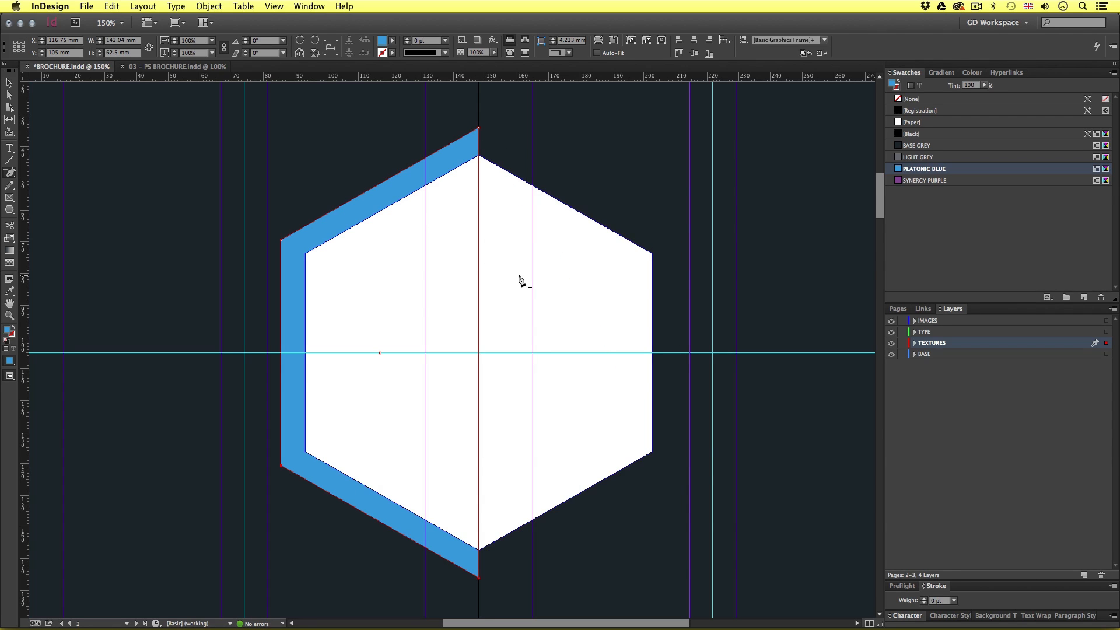
# Duplicate the blue half-hexagon onto the right page and flip the copy horizontally.
pyautogui.click(15, 83)
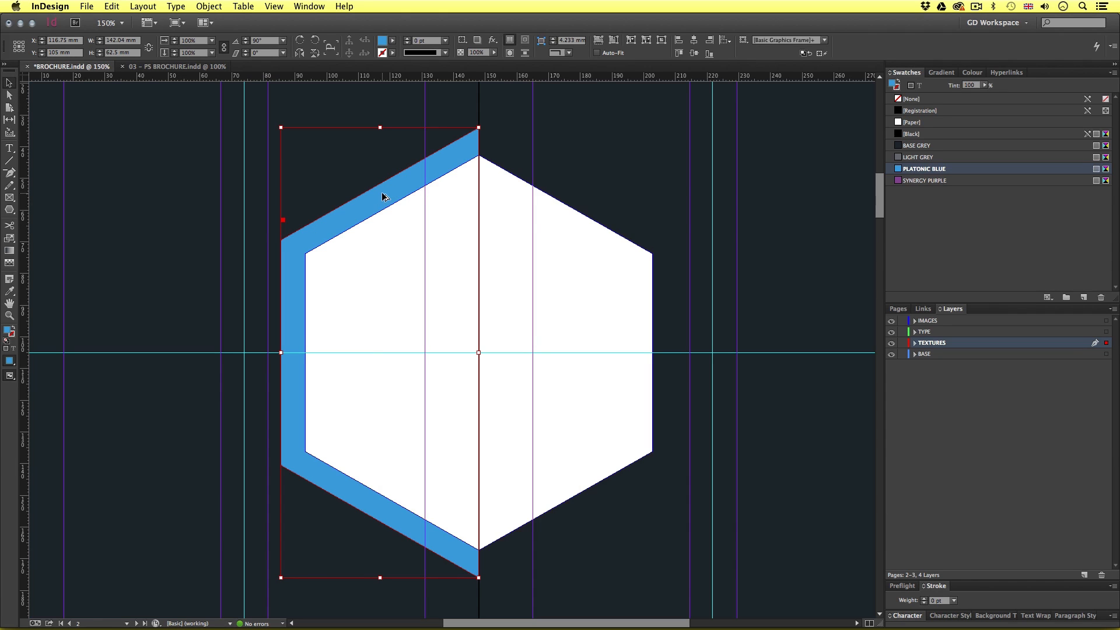
pyautogui.moveTo(350, 211); pyautogui.dragTo(550, 214)
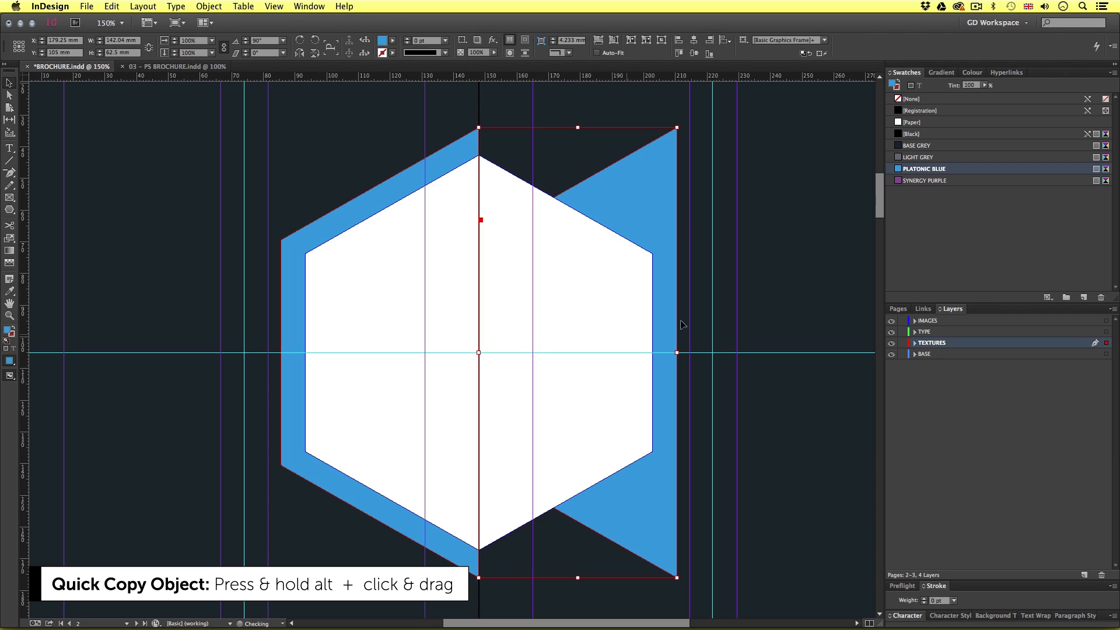
pyautogui.moveTo(647, 207); pyautogui.dragTo(660, 206)
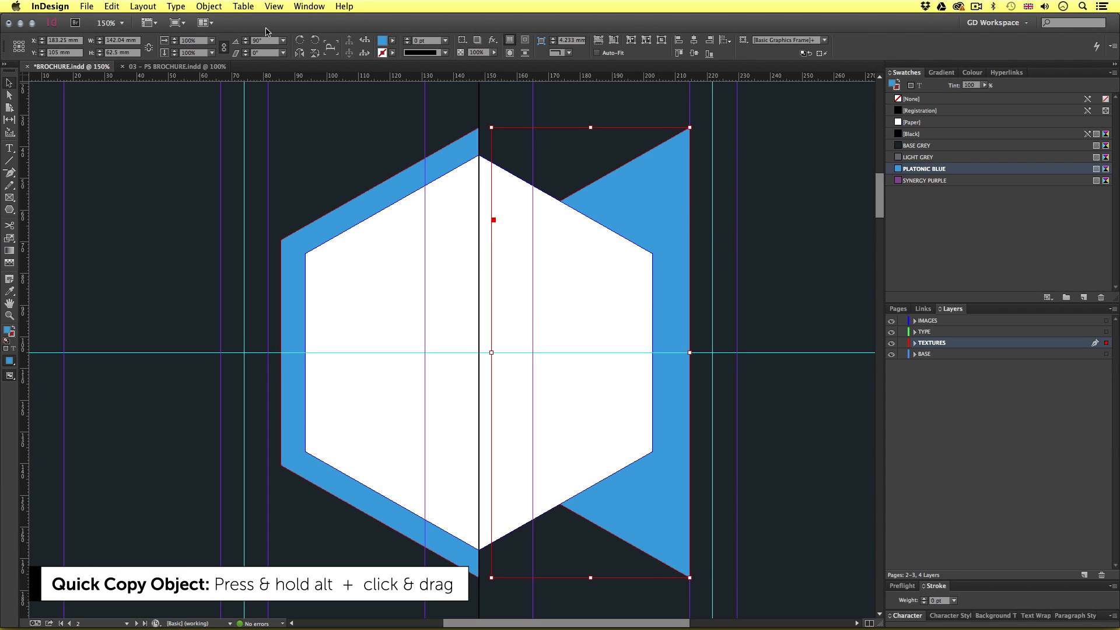
pyautogui.click(209, 6)
pyautogui.moveTo(273, 21)
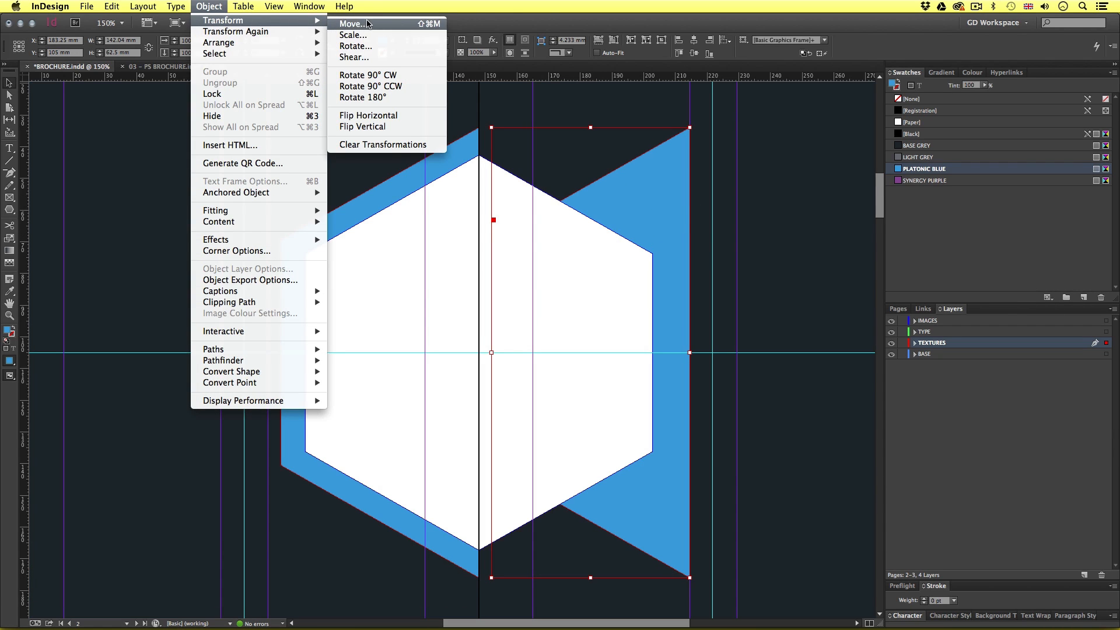
pyautogui.click(392, 116)
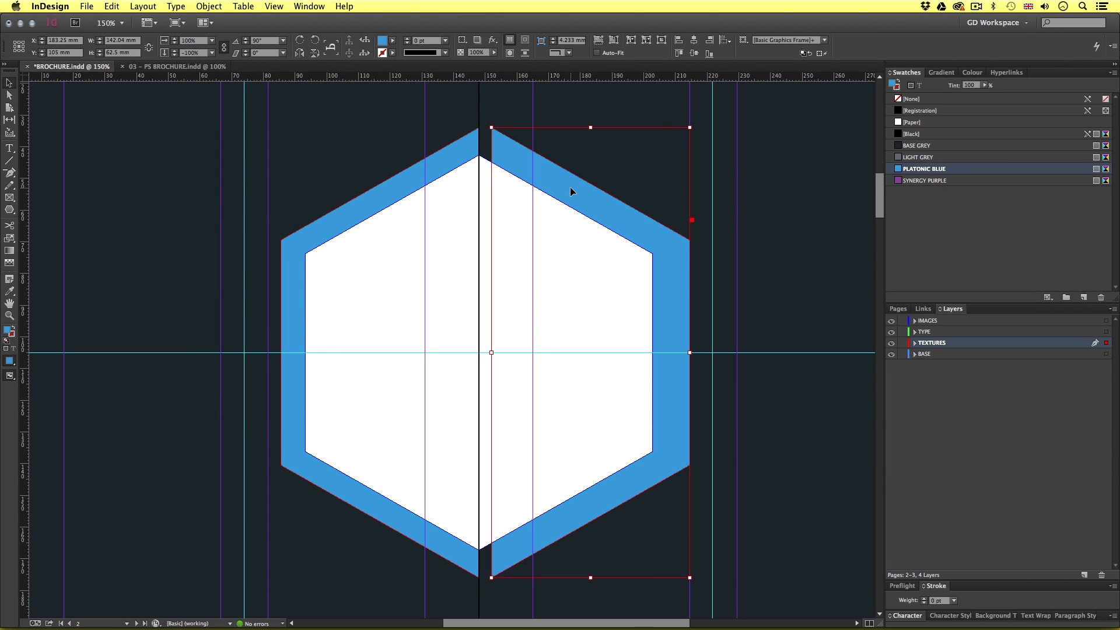
# Fill the flipped copy with SYNERGY PURPLE and align its straight edge with the blue half at the centre fold.
pyautogui.moveTo(571, 191); pyautogui.dragTo(570, 191)
pyautogui.click(921, 181)
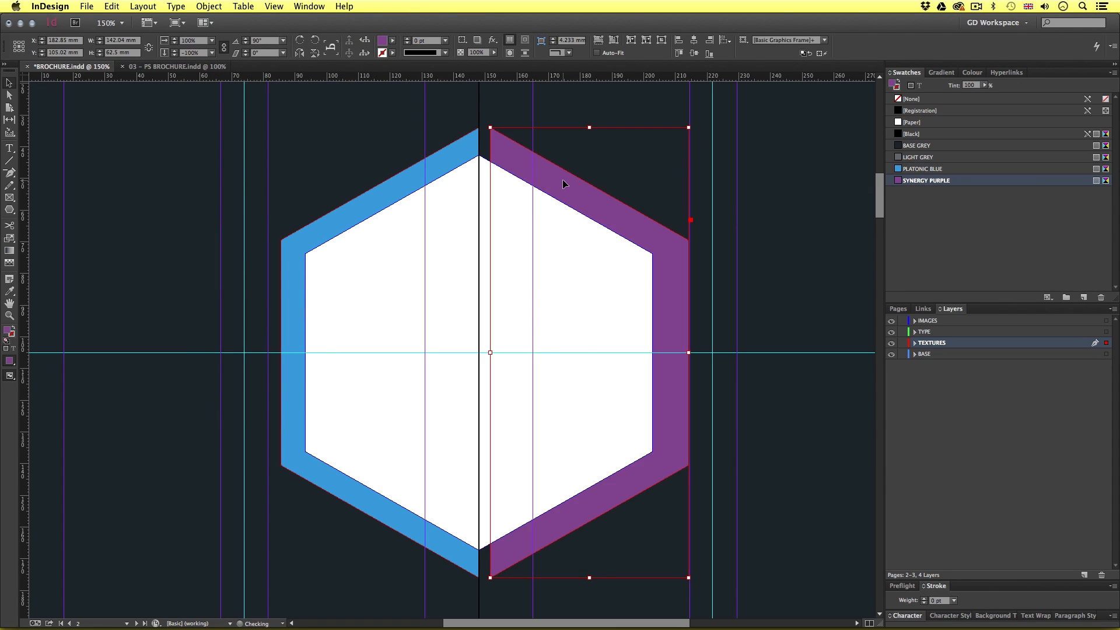
pyautogui.scroll(6, 480, 176)
pyautogui.scroll(3, 479, 177)
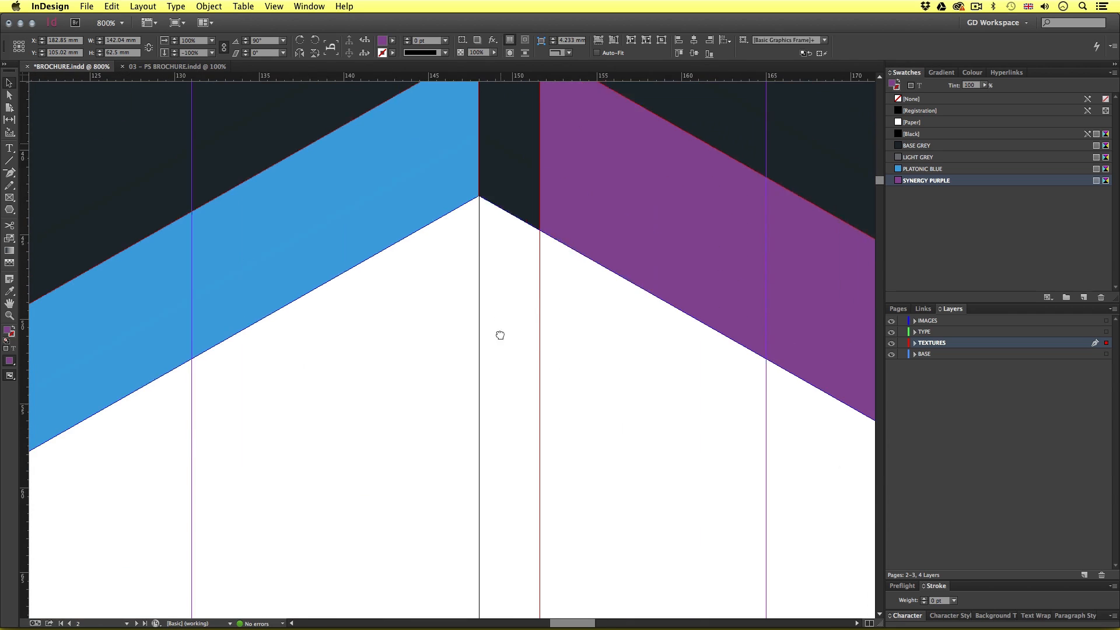
pyautogui.moveTo(579, 248); pyautogui.dragTo(524, 250)
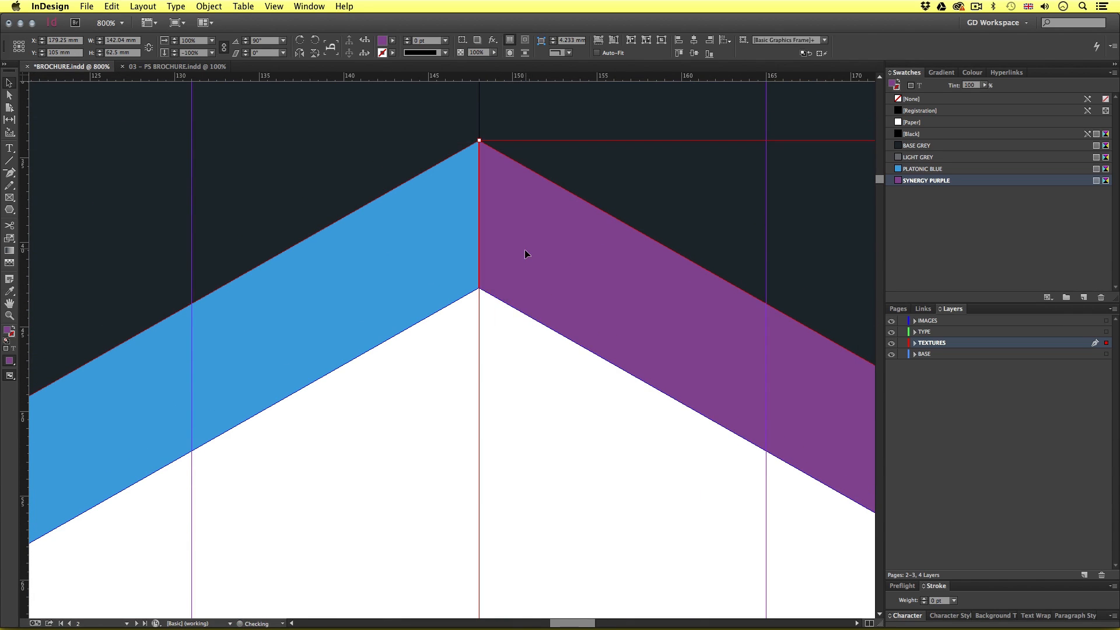
# Check the two-colour border in Preview mode, group its blue and purple halves, and return to Normal mode.
pyautogui.scroll(-6, 537, 278)
pyautogui.press('w')
pyautogui.scroll(-2, 540, 357)
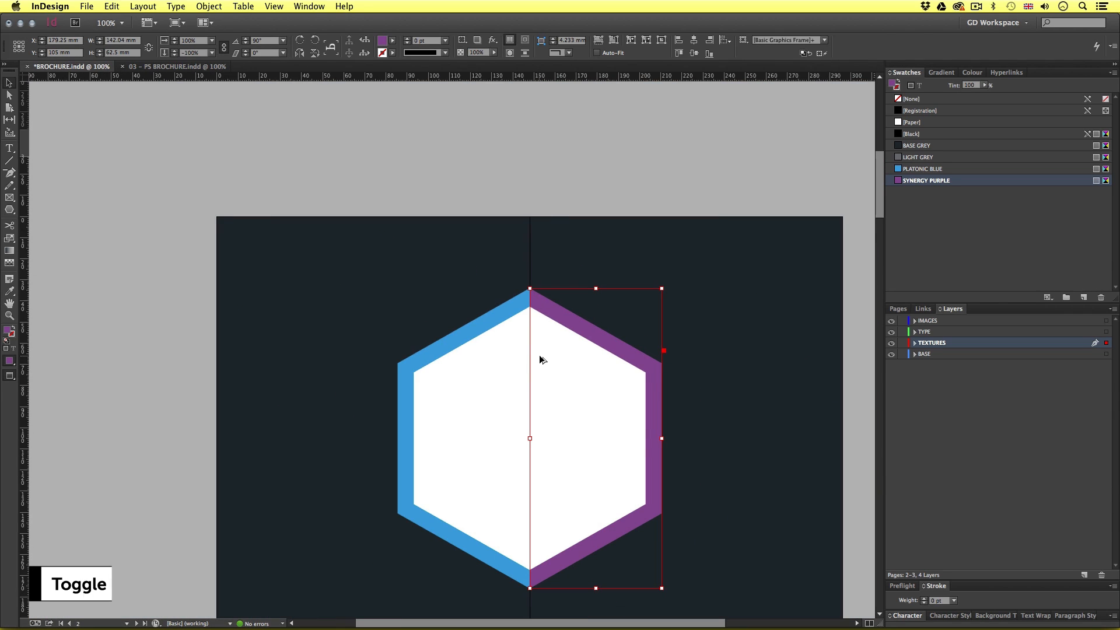
pyautogui.click(543, 204)
pyautogui.moveTo(543, 413); pyautogui.dragTo(542, 362)
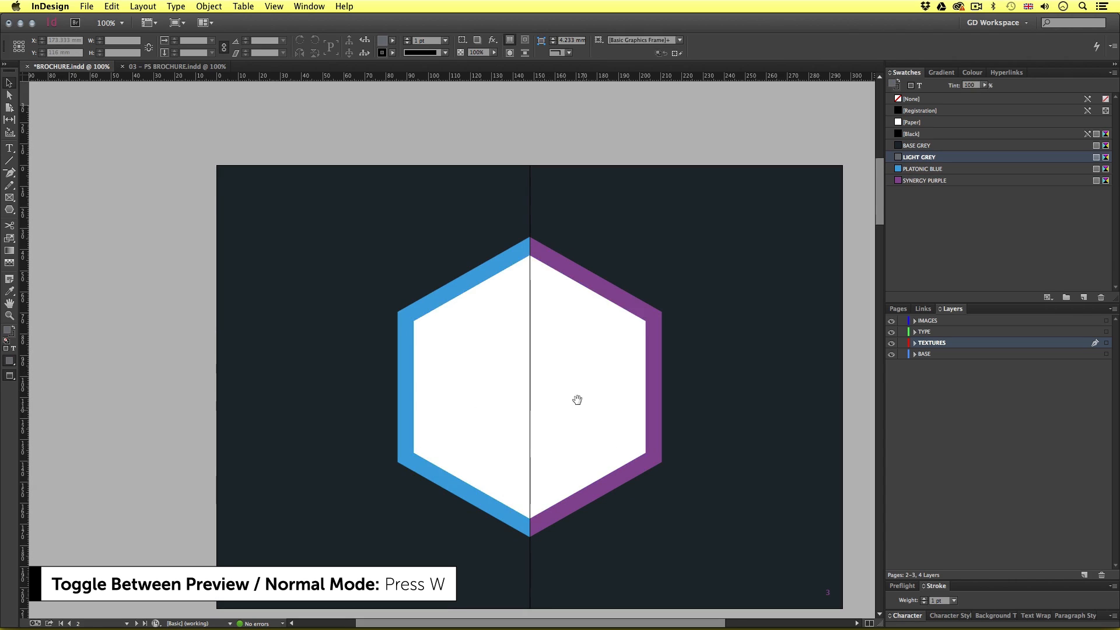
pyautogui.moveTo(584, 409); pyautogui.dragTo(555, 377)
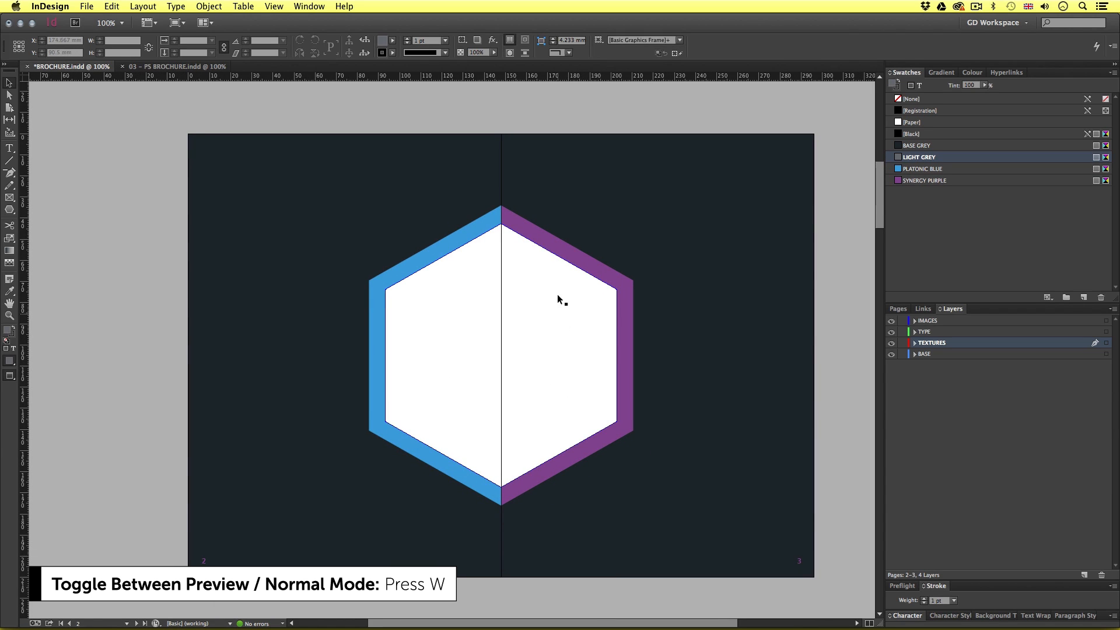
pyautogui.moveTo(455, 158); pyautogui.dragTo(541, 219)
pyautogui.rightClick(505, 217)
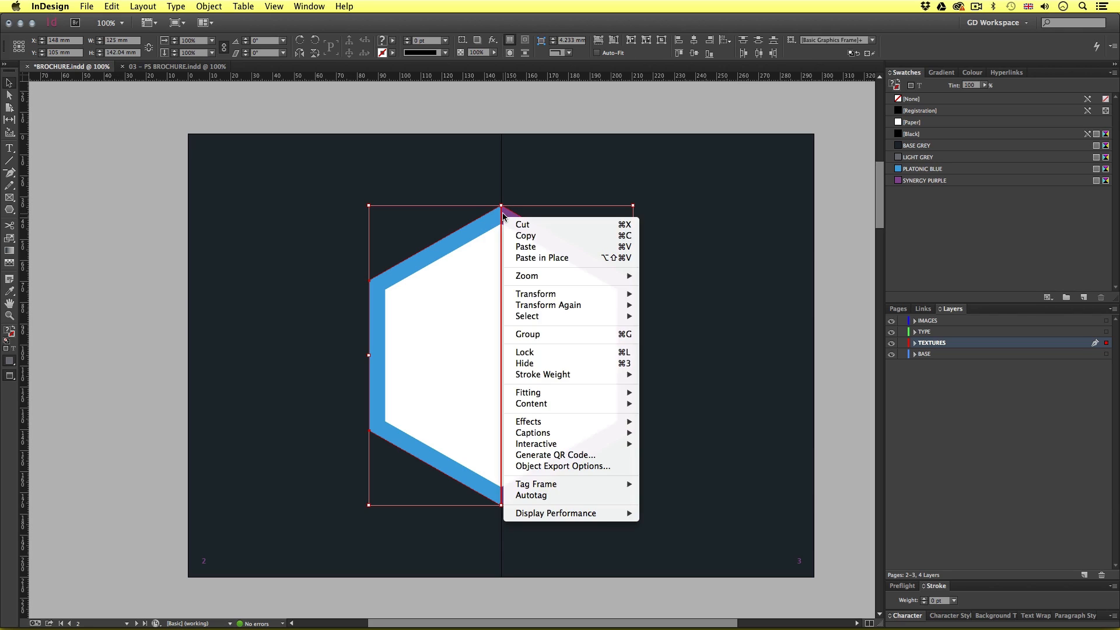
pyautogui.click(542, 333)
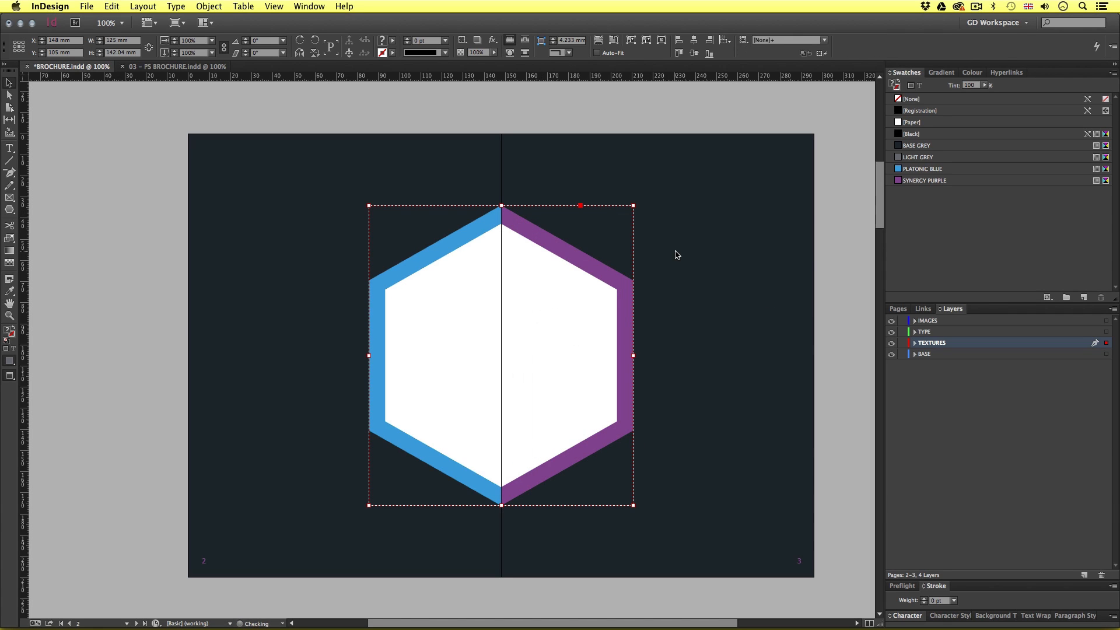
pyautogui.press('w')
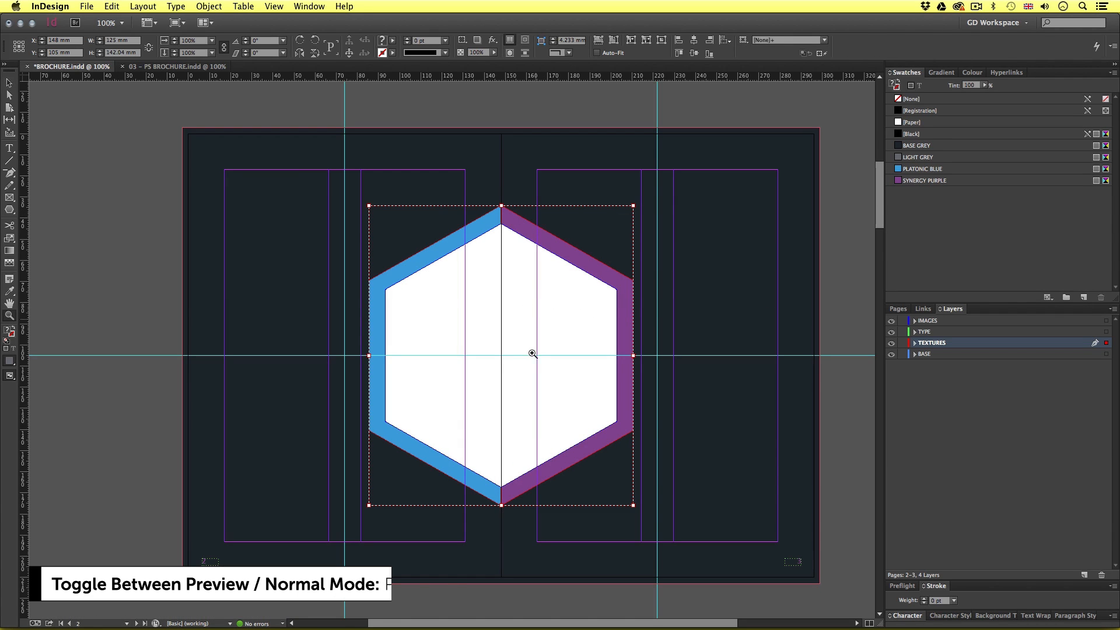
pyautogui.click(526, 545)
# Enlarge the grouped hexagon border slightly and proportionally from its centre to thicken the visible rim, and deselect it.
pyautogui.press('z')
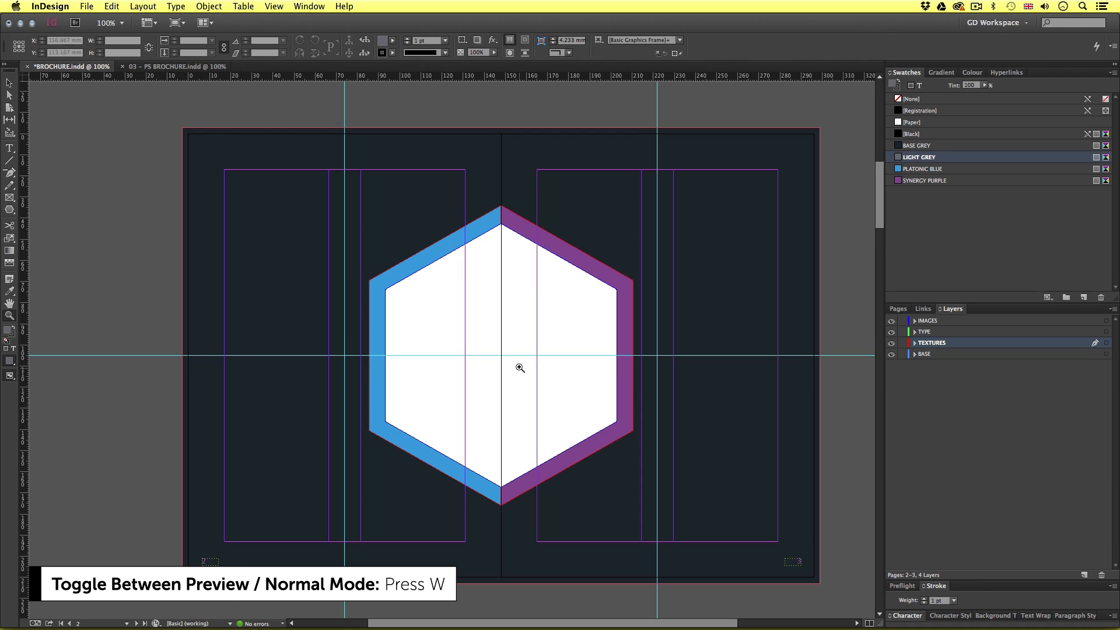
pyautogui.click(520, 367)
pyautogui.moveTo(508, 372); pyautogui.dragTo(536, 371)
pyautogui.press('v')
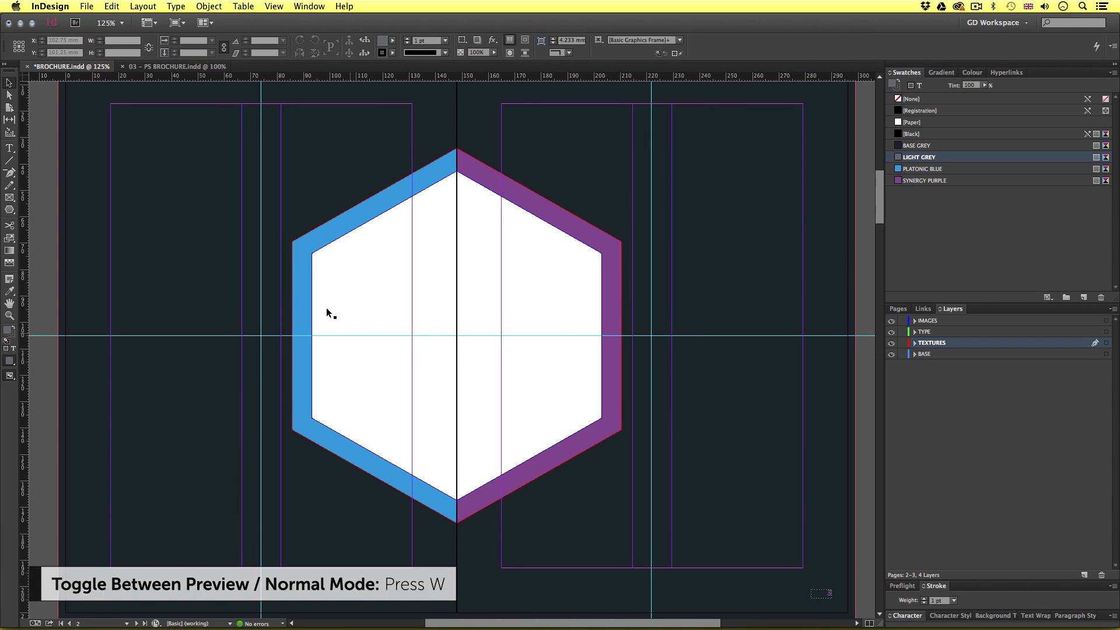
pyautogui.click(429, 499)
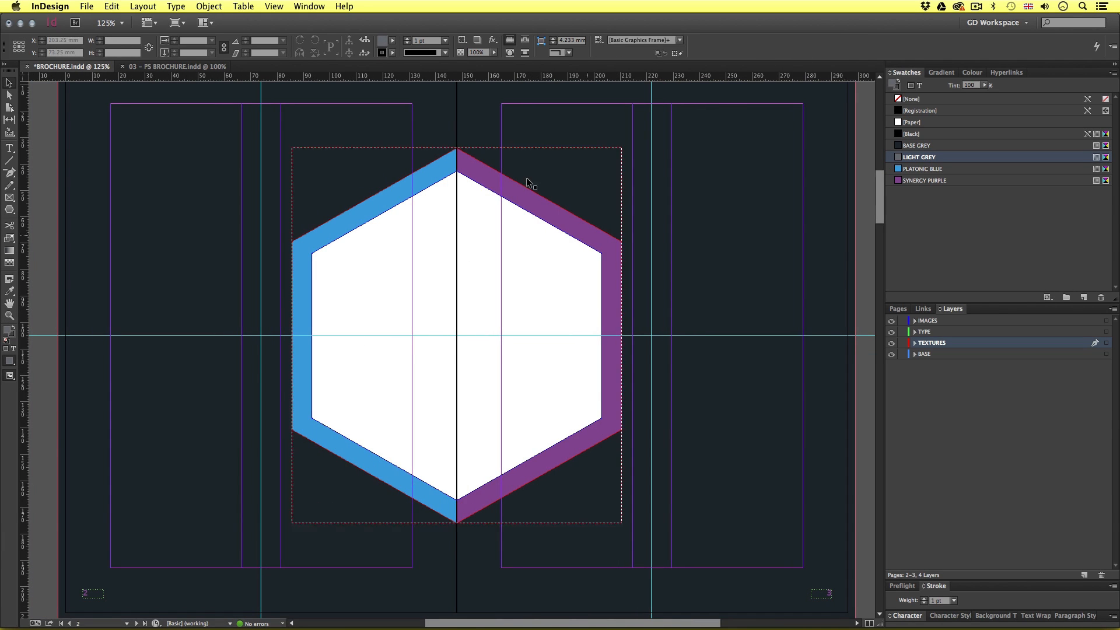
pyautogui.click(481, 166)
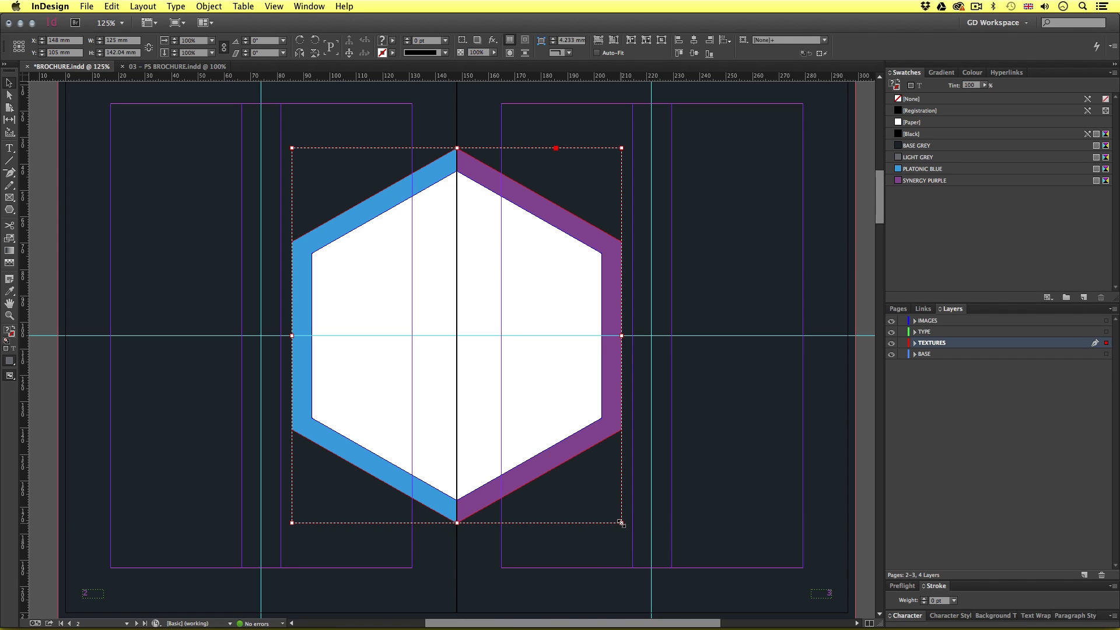
pyautogui.moveTo(621, 523)
pyautogui.mouseDown()
pyautogui.moveTo(633, 534)
pyautogui.moveTo(626, 528)
pyautogui.mouseUp()
pyautogui.click(564, 572)
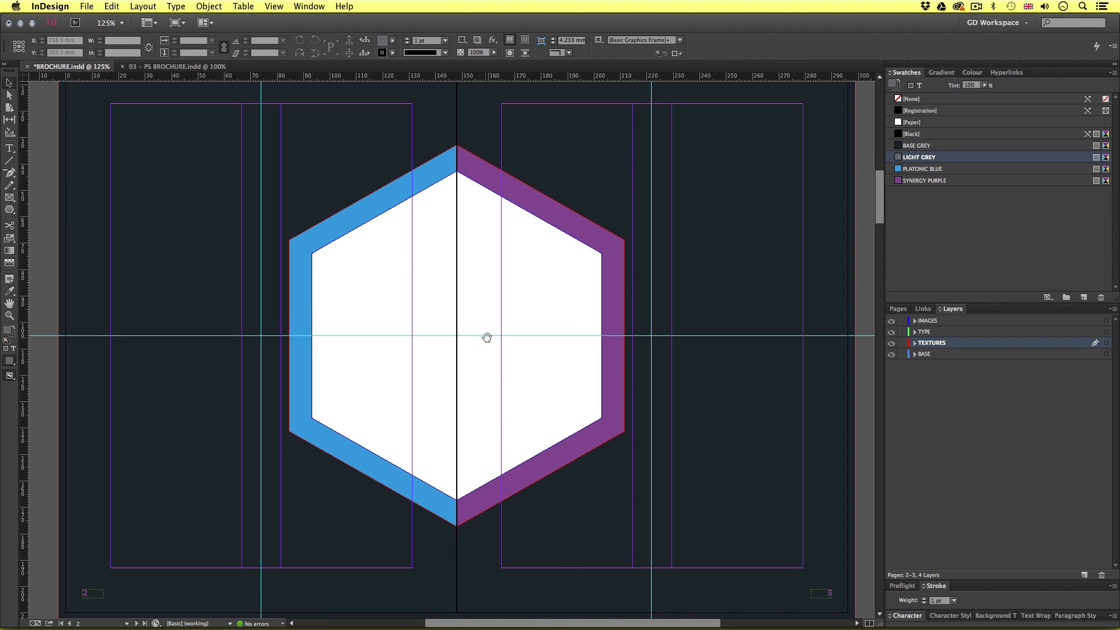
# Remove the white fill from the central hexagon on the intro spread by setting its fill to [None].
pyautogui.moveTo(487, 337)
pyautogui.mouseDown()
pyautogui.moveTo(495, 328)
pyautogui.moveTo(494, 354)
pyautogui.mouseUp()
pyautogui.press('super+minus')
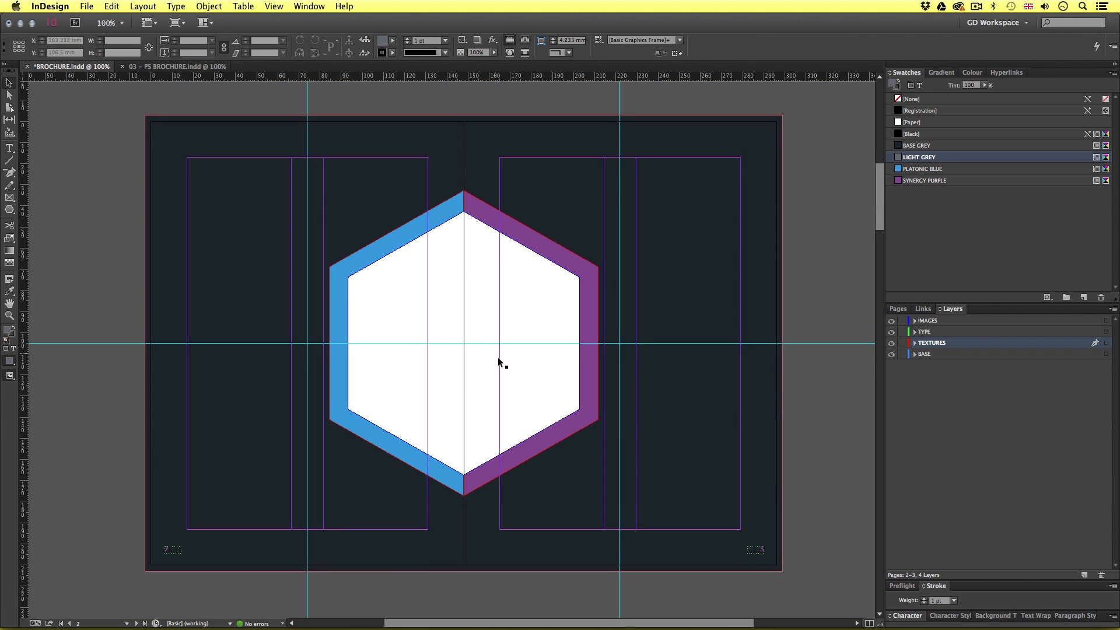
pyautogui.click(512, 278)
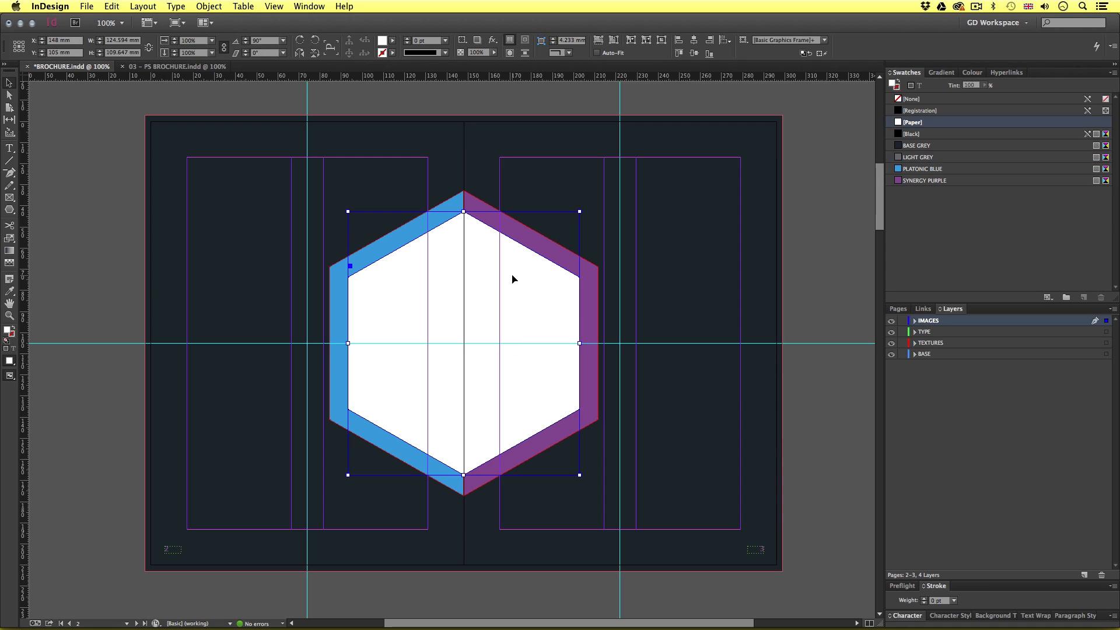
pyautogui.click(904, 100)
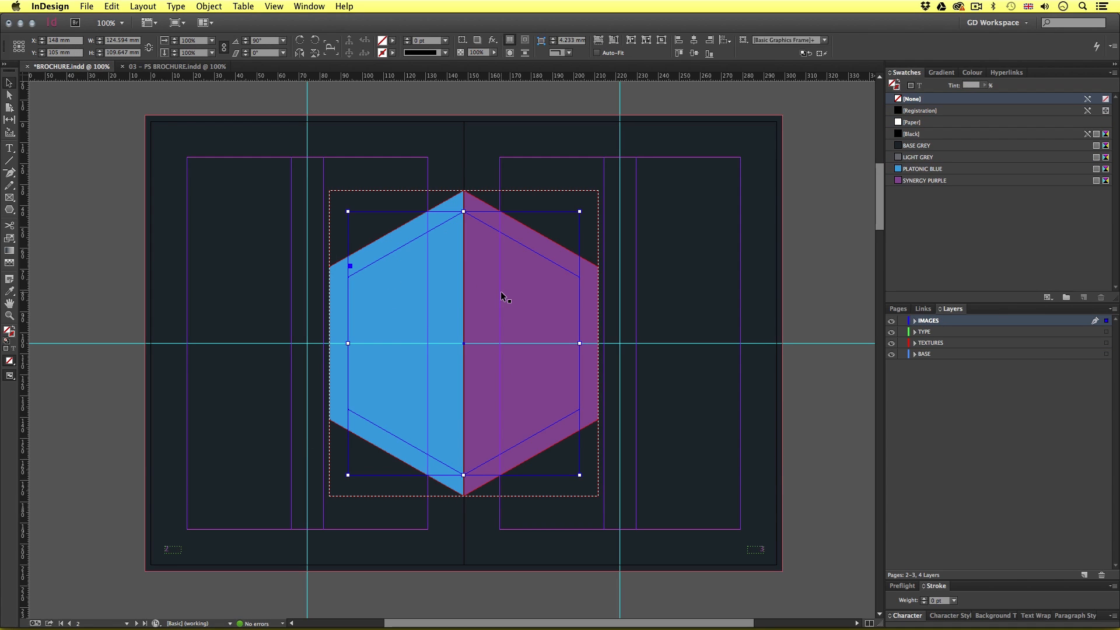
# Place Building_1_grey.psd from the 05 - MY PROJECT > 04 - ASSETS > PSD folder into the empty central hexagon.
pyautogui.press('super+d')
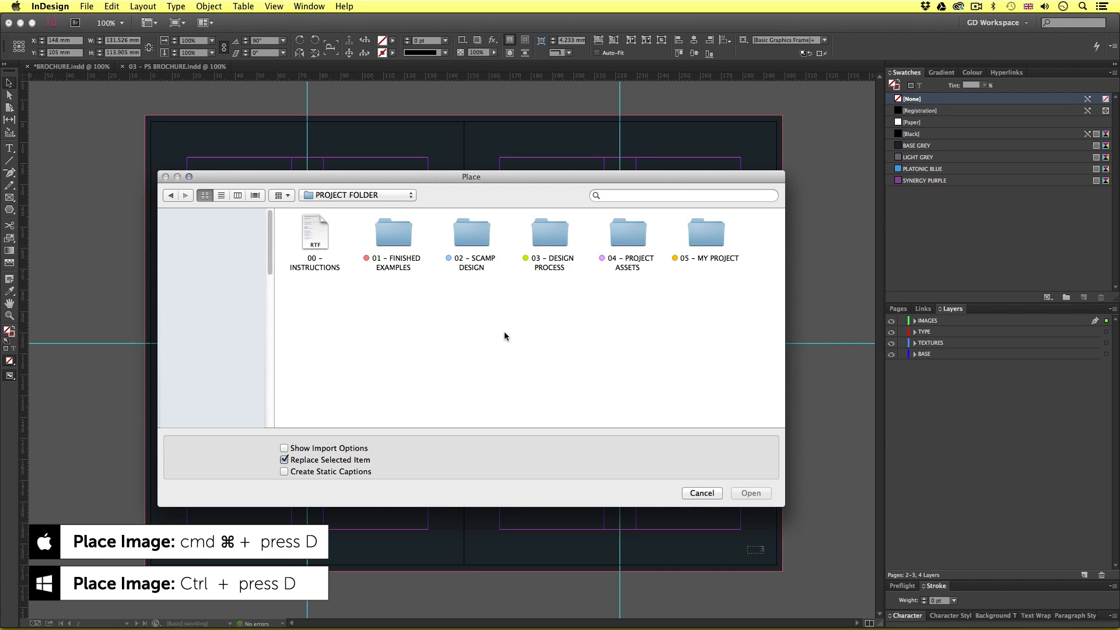
pyautogui.click(712, 236)
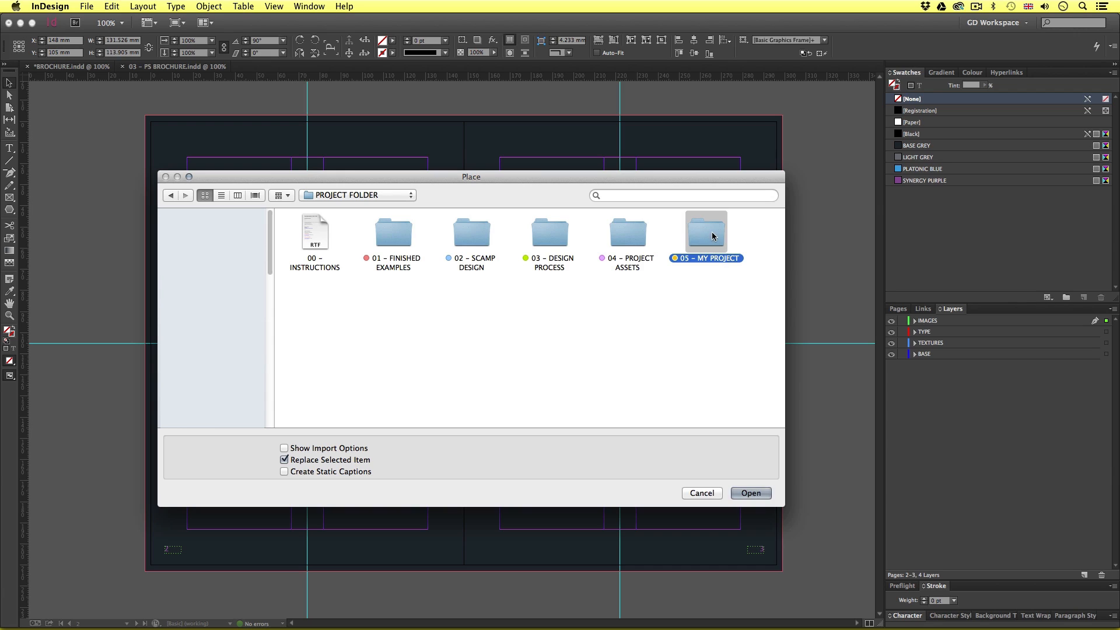
pyautogui.doubleClick(711, 236)
pyautogui.click(571, 235)
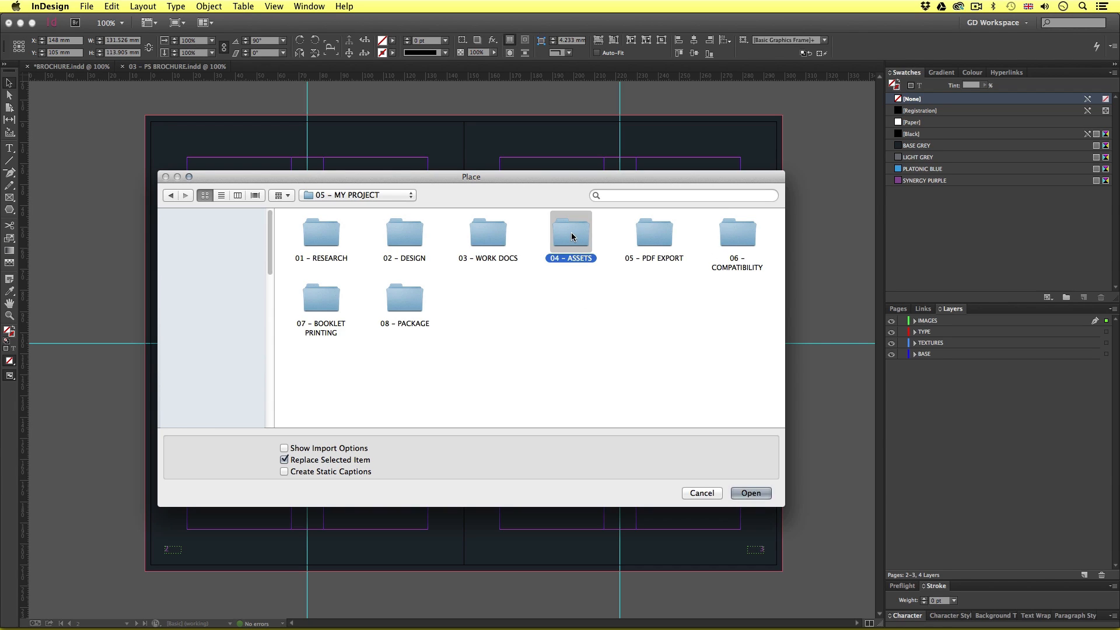
pyautogui.doubleClick(572, 236)
pyautogui.click(470, 246)
pyautogui.doubleClick(472, 246)
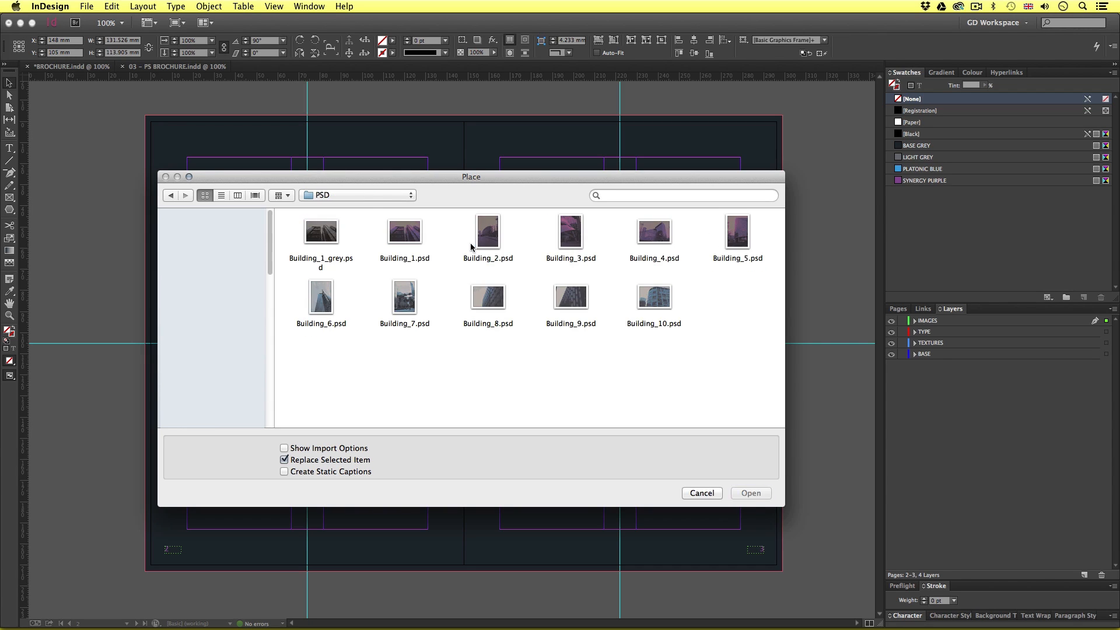
pyautogui.click(326, 235)
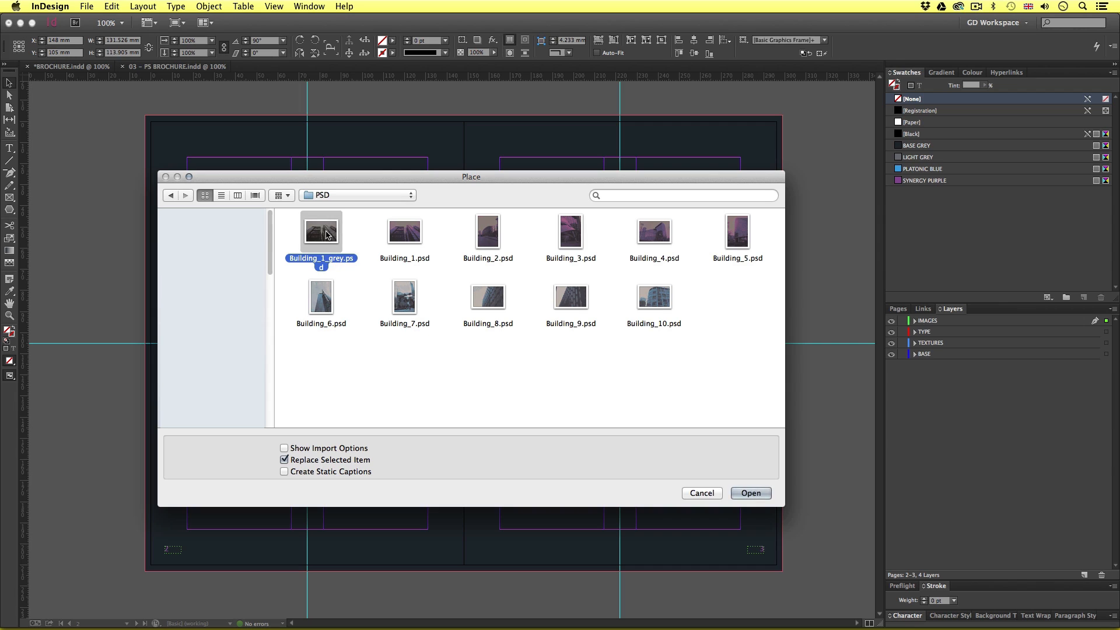
pyautogui.click(754, 494)
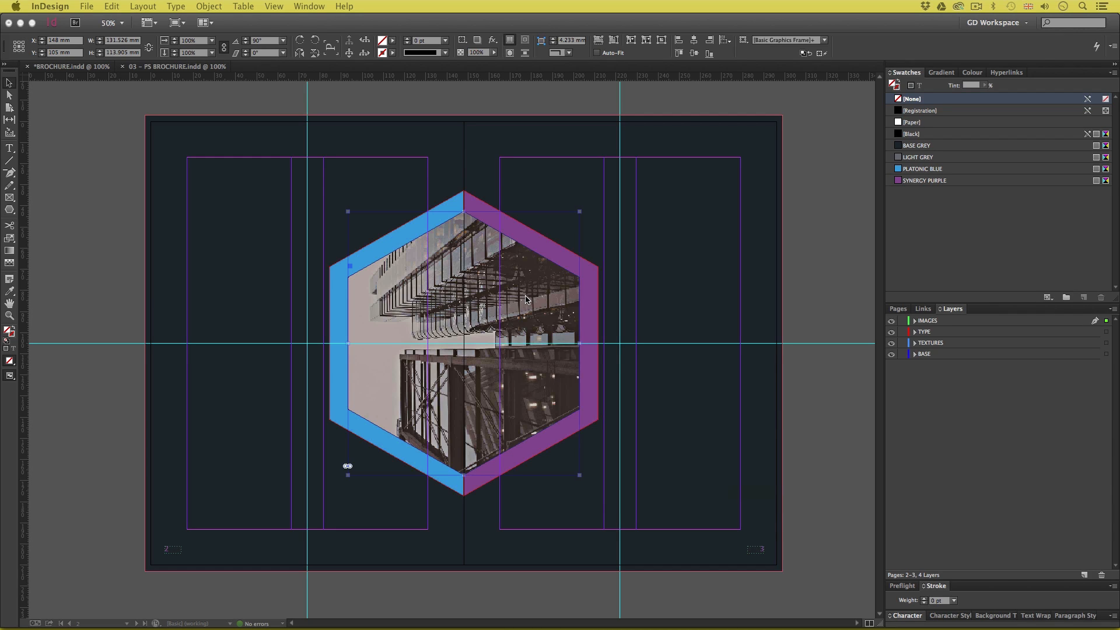
# Locate Building_1_grey.psd in the PSD assets folder of 01 - FINISHED EXAMPLES, and cancel without placing it again.
pyautogui.press('super+d')
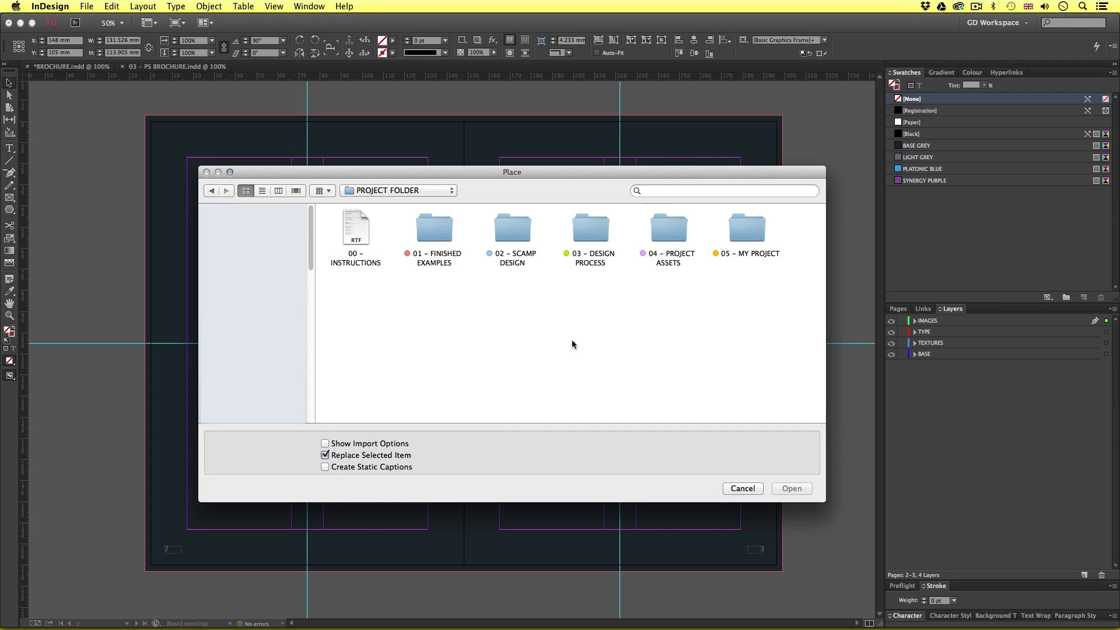
pyautogui.click(741, 233)
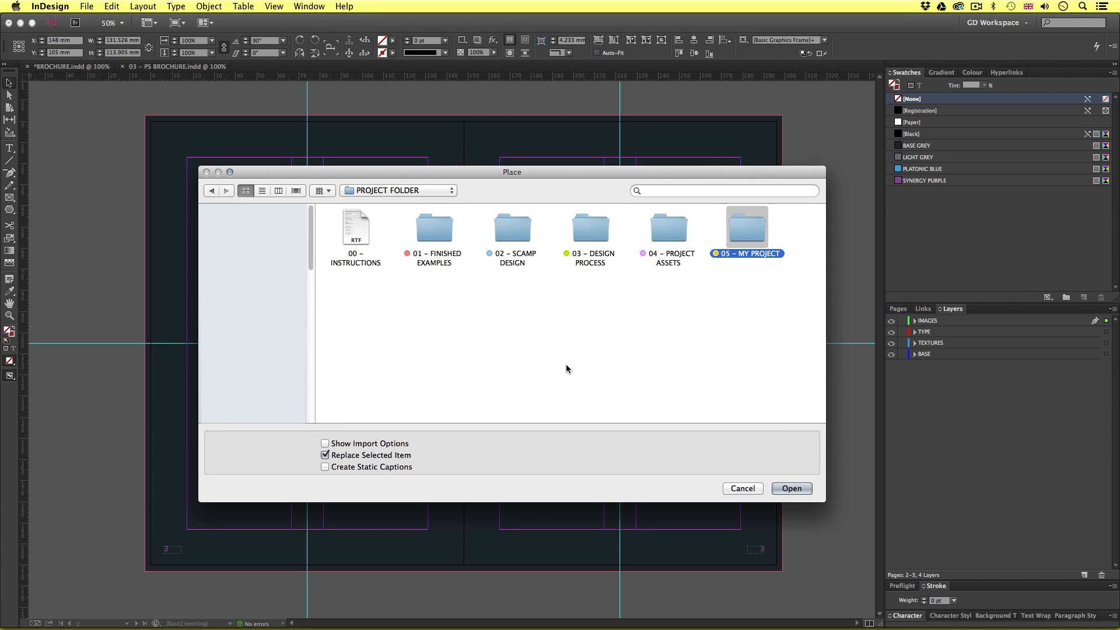
pyautogui.doubleClick(446, 236)
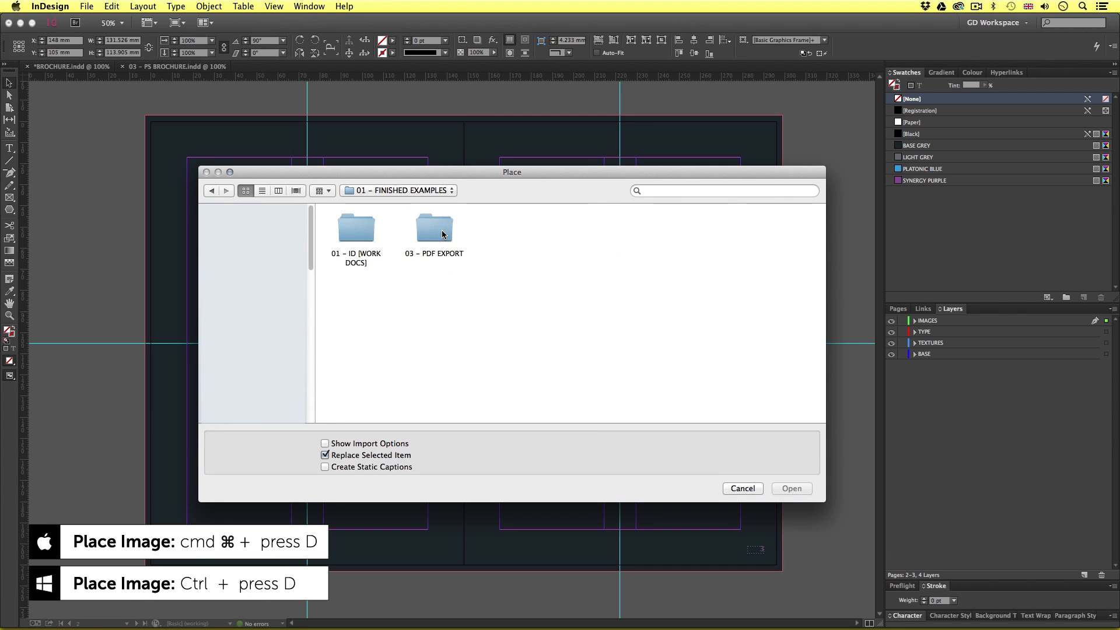
pyautogui.doubleClick(361, 233)
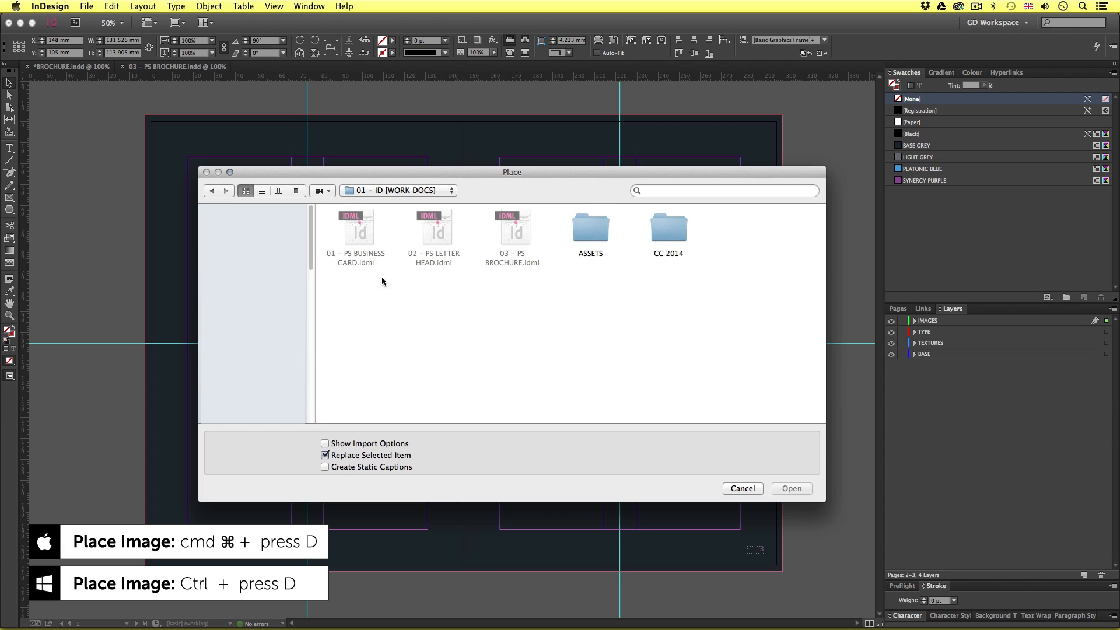
pyautogui.doubleClick(600, 236)
pyautogui.doubleClick(438, 225)
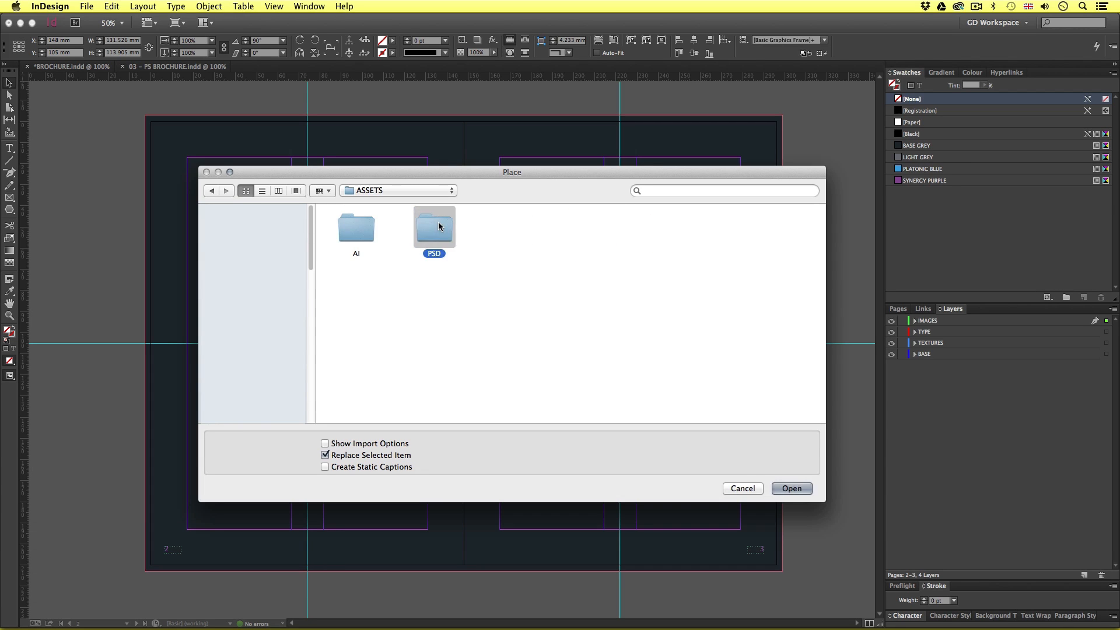
pyautogui.click(358, 222)
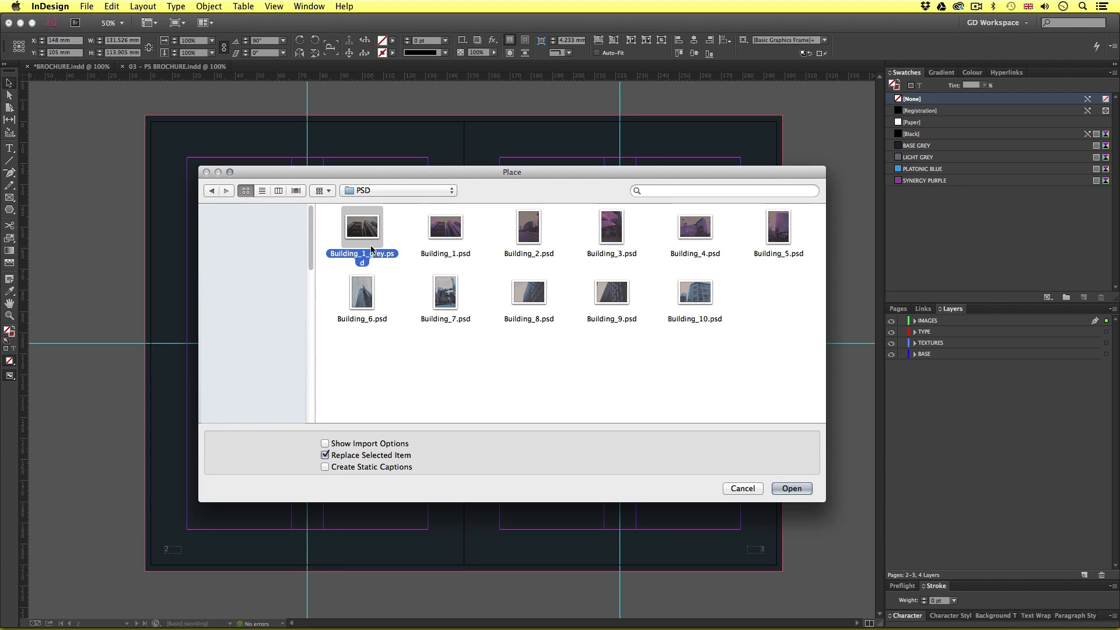
pyautogui.click(743, 488)
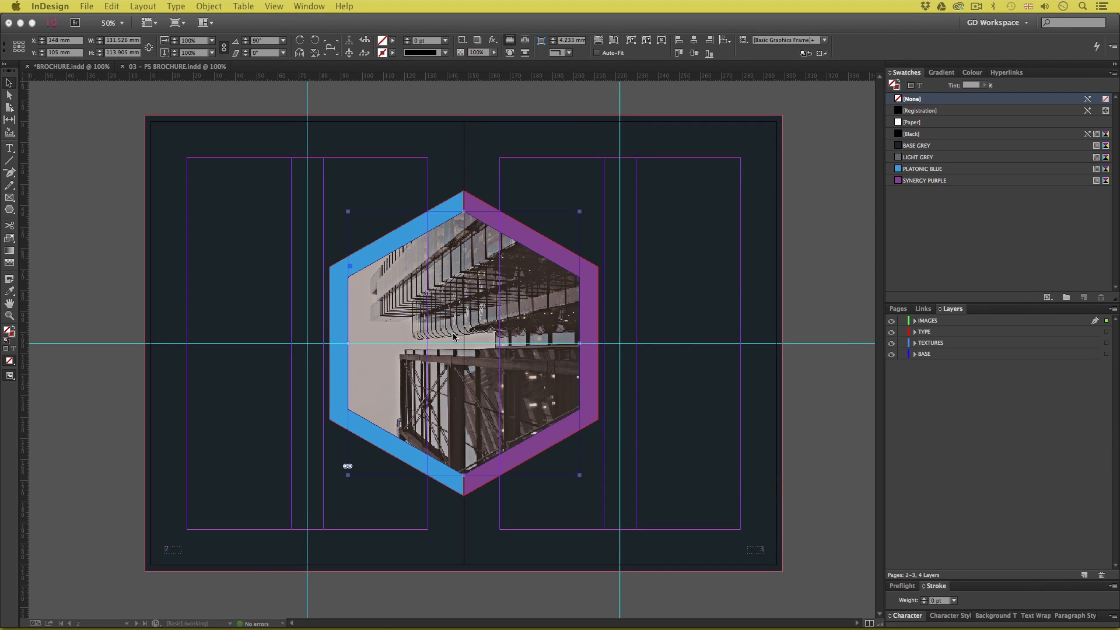
# Select the building photo inside the hexagon frame with the Direct Selection tool, rotate it 90° clockwise, and deselect it.
pyautogui.scroll(1, 454, 336)
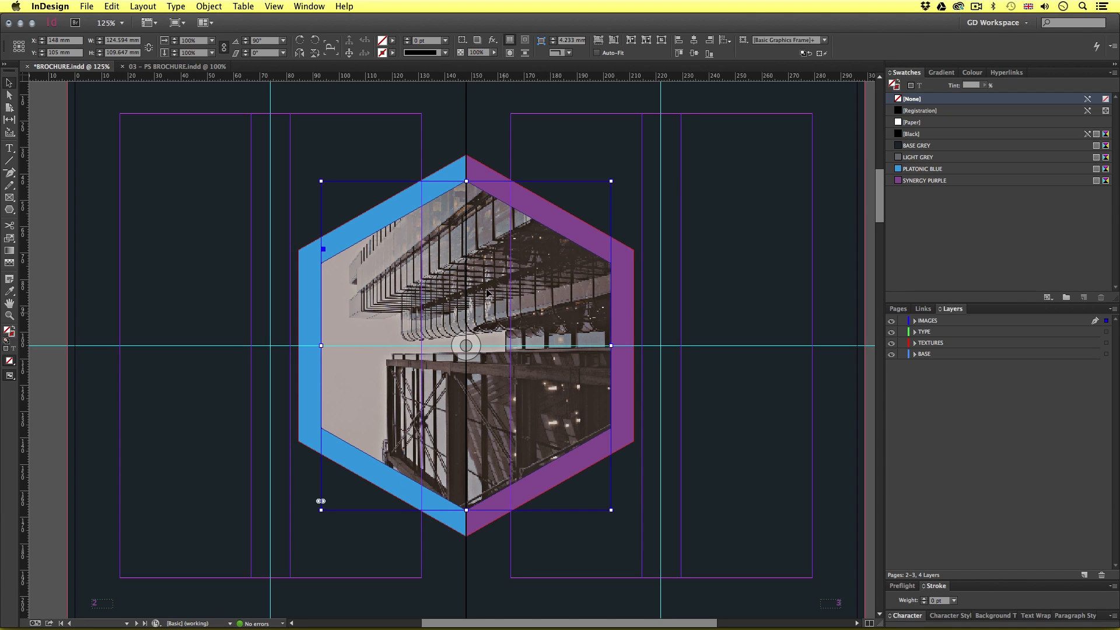
pyautogui.doubleClick(455, 302)
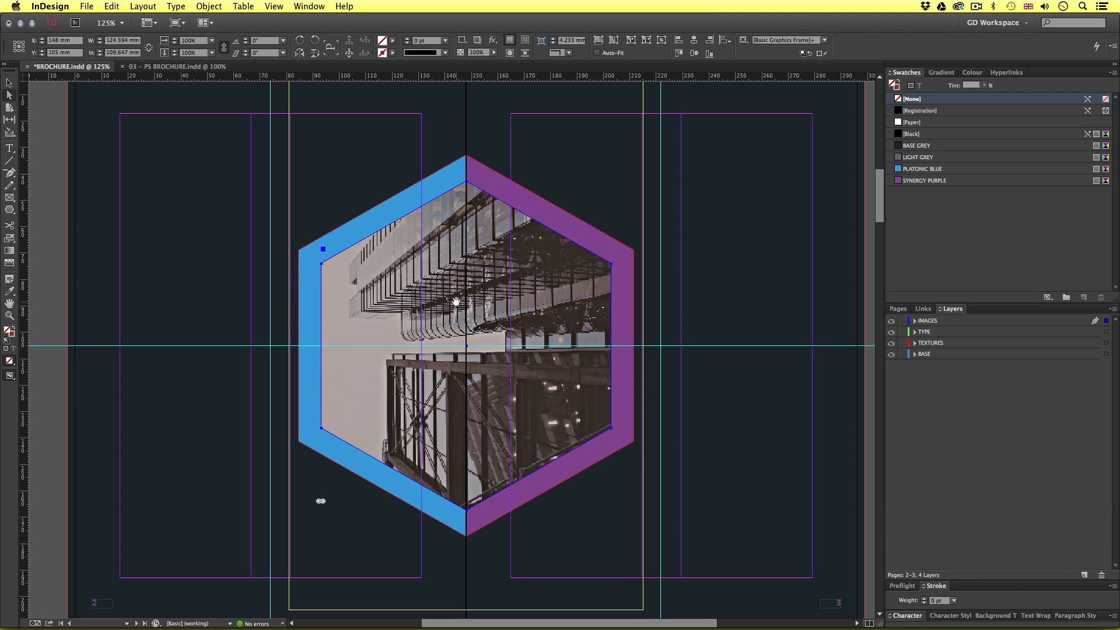
pyautogui.press('a')
pyautogui.click(438, 257)
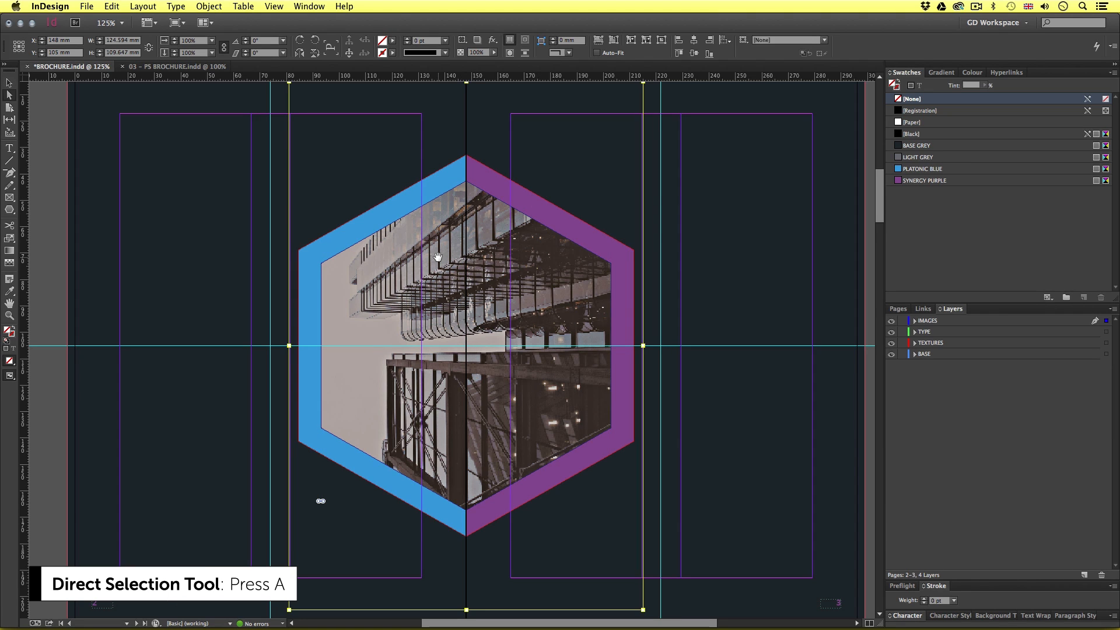
pyautogui.press('super+minus')
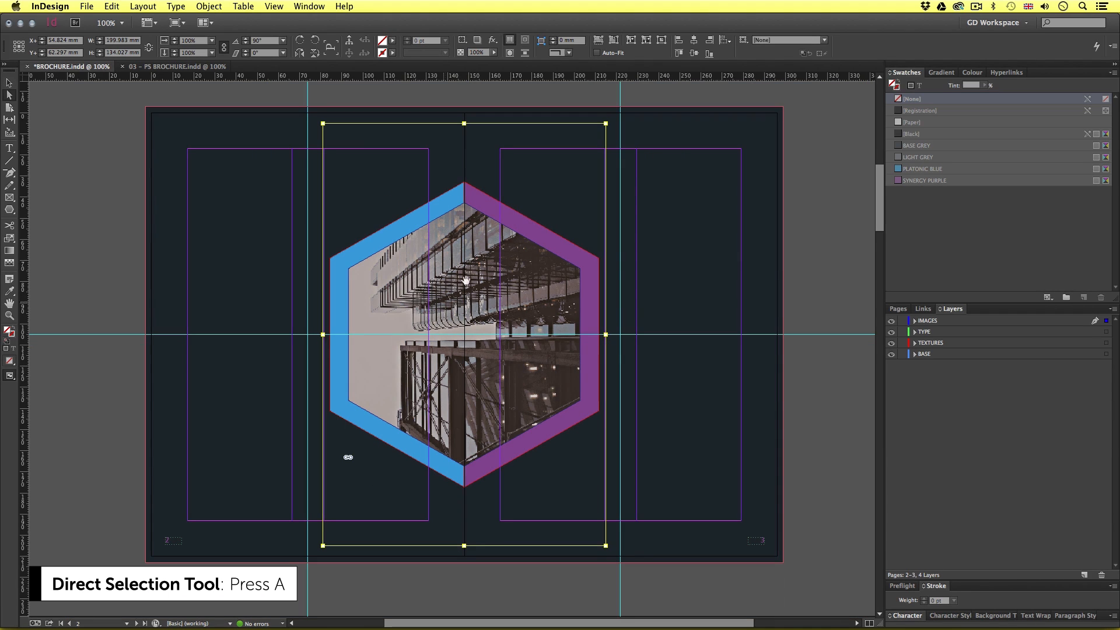
pyautogui.click(215, 7)
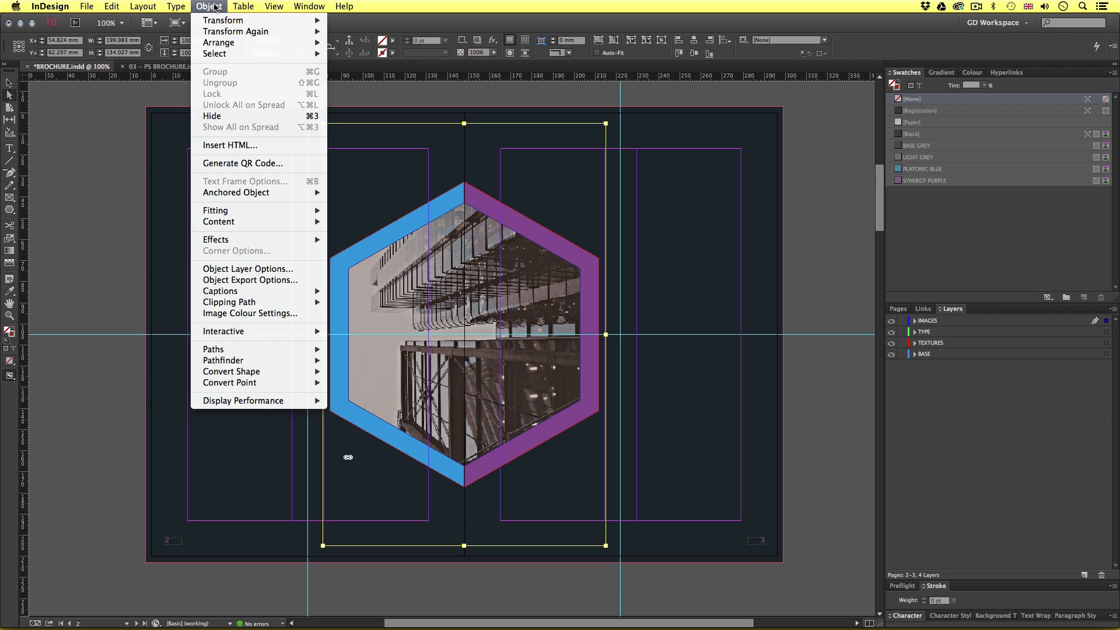
pyautogui.moveTo(215, 21)
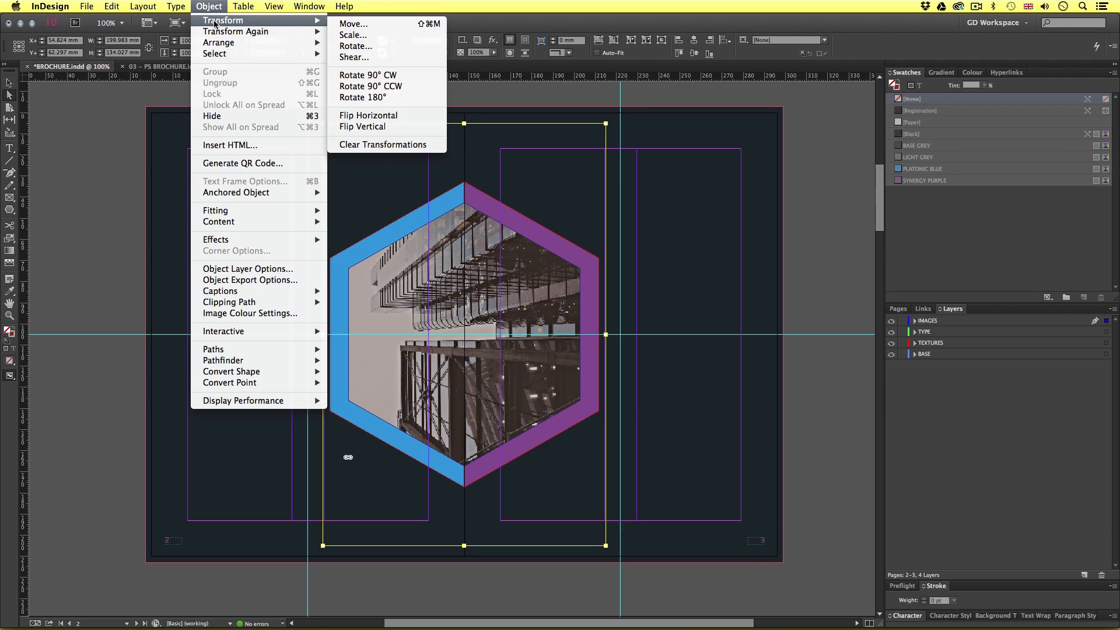
pyautogui.click(392, 82)
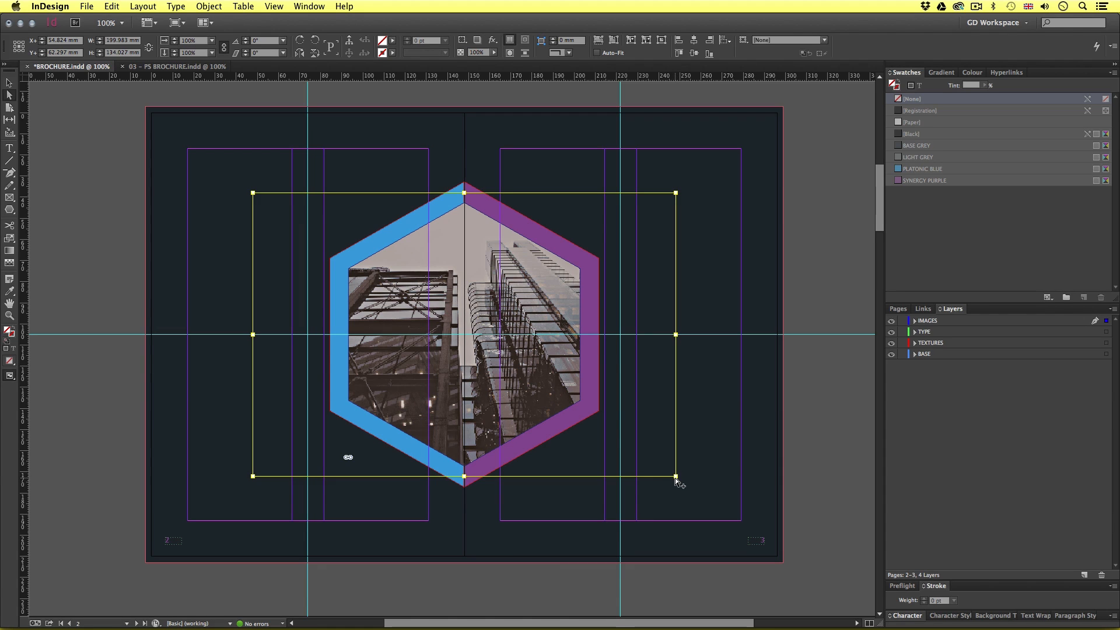
pyautogui.moveTo(675, 478)
pyautogui.mouseDown()
pyautogui.moveTo(720, 508)
pyautogui.moveTo(595, 430)
pyautogui.moveTo(675, 468)
pyautogui.mouseUp()
pyautogui.click(735, 449)
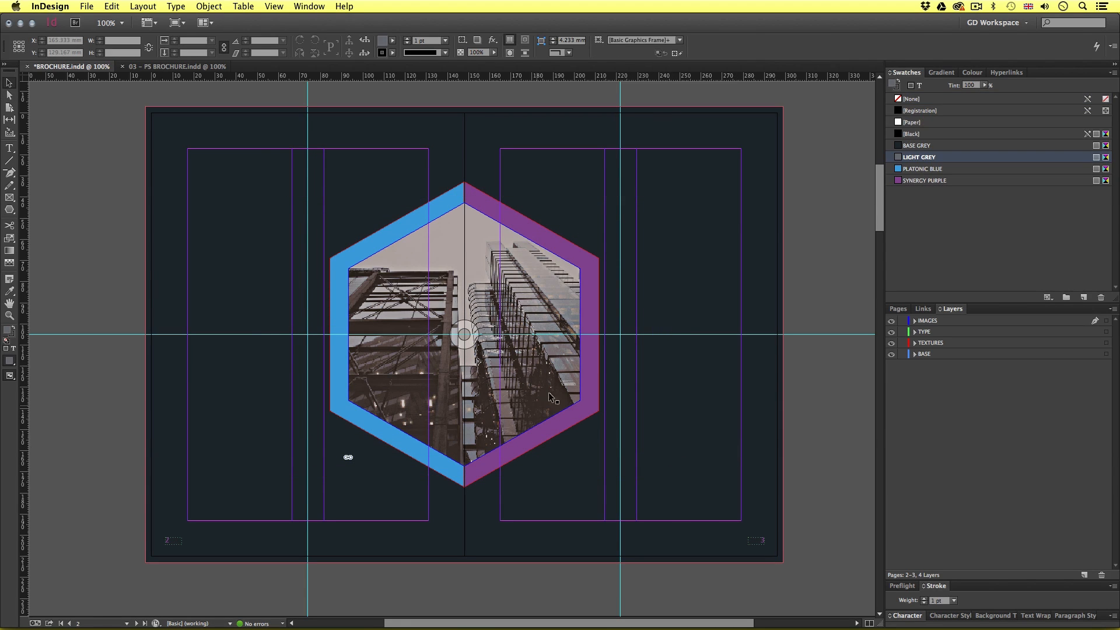
# Check the spread with the photo-filled hexagon in Preview mode, switching between Normal and Preview and ending in Preview.
pyautogui.press('w')
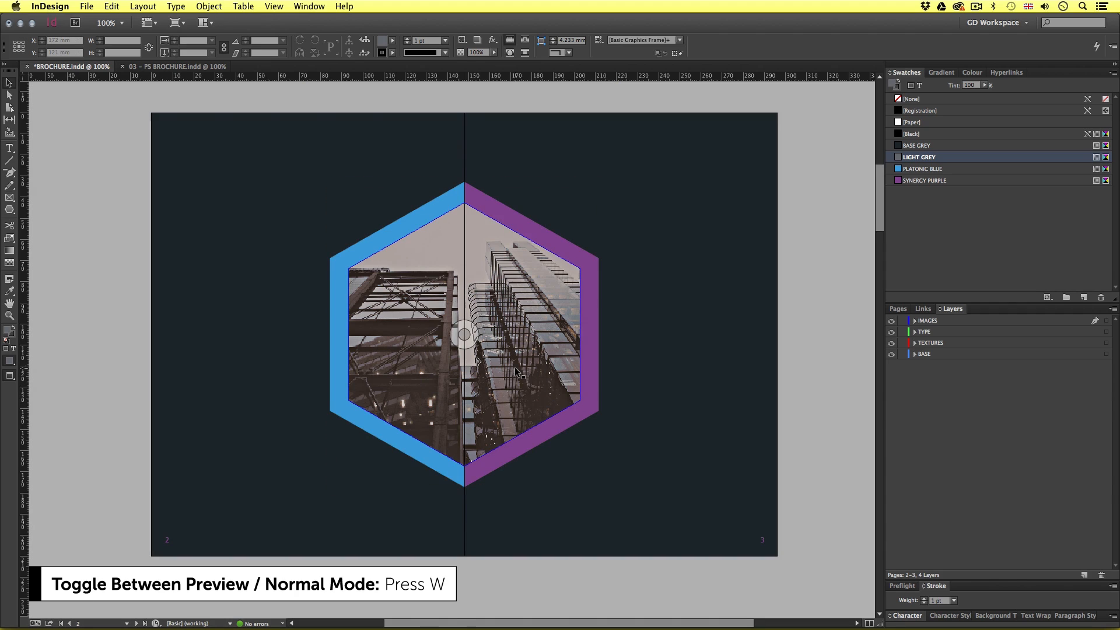
pyautogui.scroll(1, 515, 367)
pyautogui.scroll(-1, 516, 366)
pyautogui.press('w')
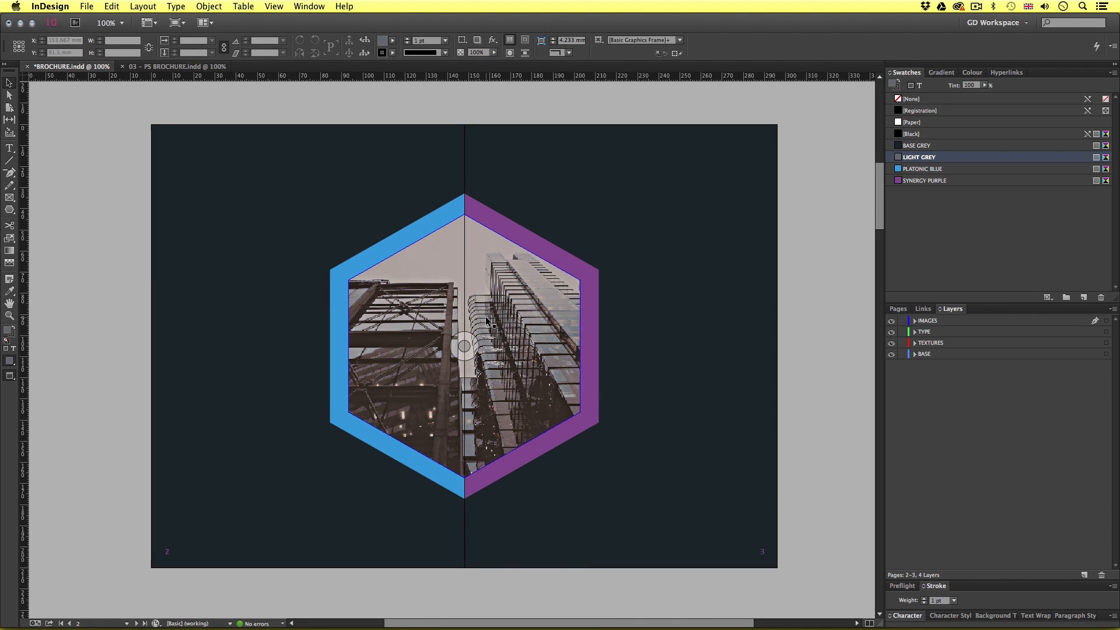
pyautogui.press('w')
pyautogui.scroll(1, 479, 333)
# Inspect the hexagon photo up close at High Quality display performance, and return the display performance to Typical.
pyautogui.click(273, 6)
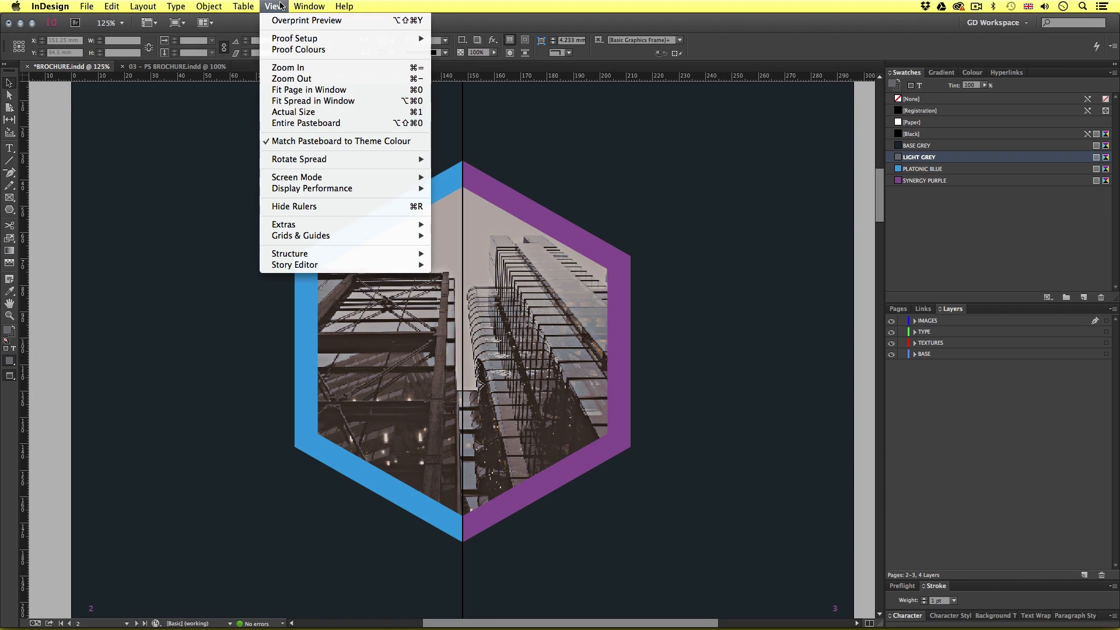
pyautogui.moveTo(359, 188)
pyautogui.click(481, 212)
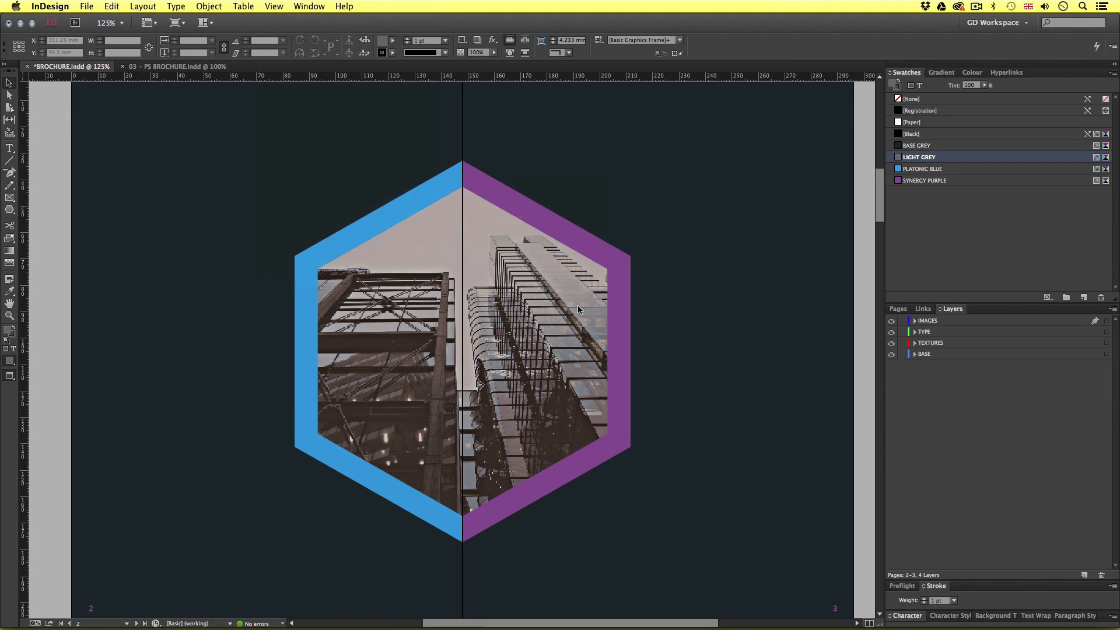
pyautogui.scroll(1, 479, 331)
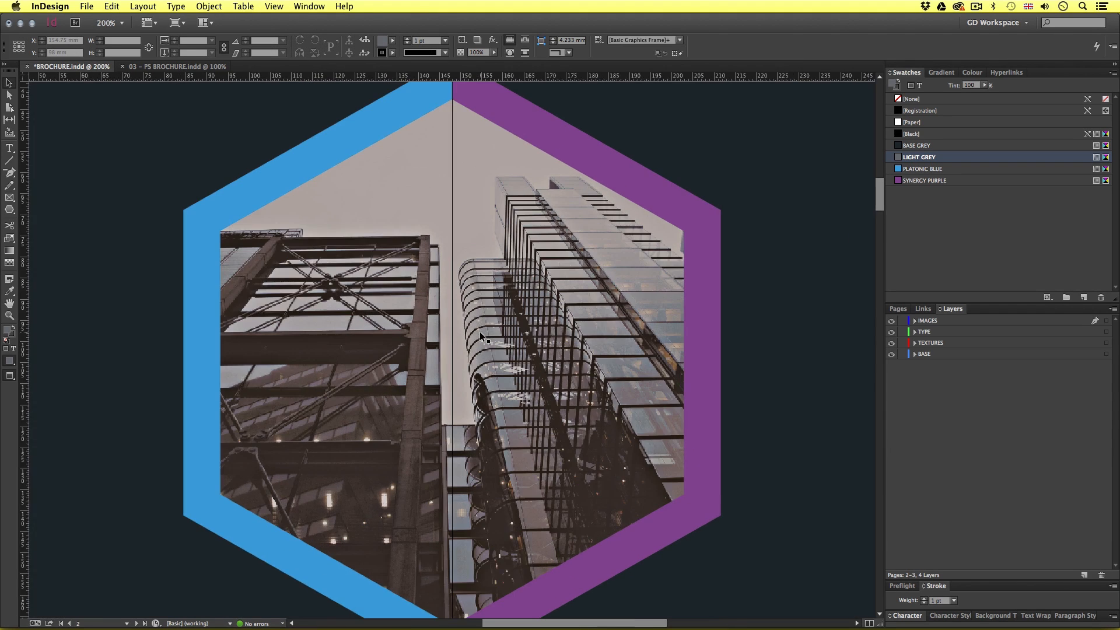
pyautogui.scroll(-1, 479, 332)
pyautogui.scroll(-1, 479, 331)
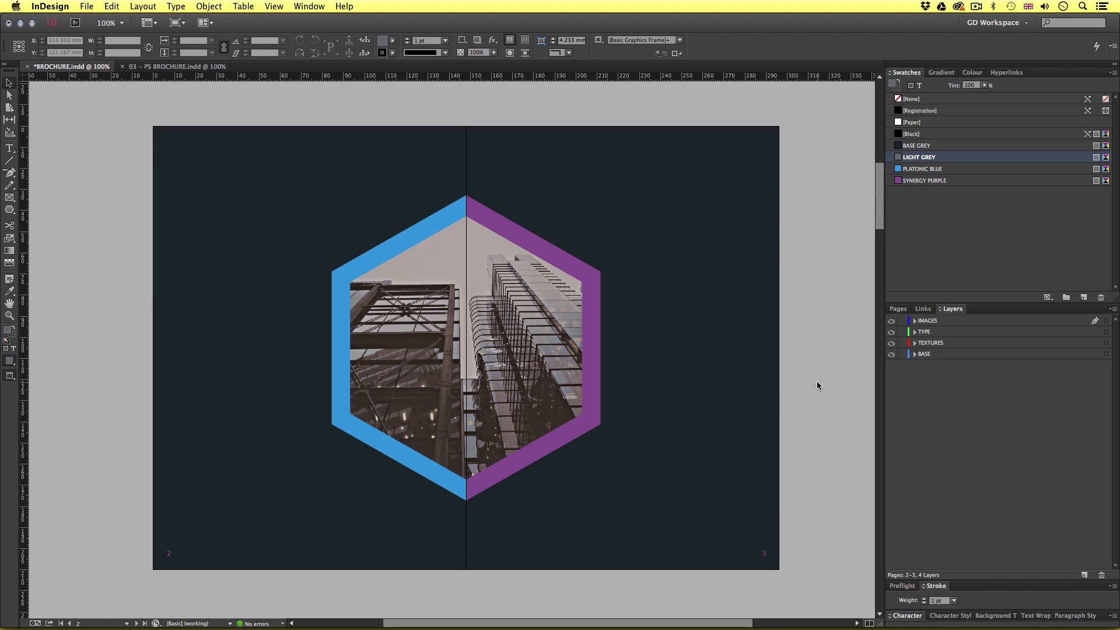
pyautogui.click(271, 6)
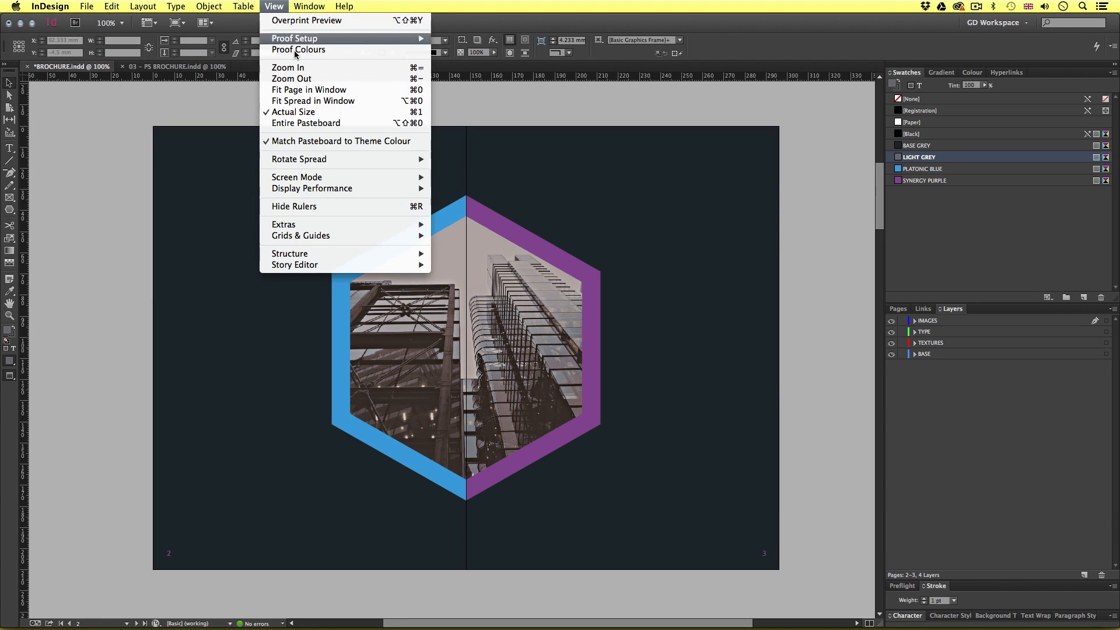
pyautogui.moveTo(335, 188)
pyautogui.click(481, 200)
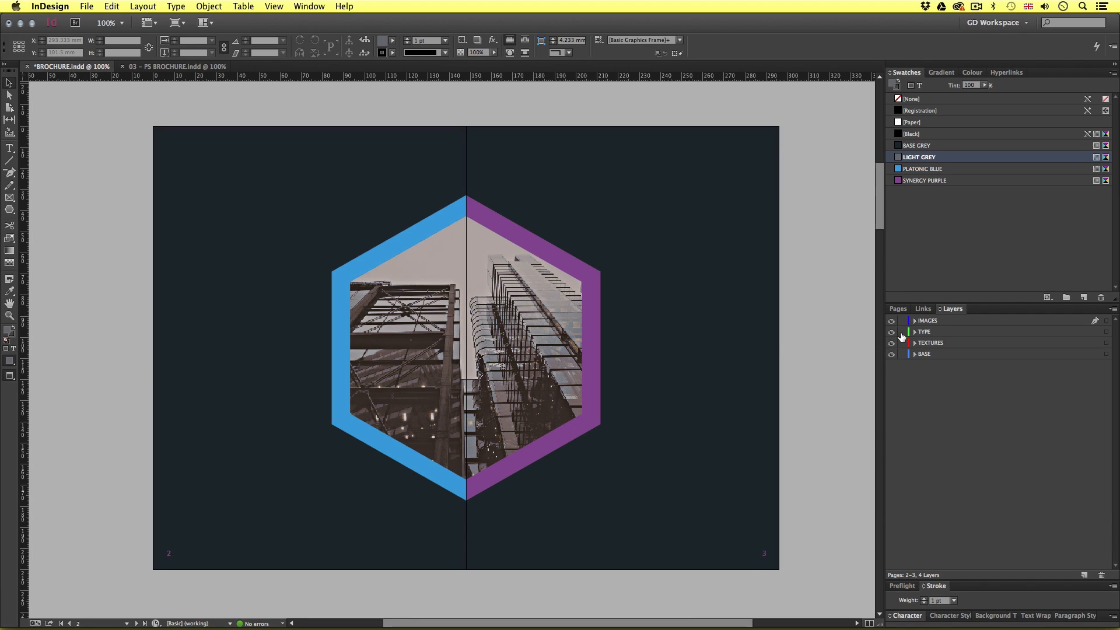
# Show the document's linked files and enlarge the area that lists them.
pyautogui.click(923, 308)
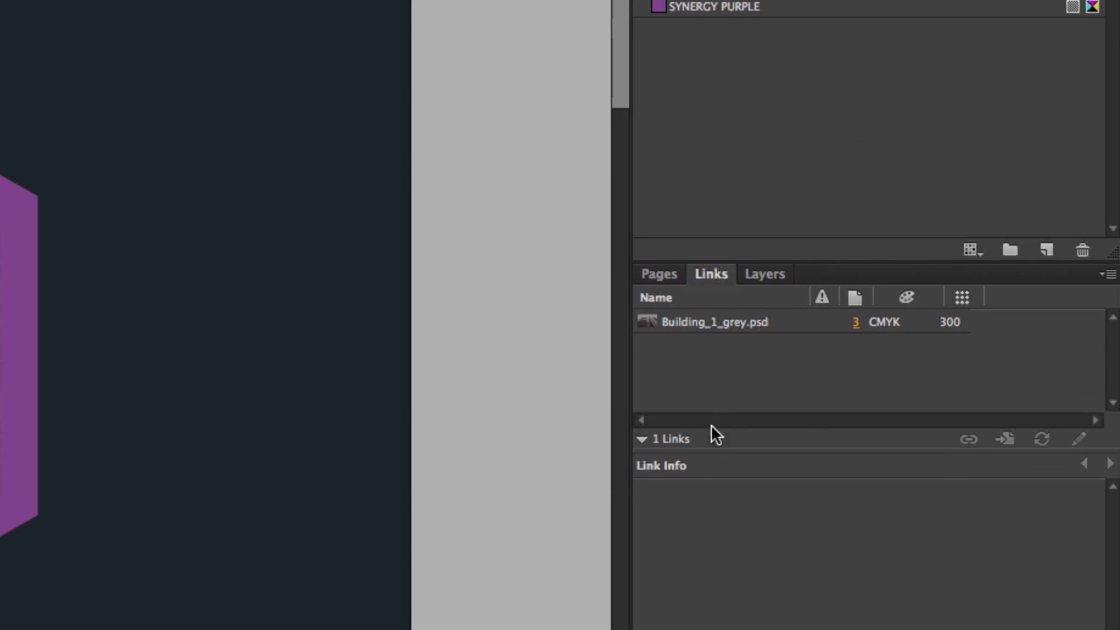
pyautogui.moveTo(788, 448); pyautogui.dragTo(787, 501)
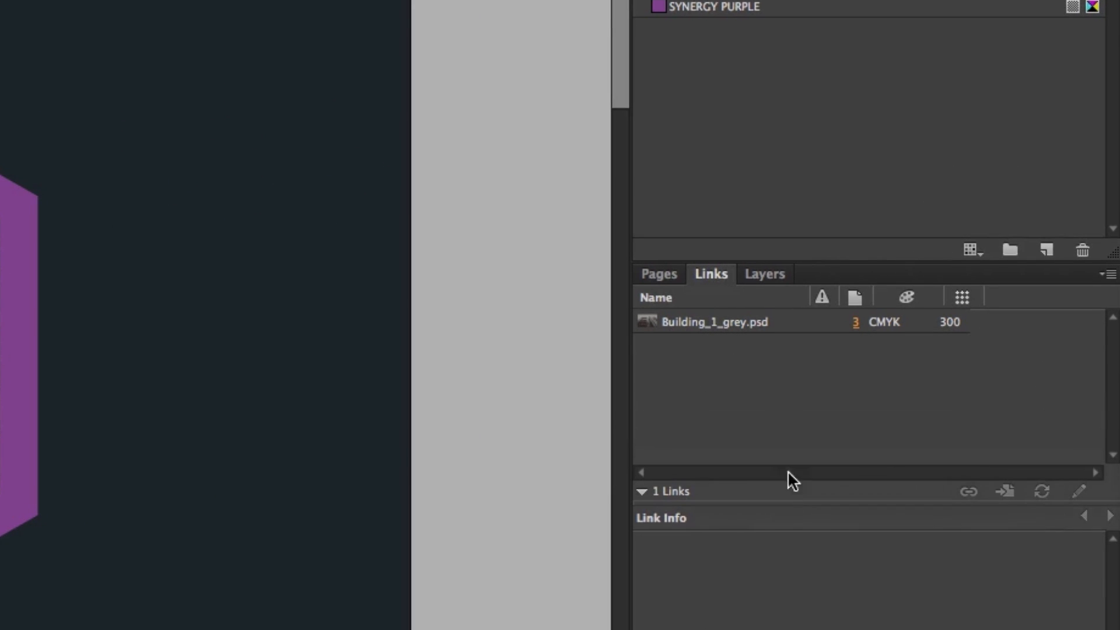
pyautogui.moveTo(801, 265); pyautogui.dragTo(800, 94)
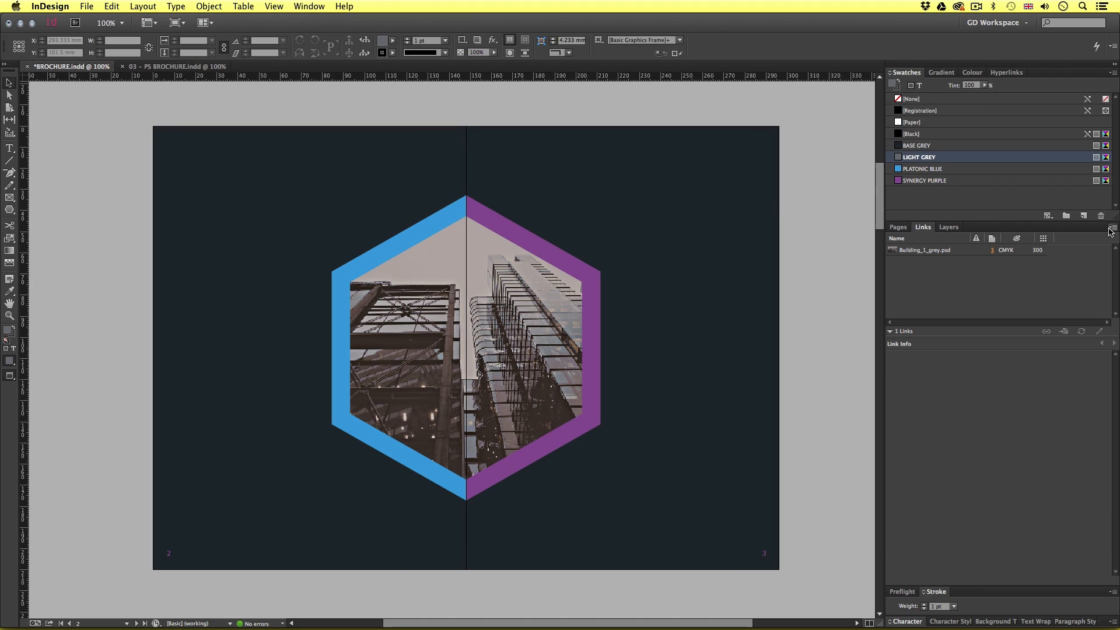
# Review which information columns are shown for the linked files in the display options, and accept the settings.
pyautogui.click(1112, 228)
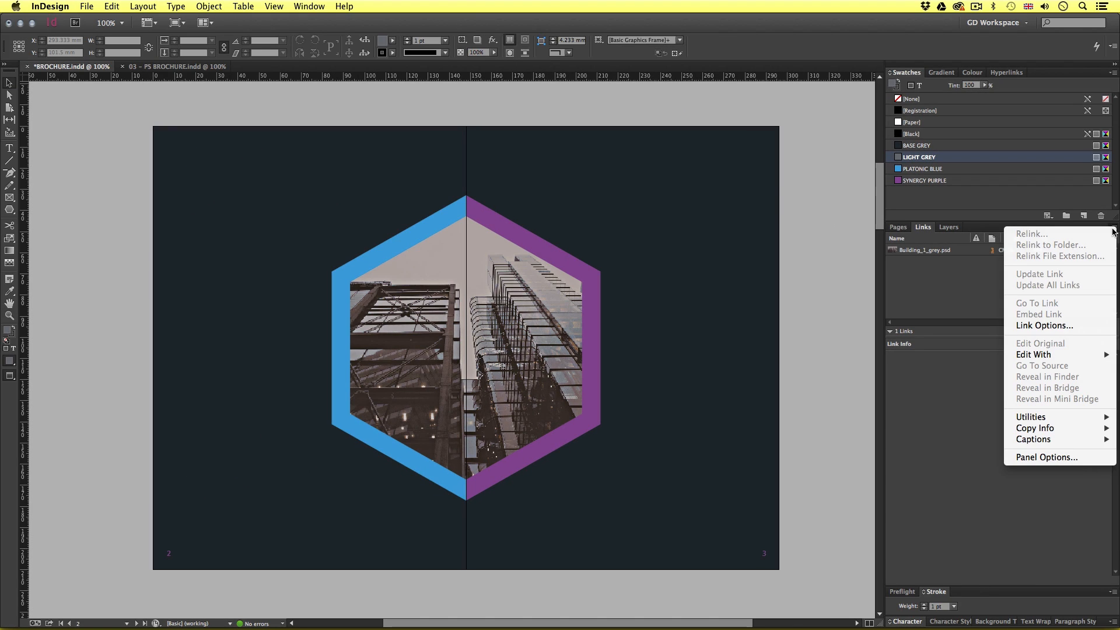
pyautogui.click(1048, 457)
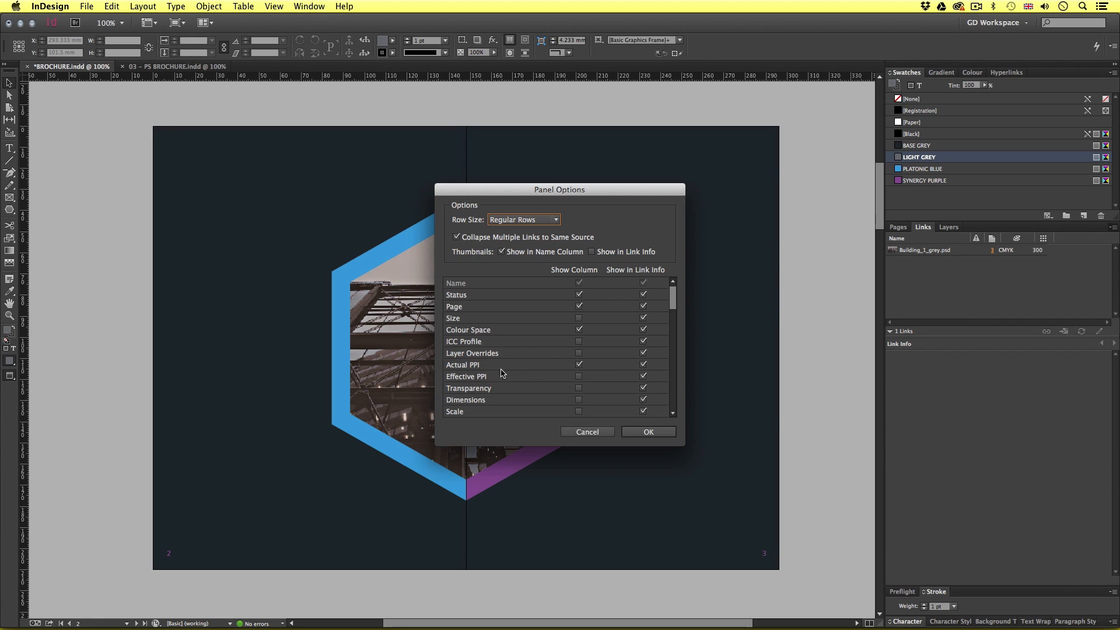
pyautogui.click(650, 434)
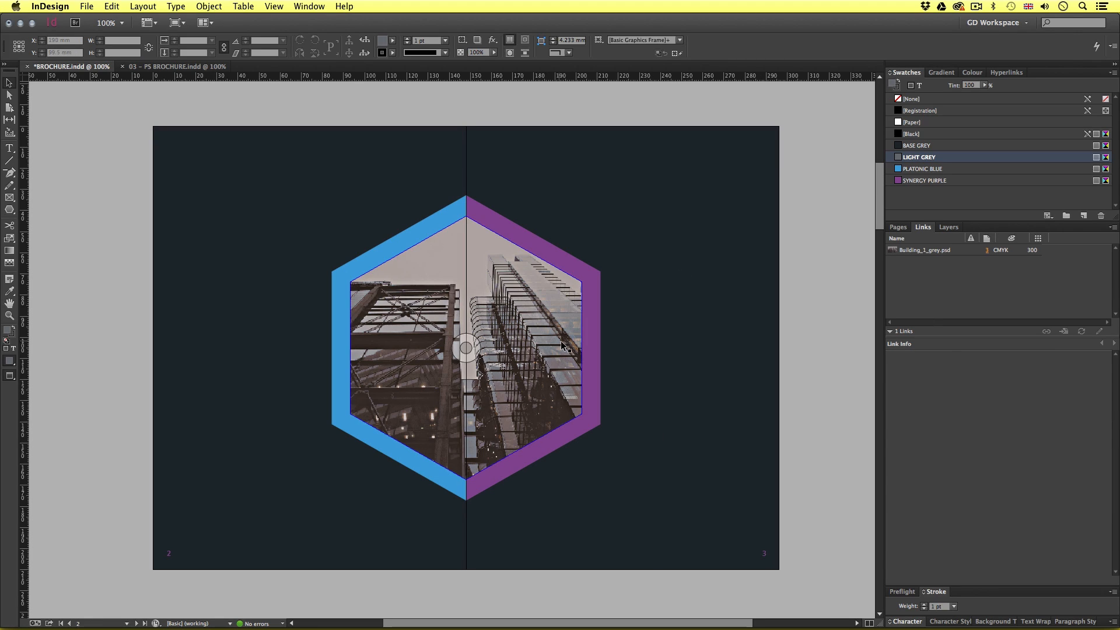
# In Normal mode, scale the whole photo hexagon proportionally from its centre to 133 mm wide, and check its edges against the column guides.
pyautogui.press('w')
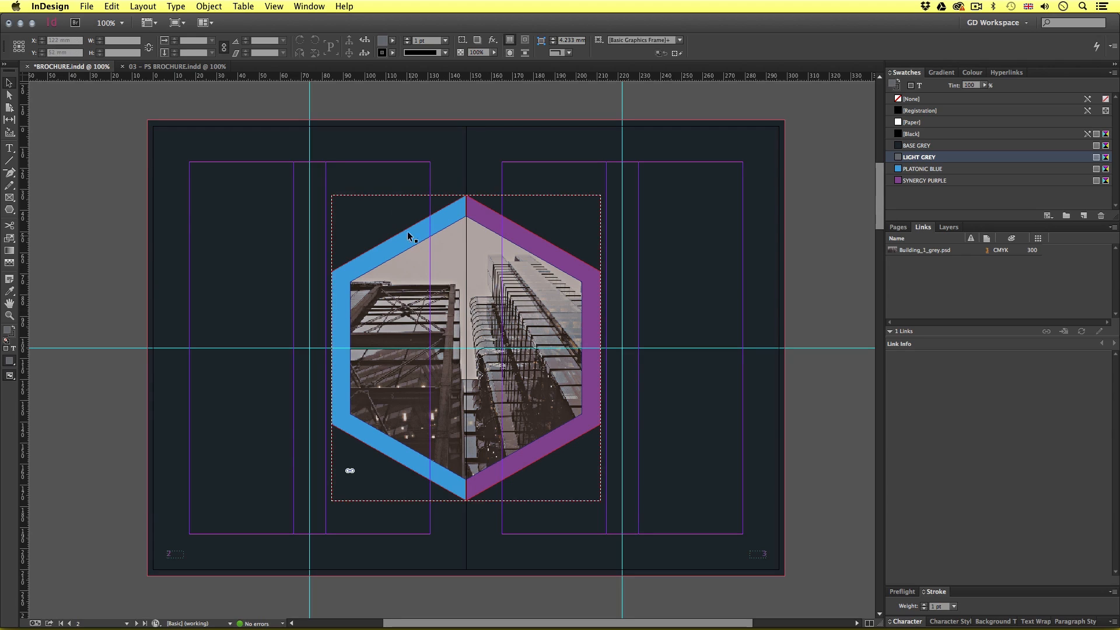
pyautogui.moveTo(309, 147); pyautogui.dragTo(637, 527)
pyautogui.scroll(1, 504, 368)
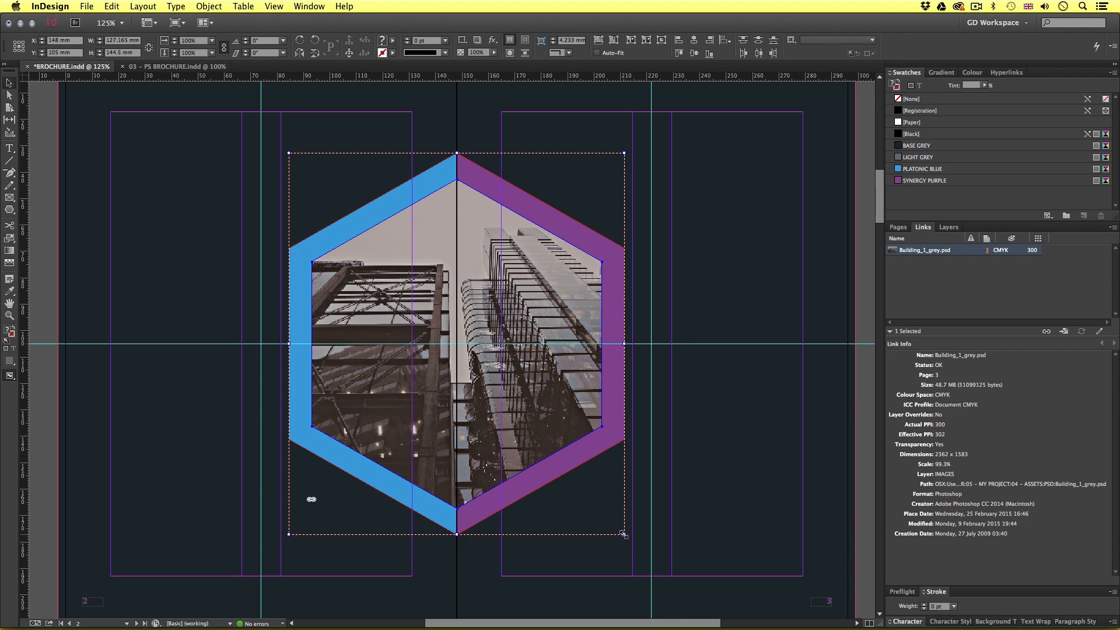
pyautogui.moveTo(623, 533)
pyautogui.mouseDown()
pyautogui.moveTo(609, 458)
pyautogui.moveTo(549, 485)
pyautogui.moveTo(533, 467)
pyautogui.moveTo(632, 538)
pyautogui.mouseUp()
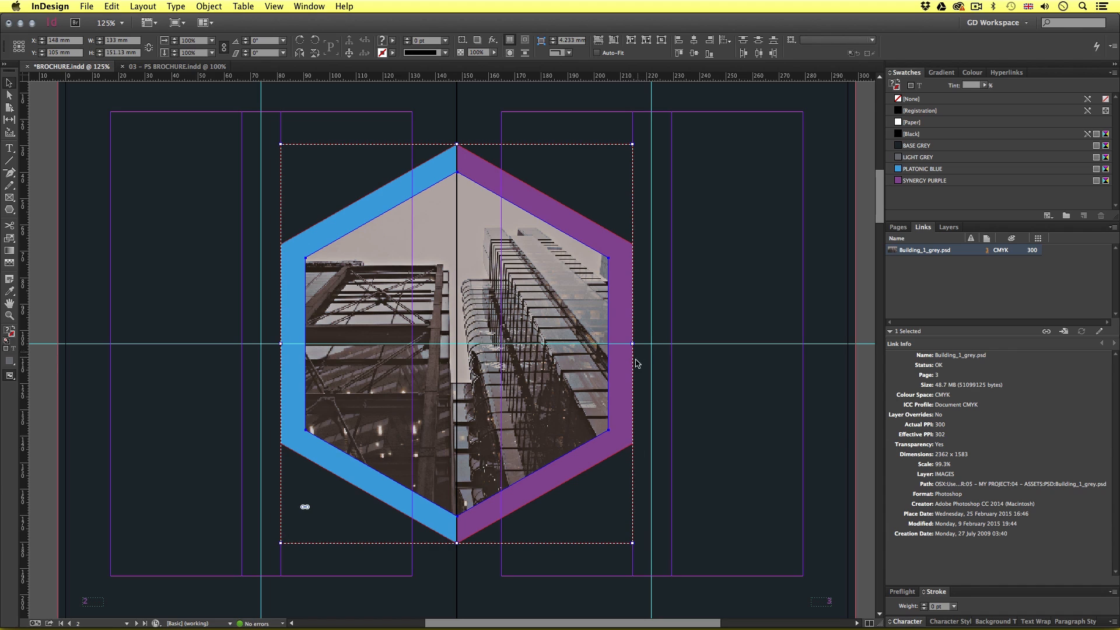
pyautogui.scroll(3, 295, 329)
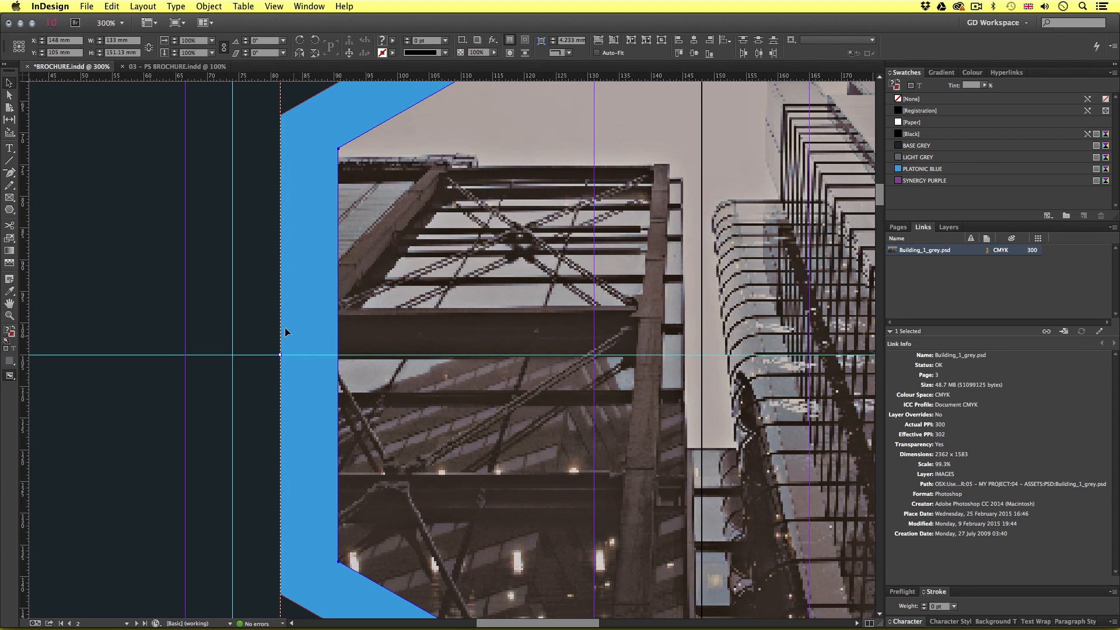
pyautogui.hscroll(10, 554, 385)
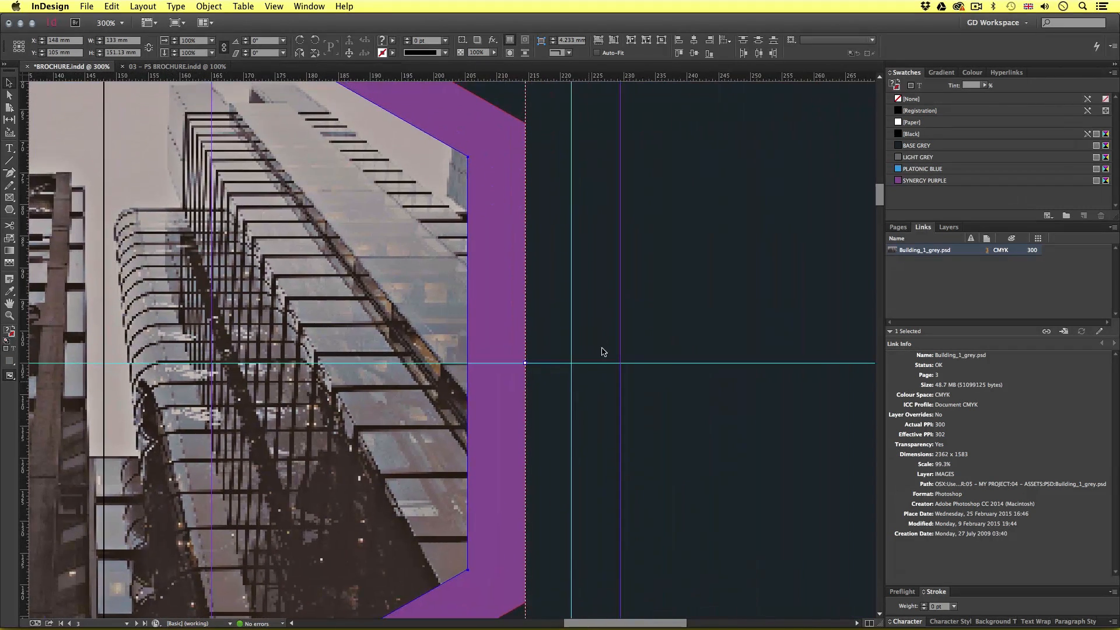
pyautogui.scroll(-5, 397, 403)
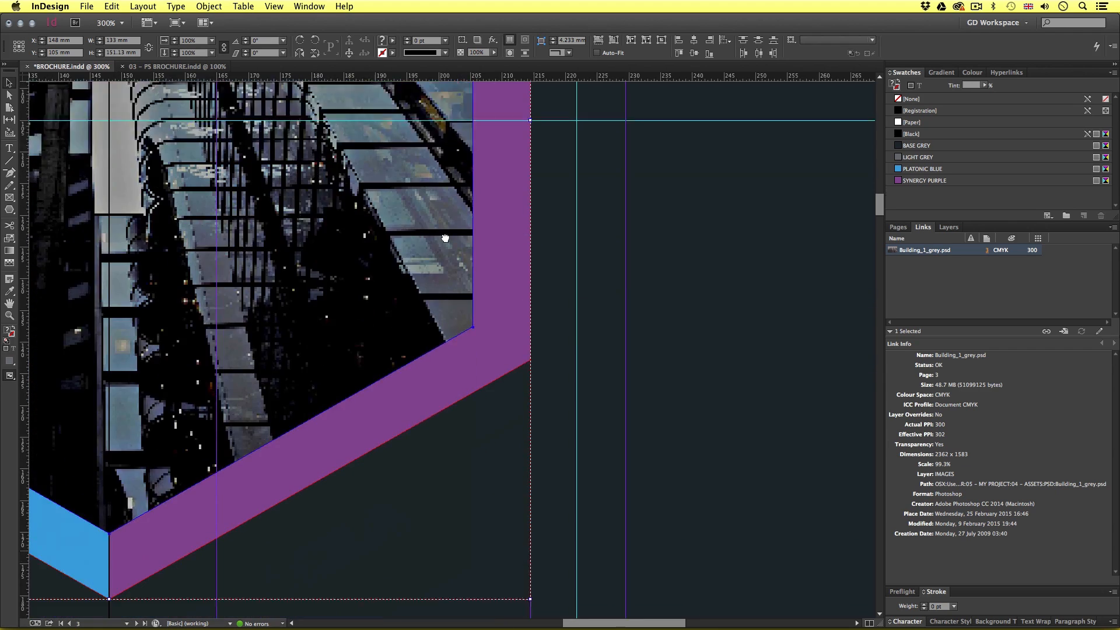
pyautogui.scroll(-5, 303, 364)
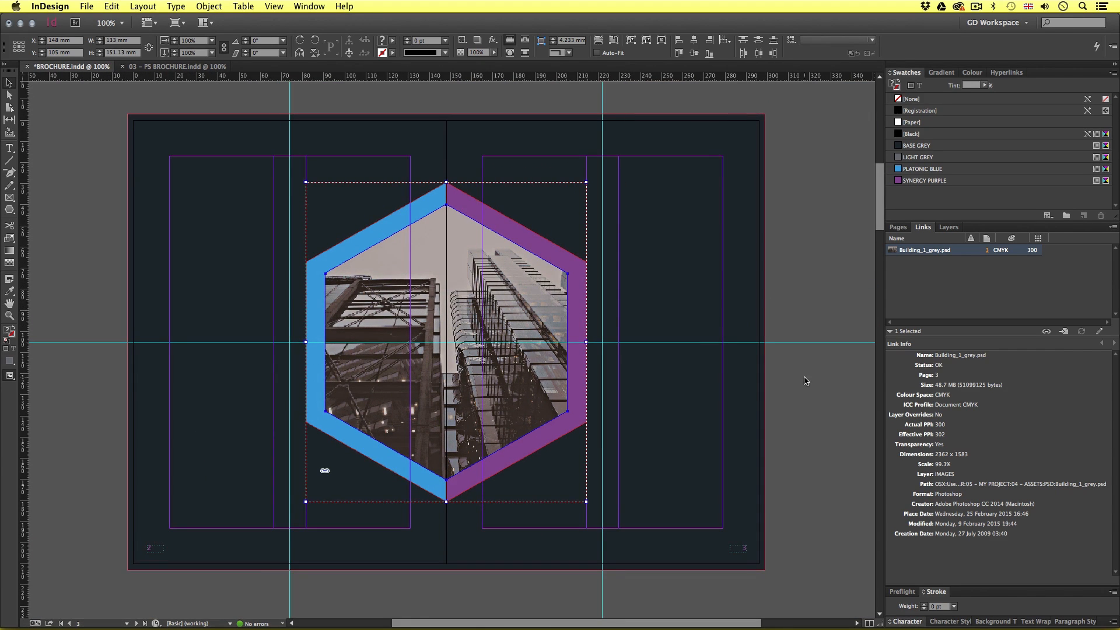
# Deselect the hexagon, switch to Preview mode, and save the document.
pyautogui.click(801, 381)
pyautogui.press('w')
pyautogui.press('super+s')
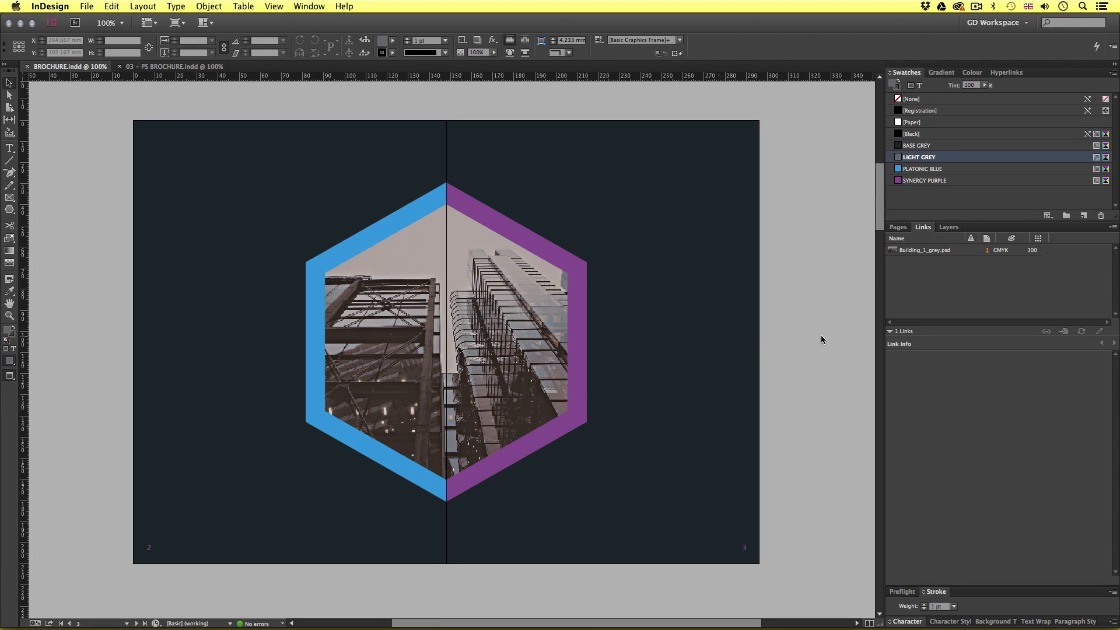
# On the TEXTURES layer, draw a line about 142.9 mm long from the hexagon's upper-right edge down to page 3's outer bleed, using Normal mode.
pyautogui.click(944, 228)
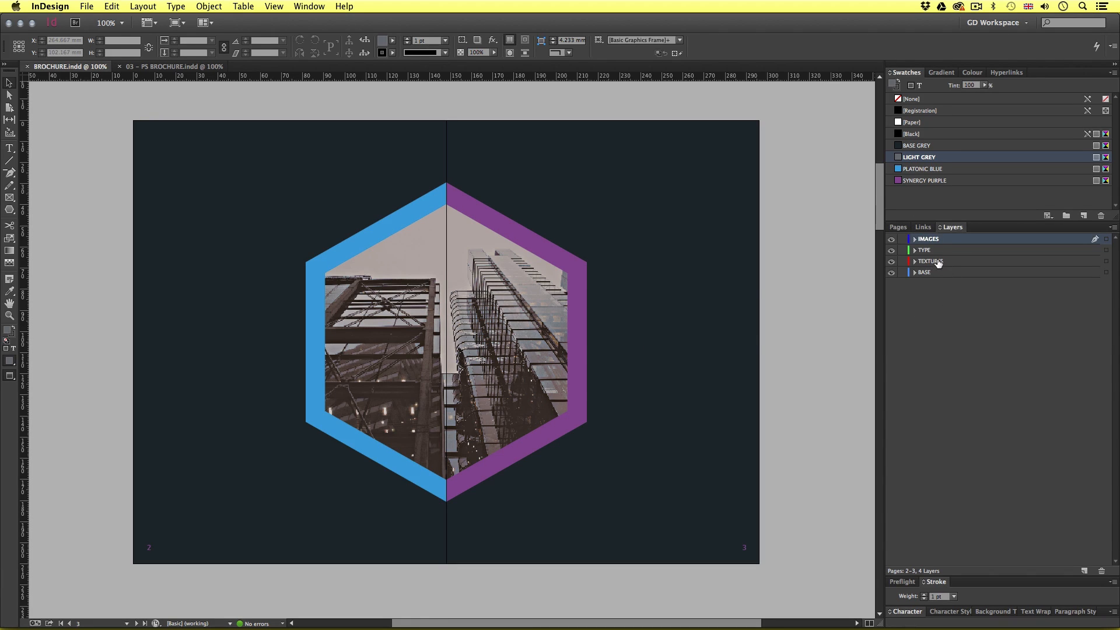
pyautogui.click(936, 261)
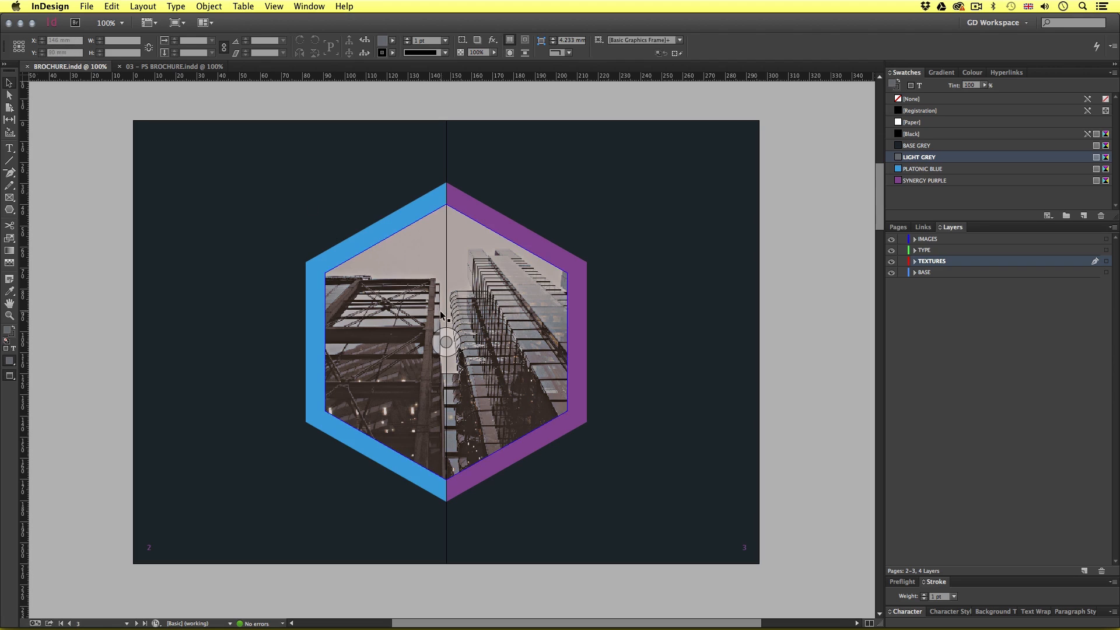
pyautogui.press('super+=')
pyautogui.moveTo(444, 270); pyautogui.dragTo(475, 317)
pyautogui.click(9, 160)
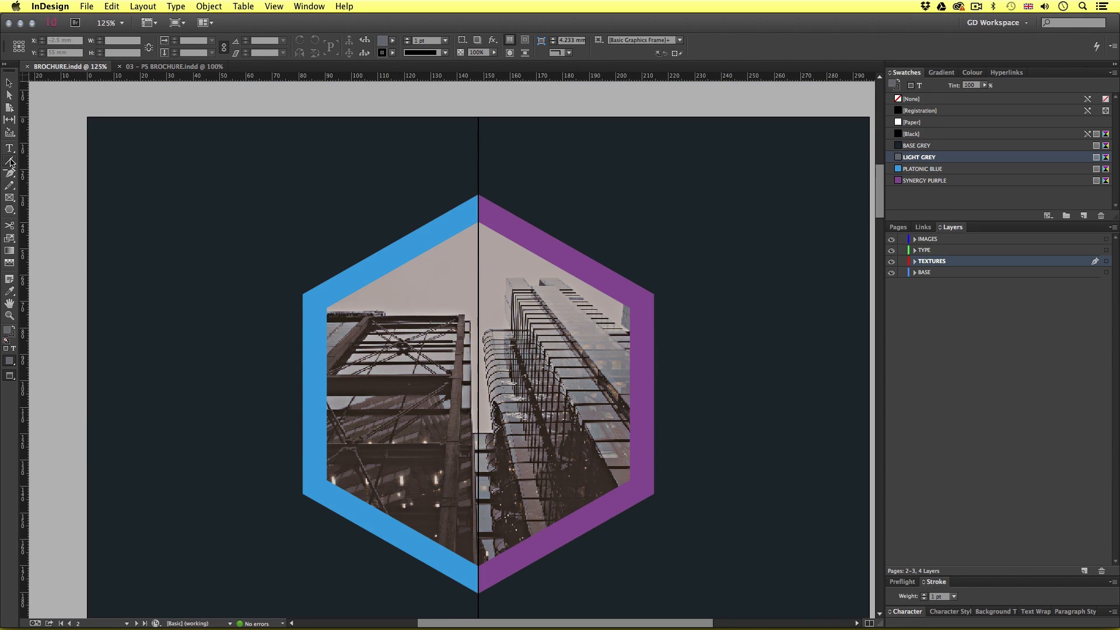
pyautogui.hscroll(2, 584, 247)
pyautogui.moveTo(655, 326); pyautogui.dragTo(630, 316)
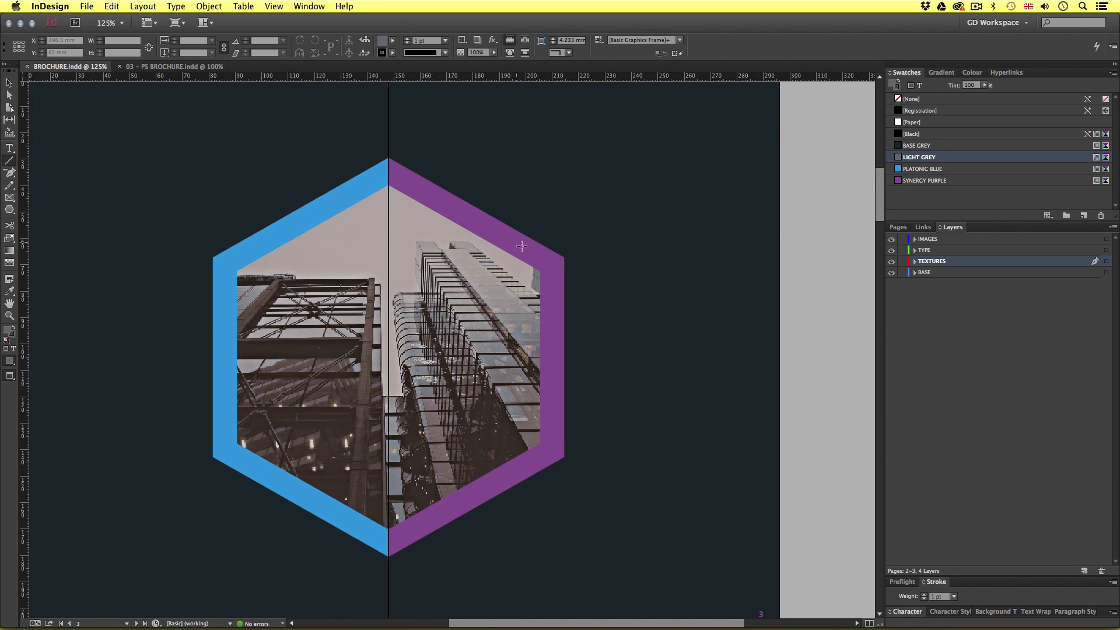
pyautogui.moveTo(606, 274); pyautogui.dragTo(548, 274)
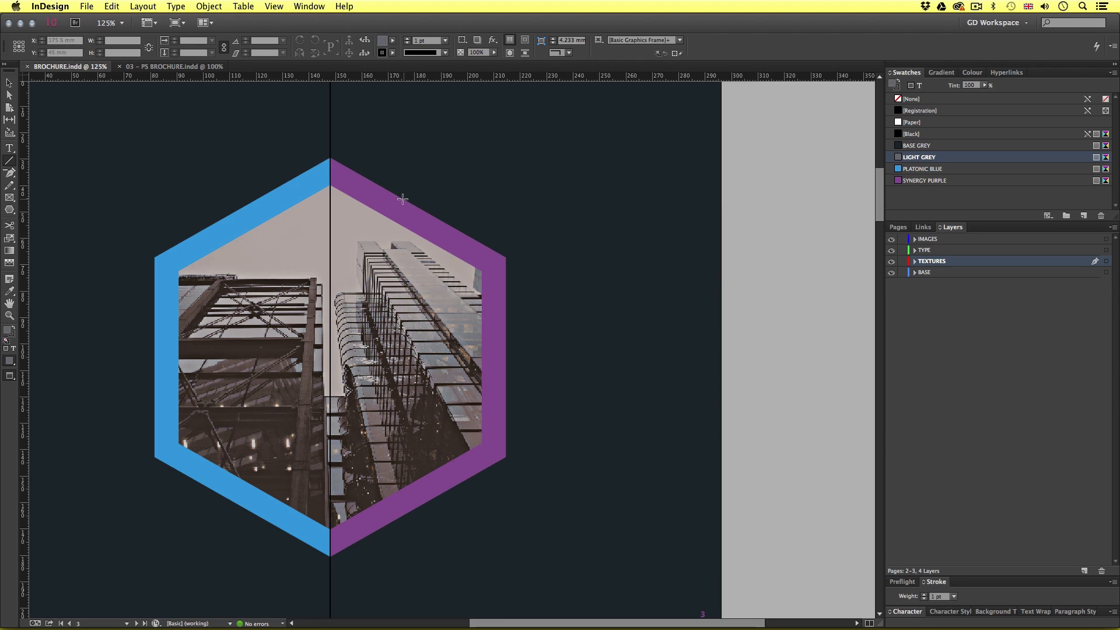
pyautogui.press('w')
pyautogui.moveTo(401, 199); pyautogui.dragTo(730, 385)
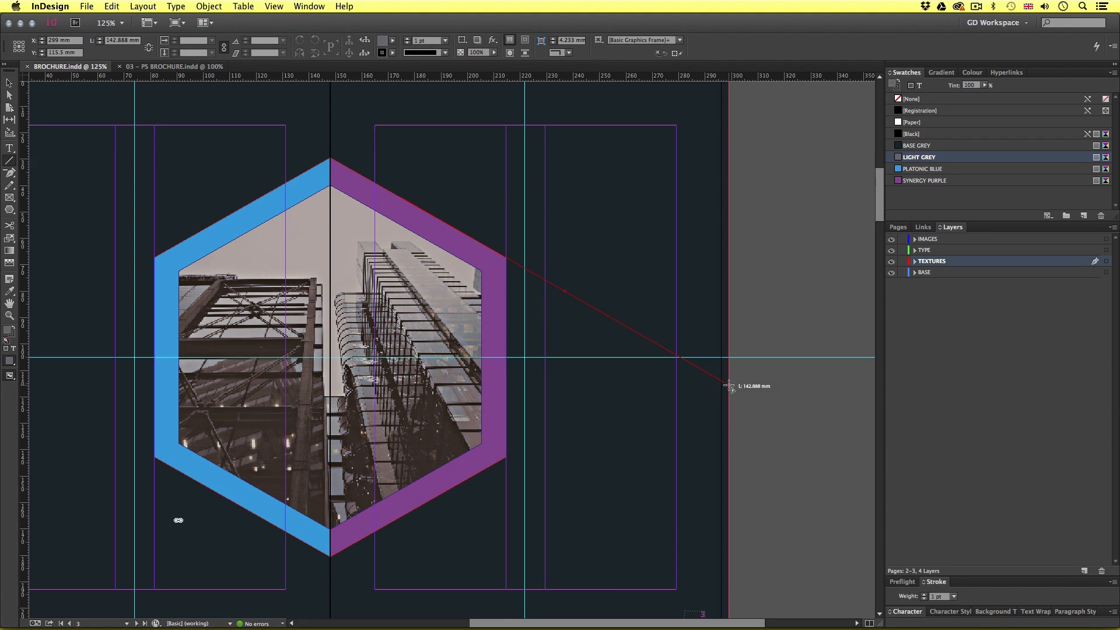
pyautogui.moveTo(729, 386); pyautogui.dragTo(730, 385)
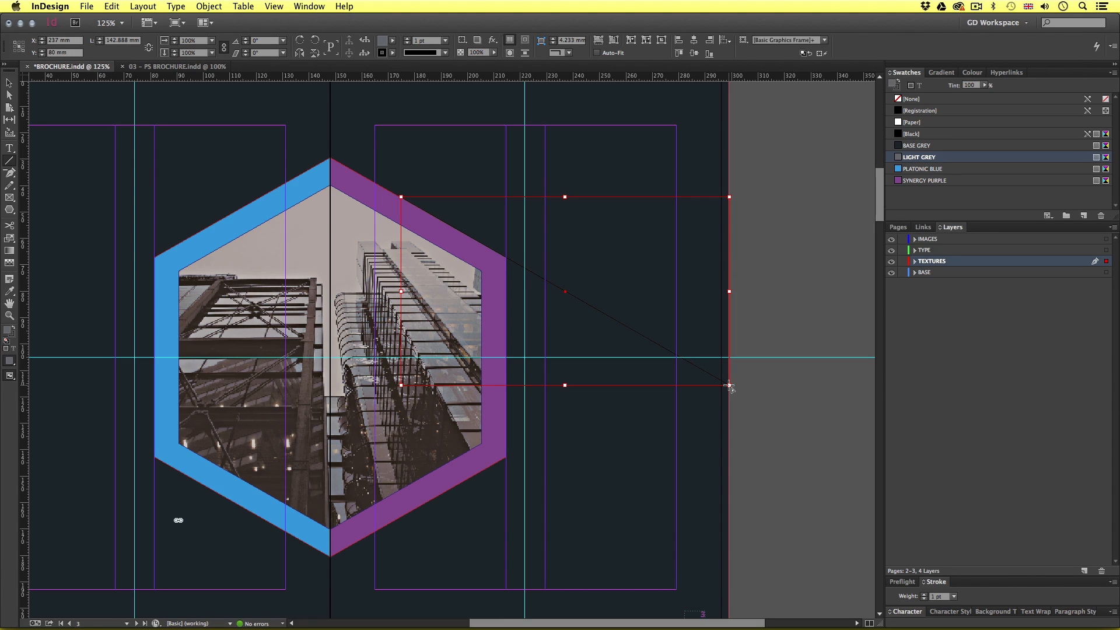
# Give the new line a 1 pt stroke in SYNERGY PURPLE and deselect it.
pyautogui.press('v')
pyautogui.click(13, 339)
pyautogui.click(938, 182)
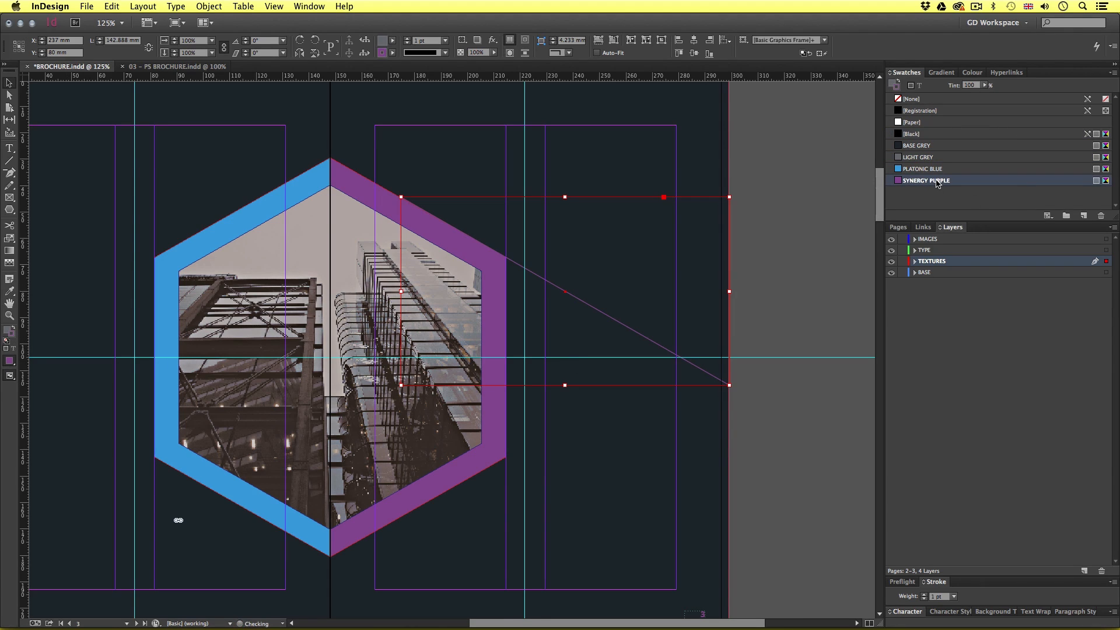
pyautogui.click(954, 597)
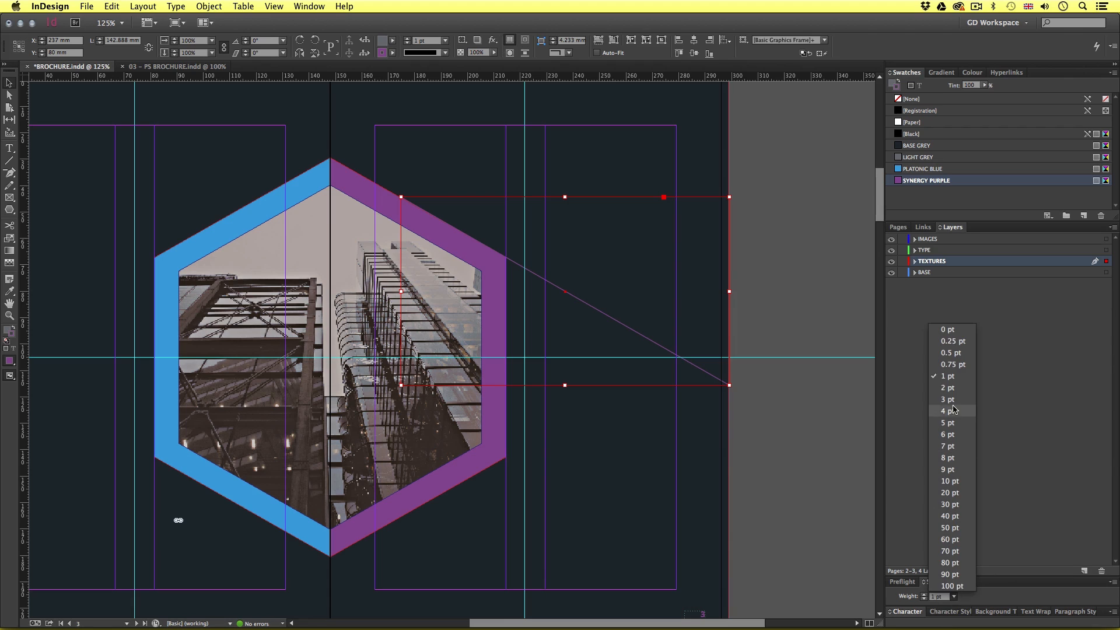
pyautogui.click(947, 376)
pyautogui.click(751, 322)
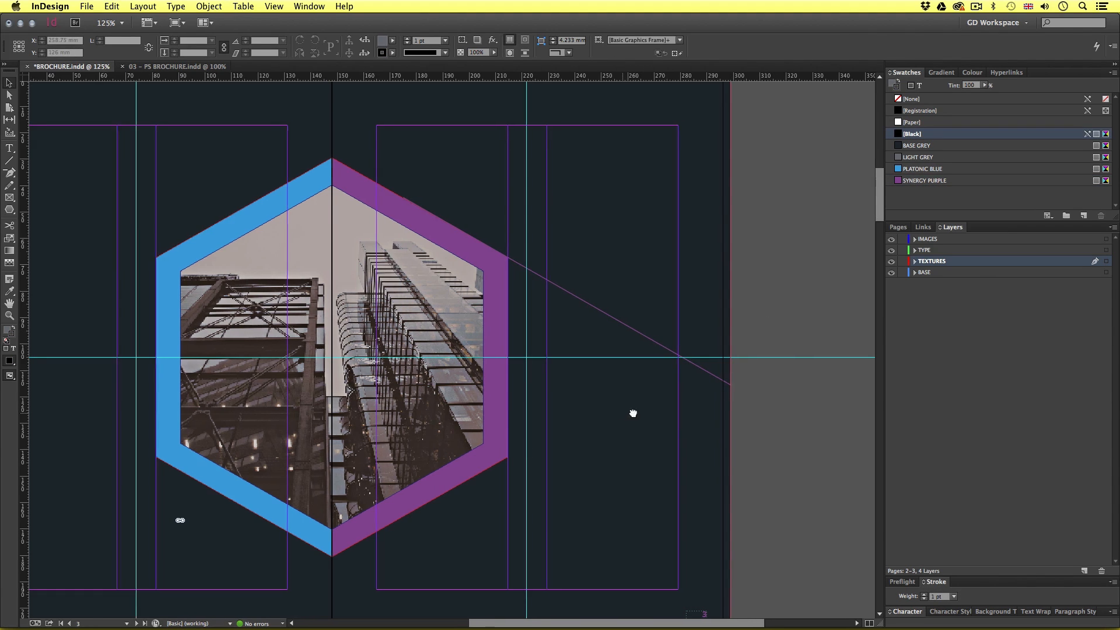
# Check in Preview mode how the purple line extends from the hexagon's upper-right edge.
pyautogui.moveTo(633, 413); pyautogui.dragTo(677, 375)
pyautogui.press('w')
pyautogui.moveTo(577, 298); pyautogui.dragTo(596, 340)
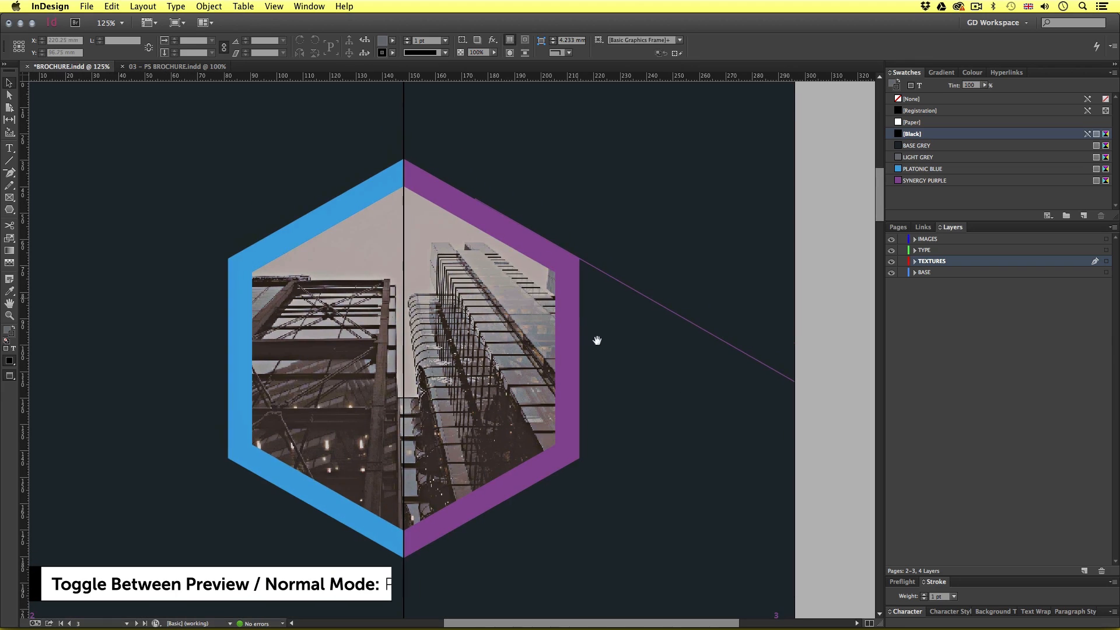
pyautogui.moveTo(683, 427); pyautogui.dragTo(676, 395)
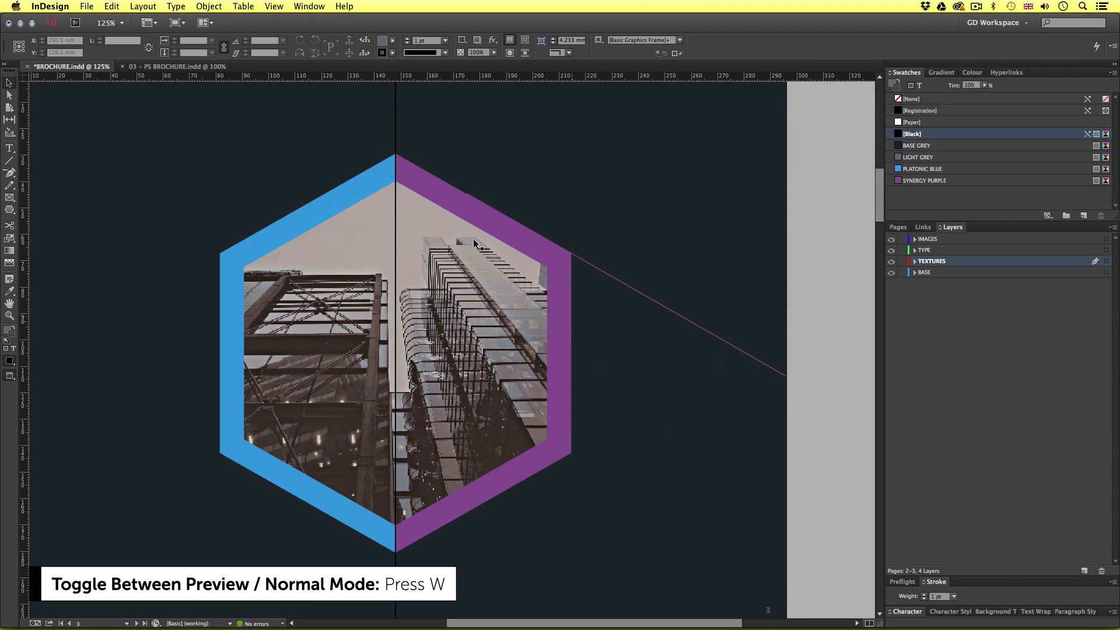
# Select the purple line's upper end point with the Direct Selection tool and nudge it down to Y 45.05 mm, inside the hexagon's border.
pyautogui.press('z')
pyautogui.moveTo(452, 169); pyautogui.dragTo(517, 236)
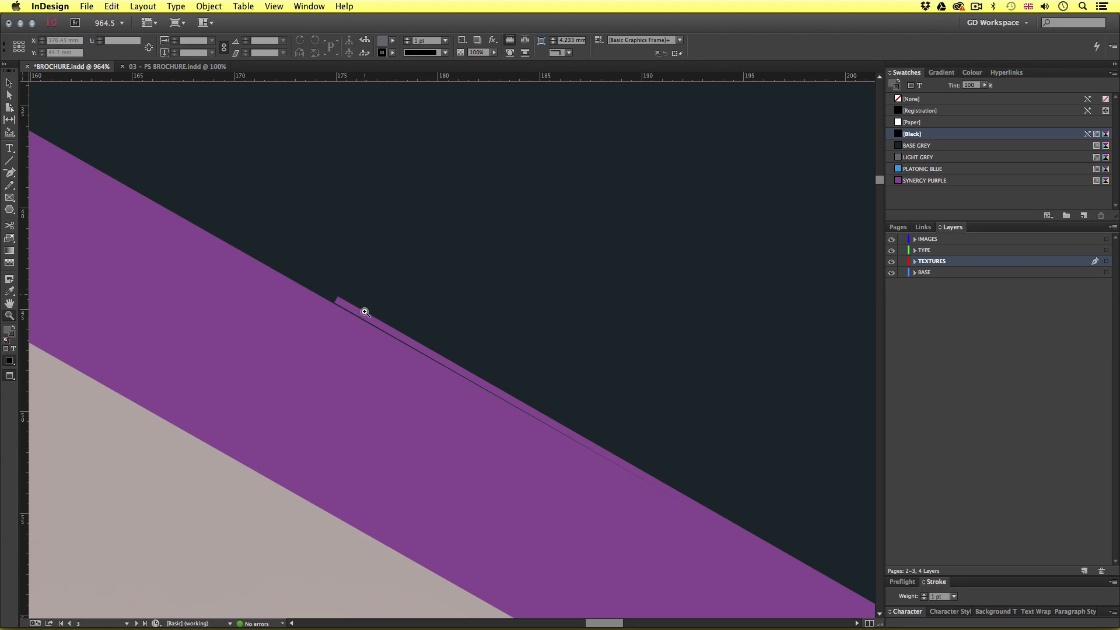
pyautogui.press('a')
pyautogui.click(354, 314)
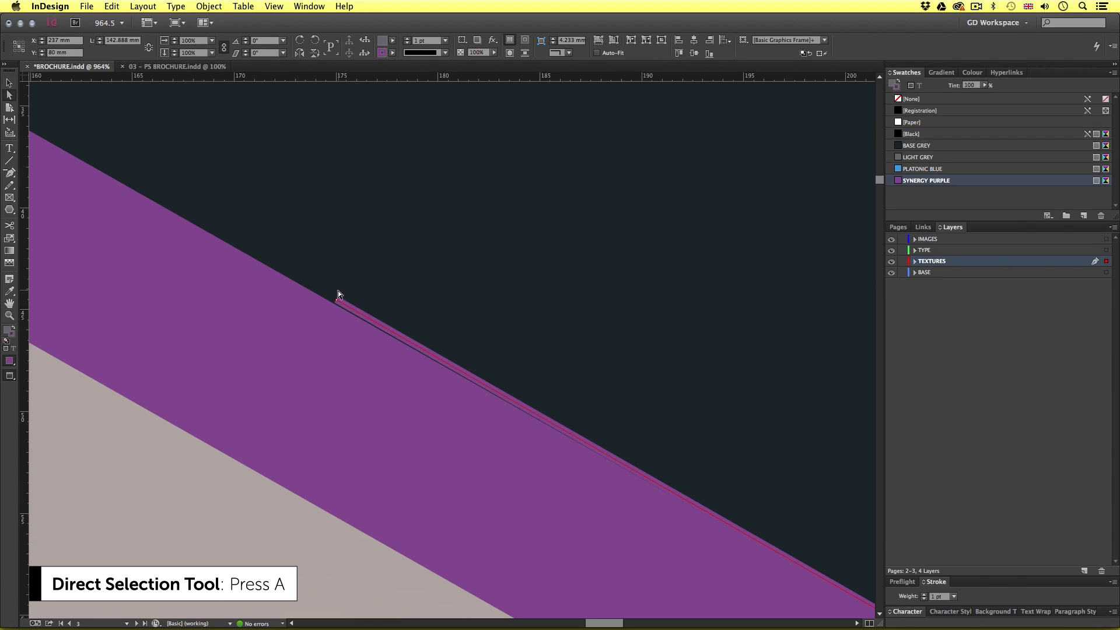
pyautogui.click(337, 300)
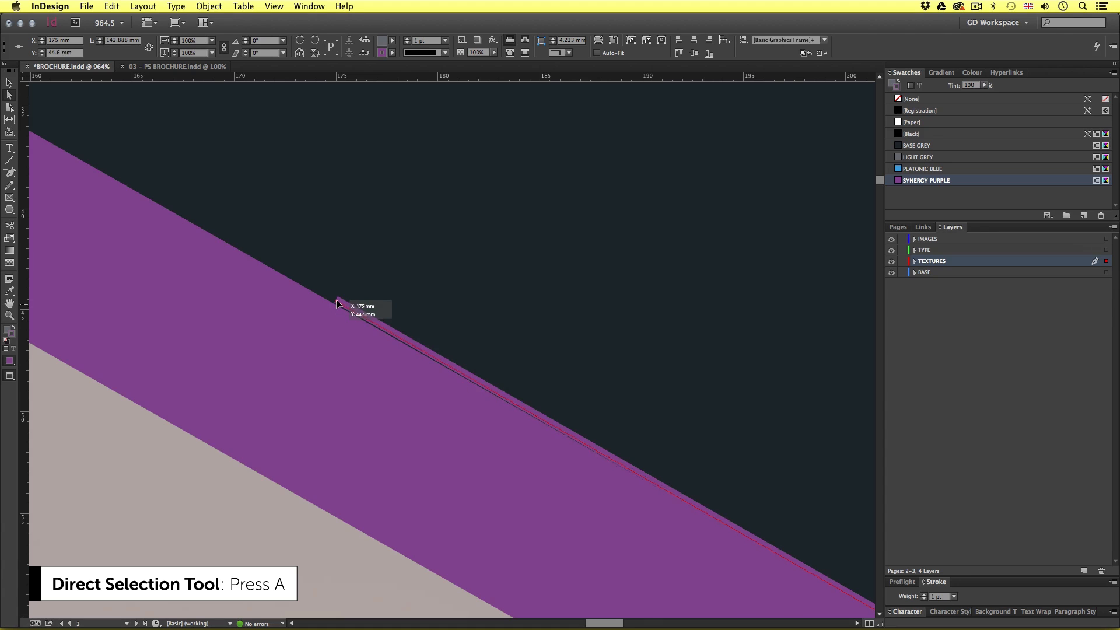
pyautogui.press('Up')
pyautogui.press('Down')
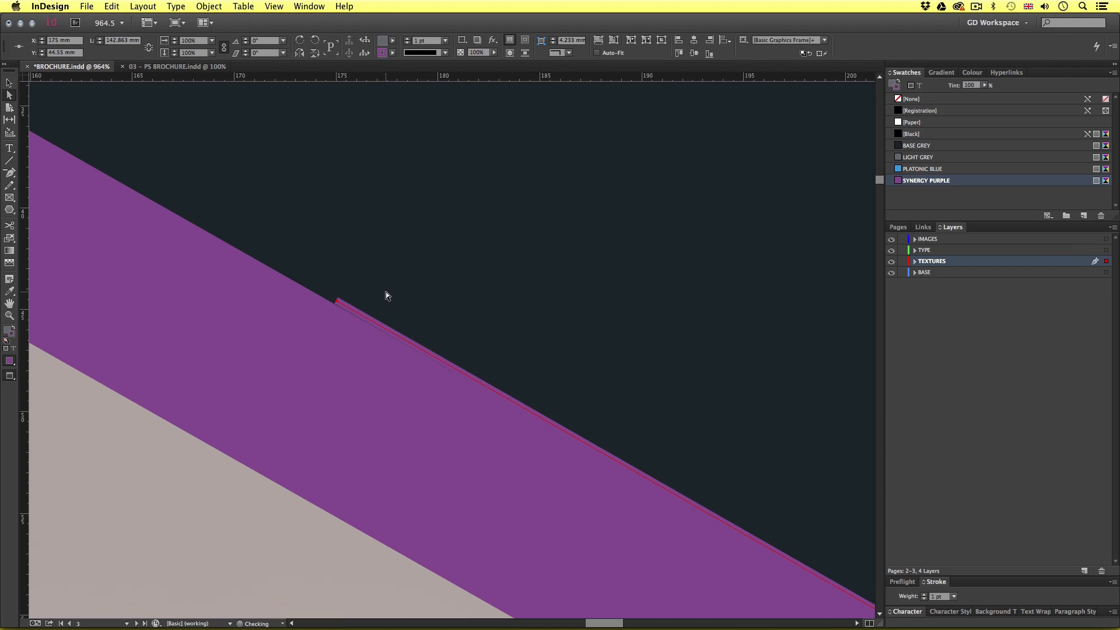
pyautogui.press('Down')
pyautogui.press('Down')
pyautogui.press('space')
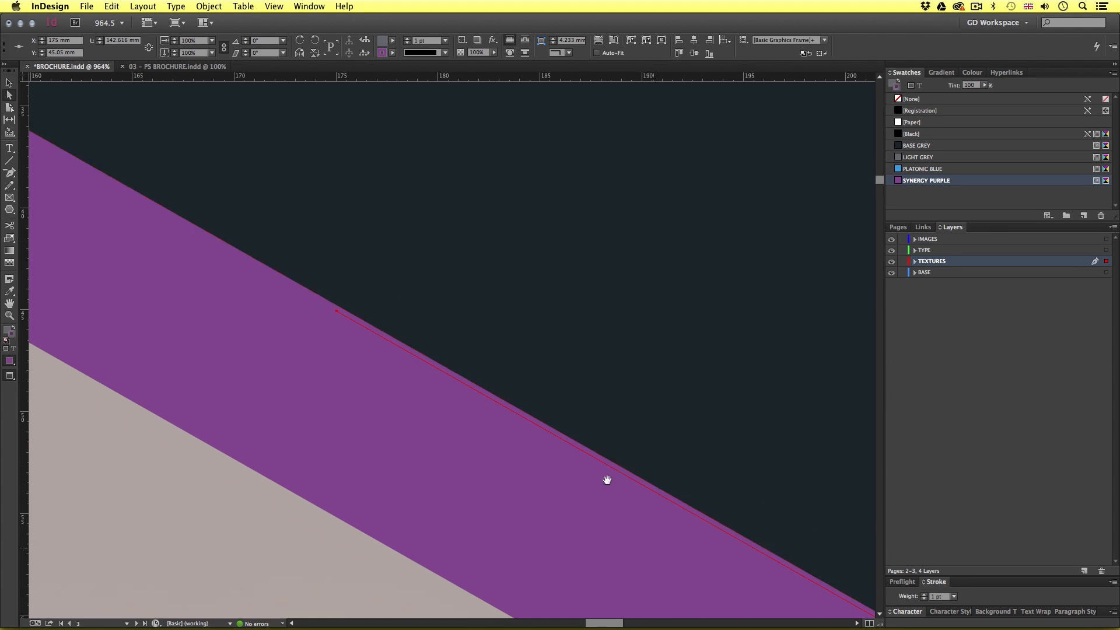
# Nudge the line's upper end point right to X 175.05 mm, check the line's alignment, return to 100% view, and deselect everything.
pyautogui.moveTo(604, 480); pyautogui.dragTo(828, 529)
pyautogui.moveTo(40, 82); pyautogui.dragTo(279, 252)
pyautogui.press('Right')
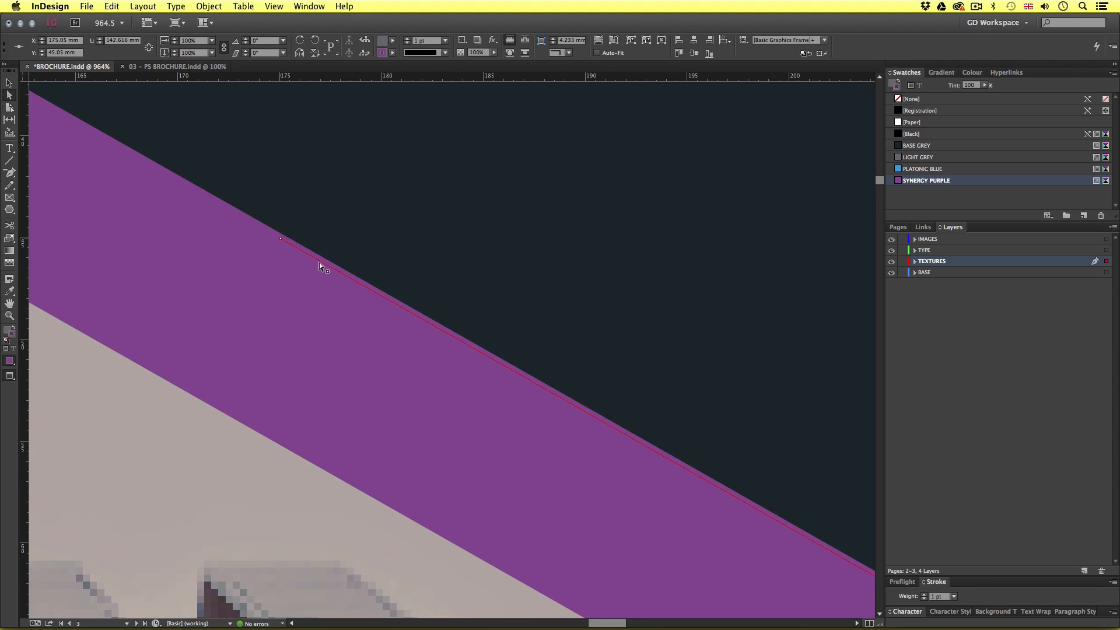
pyautogui.press('space')
pyautogui.moveTo(794, 613); pyautogui.dragTo(524, 435)
pyautogui.press('super+1')
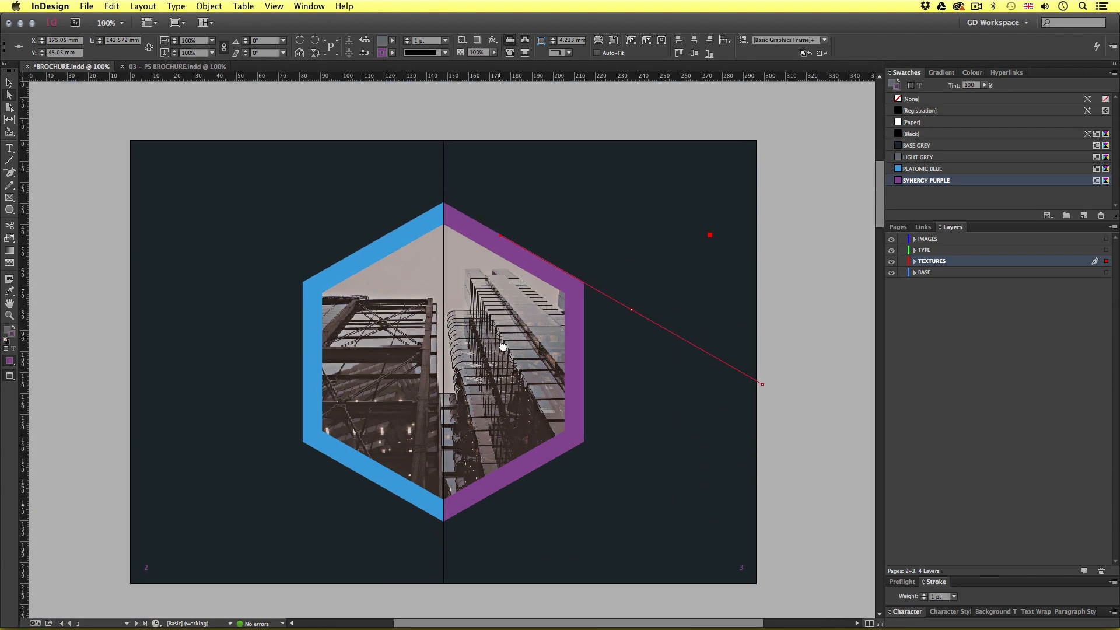
pyautogui.press('super+shift+a')
# Draw a line along the hexagon's lower-right edge down to page 2's bottom bleed, and stroke it in SYNERGY PURPLE.
pyautogui.keyDown('super'); pyautogui.click(487, 484); pyautogui.keyUp('super')
pyautogui.keyDown('super'); pyautogui.click(393, 315); pyautogui.keyUp('super')
pyautogui.press('w')
pyautogui.press('\\')
pyautogui.moveTo(642, 406)
pyautogui.mouseDown()
pyautogui.moveTo(355, 565)
pyautogui.moveTo(366, 564)
pyautogui.mouseUp()
pyautogui.moveTo(422, 322)
pyautogui.mouseDown()
pyautogui.moveTo(496, 403)
pyautogui.moveTo(377, 269)
pyautogui.mouseUp()
pyautogui.click(933, 180)
# Draw PLATONIC BLUE lines along the hexagon's lower-left edge to the outer bleed and along its upper-left edge up to the top bleed.
pyautogui.moveTo(372, 338)
pyautogui.mouseDown()
pyautogui.moveTo(510, 438)
pyautogui.moveTo(154, 235)
pyautogui.mouseUp()
pyautogui.scroll(10, 154, 235)
pyautogui.hscroll(6, 154, 235)
pyautogui.moveTo(398, 350)
pyautogui.mouseDown()
pyautogui.moveTo(582, 227)
pyautogui.moveTo(651, 216)
pyautogui.mouseUp()
pyautogui.press('super+equal')
pyautogui.press('super+equal')
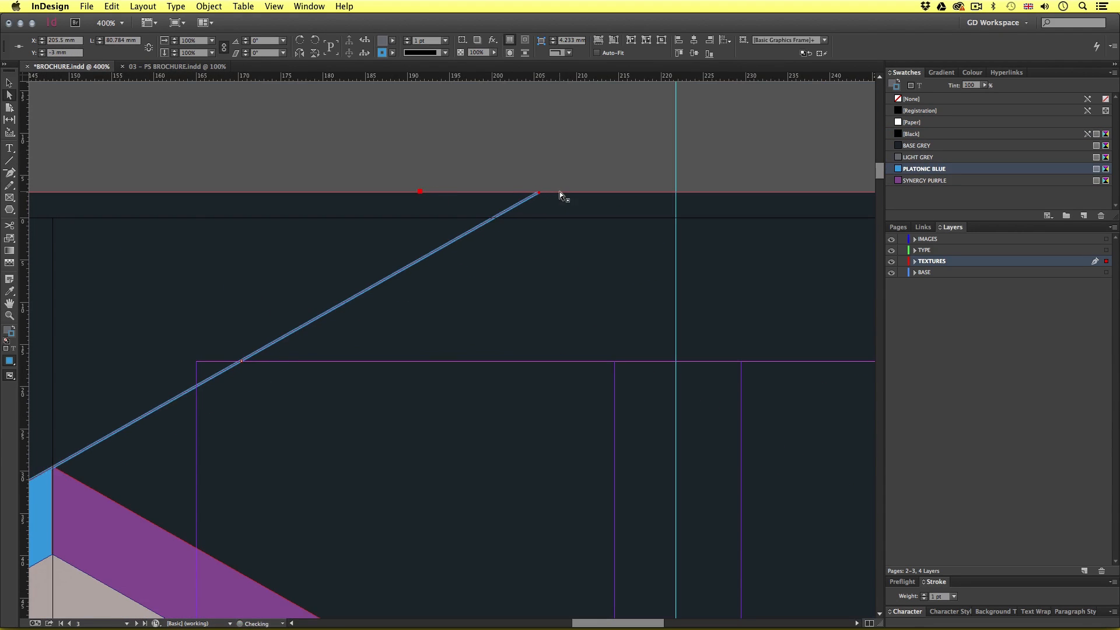
# Check the lines running from the lower half of the hexagon to the bleed, ending in Preview mode.
pyautogui.scroll(-10, 559, 191)
pyautogui.press('super+minus')
pyautogui.press('super+minus')
pyautogui.press('super+minus')
pyautogui.press('super+minus')
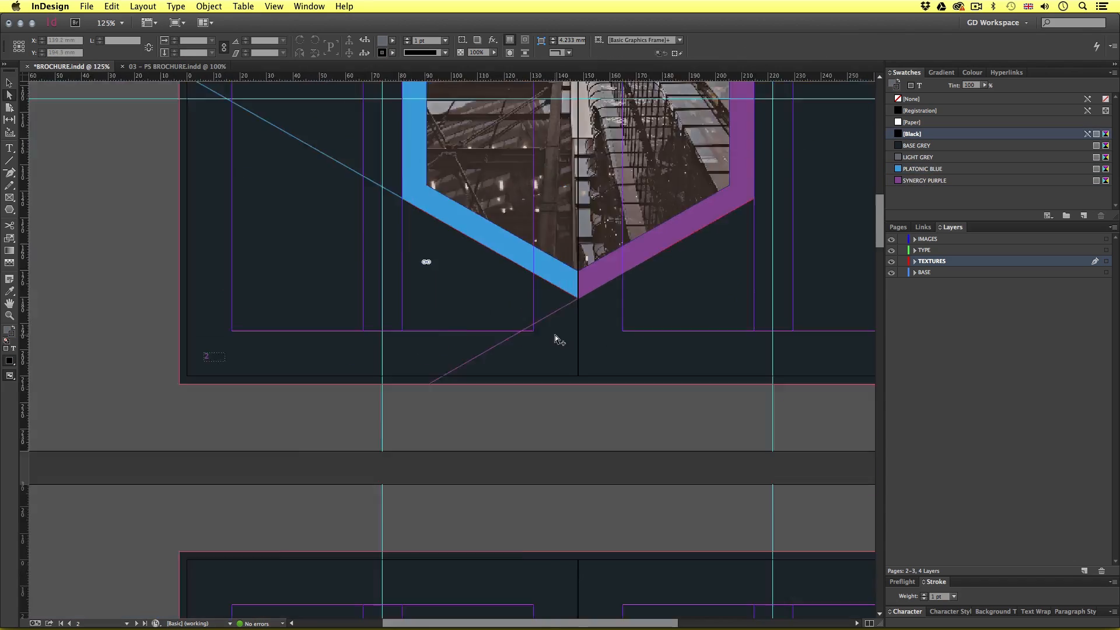
pyautogui.press('w')
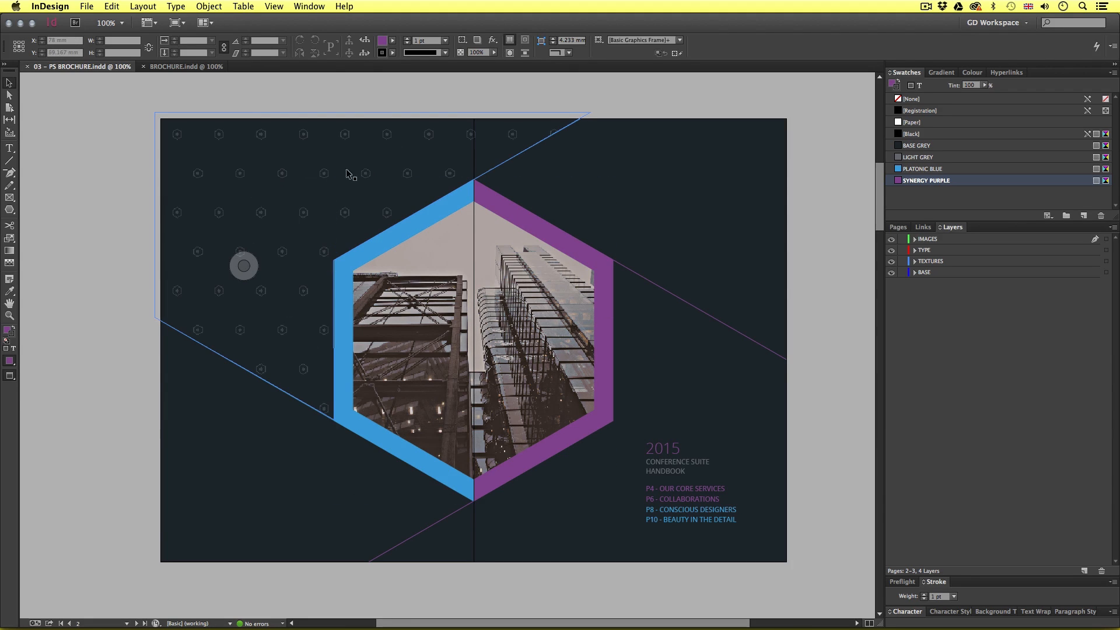
# In BROCHURE.indd, draw a closed Pen shape on the TEXTURES layer covering the spread's upper-left area beside the hexagon, about 216 × 148 mm.
pyautogui.click(187, 66)
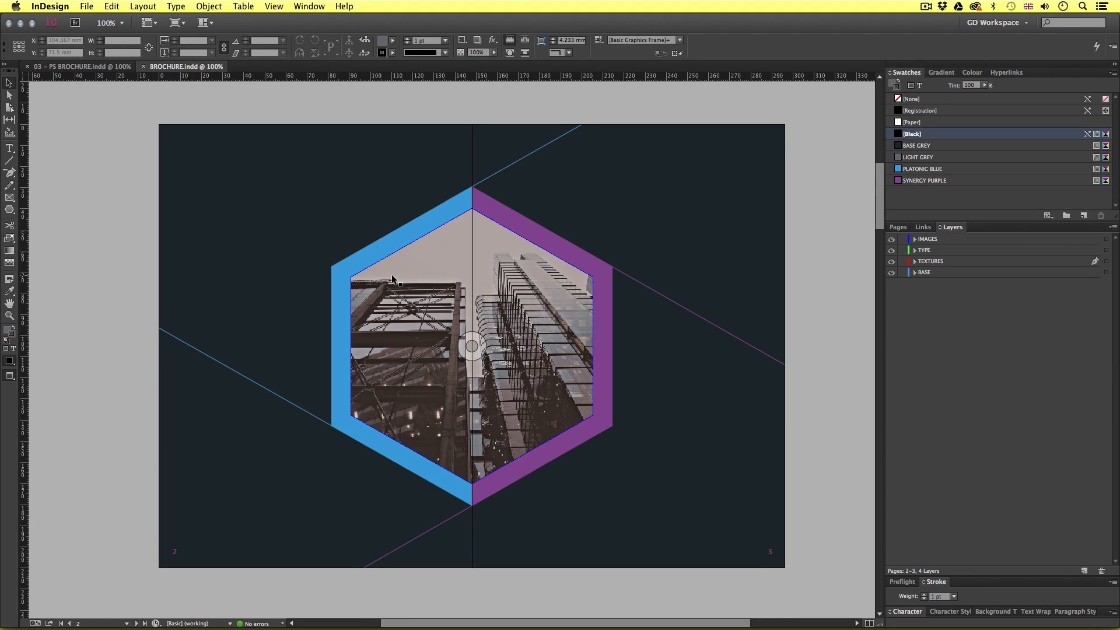
pyautogui.click(935, 264)
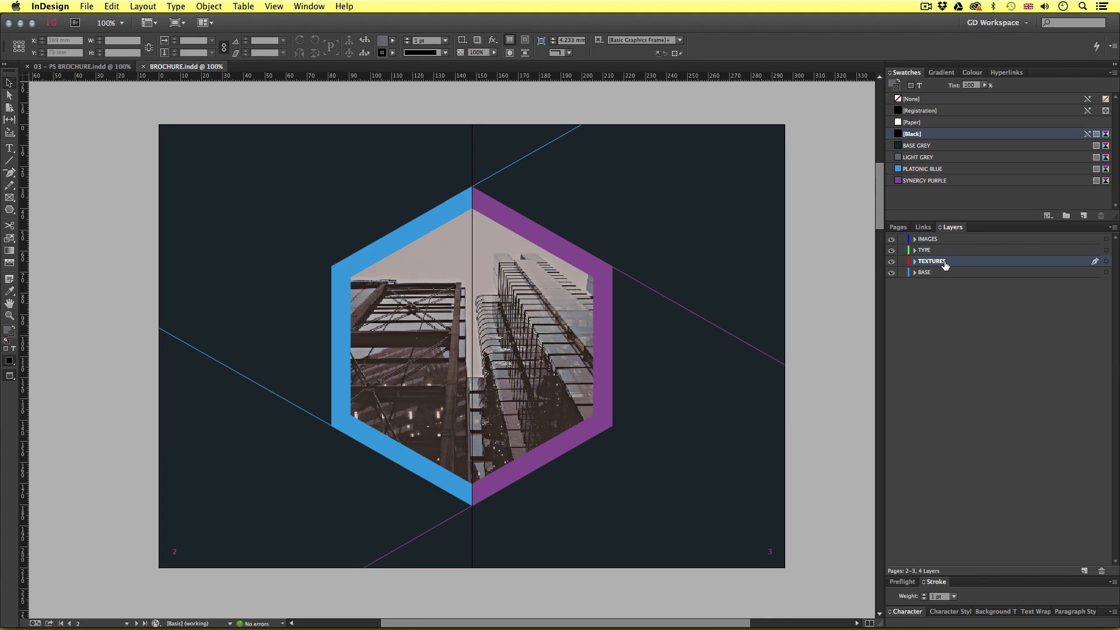
pyautogui.click(9, 173)
pyautogui.press('w')
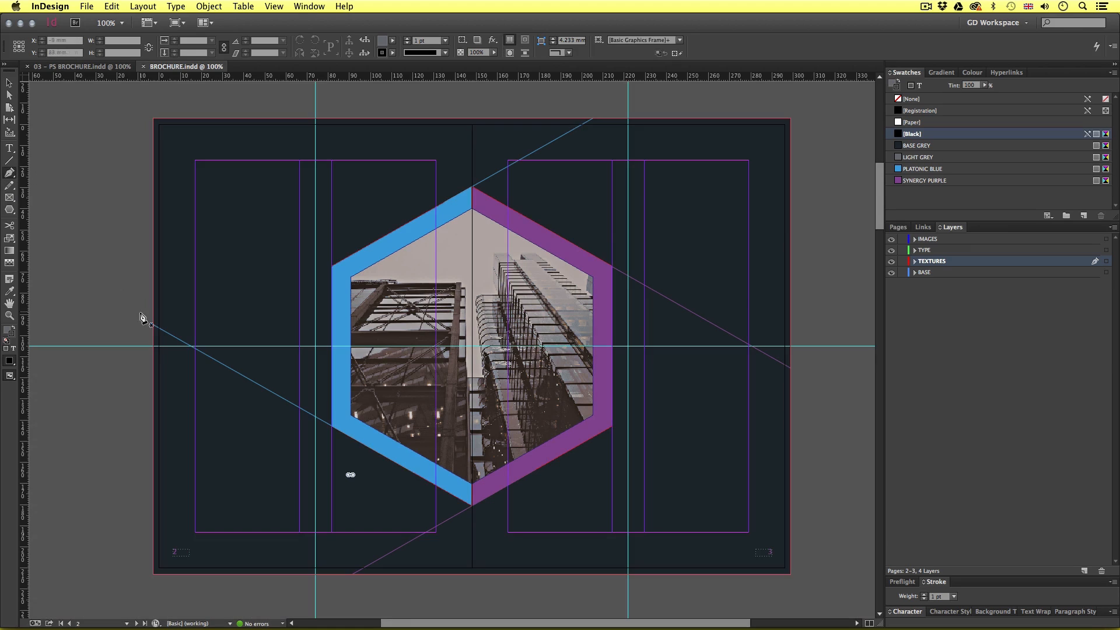
pyautogui.click(143, 318)
pyautogui.click(332, 426)
pyautogui.click(332, 266)
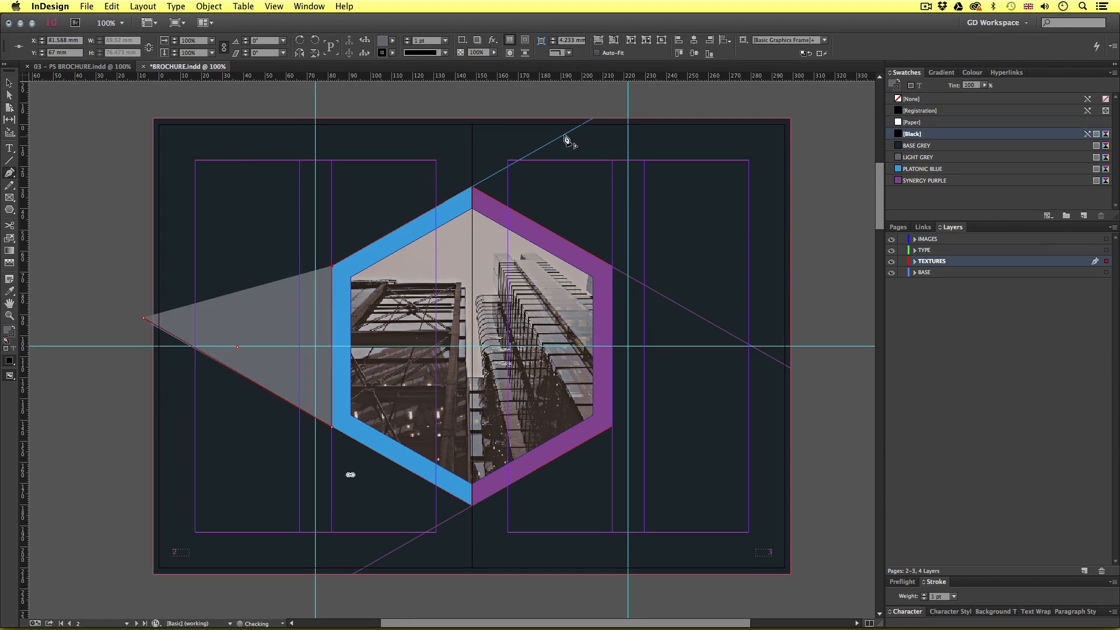
pyautogui.click(595, 116)
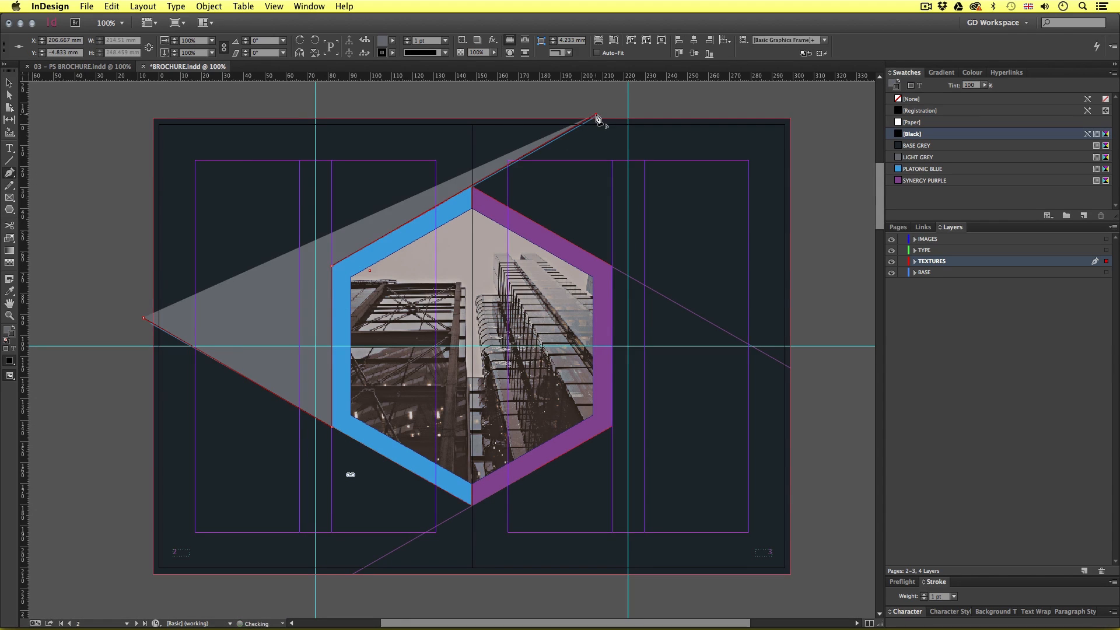
pyautogui.click(153, 119)
pyautogui.click(143, 318)
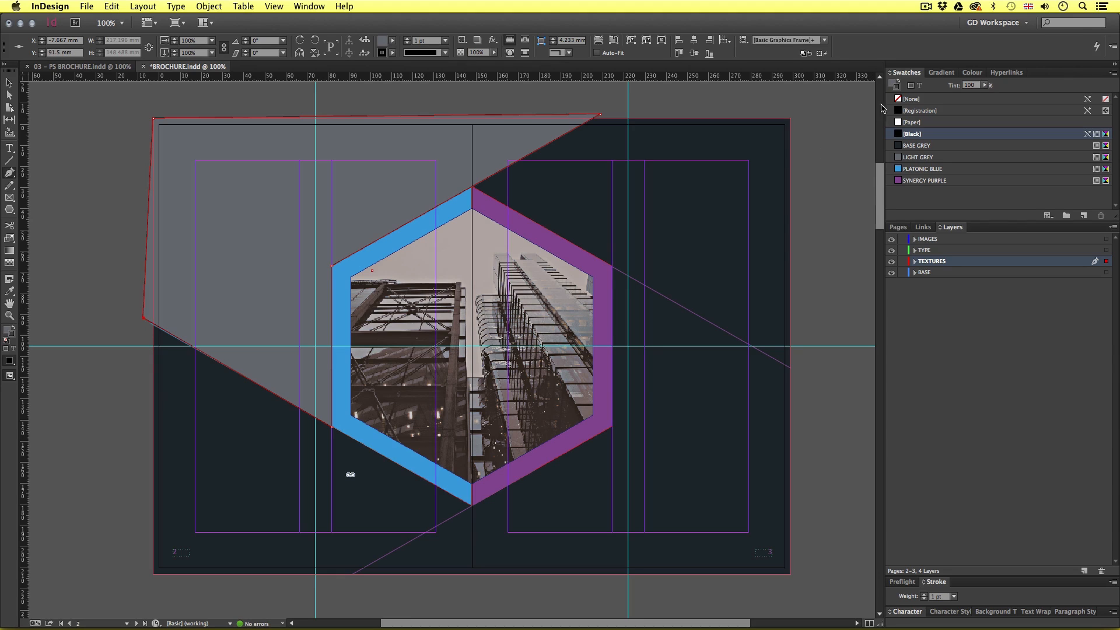
# Remove both the stroke and the fill from the new texture frame.
pyautogui.click(902, 99)
pyautogui.click(9, 330)
pyautogui.press('/')
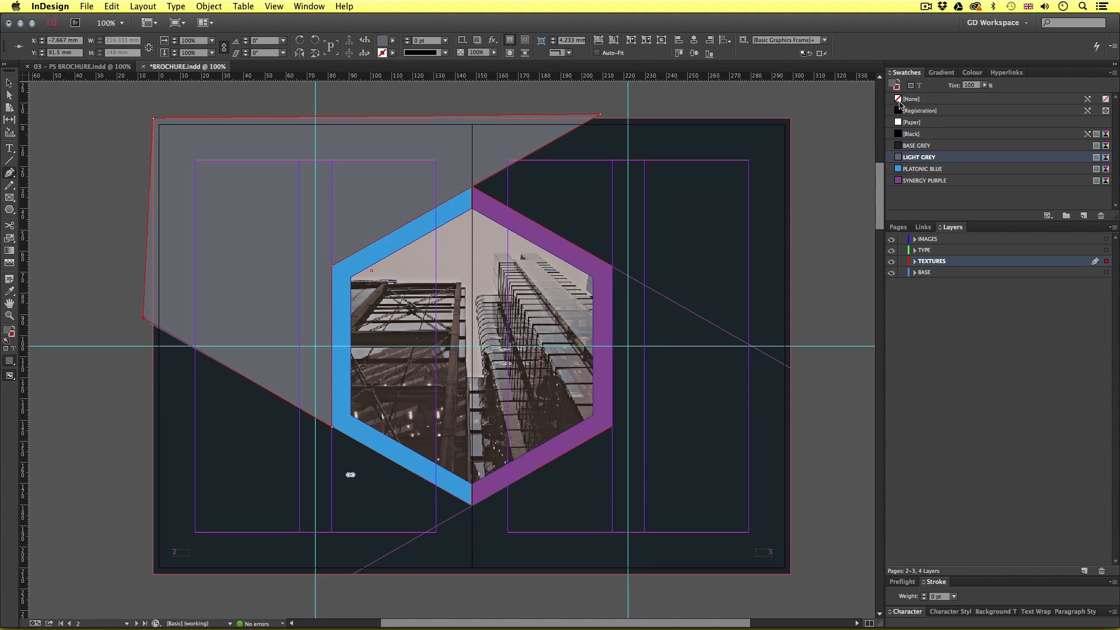
# Place grey_pattern_cmyk.ai from the AI assets folder of 05 - MY PROJECT into the empty texture frame.
pyautogui.press('super+d')
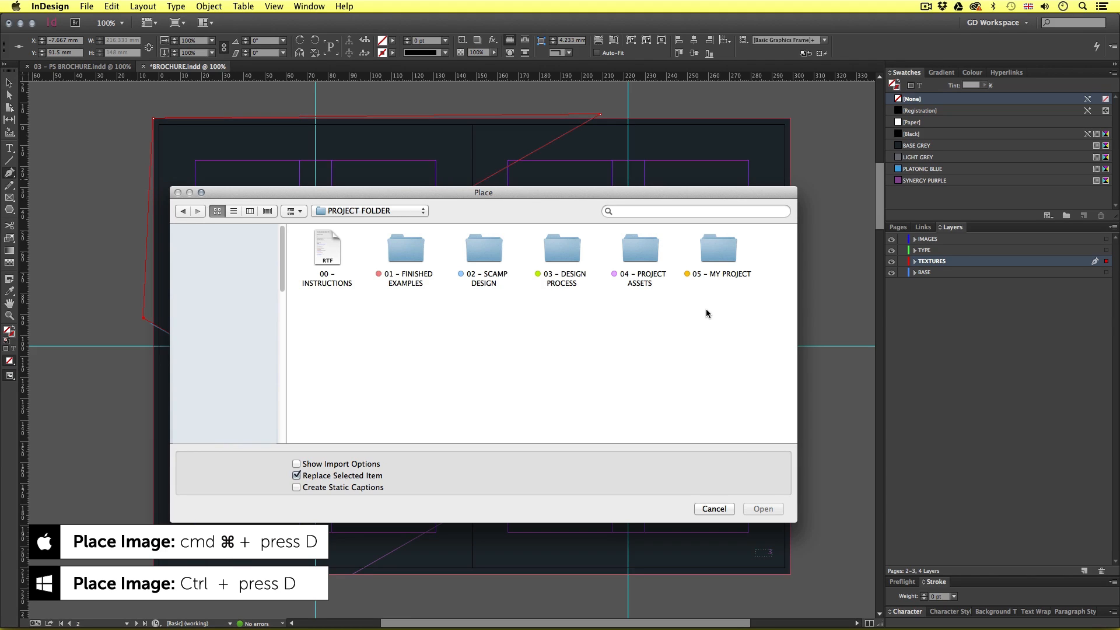
pyautogui.click(710, 265)
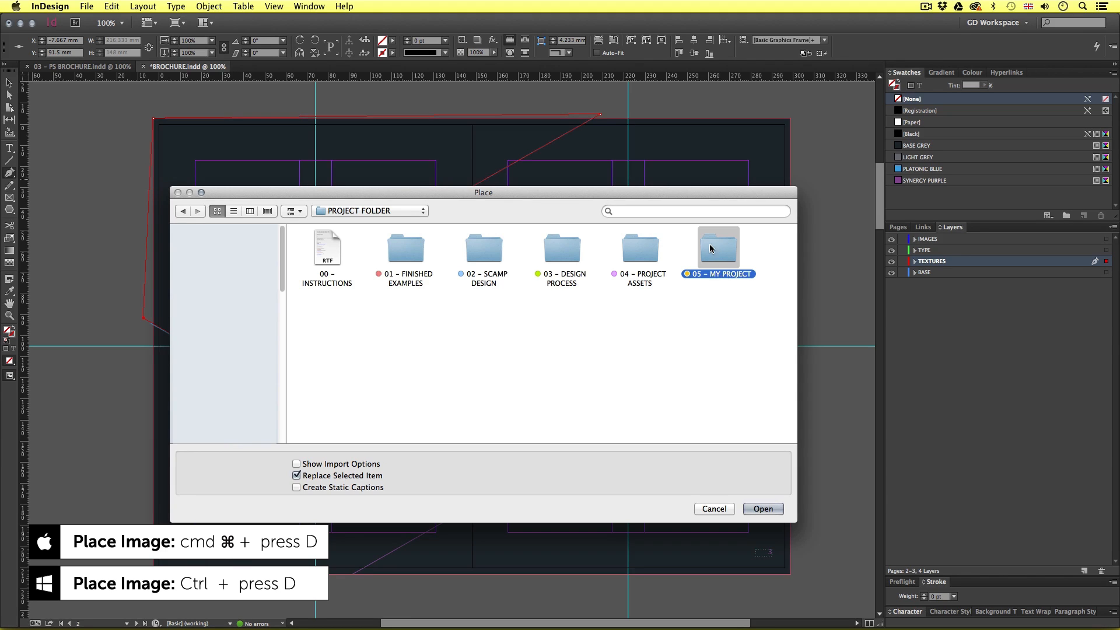
pyautogui.doubleClick(713, 251)
pyautogui.click(584, 250)
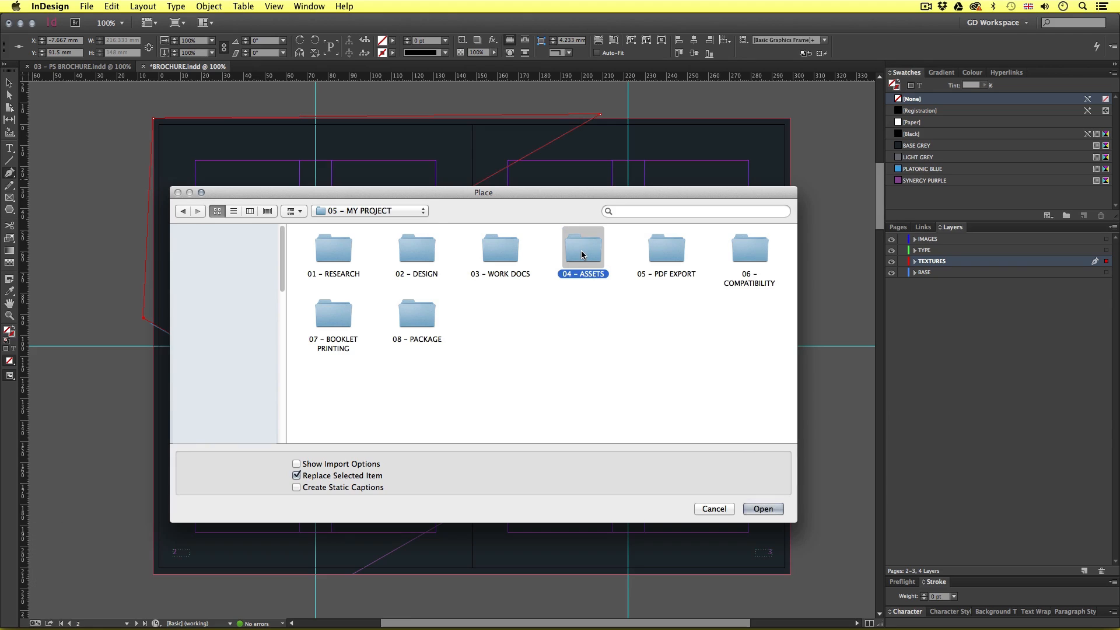
pyautogui.doubleClick(583, 260)
pyautogui.click(334, 252)
pyautogui.doubleClick(334, 252)
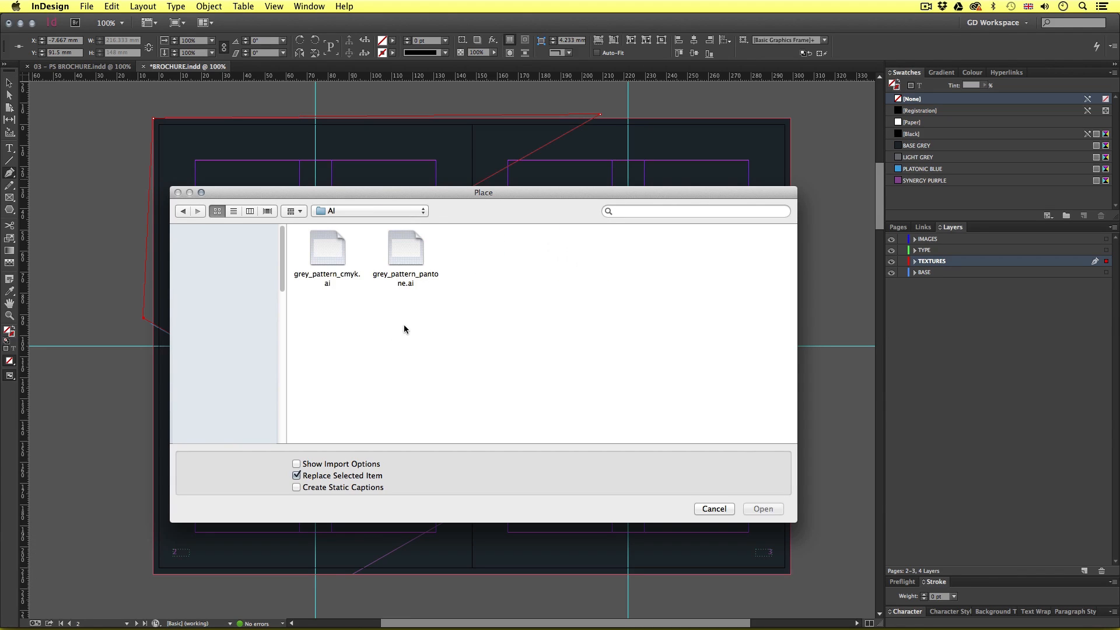
pyautogui.click(338, 257)
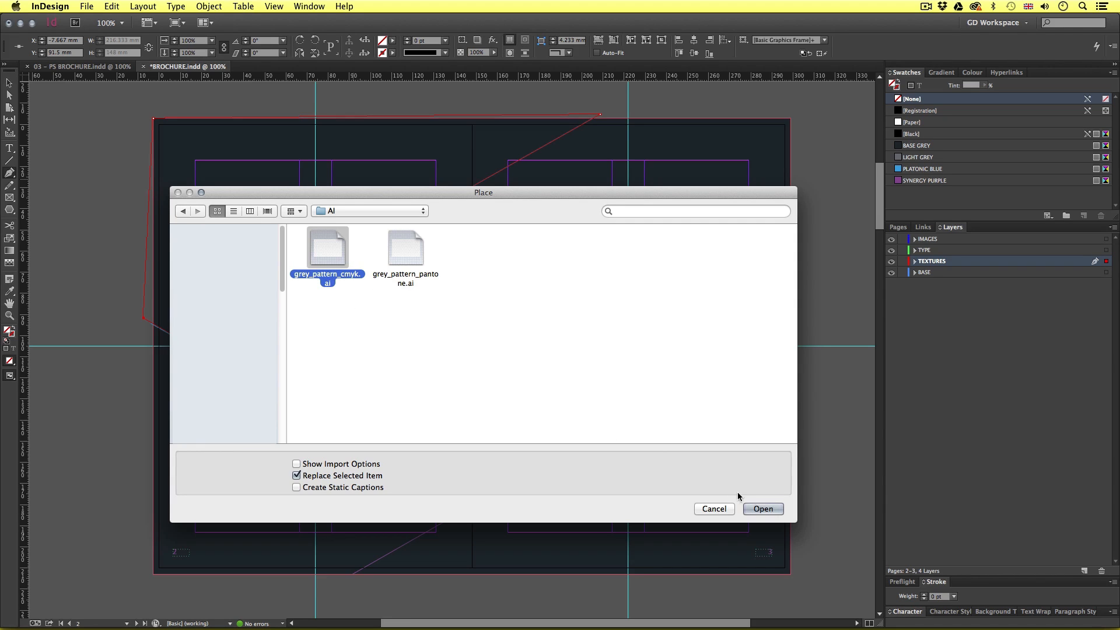
pyautogui.click(763, 509)
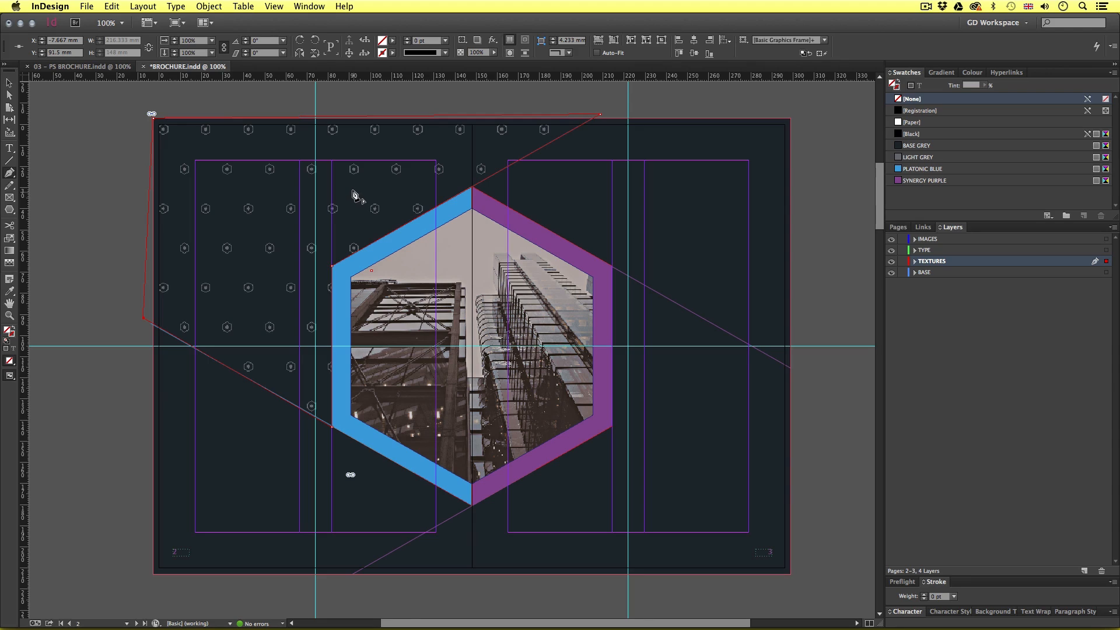
pyautogui.press('v')
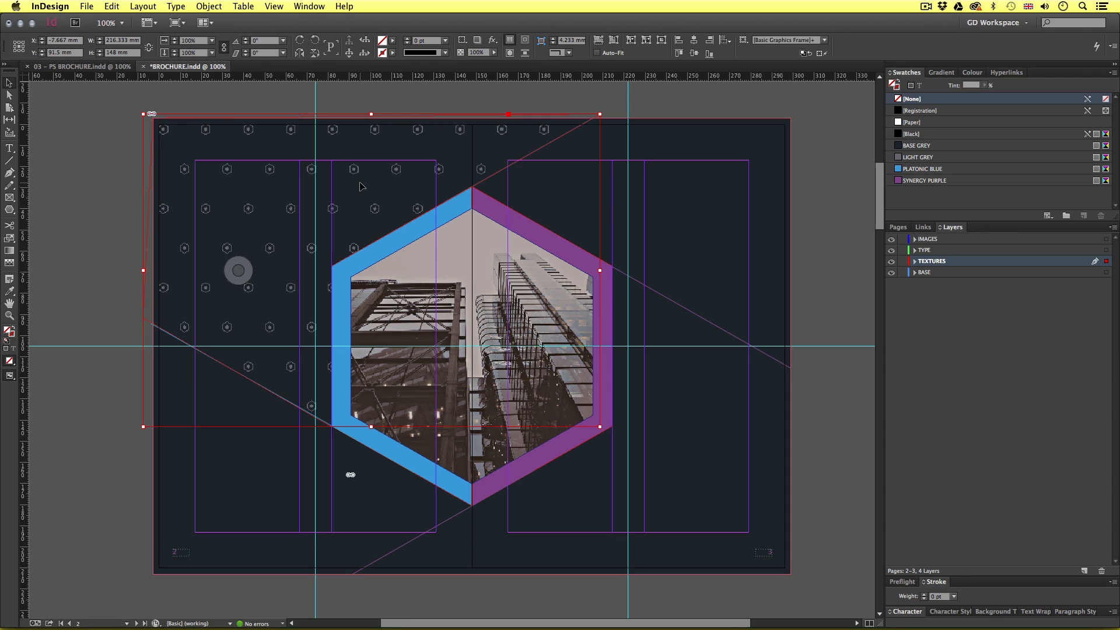
# Locate grey_pattern_cmyk.ai in the ASSETS folder of 01 - FINISHED EXAMPLES, leaving the Place dialog without importing it.
pyautogui.press('super+d')
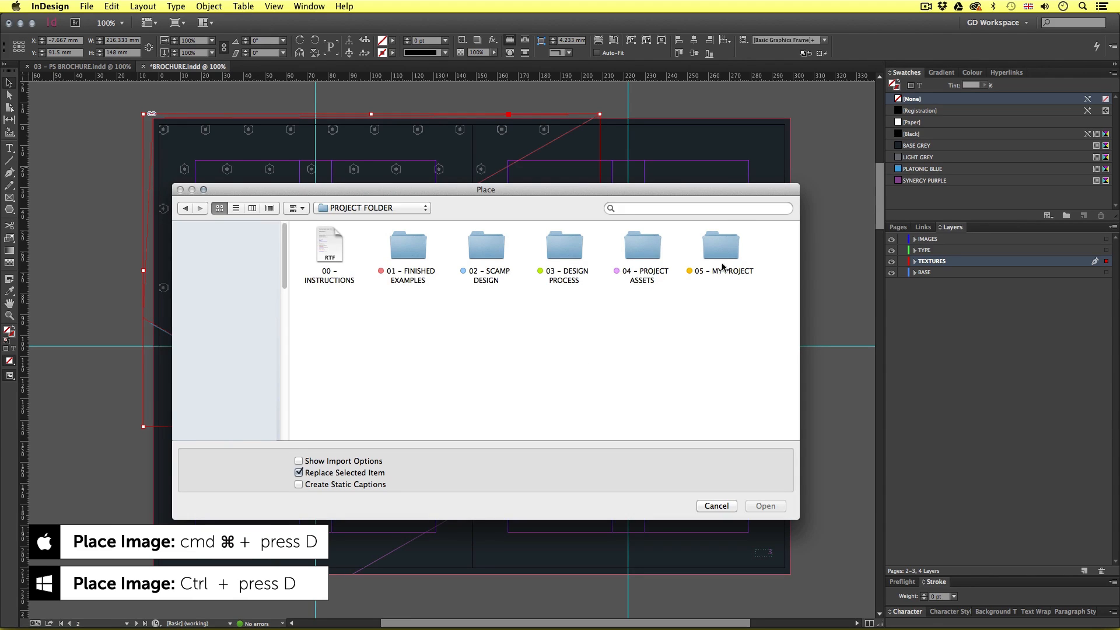
pyautogui.click(721, 245)
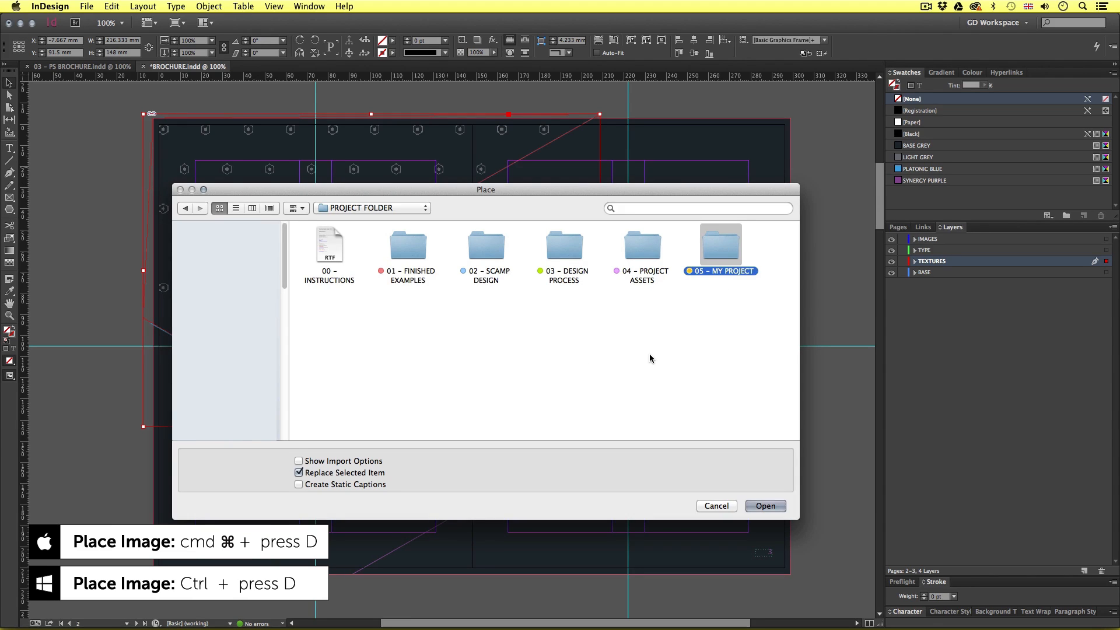
pyautogui.click(413, 254)
pyautogui.doubleClick(411, 248)
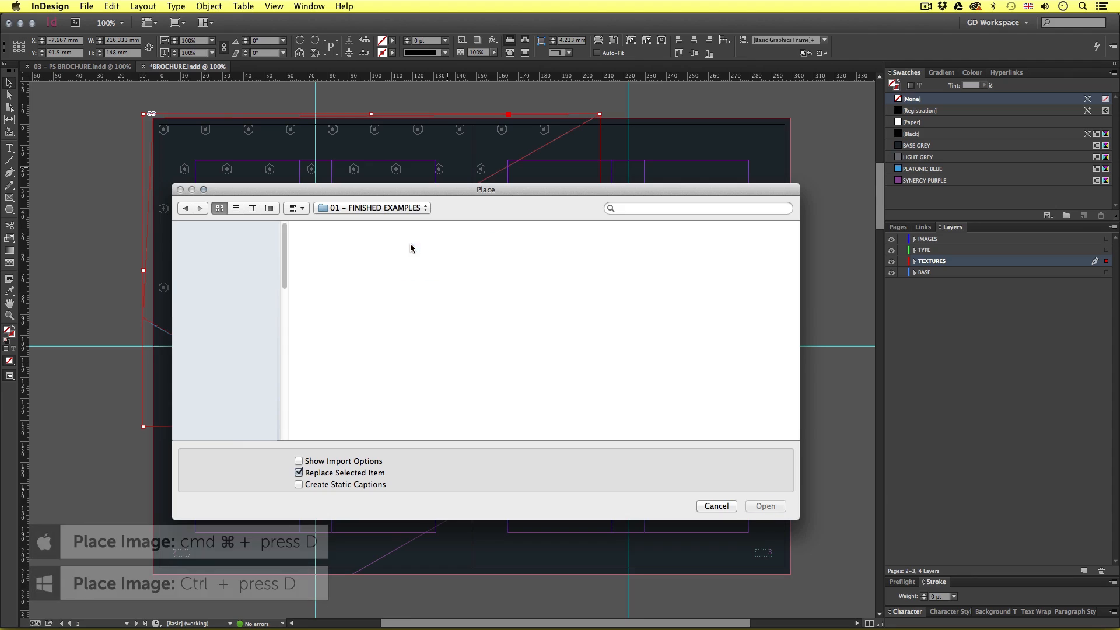
pyautogui.click(338, 254)
pyautogui.doubleClick(336, 253)
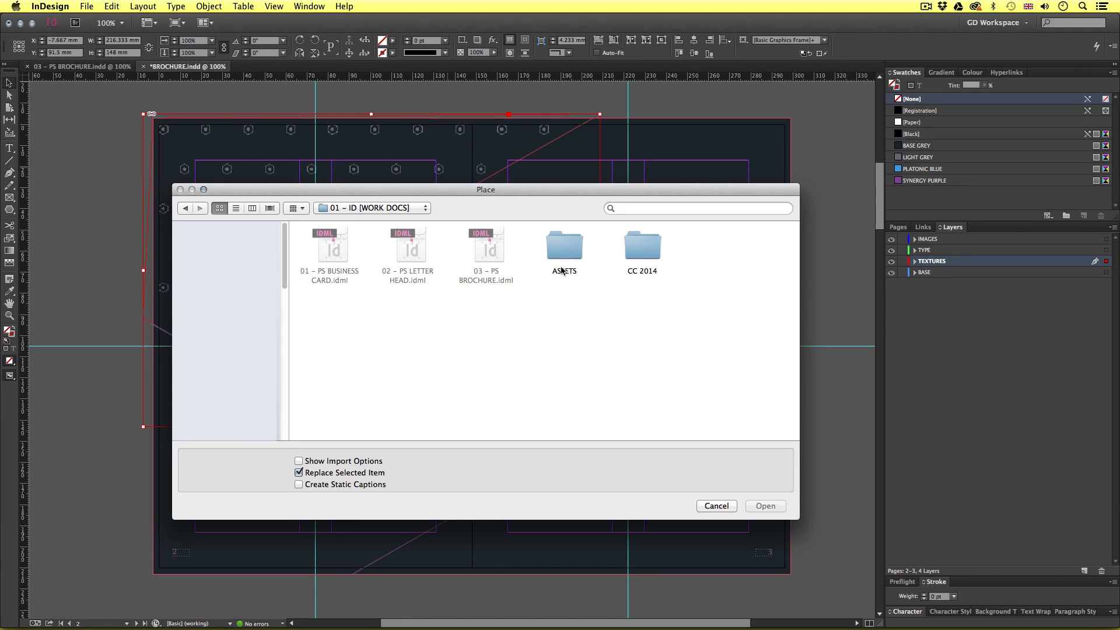
pyautogui.doubleClick(563, 260)
pyautogui.doubleClick(323, 253)
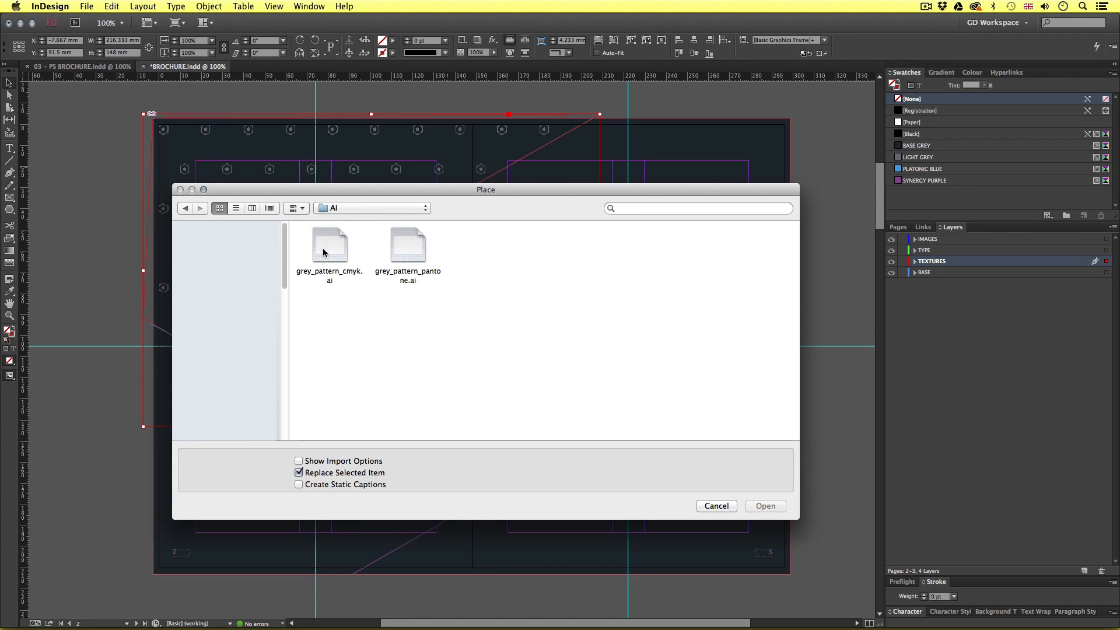
pyautogui.click(323, 253)
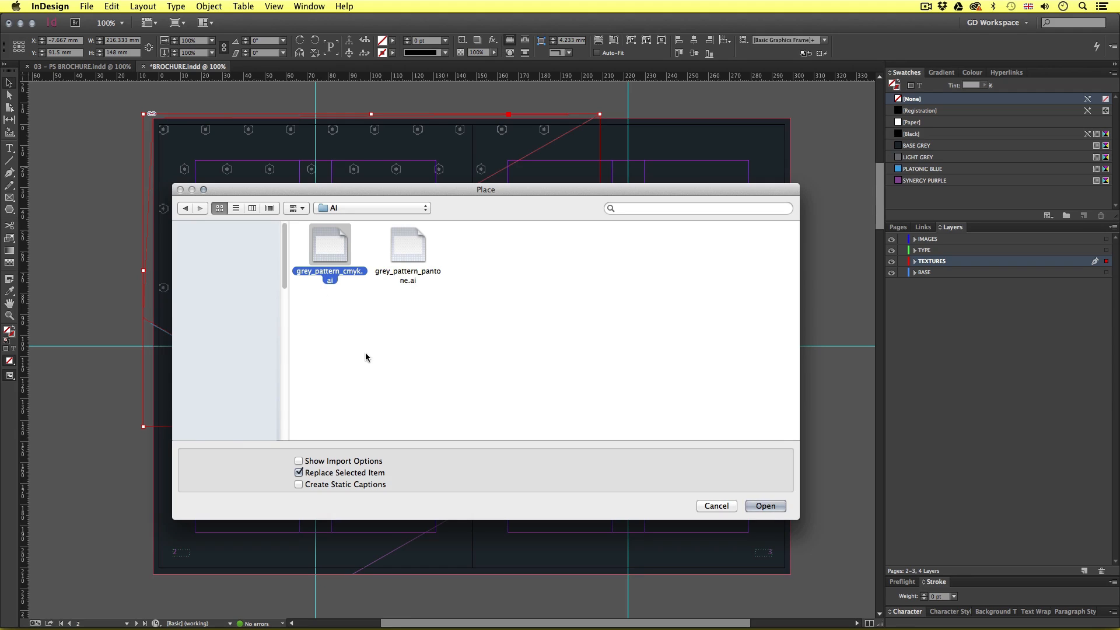
pyautogui.click(718, 508)
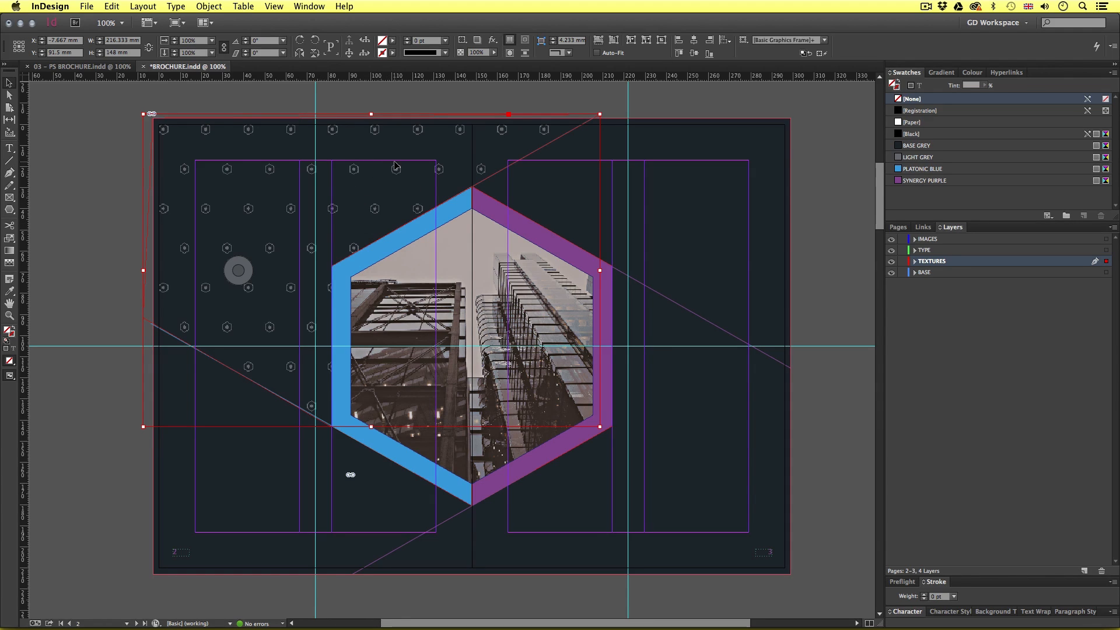
# In Preview mode, nudge the pattern artwork down and left inside its frame to X 97.917 mm, Y 80.25 mm, and deselect it.
pyautogui.press('w')
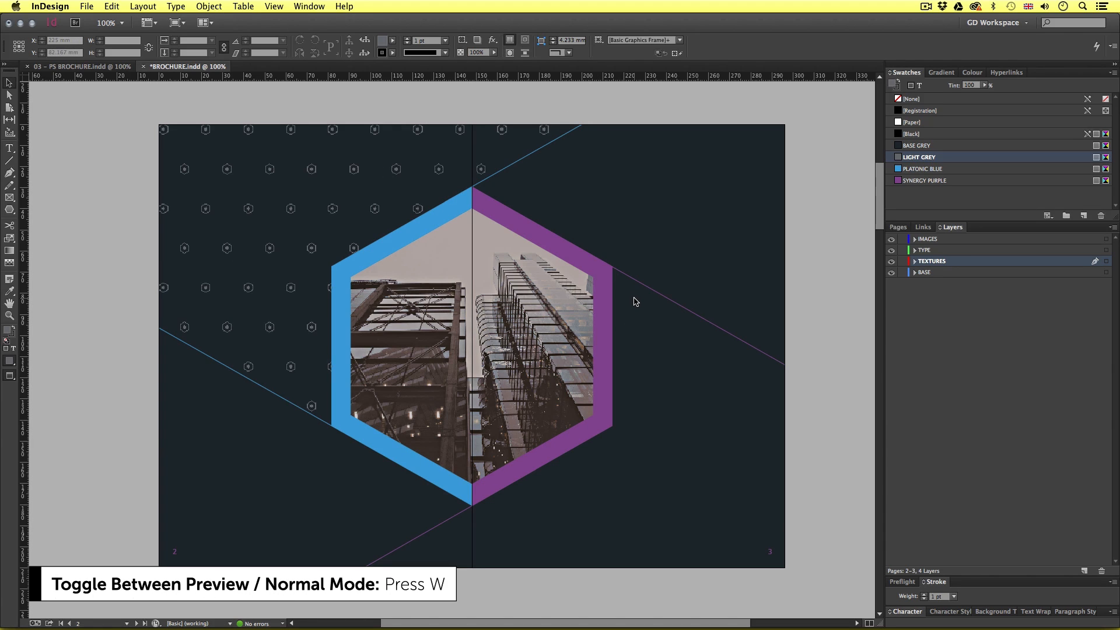
pyautogui.click(238, 270)
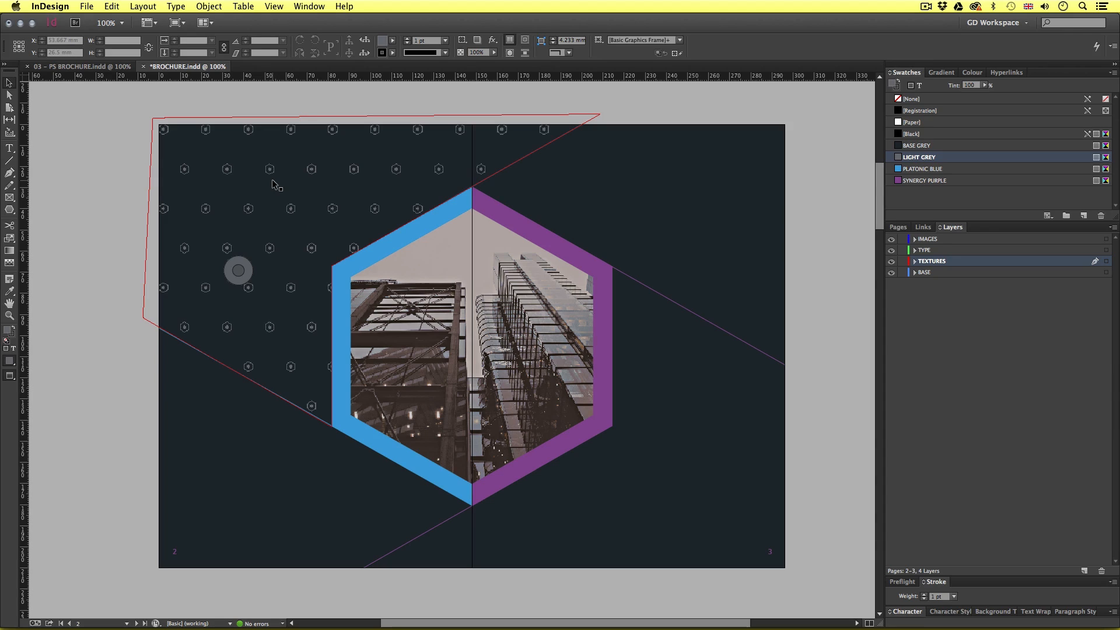
pyautogui.press('a')
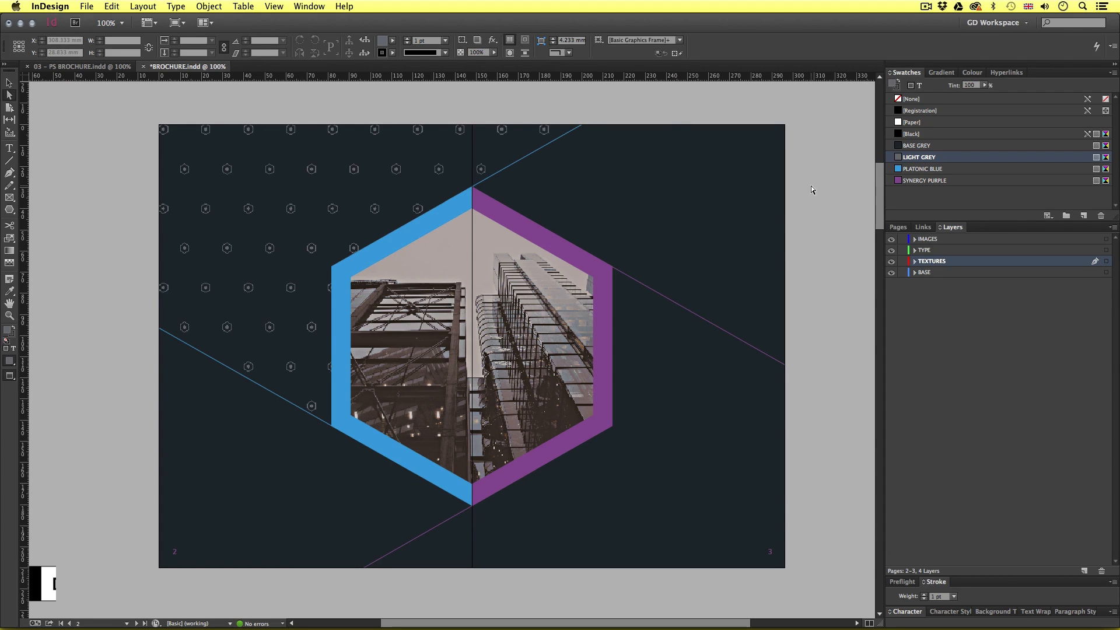
pyautogui.click(333, 183)
pyautogui.moveTo(333, 183); pyautogui.dragTo(381, 239)
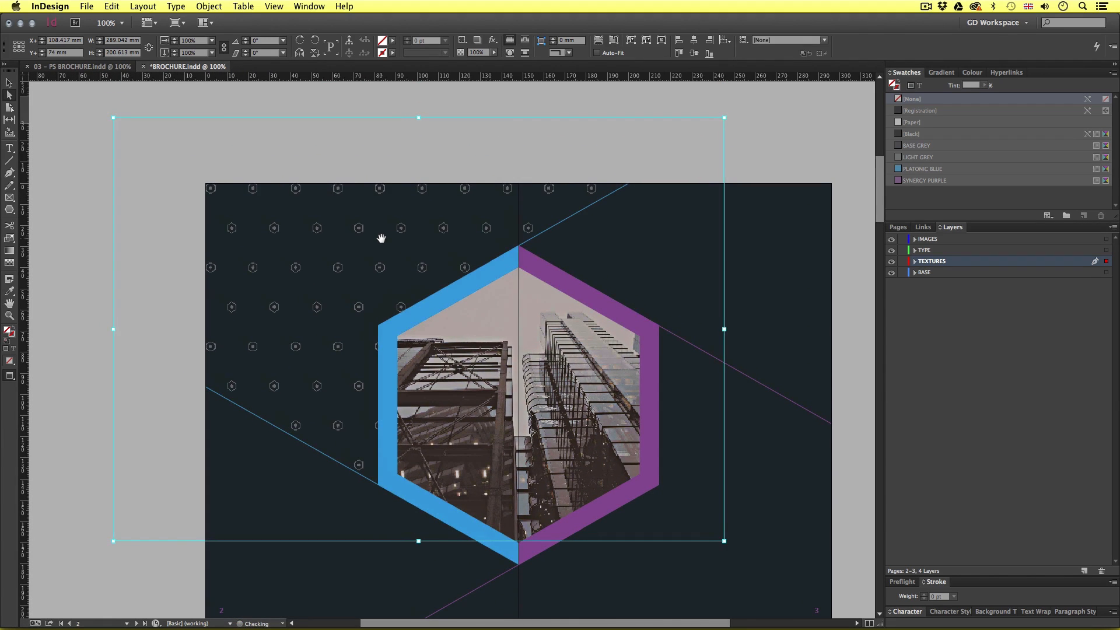
pyautogui.press('Down')
pyautogui.press('Down')
pyautogui.press('Down')
pyautogui.press('Down')
pyautogui.press('Down')
pyautogui.press('Left')
pyautogui.press('Left')
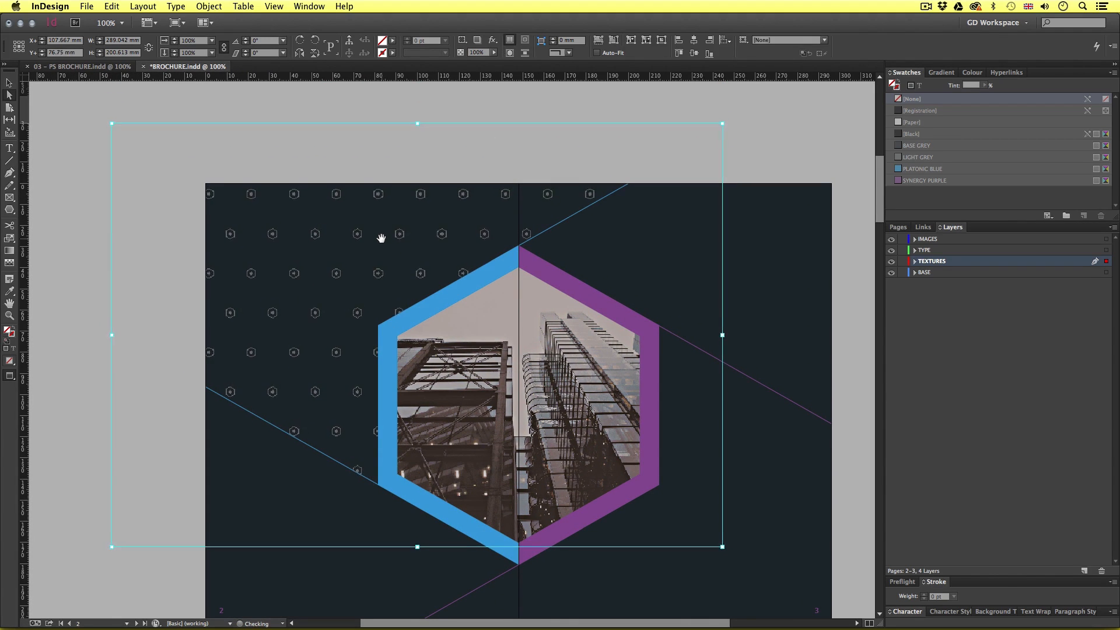
pyautogui.press('Down')
pyautogui.press('Down')
pyautogui.press('Down')
pyautogui.press('Down')
pyautogui.press('Left')
pyautogui.press('Left')
pyautogui.press('Left')
pyautogui.press('Left')
pyautogui.hotkey('shift', 'Down')
pyautogui.hotkey('shift', 'Left')
pyautogui.hotkey('shift', 'Left')
pyautogui.hotkey('shift', 'Left')
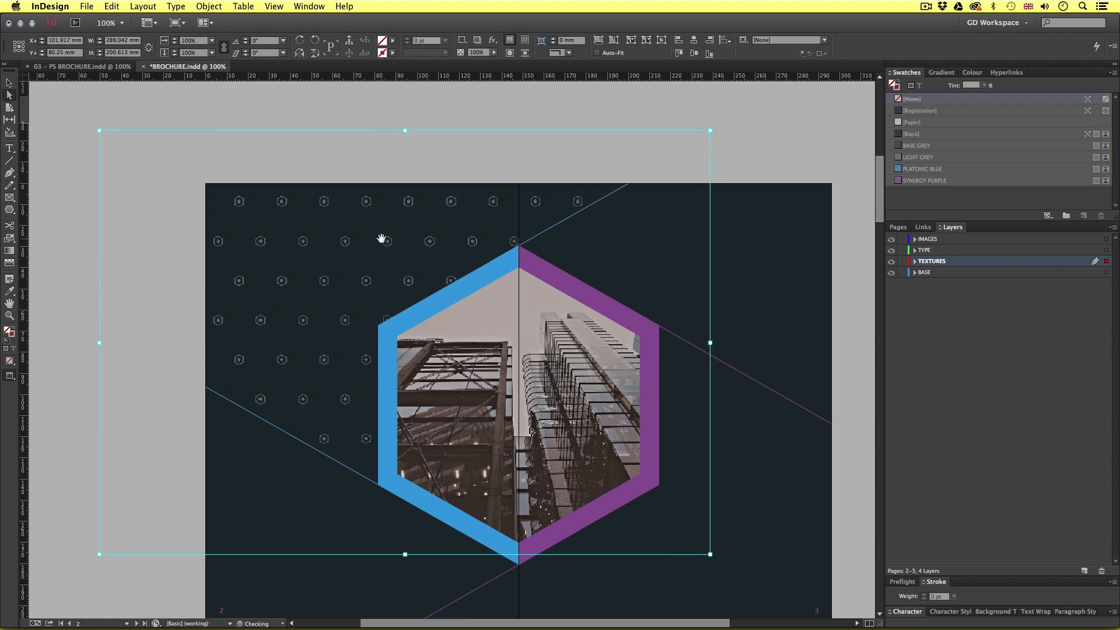
pyautogui.press('Left')
pyautogui.press('Left')
pyautogui.press('Left')
pyautogui.press('Left')
pyautogui.press('Left')
pyautogui.press('Left')
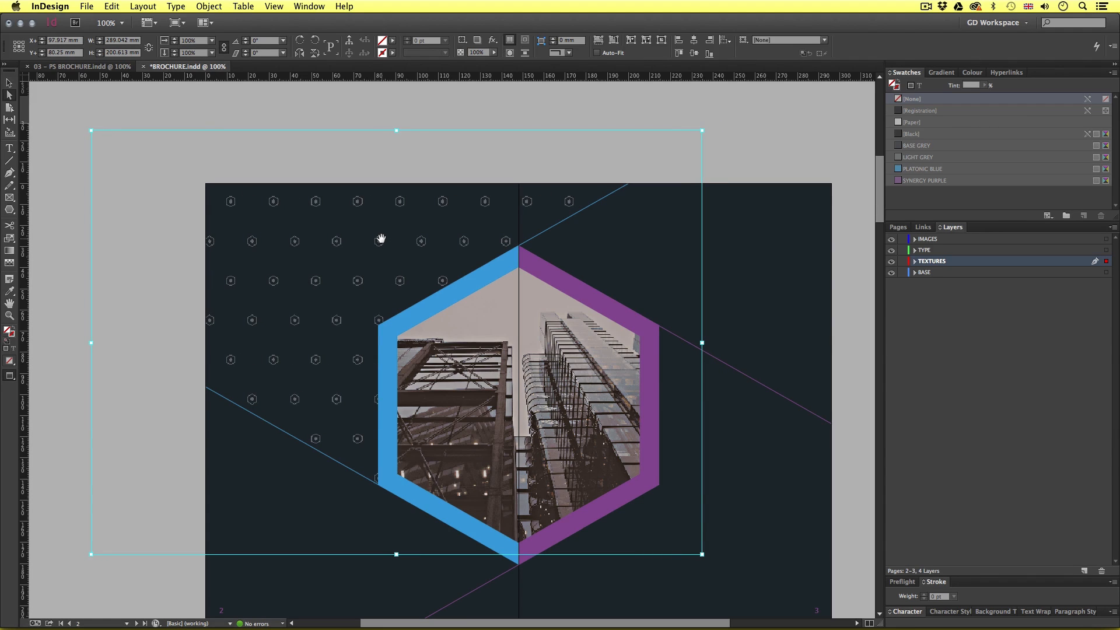
pyautogui.click(121, 99)
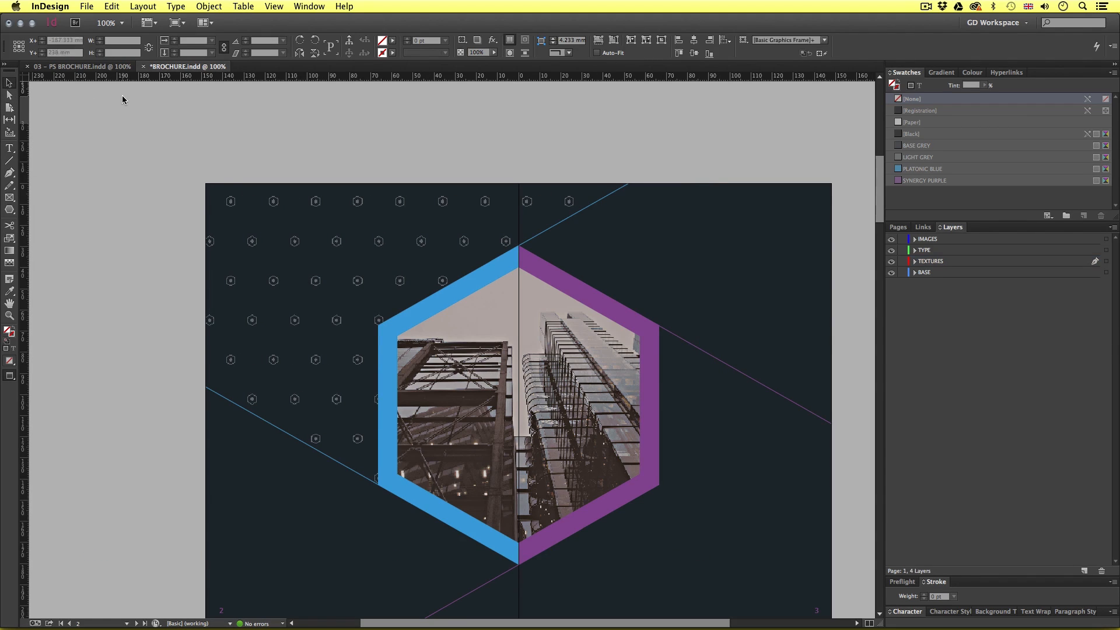
# Set the pattern frame's transparency to 50% opacity and deselect it.
pyautogui.moveTo(584, 425); pyautogui.dragTo(531, 375)
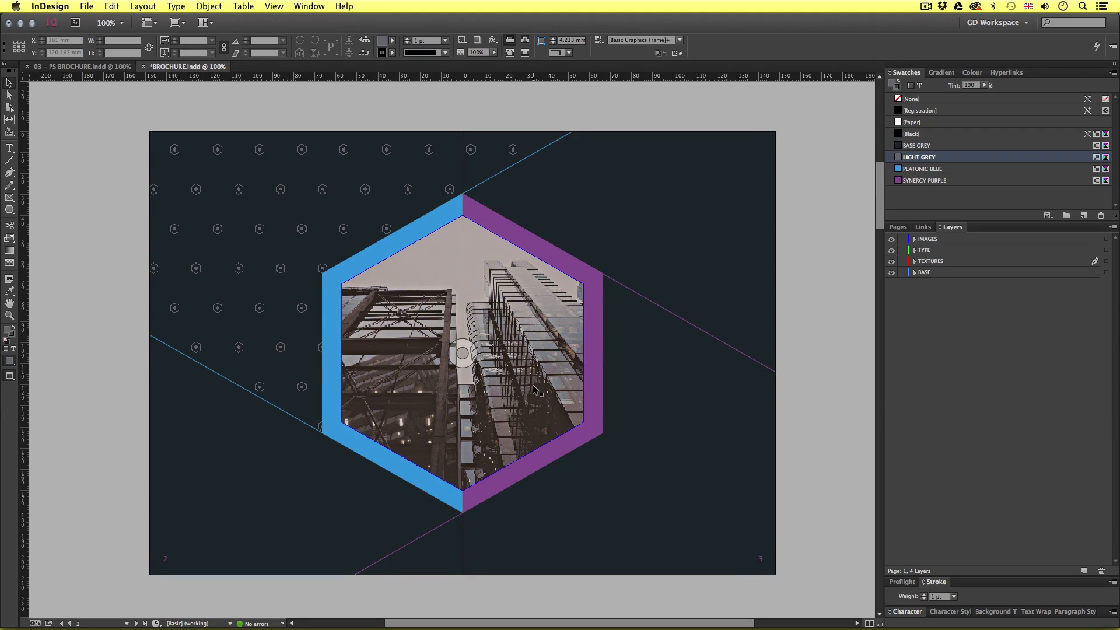
pyautogui.rightClick(310, 189)
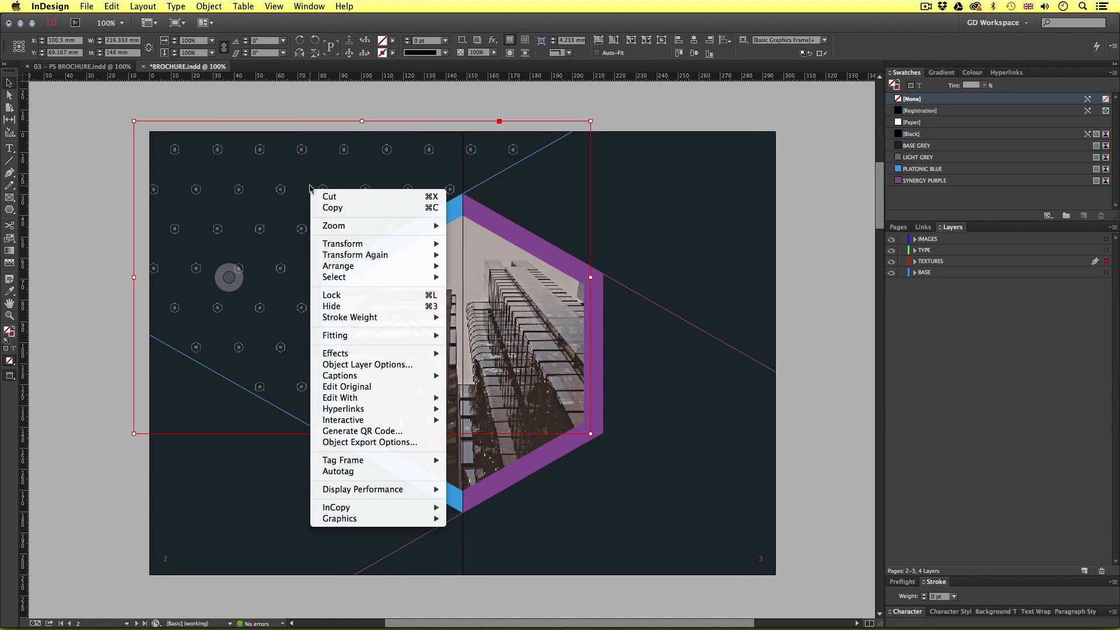
pyautogui.moveTo(382, 354)
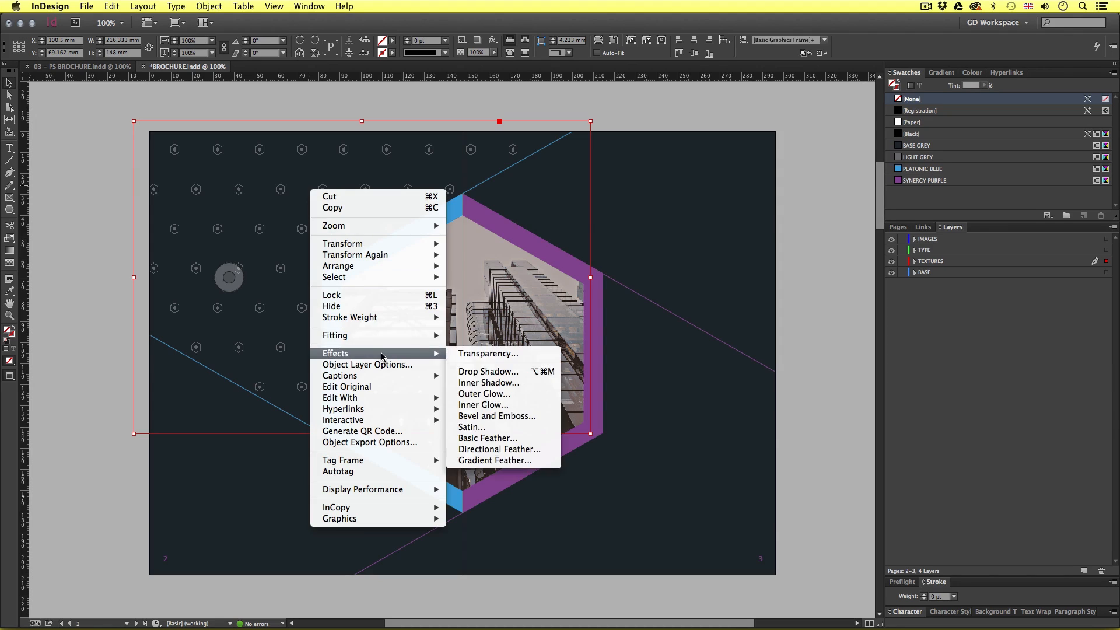
pyautogui.click(488, 354)
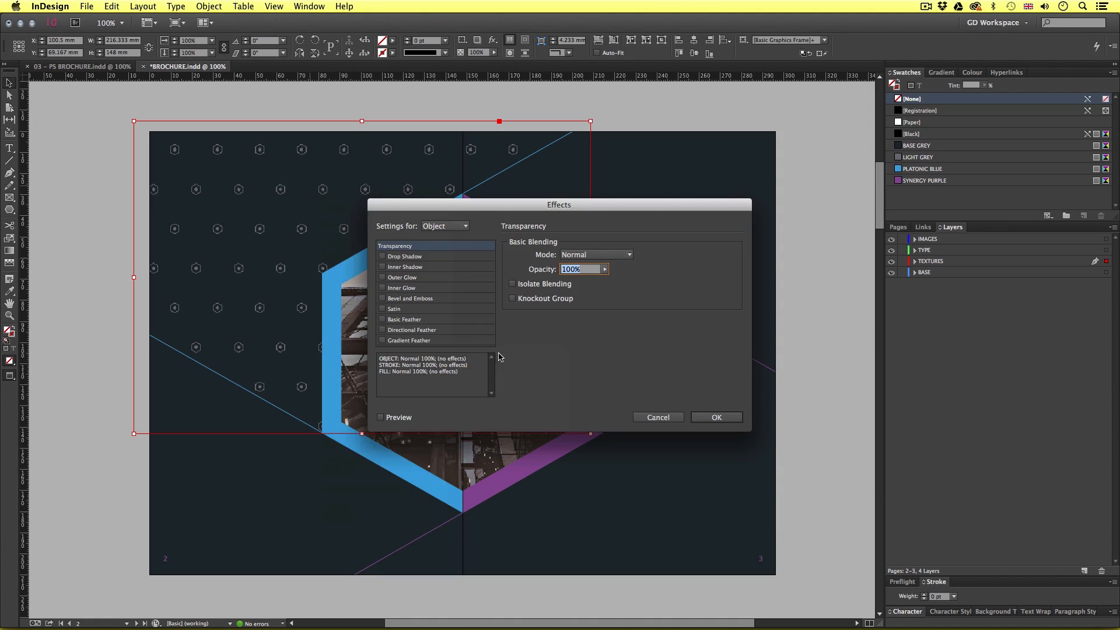
pyautogui.write('50')
pyautogui.click(729, 417)
pyautogui.click(812, 327)
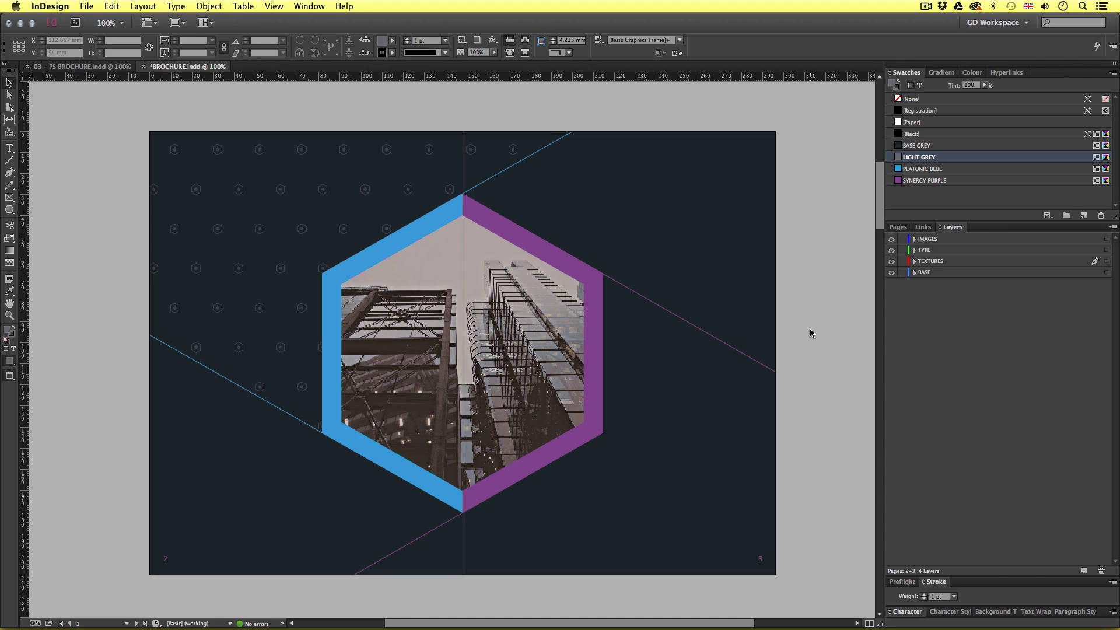
pyautogui.scroll(-4, 635, 340)
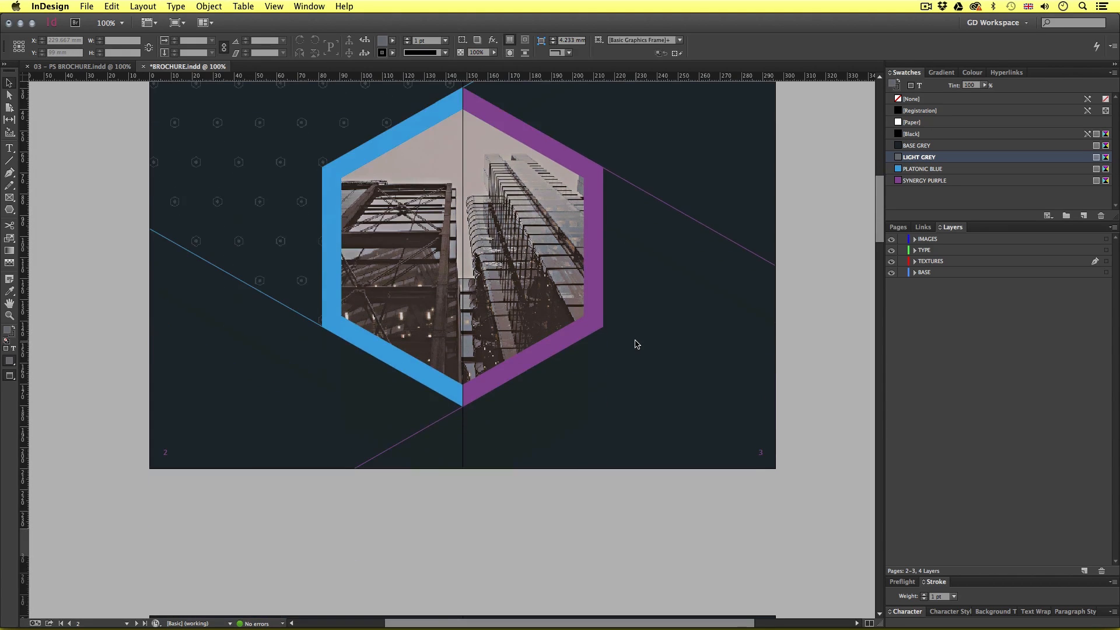
# Go to the empty pages 4–5 spread, switch to DESIGN PROCESS.pdf in Acrobat and examine the second chosen inside-spread sketch.
pyautogui.scroll(-15, 636, 343)
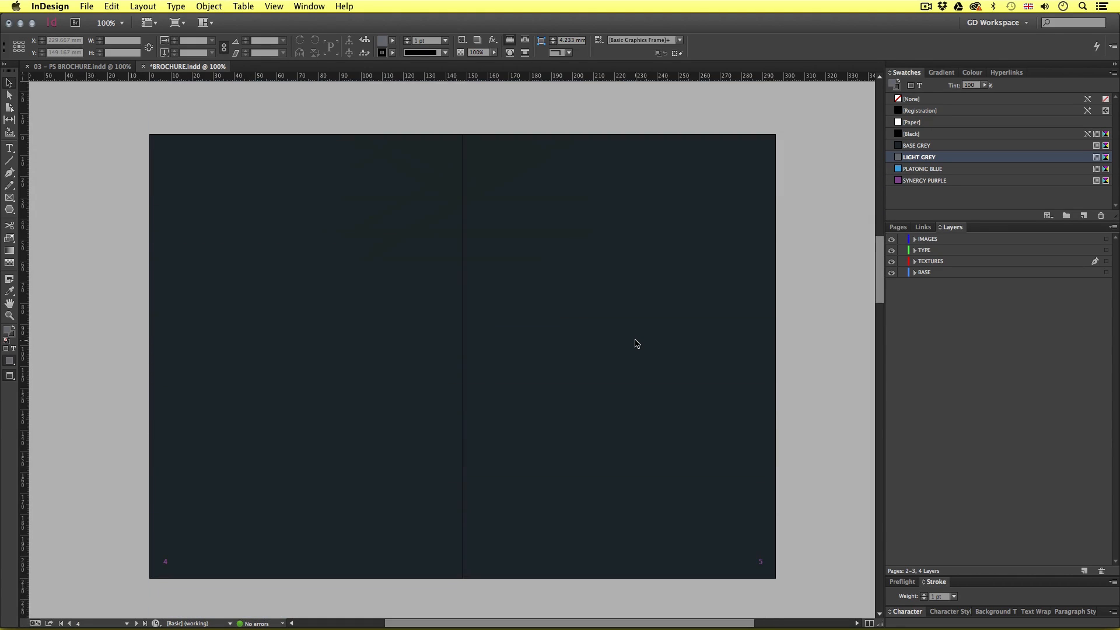
pyautogui.scroll(-1, 636, 343)
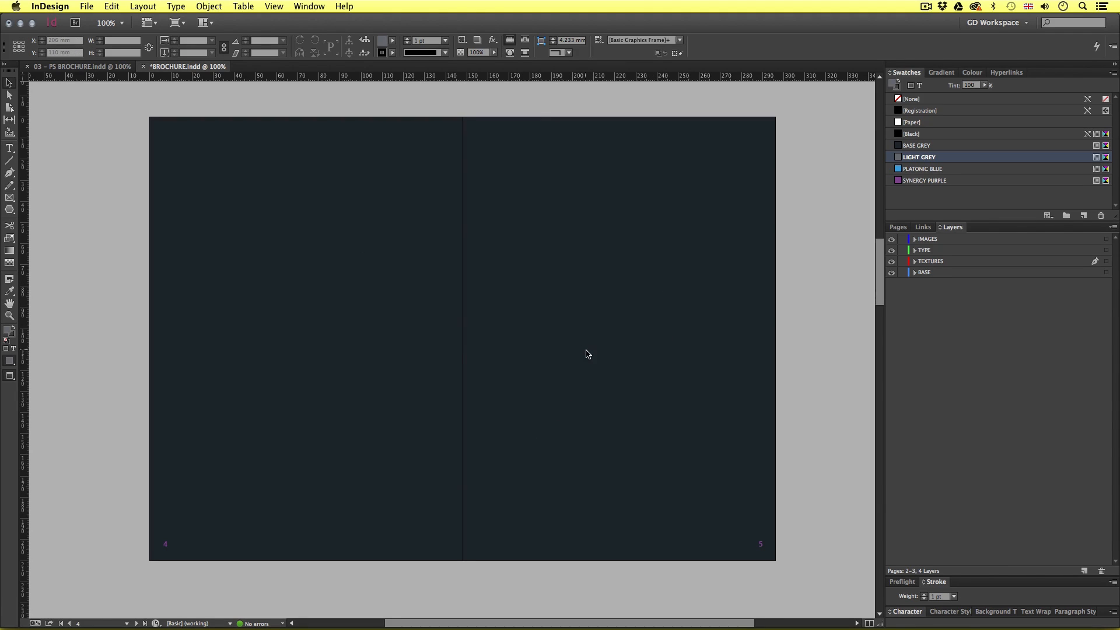
pyautogui.press('super+Tab')
pyautogui.press('super+Tab')
pyautogui.press('super+Tab')
pyautogui.press('super+Tab')
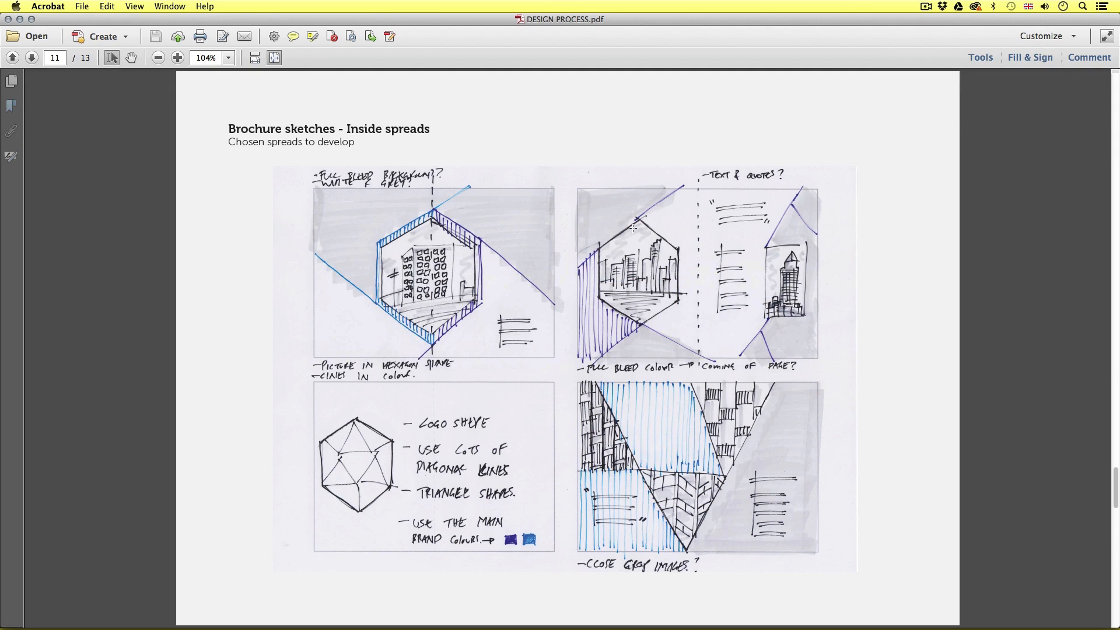
pyautogui.moveTo(565, 176)
pyautogui.mouseDown()
pyautogui.moveTo(693, 301)
pyautogui.moveTo(825, 370)
pyautogui.mouseUp()
pyautogui.click(836, 301)
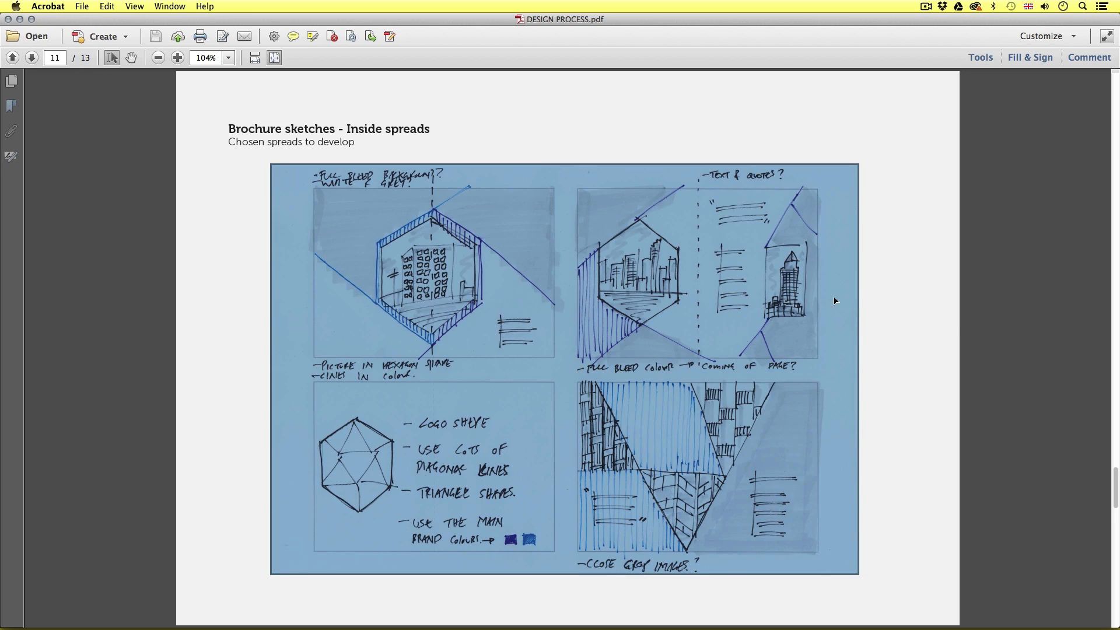
pyautogui.click(877, 284)
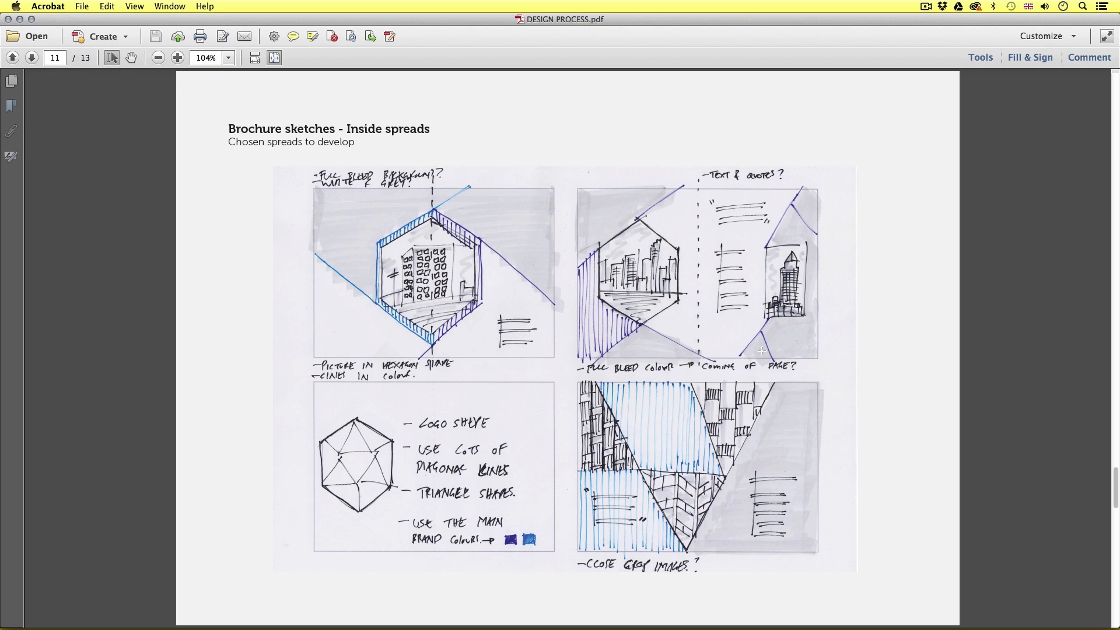
# Back in InDesign, copy the photo hexagon from pages 2–3, paste it onto the pages 4–5 spread and move it onto page 4.
pyautogui.press('super+Tab')
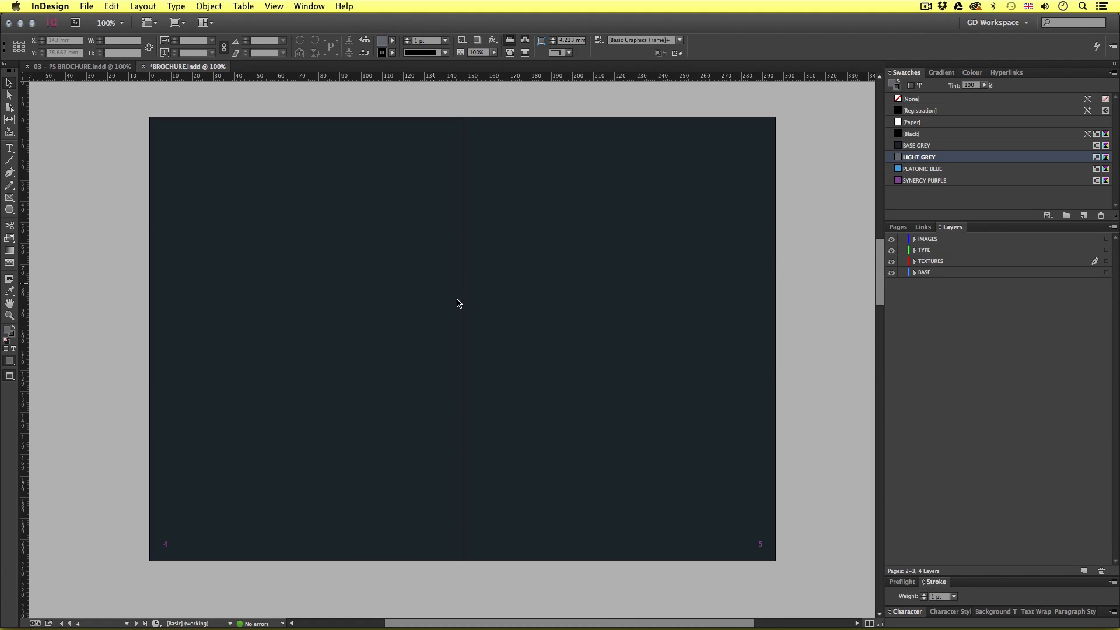
pyautogui.scroll(10, 458, 303)
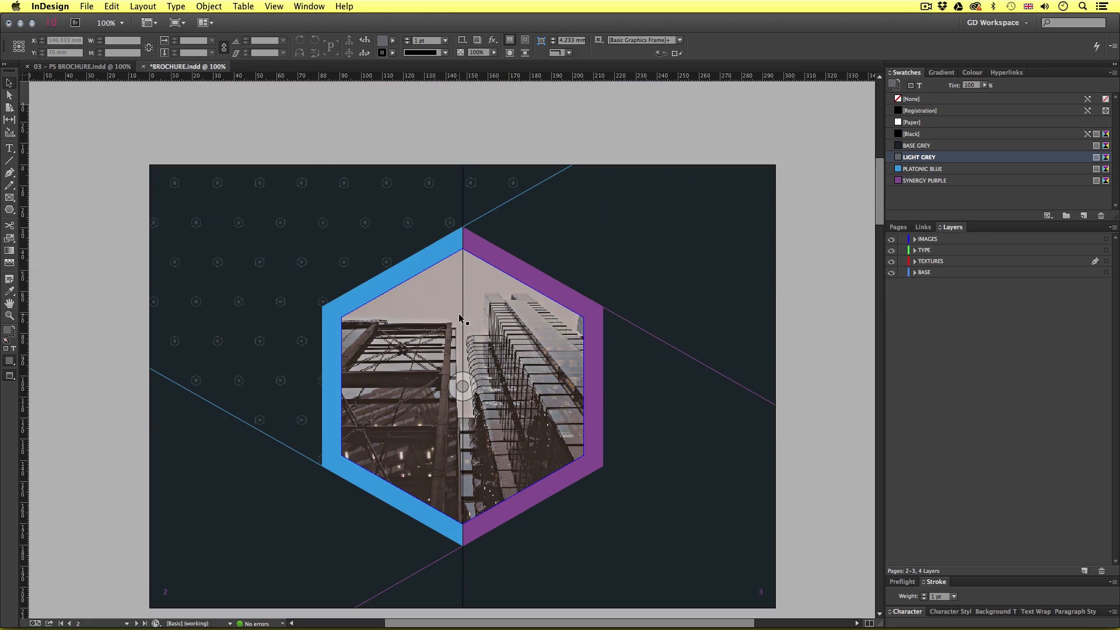
pyautogui.click(430, 300)
pyautogui.scroll(-2, 568, 363)
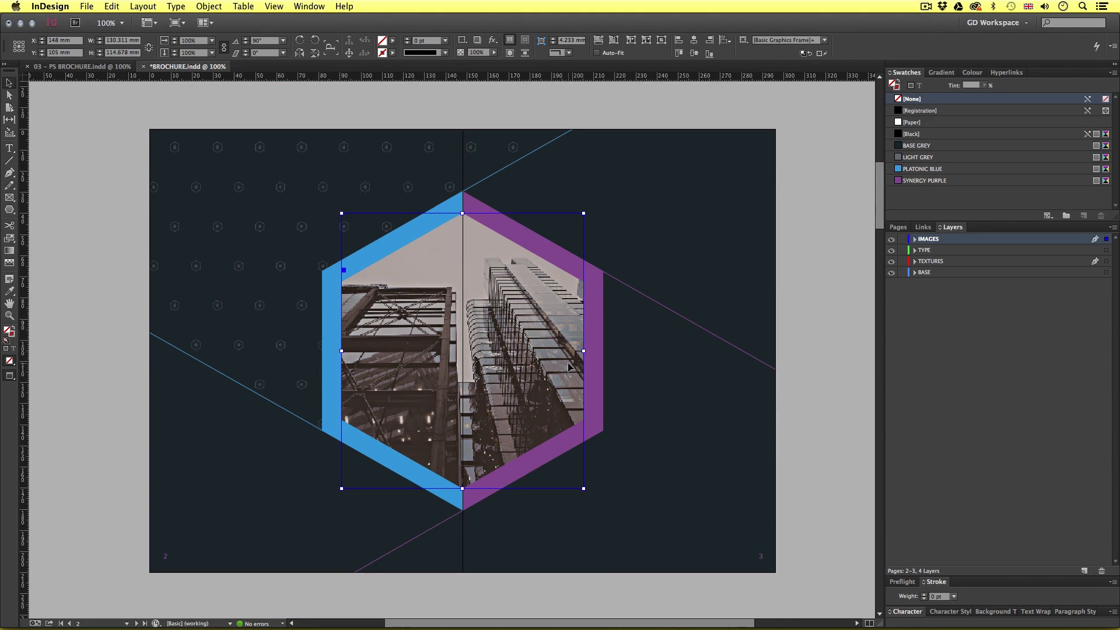
pyautogui.scroll(-10, 569, 366)
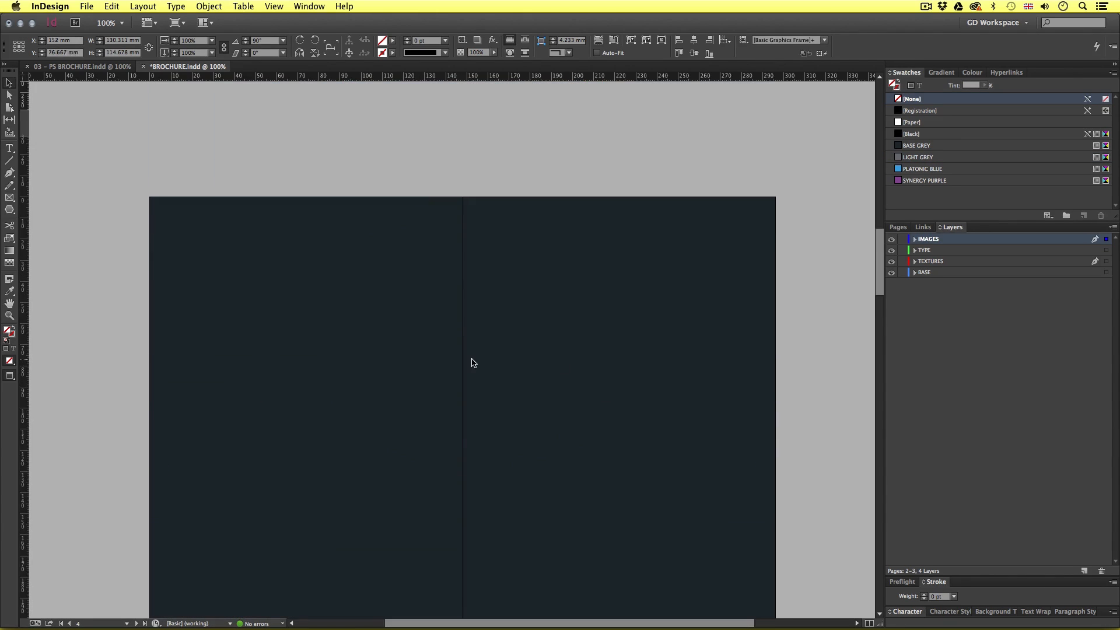
pyautogui.press('super+v')
pyautogui.scroll(-2, 490, 305)
pyautogui.hscroll(-1, 490, 305)
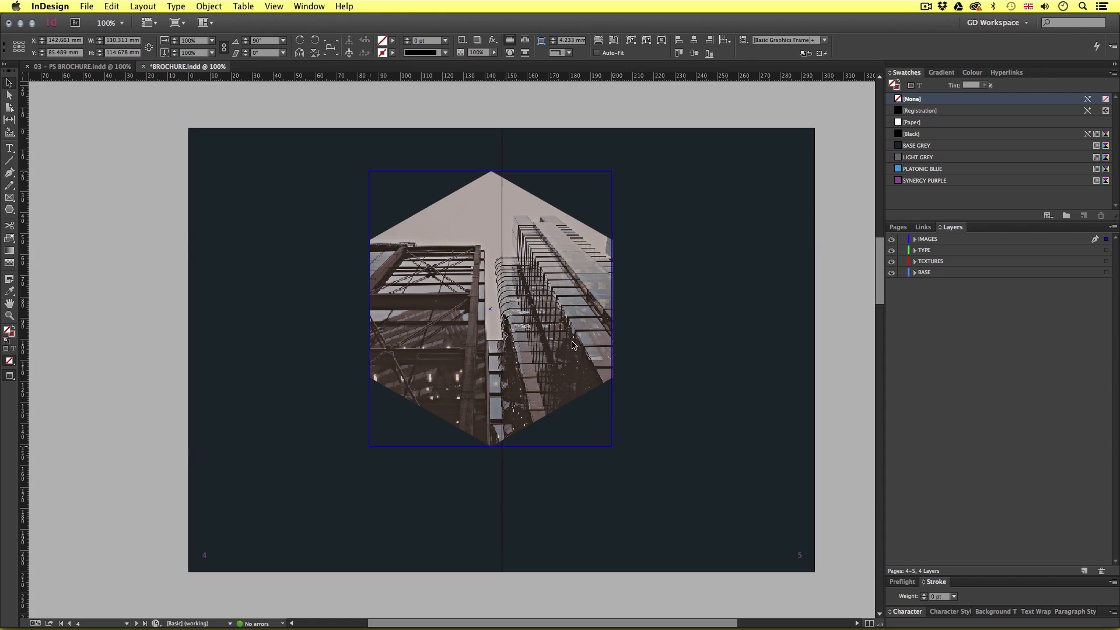
pyautogui.moveTo(572, 343); pyautogui.dragTo(455, 395)
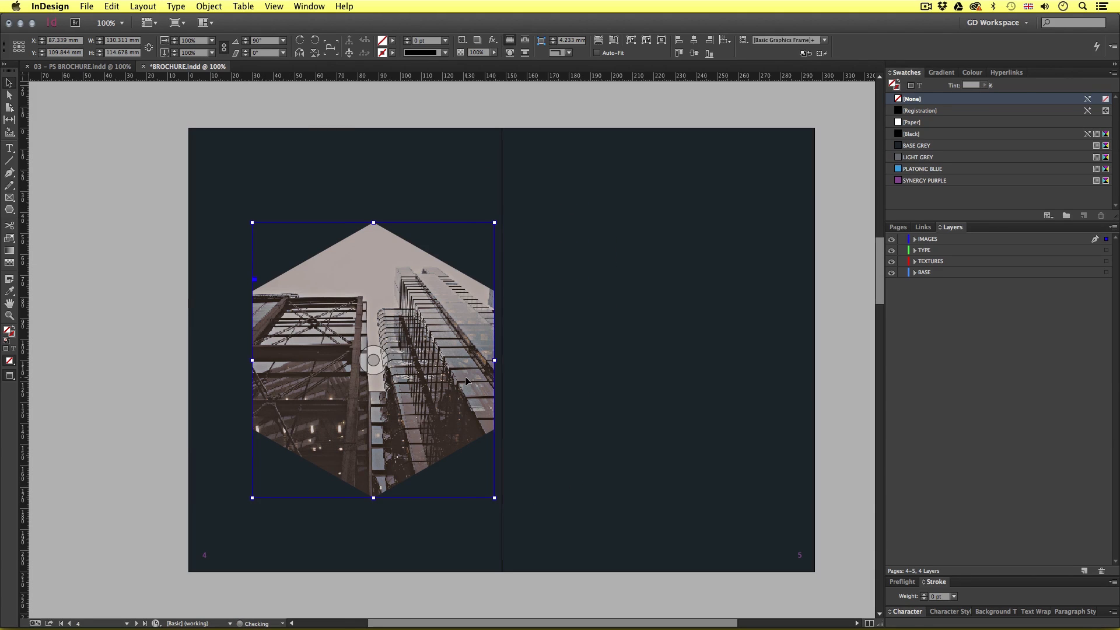
# With guides showing, centre the hexagon on page 4's vertical guide and resize it to fit between the side margins, W 130 mm, H 114.404 mm.
pyautogui.press('w')
pyautogui.press('z')
pyautogui.click(466, 375)
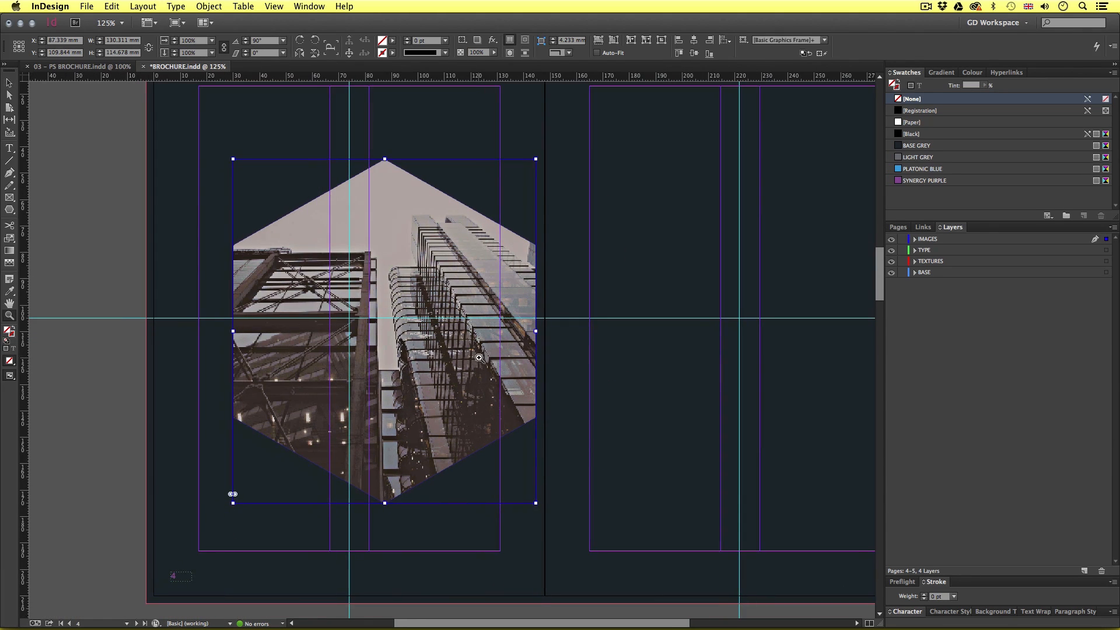
pyautogui.press('v')
pyautogui.moveTo(484, 356); pyautogui.dragTo(451, 346)
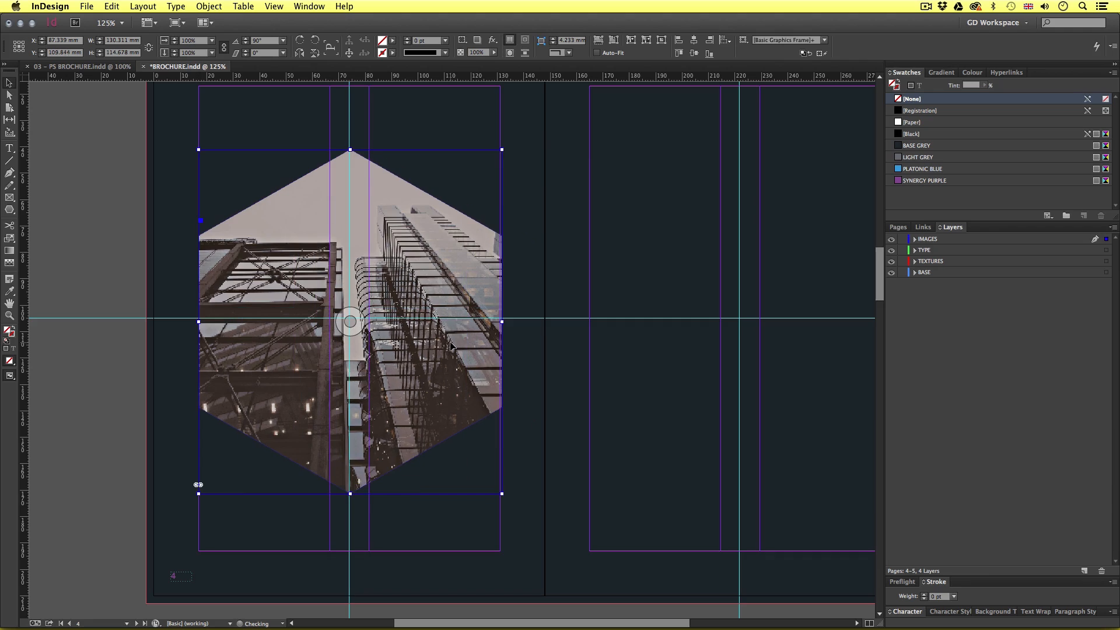
pyautogui.press('Left')
pyautogui.press('Left')
pyautogui.press('Left')
pyautogui.press('Right')
pyautogui.press('Right')
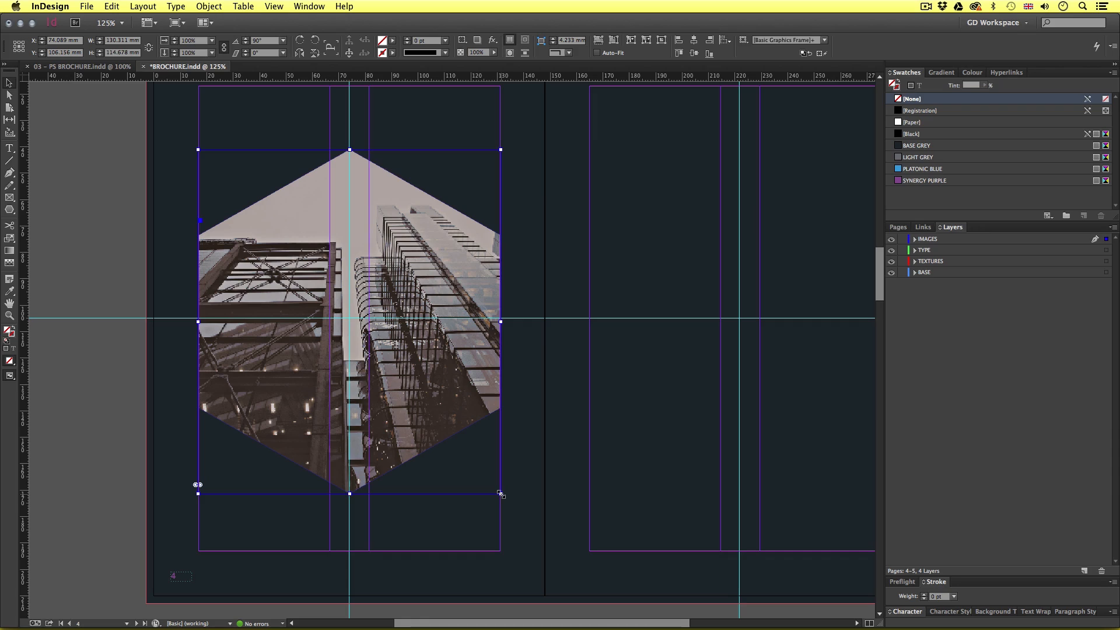
pyautogui.moveTo(500, 494); pyautogui.dragTo(499, 493)
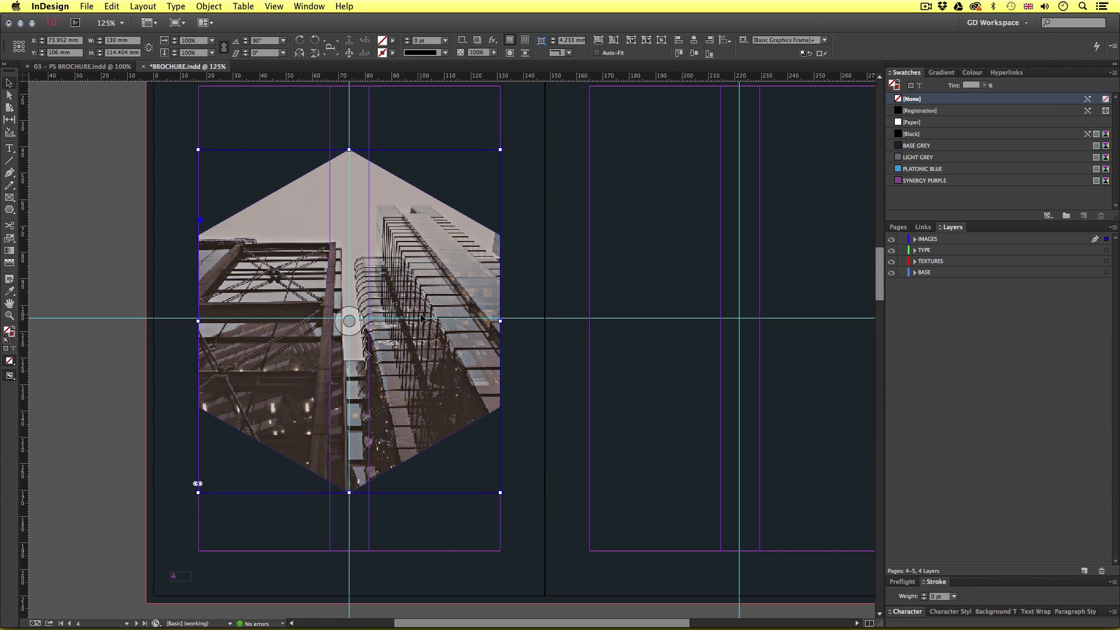
# Replace the photo inside page 4's hexagon with Building_2.psd from the PSD folder in 04 - ASSETS of 05 - MY PROJECT.
pyautogui.press('a')
pyautogui.click(425, 363)
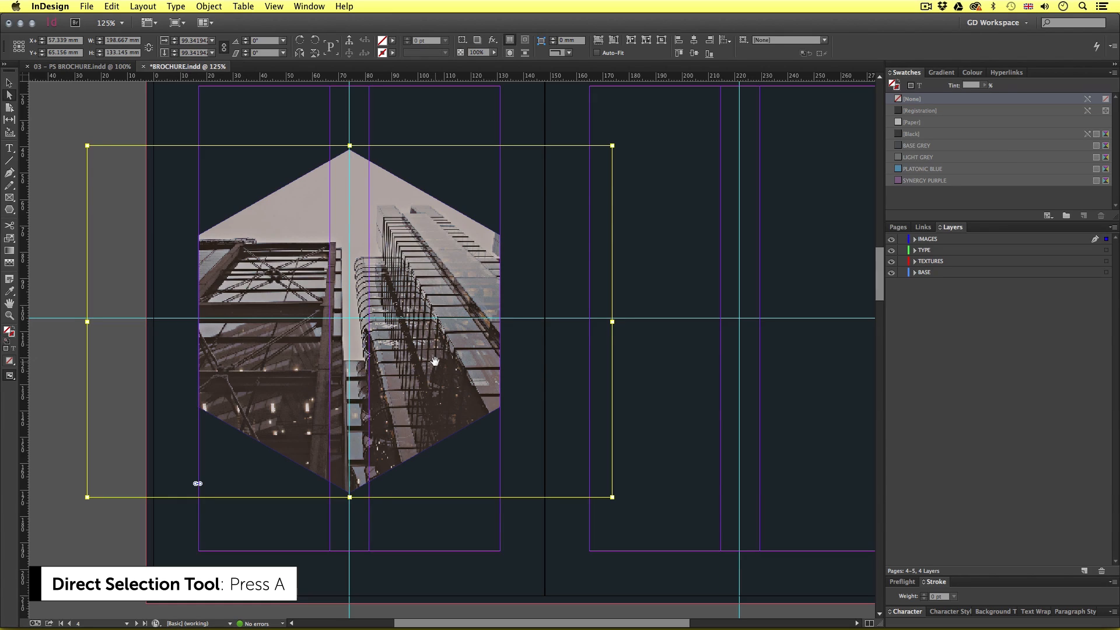
pyautogui.press('super+d')
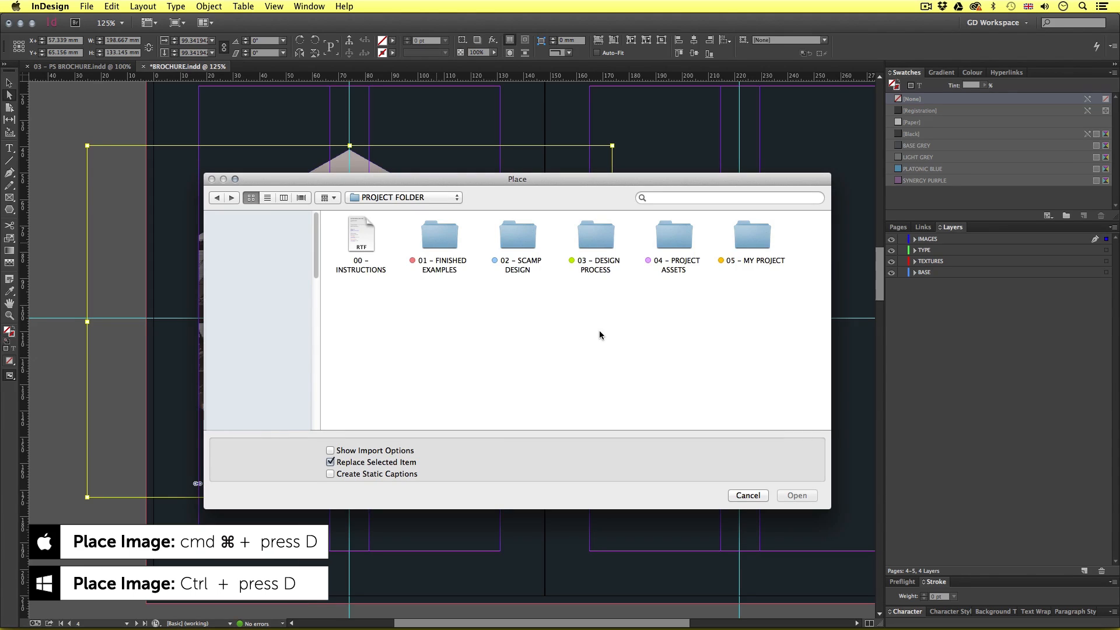
pyautogui.click(736, 250)
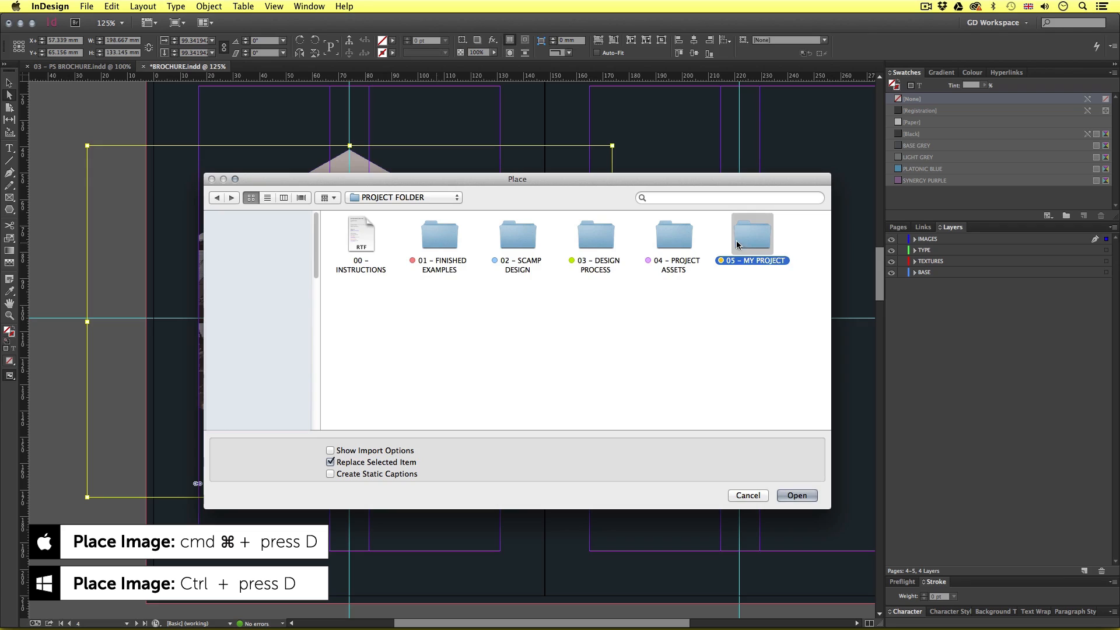
pyautogui.doubleClick(742, 245)
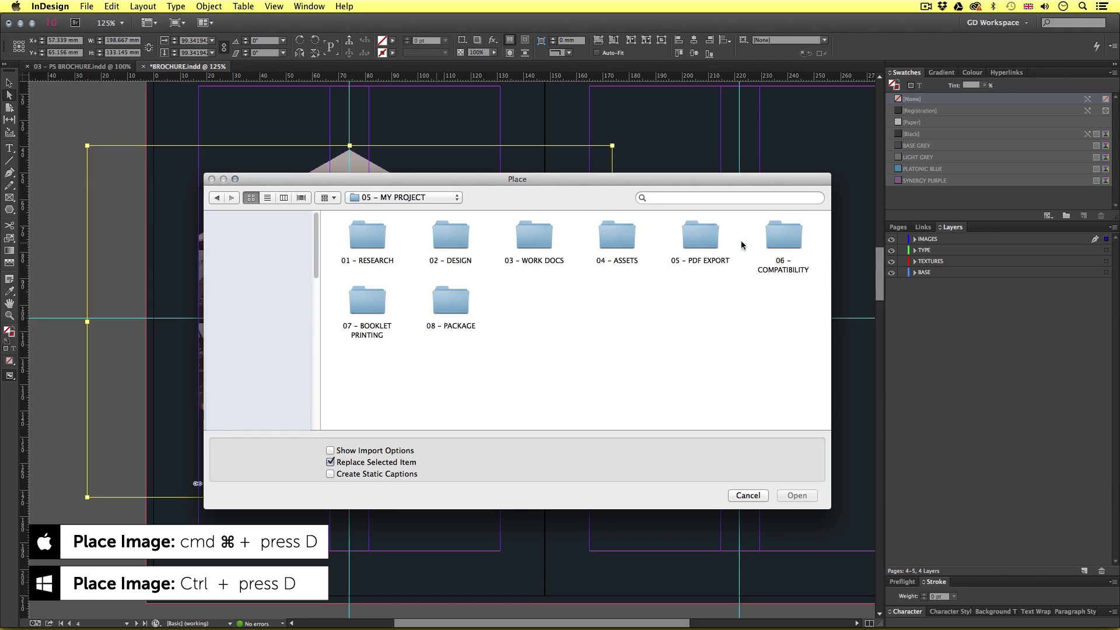
pyautogui.click(608, 234)
pyautogui.doubleClick(608, 233)
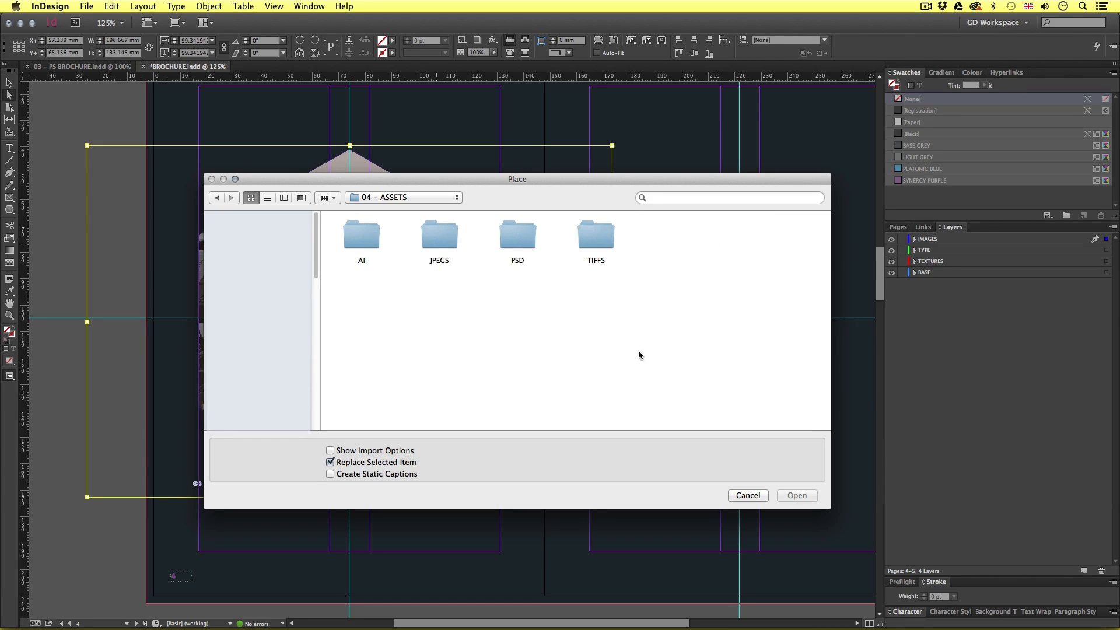
pyautogui.doubleClick(527, 236)
pyautogui.click(532, 245)
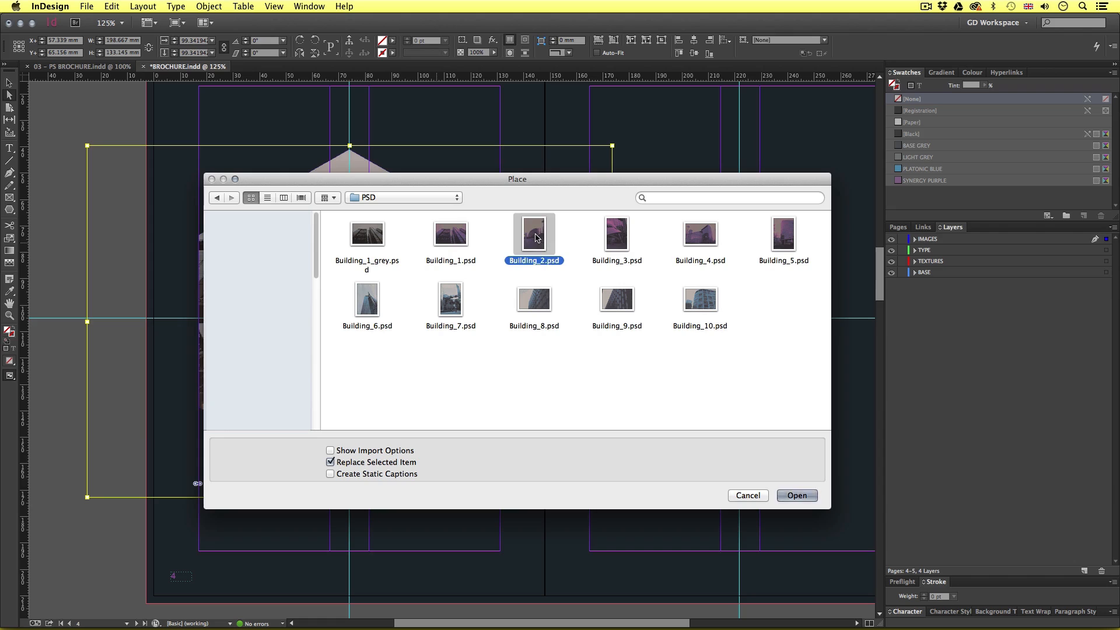
pyautogui.press('Return')
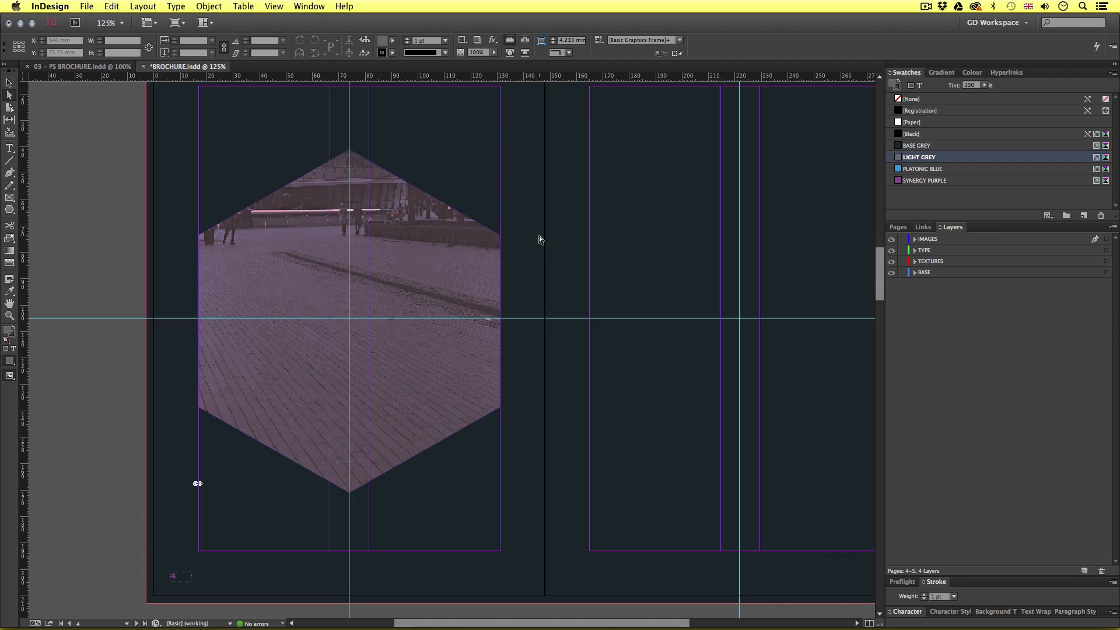
pyautogui.press('v')
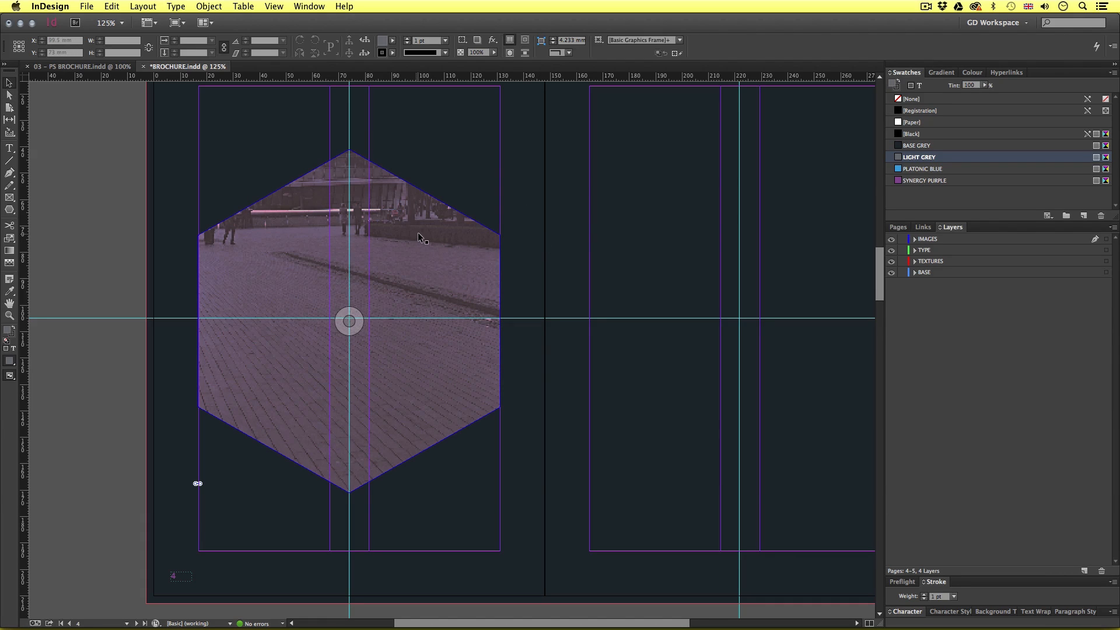
# Fit the image content proportionally inside the hexagonal frame on page 4.
pyautogui.click(387, 269)
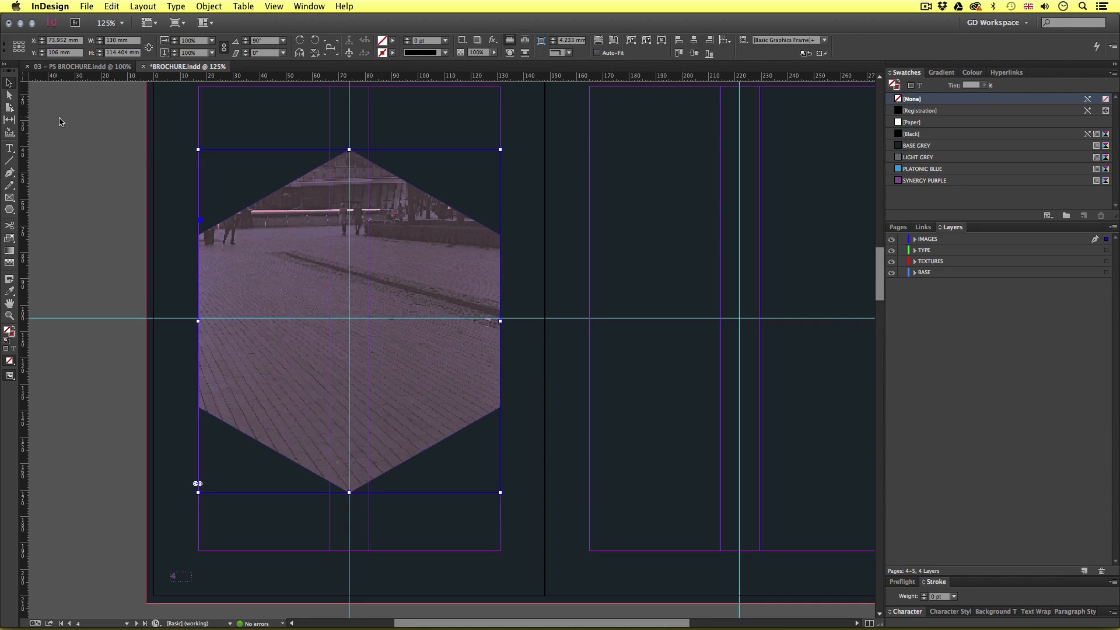
pyautogui.click(61, 157)
pyautogui.click(273, 232)
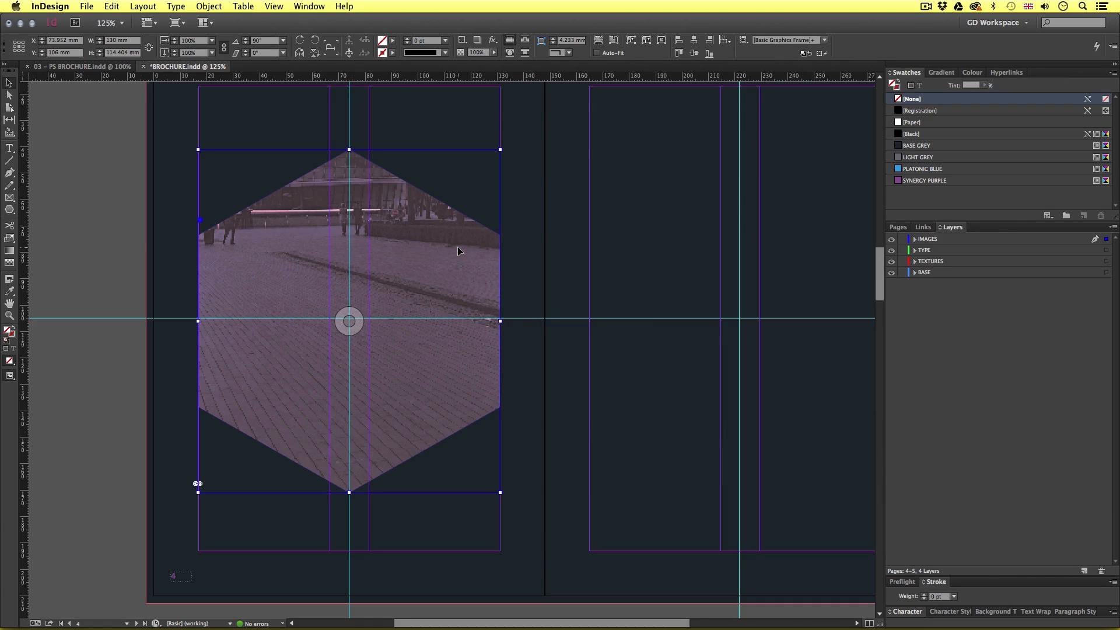
pyautogui.click(209, 7)
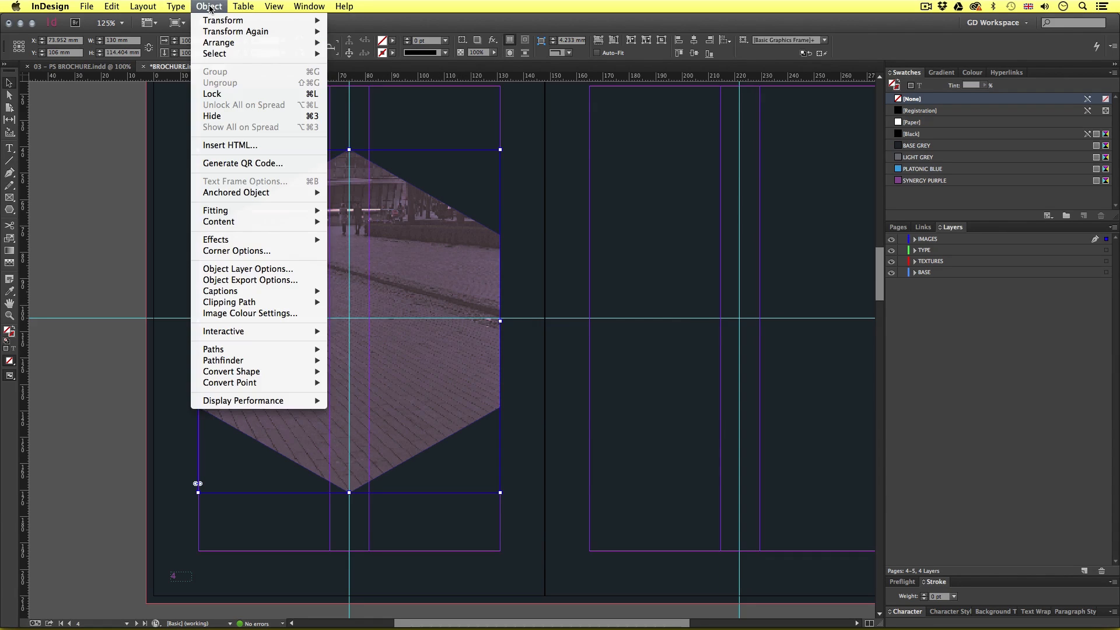
pyautogui.moveTo(302, 211)
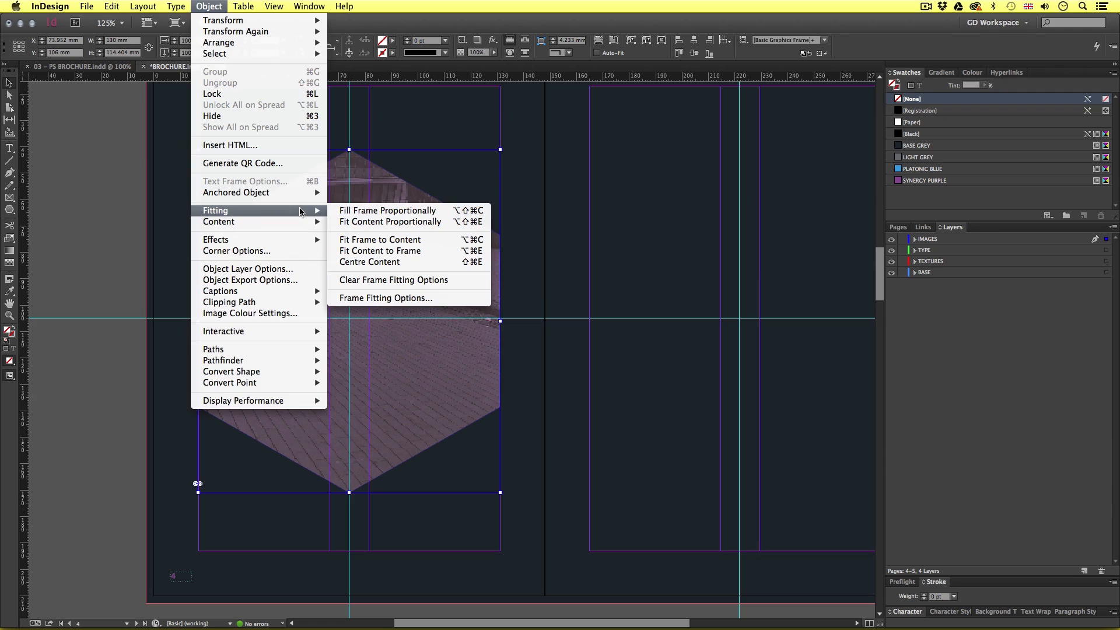
pyautogui.click(400, 225)
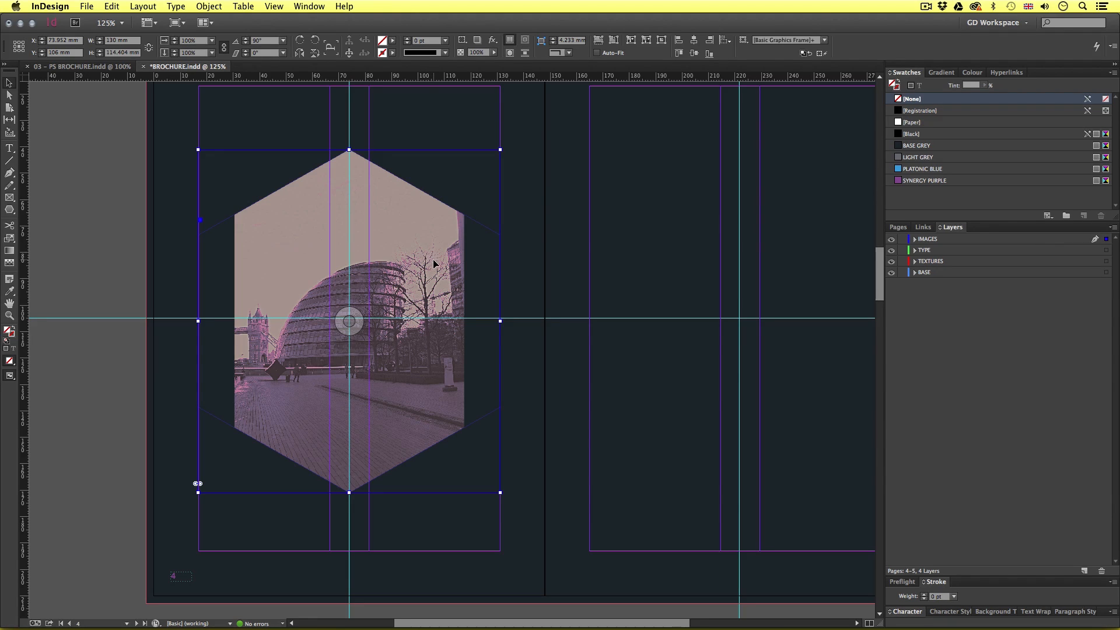
# Enlarge the image inside the hexagon to about 120 × 179 mm so it fills the frame, and shift it slightly up.
pyautogui.click(8, 95)
pyautogui.click(336, 265)
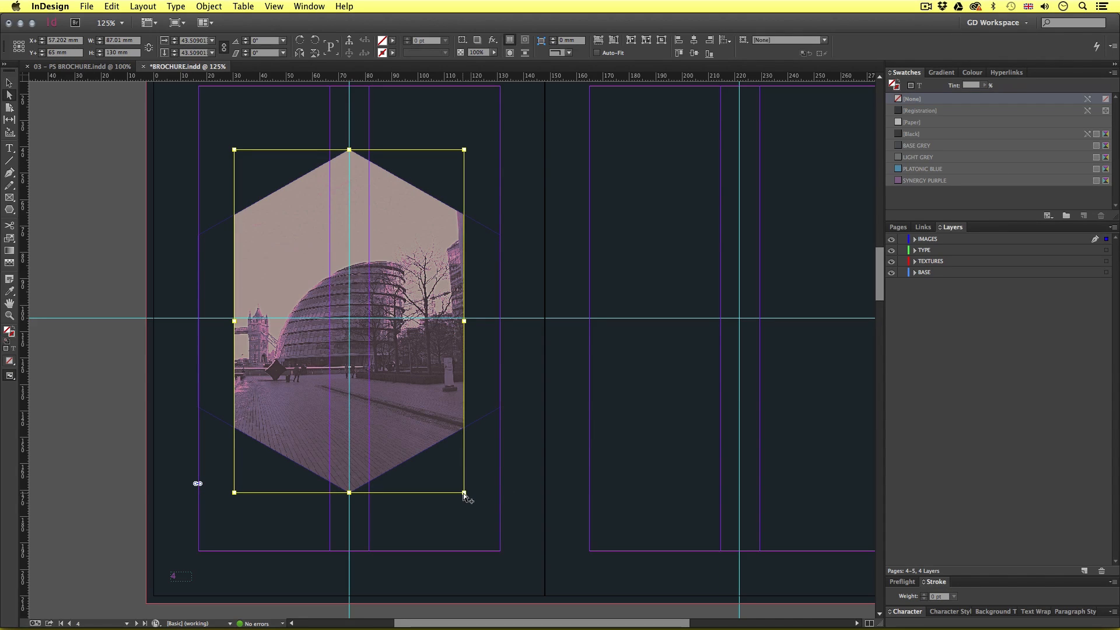
pyautogui.moveTo(465, 495); pyautogui.dragTo(507, 532)
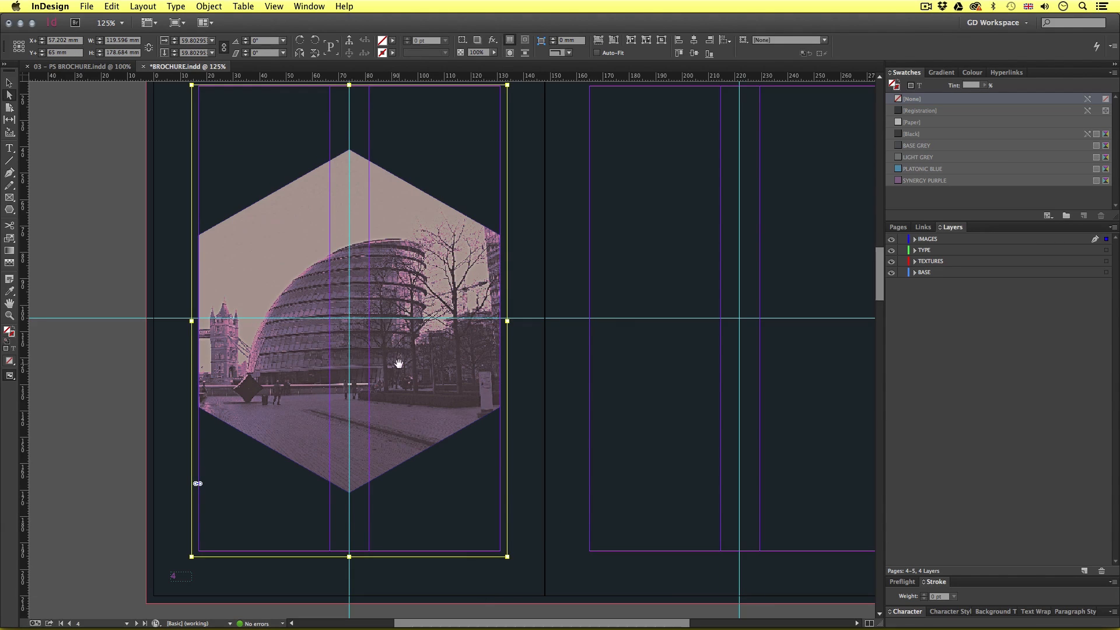
pyautogui.moveTo(400, 366); pyautogui.dragTo(400, 359)
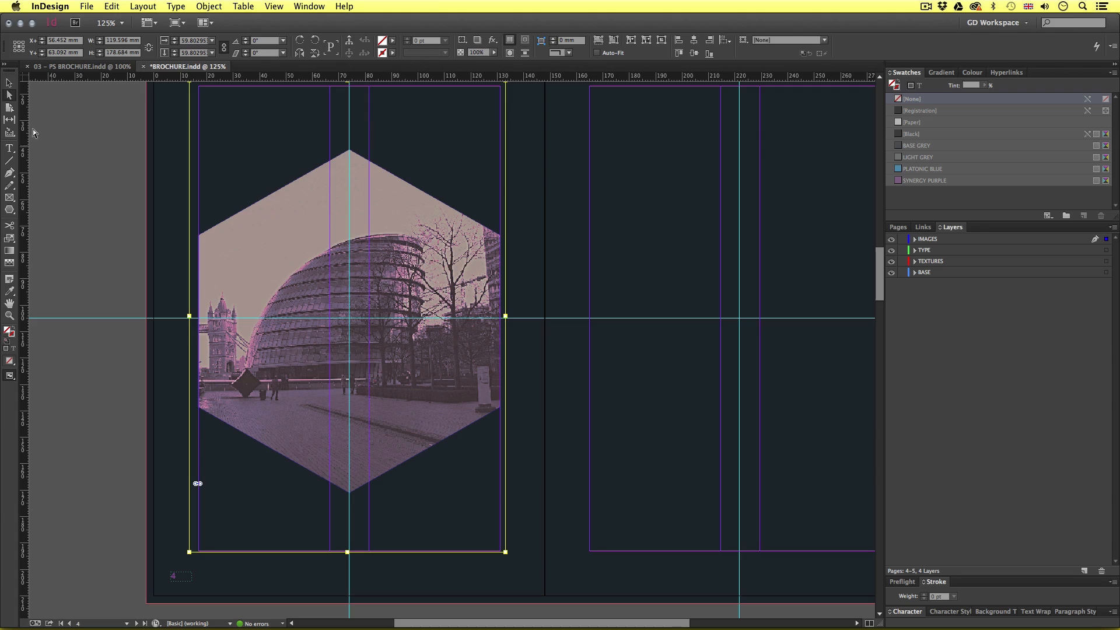
# Draw a rectangle about 69 × 88 mm on page 5, from the horizontal guide to the lower margin and out to the bleed, with no fill or stroke.
pyautogui.click(9, 210)
pyautogui.moveTo(10, 210); pyautogui.dragTo(29, 208)
pyautogui.moveTo(744, 288); pyautogui.dragTo(647, 290)
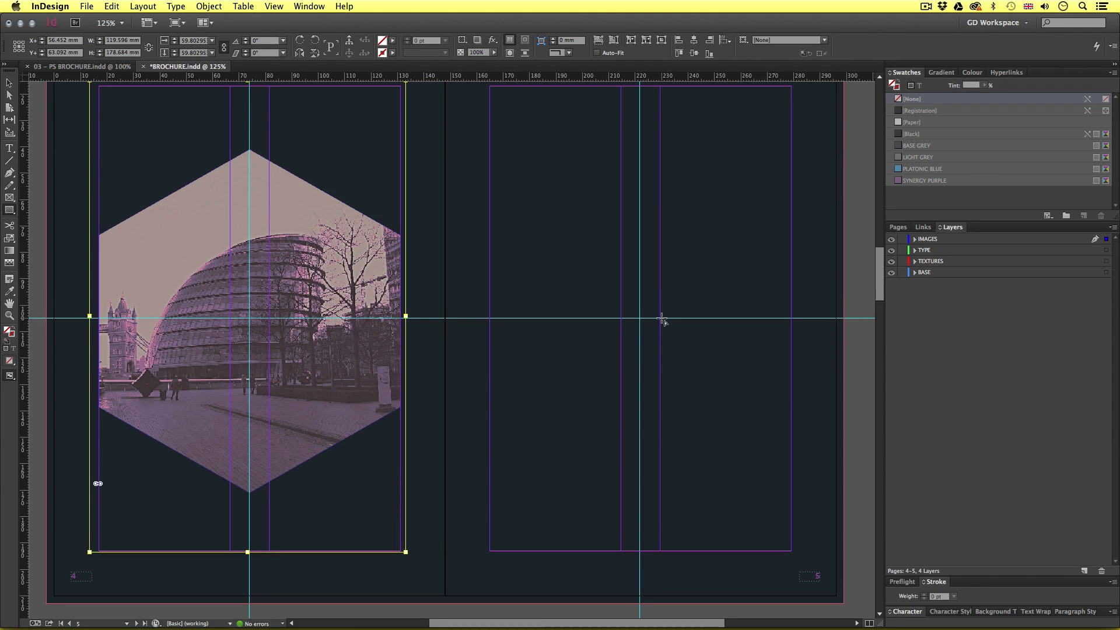
pyautogui.moveTo(661, 319); pyautogui.dragTo(844, 550)
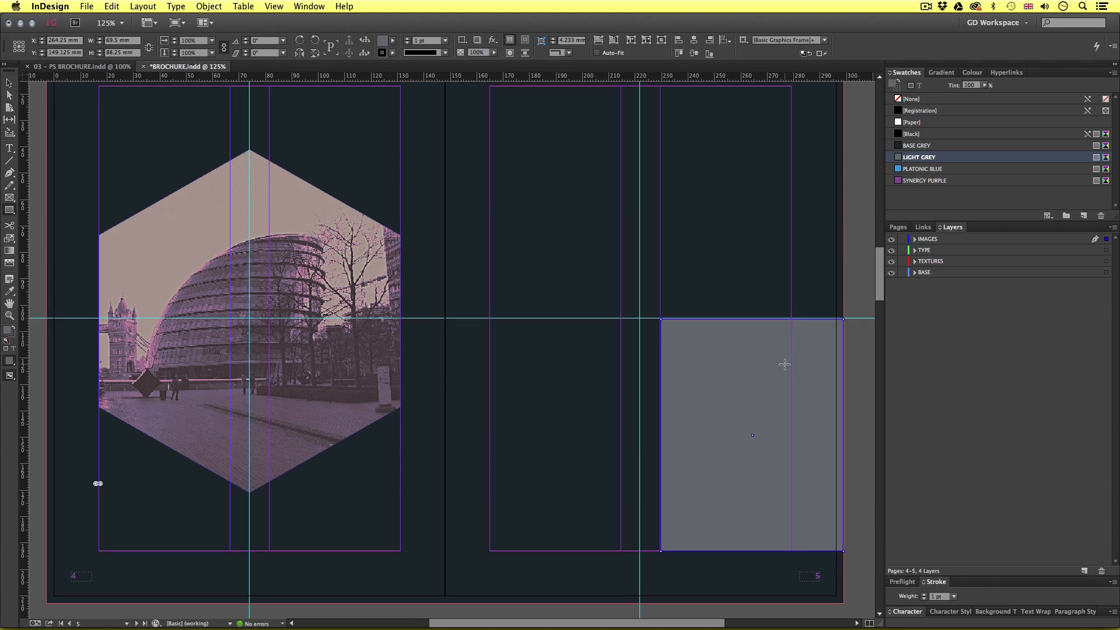
pyautogui.click(917, 103)
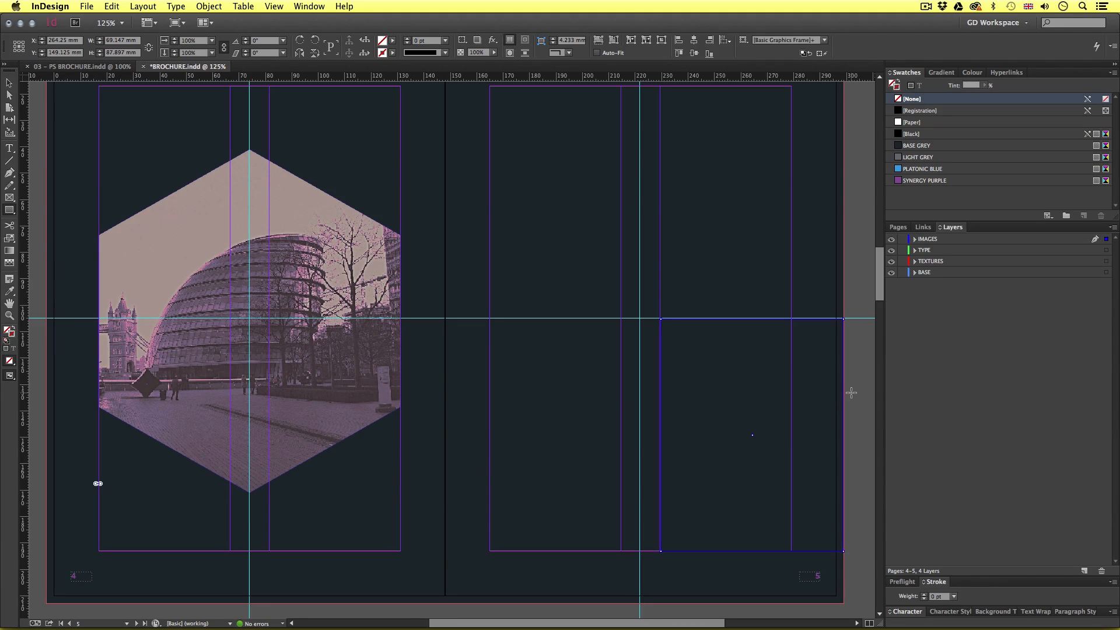
# Place the image Building_3.psd in the empty rectangle on page 5.
pyautogui.press('super+d')
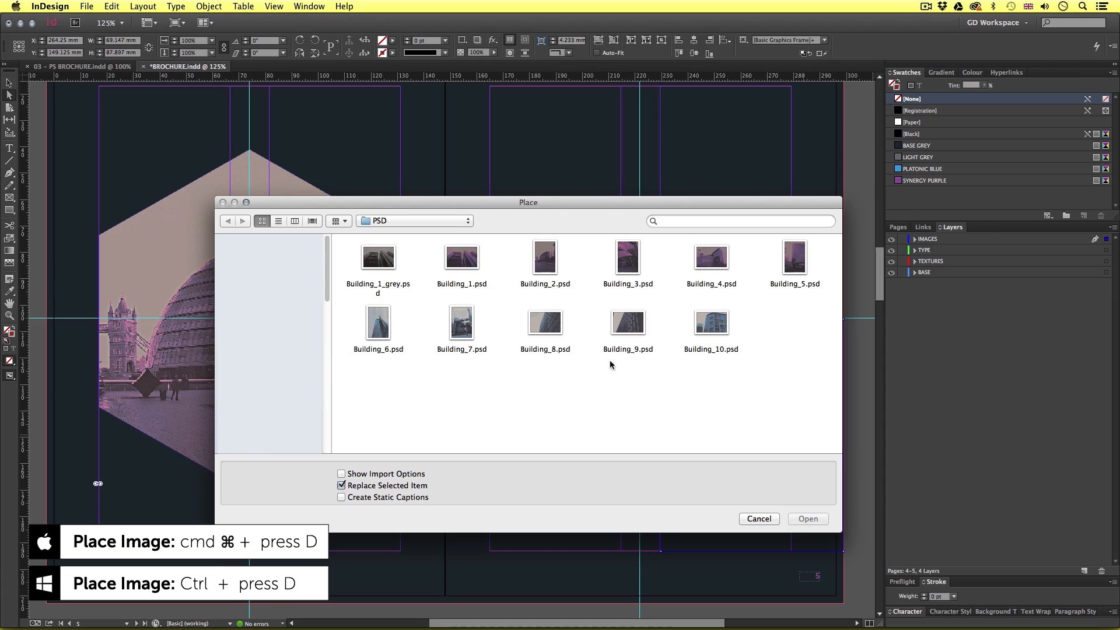
pyautogui.click(626, 258)
pyautogui.doubleClick(625, 258)
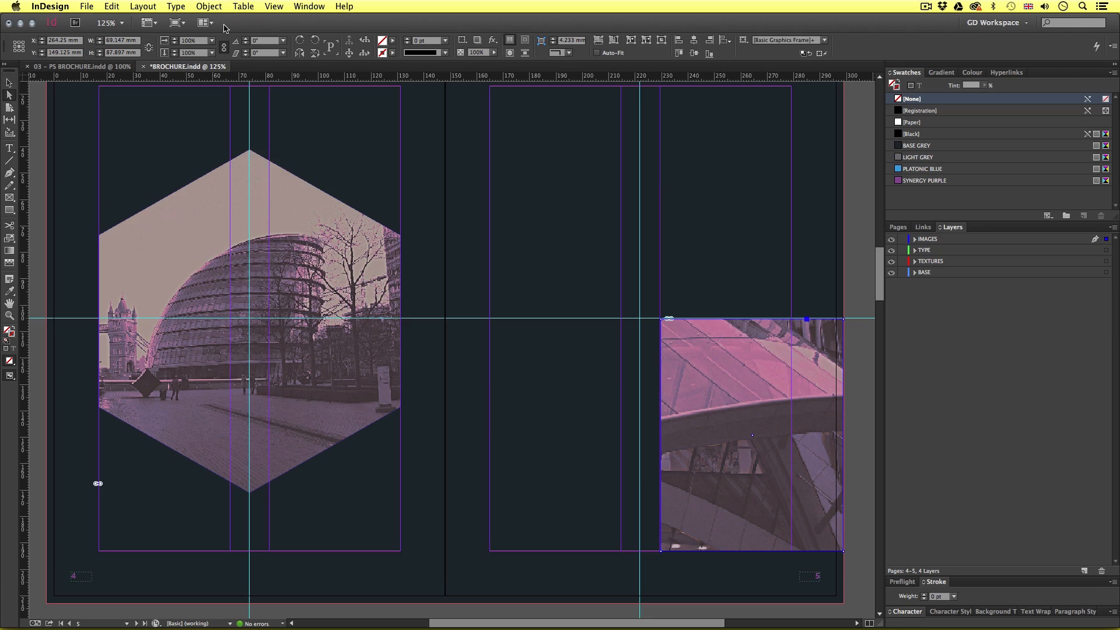
# Fit the page 5 image proportionally in its frame, then enlarge it from the centre to about 70 × 104 mm to fill the width.
pyautogui.click(209, 7)
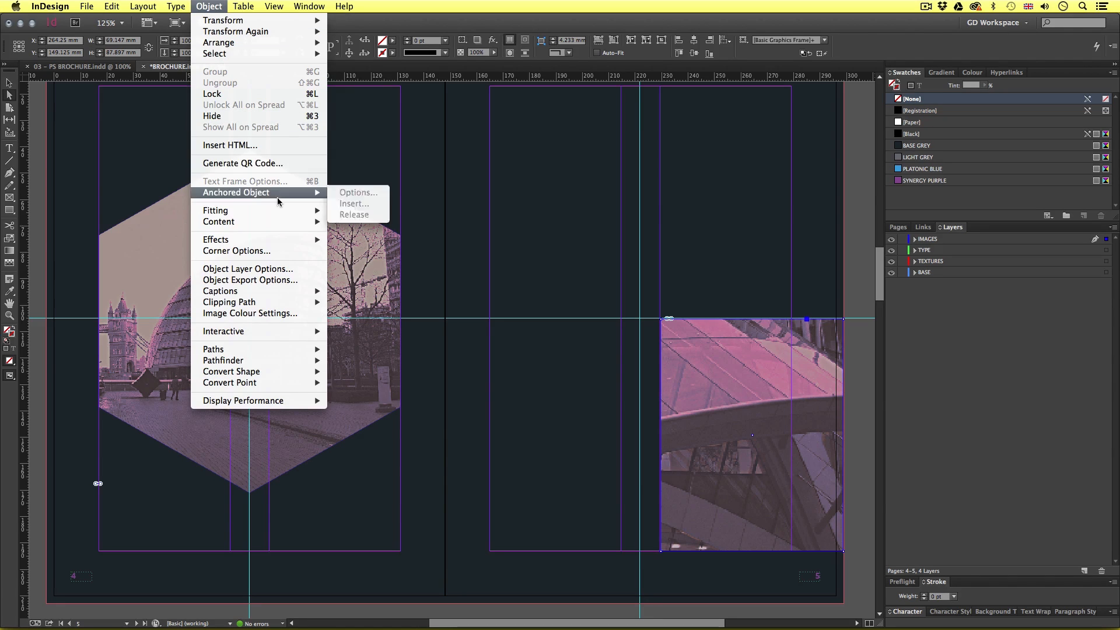
pyautogui.moveTo(280, 211)
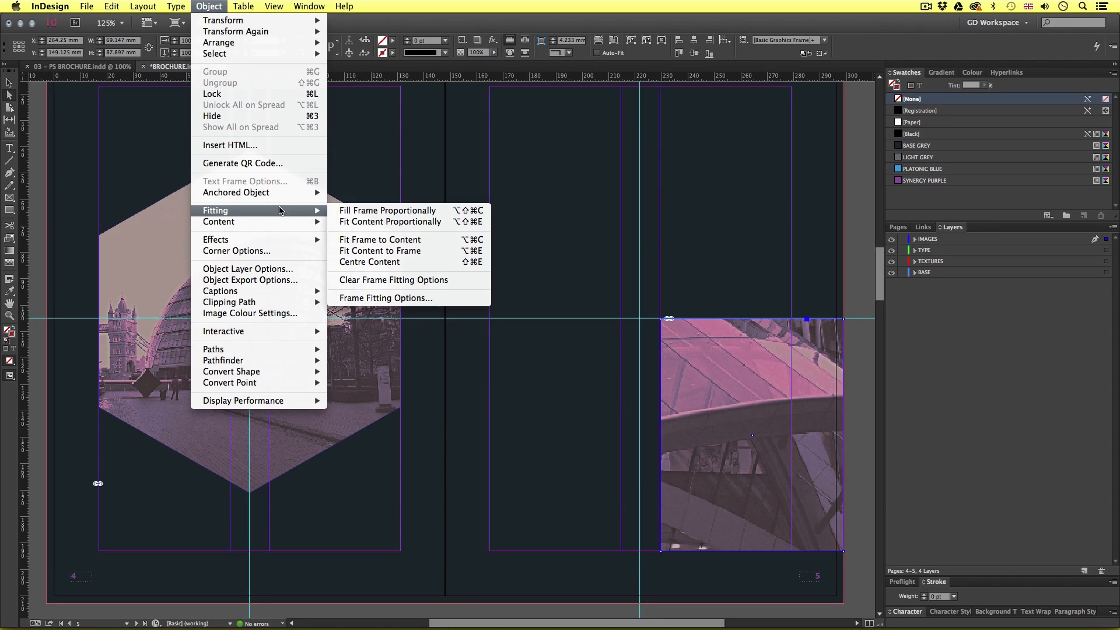
pyautogui.click(424, 223)
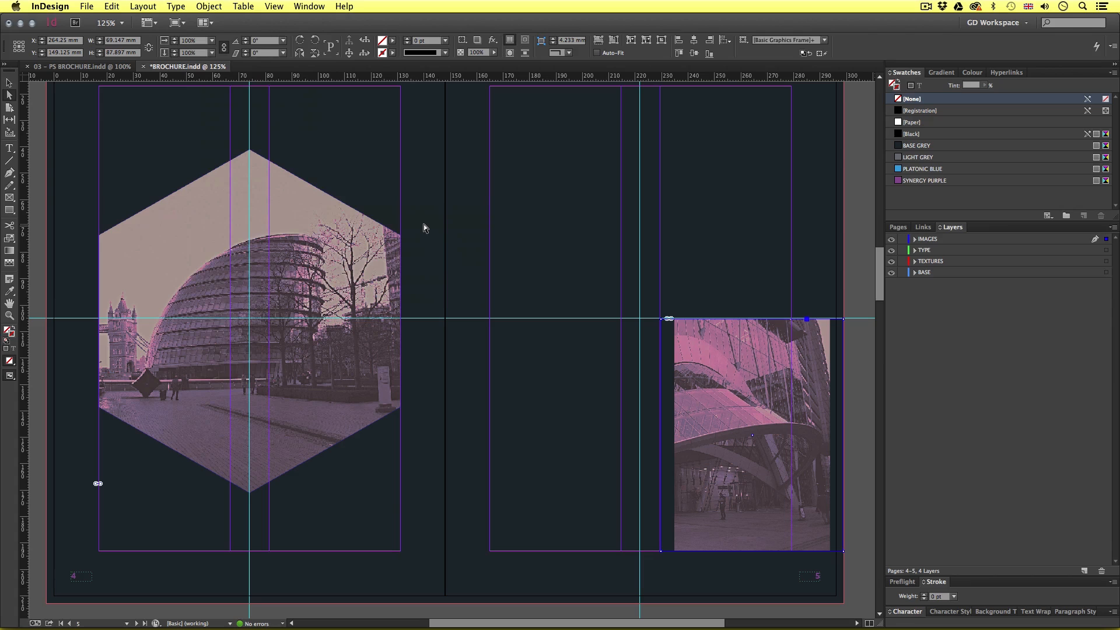
pyautogui.click(725, 421)
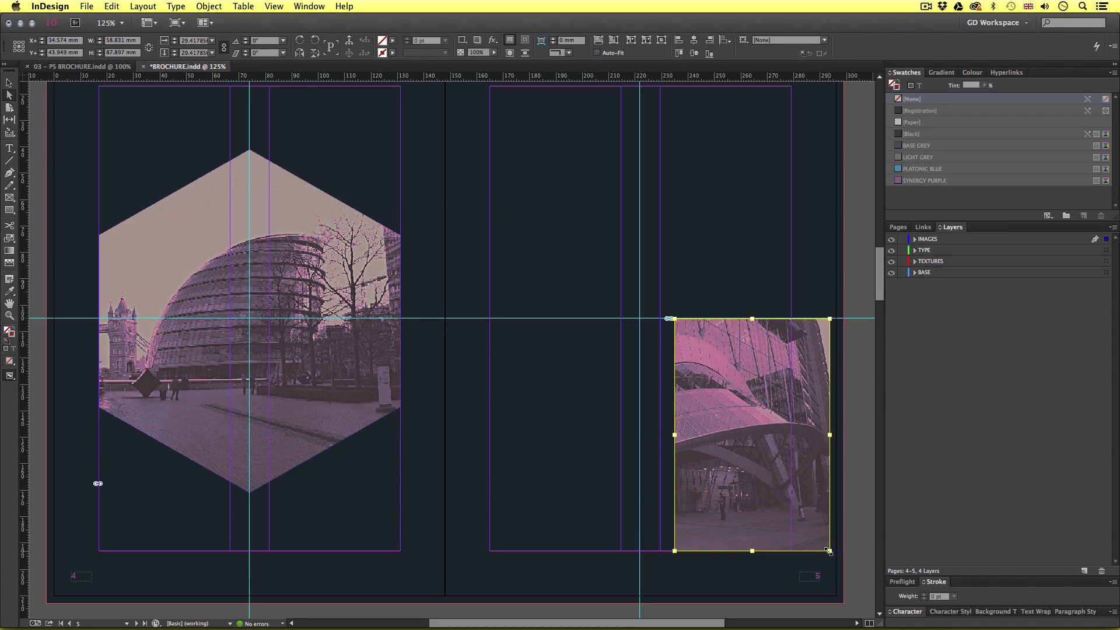
pyautogui.moveTo(829, 551); pyautogui.dragTo(845, 574)
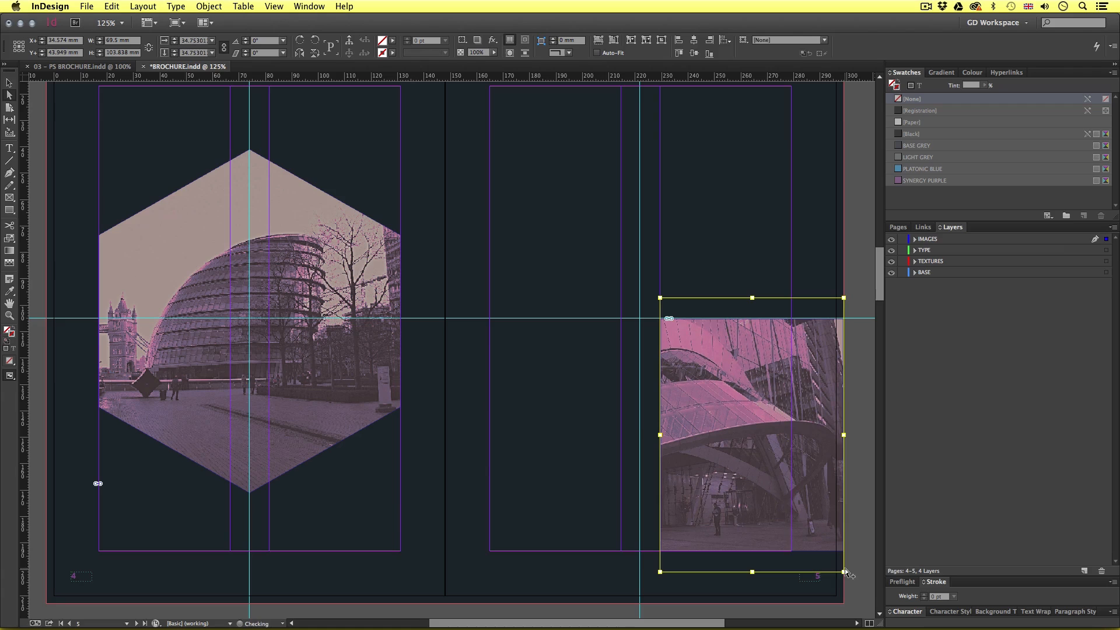
# Extend the page 5 frame about 12 mm above the horizontal guide, and reposition and enlarge its image to about 77 × 115 mm.
pyautogui.click(814, 348)
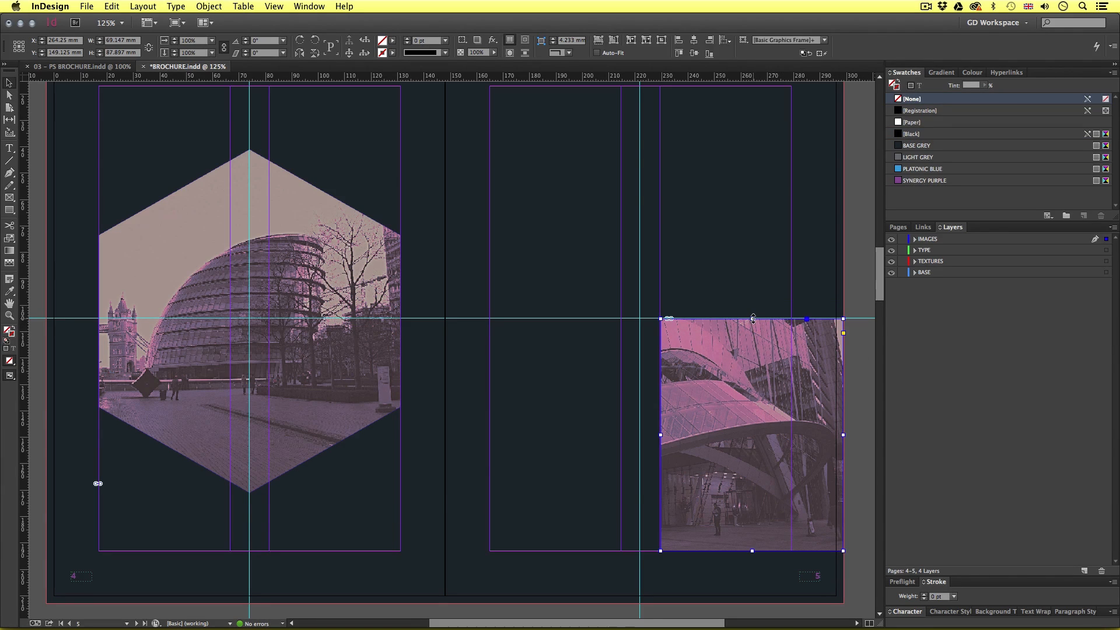
pyautogui.moveTo(752, 318); pyautogui.dragTo(753, 286)
pyautogui.press('a')
pyautogui.click(732, 359)
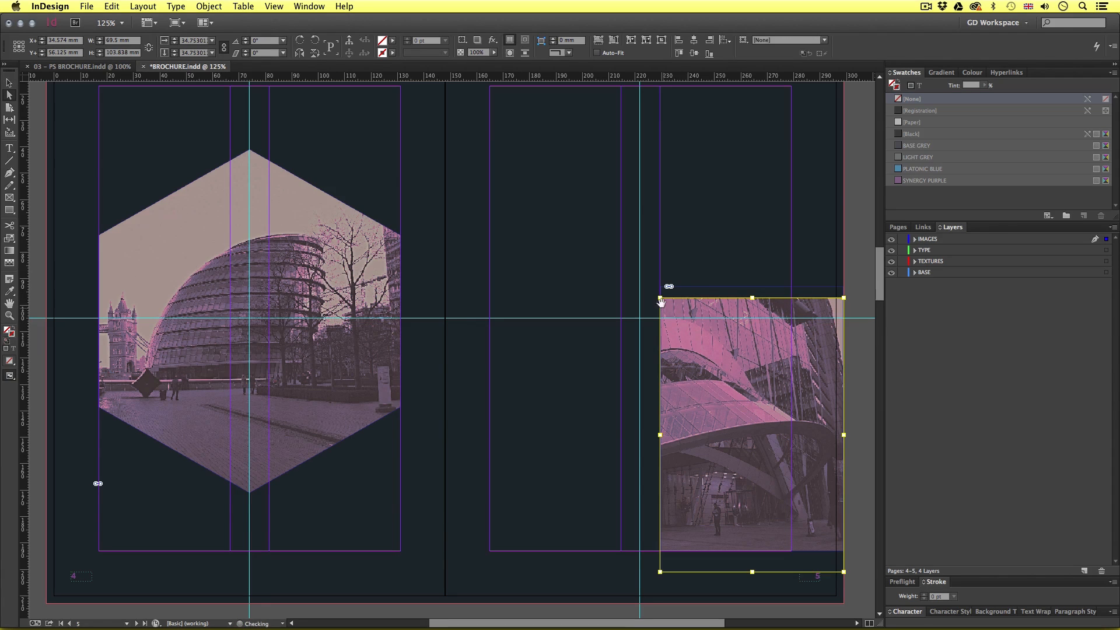
pyautogui.moveTo(762, 382); pyautogui.dragTo(762, 371)
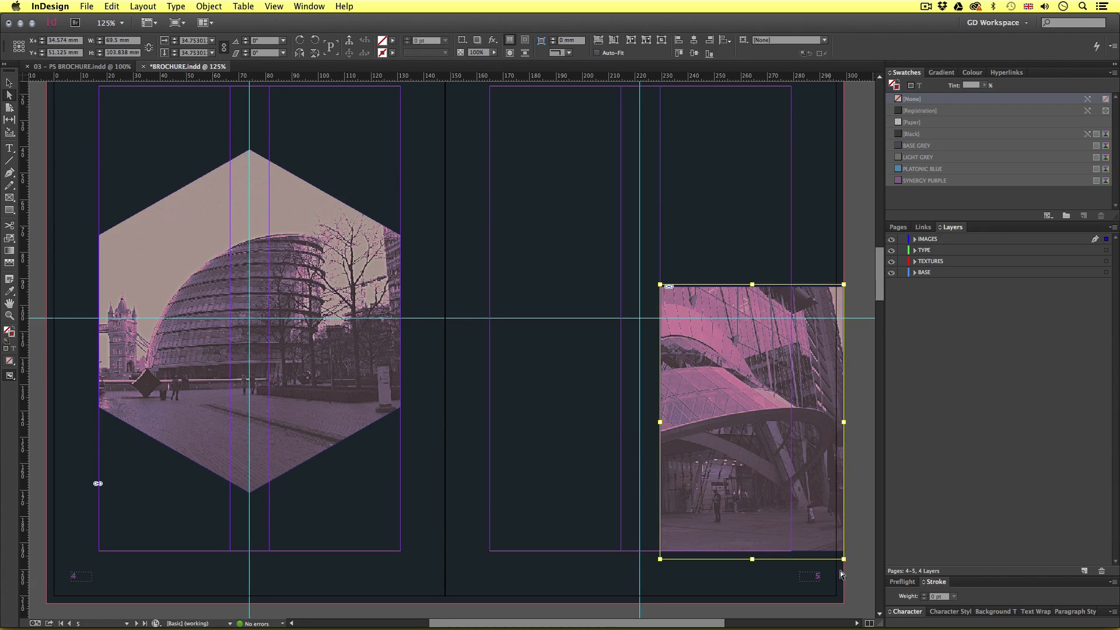
pyautogui.moveTo(844, 558)
pyautogui.mouseDown()
pyautogui.moveTo(860, 584)
pyautogui.moveTo(854, 575)
pyautogui.mouseUp()
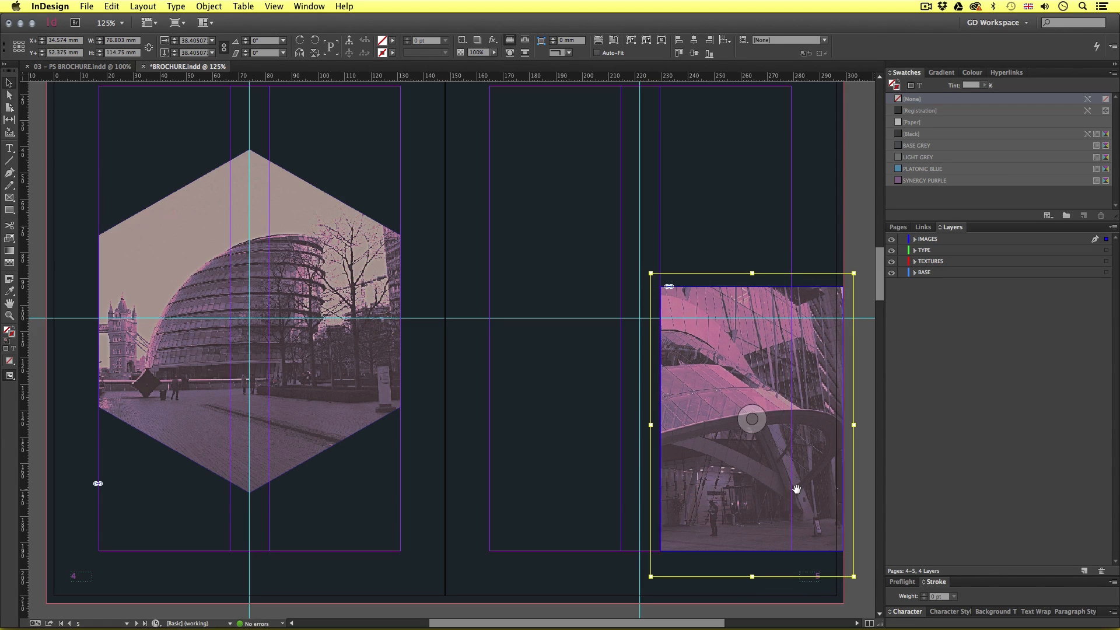
# Deselect the image and check the document's list of linked files.
pyautogui.click(862, 465)
pyautogui.click(922, 226)
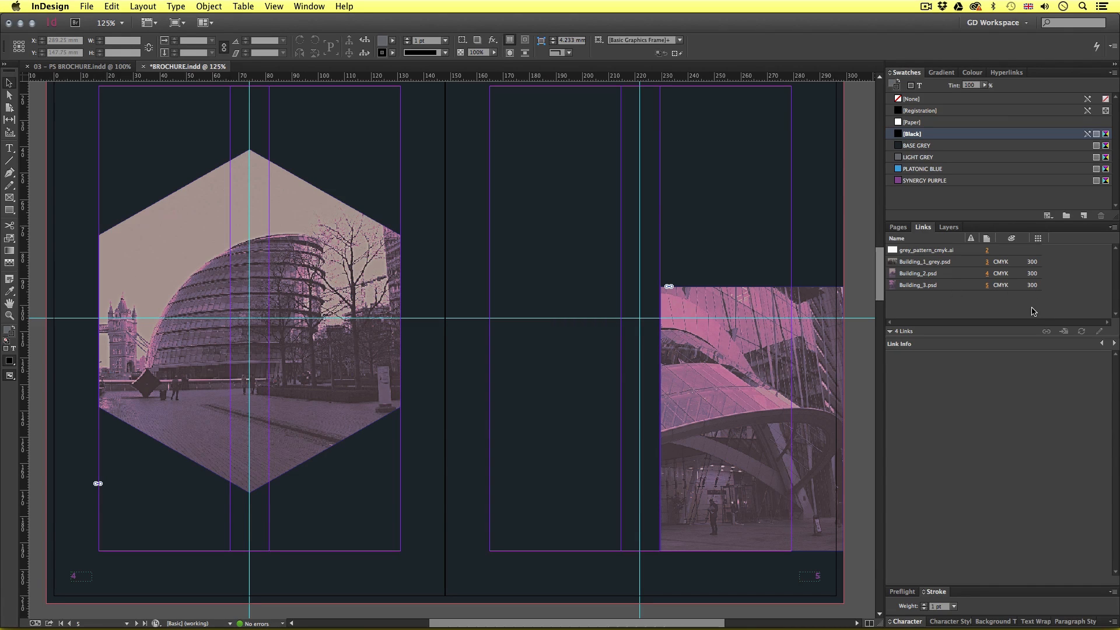
pyautogui.click(948, 228)
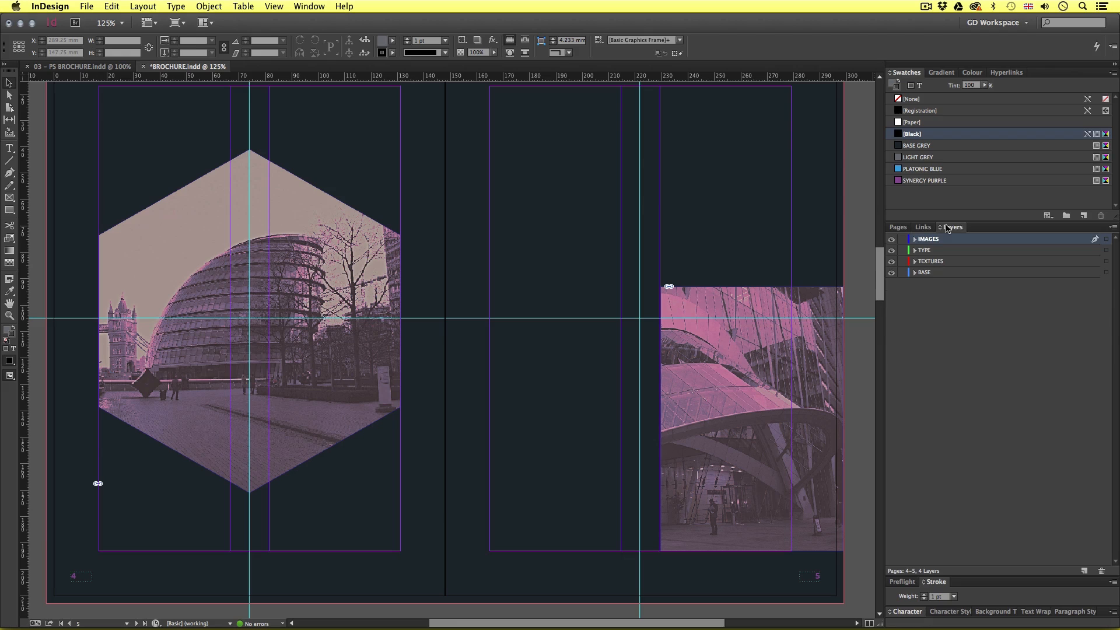
# On the TEXTURES layer, draw a closed five-point Pen shape from the hexagon's upper-left edge via the left and bottom bleed to its lower-right edge.
pyautogui.click(932, 266)
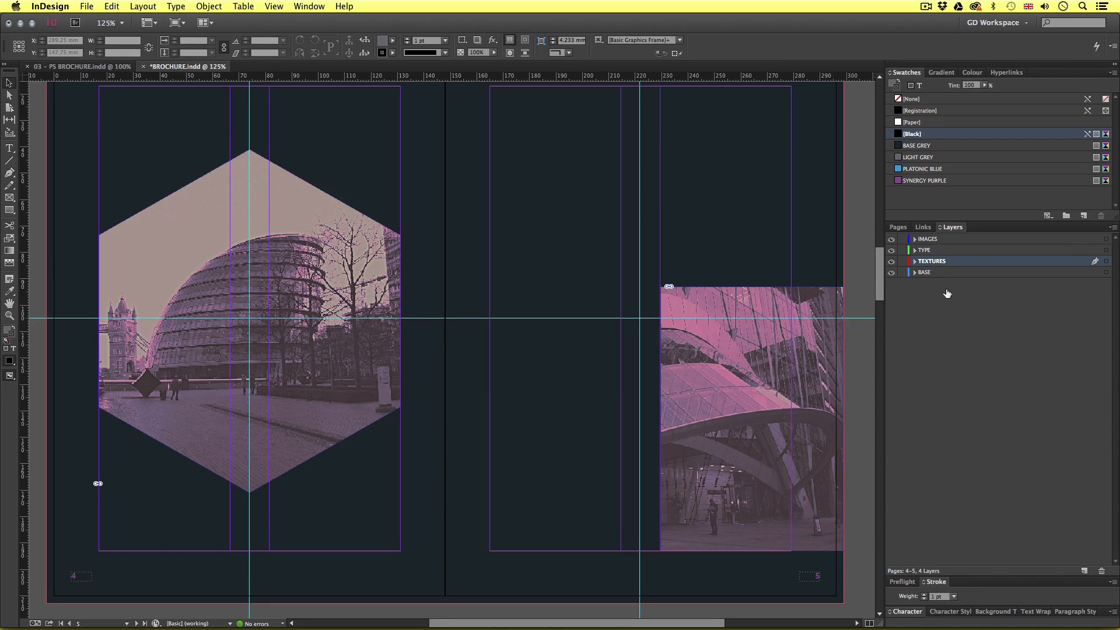
pyautogui.press('super+`')
pyautogui.click(10, 174)
pyautogui.moveTo(315, 212); pyautogui.dragTo(365, 238)
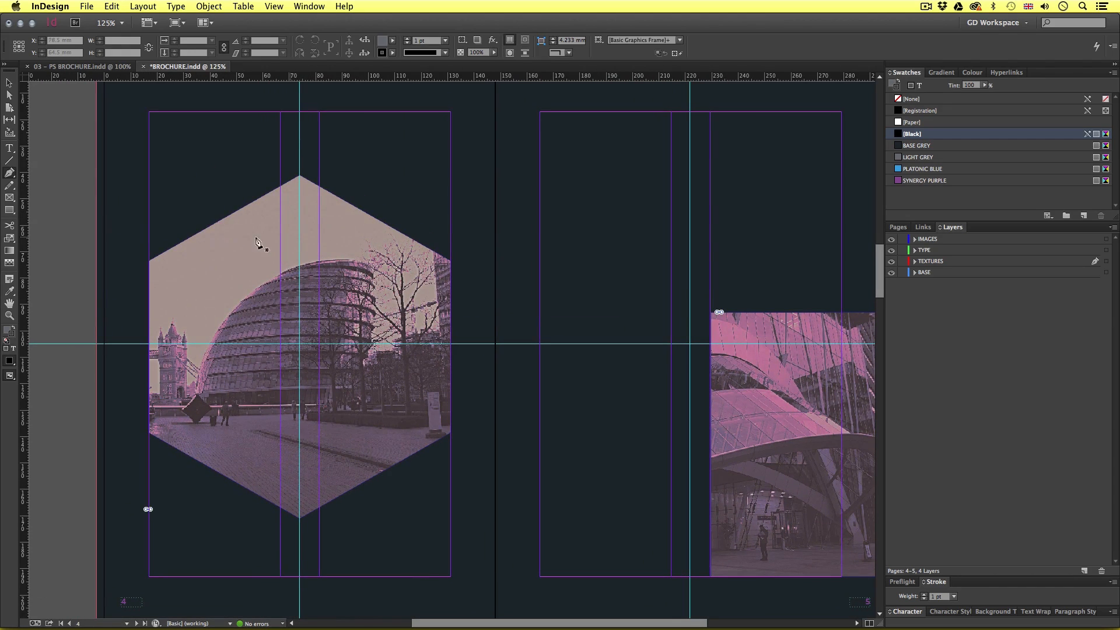
pyautogui.click(271, 191)
pyautogui.click(97, 282)
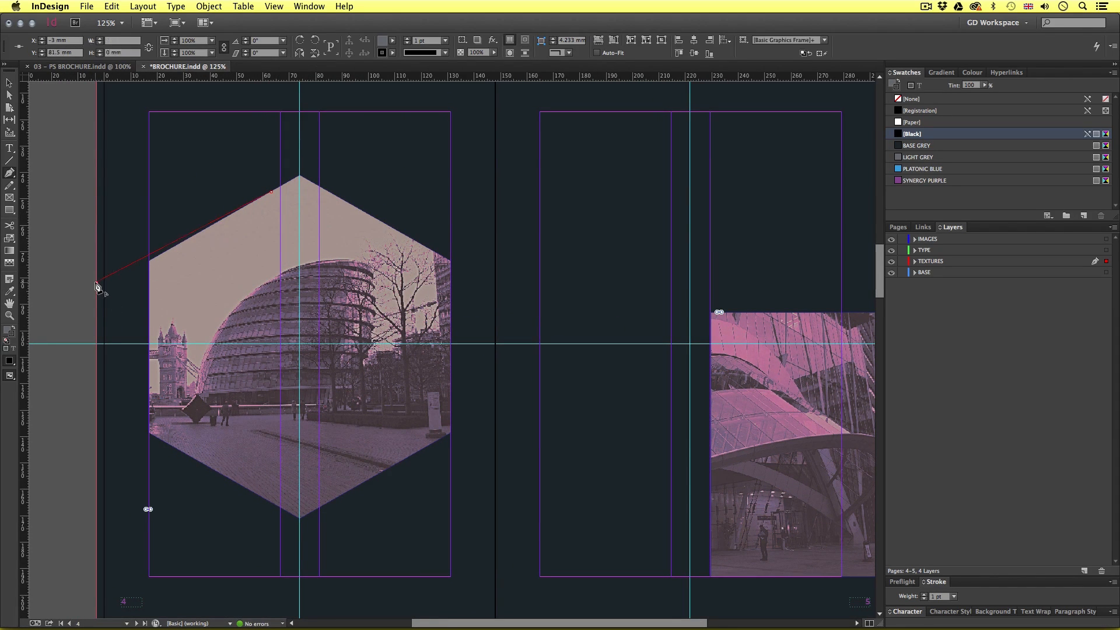
pyautogui.scroll(-2, 143, 565)
pyautogui.click(97, 581)
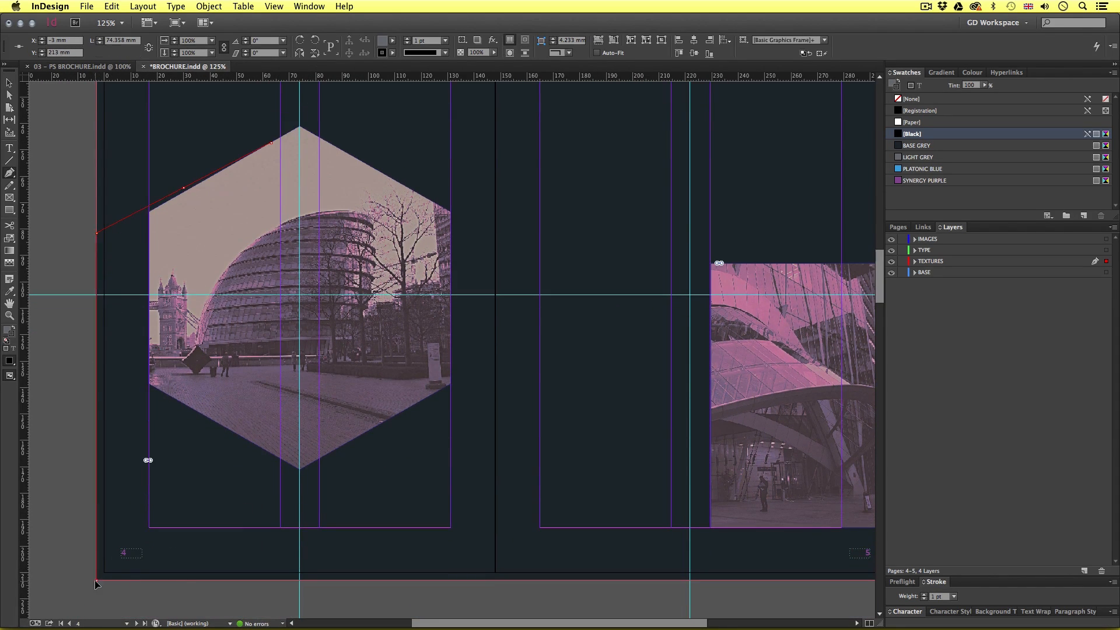
pyautogui.click(187, 581)
pyautogui.click(427, 398)
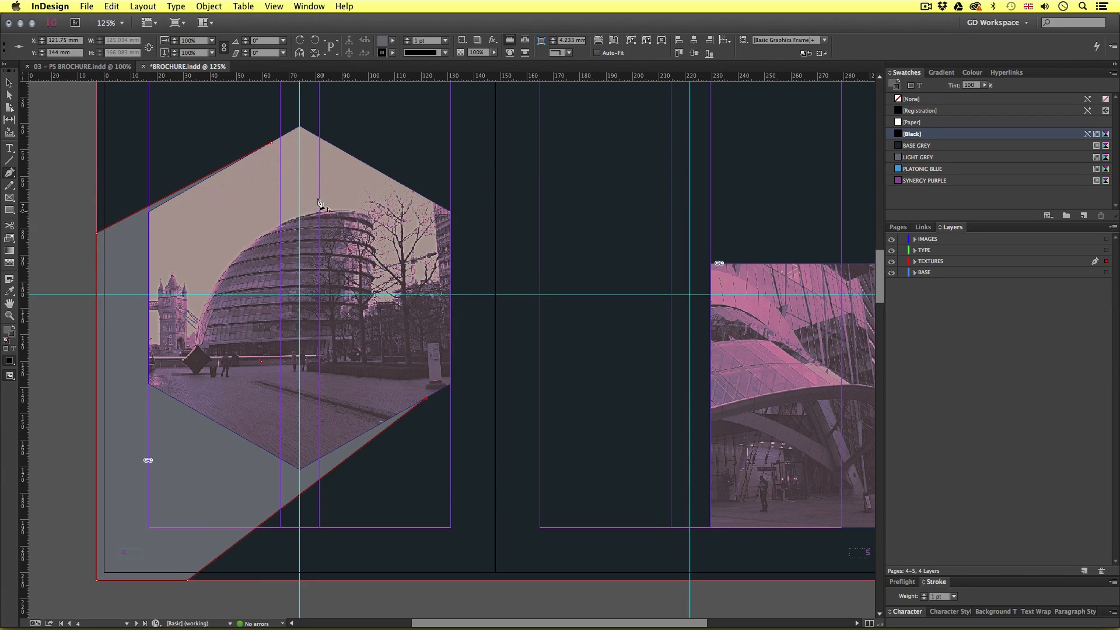
pyautogui.click(270, 143)
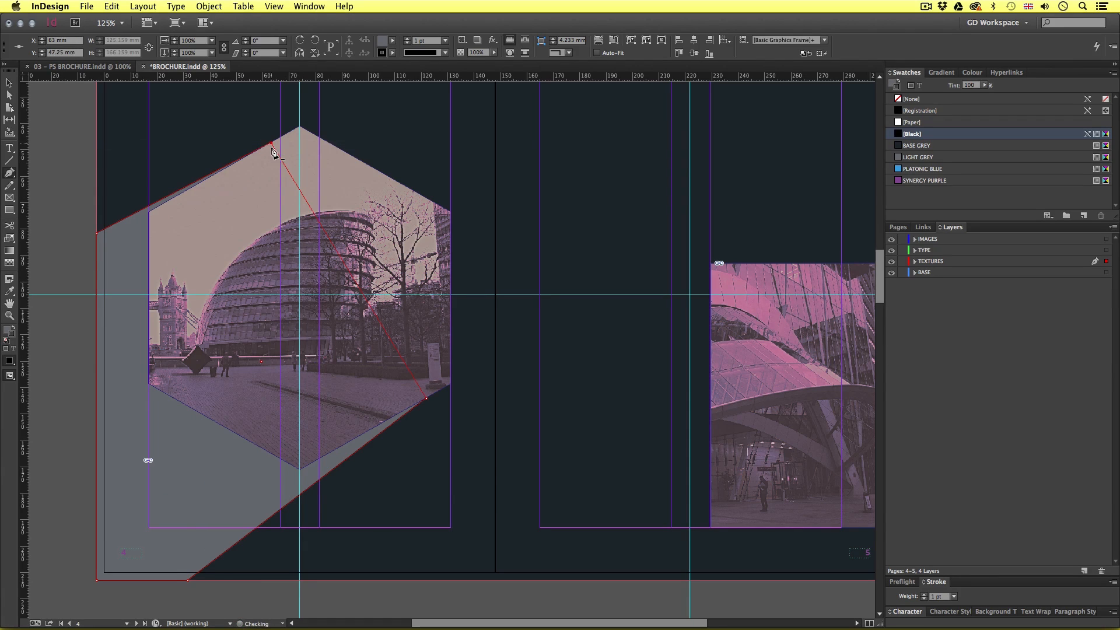
# Fill the new shape with SYNERGY PURPLE and set its stroke to None.
pyautogui.click(8, 331)
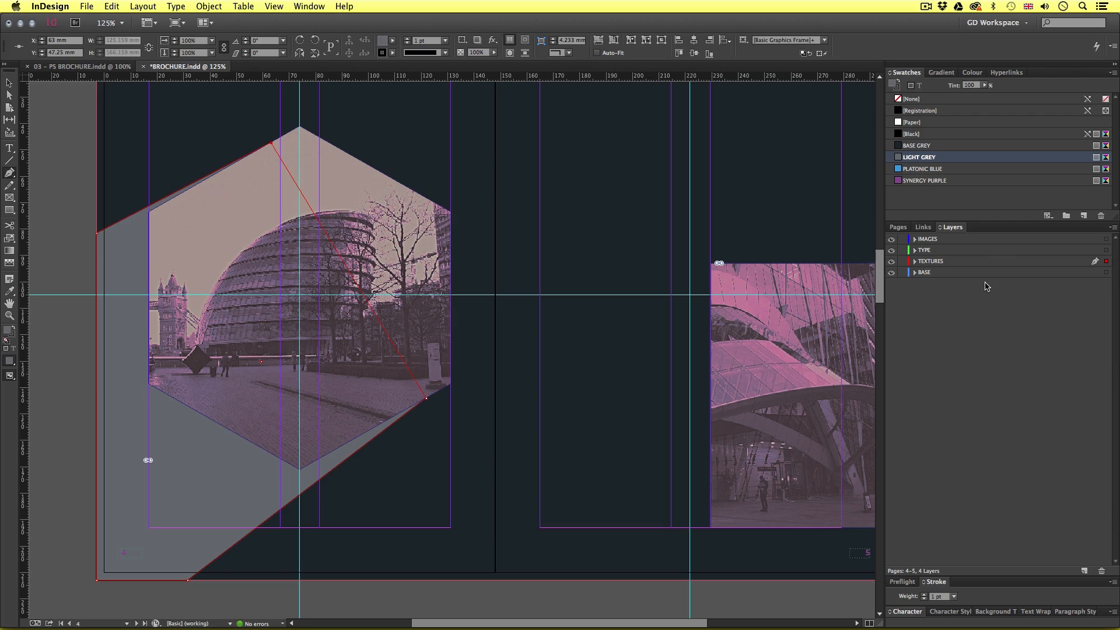
pyautogui.click(907, 180)
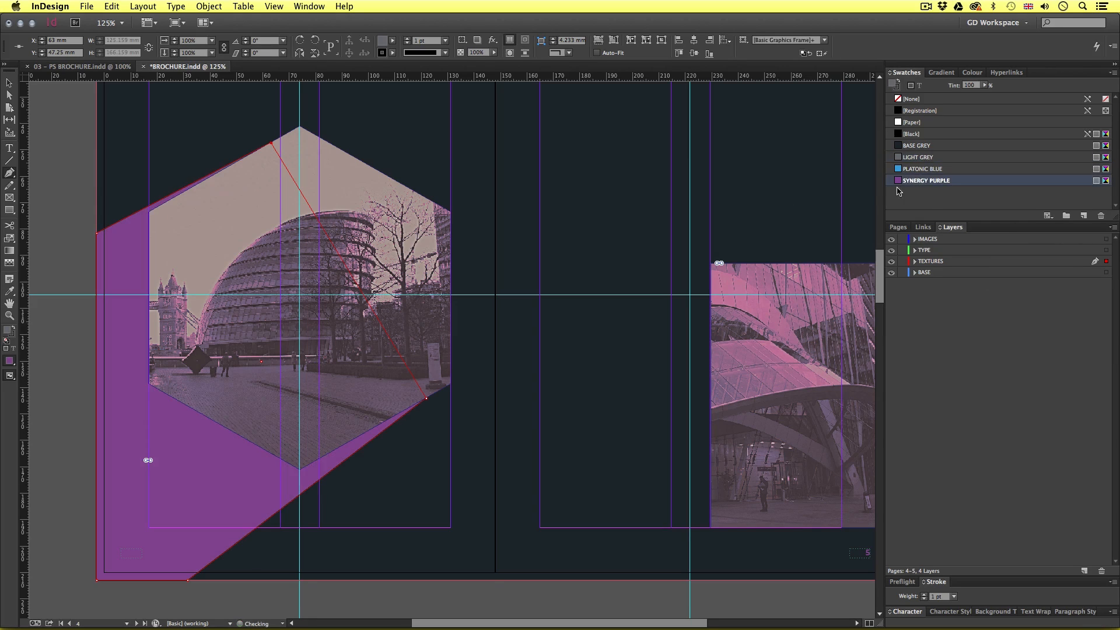
pyautogui.click(12, 334)
pyautogui.click(911, 98)
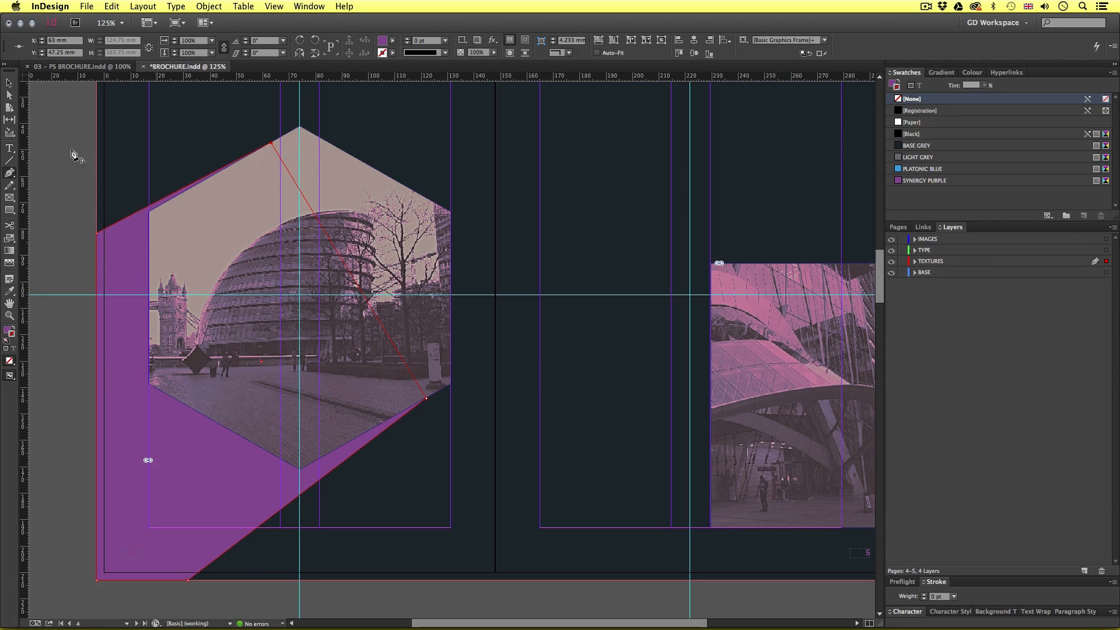
# Nudge the purple shape's upper anchor point on the left bleed down to Y 84.5 mm, aligning its edge with the hexagon's side.
pyautogui.click(8, 95)
pyautogui.click(97, 233)
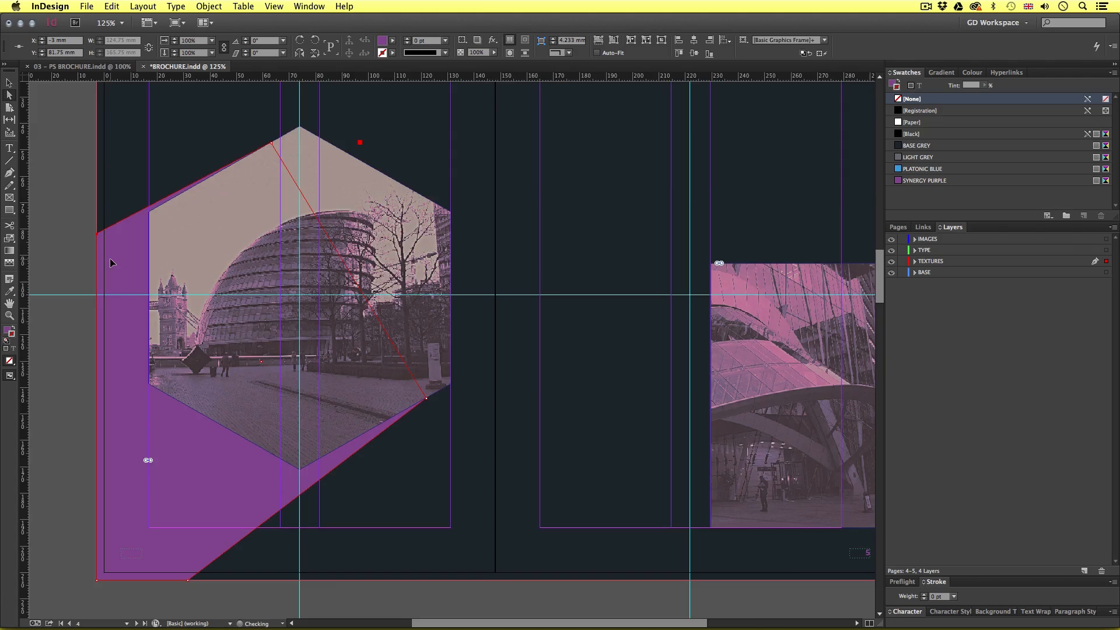
pyautogui.keyDown('super'); pyautogui.click(118, 223); pyautogui.keyUp('super')
pyautogui.moveTo(588, 417); pyautogui.dragTo(511, 359)
pyautogui.keyDown('super'); pyautogui.click(485, 323); pyautogui.keyUp('super')
pyautogui.keyDown('super'); pyautogui.click(485, 323); pyautogui.keyUp('super')
pyautogui.press('Down')
pyautogui.hotkey('shift', 'Down')
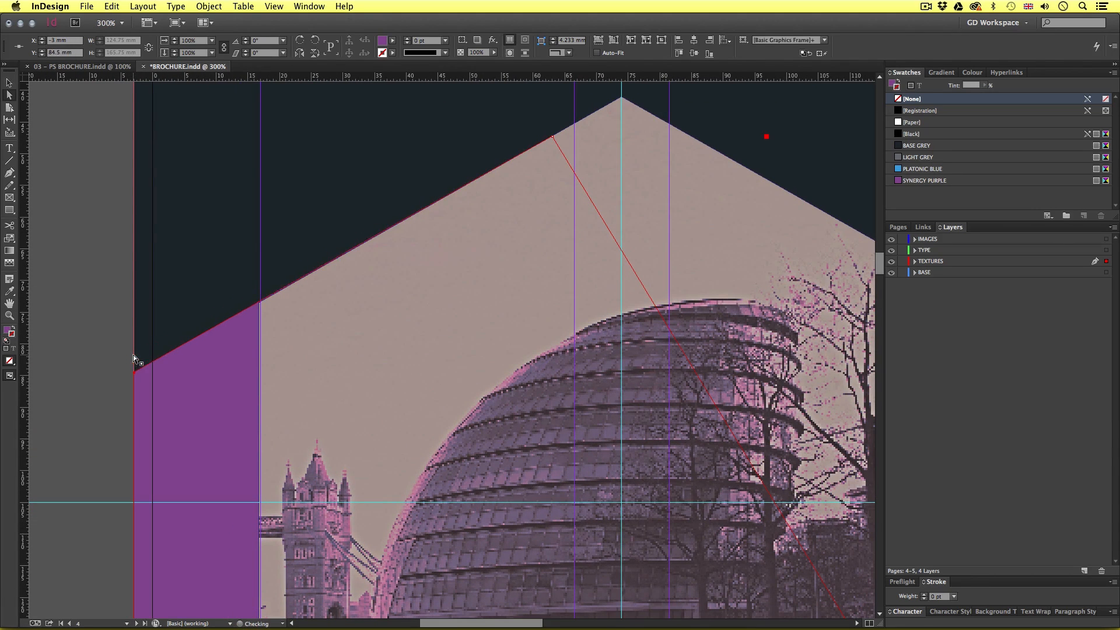
# Nudge the purple shape's bottom anchor point left to X 1.25 mm, aligning its edge with the hexagon's lower-right side, and save the brochure.
pyautogui.press('Down')
pyautogui.click(480, 472)
pyautogui.moveTo(480, 472); pyautogui.dragTo(298, 233)
pyautogui.click(715, 162)
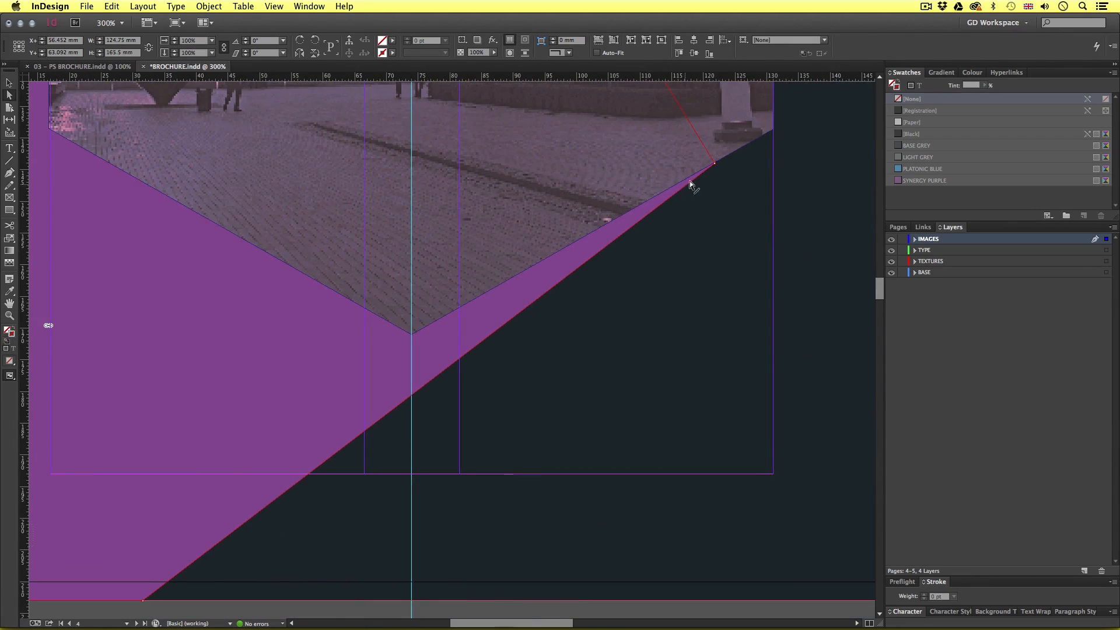
pyautogui.click(142, 601)
pyautogui.hotkey('shift', 'Left')
pyautogui.hotkey('shift', 'Left')
pyautogui.hotkey('shift', 'Left')
pyautogui.hotkey('shift', 'Left')
pyautogui.hotkey('shift', 'Left')
pyautogui.hotkey('shift', 'Left')
pyautogui.hotkey('shift', 'Left')
pyautogui.hotkey('shift', 'Left')
pyautogui.hotkey('shift', 'Left')
pyautogui.hotkey('shift', 'Left')
pyautogui.hotkey('shift', 'Left')
pyautogui.hotkey('shift', 'Left')
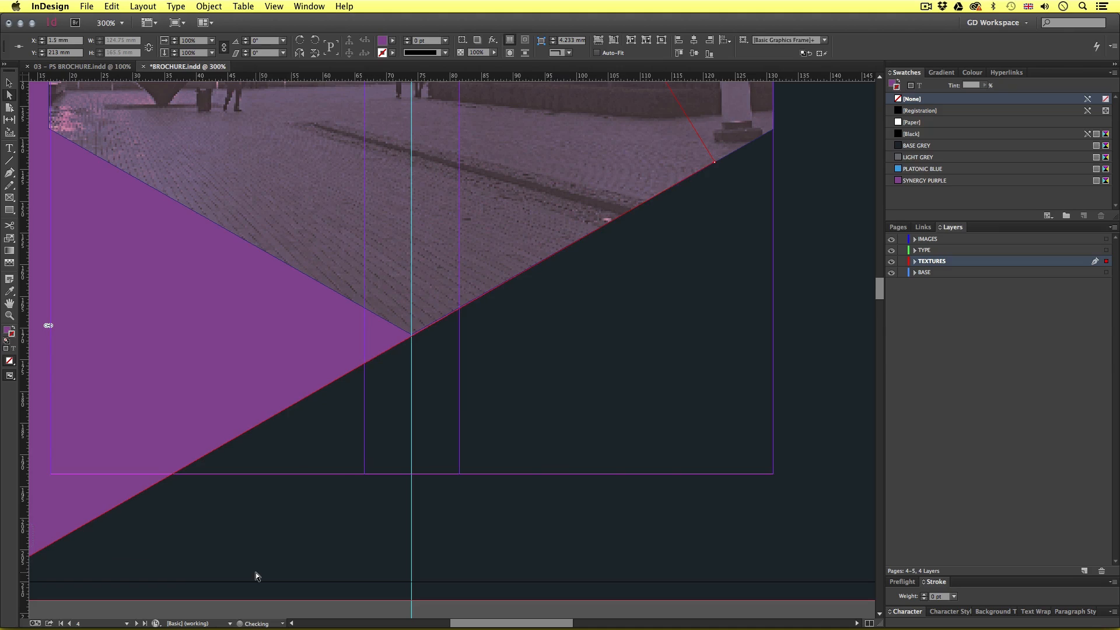
pyautogui.press('Left')
pyautogui.moveTo(239, 523); pyautogui.dragTo(436, 512)
pyautogui.keyDown('alt'); pyautogui.keyDown('super'); pyautogui.click(457, 492); pyautogui.keyUp('super'); pyautogui.keyUp('alt')
pyautogui.keyDown('alt'); pyautogui.keyDown('super'); pyautogui.click(467, 398); pyautogui.keyUp('super'); pyautogui.keyUp('alt')
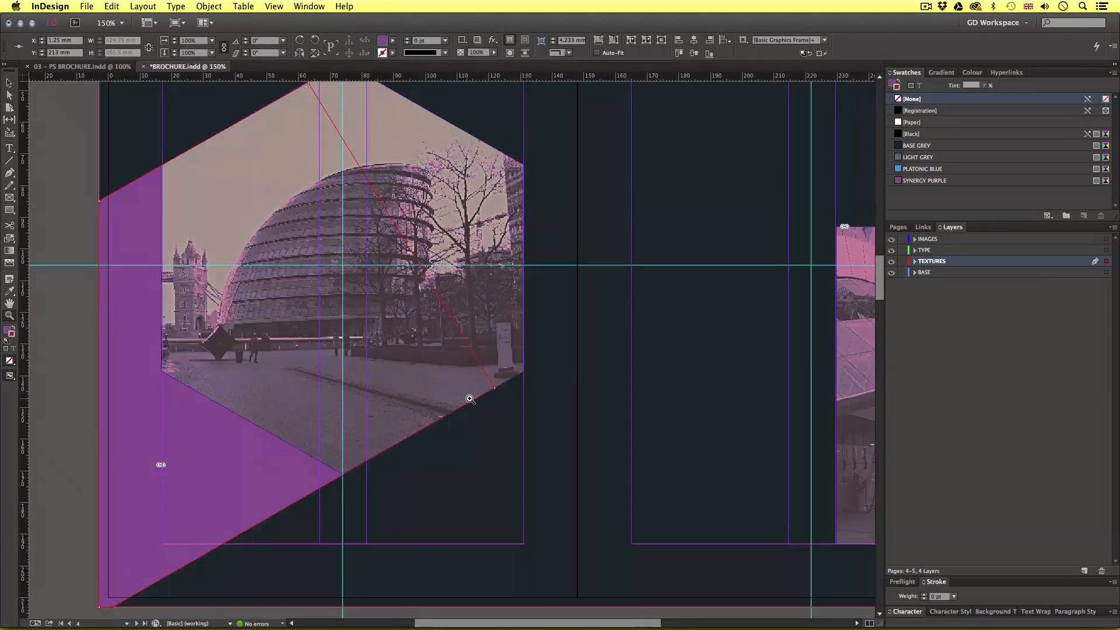
pyautogui.keyDown('alt'); pyautogui.keyDown('super'); pyautogui.click(468, 397); pyautogui.keyUp('super'); pyautogui.keyUp('alt')
pyautogui.keyDown('alt'); pyautogui.keyDown('super'); pyautogui.click(440, 413); pyautogui.keyUp('super'); pyautogui.keyUp('alt')
pyautogui.press('super+alt+0')
pyautogui.press('super+s')
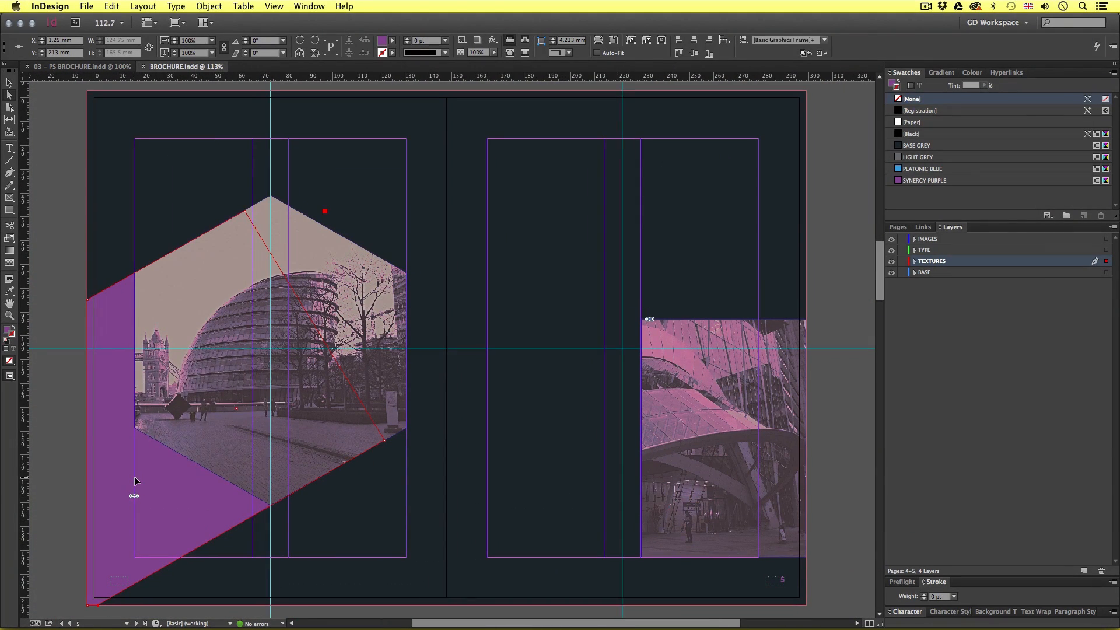
# Set the purple shape's opacity to 50% with the Transparency effect, deselect it and preview the spread without guides.
pyautogui.rightClick(133, 480)
pyautogui.moveTo(175, 518)
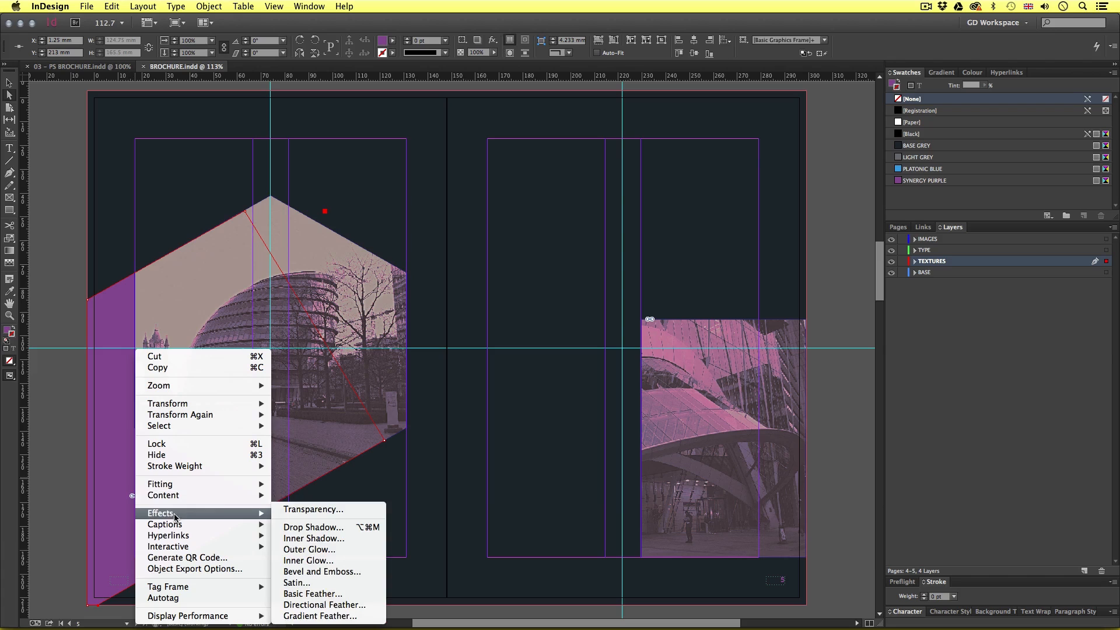
pyautogui.click(321, 510)
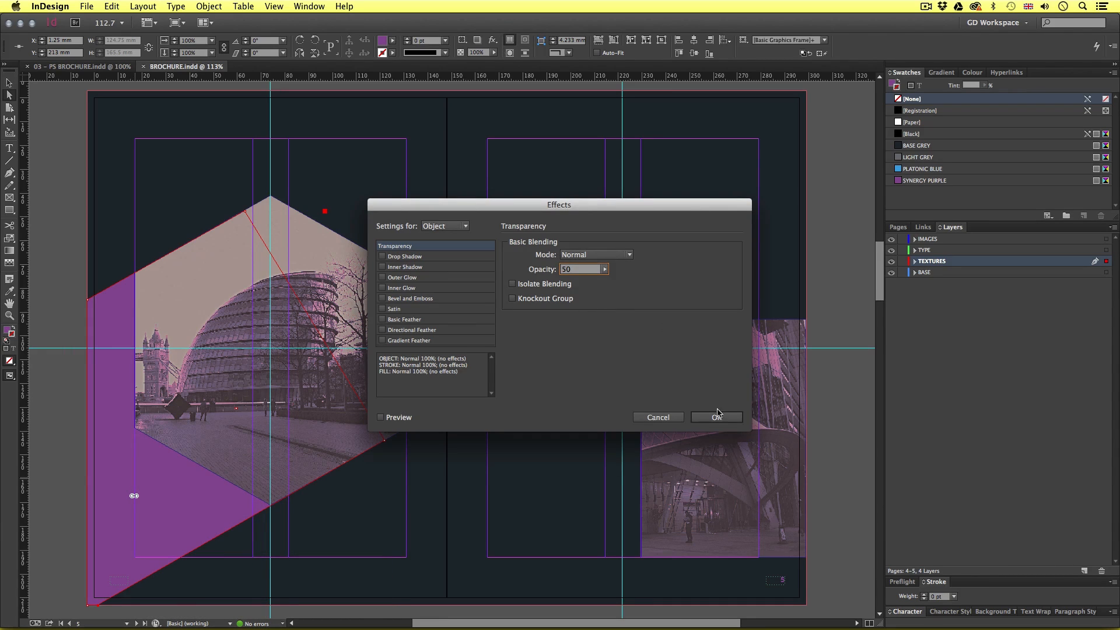
pyautogui.click(717, 416)
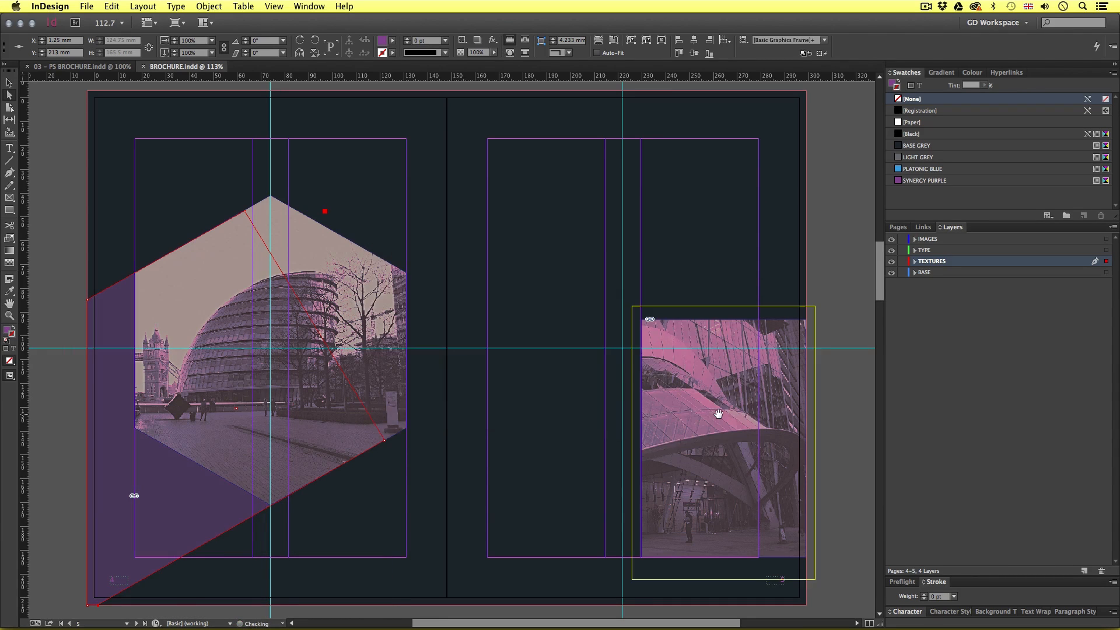
pyautogui.click(511, 353)
pyautogui.press('w')
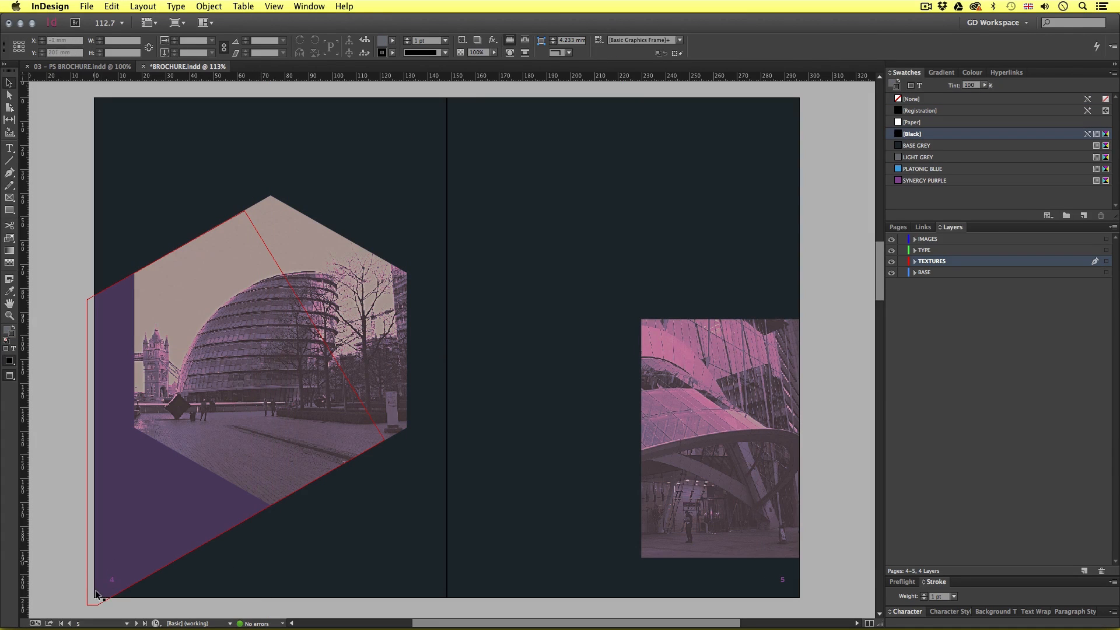
pyautogui.hscroll(-4, 197, 542)
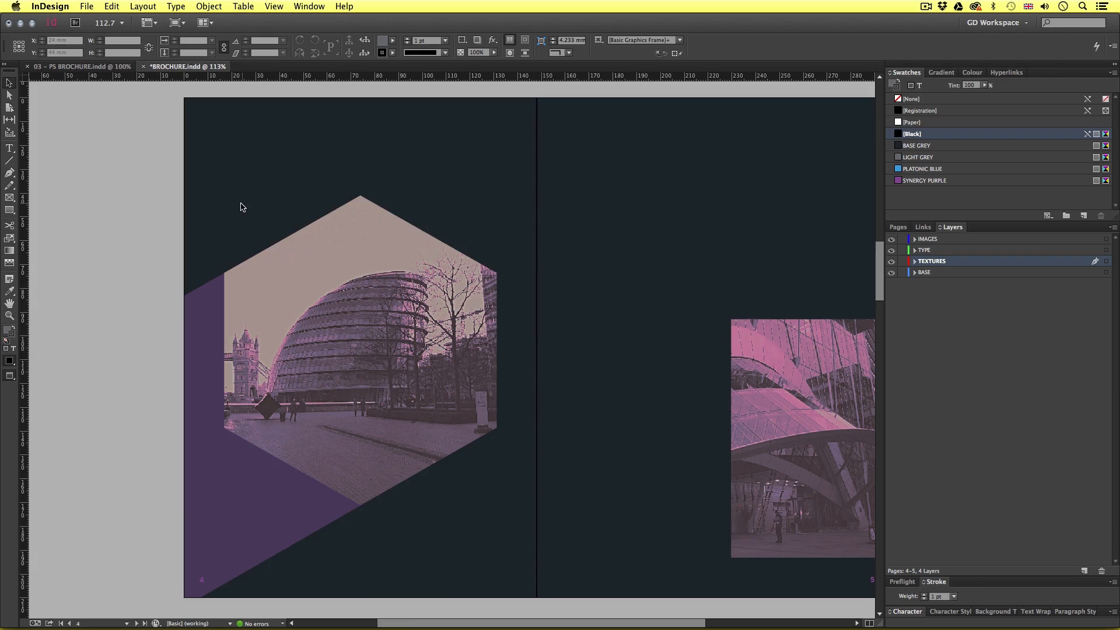
# Move the hexagon image and purple shape together straight up to Y 113 mm and save the document.
pyautogui.moveTo(214, 162); pyautogui.dragTo(510, 315)
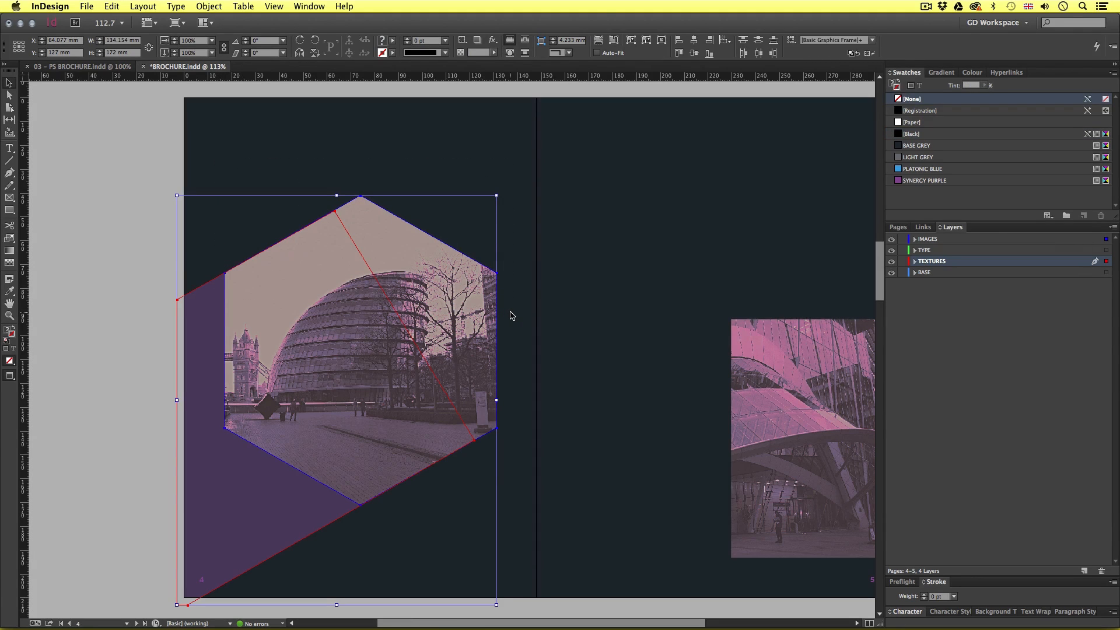
pyautogui.press('Up')
pyautogui.press('Up')
pyautogui.press('Up')
pyautogui.press('Up')
pyautogui.press('Up')
pyautogui.press('Up')
pyautogui.press('Up')
pyautogui.press('Up')
pyautogui.press('Up')
pyautogui.press('Up')
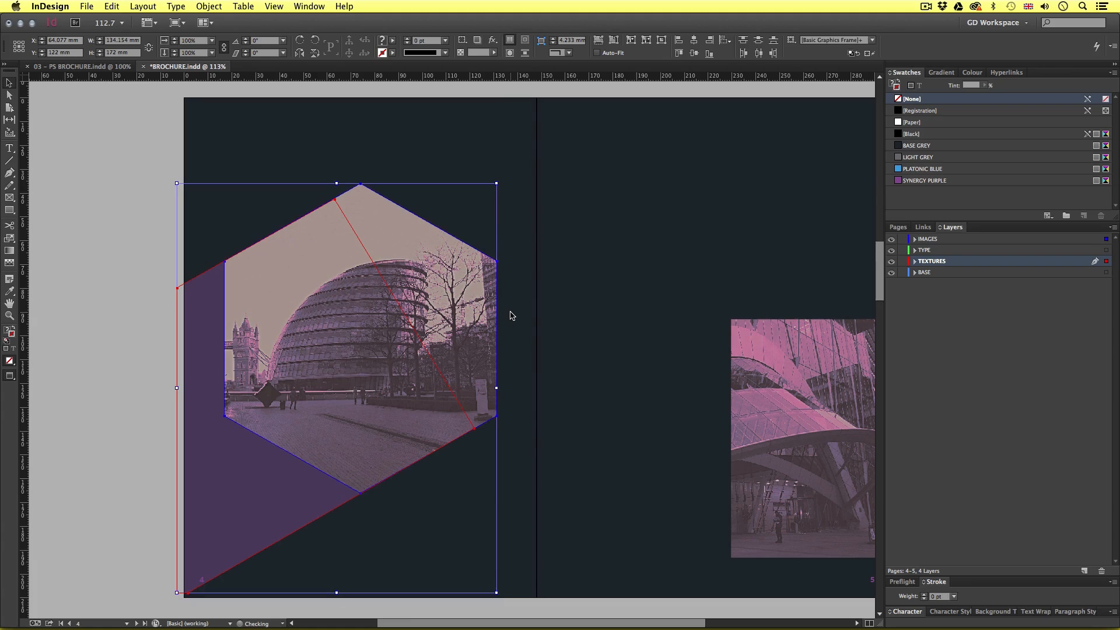
pyautogui.press('Up')
pyautogui.press('Up')
pyautogui.press('Up')
pyautogui.press('Up')
pyautogui.press('Up')
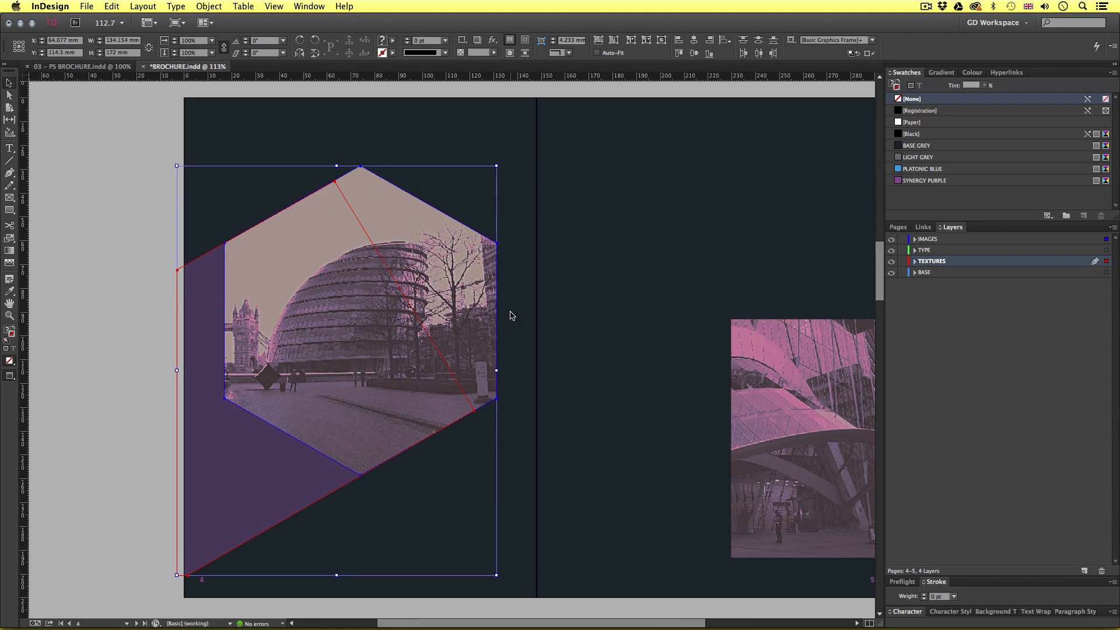
pyautogui.press('Up')
pyautogui.press('Up')
pyautogui.press('Up')
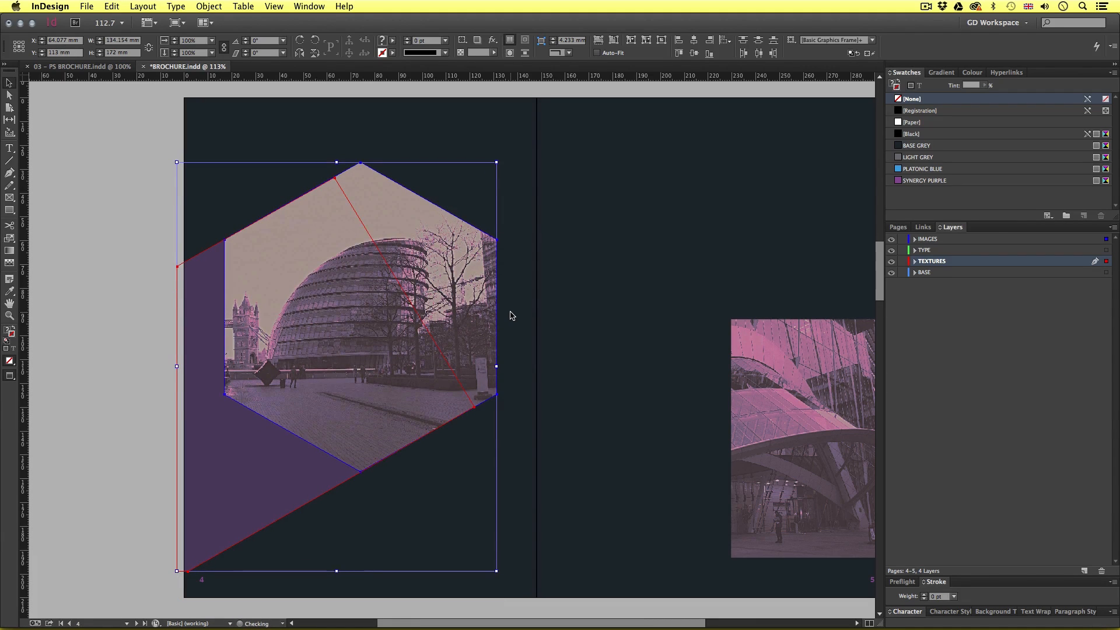
pyautogui.click(147, 534)
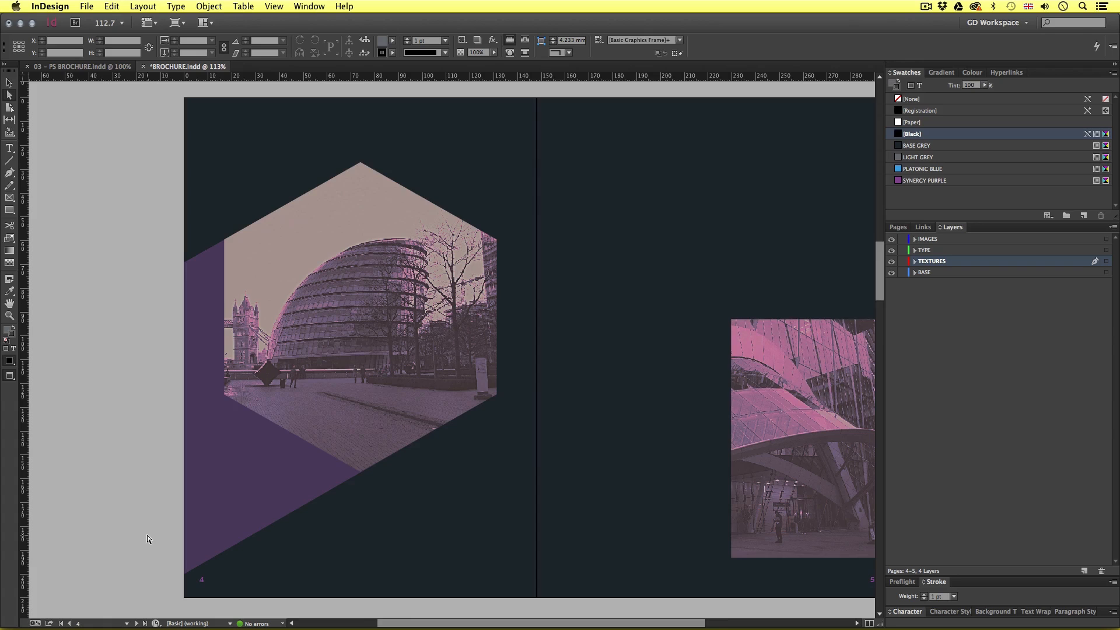
pyautogui.hscroll(2, 563, 347)
pyautogui.press('super+s')
# Switch to Acrobat to examine the chosen inside-spread sketches in DESIGN PROCESS.pdf and return to InDesign.
pyautogui.press('super+Tab')
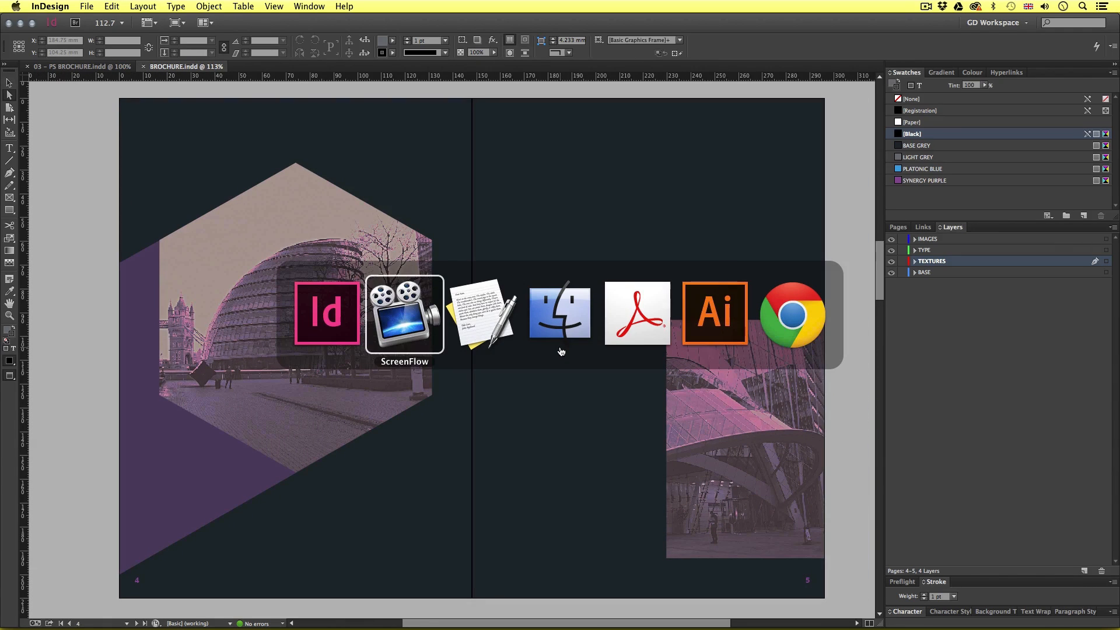
pyautogui.press('super+Tab')
pyautogui.press('super+Tab')
pyautogui.press('super+Tab')
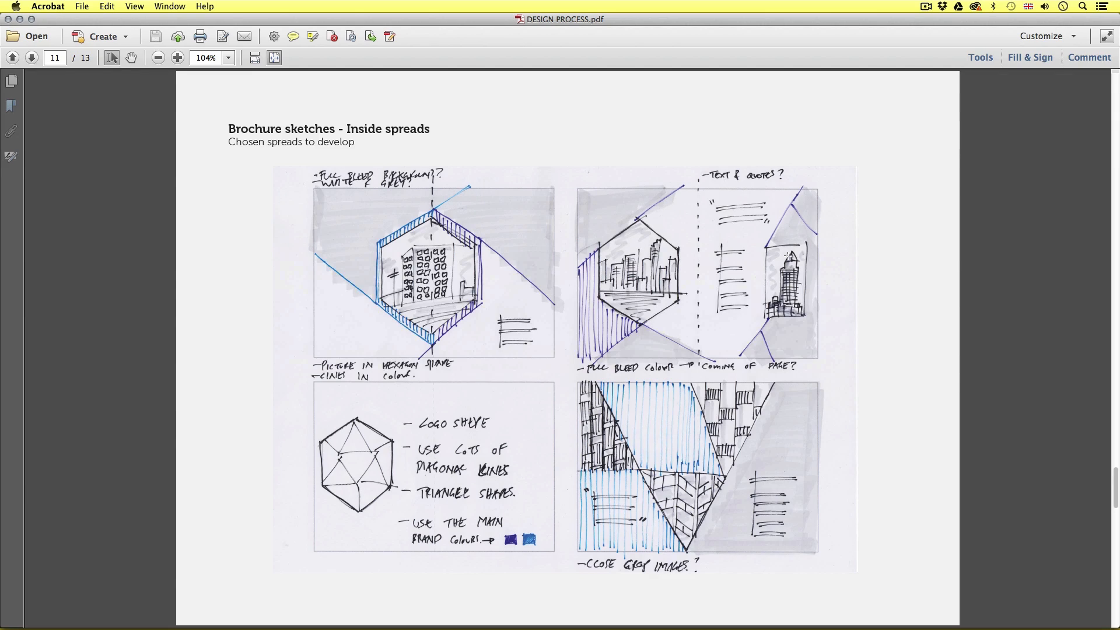
pyautogui.press('super+Tab')
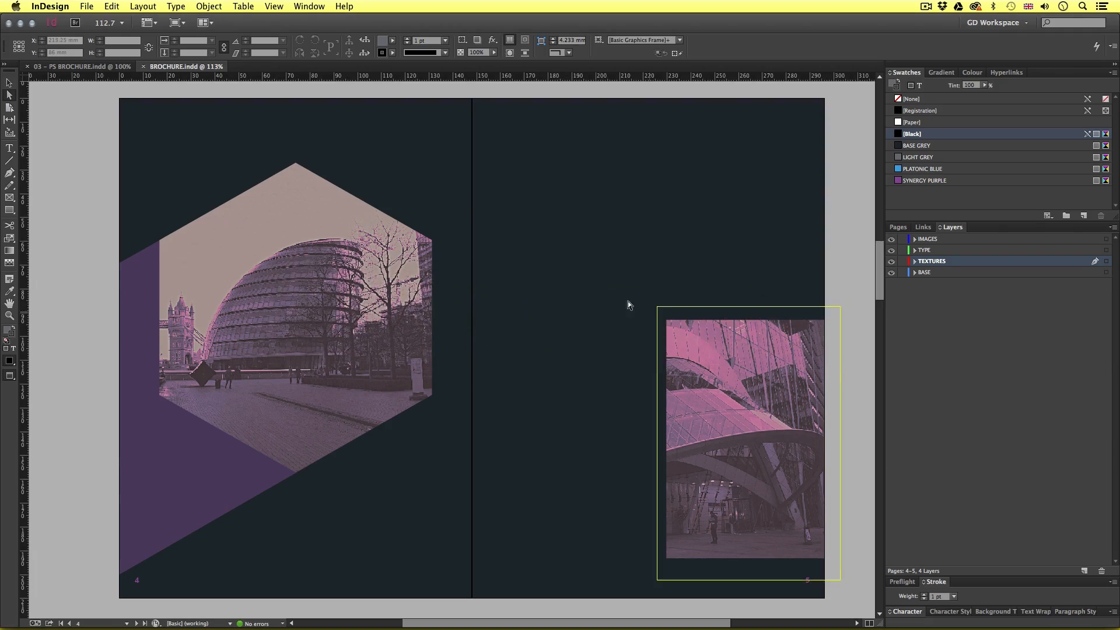
# Show the guides and draw a line about 70 mm long from the hexagon's upper-left edge to the top bleed, stroked in SYNERGY PURPLE.
pyautogui.press('w')
pyautogui.moveTo(530, 245); pyautogui.dragTo(527, 250)
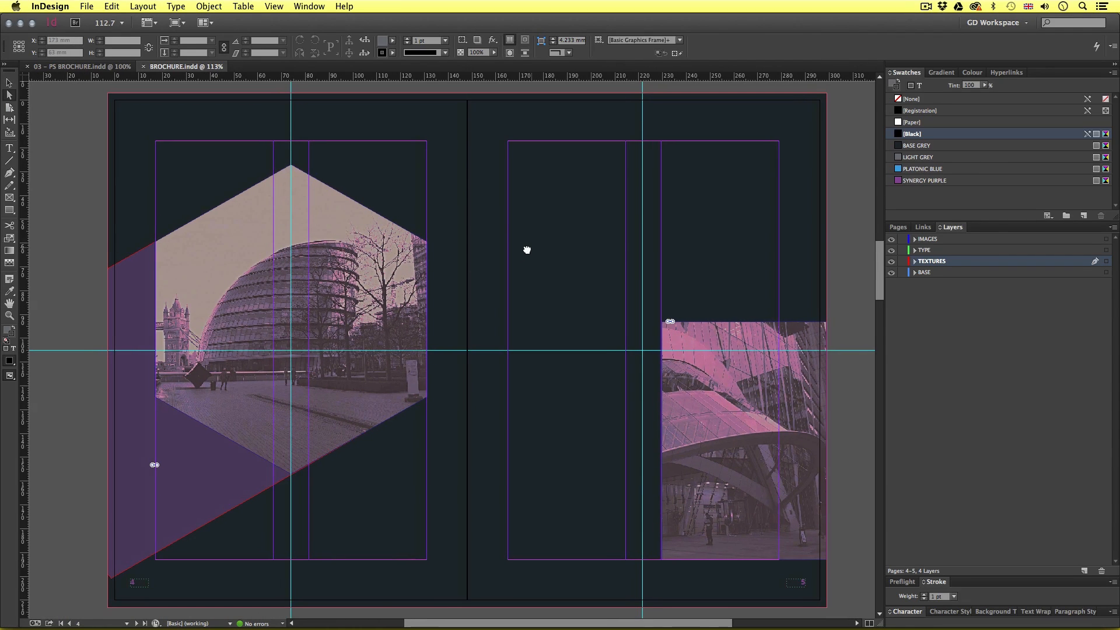
pyautogui.press('\\')
pyautogui.press('super+2')
pyautogui.moveTo(381, 95); pyautogui.dragTo(463, 318)
pyautogui.moveTo(215, 265); pyautogui.dragTo(471, 119)
pyautogui.moveTo(468, 615); pyautogui.dragTo(522, 137)
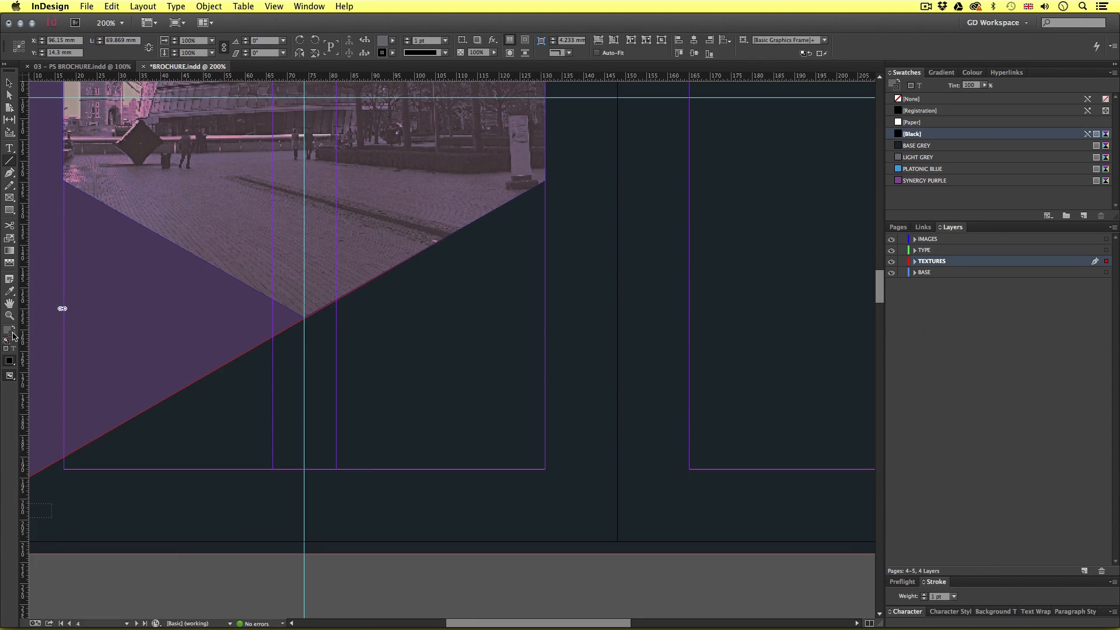
pyautogui.click(920, 182)
# Draw a line along the hexagon's lower-left edge past its bottom vertex to the bottom bleed of page 5, stroked in SYNERGY PURPLE.
pyautogui.moveTo(552, 216)
pyautogui.mouseDown()
pyautogui.moveTo(558, 488)
pyautogui.moveTo(548, 395)
pyautogui.mouseUp()
pyautogui.moveTo(402, 464); pyautogui.dragTo(342, 336)
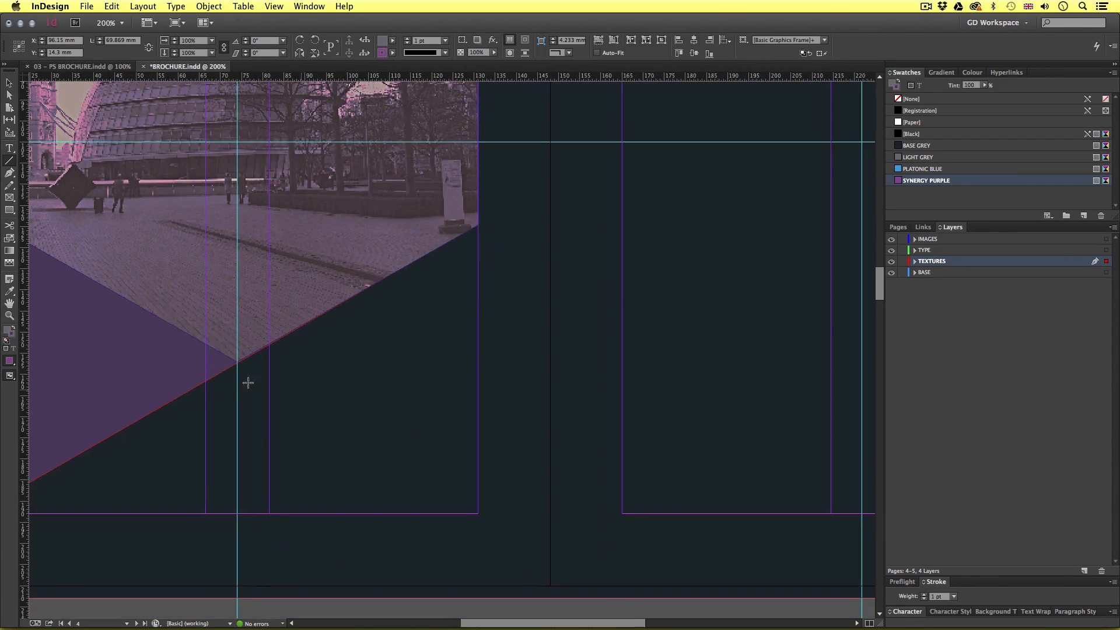
pyautogui.moveTo(154, 314); pyautogui.dragTo(650, 598)
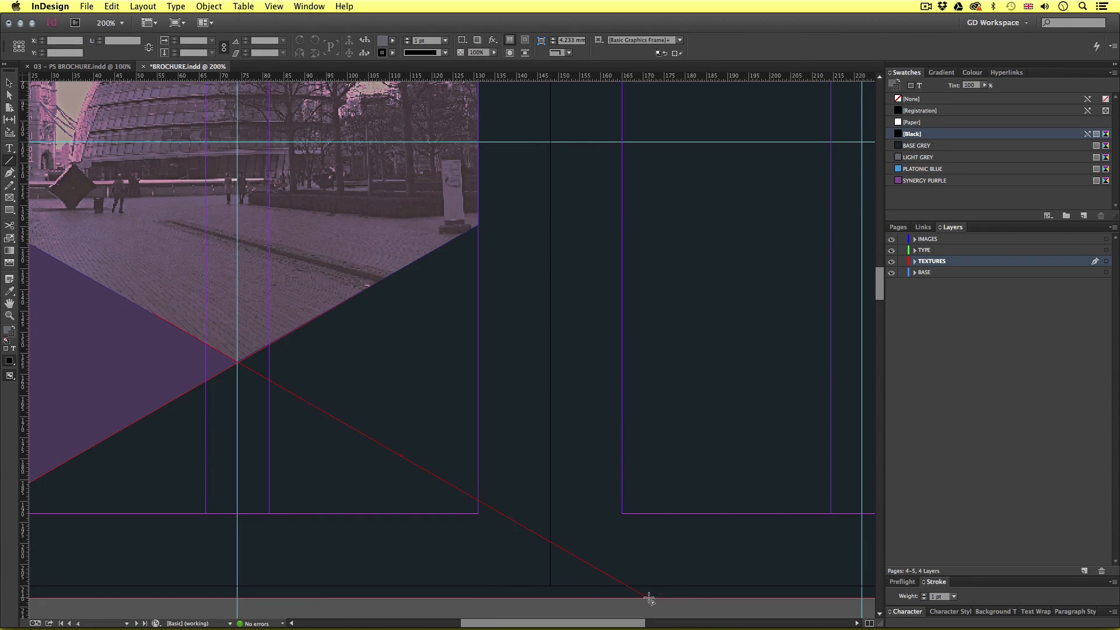
pyautogui.moveTo(756, 175)
pyautogui.mouseDown()
pyautogui.moveTo(557, 301)
pyautogui.moveTo(665, 204)
pyautogui.mouseUp()
pyautogui.click(922, 181)
# Draw a diagonal line about 111 mm long from the page 5 image's upper-left corner to the top bleed, stroked in SYNERGY PURPLE.
pyautogui.moveTo(618, 391); pyautogui.dragTo(318, 540)
pyautogui.moveTo(526, 93); pyautogui.dragTo(328, 350)
pyautogui.moveTo(308, 525); pyautogui.dragTo(542, 120)
pyautogui.click(922, 181)
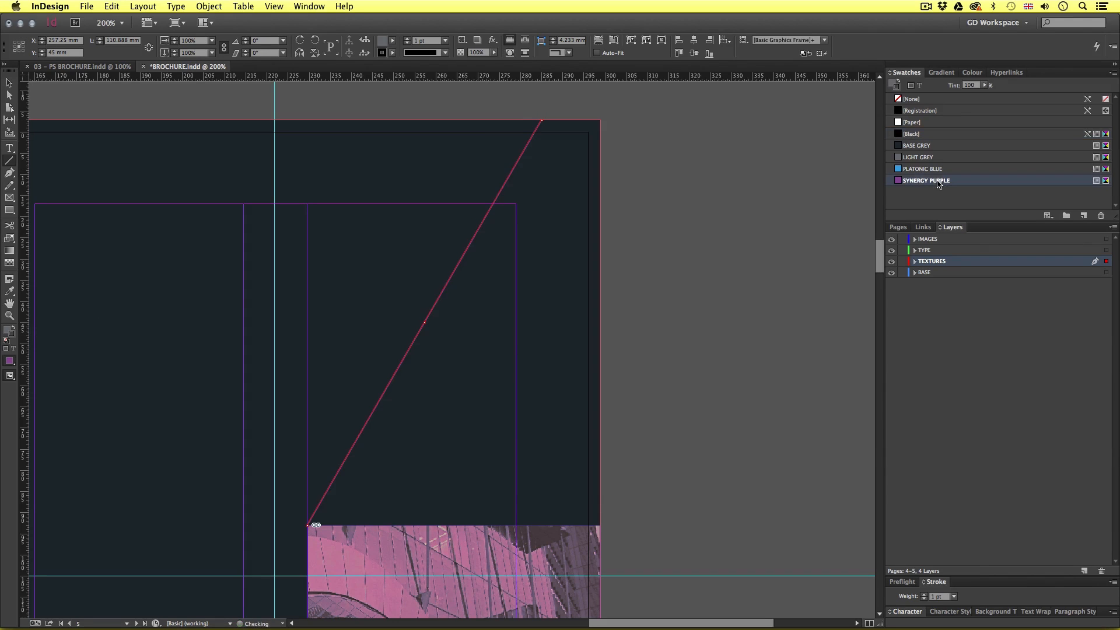
pyautogui.click(954, 596)
# Draw a diagonal about 24 mm long from the page 5 image's lower-left corner to the bottom bleed, plus an 18 mm branch, in SYNERGY PURPLE.
pyautogui.scroll(-15, 638, 288)
pyautogui.moveTo(421, 437); pyautogui.dragTo(368, 525)
pyautogui.moveTo(411, 454); pyautogui.dragTo(454, 521)
pyautogui.click(924, 182)
# Branch a horizontal line and a diagonal about 64 mm long from page 5's upper diagonal to the right bleed, stroked in SYNERGY PURPLE.
pyautogui.scroll(20, 607, 337)
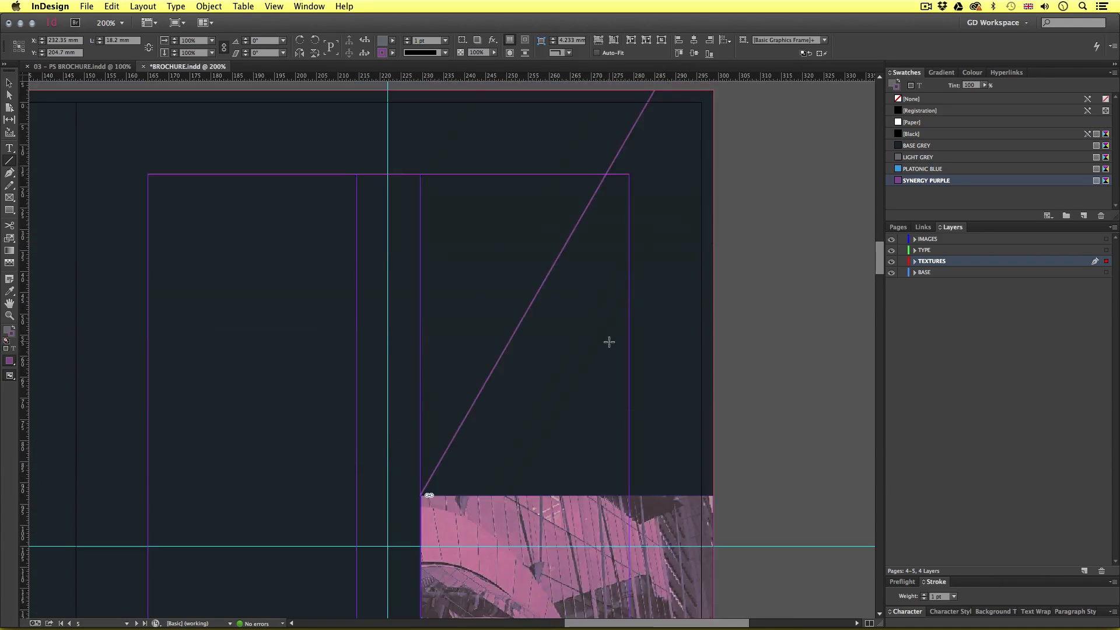
pyautogui.hscroll(5, 607, 337)
pyautogui.moveTo(616, 317)
pyautogui.mouseDown()
pyautogui.moveTo(478, 317)
pyautogui.moveTo(554, 425)
pyautogui.moveTo(619, 553)
pyautogui.mouseUp()
pyautogui.click(924, 180)
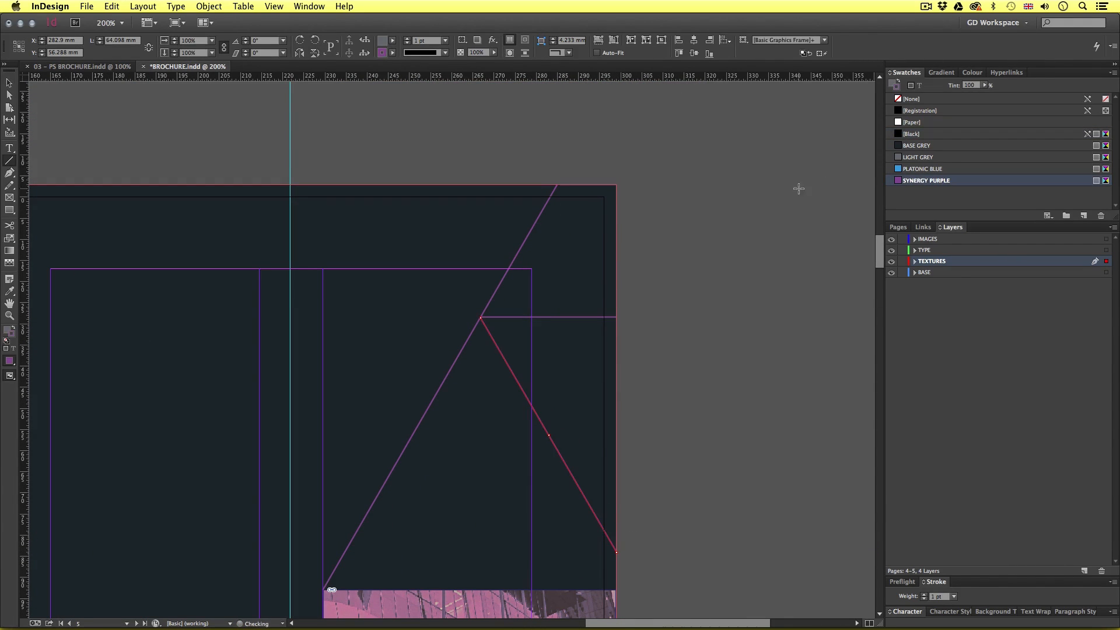
# Preview the spread and adjust the upper diagonal's lower end to meet the page 5 image's upper-left corner.
pyautogui.press('w')
pyautogui.keyDown('super'); pyautogui.click(647, 483); pyautogui.keyUp('super')
pyautogui.press('z')
pyautogui.moveTo(456, 303); pyautogui.dragTo(528, 347)
pyautogui.keyDown('alt'); pyautogui.click(518, 396); pyautogui.keyUp('alt')
pyautogui.keyDown('alt'); pyautogui.click(518, 396); pyautogui.keyUp('alt')
pyautogui.keyDown('alt'); pyautogui.click(388, 390); pyautogui.keyUp('alt')
pyautogui.moveTo(366, 437); pyautogui.dragTo(397, 467)
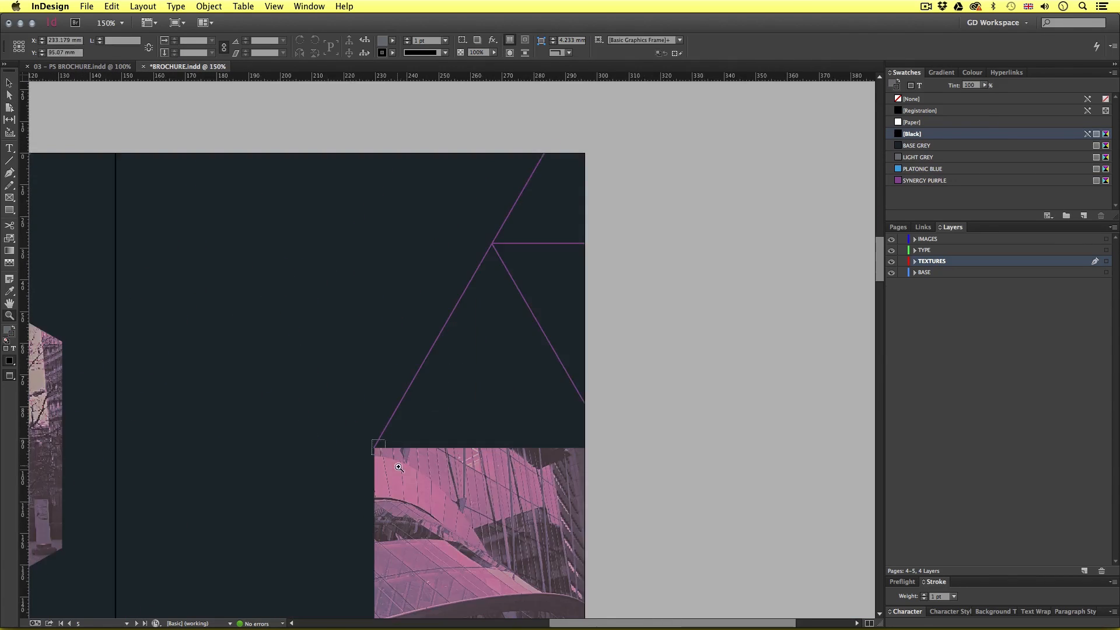
pyautogui.press('a')
pyautogui.moveTo(238, 240); pyautogui.dragTo(259, 241)
pyautogui.press('super+4')
# Adjust the lower diagonal's top end to X 229.94 mm, Y 193 mm so it meets the page 5 image's lower-left corner.
pyautogui.moveTo(473, 598); pyautogui.dragTo(478, 352)
pyautogui.scroll(-5, 478, 351)
pyautogui.scroll(8, 449, 373)
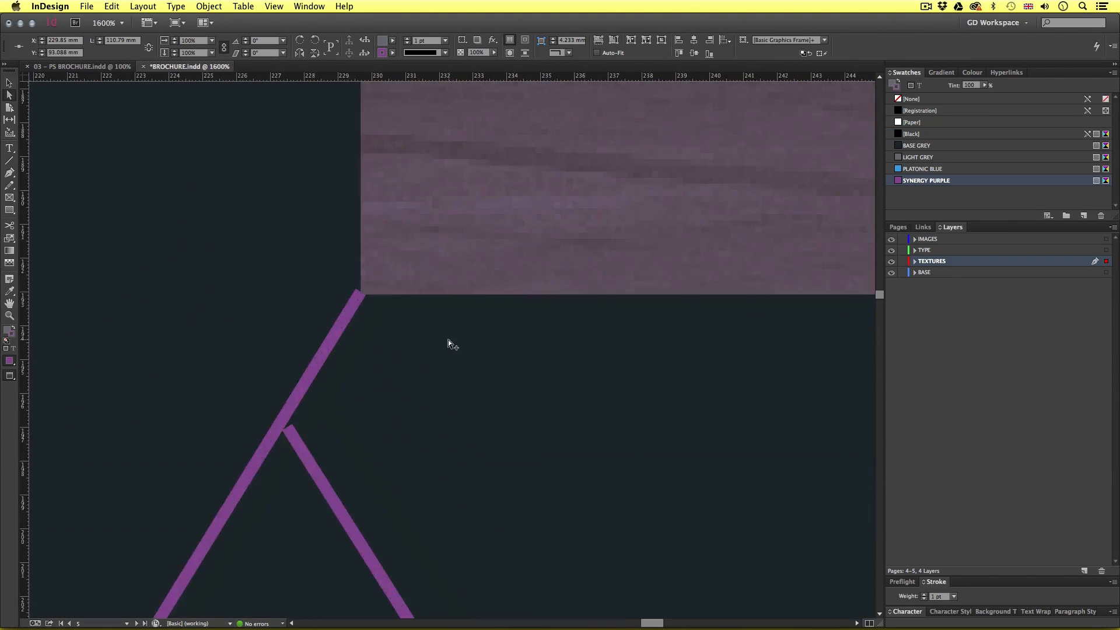
pyautogui.moveTo(360, 292); pyautogui.dragTo(370, 291)
pyautogui.moveTo(377, 502); pyautogui.dragTo(480, 299)
# Shorten the line below the hexagon so it starts at the hexagon's bottom vertex, and nudge it down slightly.
pyautogui.scroll(-5, 419, 315)
pyautogui.hscroll(-8, 404, 337)
pyautogui.scroll(4, 323, 359)
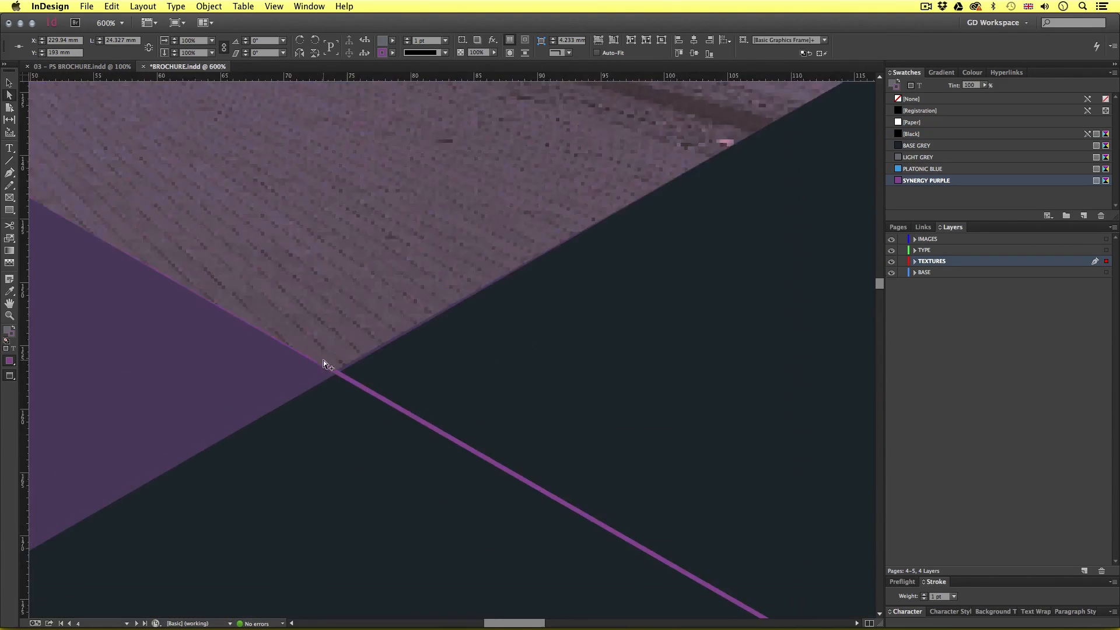
pyautogui.moveTo(323, 360); pyautogui.dragTo(600, 472)
pyautogui.moveTo(646, 511); pyautogui.dragTo(630, 495)
pyautogui.keyDown('alt'); pyautogui.click(637, 499); pyautogui.keyUp('alt')
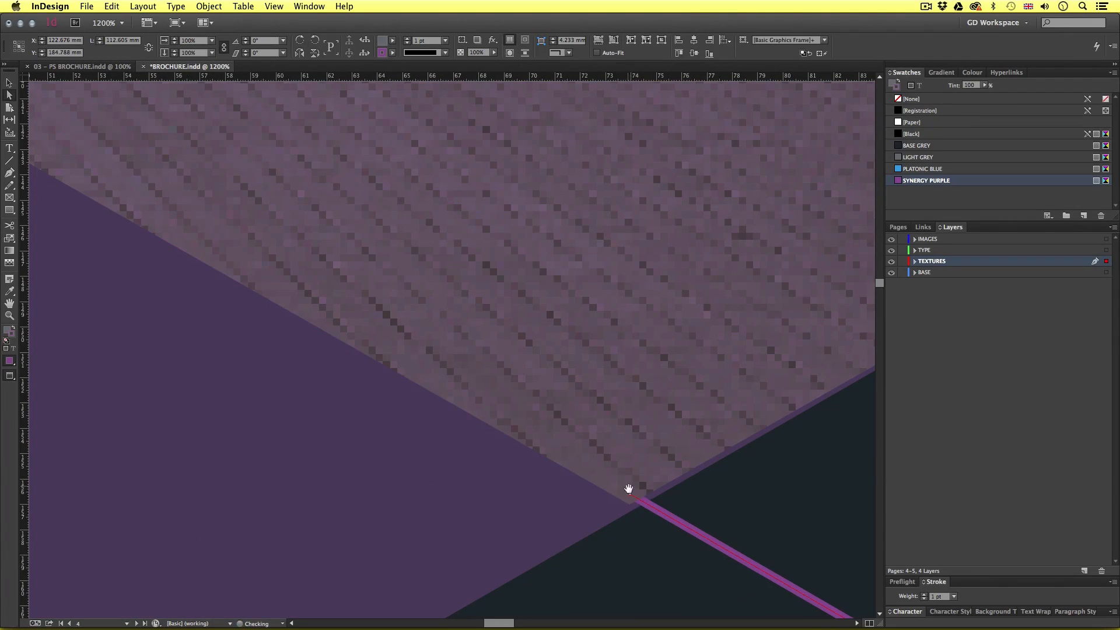
pyautogui.press('Down')
# Pull the start of the line above the hexagon up along the edge toward the top vertex, and deselect it.
pyautogui.scroll(-5, 555, 400)
pyautogui.scroll(6, 554, 400)
pyautogui.scroll(4, 574, 281)
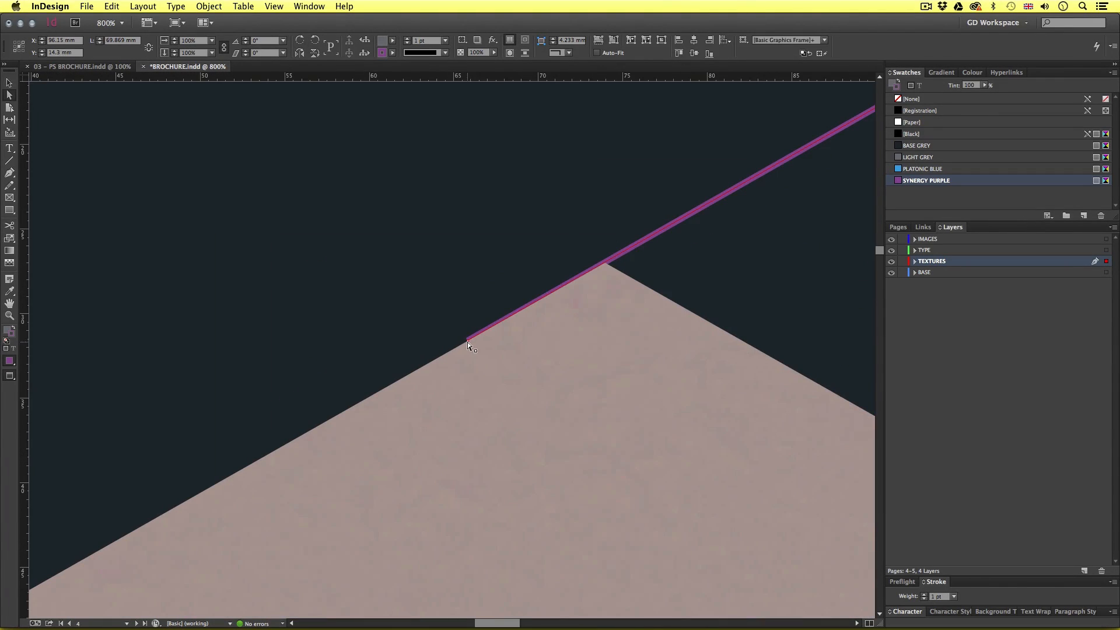
pyautogui.moveTo(467, 342); pyautogui.dragTo(513, 320)
pyautogui.press('super+shift+a')
pyautogui.scroll(-6, 670, 350)
pyautogui.moveTo(492, 401); pyautogui.dragTo(526, 337)
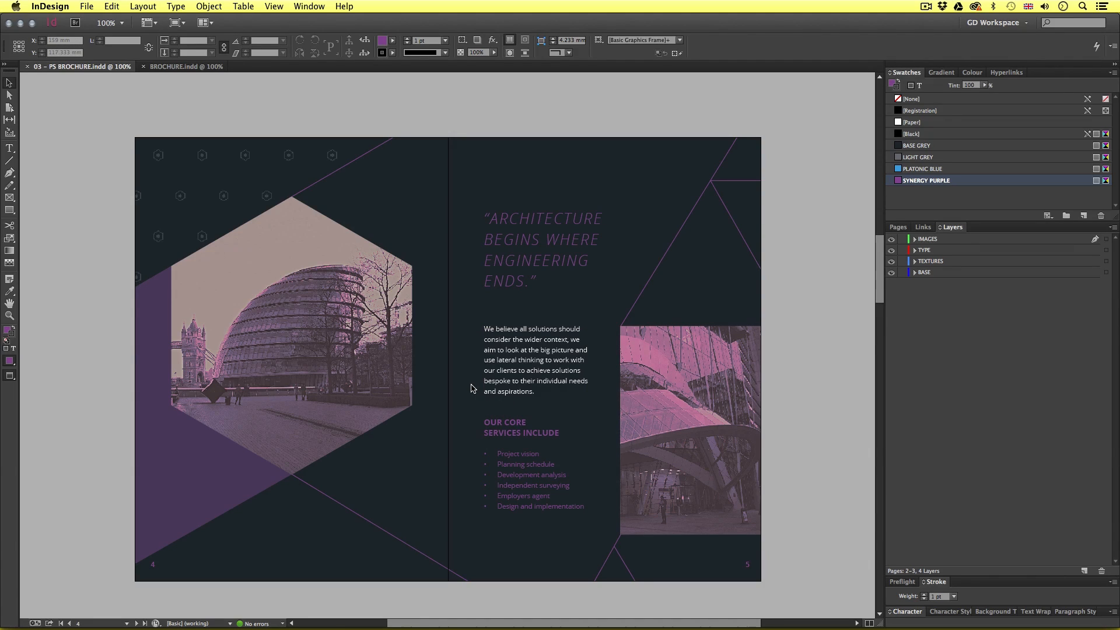
# Examine the hexagon-pattern textures and line work on the spreads of 03 - PS BROCHURE.indd, and return to BROCHURE.indd.
pyautogui.click(264, 210)
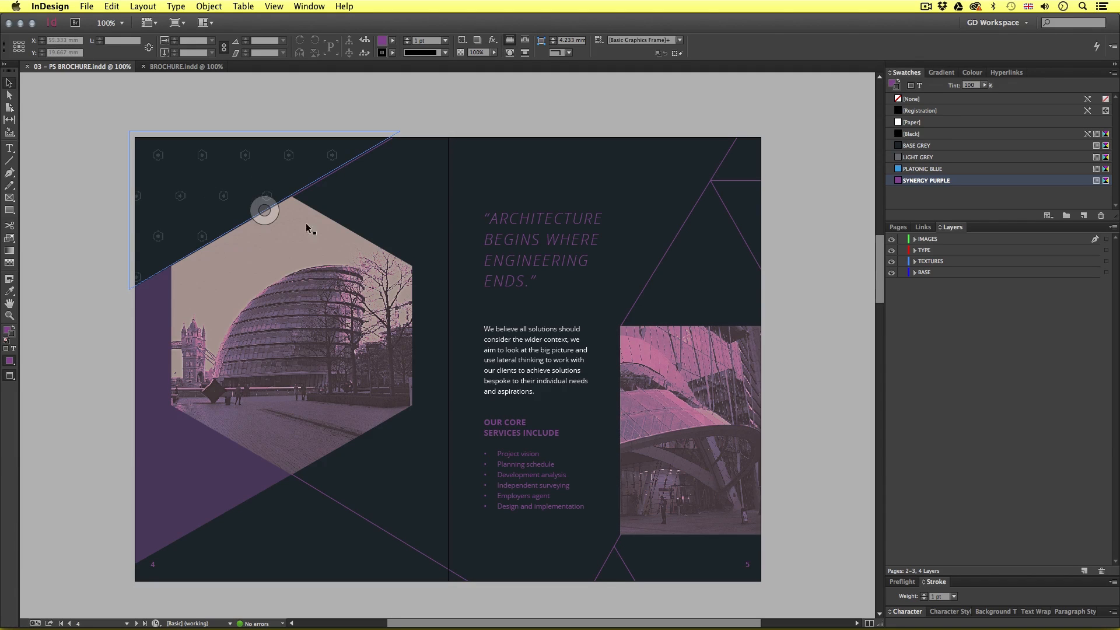
pyautogui.scroll(-10, 499, 377)
pyautogui.click(514, 371)
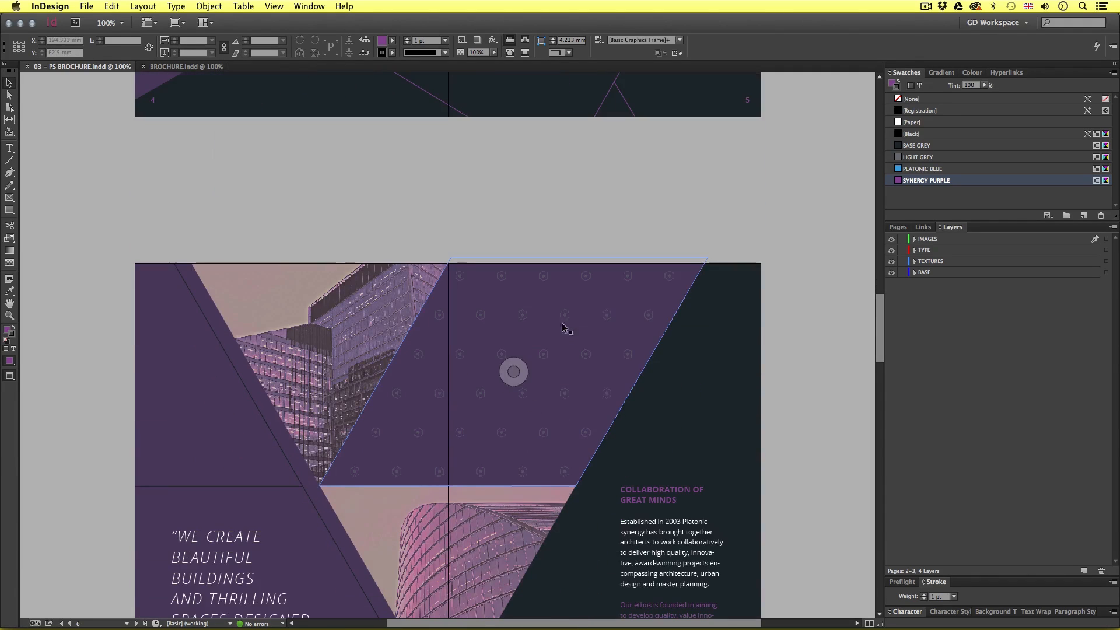
pyautogui.scroll(-10, 533, 367)
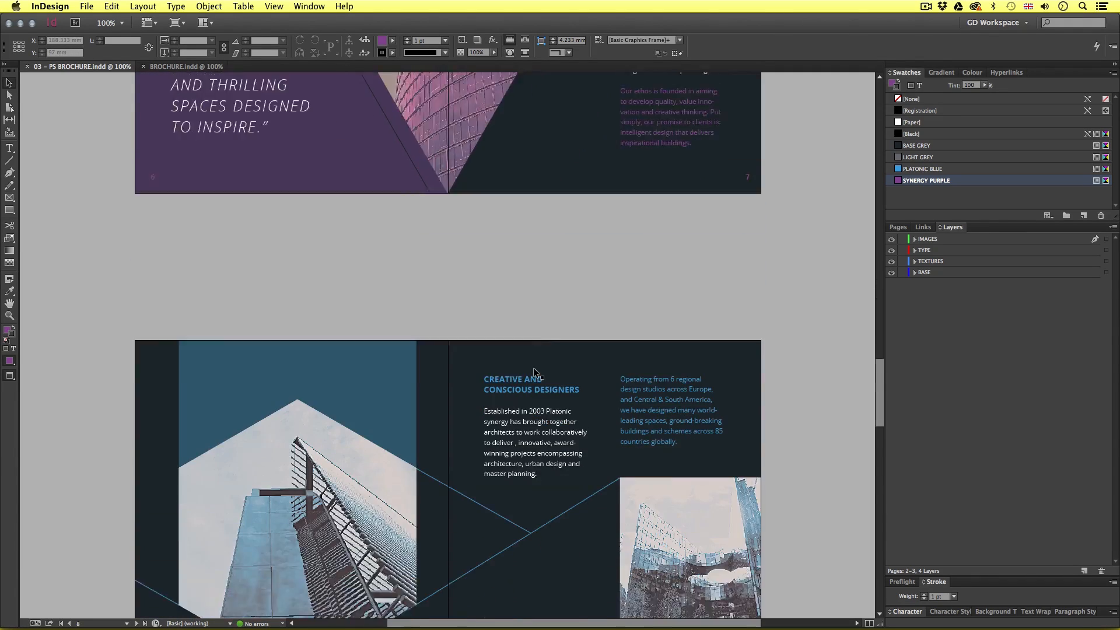
pyautogui.scroll(-3, 533, 367)
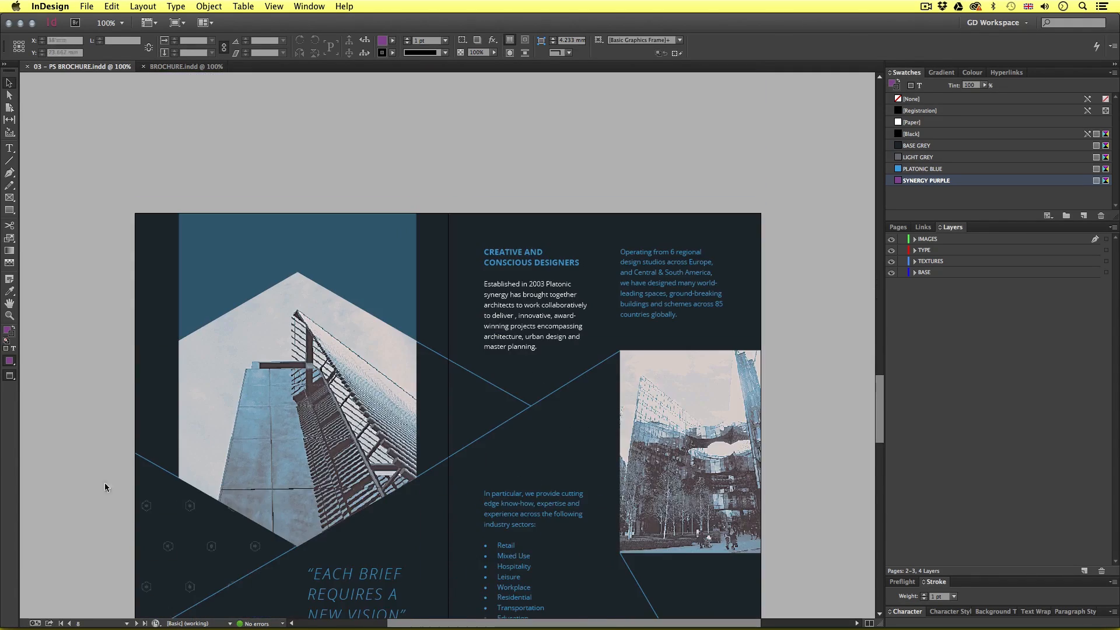
pyautogui.click(164, 67)
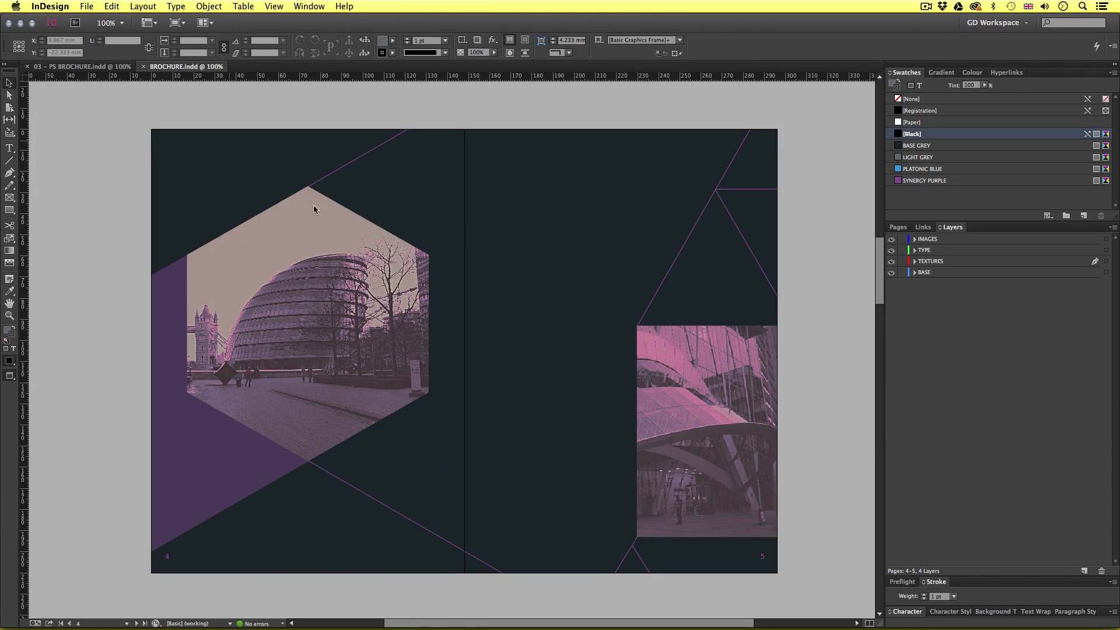
# On the TEXTURES layer, draw a closed Pen shape over page 4's upper-left corner, following the hexagon's upper-left edge out to the bleed.
pyautogui.click(963, 260)
pyautogui.press('z')
pyautogui.click(346, 244)
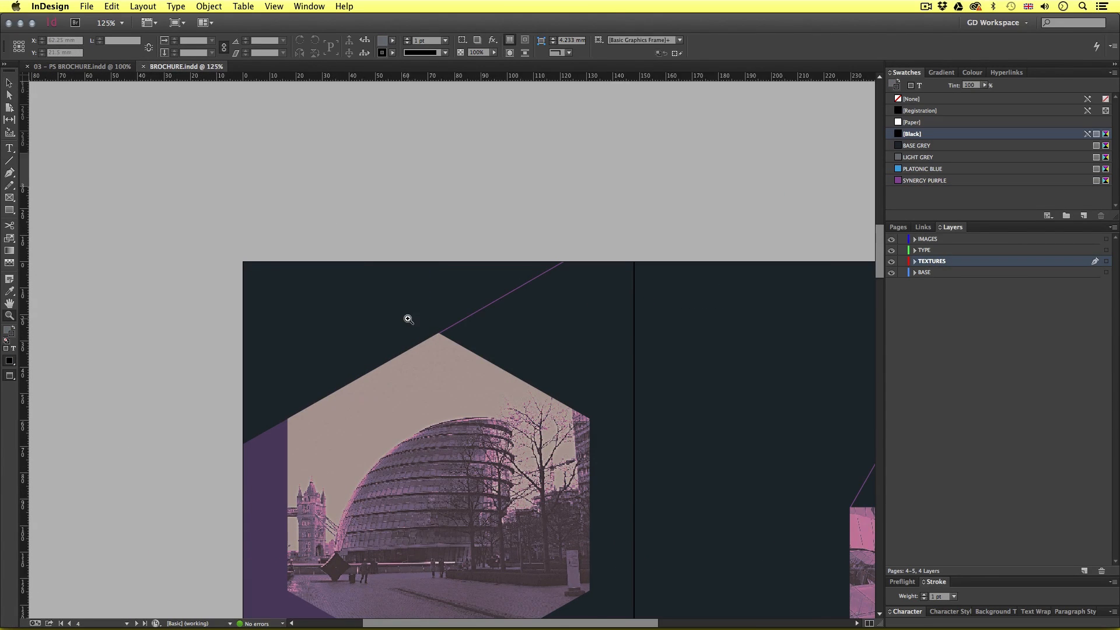
pyautogui.press('w')
pyautogui.press('p')
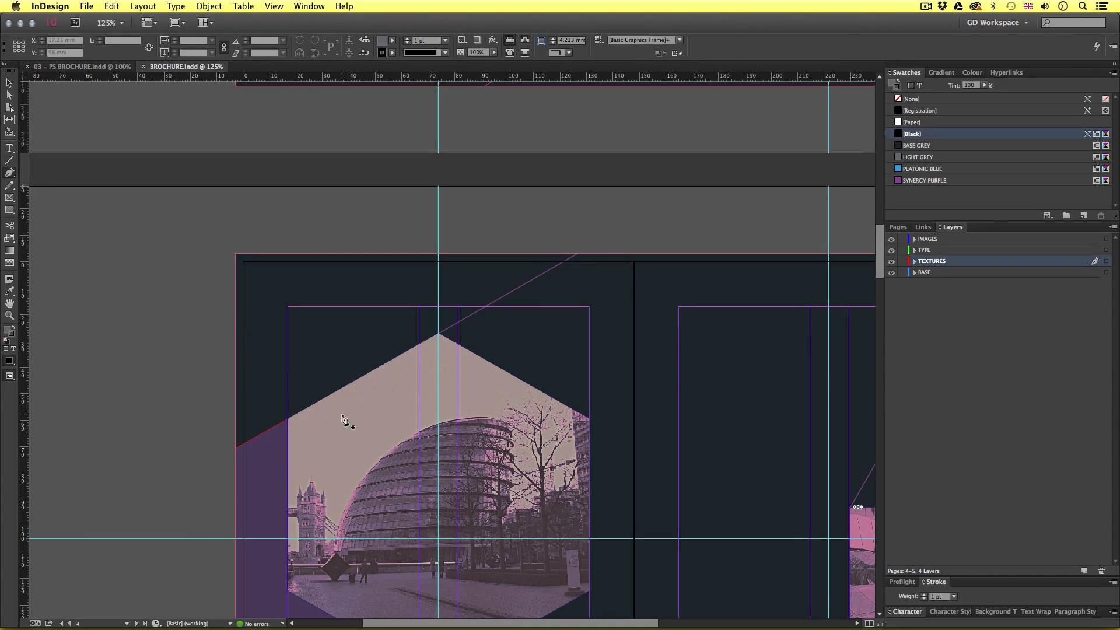
pyautogui.scroll(-2, 252, 380)
pyautogui.click(219, 409)
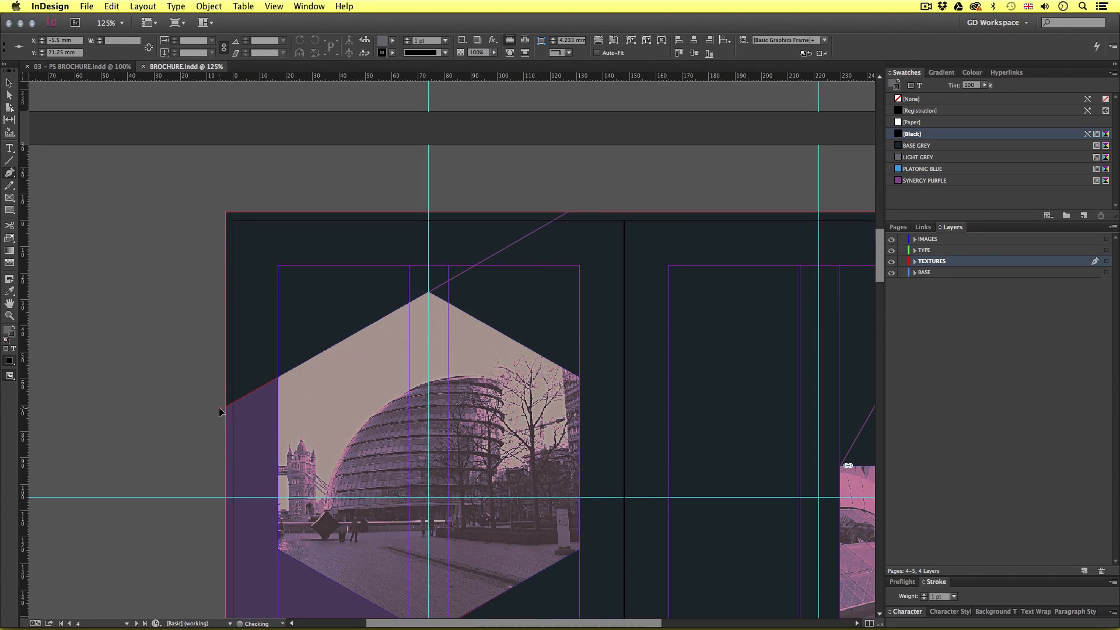
pyautogui.click(572, 210)
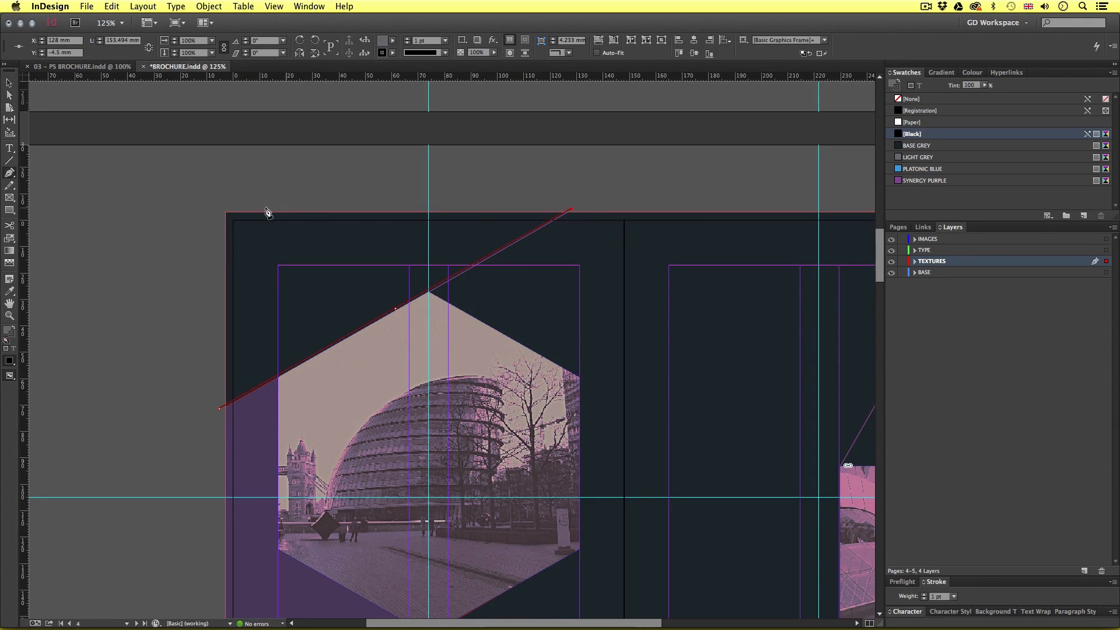
pyautogui.click(225, 212)
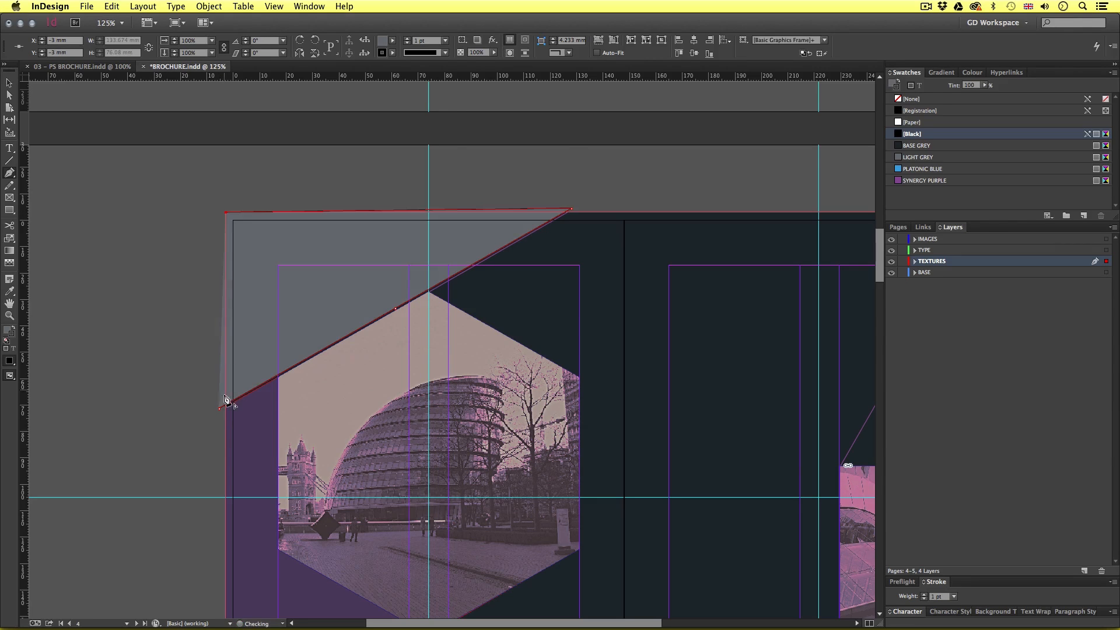
pyautogui.click(220, 408)
# Set the new corner shape's fill and stroke to None.
pyautogui.hscroll(2, 345, 359)
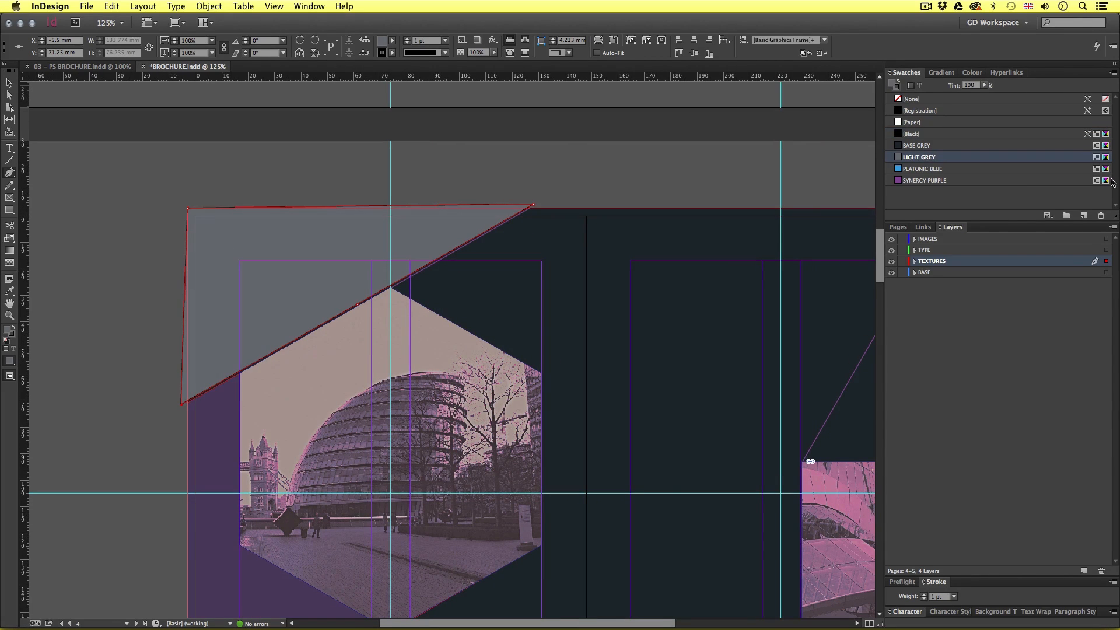
pyautogui.click(912, 99)
pyautogui.click(911, 99)
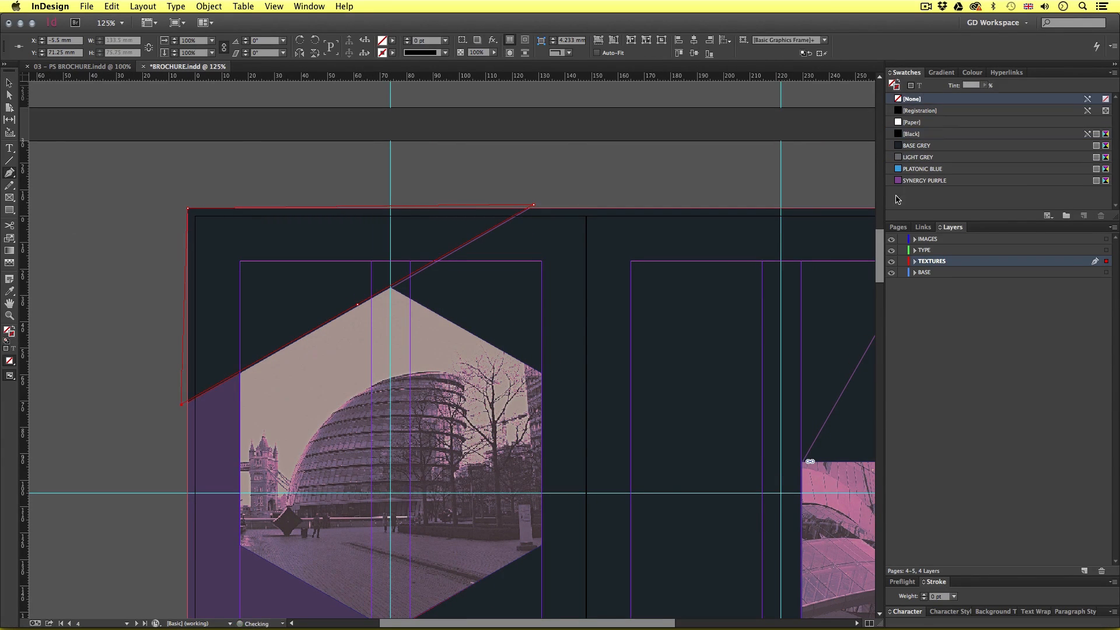
# Copy the hexagon pattern graphic from inside the texture frame on the page 2–3 spread.
pyautogui.scroll(-1, 563, 315)
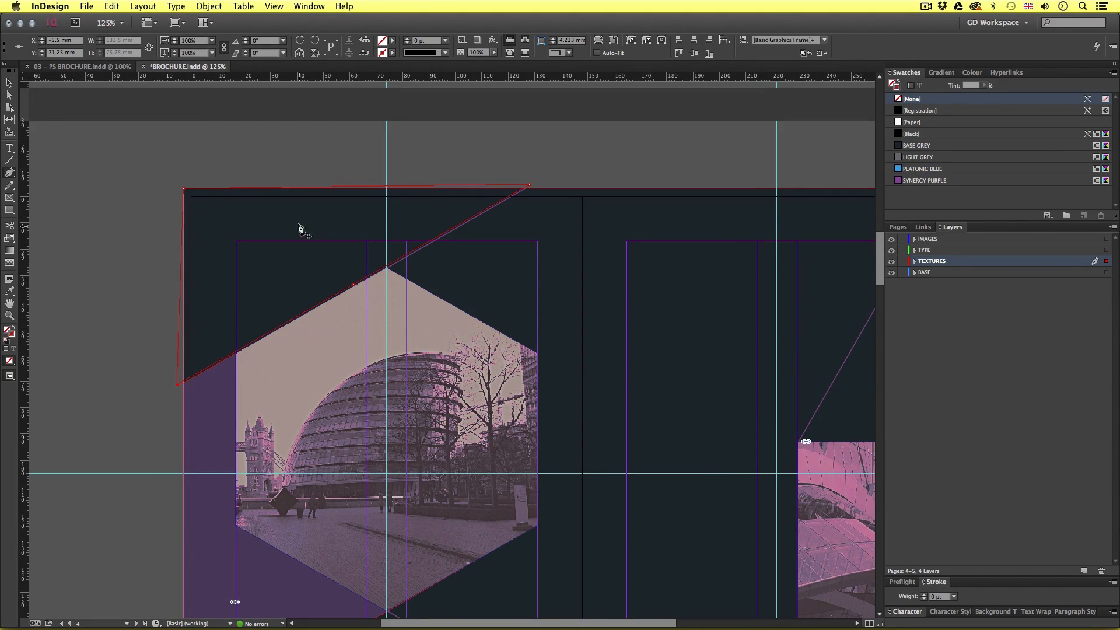
pyautogui.scroll(10, 508, 350)
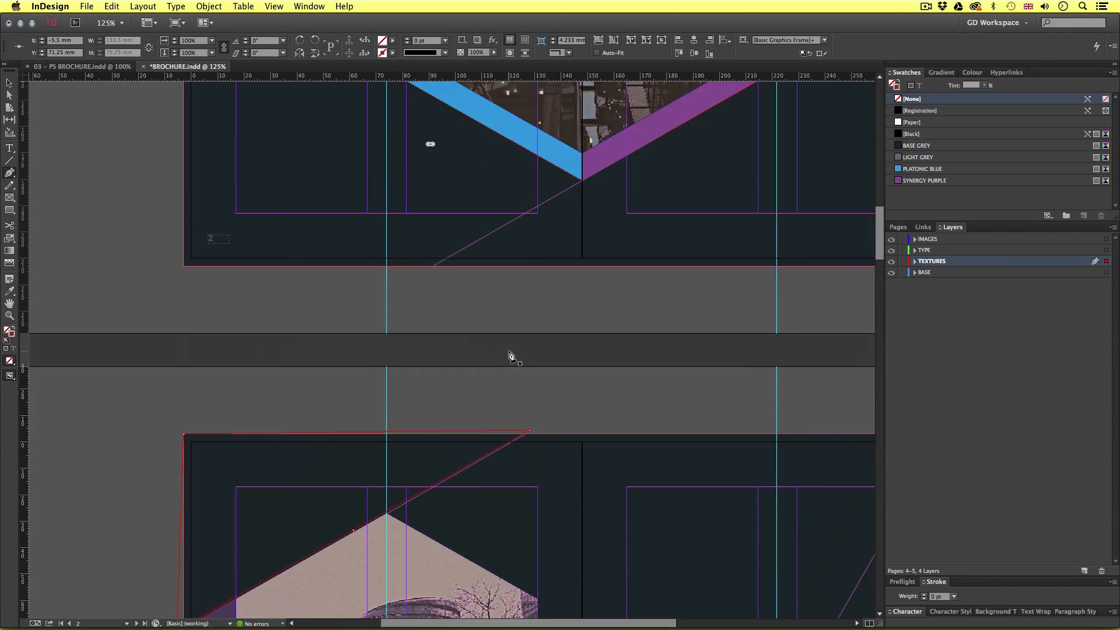
pyautogui.scroll(2, 511, 356)
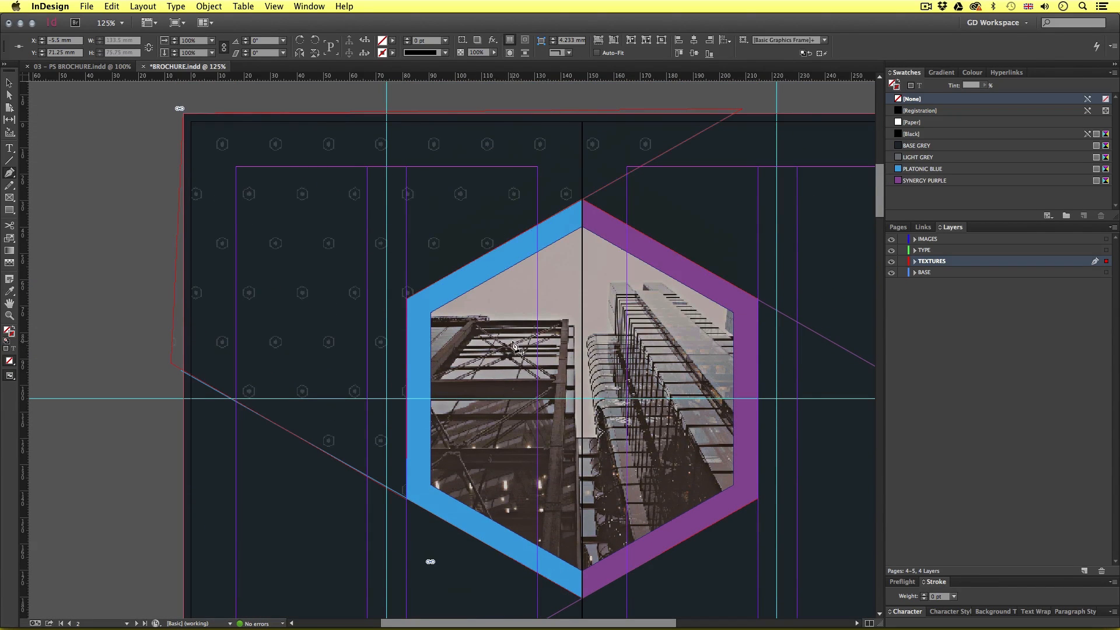
pyautogui.press('a')
pyautogui.click(488, 183)
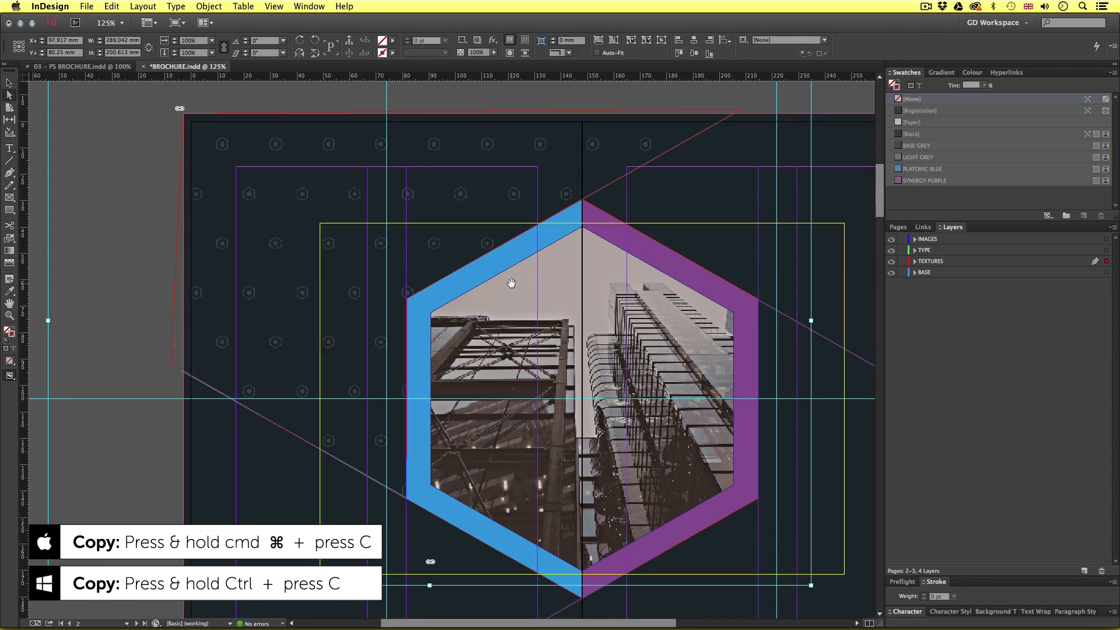
# Paste the copied hexagon pattern into the corner shape on page 4.
pyautogui.scroll(-1, 512, 283)
pyautogui.scroll(-20, 511, 283)
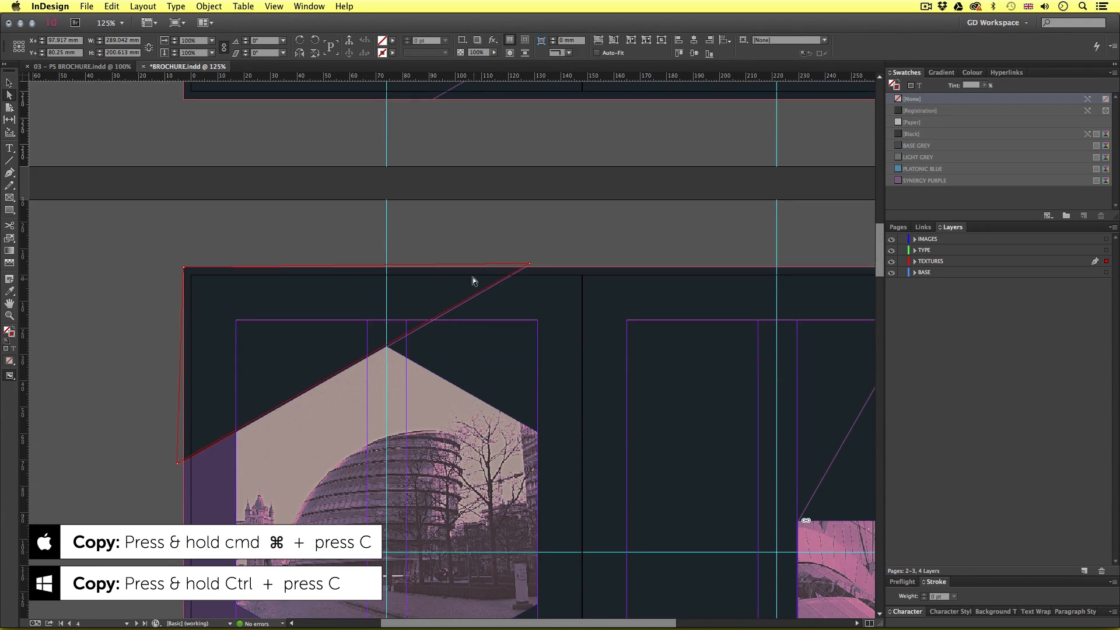
pyautogui.click(471, 263)
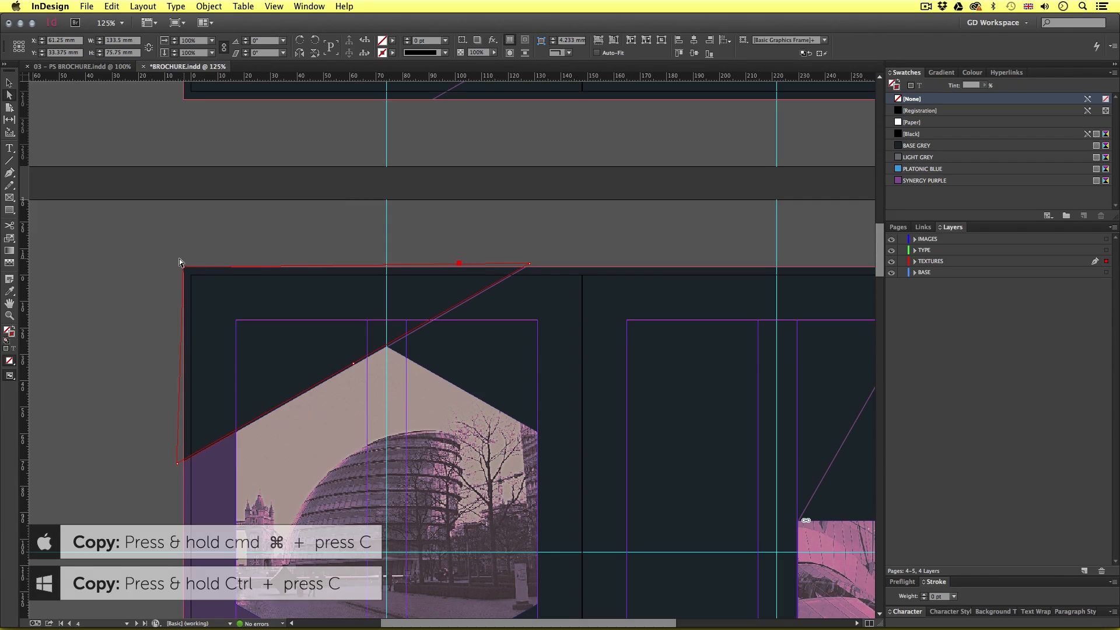
pyautogui.click(112, 6)
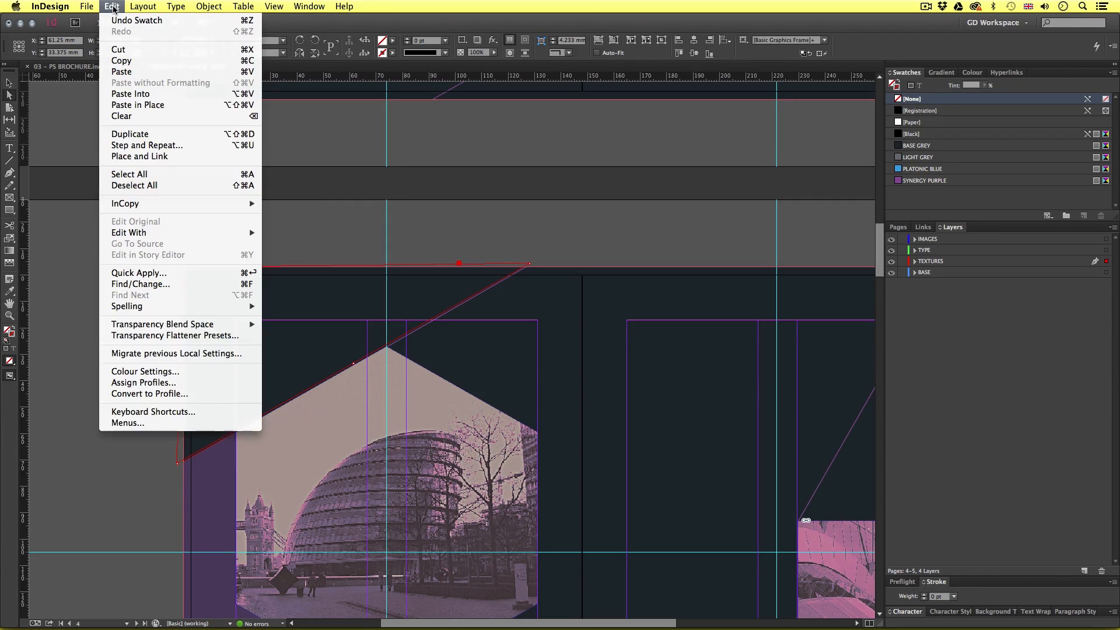
pyautogui.click(139, 95)
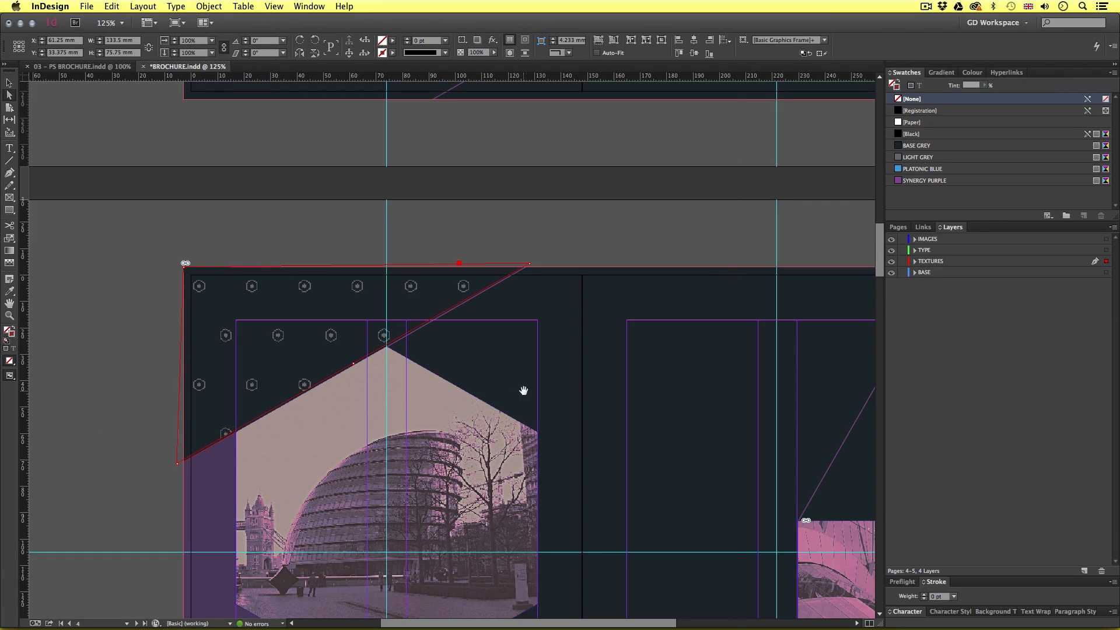
# Reposition the hexagon pattern inside the page 4 corner shape to X 61 mm, Y 39.375 mm.
pyautogui.moveTo(522, 390); pyautogui.dragTo(455, 314)
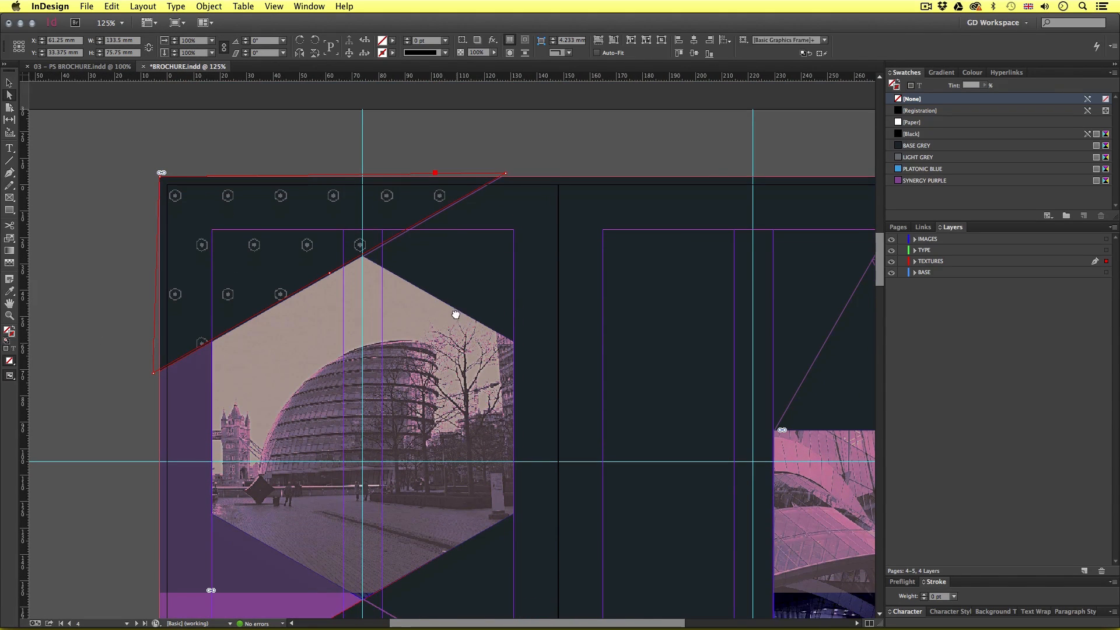
pyautogui.click(248, 222)
pyautogui.press('Down')
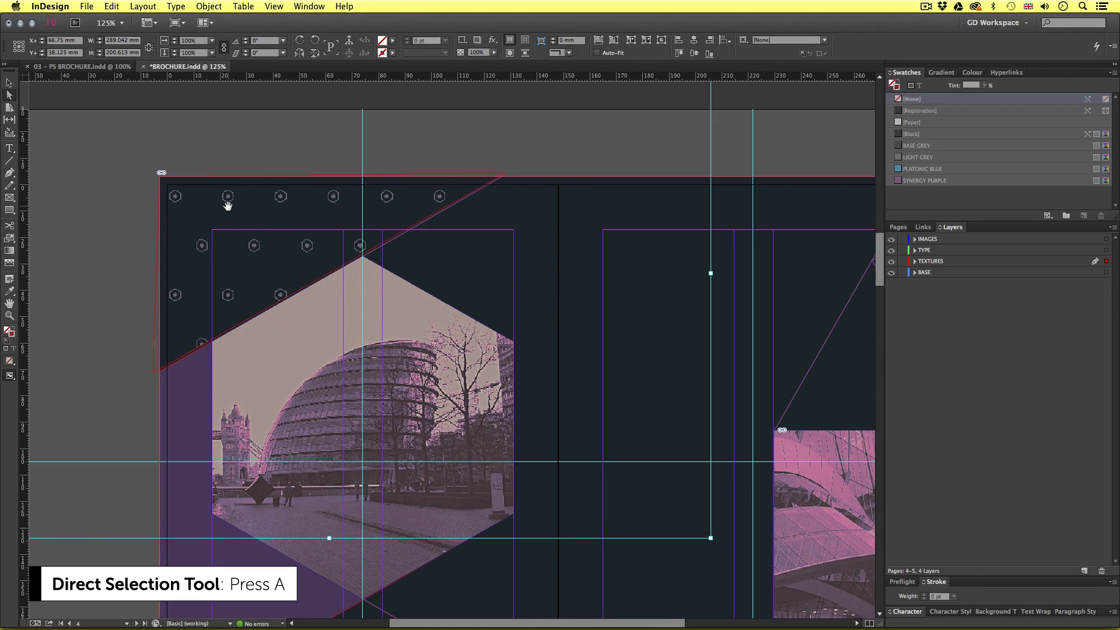
pyautogui.press('Down')
pyautogui.press('Down')
pyautogui.press('Down')
pyautogui.press('Down')
pyautogui.press('Down')
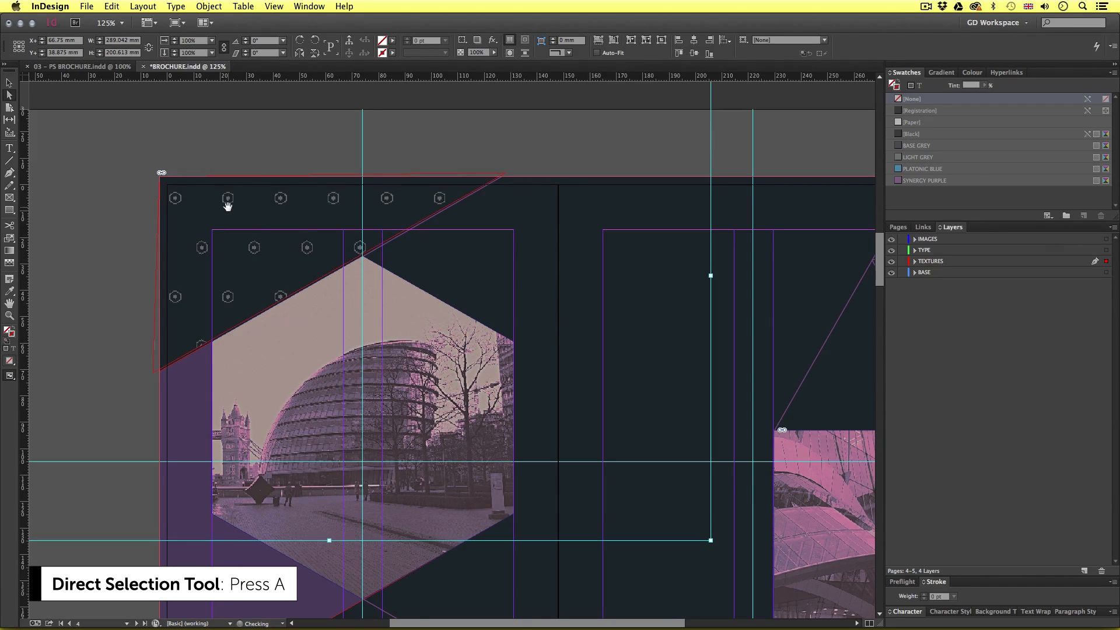
pyautogui.press('Left')
pyautogui.press('Left')
pyautogui.press('Left')
pyautogui.press('Left')
pyautogui.press('Left')
pyautogui.press('Left')
pyautogui.press('Left')
pyautogui.press('Left')
pyautogui.press('Left')
pyautogui.press('Left')
pyautogui.press('Left')
pyautogui.press('Left')
pyautogui.press('Left')
pyautogui.press('Left')
pyautogui.press('Left')
pyautogui.press('Left')
pyautogui.press('Down')
pyautogui.press('Down')
pyautogui.press('Down')
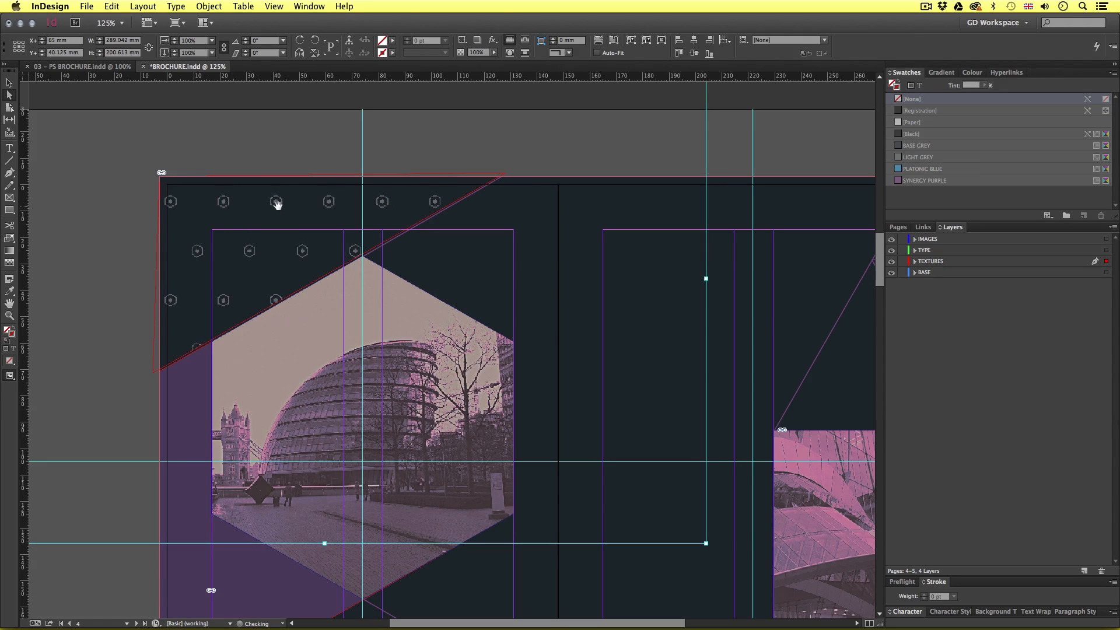
pyautogui.press('Left')
pyautogui.press('Left')
pyautogui.press('Left')
pyautogui.press('Left')
pyautogui.press('Left')
pyautogui.press('Left')
pyautogui.press('Left')
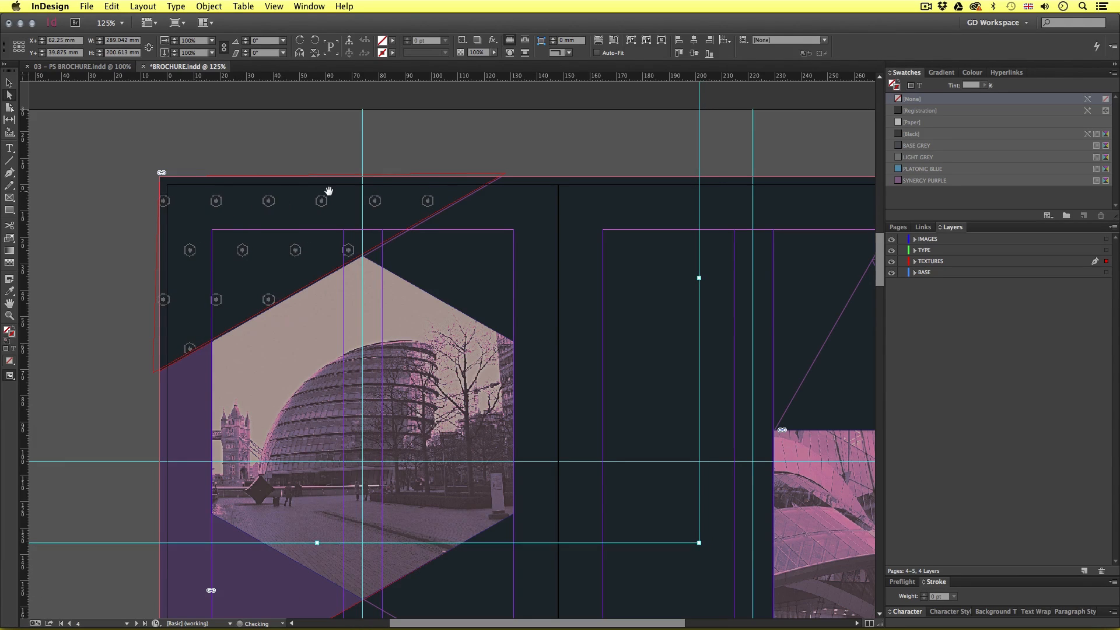
pyautogui.press('Up')
pyautogui.press('Up')
pyautogui.press('Up')
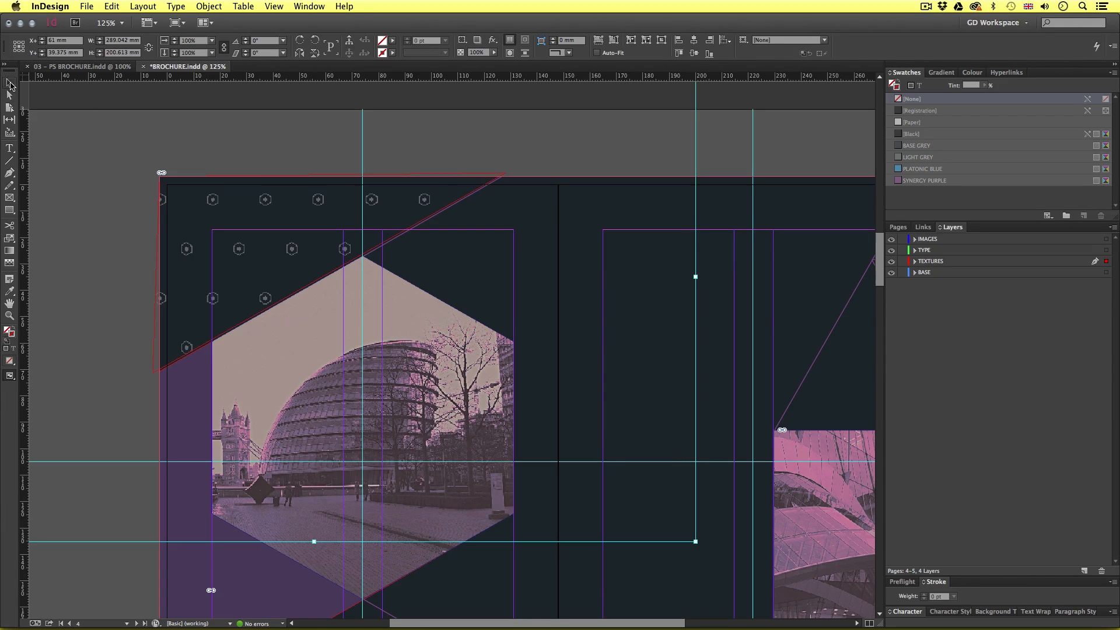
# Set the opacity of the page 4 pattern frame to 50% in its transparency effects, and deselect it.
pyautogui.click(845, 148)
pyautogui.click(433, 202)
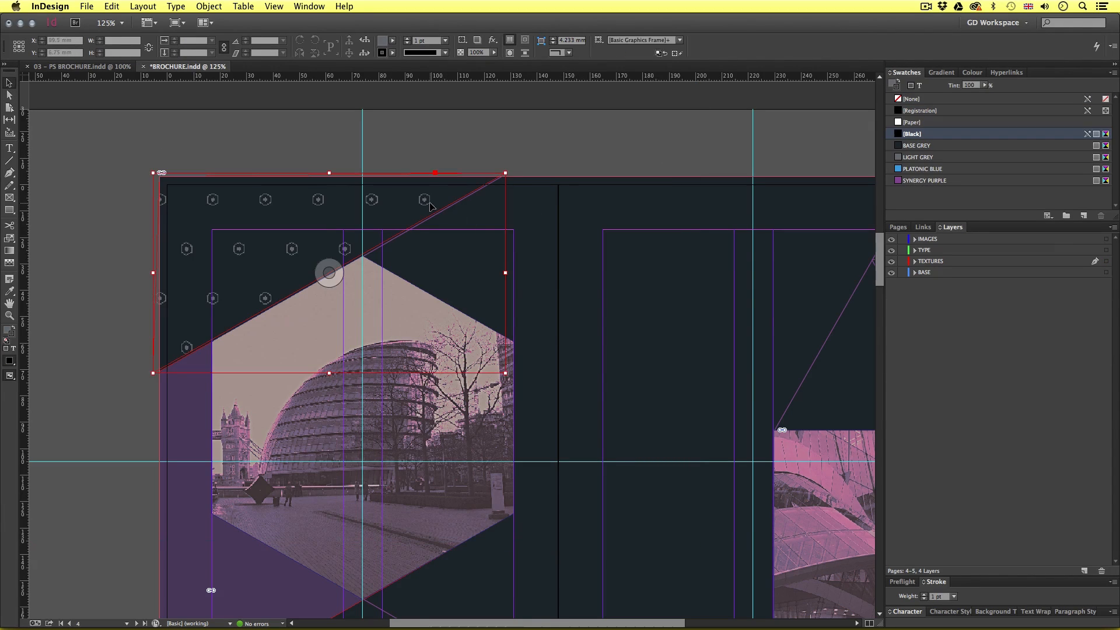
pyautogui.rightClick(395, 205)
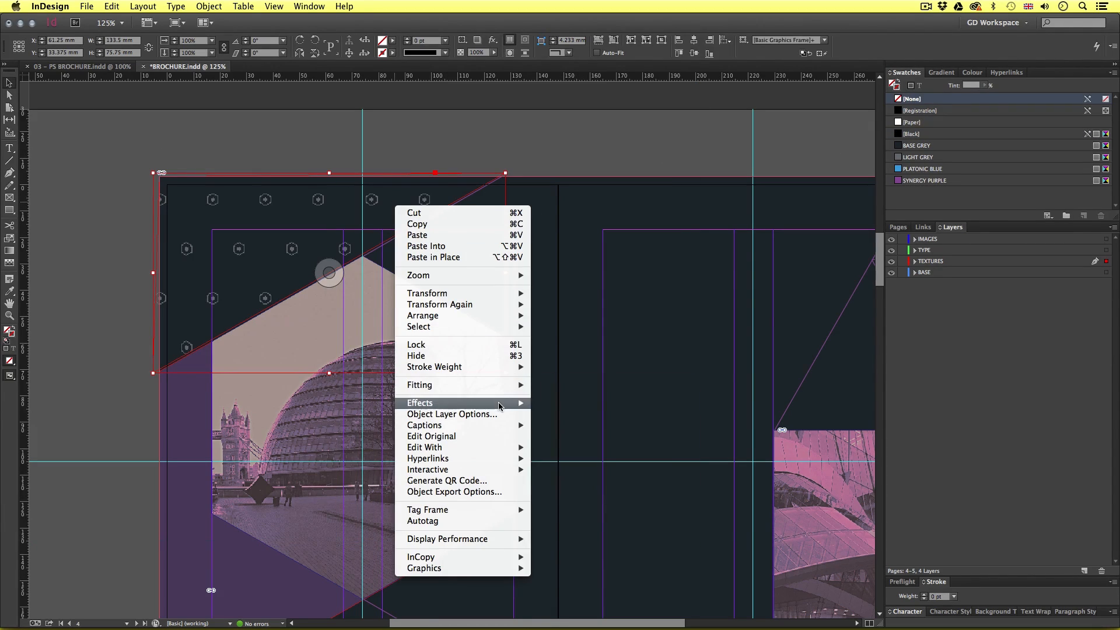
pyautogui.moveTo(499, 406)
pyautogui.click(570, 403)
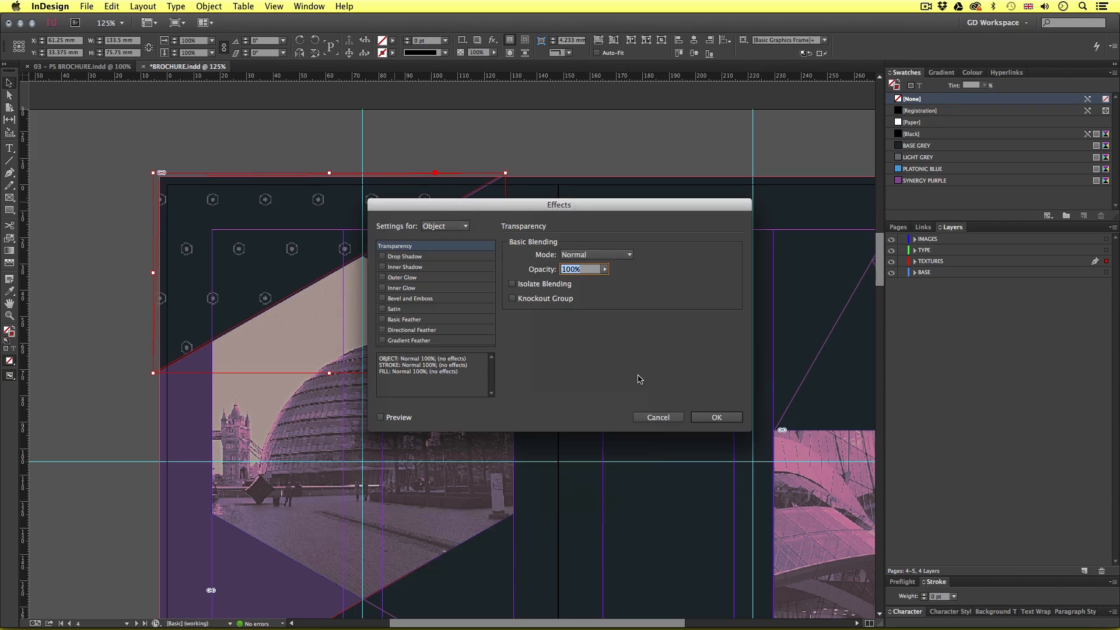
pyautogui.write('50')
pyautogui.click(717, 418)
pyautogui.click(690, 167)
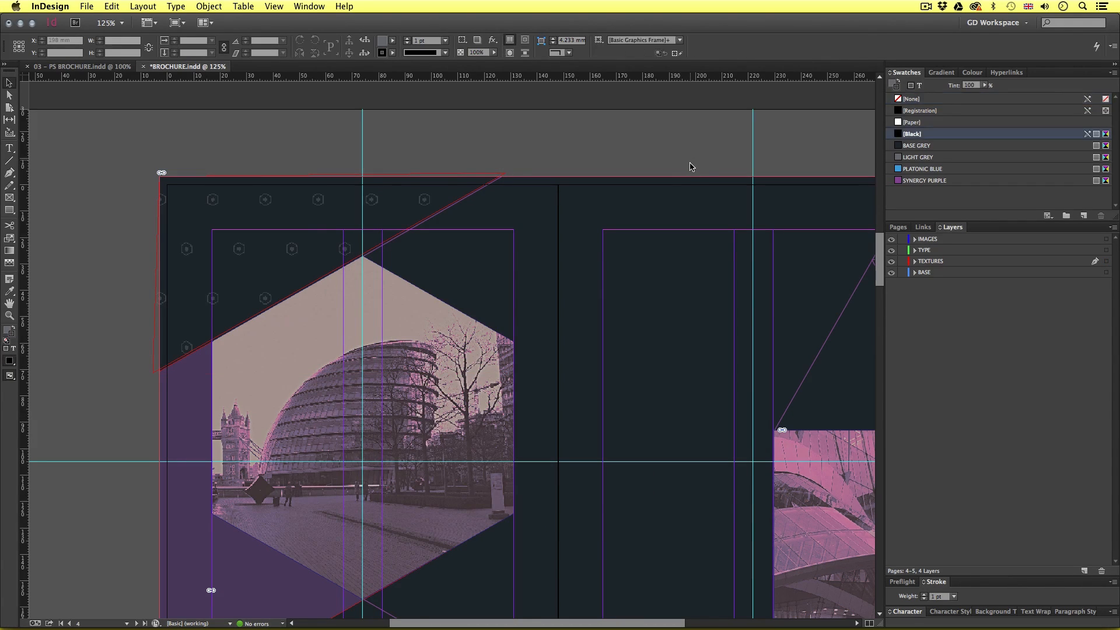
# Review the whole page 4–5 spread in preview without guides.
pyautogui.moveTo(702, 370); pyautogui.dragTo(642, 320)
pyautogui.press('w')
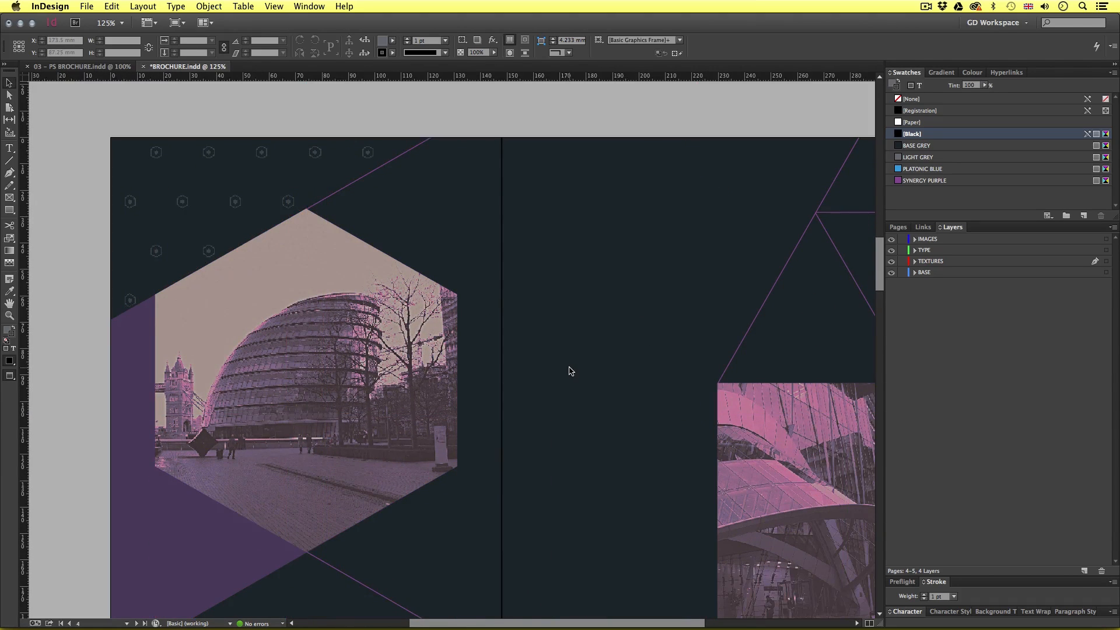
pyautogui.press('super+minus')
pyautogui.scroll(-2, 545, 348)
pyautogui.hscroll(2, 545, 347)
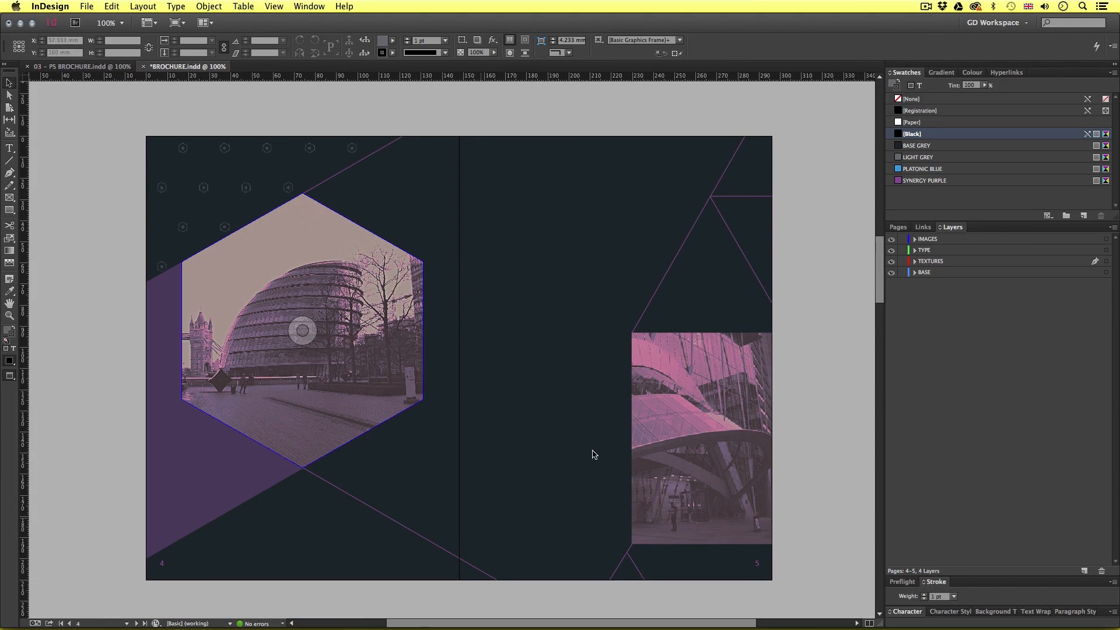
pyautogui.click(639, 389)
pyautogui.click(586, 348)
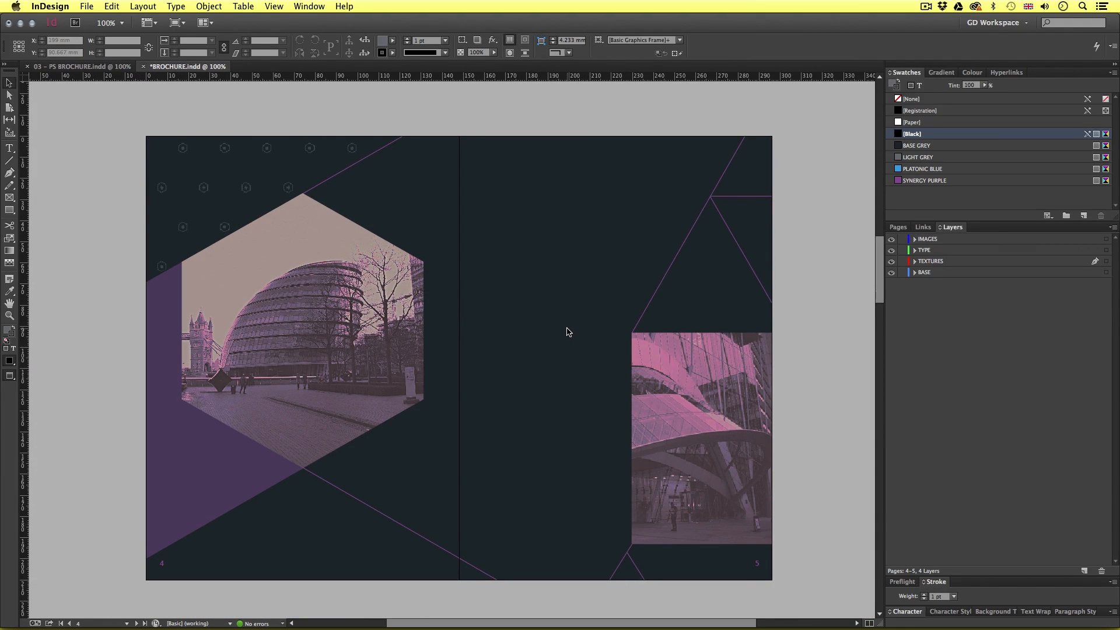
# Examine the finished page 6–7 spread in 03 - PS BROCHURE.indd, and return to BROCHURE.indd's empty page 6–7 spread with guides shown.
pyautogui.scroll(-15, 569, 332)
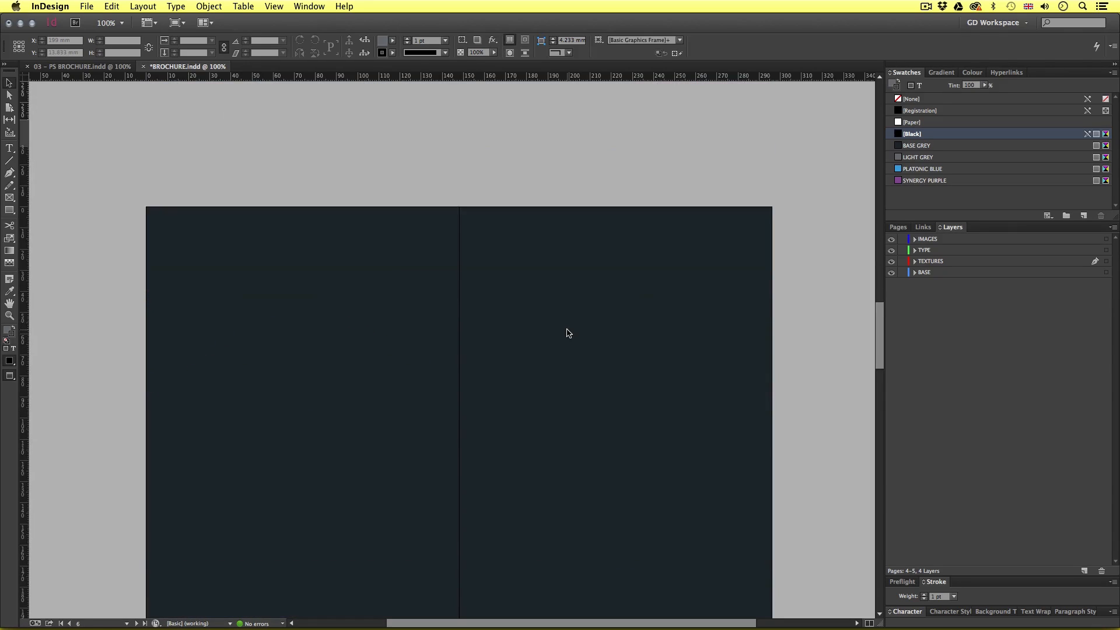
pyautogui.scroll(-1, 568, 333)
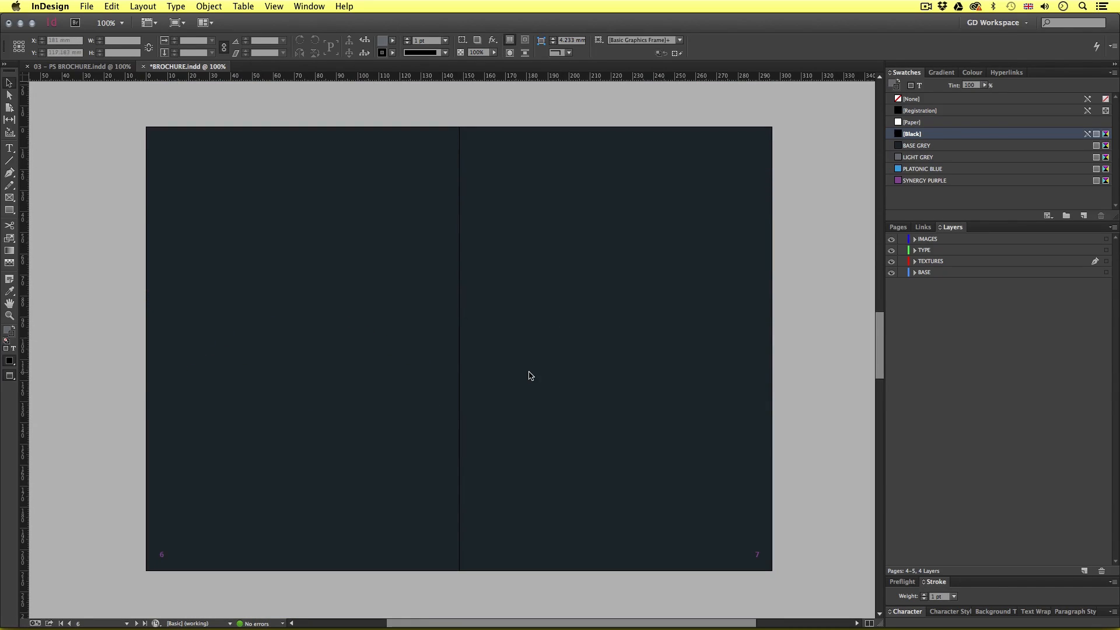
pyautogui.press('super+grave')
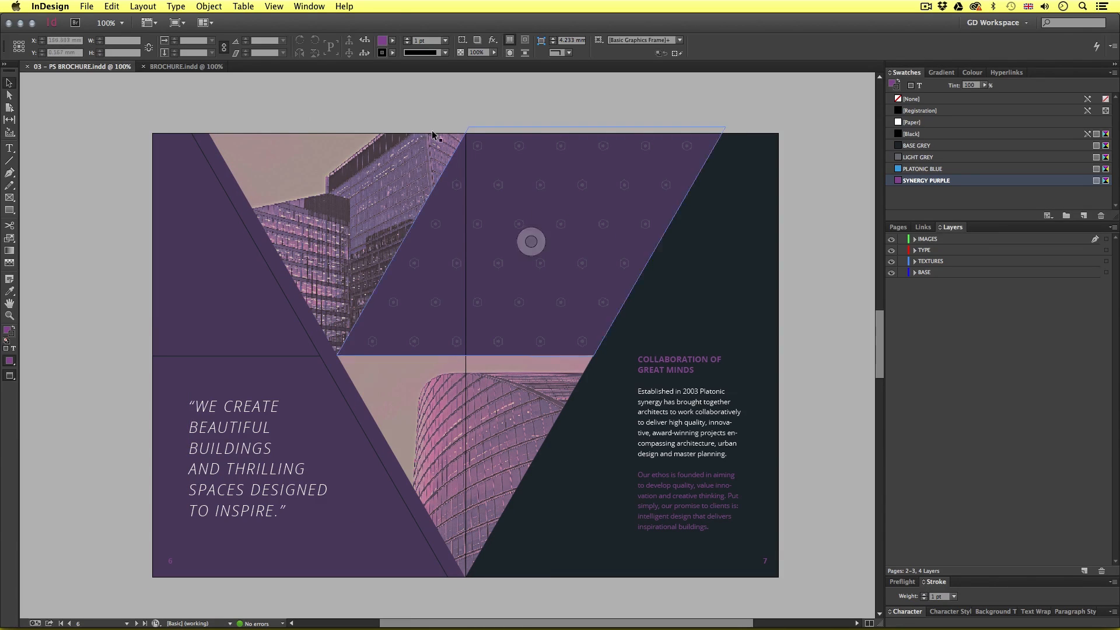
pyautogui.click(172, 68)
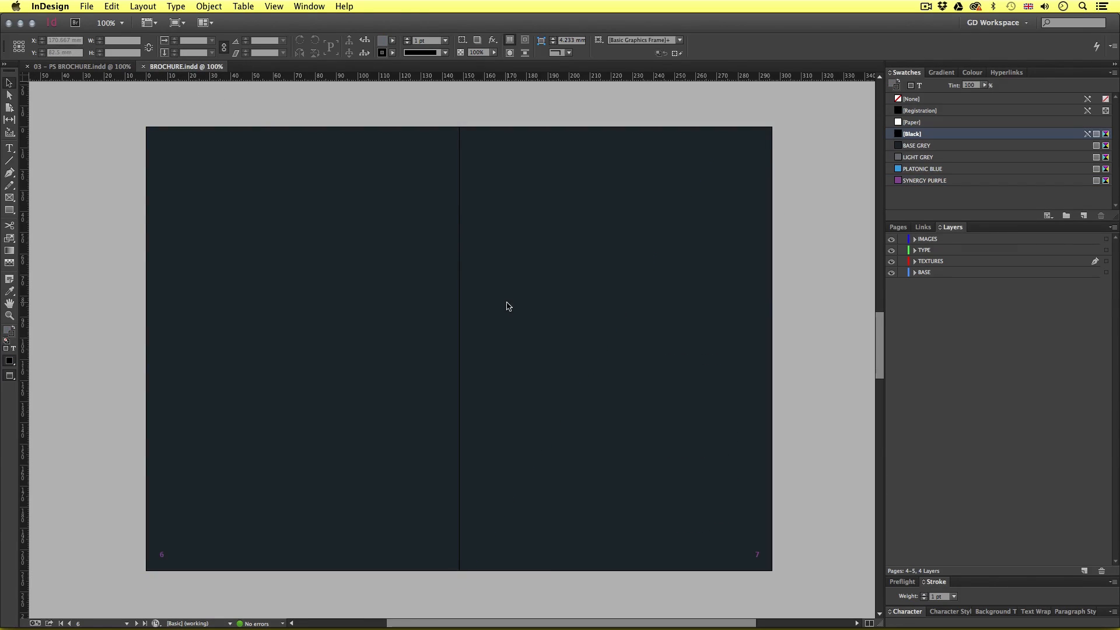
pyautogui.press('w')
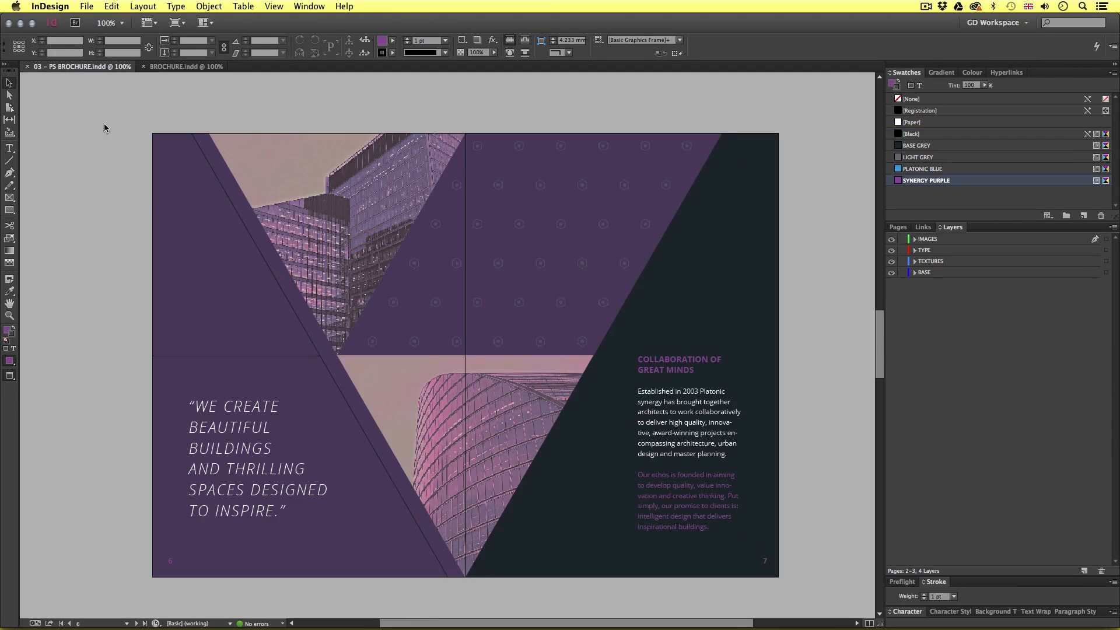
pyautogui.click(82, 67)
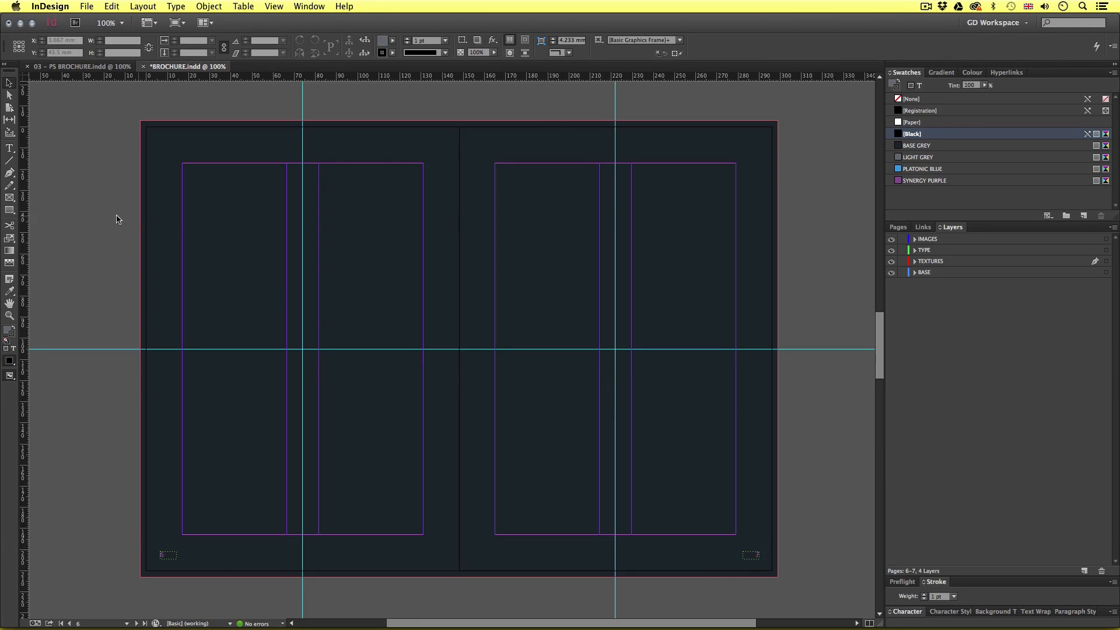
# Create a three-sided polygon 70 mm wide and 60 mm high on the TEXTURES layer, centred on the page 6–7 spread.
pyautogui.click(10, 211)
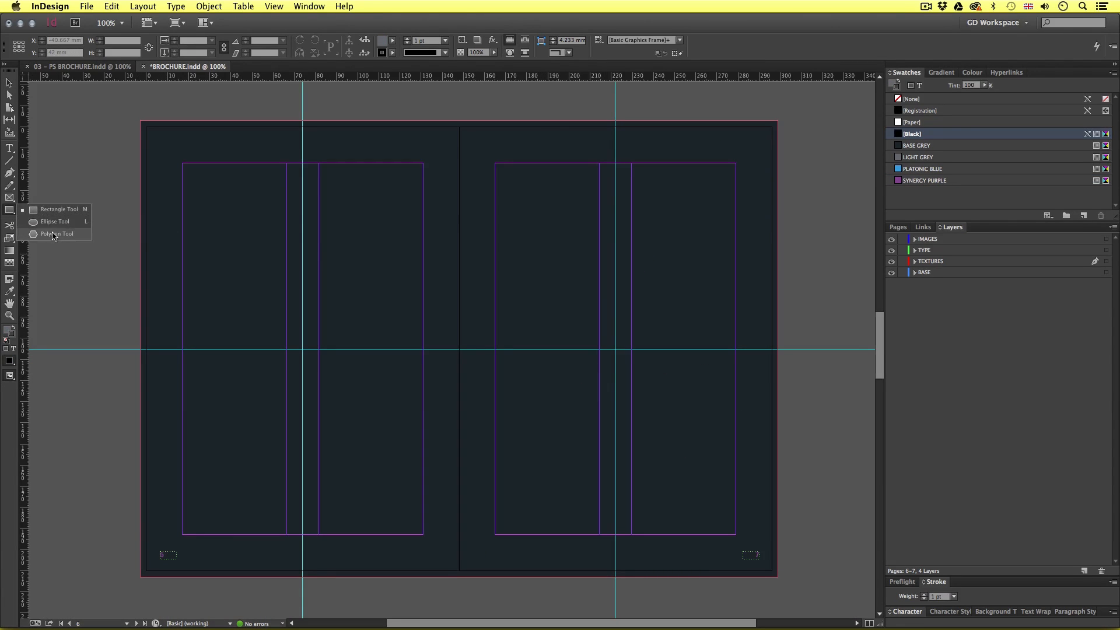
pyautogui.click(55, 233)
pyautogui.click(970, 261)
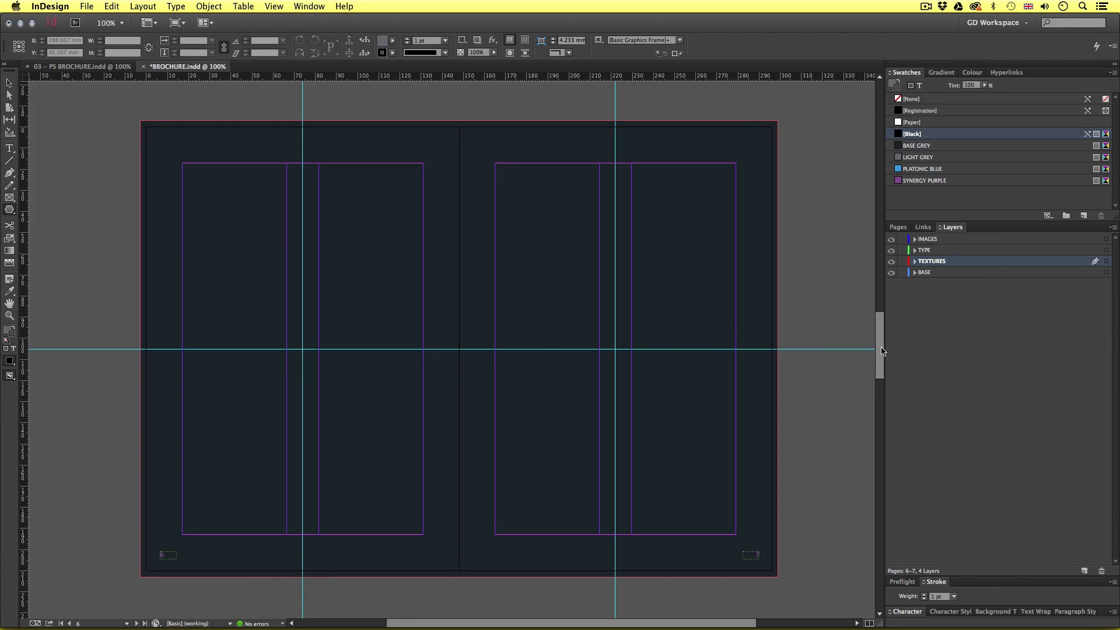
pyautogui.click(475, 304)
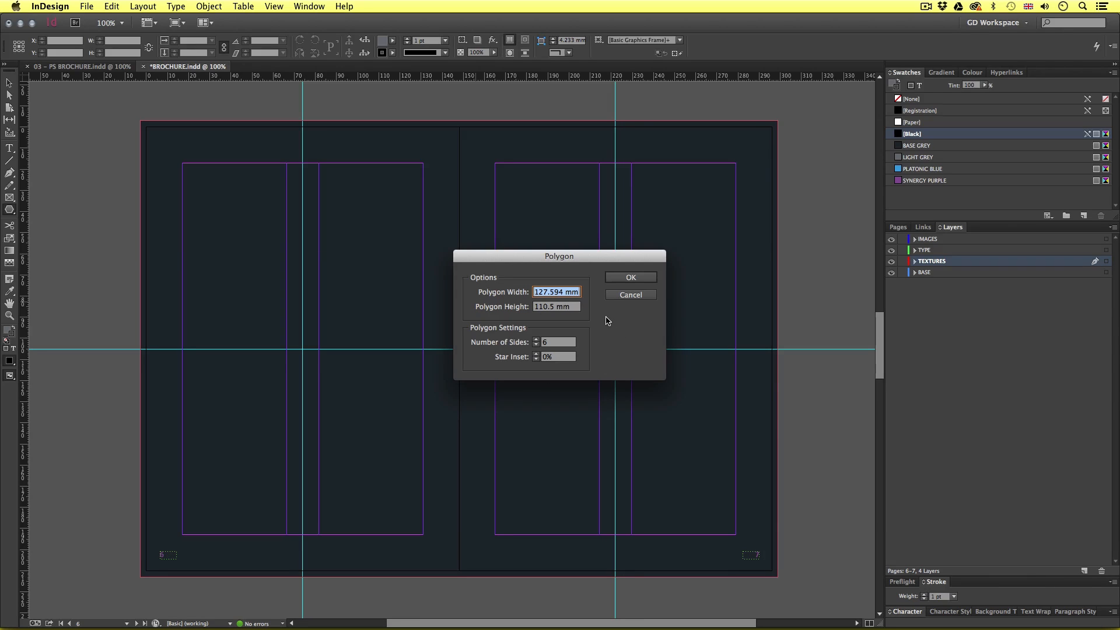
pyautogui.write('70 mm')
pyautogui.press('Tab')
pyautogui.write('60')
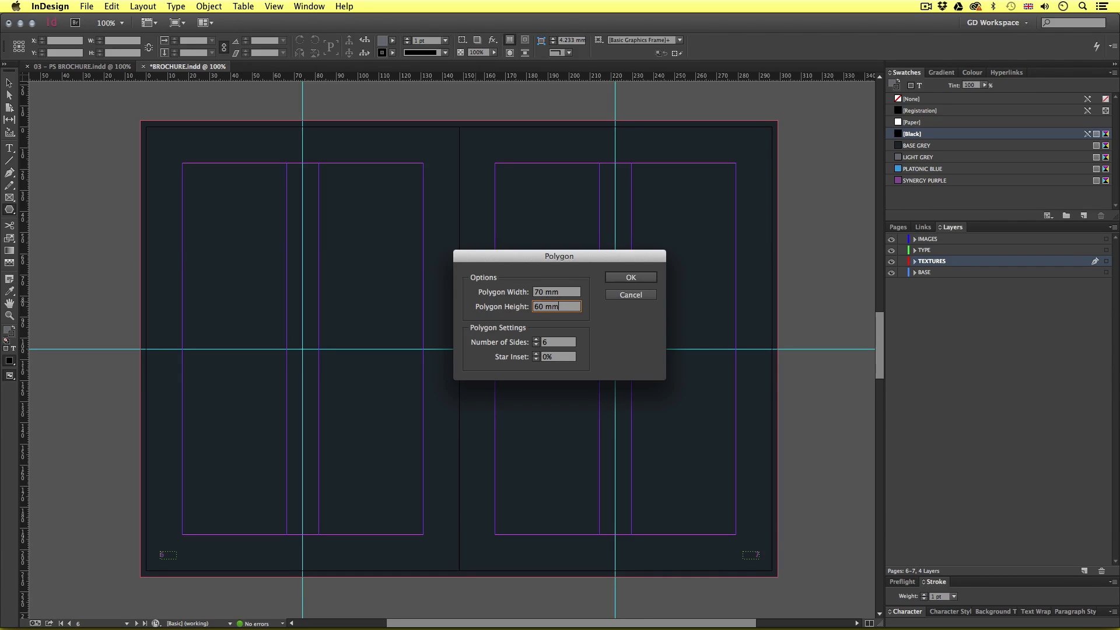
pyautogui.write(' mm')
pyautogui.press('Tab')
pyautogui.write('3')
pyautogui.click(621, 278)
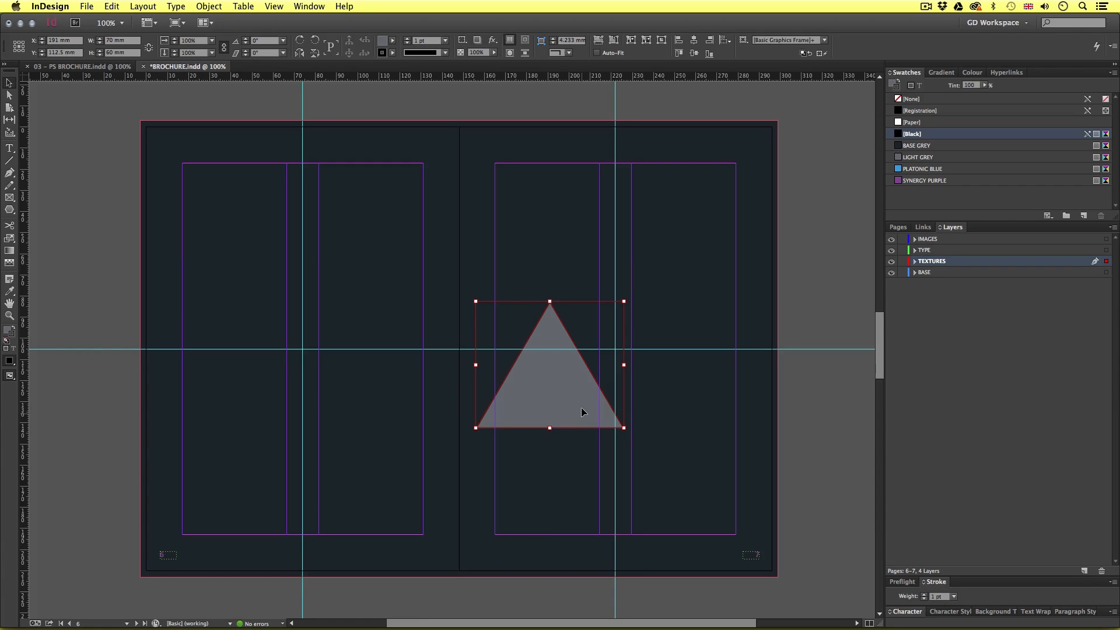
pyautogui.moveTo(581, 407); pyautogui.dragTo(494, 401)
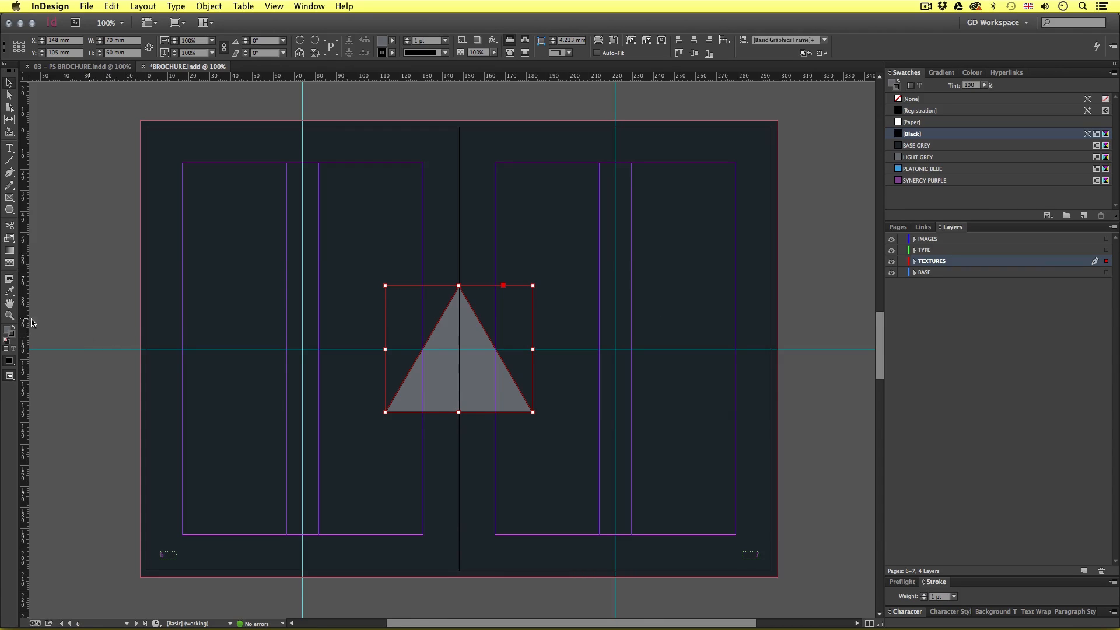
# Fill the triangle with SYNERGY PURPLE and set its stroke to None.
pyautogui.click(10, 333)
pyautogui.click(922, 181)
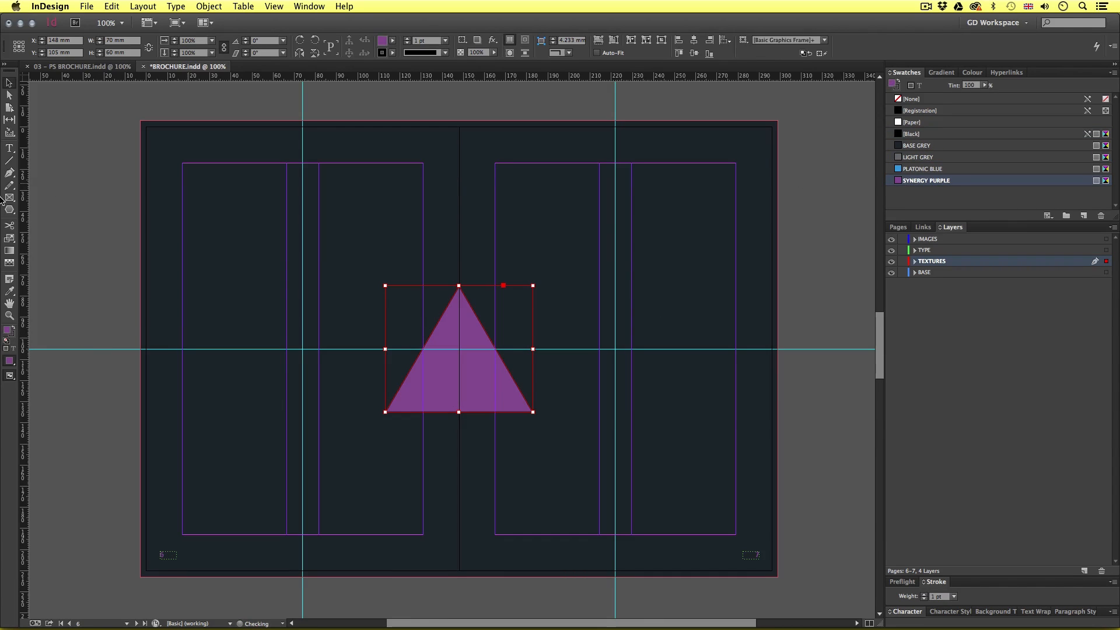
pyautogui.click(15, 335)
pyautogui.click(907, 99)
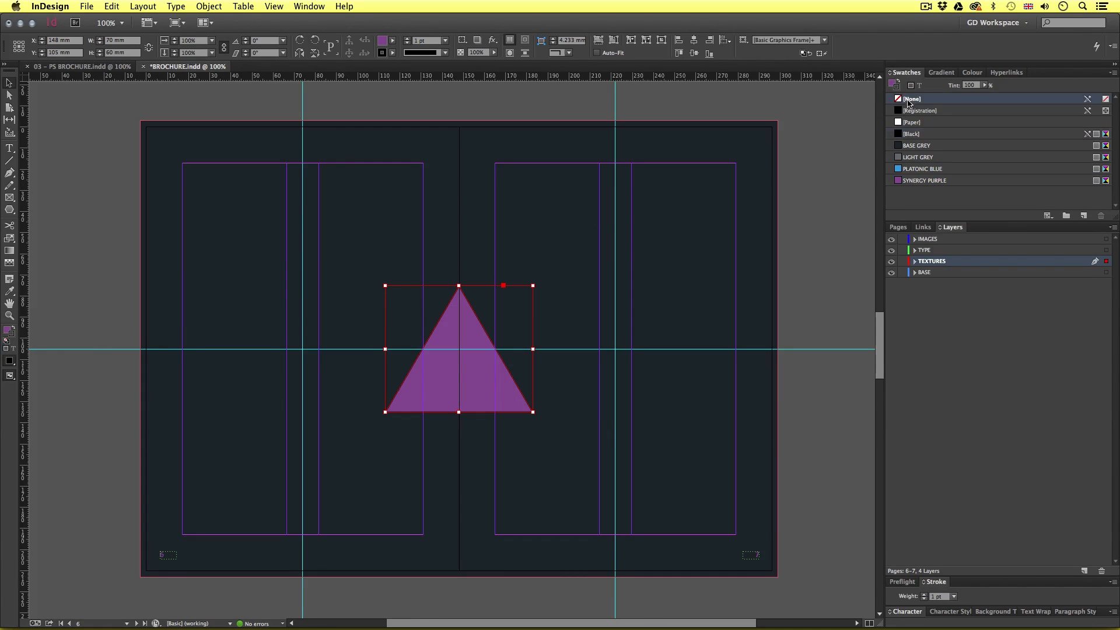
pyautogui.click(9, 331)
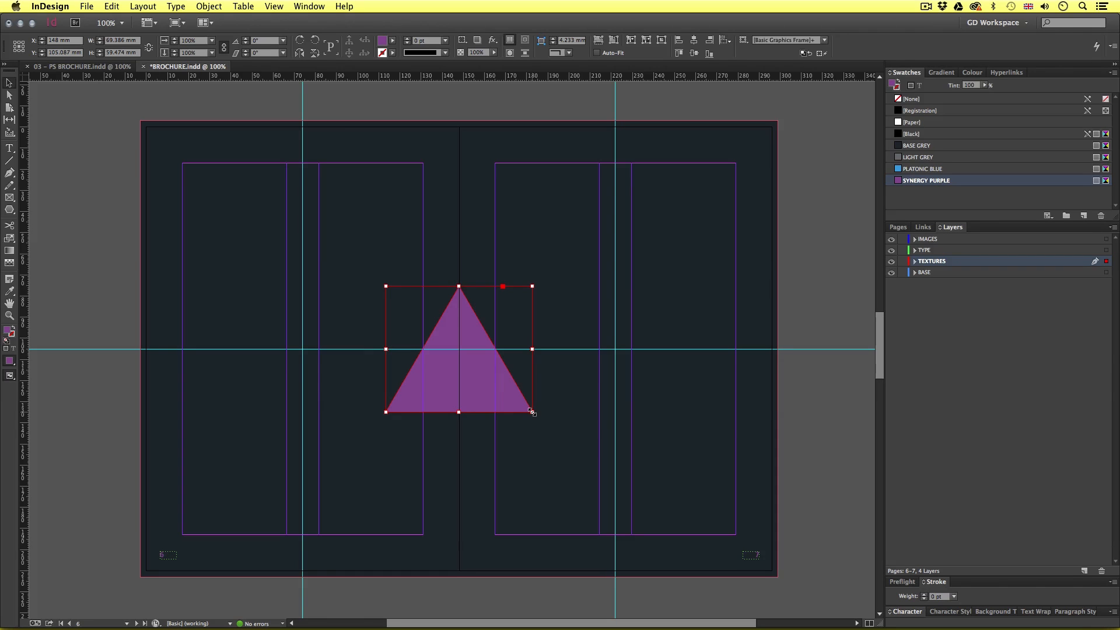
# Scale the triangle proportionally from its centre to about 253 × 217 mm, spanning the spread's bleed height, and rotate it 180°.
pyautogui.moveTo(531, 411); pyautogui.dragTo(727, 554)
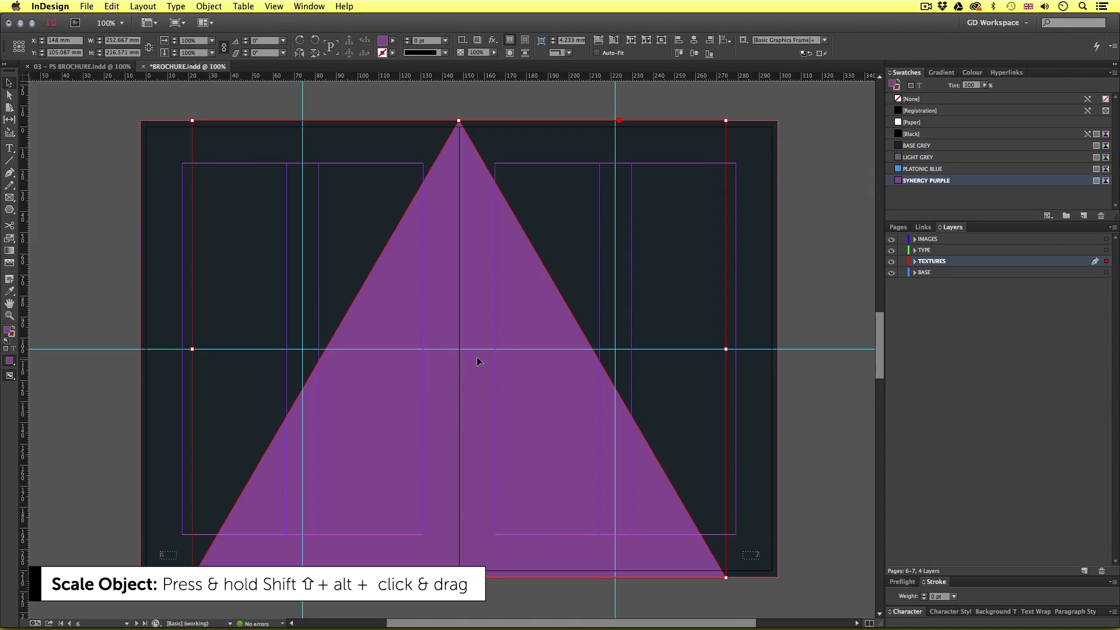
pyautogui.click(207, 7)
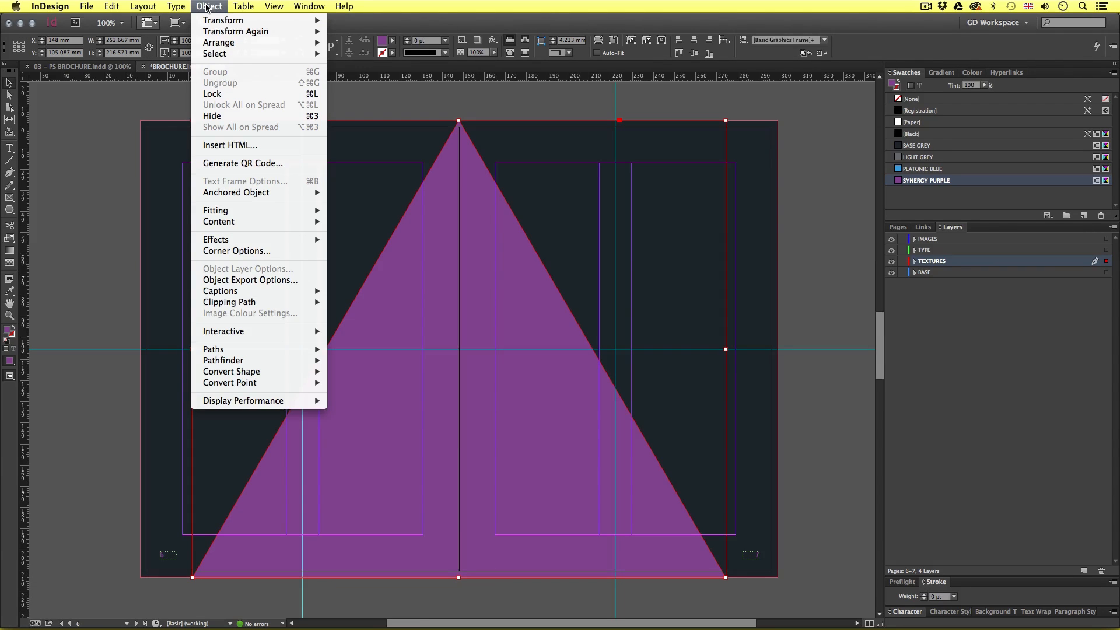
pyautogui.moveTo(228, 20)
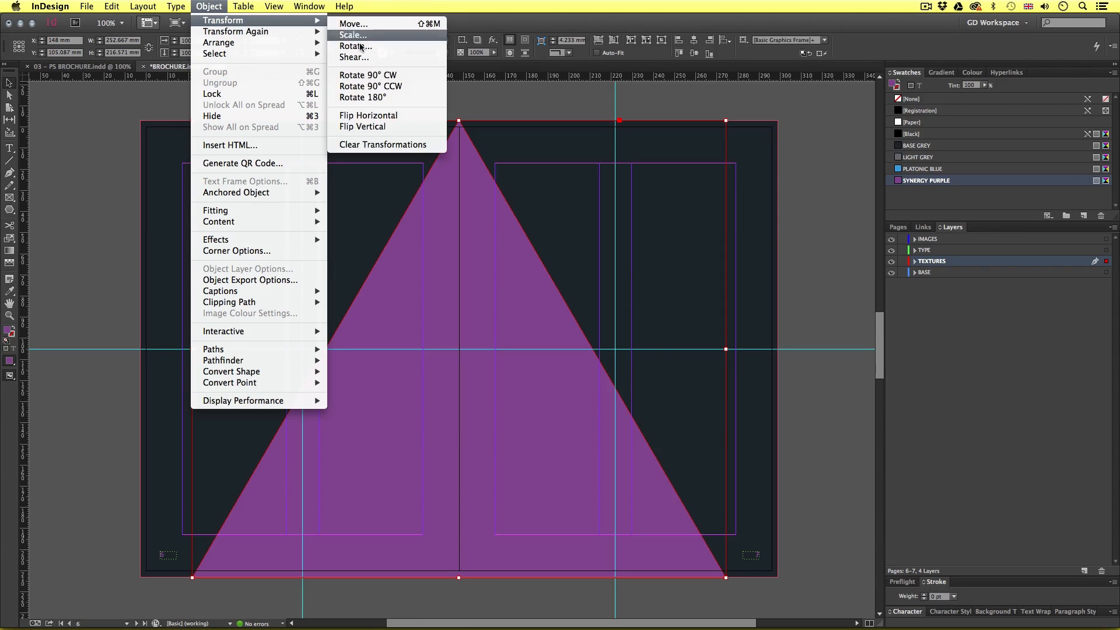
pyautogui.click(376, 98)
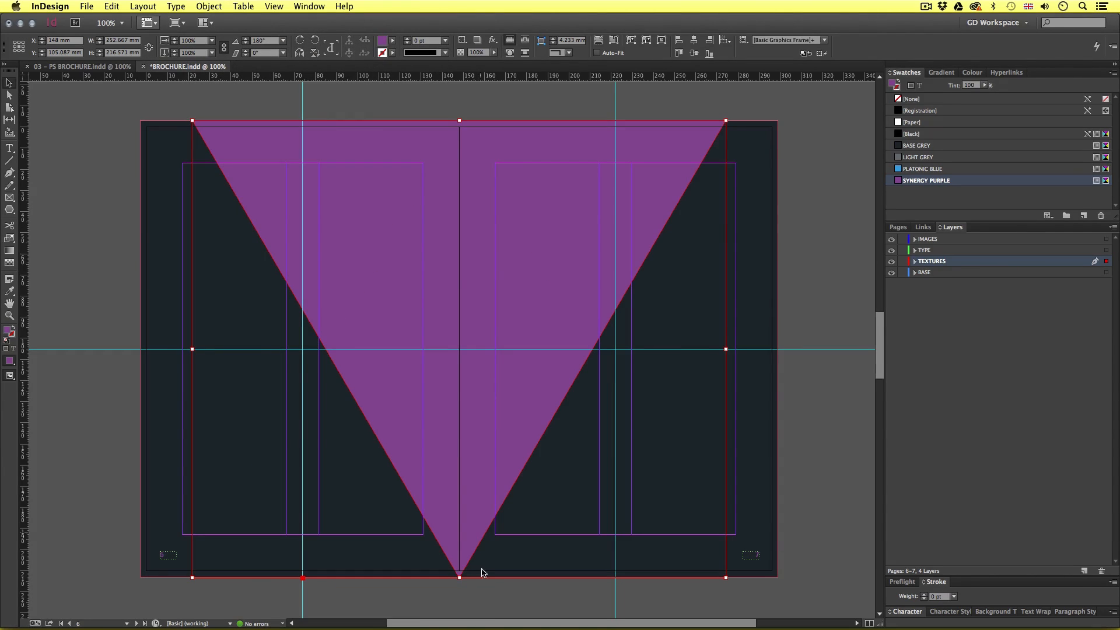
# Nudge the inverted triangle to X 146 mm so its right edge meets the spine at the page's bottom edge.
pyautogui.scroll(10, 466, 582)
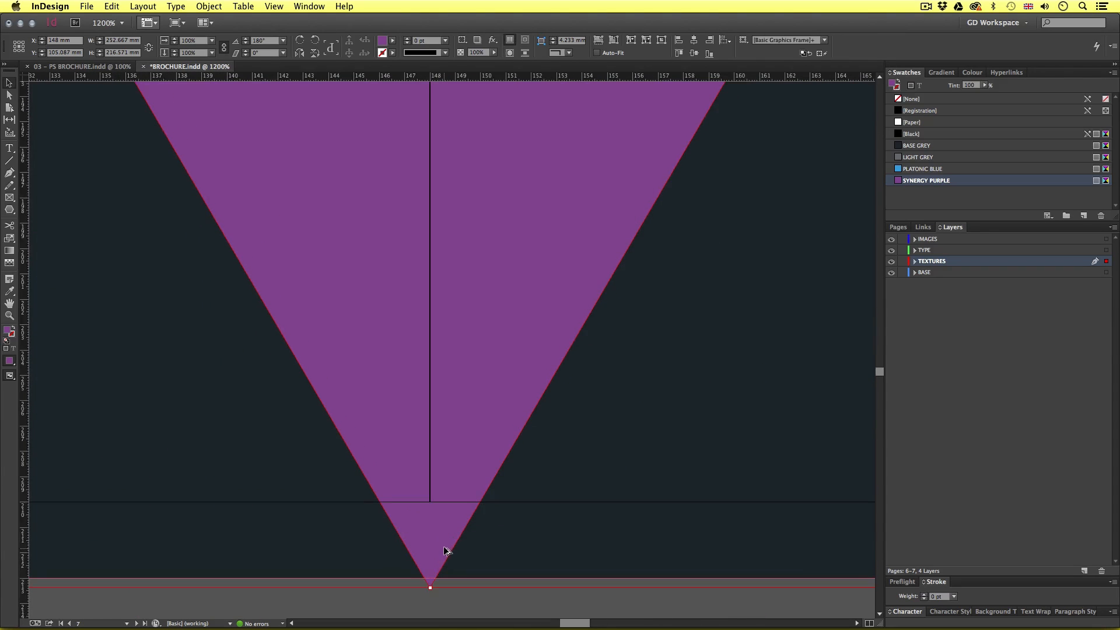
pyautogui.scroll(-2, 444, 541)
pyautogui.scroll(2, 444, 540)
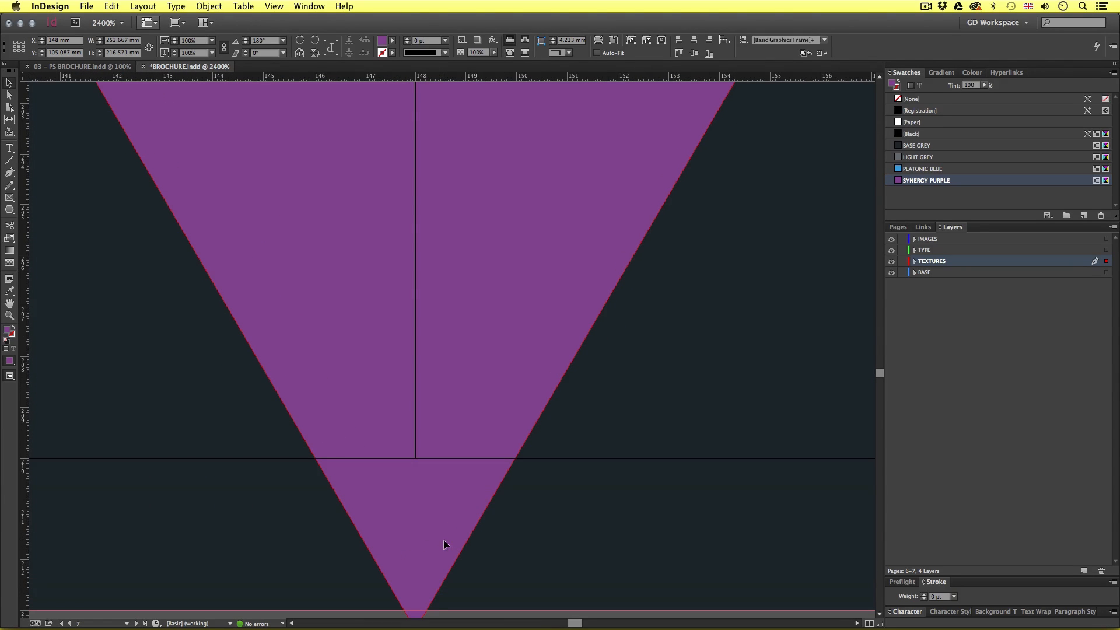
pyautogui.press('Left')
pyautogui.press('Left')
pyautogui.press('Left')
pyautogui.press('Left')
pyautogui.press('Left')
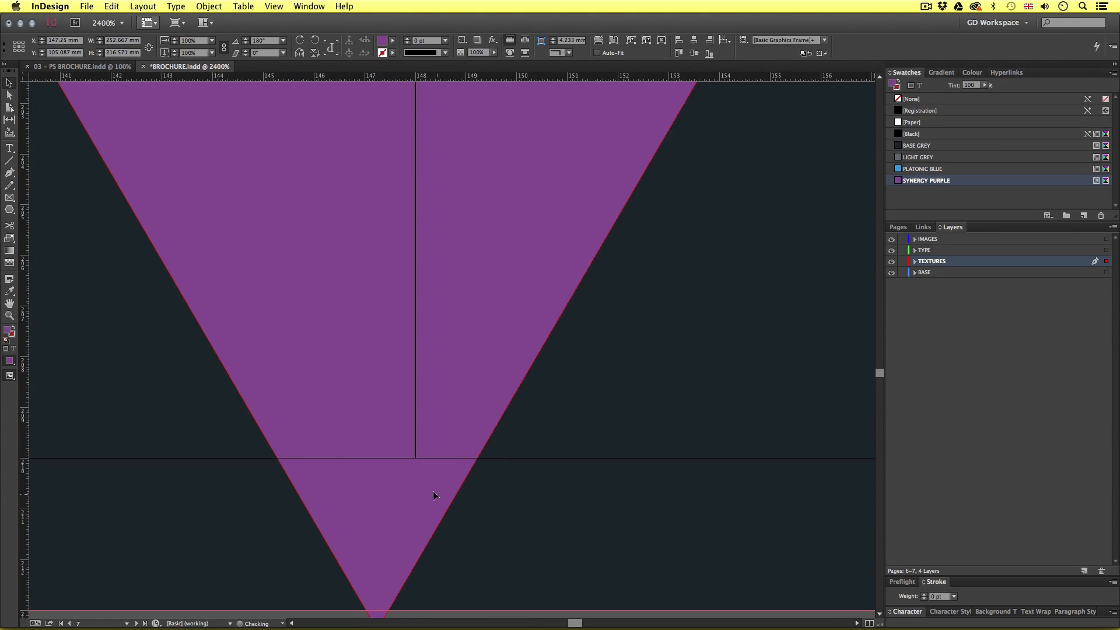
pyautogui.press('Left')
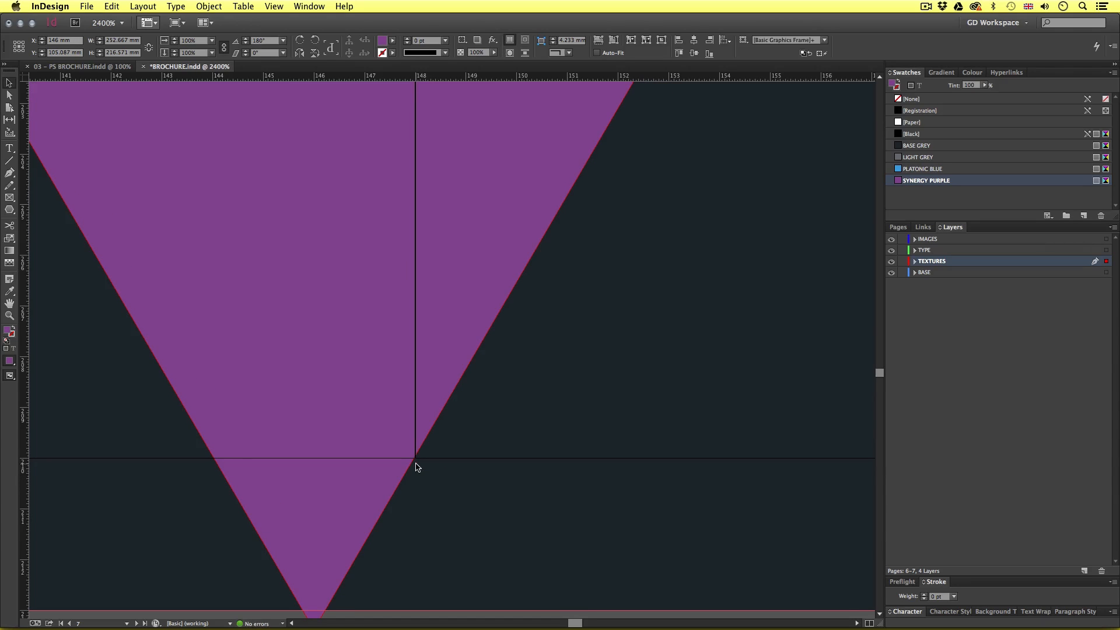
pyautogui.press('Right')
pyautogui.press('Left')
pyautogui.scroll(1, 409, 455)
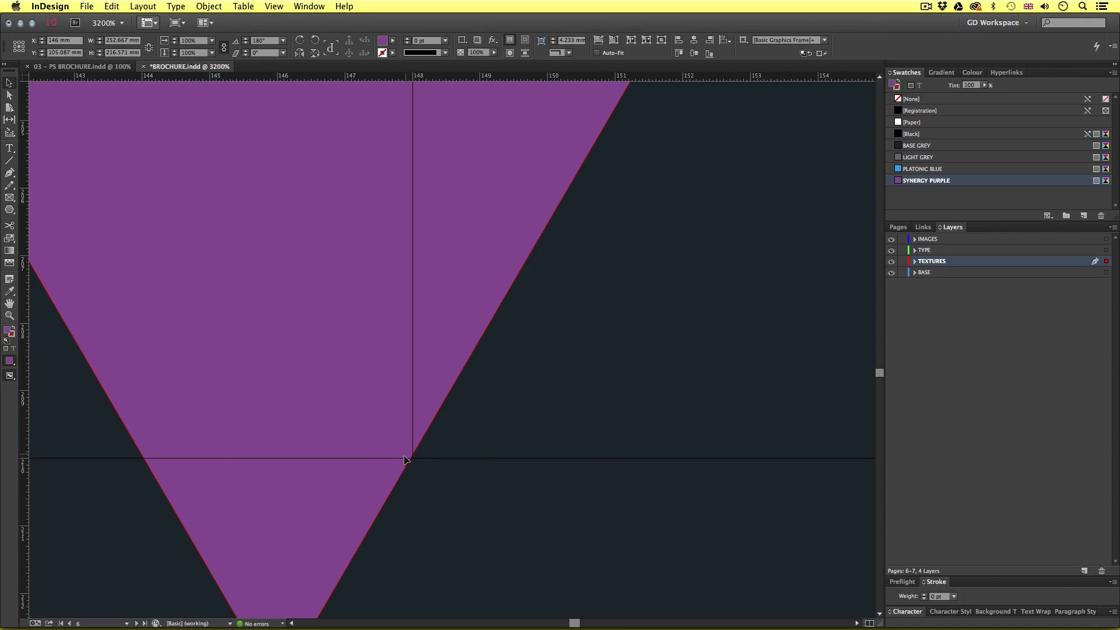
# Add an anchor point on the triangle's left edge, at about X 89 mm, Y 119 mm, and select it.
pyautogui.press('super+0')
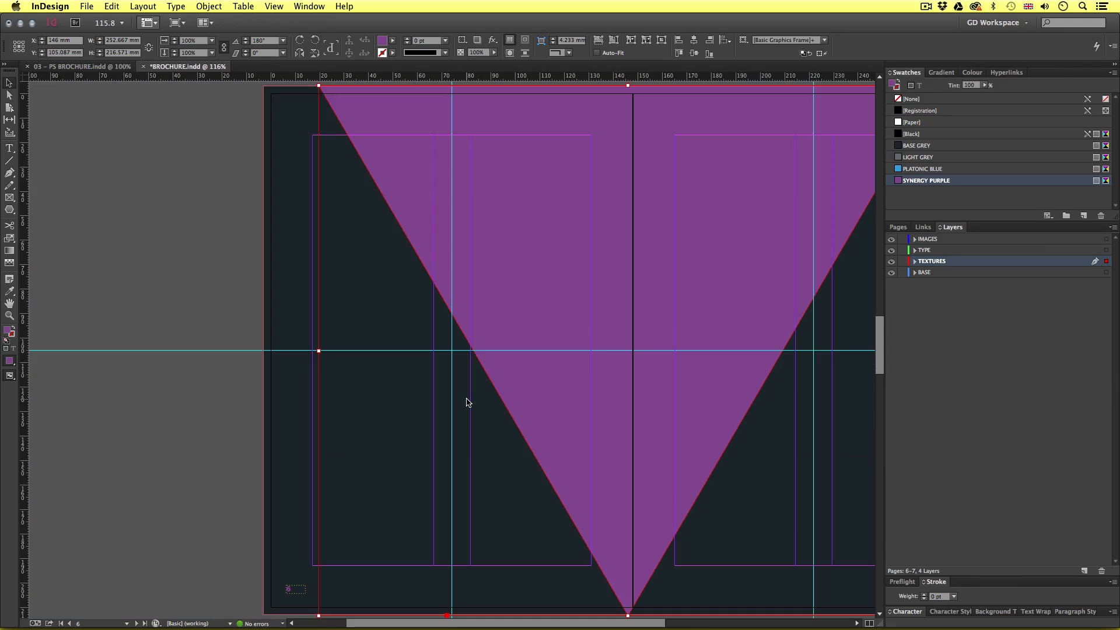
pyautogui.moveTo(632, 367); pyautogui.dragTo(528, 367)
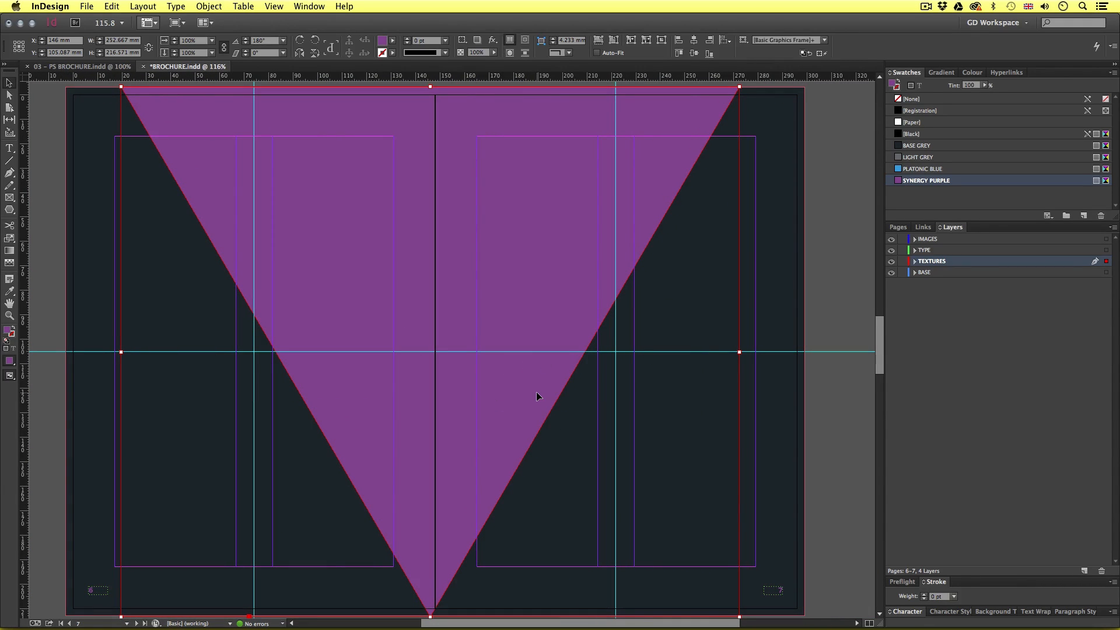
pyautogui.press('a')
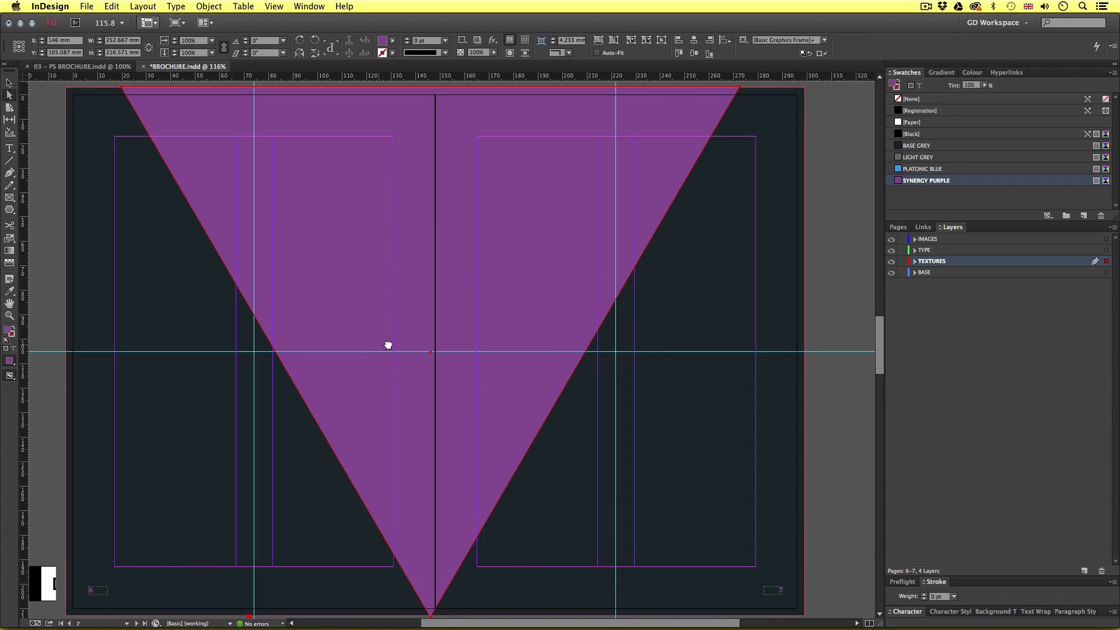
pyautogui.hscroll(-3, 388, 342)
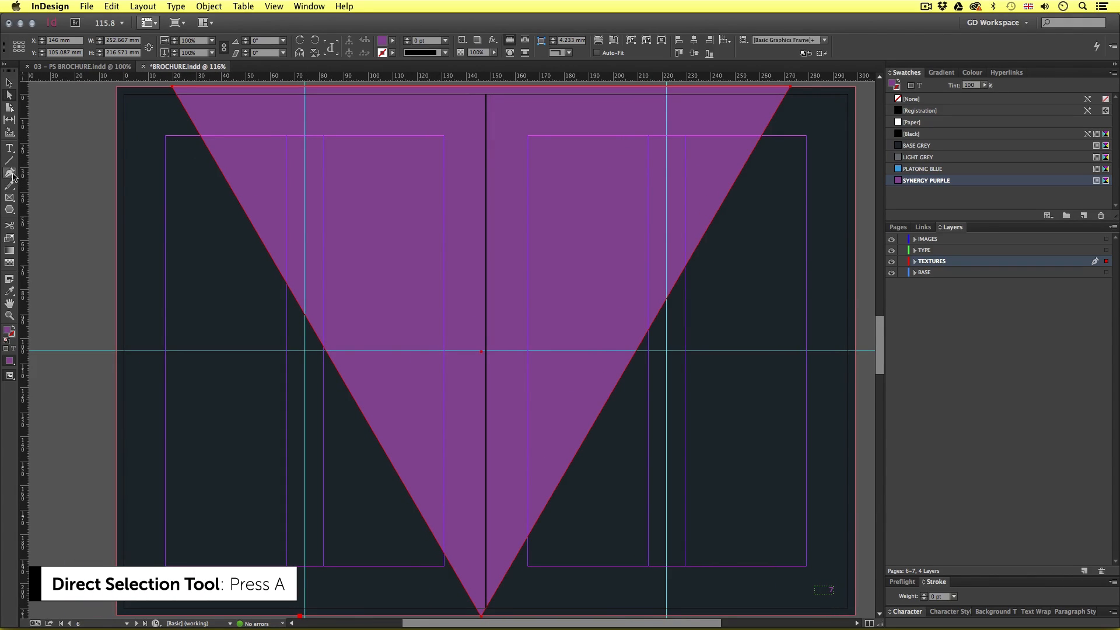
pyautogui.moveTo(13, 176); pyautogui.dragTo(95, 187)
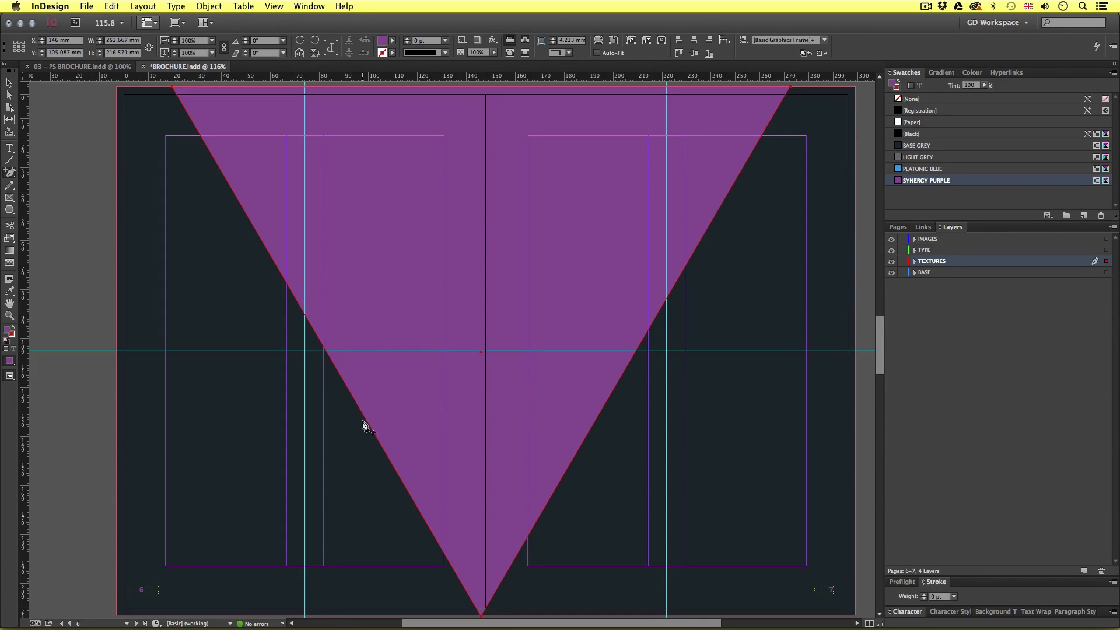
pyautogui.click(345, 383)
pyautogui.press('a')
pyautogui.click(345, 383)
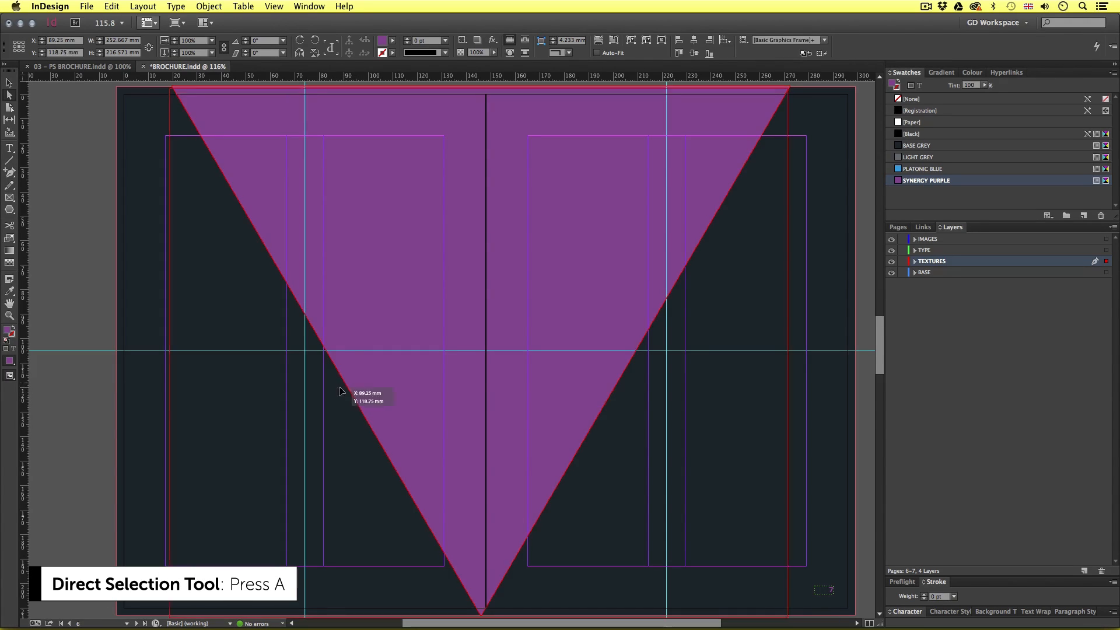
pyautogui.click(345, 383)
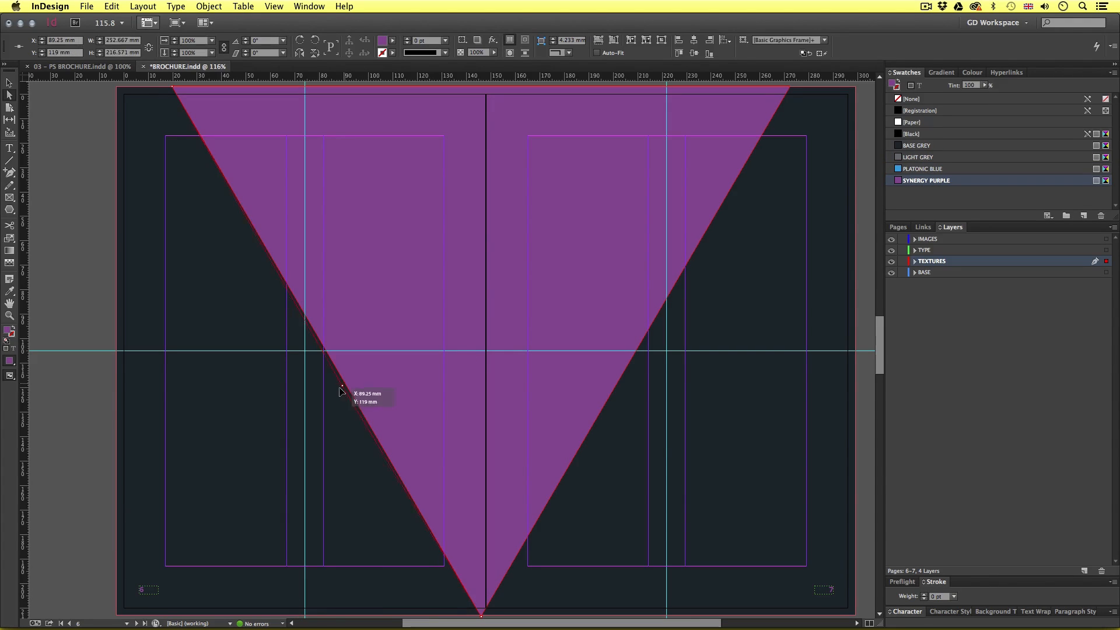
# Move the new anchor point to page 6's bottom-left bleed corner and the shape's top-left anchor to the top-left bleed corner.
pyautogui.moveTo(345, 384); pyautogui.dragTo(116, 615)
pyautogui.moveTo(191, 225); pyautogui.dragTo(224, 341)
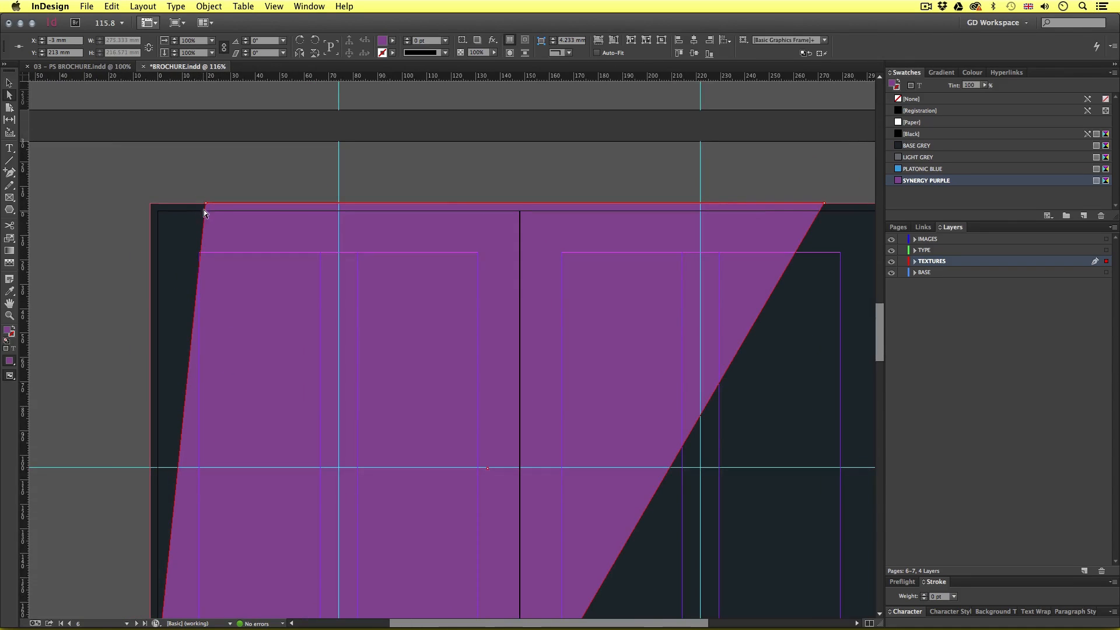
pyautogui.moveTo(206, 204); pyautogui.dragTo(151, 204)
pyautogui.click(162, 177)
# Set the purple shape's opacity to 50% in its transparency effects, deselect it, and check the spread in preview without guides.
pyautogui.scroll(-3, 511, 390)
pyautogui.hscroll(1, 511, 390)
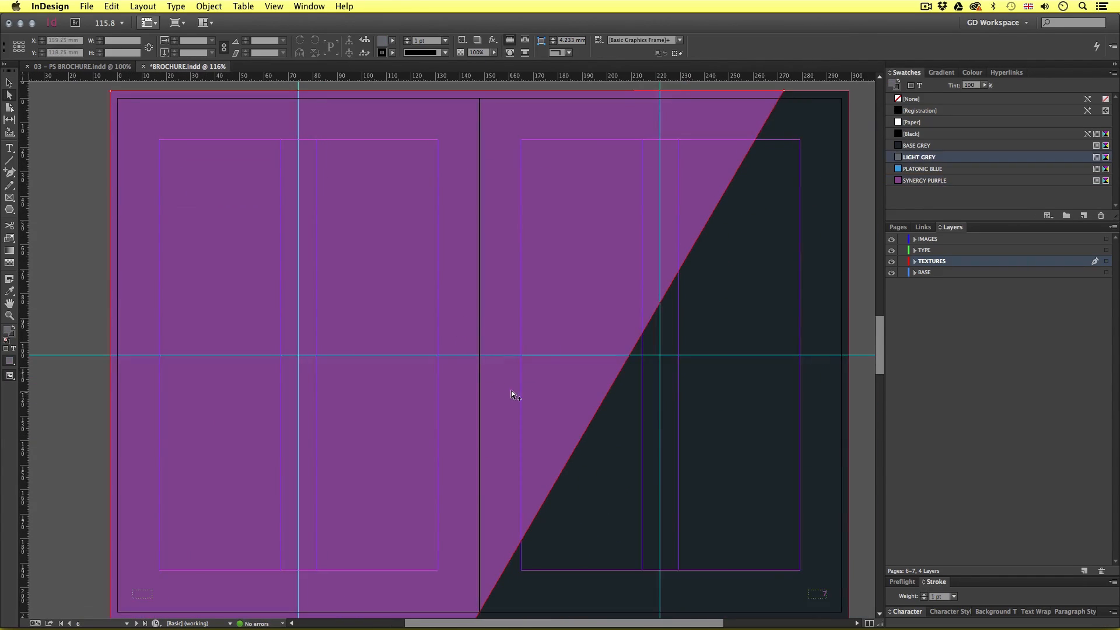
pyautogui.press('super+1')
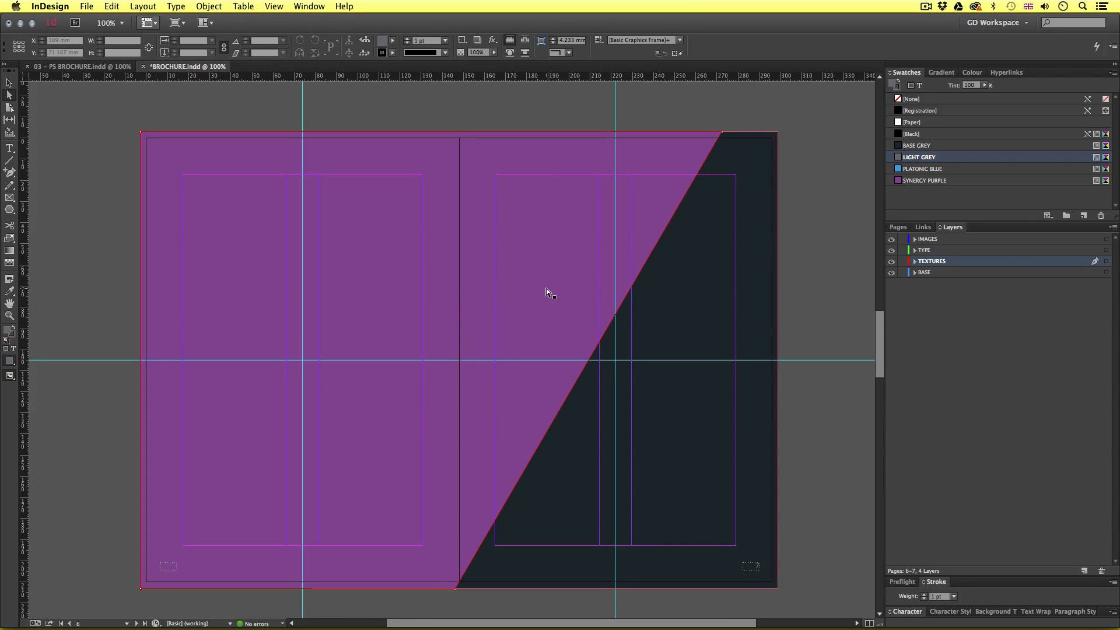
pyautogui.press('v')
pyautogui.click(539, 278)
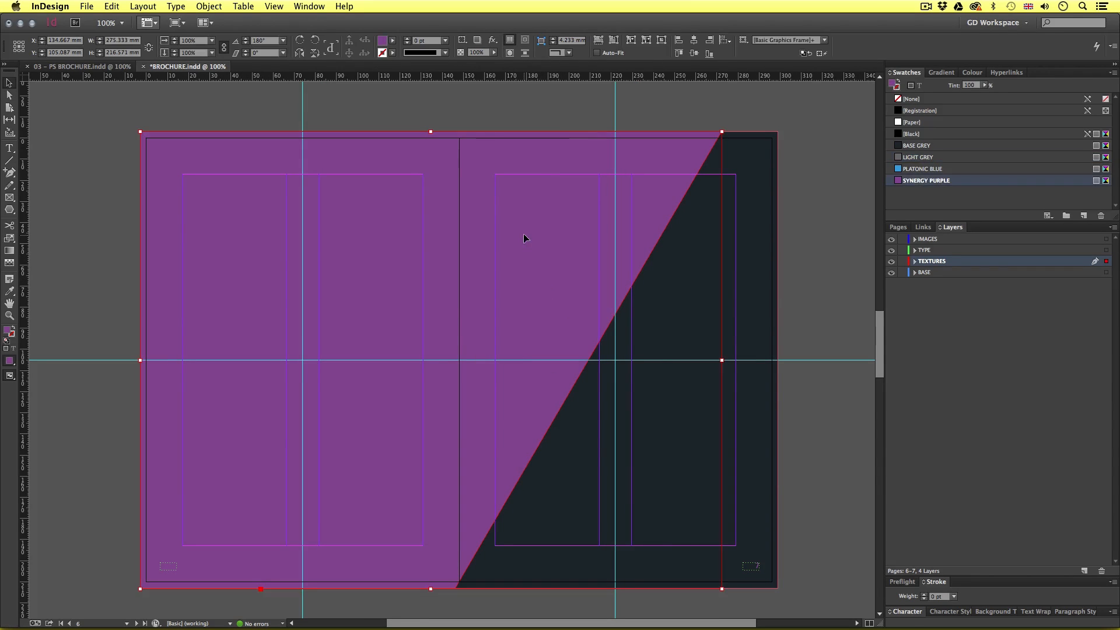
pyautogui.rightClick(524, 237)
pyautogui.moveTo(612, 436)
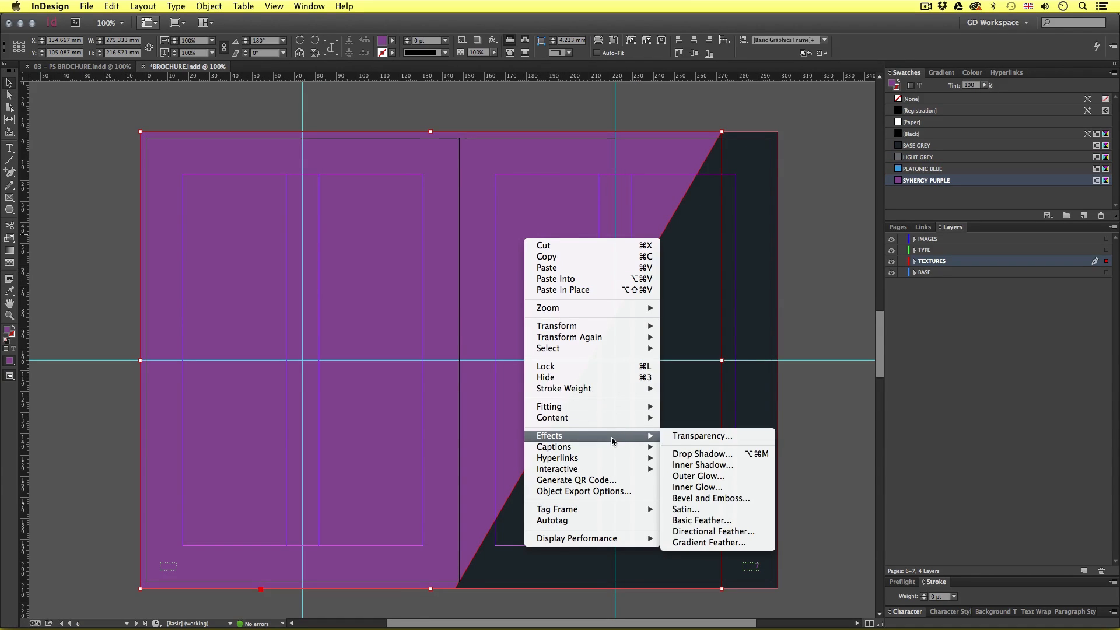
pyautogui.click(700, 436)
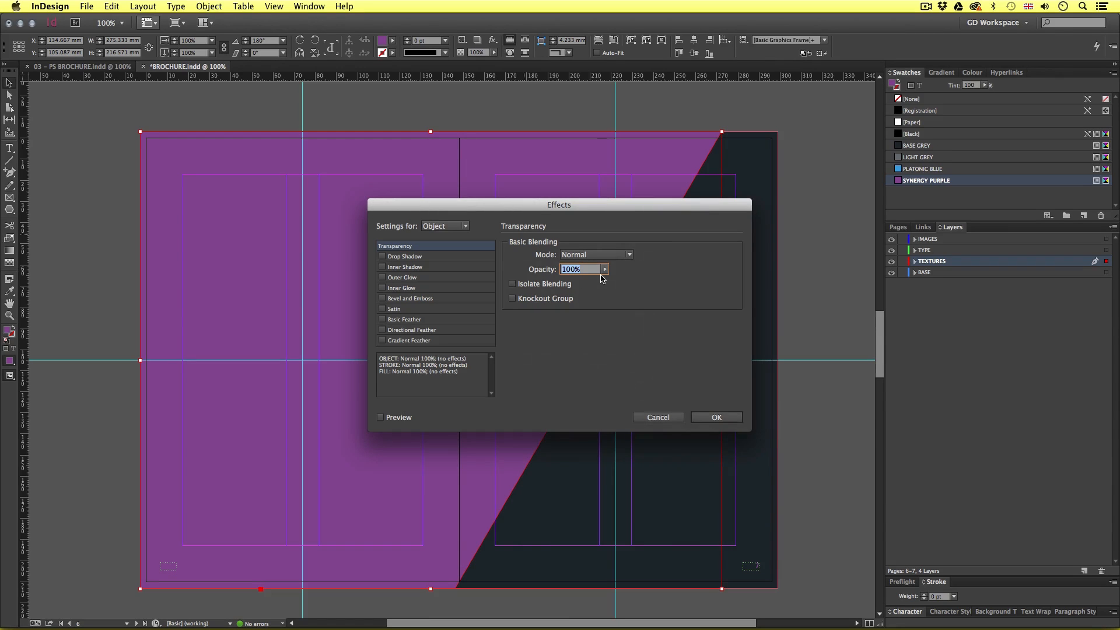
pyautogui.write('50')
pyautogui.click(724, 418)
pyautogui.click(806, 421)
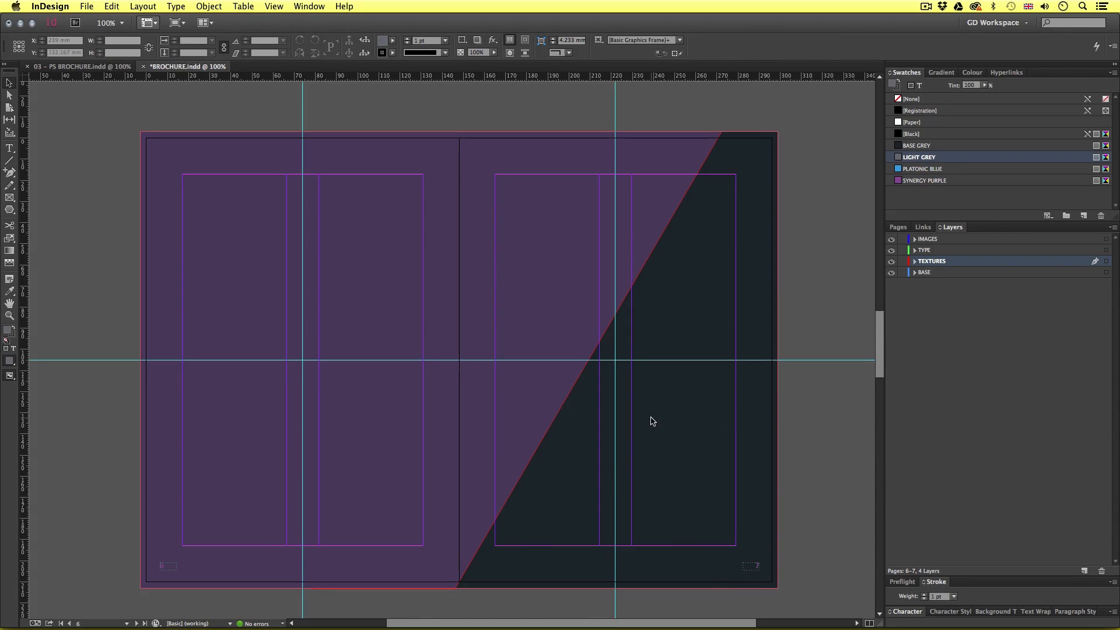
pyautogui.press('w')
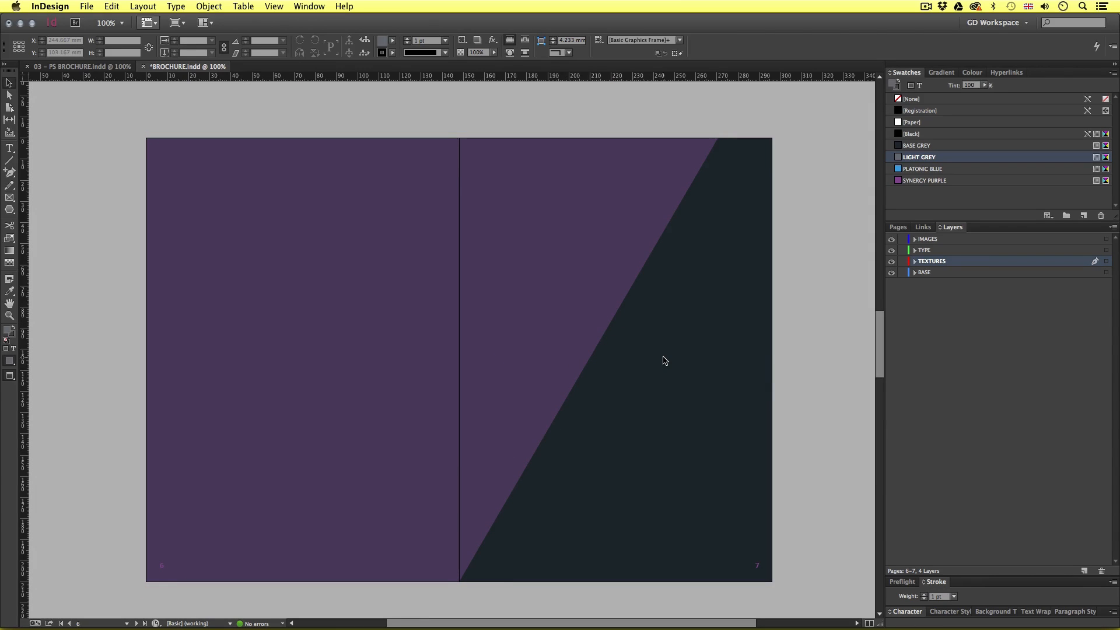
pyautogui.press('w')
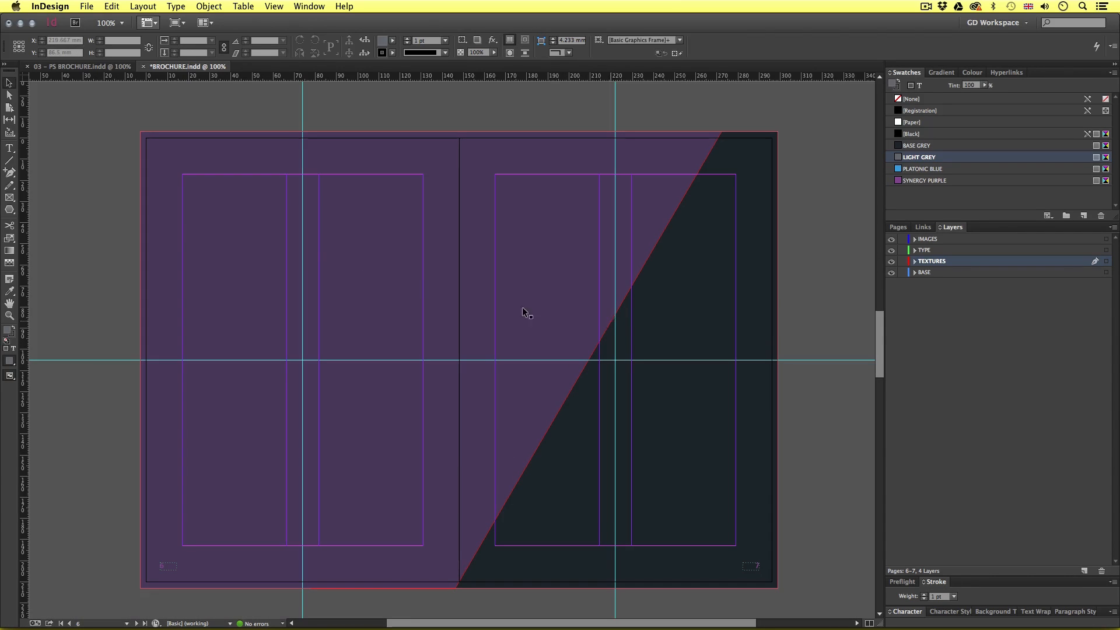
# Create a three-sided polygon 70 mm wide and 60 mm high on the IMAGES layer, near the middle of page 7.
pyautogui.moveTo(10, 211); pyautogui.dragTo(46, 234)
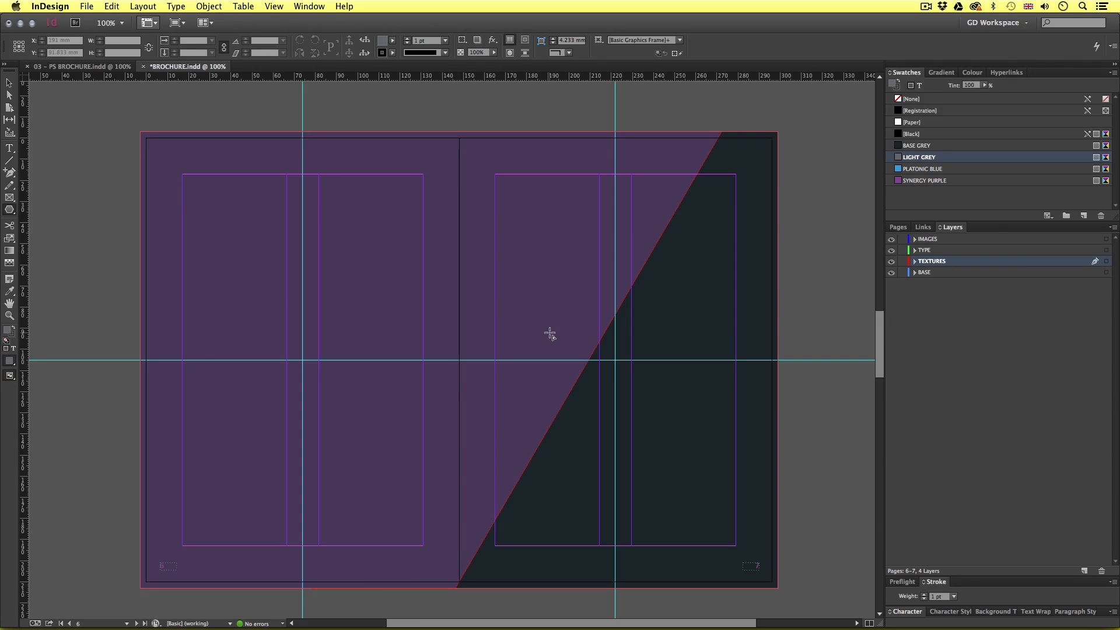
pyautogui.click(911, 238)
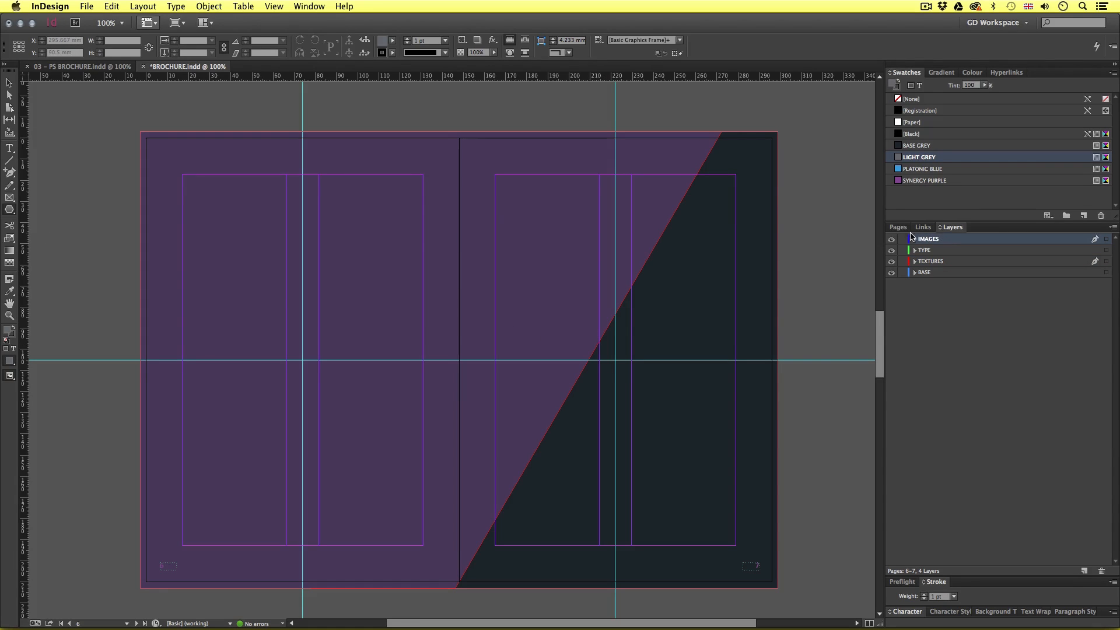
pyautogui.click(477, 290)
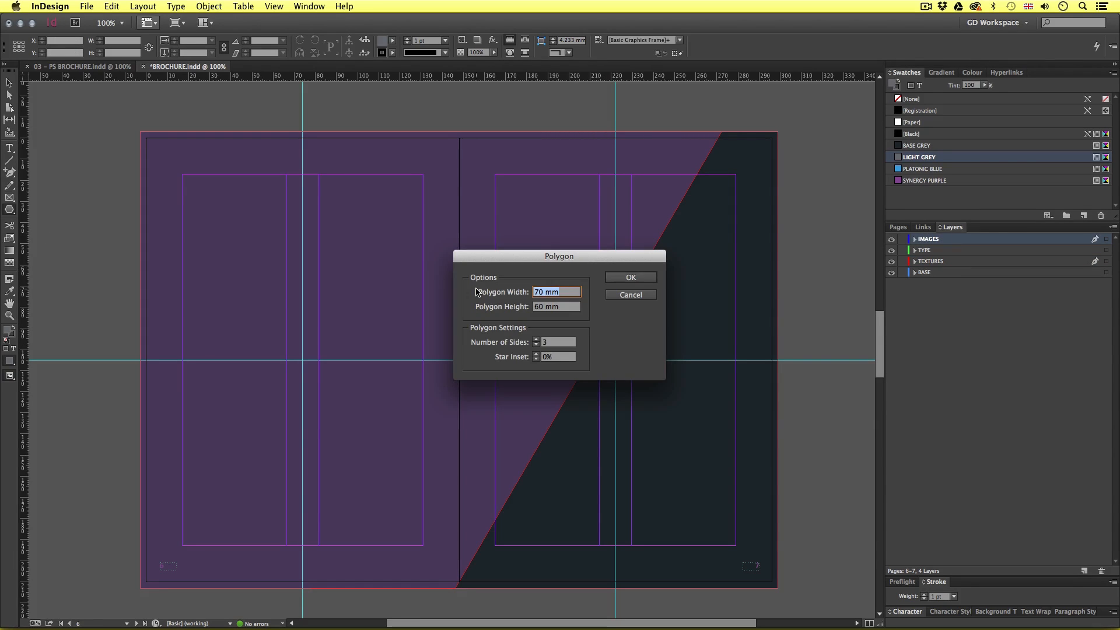
pyautogui.click(631, 278)
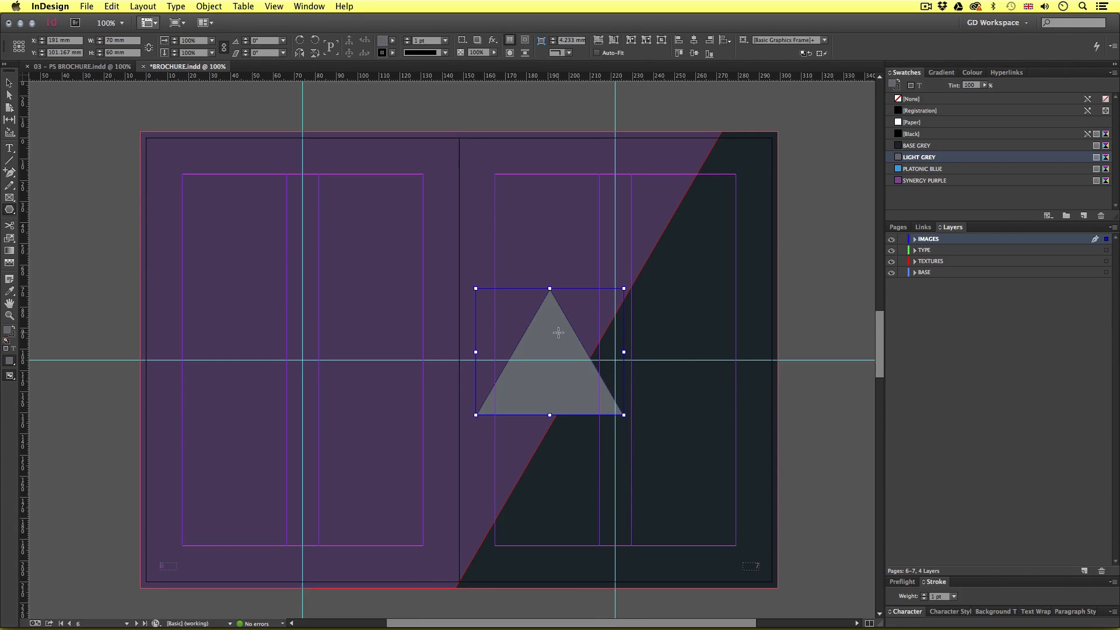
# Rotate the new triangle 180° and give it a Paper fill with no stroke.
pyautogui.click(209, 6)
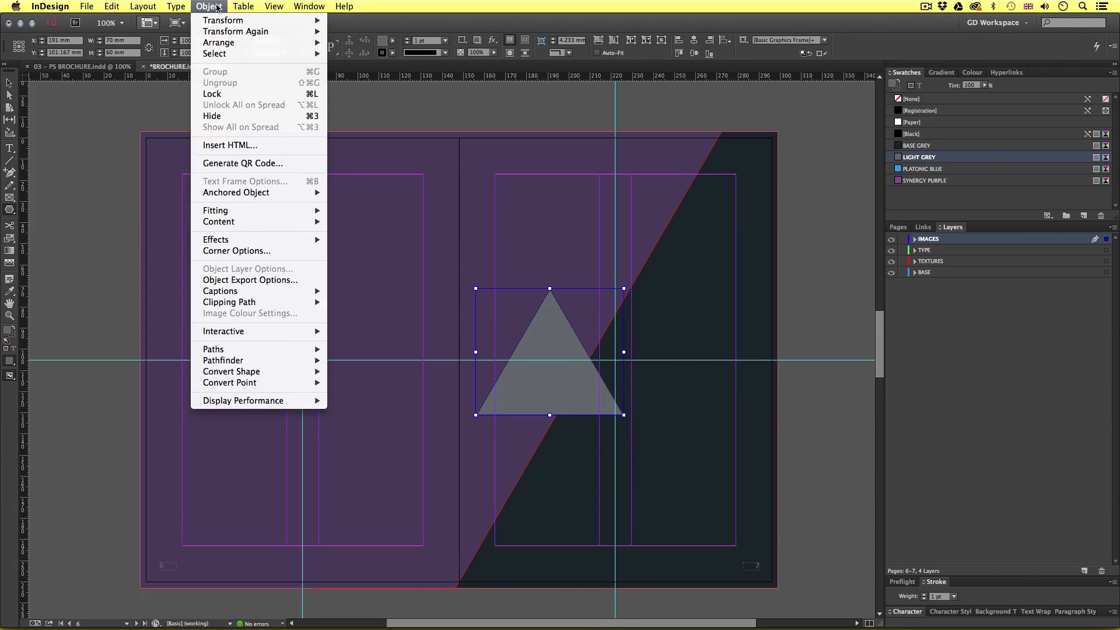
pyautogui.moveTo(224, 23)
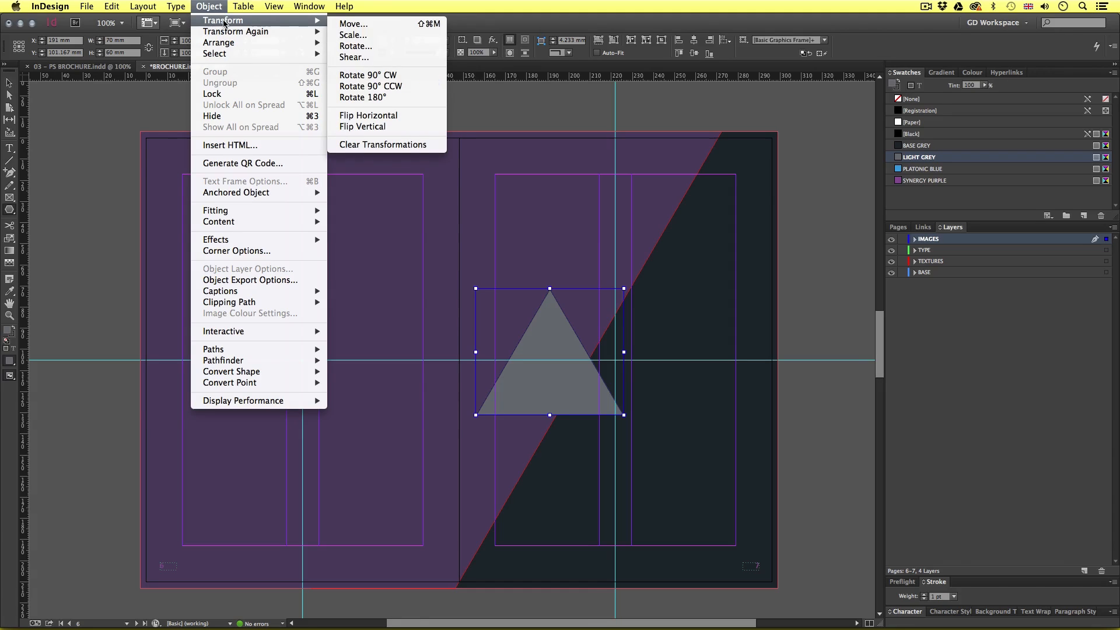
pyautogui.click(388, 99)
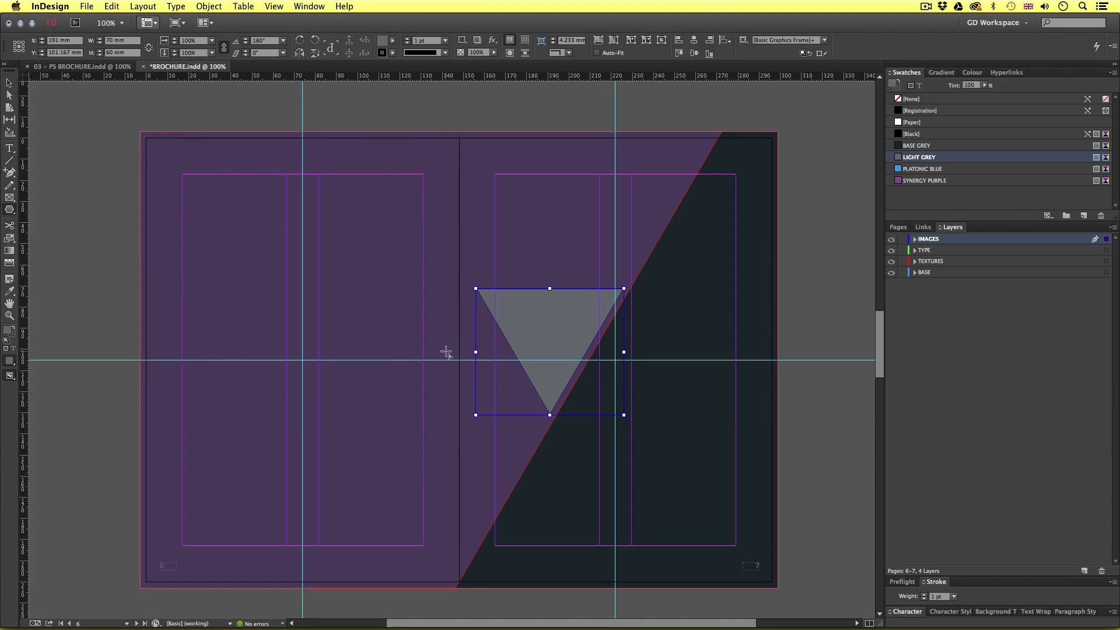
pyautogui.click(916, 123)
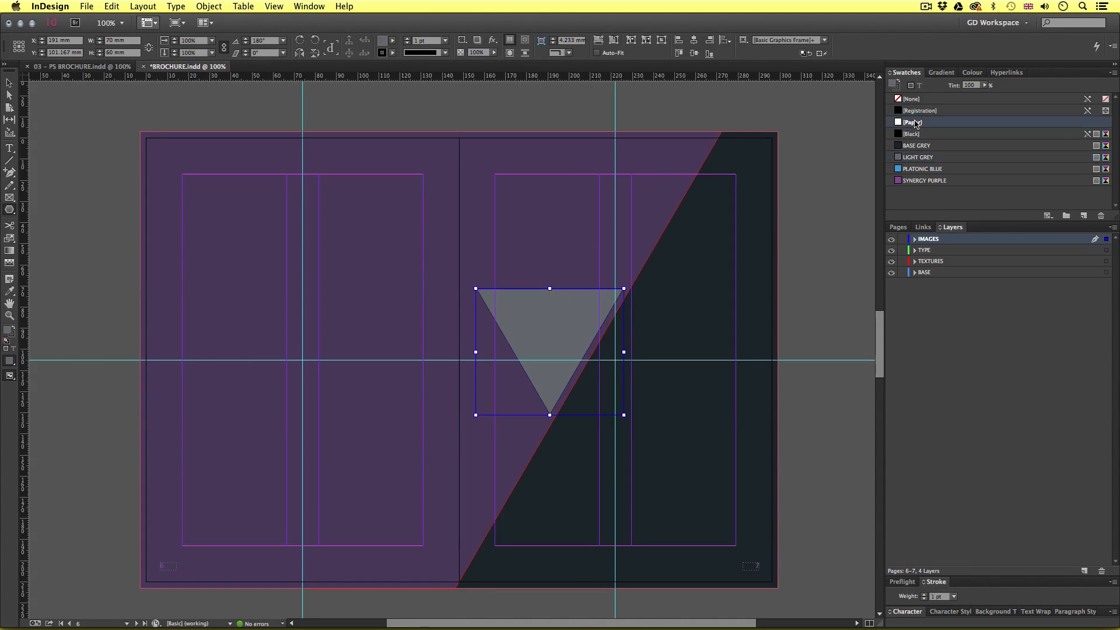
pyautogui.click(12, 336)
pyautogui.click(921, 100)
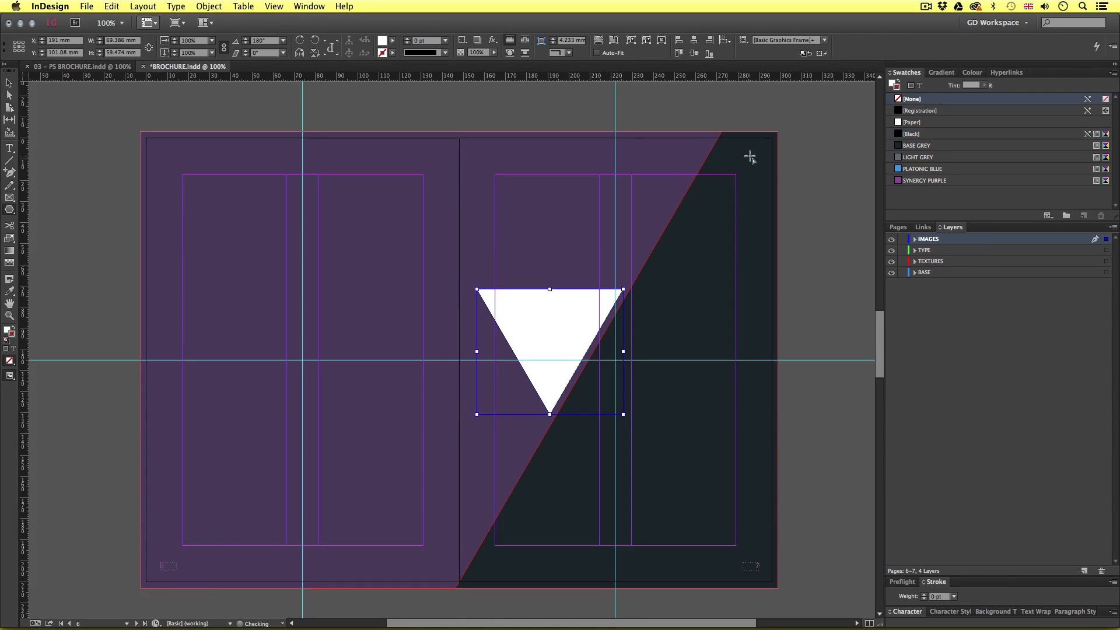
# Shrink the triangle to about 63 × 54 mm and centre it on the spine with its top edge on the horizontal guide.
pyautogui.moveTo(568, 307); pyautogui.dragTo(487, 401)
pyautogui.moveTo(542, 507); pyautogui.dragTo(525, 489)
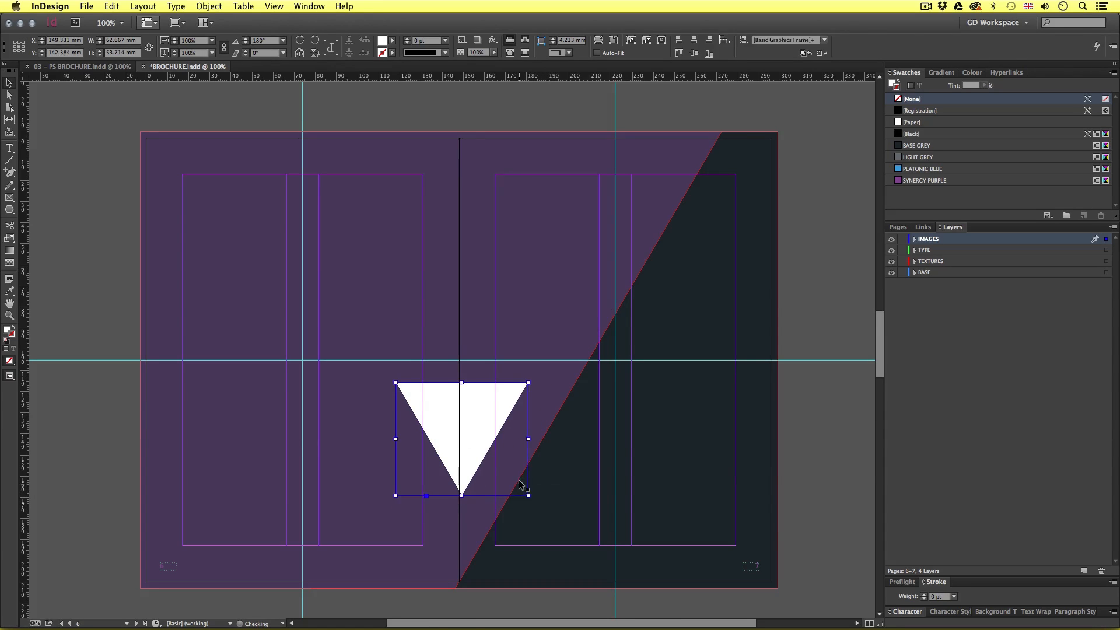
pyautogui.press('super+equal')
pyautogui.moveTo(501, 448); pyautogui.dragTo(535, 428)
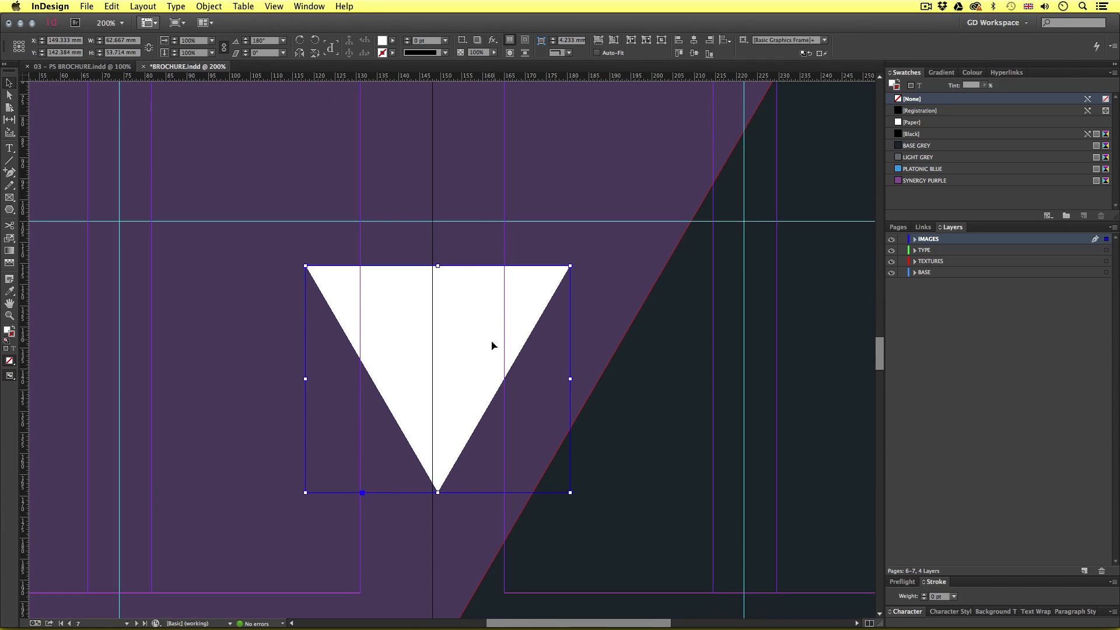
pyautogui.moveTo(483, 352); pyautogui.dragTo(477, 307)
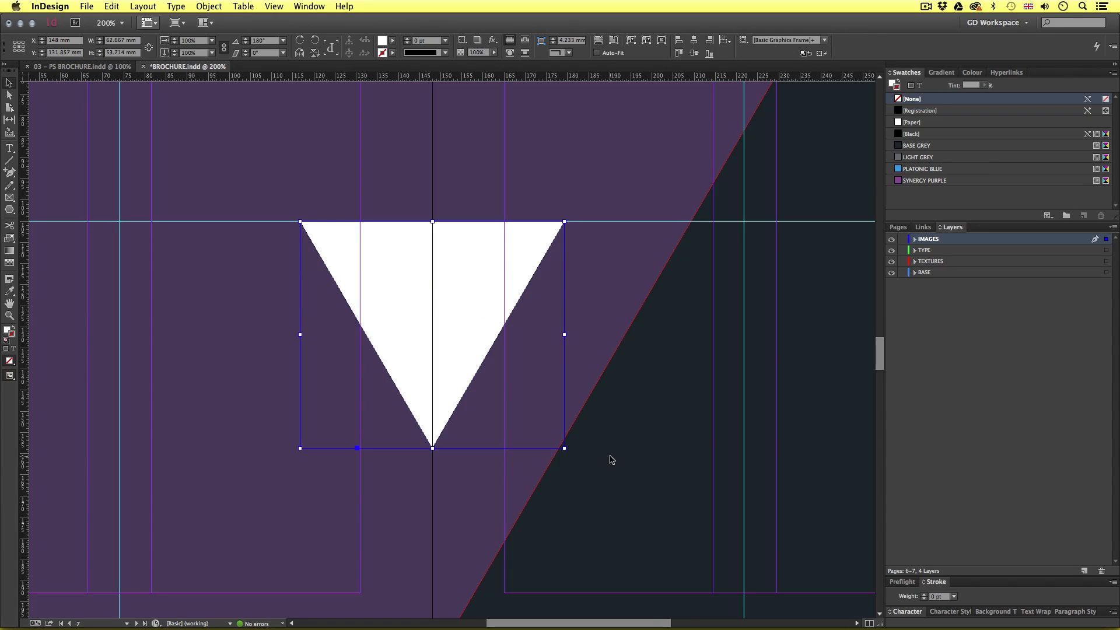
# Scale the triangle proportionally from its top-left corner to about 126 × 108 mm, reaching the bottom bleed edge.
pyautogui.press('super+minus')
pyautogui.press('super+minus')
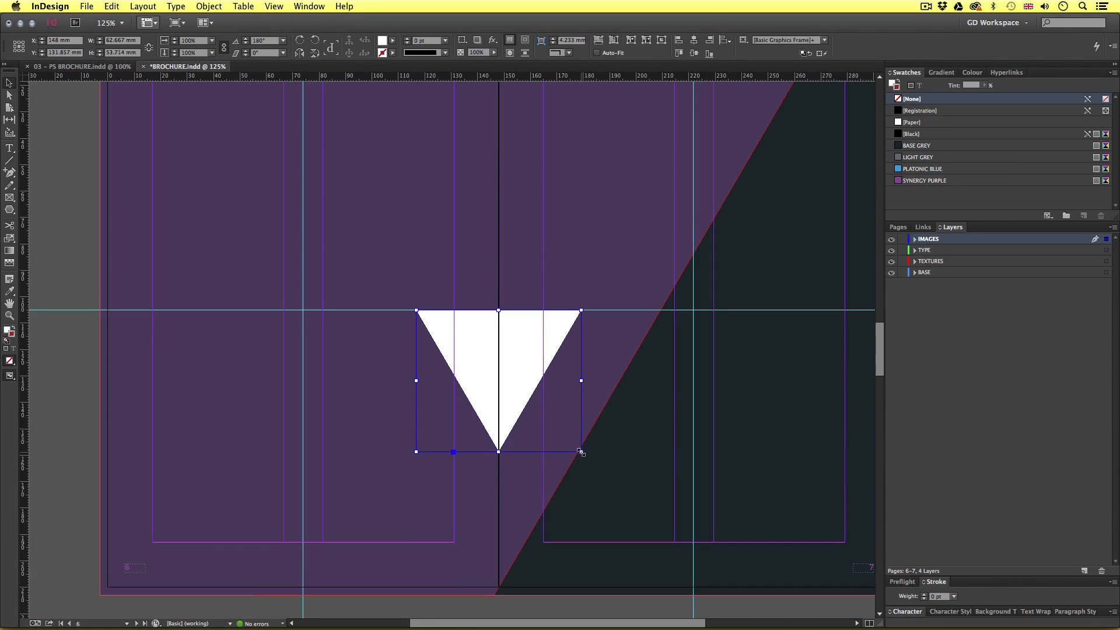
pyautogui.moveTo(581, 452); pyautogui.dragTo(748, 586)
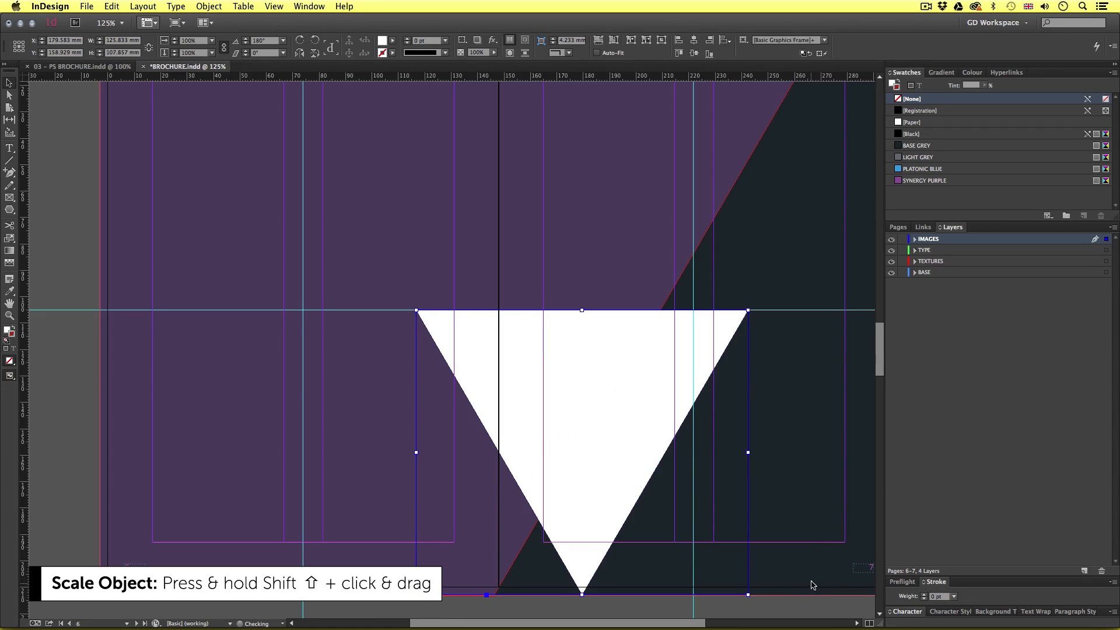
# Move the white triangle to about X 146.3 mm so its right edge aligns with the purple shape's diagonal, and save the document.
pyautogui.press('super+minus')
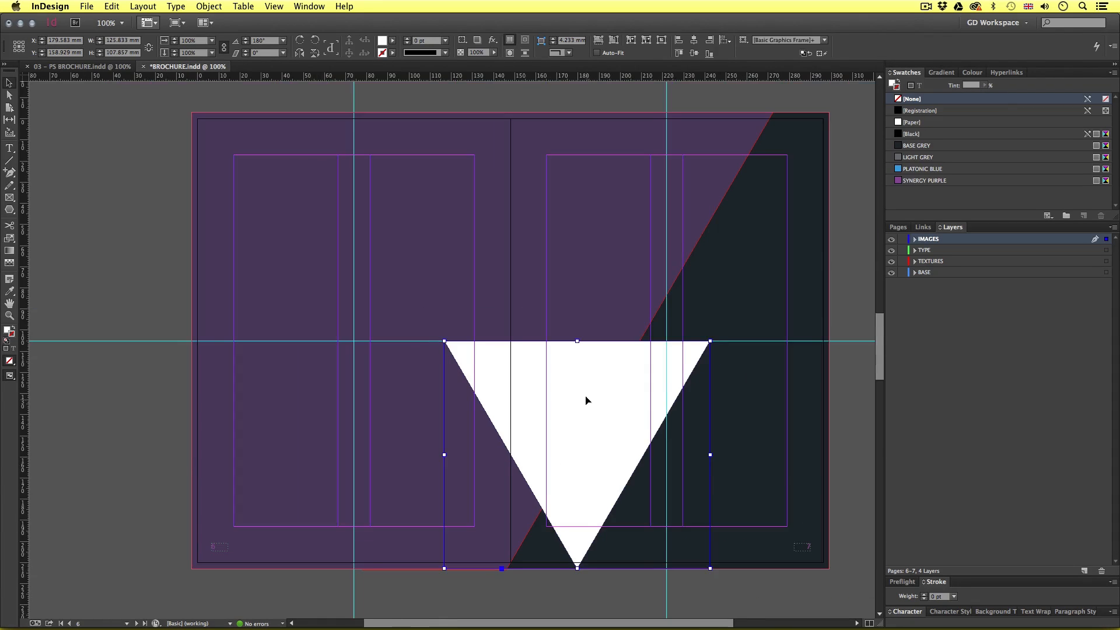
pyautogui.moveTo(583, 385); pyautogui.dragTo(550, 393)
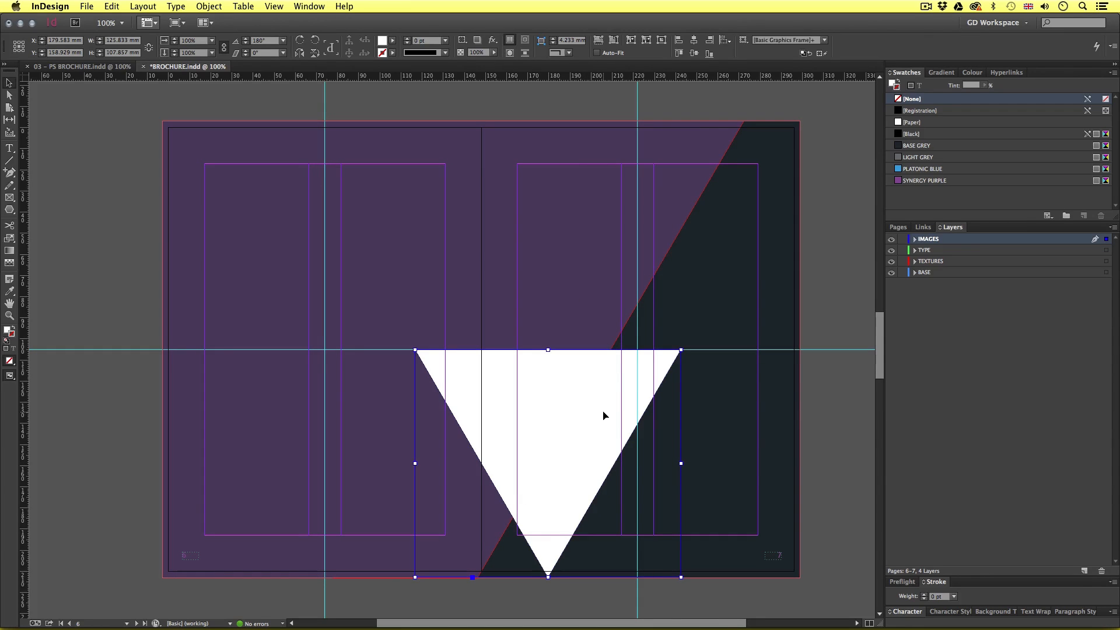
pyautogui.moveTo(603, 415); pyautogui.dragTo(521, 416)
pyautogui.scroll(5, 560, 505)
pyautogui.press('Right')
pyautogui.press('Right')
pyautogui.press('Right')
pyautogui.press('Right')
pyautogui.press('Right')
pyautogui.press('Right')
pyautogui.press('Right')
pyautogui.press('Right')
pyautogui.press('Right')
pyautogui.press('Right')
pyautogui.press('Right')
pyautogui.press('Right')
pyautogui.press('Right')
pyautogui.press('Right')
pyautogui.press('Right')
pyautogui.press('Right')
pyautogui.press('Right')
pyautogui.press('Right')
pyautogui.press('Right')
pyautogui.press('Right')
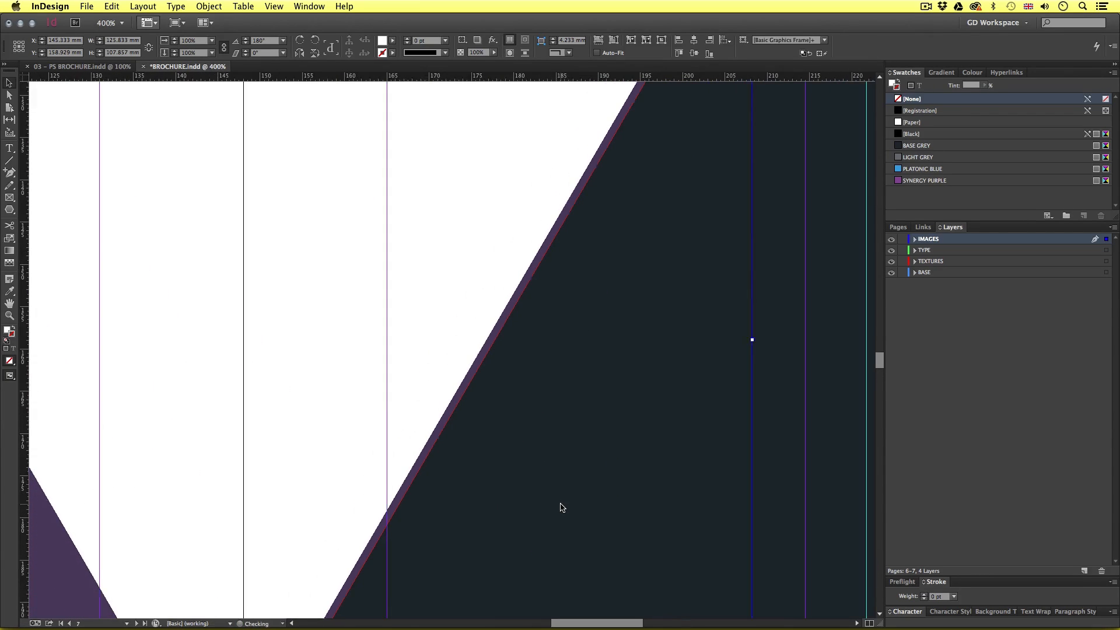
pyautogui.scroll(5, 603, 223)
pyautogui.hscroll(3, 583, 225)
pyautogui.scroll(3, 562, 226)
pyautogui.moveTo(562, 225); pyautogui.dragTo(480, 386)
pyautogui.press('super+1')
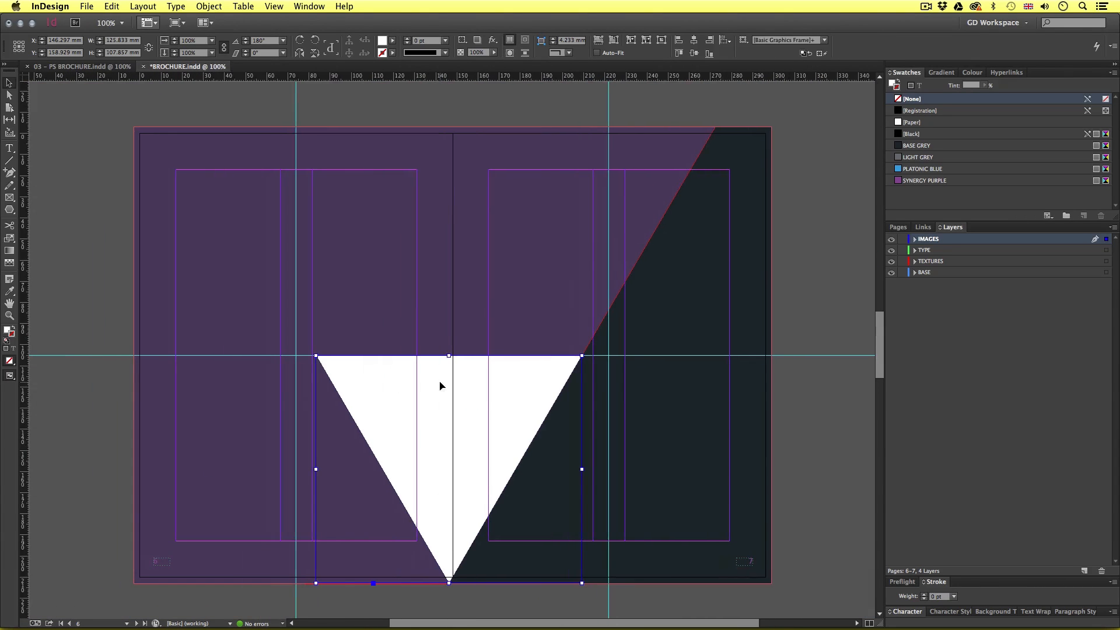
pyautogui.press('super+s')
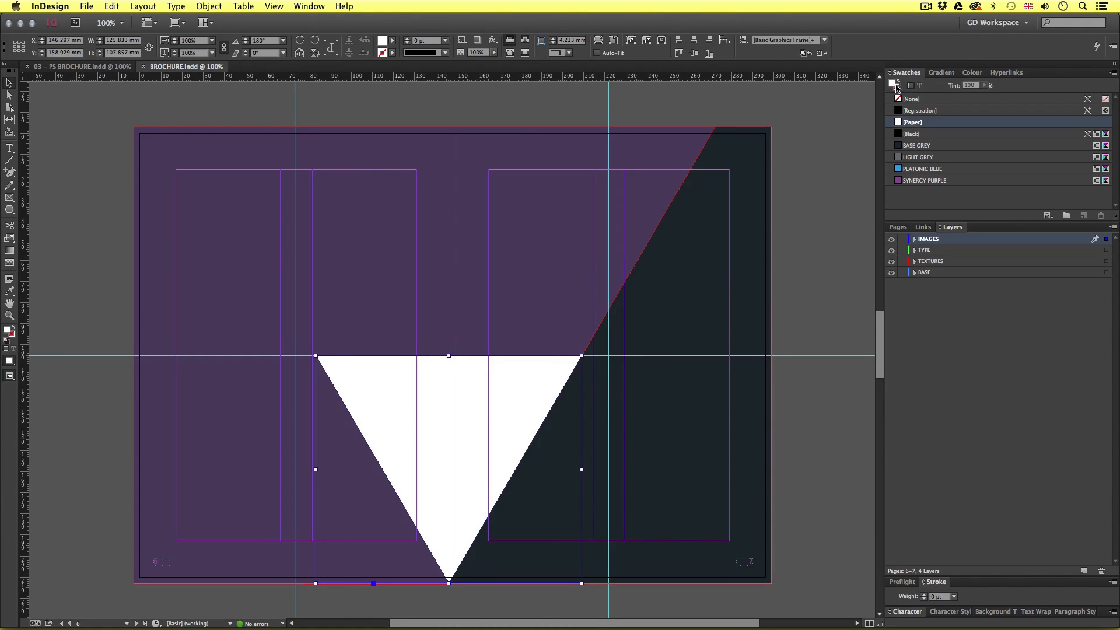
# Remove the triangle's fill and place Building_5.psd inside it.
pyautogui.click(912, 99)
pyautogui.press('super+equal')
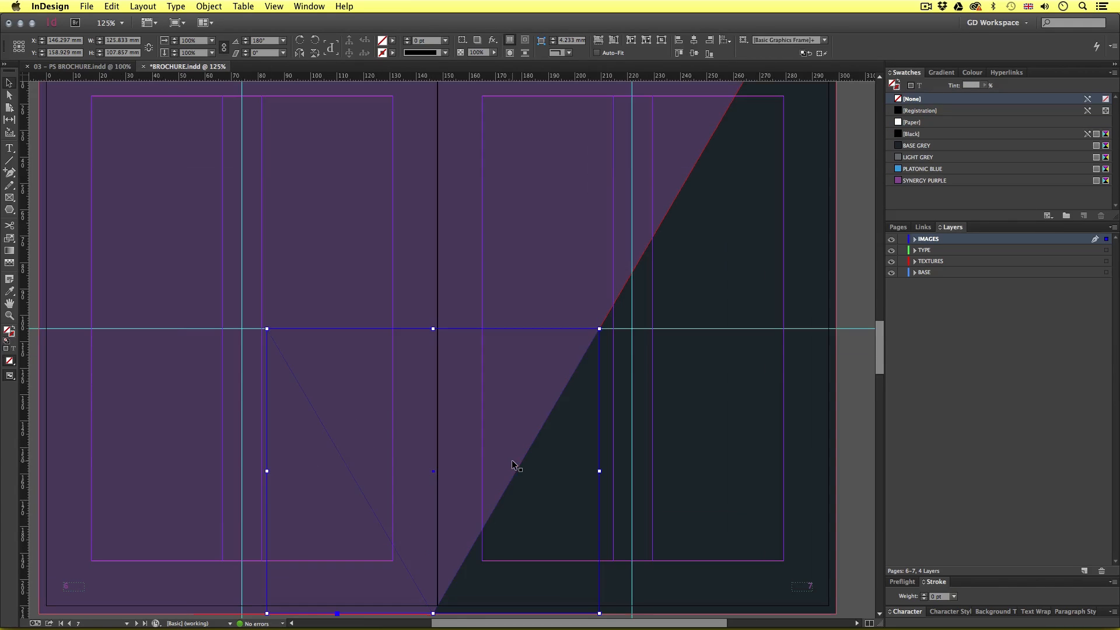
pyautogui.moveTo(485, 457); pyautogui.dragTo(542, 410)
pyautogui.press('super+d')
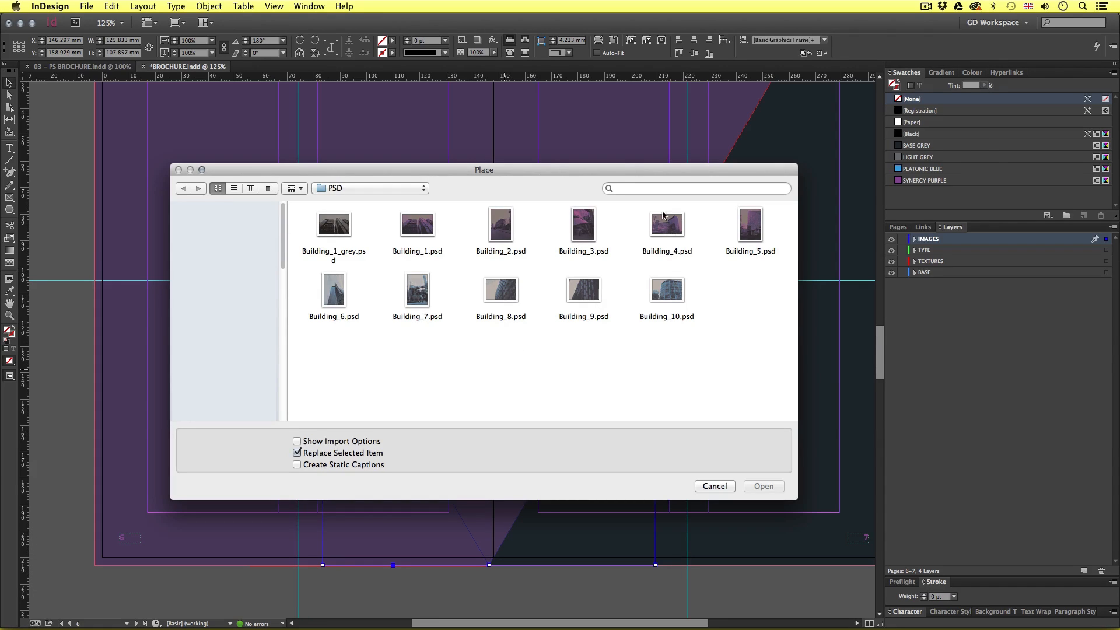
pyautogui.click(749, 225)
pyautogui.doubleClick(749, 224)
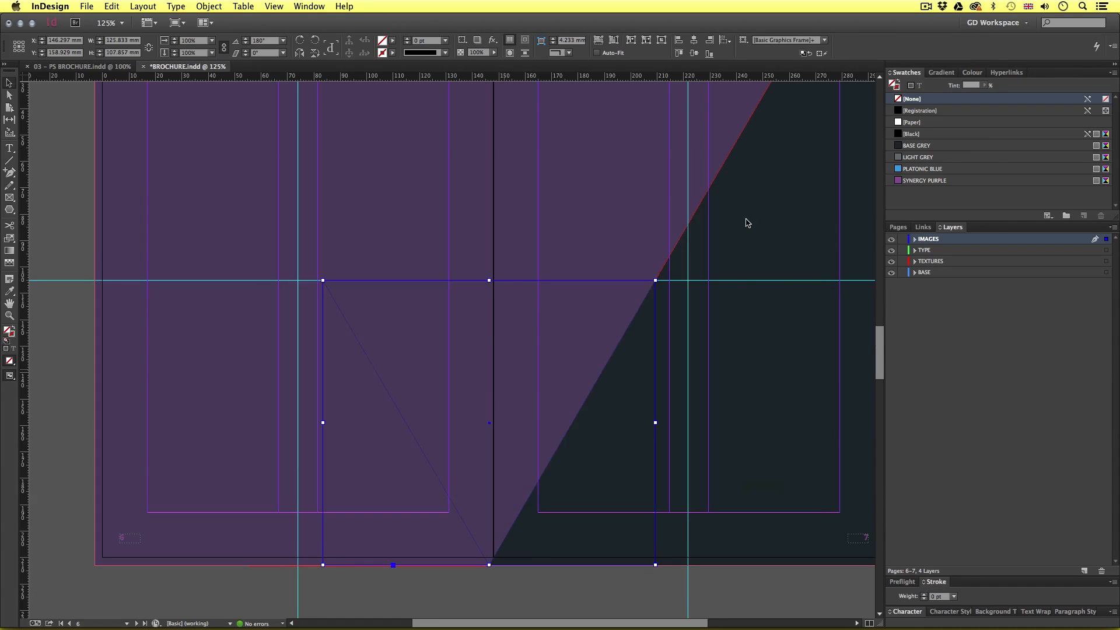
# Fit the placed building image proportionally within the triangular frame.
pyautogui.click(211, 7)
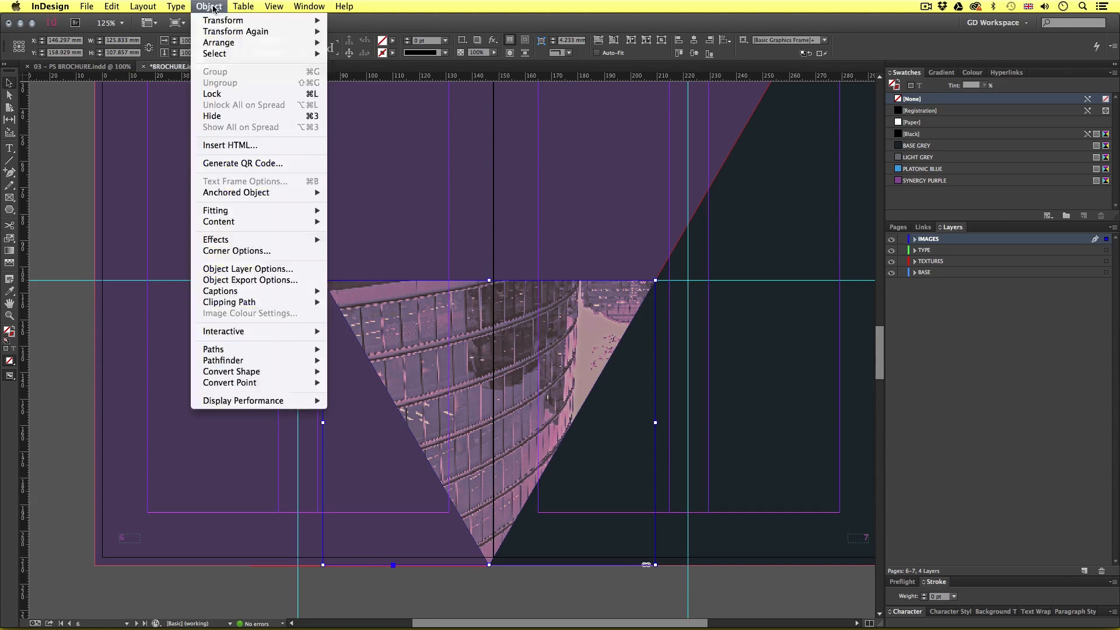
pyautogui.moveTo(256, 211)
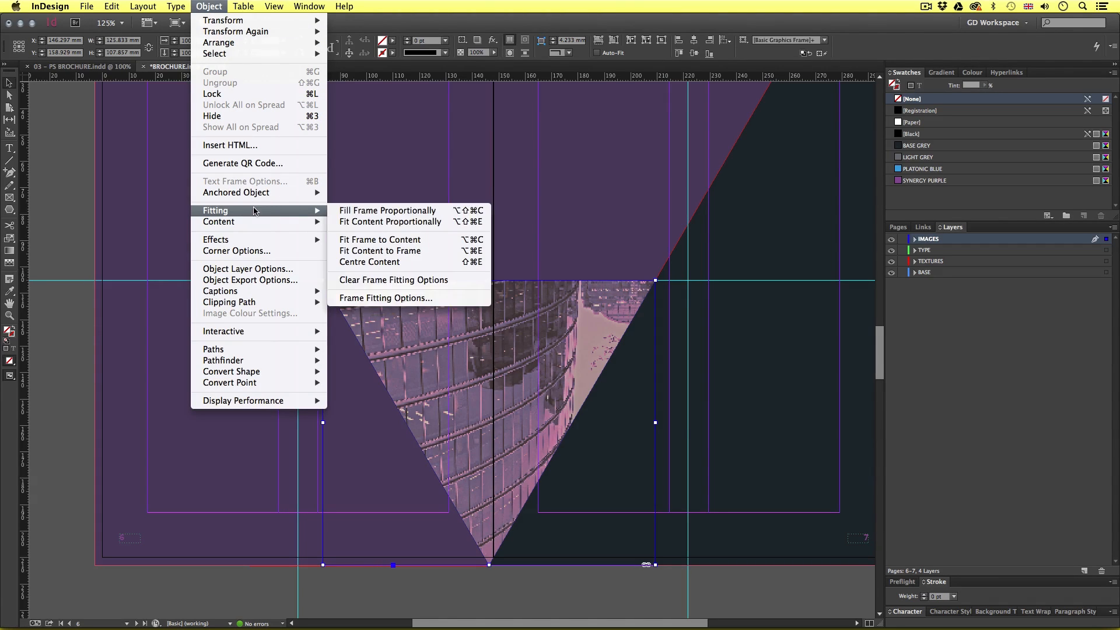
pyautogui.click(393, 223)
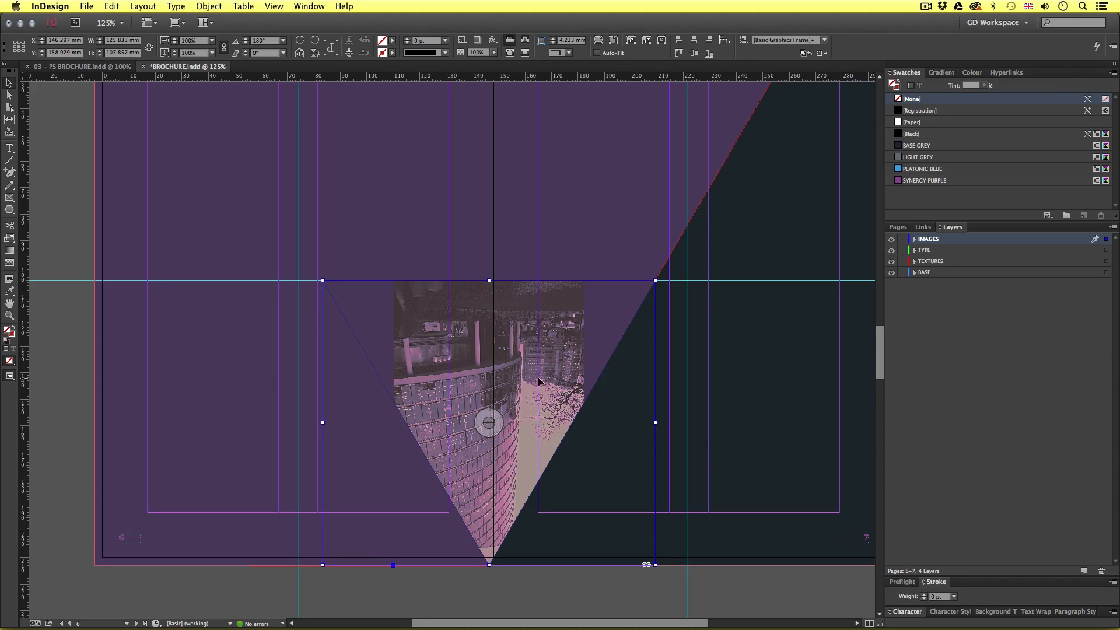
# Select only the image inside the triangular frame and rotate it 180° so the building stands upright.
pyautogui.click(9, 94)
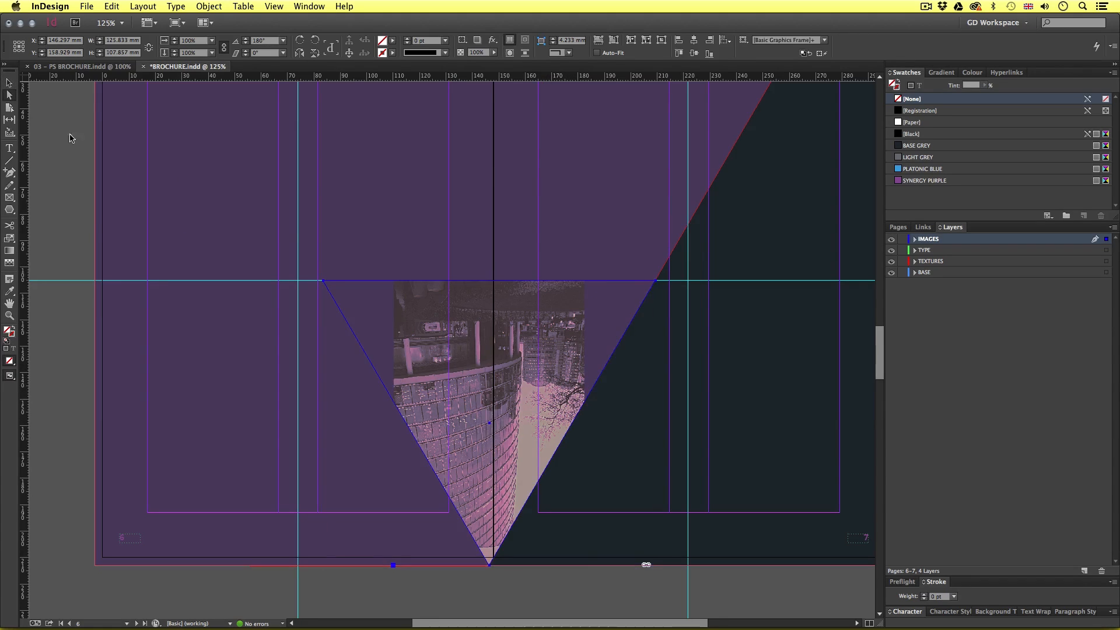
pyautogui.click(522, 366)
pyautogui.click(519, 345)
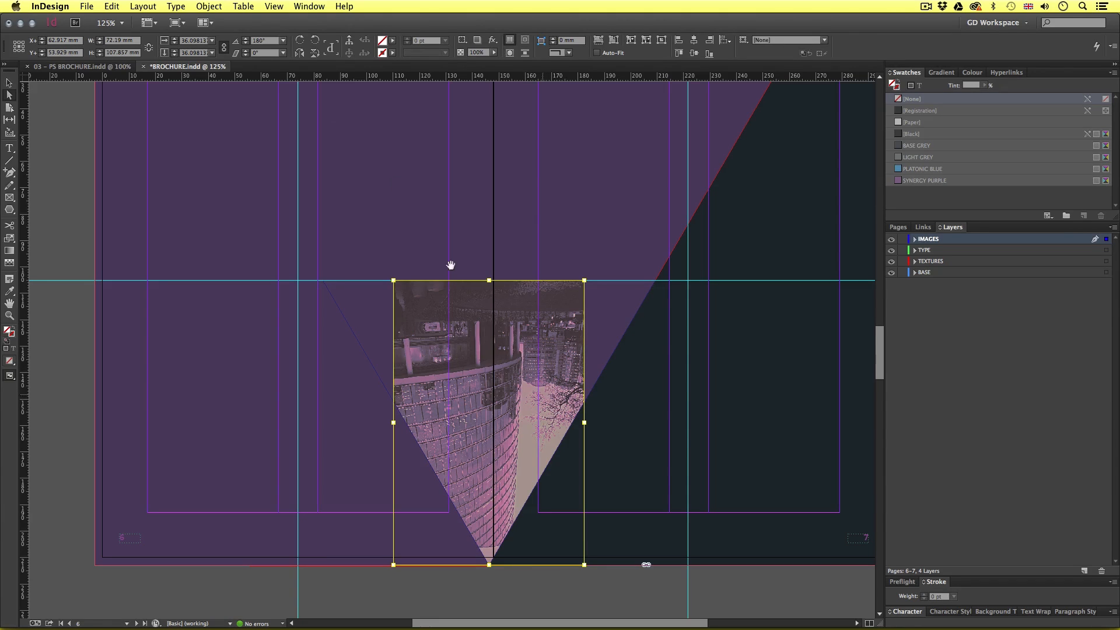
pyautogui.click(201, 6)
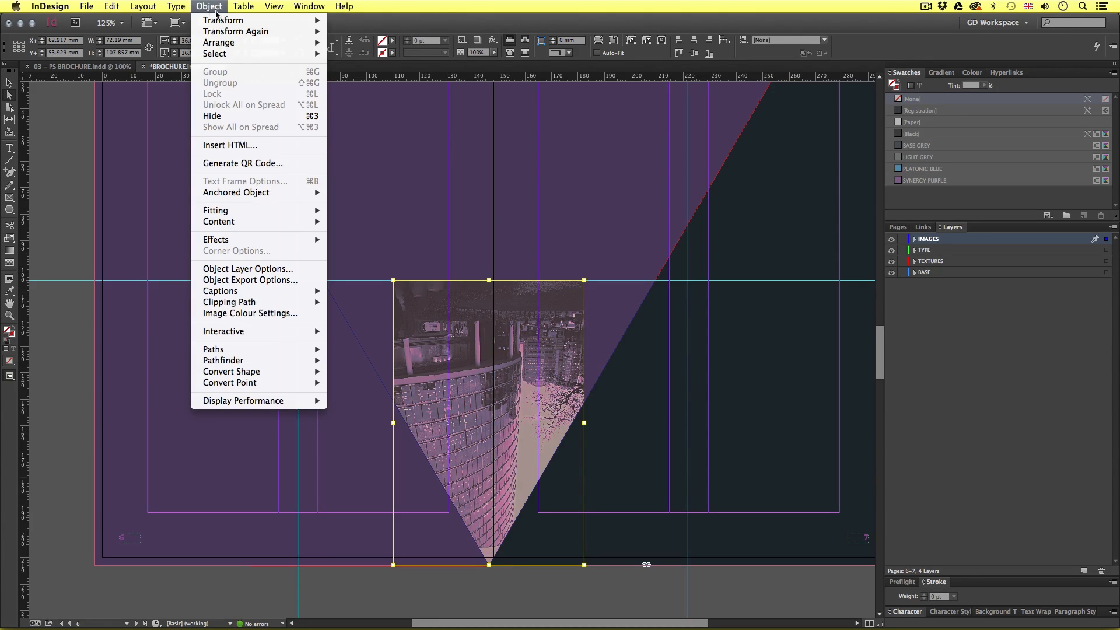
pyautogui.moveTo(223, 20)
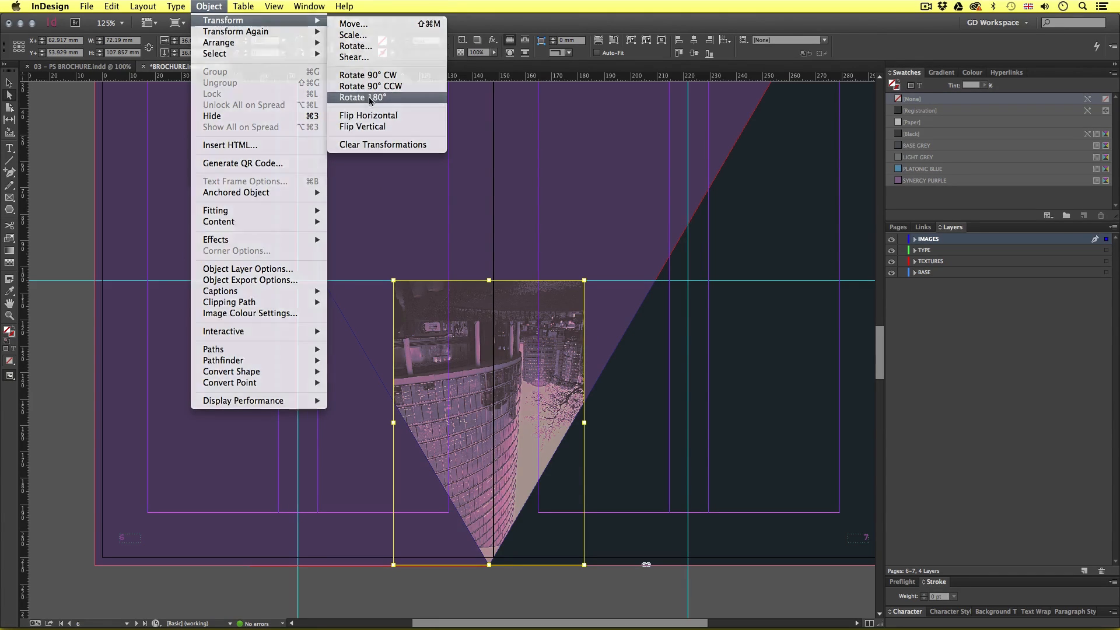
pyautogui.click(369, 98)
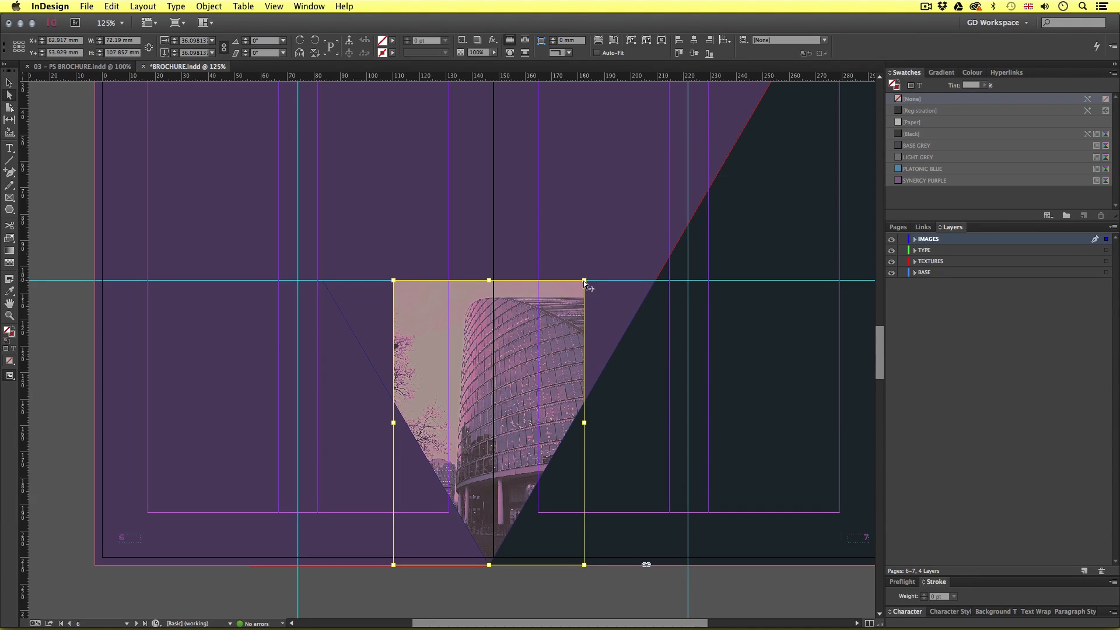
# Scale the image proportionally to about 128 × 191 mm, shift it down to show the building's roof in the frame, and save.
pyautogui.moveTo(585, 280); pyautogui.dragTo(659, 225)
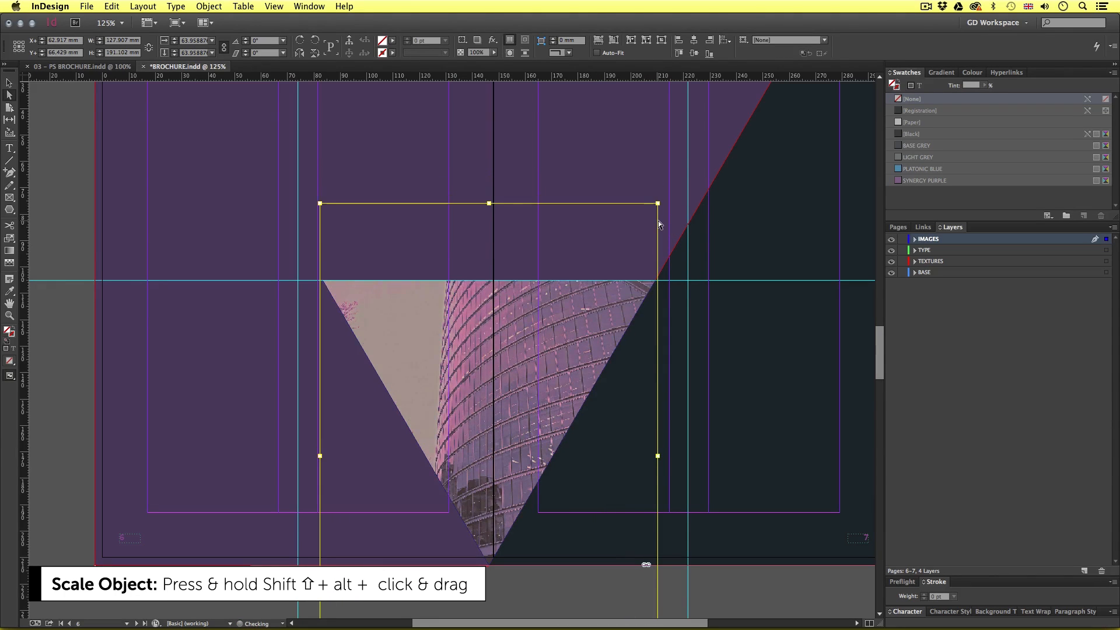
pyautogui.moveTo(538, 289); pyautogui.dragTo(537, 340)
pyautogui.press('super+s')
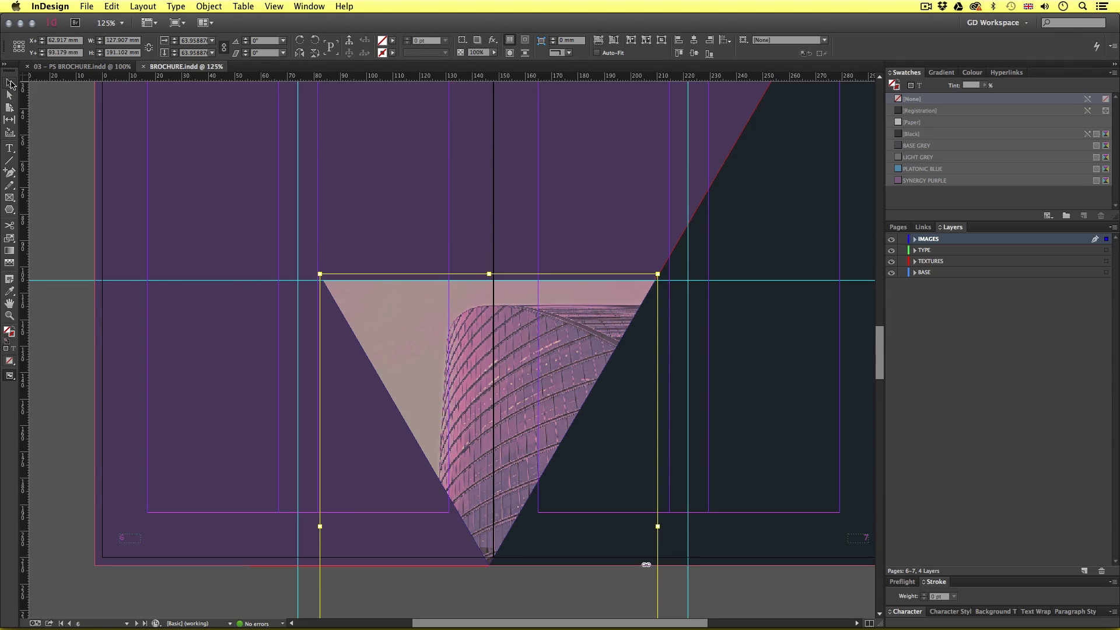
# Select the whole triangular image frame and paste a duplicate of it onto the spread.
pyautogui.click(76, 152)
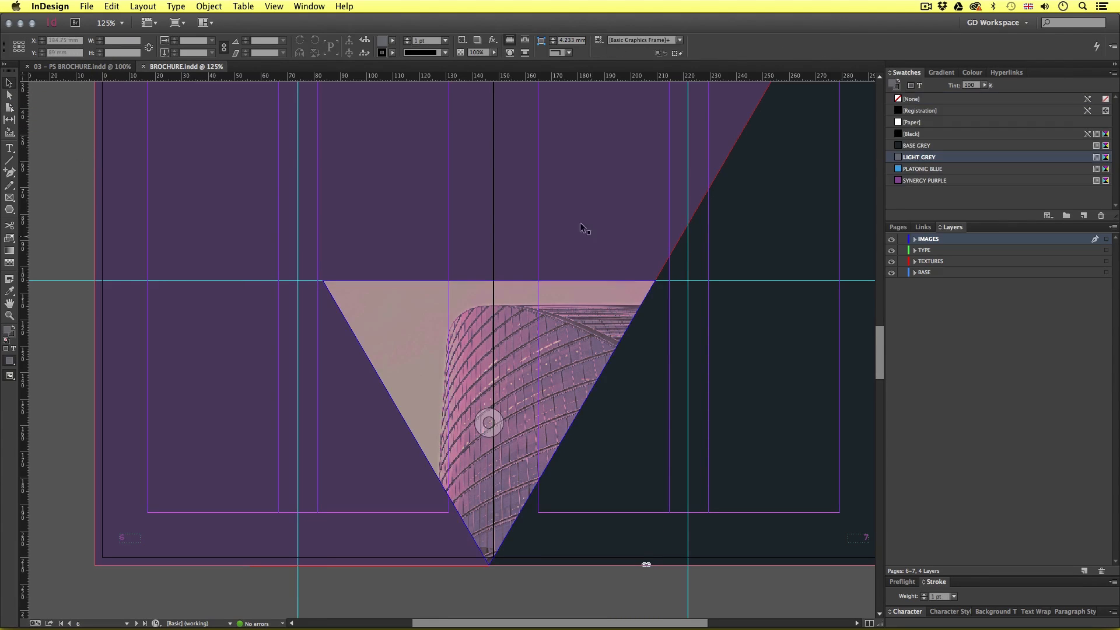
pyautogui.scroll(3, 565, 295)
pyautogui.click(545, 387)
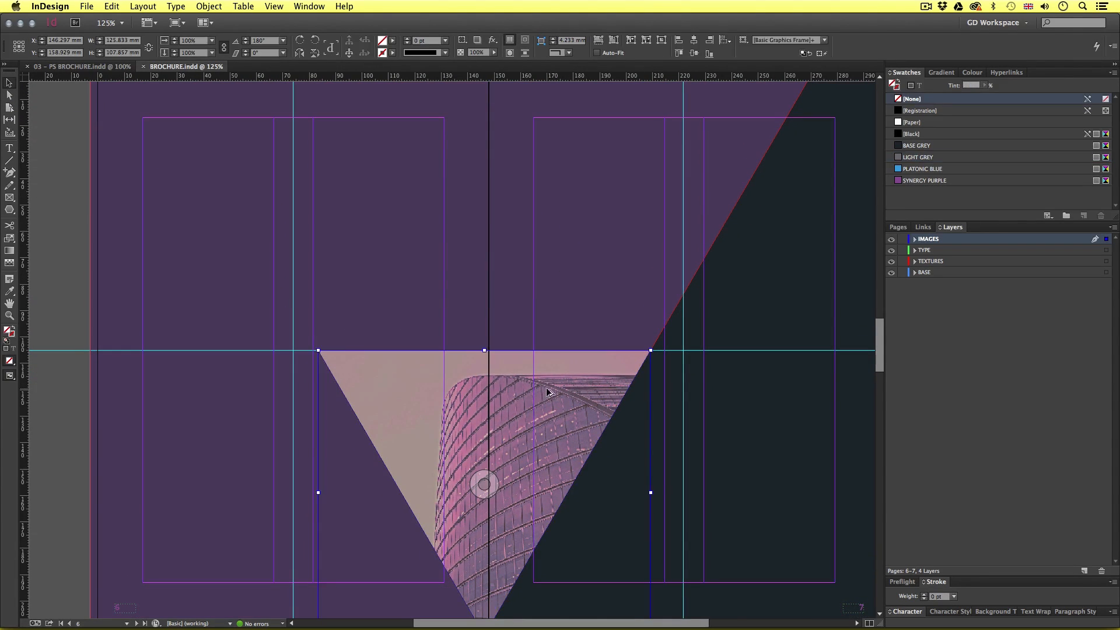
pyautogui.press('super+minus')
pyautogui.press('super+v')
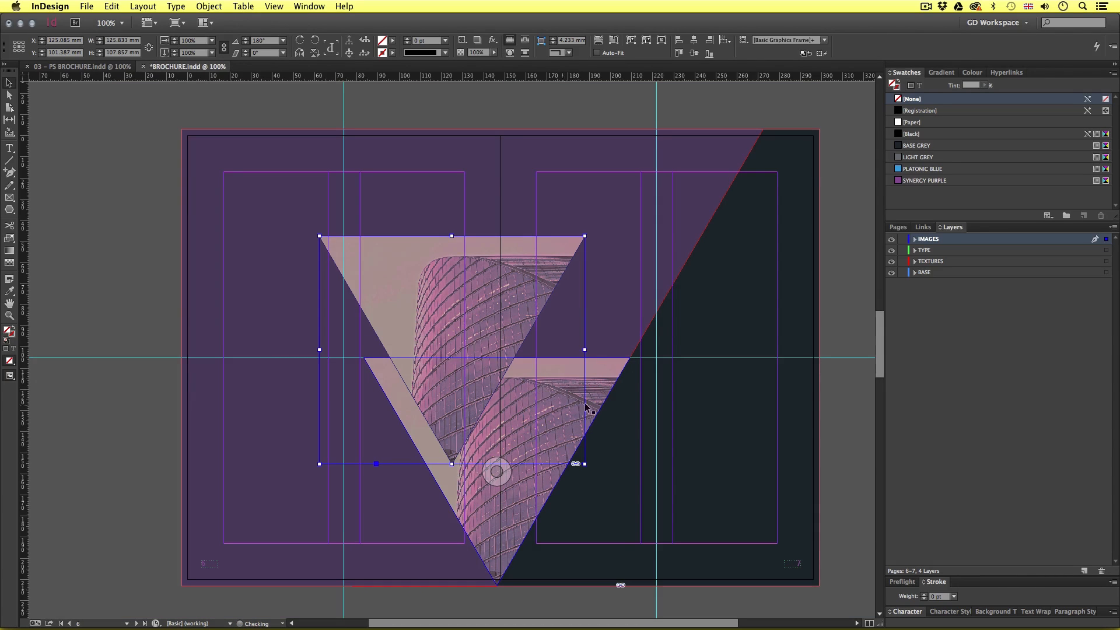
# Move the duplicated triangular frame to the spread's upper bleed edge, with its tip above the original triangle's upper-left corner.
pyautogui.press('super+equal')
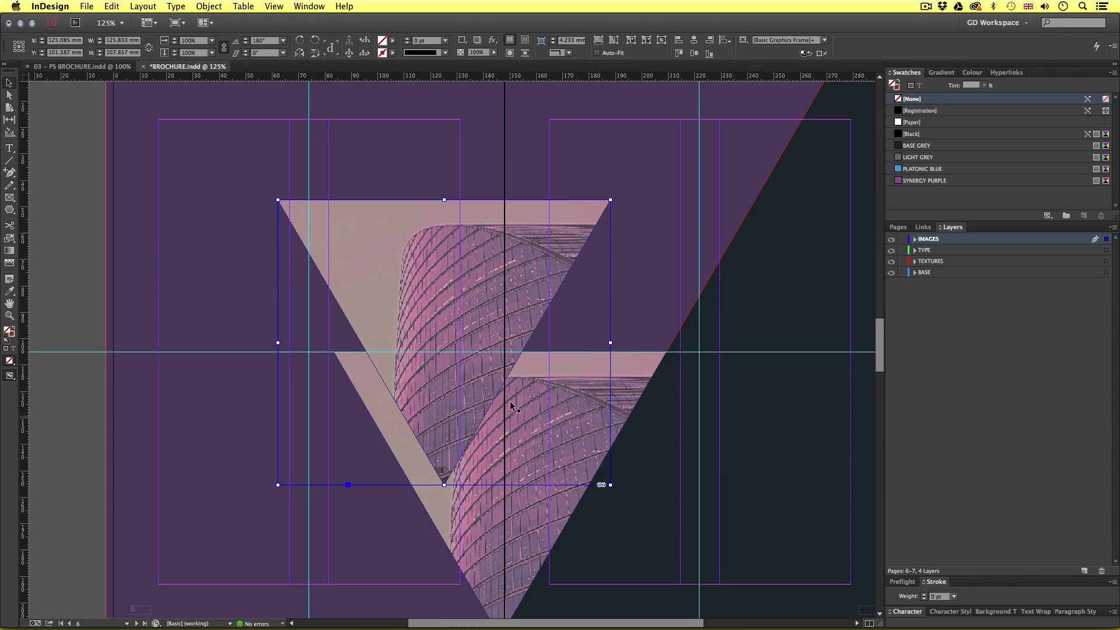
pyautogui.moveTo(464, 416); pyautogui.dragTo(344, 358)
pyautogui.press('Right')
pyautogui.press('Right')
pyautogui.press('Right')
pyautogui.press('Right')
pyautogui.press('Right')
pyautogui.press('Right')
pyautogui.press('Right')
pyautogui.press('Right')
pyautogui.press('Right')
pyautogui.press('Right')
pyautogui.press('Right')
pyautogui.press('Right')
pyautogui.press('Right')
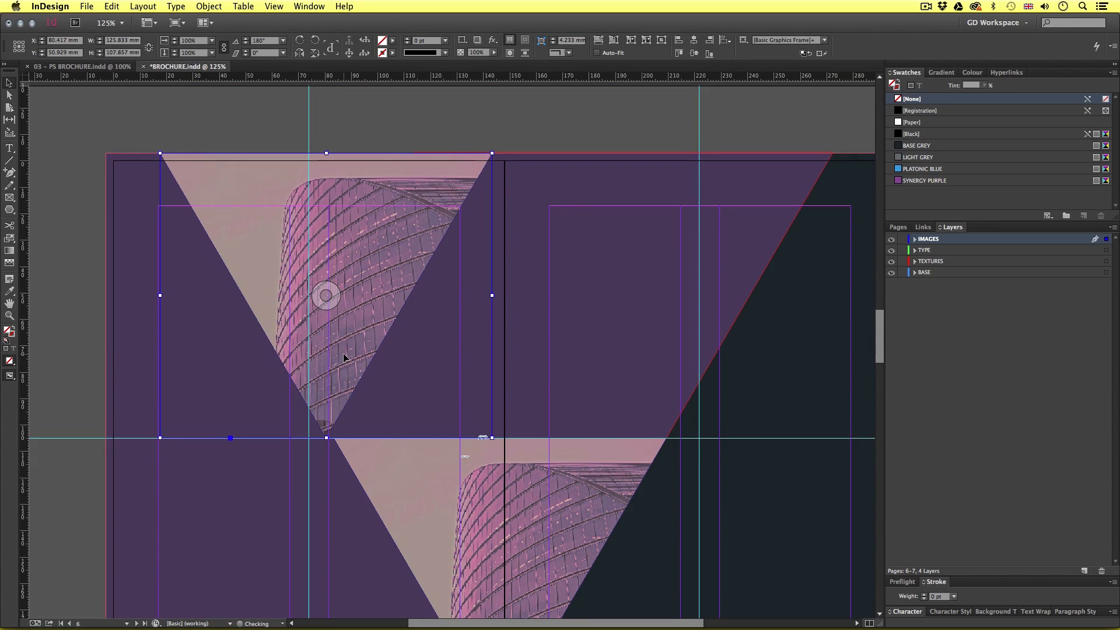
pyautogui.press('Right')
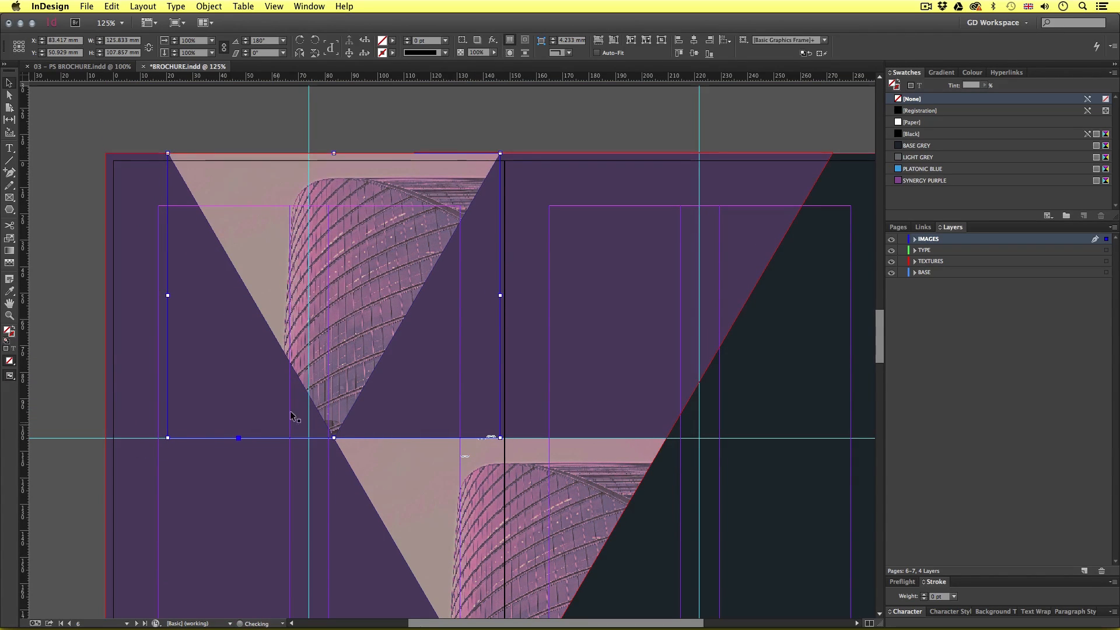
# Shift the upper triangular frame slightly down so its tip meets the lower triangle's upper-left corner on the horizontal guide.
pyautogui.scroll(10, 332, 437)
pyautogui.scroll(2, 326, 440)
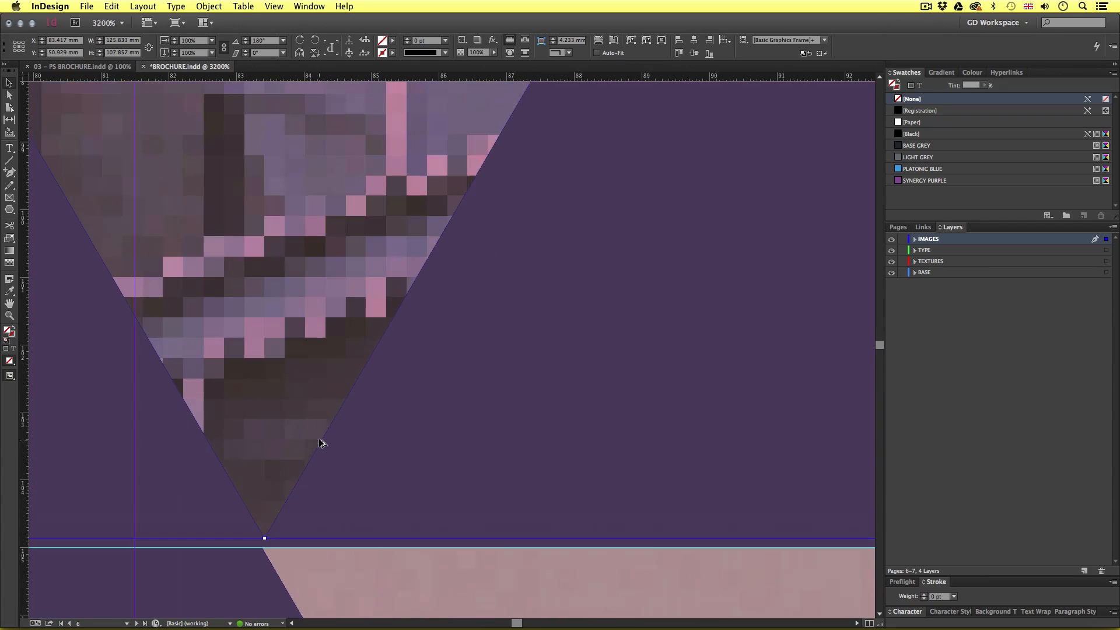
pyautogui.scroll(-5, 326, 401)
pyautogui.hscroll(-3, 326, 401)
pyautogui.moveTo(368, 289); pyautogui.dragTo(367, 304)
pyautogui.click(568, 467)
pyautogui.scroll(-5, 568, 467)
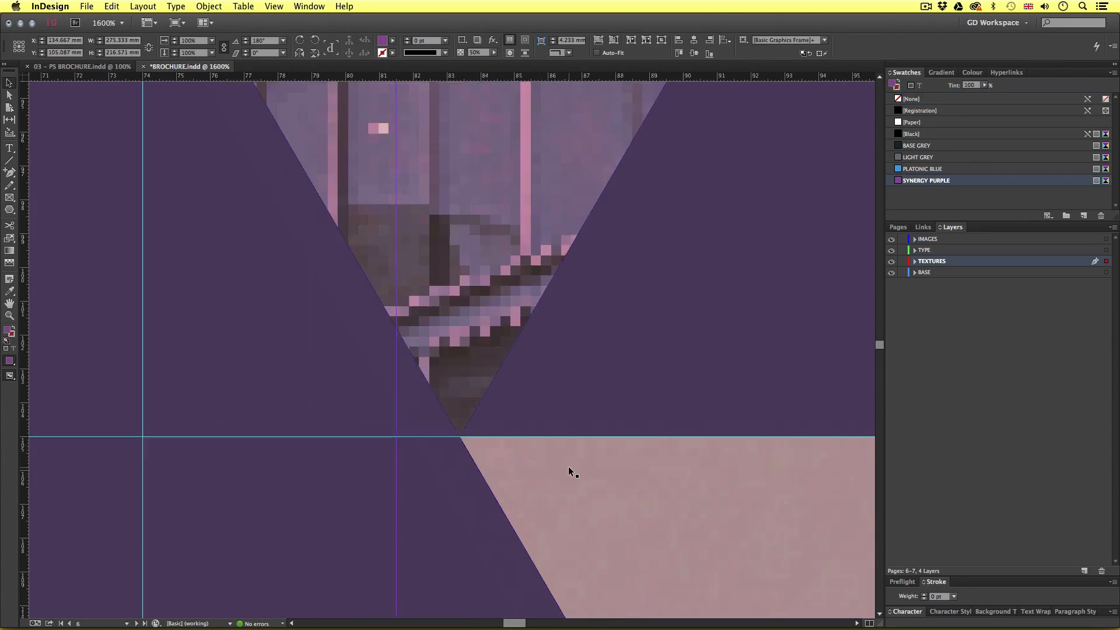
pyautogui.scroll(-5, 569, 465)
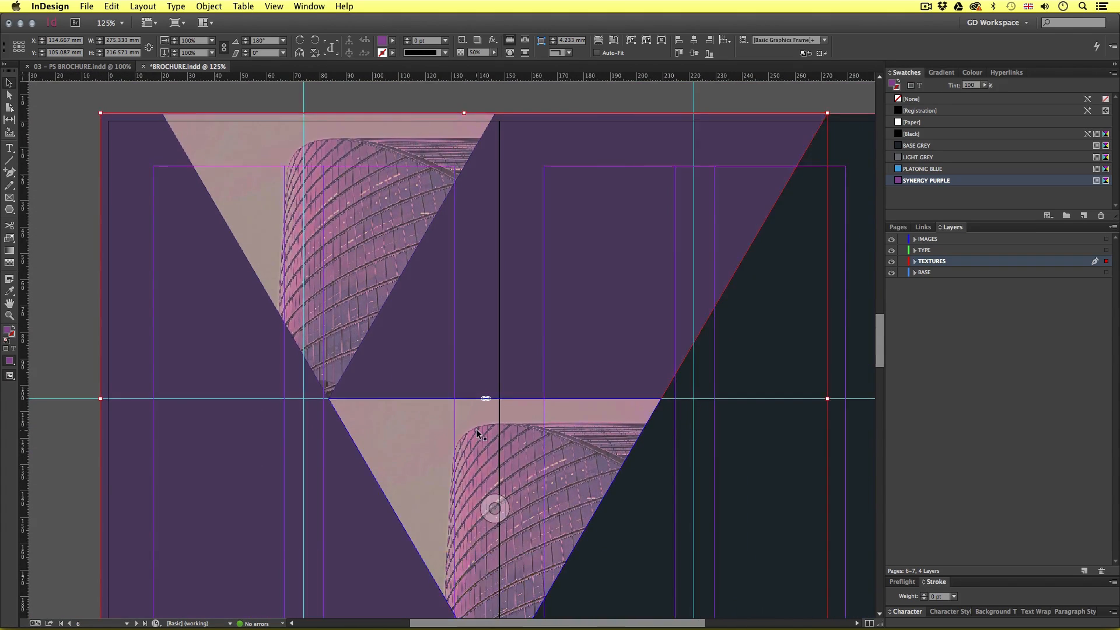
# Replace the image inside the upper triangular frame with Building_4.psd.
pyautogui.scroll(-2, 514, 390)
pyautogui.hscroll(2, 515, 389)
pyautogui.click(380, 240)
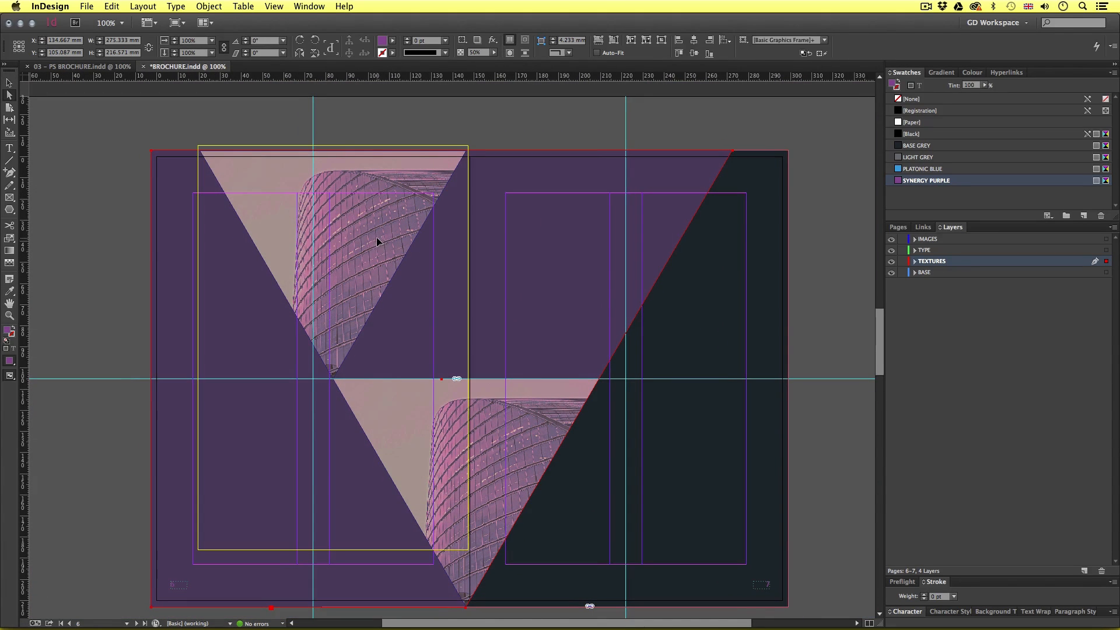
pyautogui.click(376, 238)
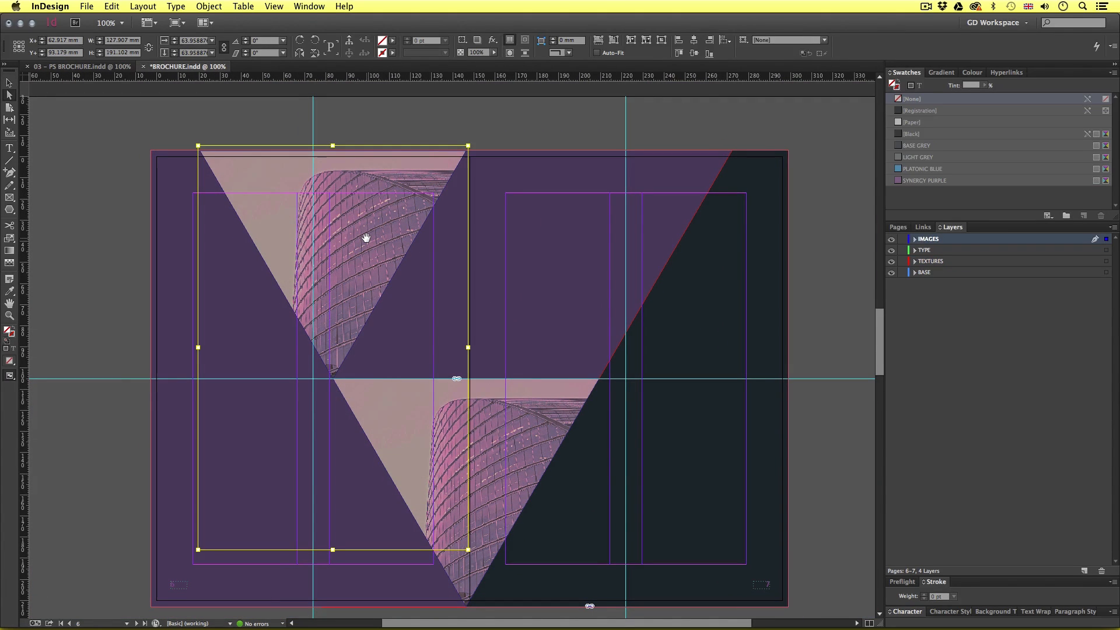
pyautogui.press('super+d')
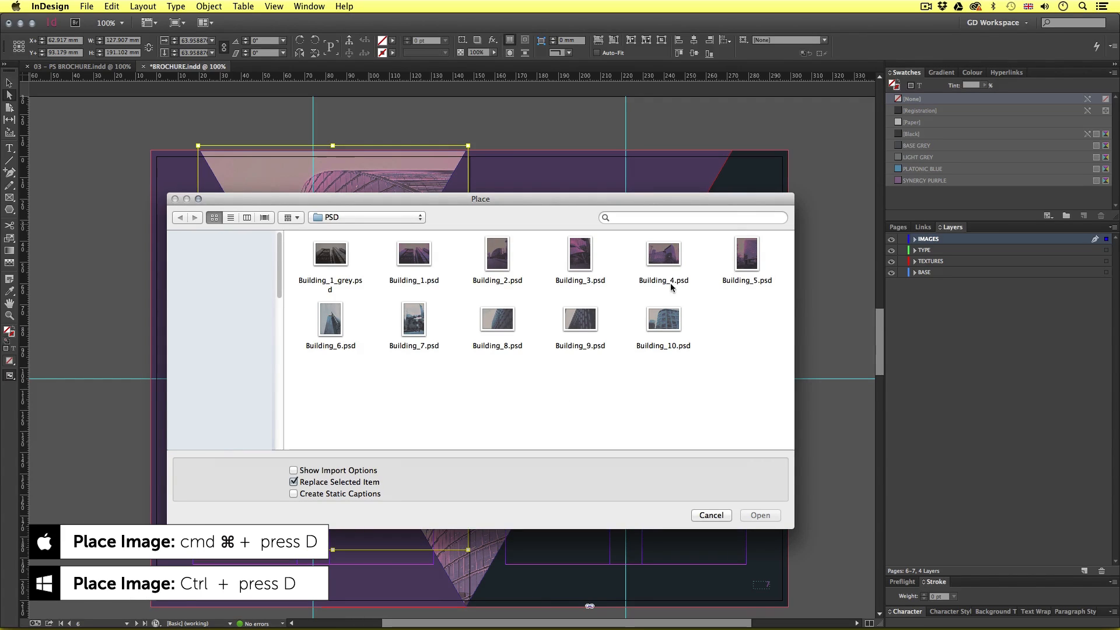
pyautogui.doubleClick(663, 256)
pyautogui.press('super+z')
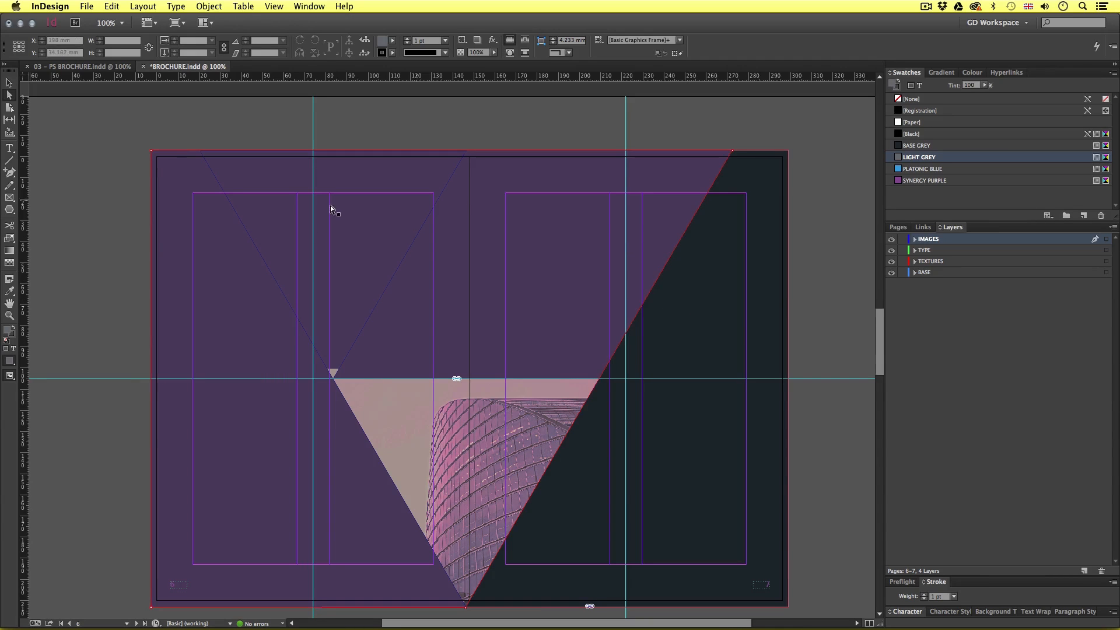
# Select the upper triangular frame and fit its content proportionally.
pyautogui.click(358, 228)
pyautogui.click(358, 227)
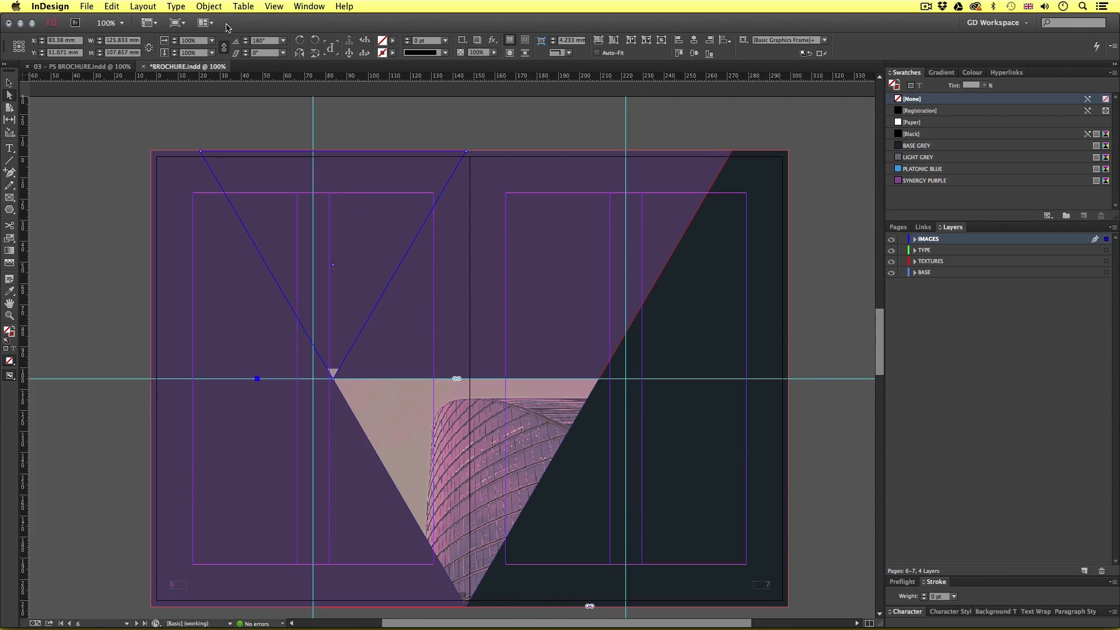
pyautogui.click(209, 7)
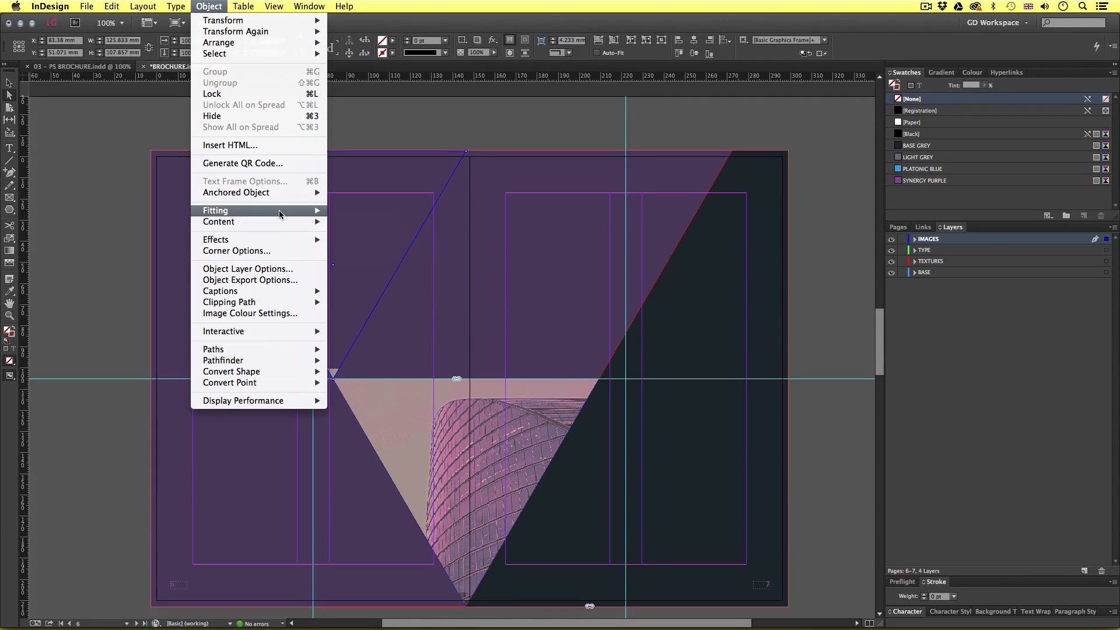
pyautogui.moveTo(286, 211)
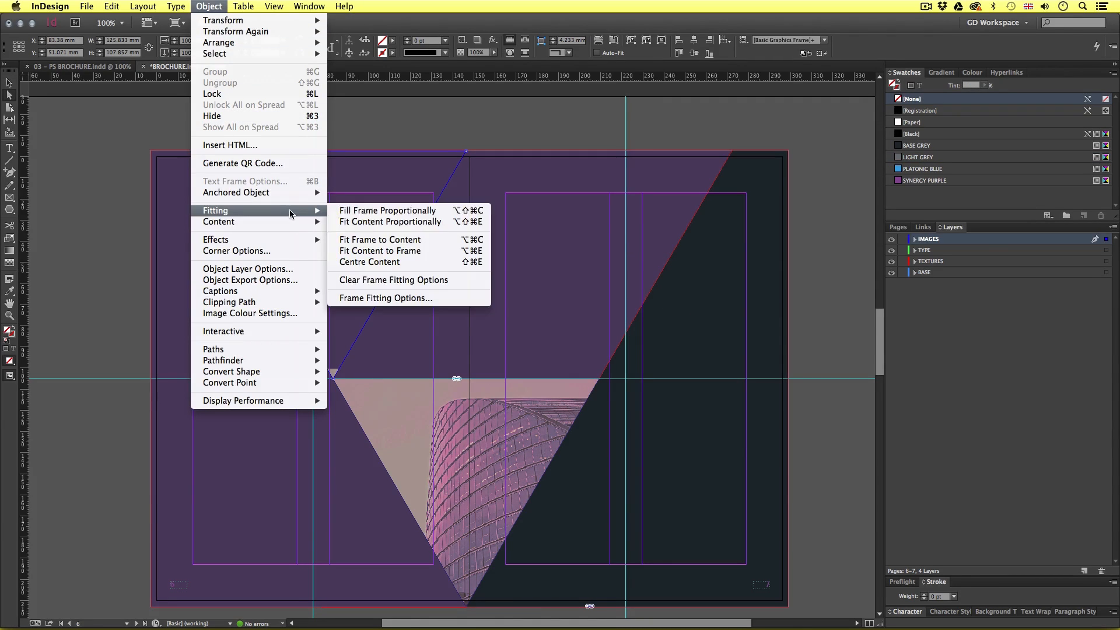
pyautogui.click(401, 227)
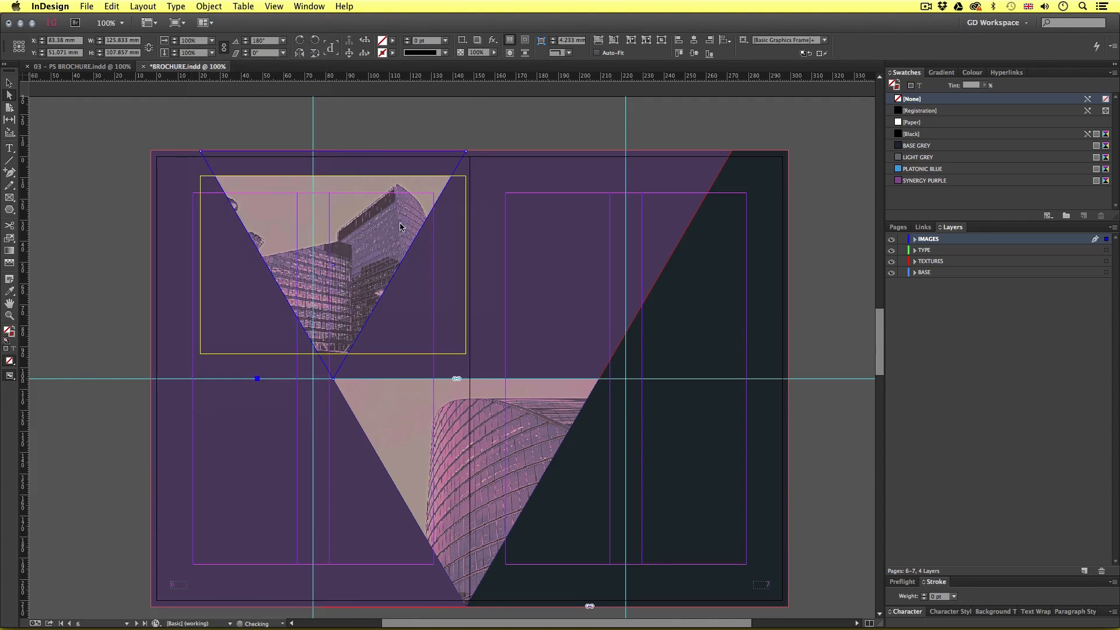
# Scale the image in the upper triangle to about 192 × 129 mm and shift it up to fill the frame.
pyautogui.click(361, 248)
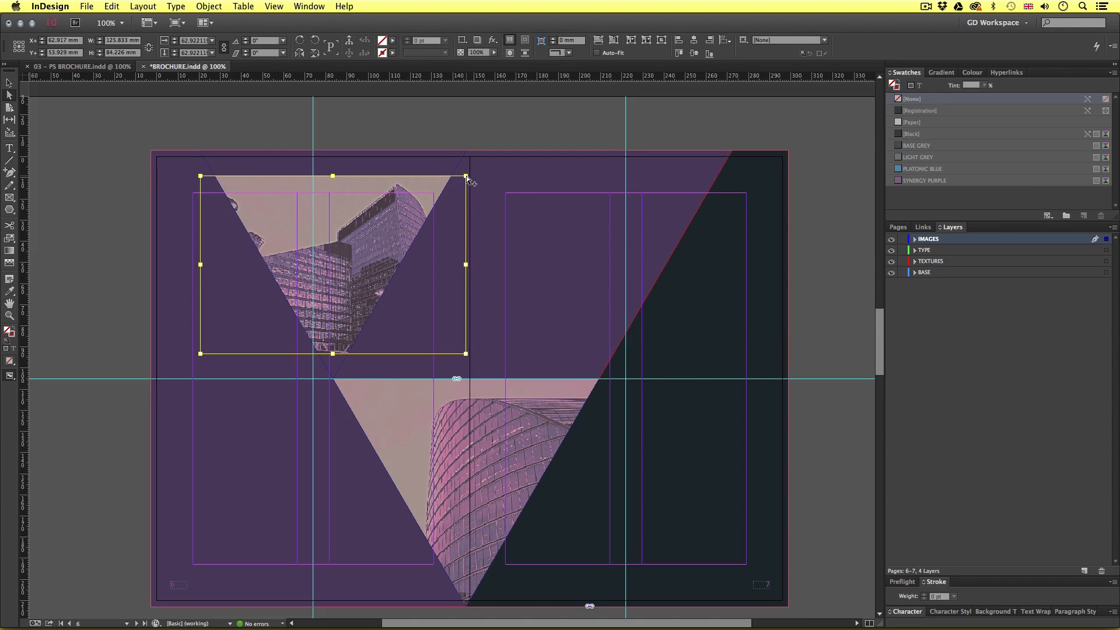
pyautogui.moveTo(467, 176); pyautogui.dragTo(532, 132)
pyautogui.hotkey('shift', 'Up')
pyautogui.hotkey('shift', 'Up')
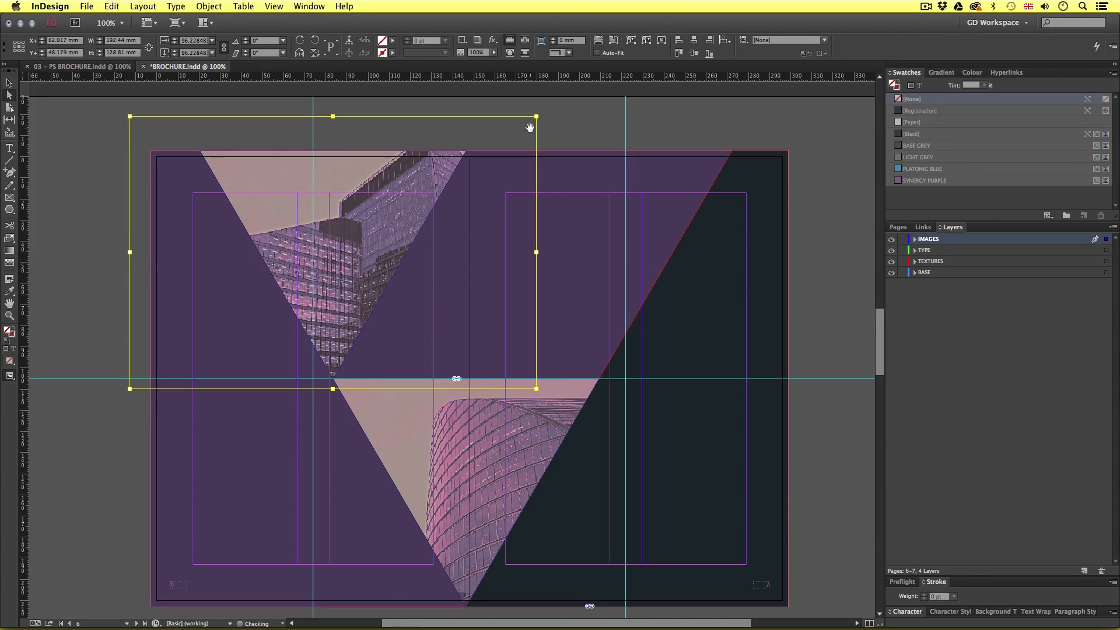
# Deselect everything and examine the two triangular images on the spread in Preview mode.
pyautogui.click(9, 82)
pyautogui.click(86, 134)
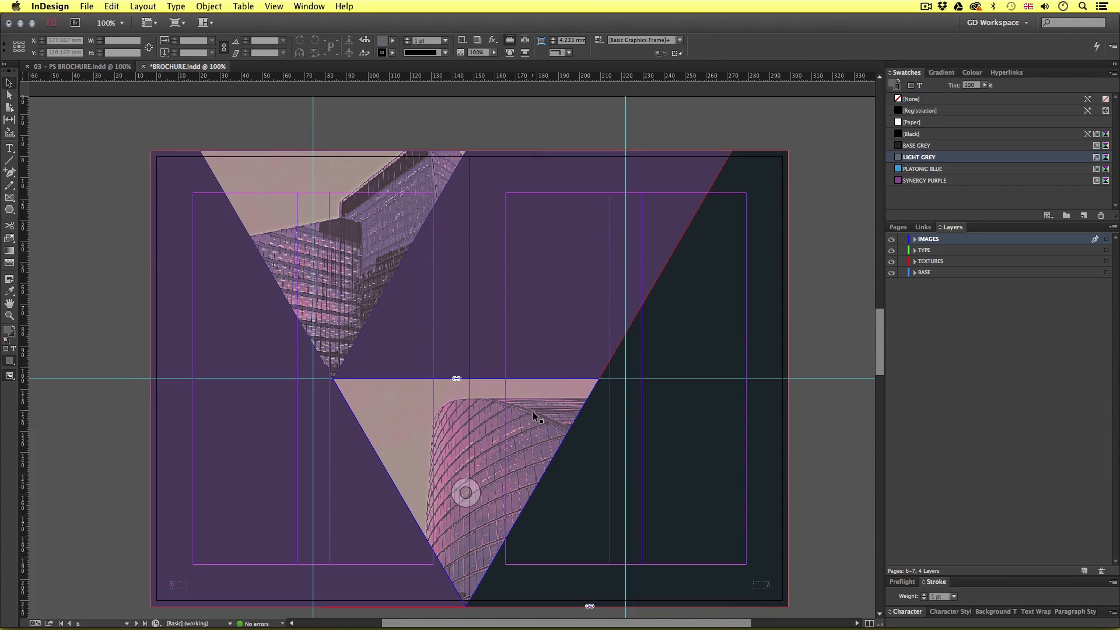
pyautogui.moveTo(537, 419); pyautogui.dragTo(527, 403)
pyautogui.press('w')
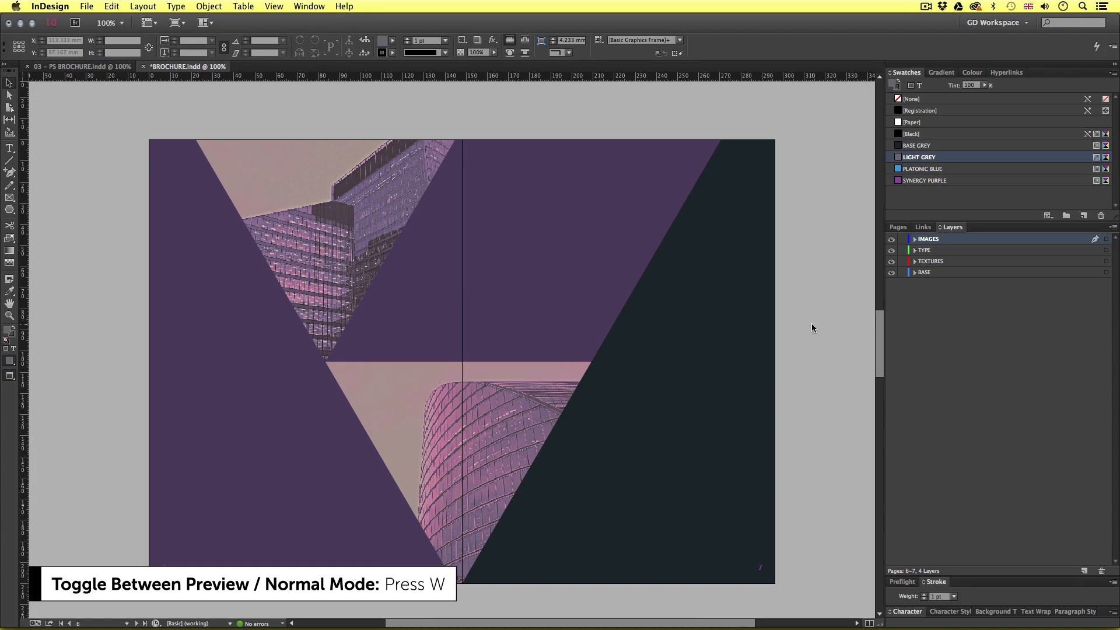
pyautogui.press('w')
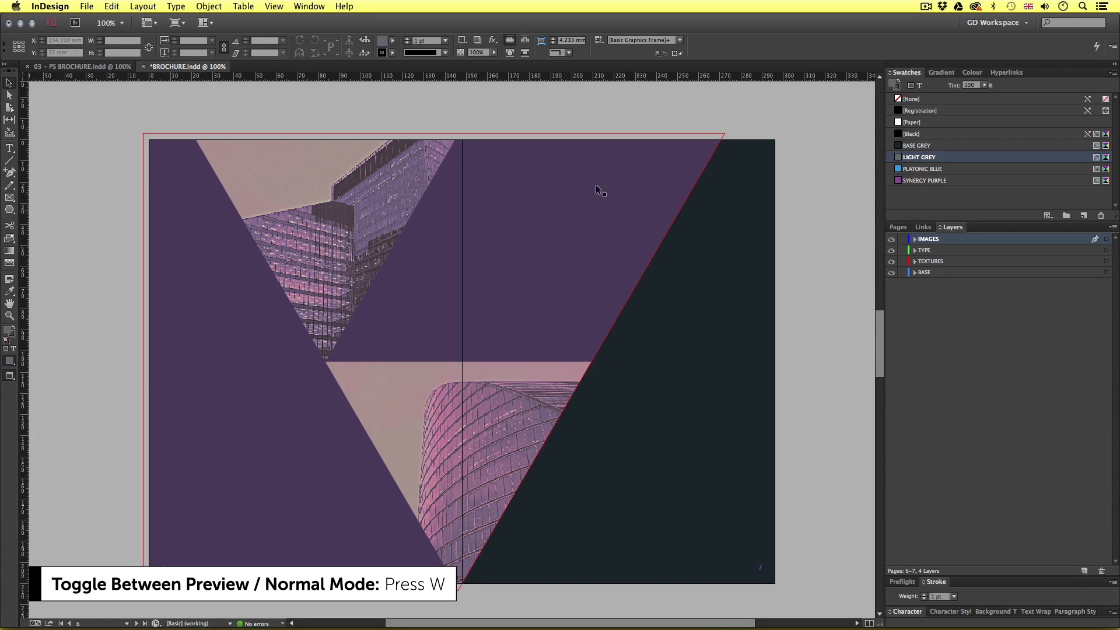
pyautogui.scroll(2, 527, 263)
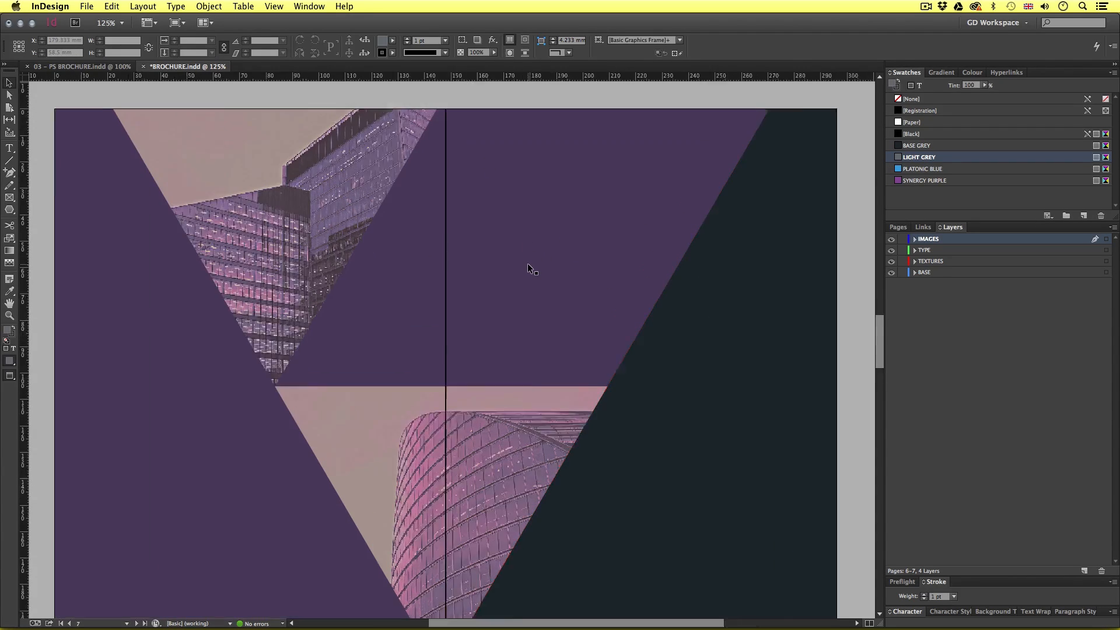
# On the TEXTURES layer, draw a closed four-sided Pen shape about 189 × 108 mm over the purple area between the two triangles.
pyautogui.click(933, 264)
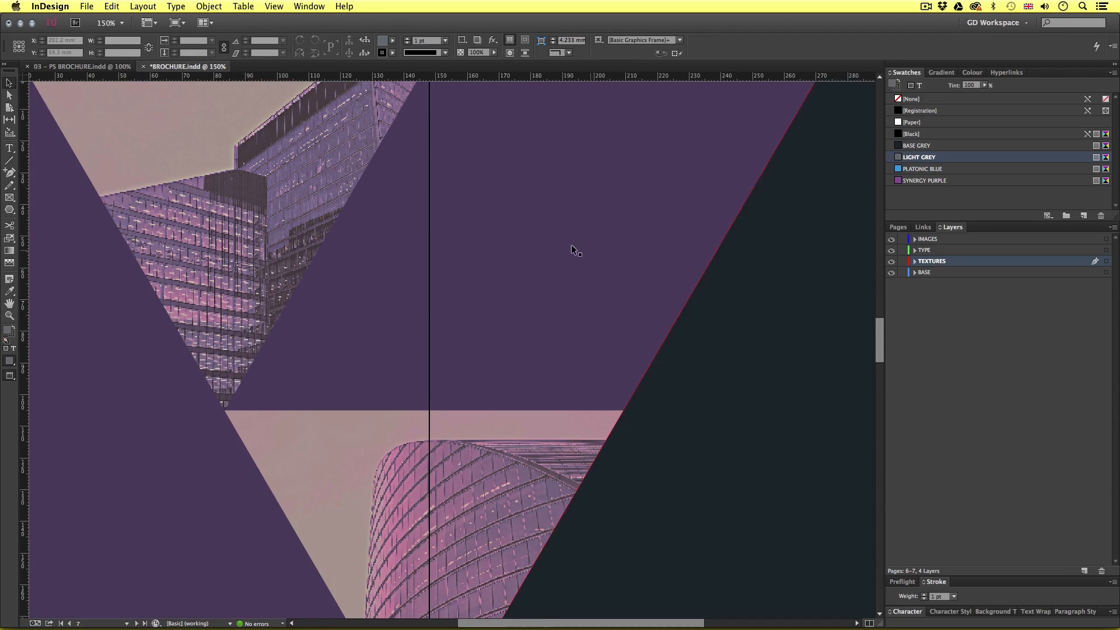
pyautogui.scroll(-1, 571, 246)
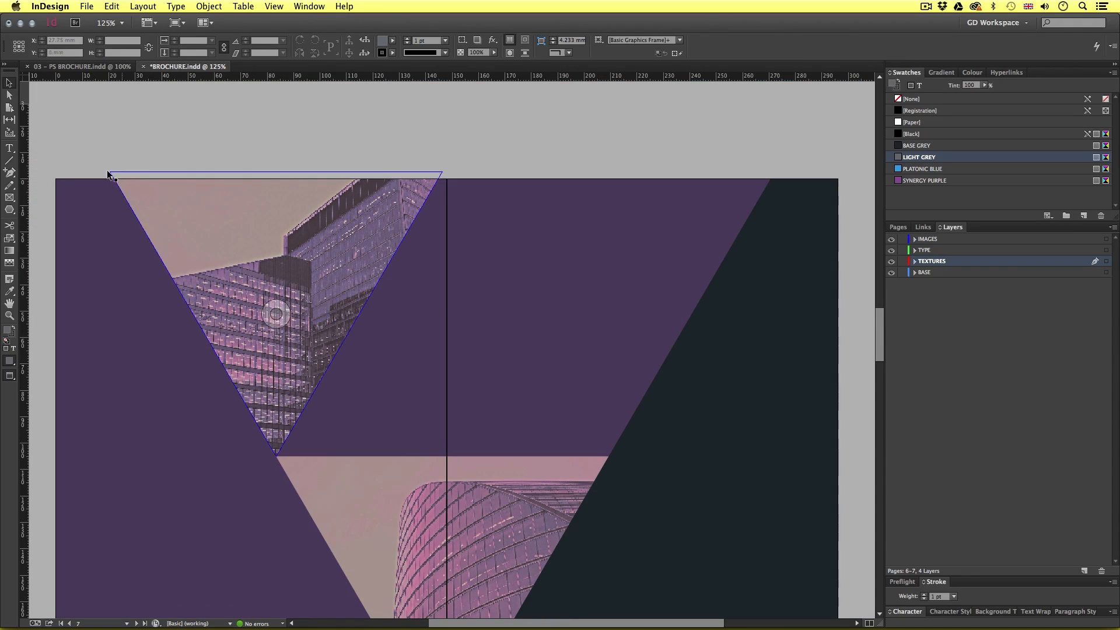
pyautogui.click(10, 173)
pyautogui.click(37, 175)
pyautogui.press('w')
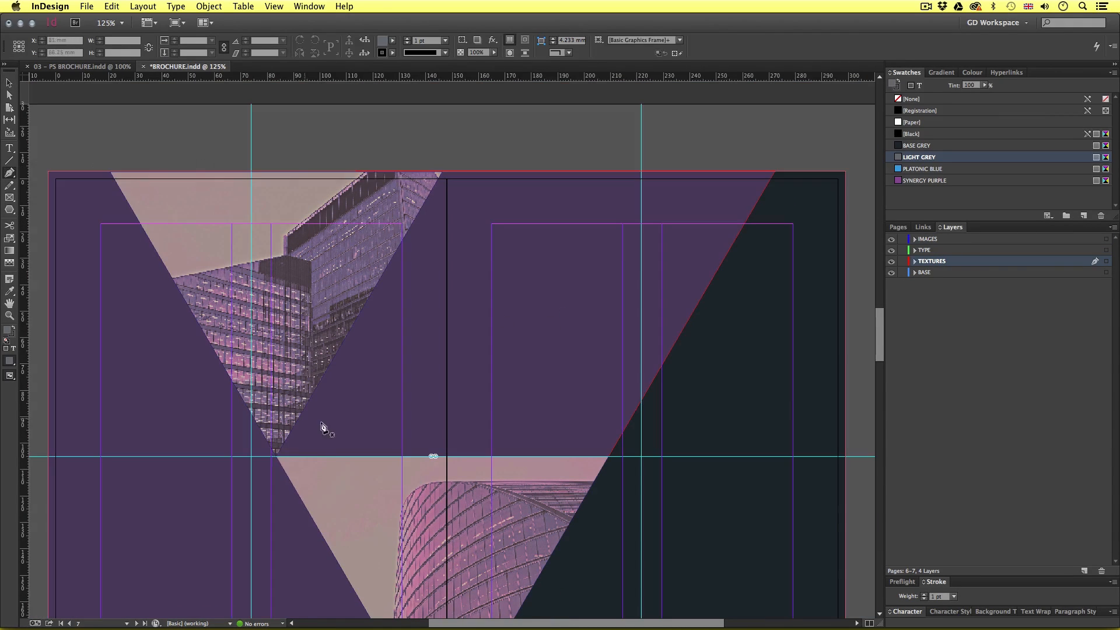
pyautogui.click(277, 455)
pyautogui.click(441, 172)
pyautogui.click(775, 172)
pyautogui.click(609, 456)
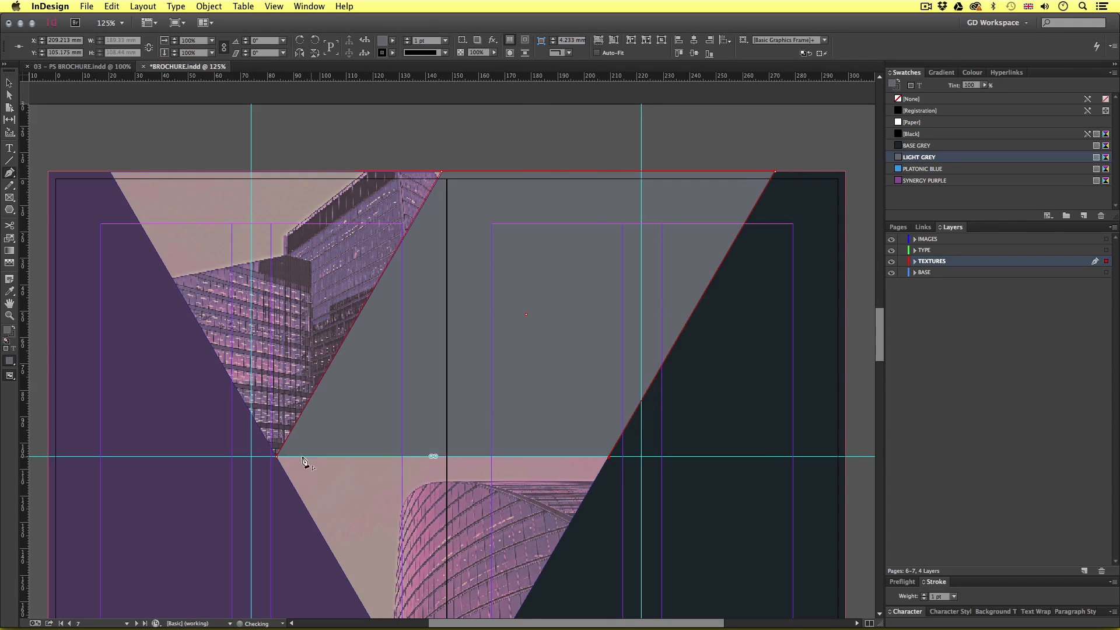
pyautogui.click(276, 455)
# Set both the fill and the stroke of the new four-sided shape to None.
pyautogui.press('/')
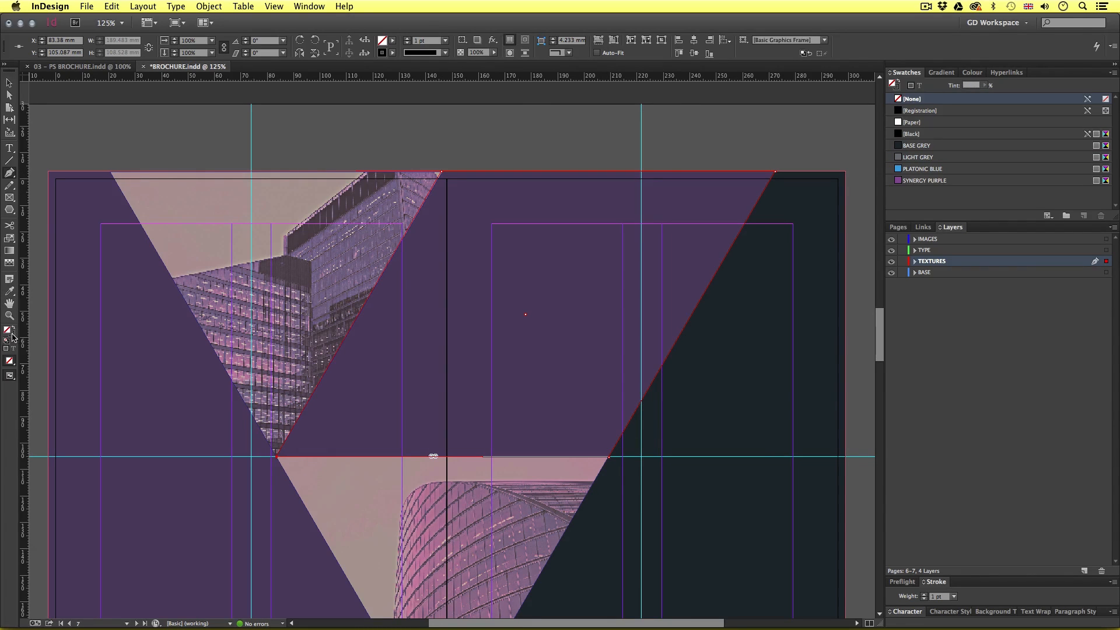
pyautogui.click(12, 335)
pyautogui.click(899, 100)
# Select and copy the hexagon pattern inside the angled shape on page 4, and return to pages 6–7.
pyautogui.scroll(10, 472, 400)
pyautogui.scroll(-2, 471, 419)
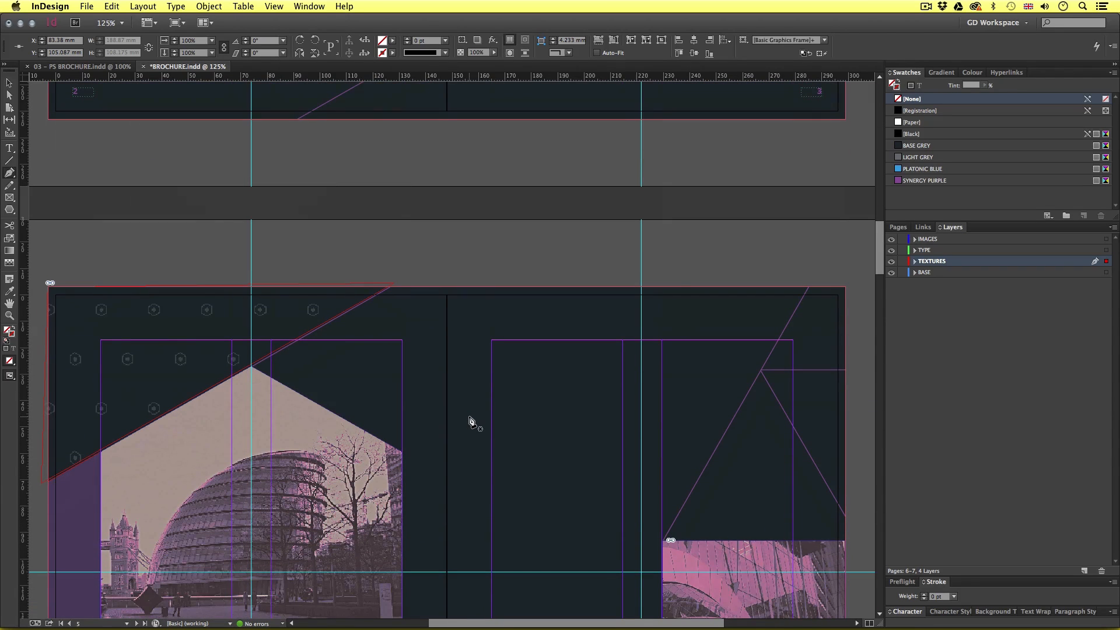
pyautogui.scroll(1, 471, 422)
pyautogui.press('a')
pyautogui.click(185, 349)
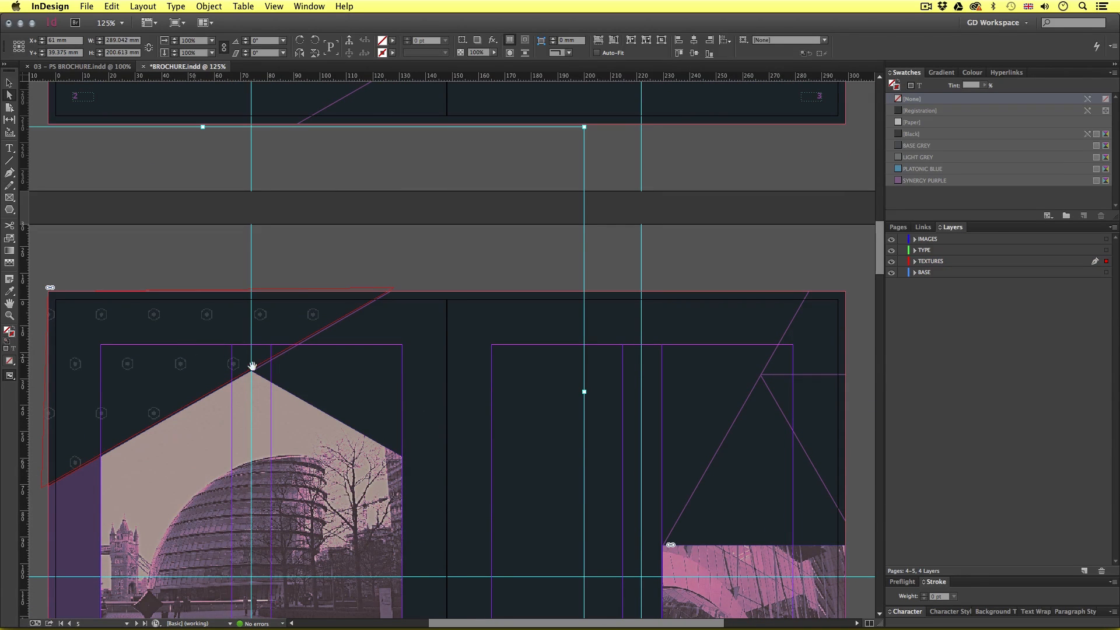
pyautogui.scroll(-10, 525, 375)
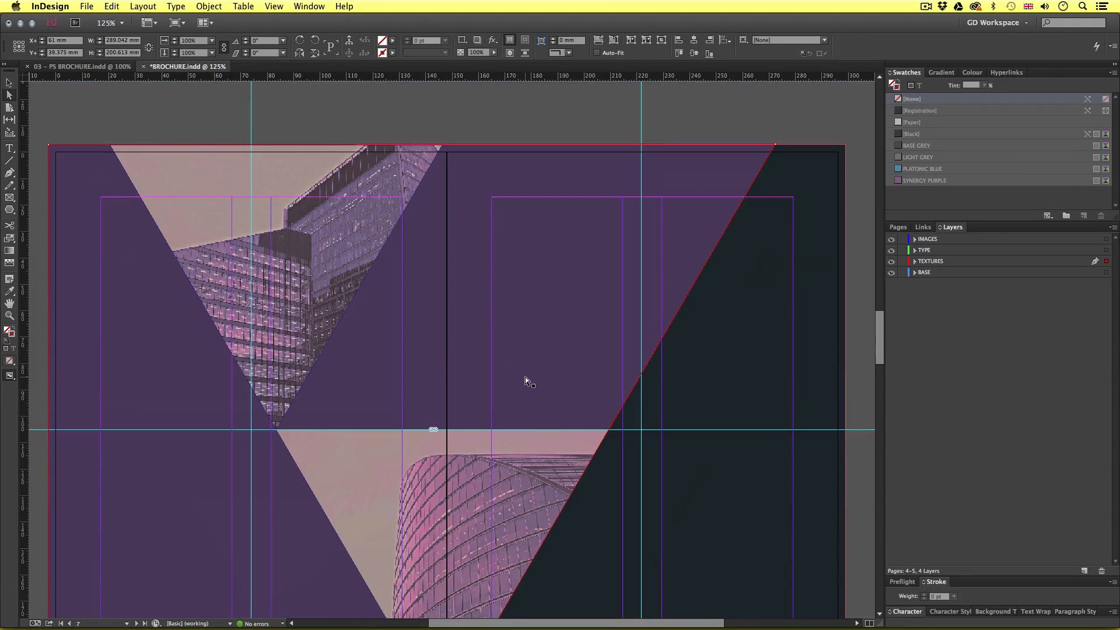
# Paste the hexagon pattern into the empty four-sided shape on pages 6–7.
pyautogui.click(568, 140)
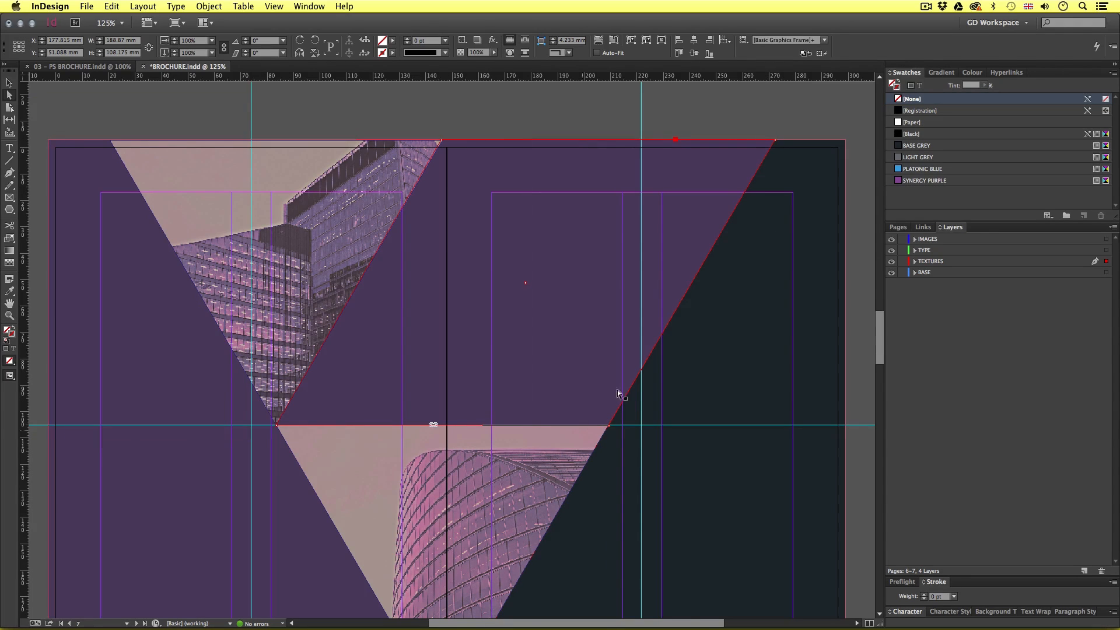
pyautogui.click(112, 6)
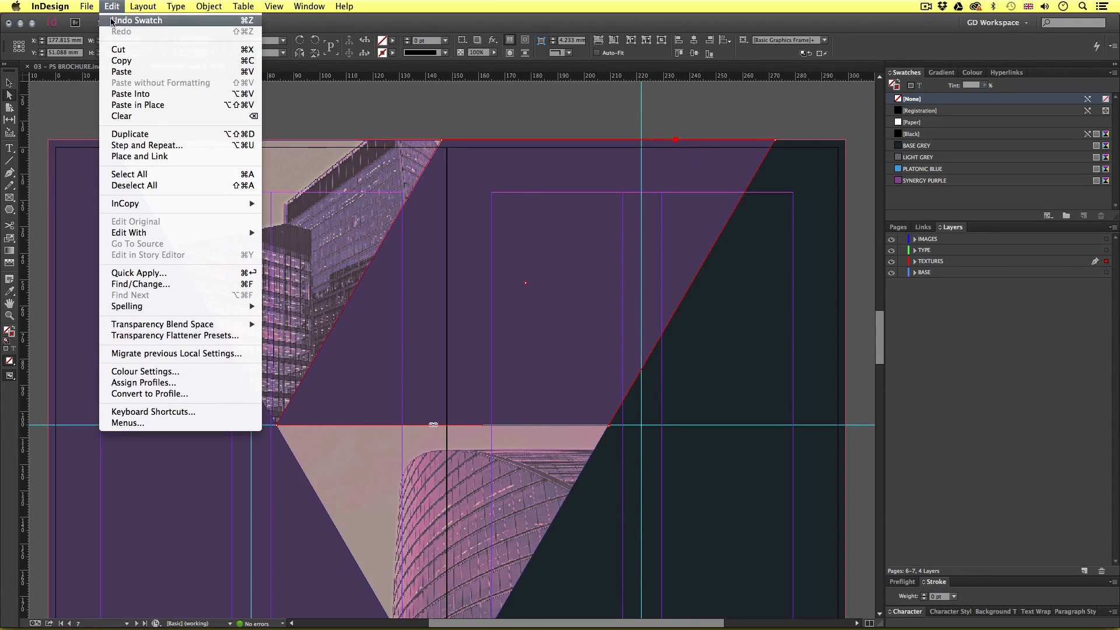
pyautogui.click(137, 95)
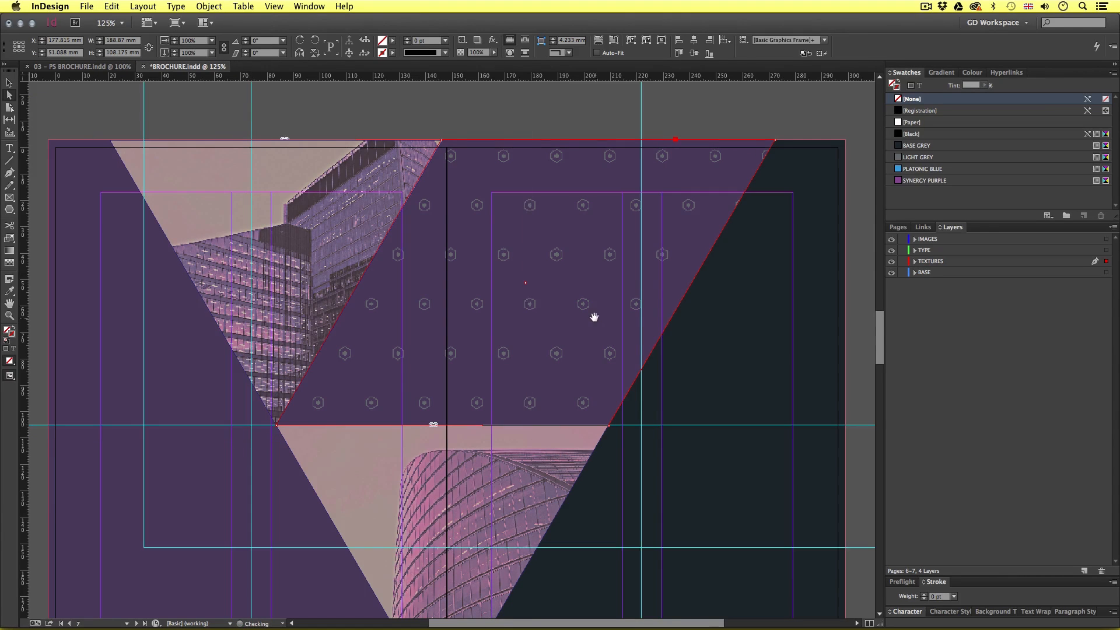
# Select the pattern inside the four-sided frame and shift it slightly right and down to position the hexagons within the shape.
pyautogui.click(570, 260)
pyautogui.press('Right')
pyautogui.press('Right')
pyautogui.press('Right')
pyautogui.press('Right')
pyautogui.press('Right')
pyautogui.press('Right')
pyautogui.press('Right')
pyautogui.press('Right')
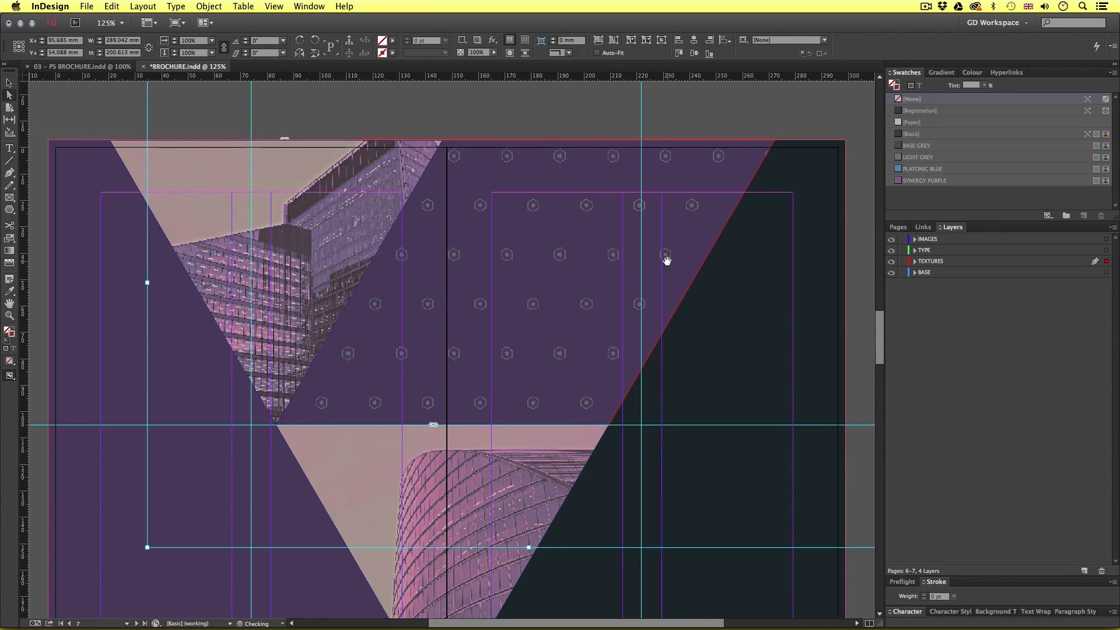
pyautogui.press('Down')
pyautogui.press('Down')
pyautogui.press('Right')
pyautogui.press('Right')
pyautogui.press('Right')
pyautogui.press('Down')
pyautogui.press('Down')
pyautogui.press('Down')
pyautogui.press('Down')
pyautogui.press('Down')
pyautogui.press('Down')
pyautogui.press('Down')
pyautogui.press('Down')
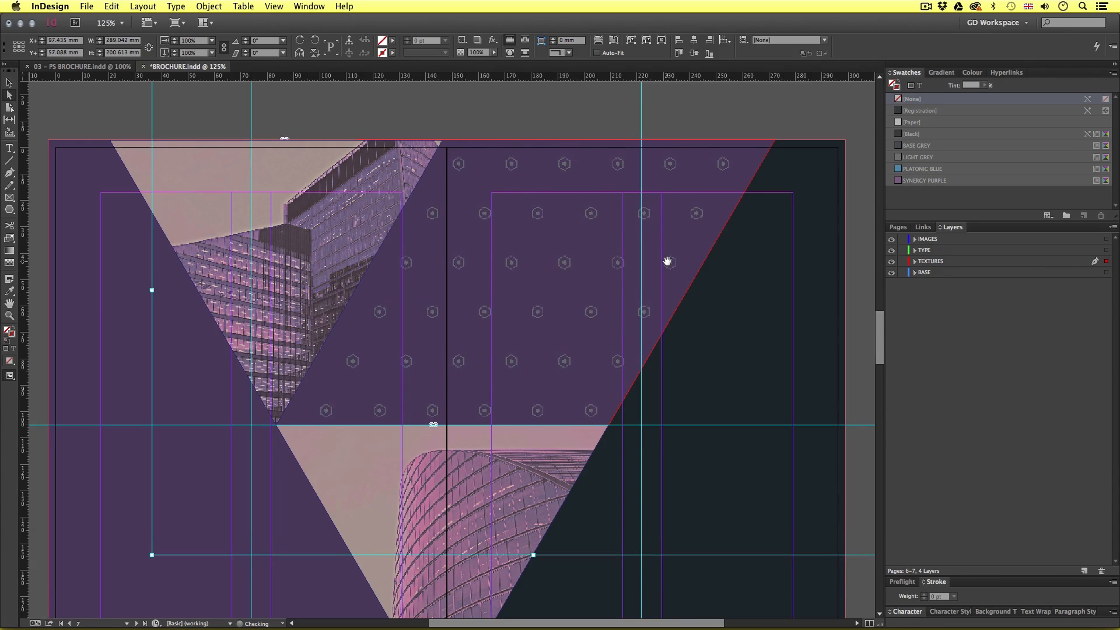
pyautogui.press('Left')
pyautogui.press('Left')
pyautogui.press('Right')
pyautogui.press('Up')
pyautogui.press('Right')
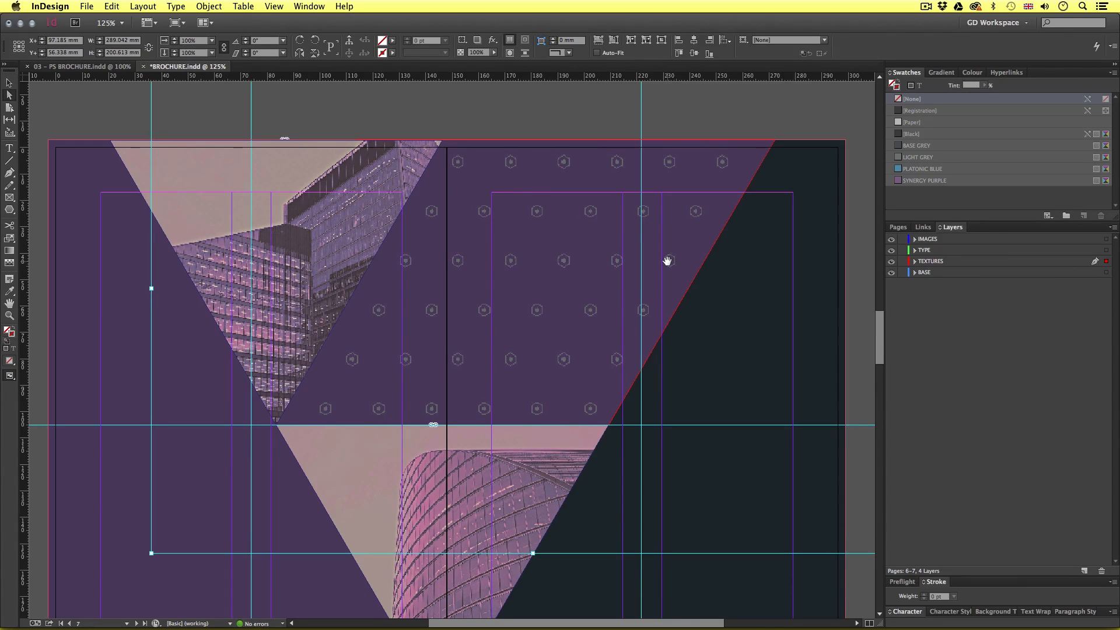
# Set the opacity of the hexagon-filled four-sided frame on pages 6–7 to 50%.
pyautogui.click(8, 82)
pyautogui.click(860, 233)
pyautogui.moveTo(683, 425); pyautogui.dragTo(688, 402)
pyautogui.click(588, 325)
pyautogui.rightClick(588, 297)
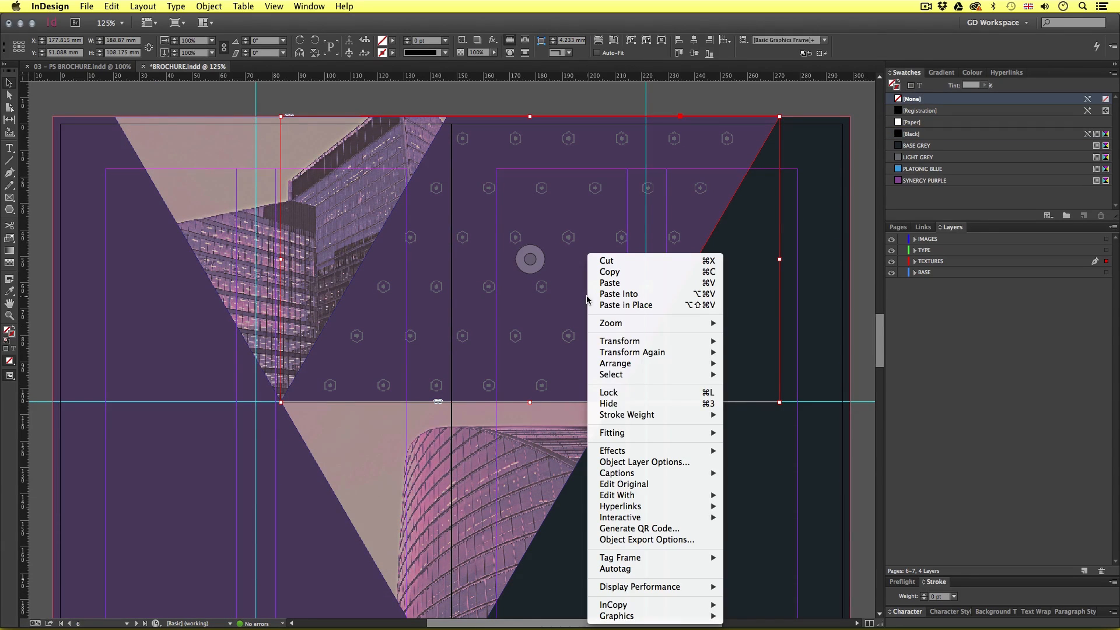
pyautogui.moveTo(675, 453)
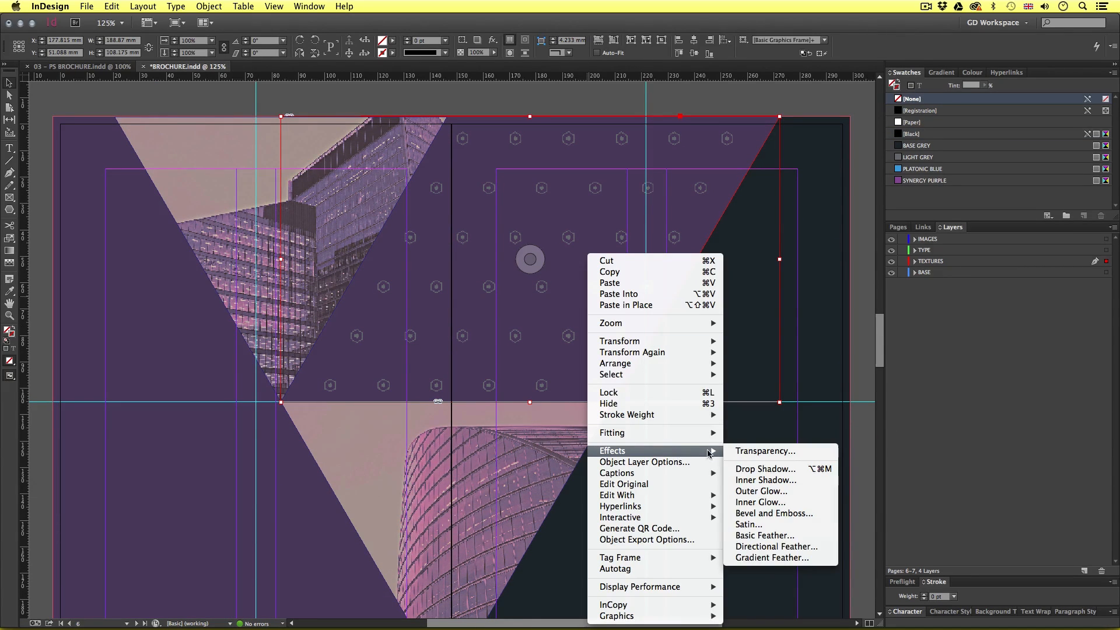
pyautogui.click(768, 451)
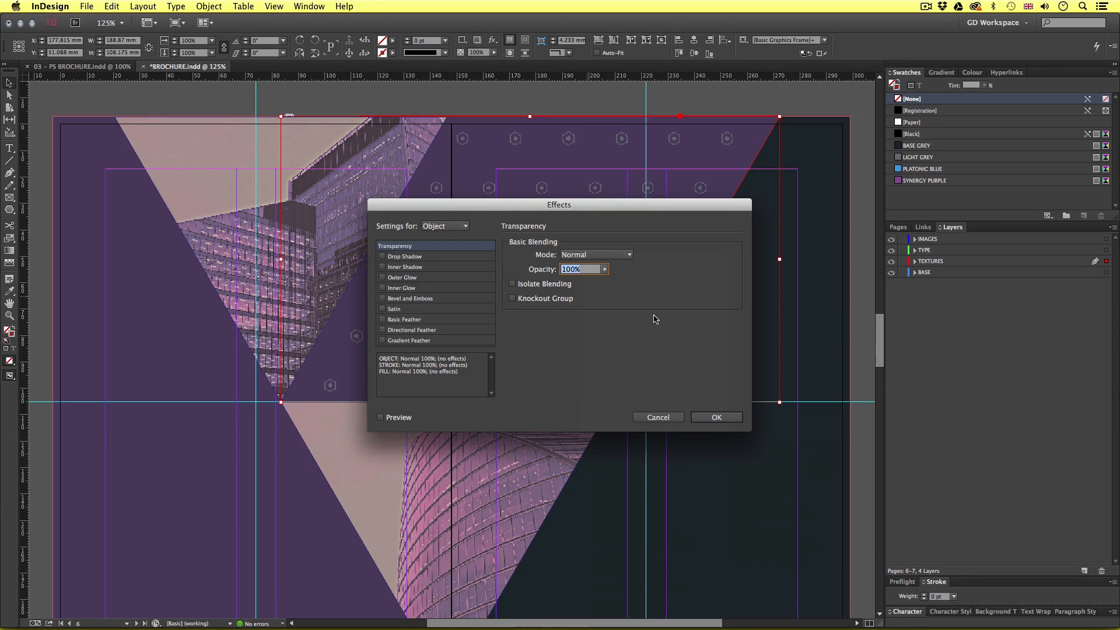
pyautogui.write('50')
pyautogui.click(730, 421)
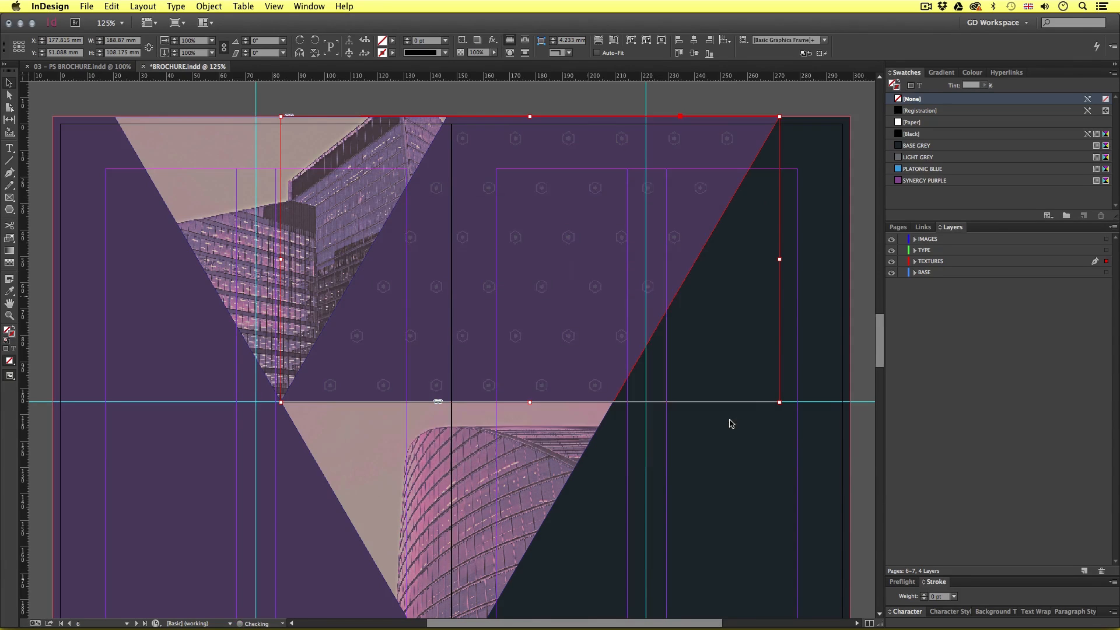
# Deselect the frame and preview the whole spread on pages 6–7 without guides.
pyautogui.click(867, 357)
pyautogui.press('w')
pyautogui.scroll(-2, 513, 379)
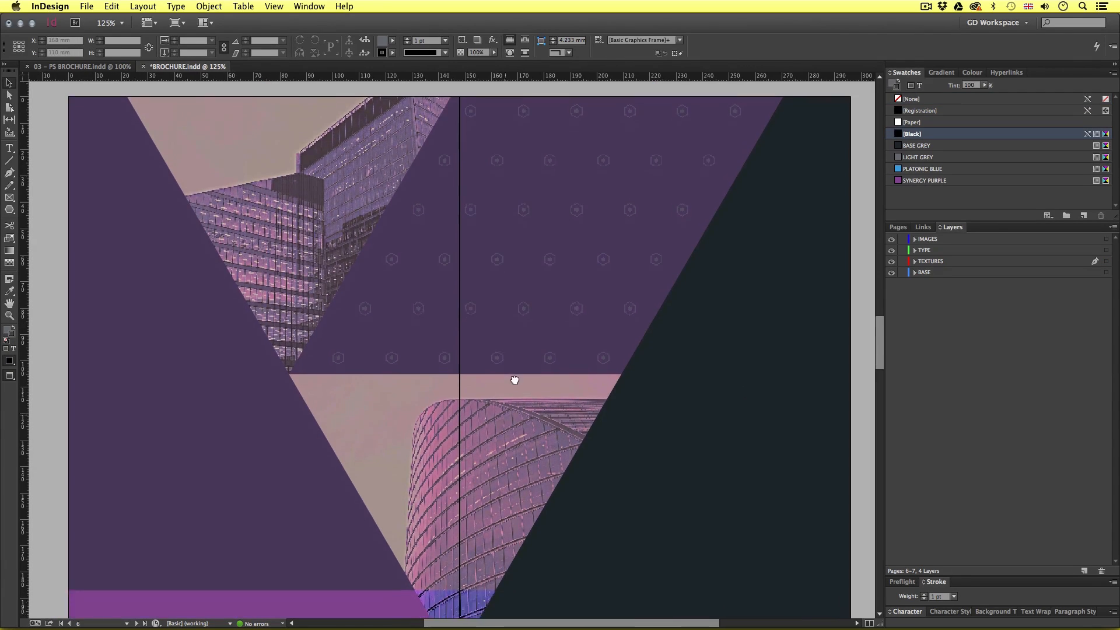
pyautogui.press('super+minus')
pyautogui.moveTo(507, 418); pyautogui.dragTo(510, 402)
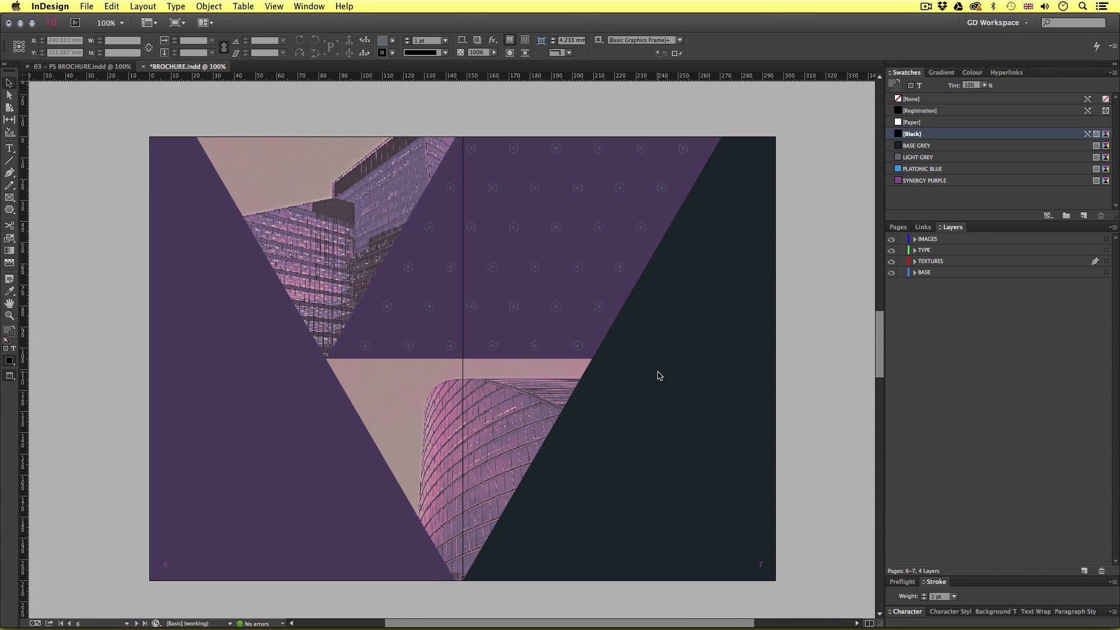
# On the TEXTURES layer, draw a diagonal line about 250 mm long parallel to the images' sloping edge on page 6, stroked 1 pt in BASE GREY.
pyautogui.press('w')
pyautogui.click(940, 261)
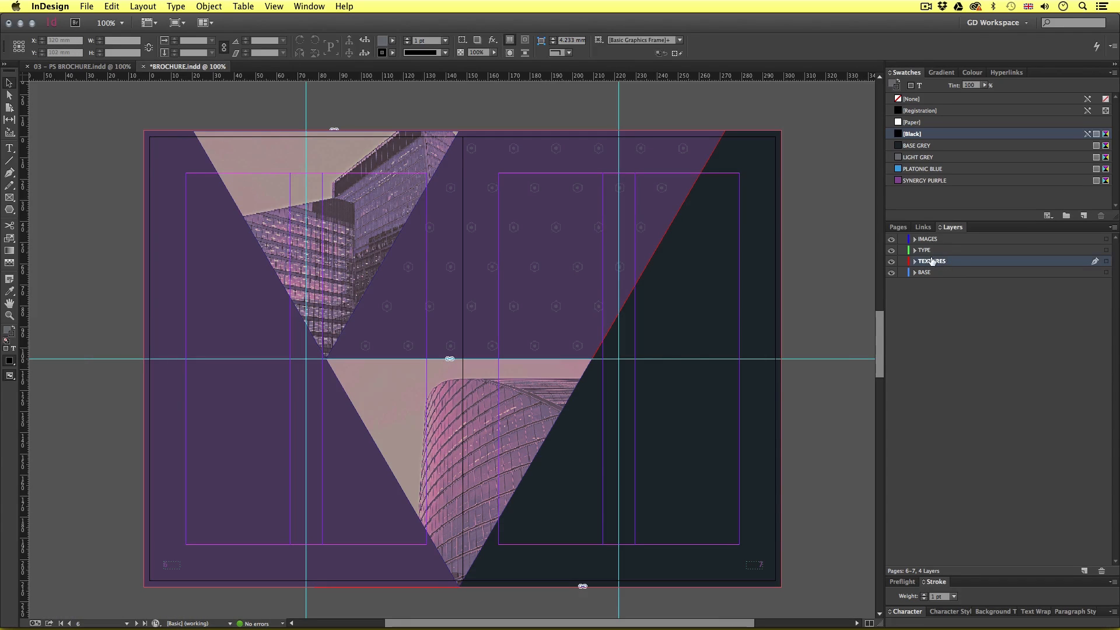
pyautogui.click(420, 303)
pyautogui.press('super+shift+a')
pyautogui.click(10, 161)
pyautogui.moveTo(180, 130); pyautogui.dragTo(445, 588)
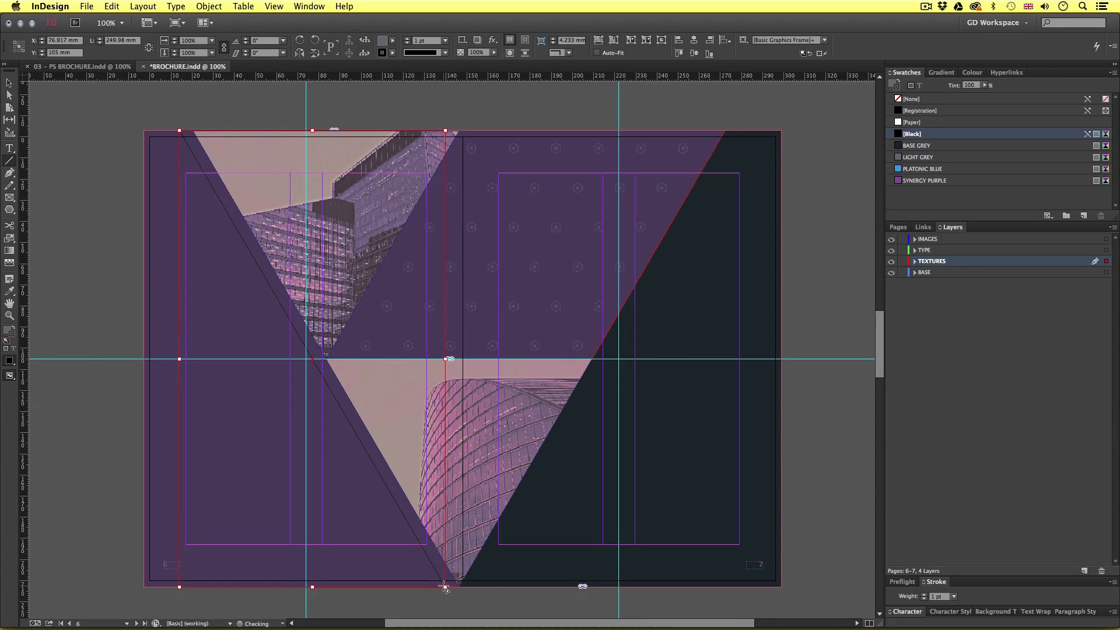
pyautogui.click(949, 596)
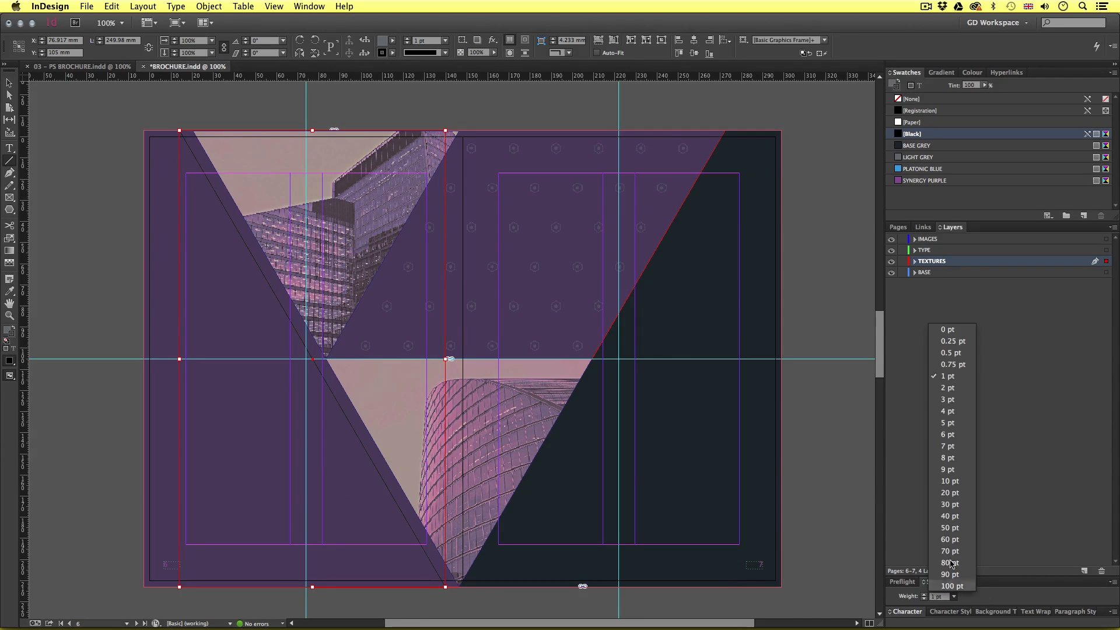
pyautogui.click(939, 381)
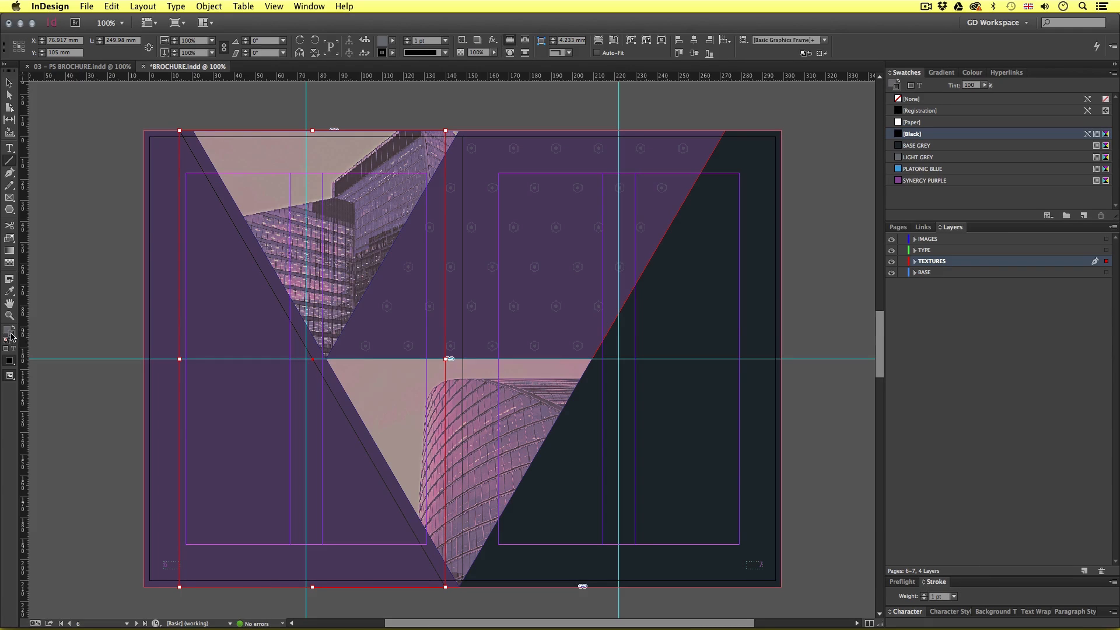
pyautogui.click(917, 146)
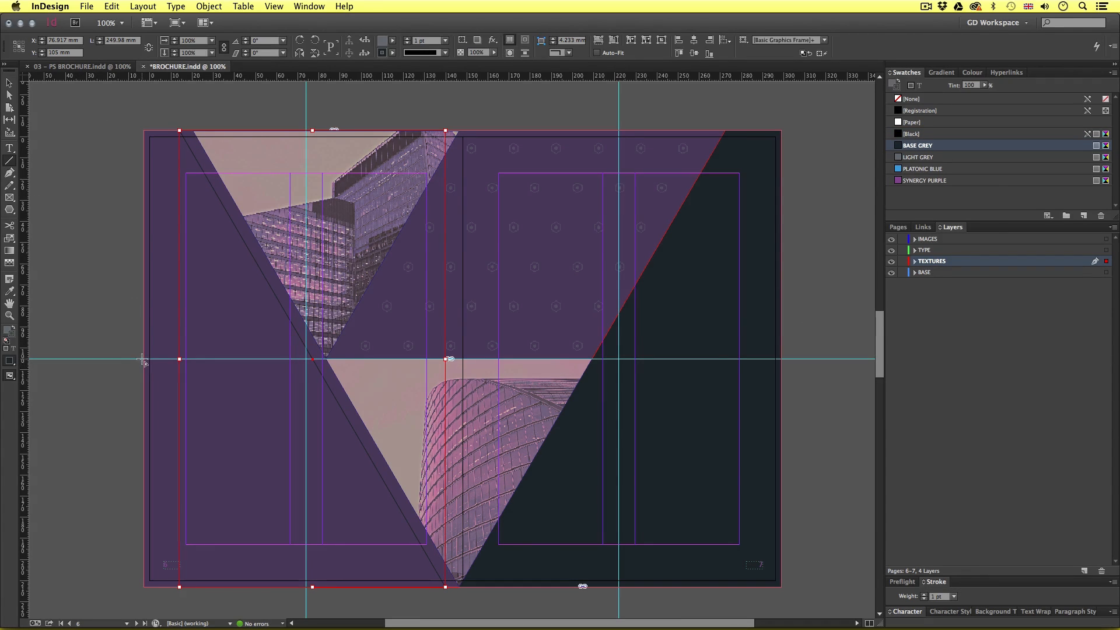
# Draw a horizontal line about 80 mm long from page 6's outer bleed edge to the diagonal line, stroked in BASE GREY.
pyautogui.moveTo(143, 360); pyautogui.dragTo(313, 360)
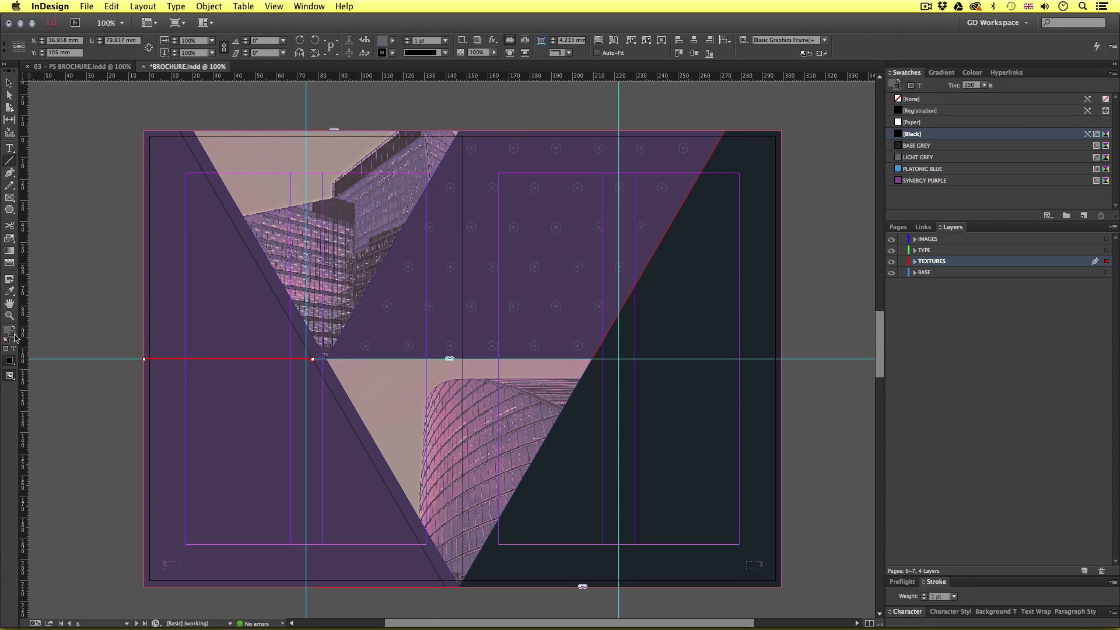
pyautogui.click(922, 147)
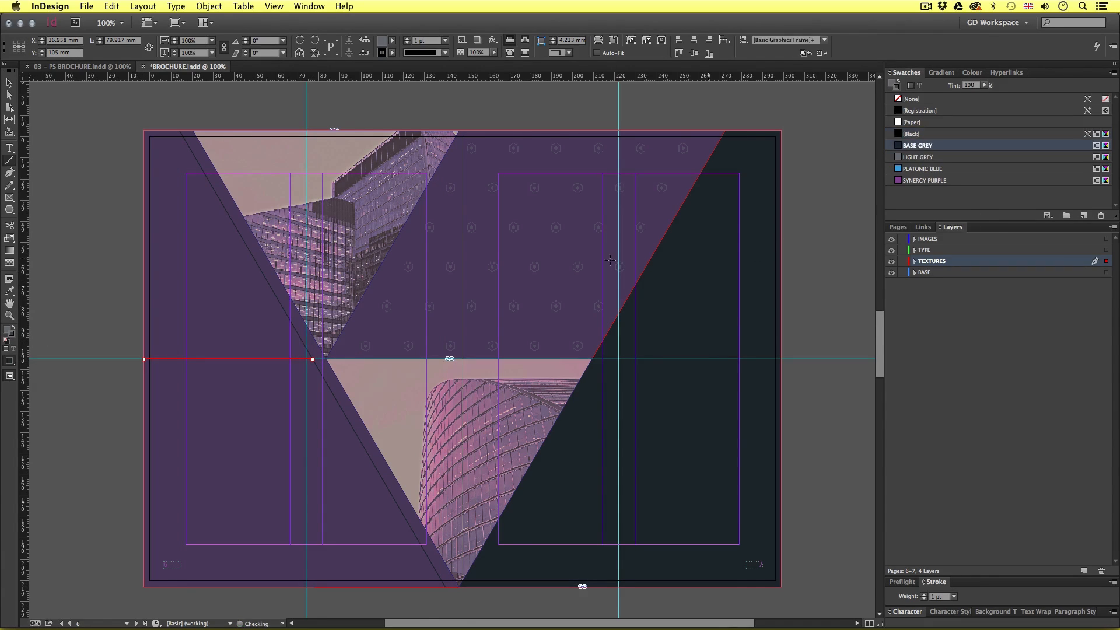
pyautogui.press('w')
# Inspect the junction of the two thin lines up close and review the complete spread on pages 6–7.
pyautogui.press('z')
pyautogui.doubleClick(373, 360)
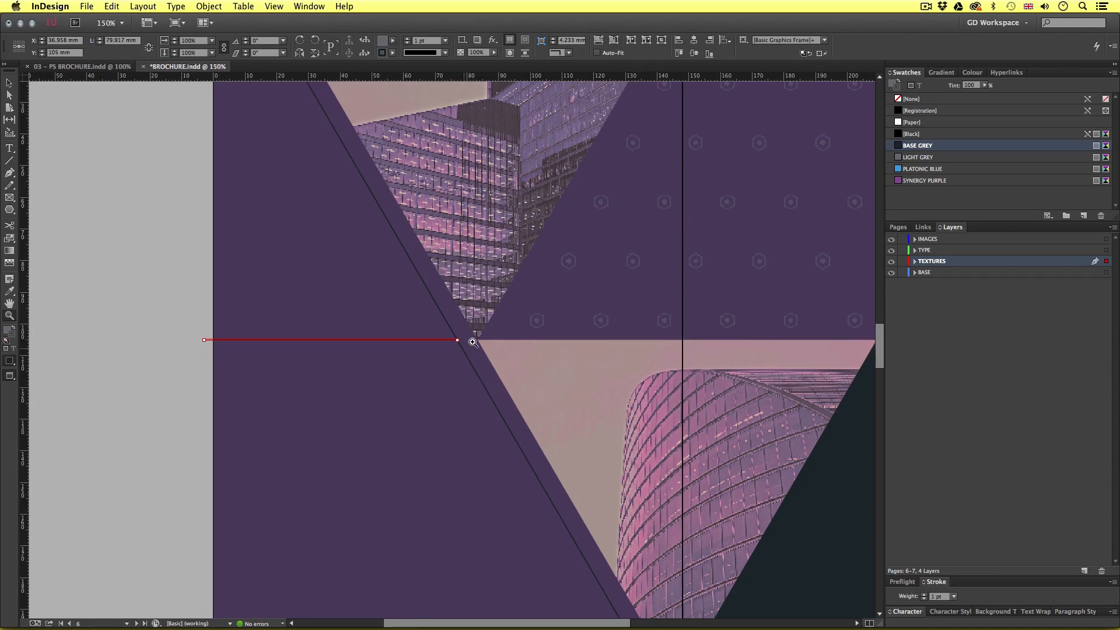
pyautogui.click(472, 340)
pyautogui.click(474, 344)
pyautogui.press('v')
pyautogui.click(391, 386)
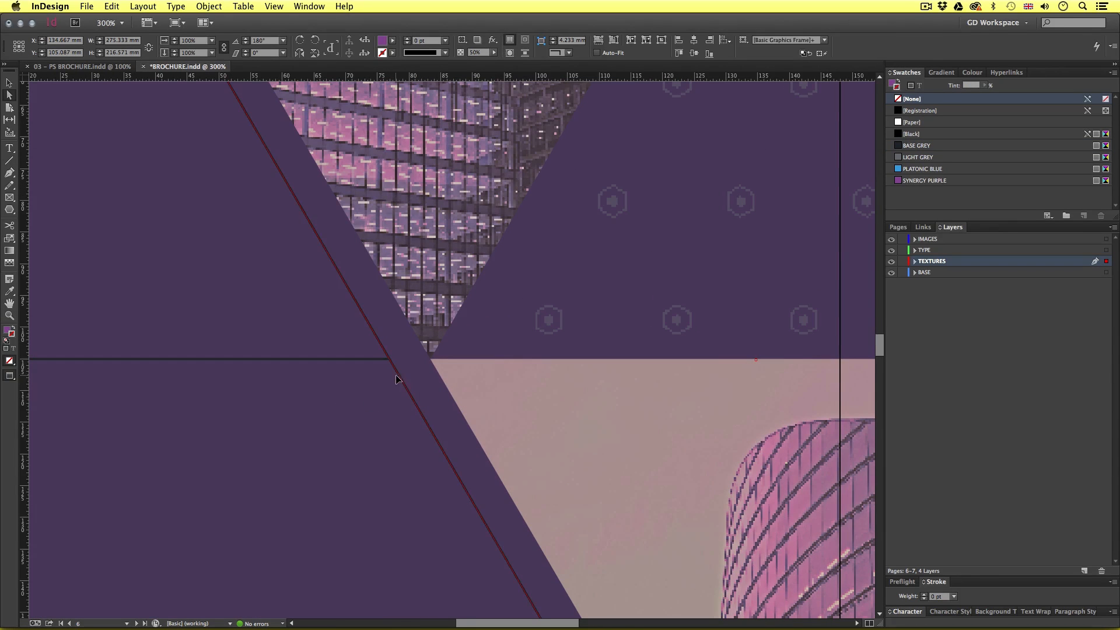
pyautogui.scroll(-3, 396, 379)
pyautogui.scroll(-1, 560, 411)
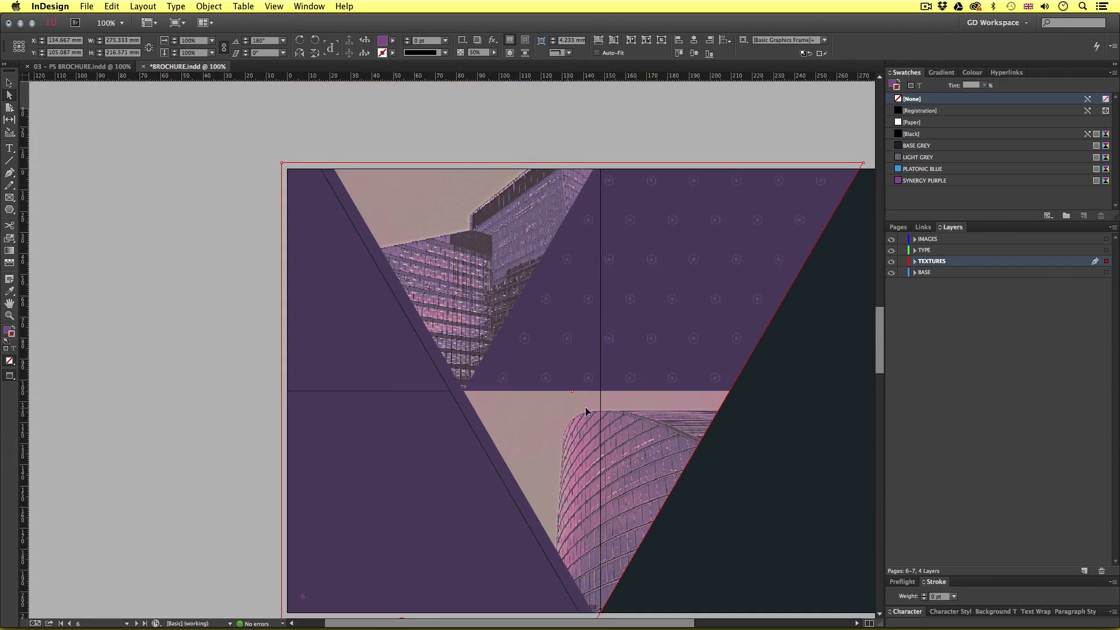
pyautogui.moveTo(626, 407); pyautogui.dragTo(476, 378)
pyautogui.moveTo(547, 388); pyautogui.dragTo(561, 382)
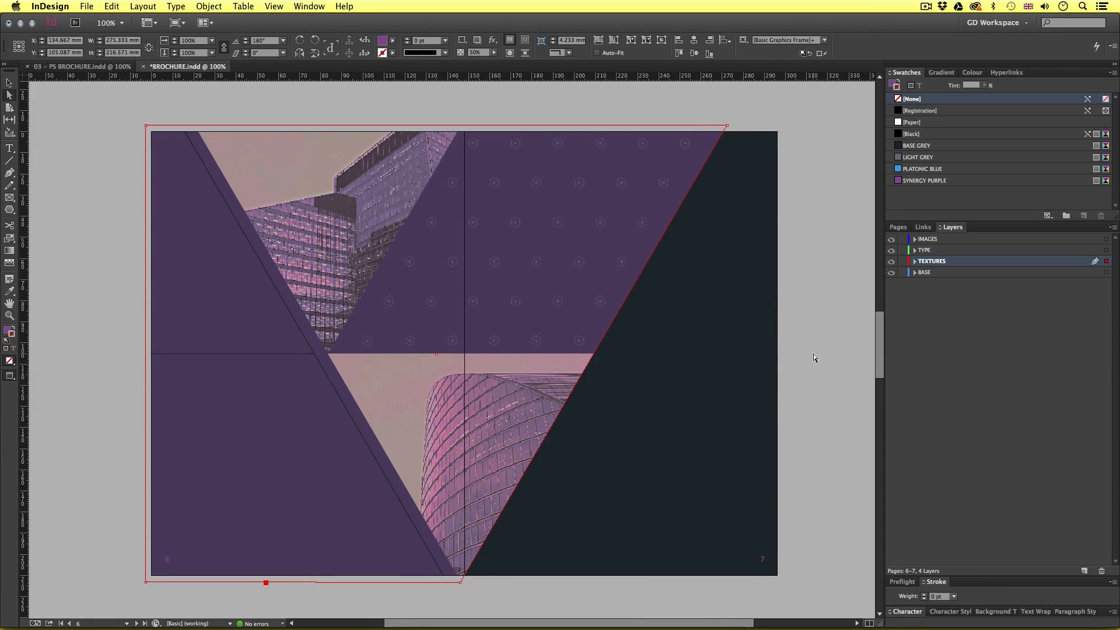
pyautogui.click(830, 426)
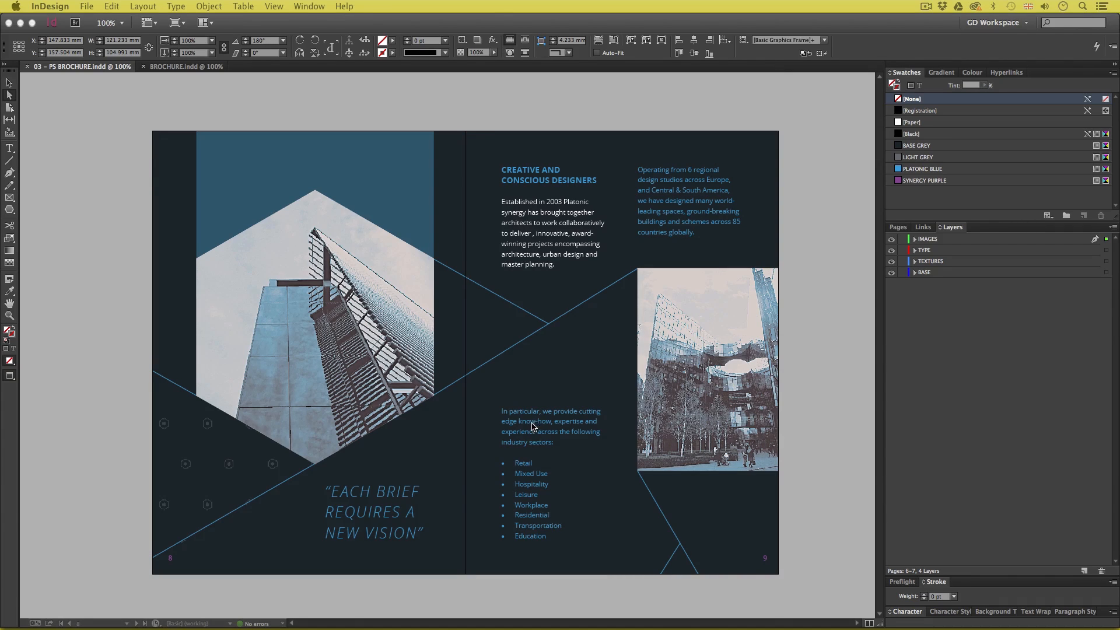
# Review the finished reference brochure's spreads from pages 4–5 through pages 8–9.
pyautogui.scroll(15, 532, 426)
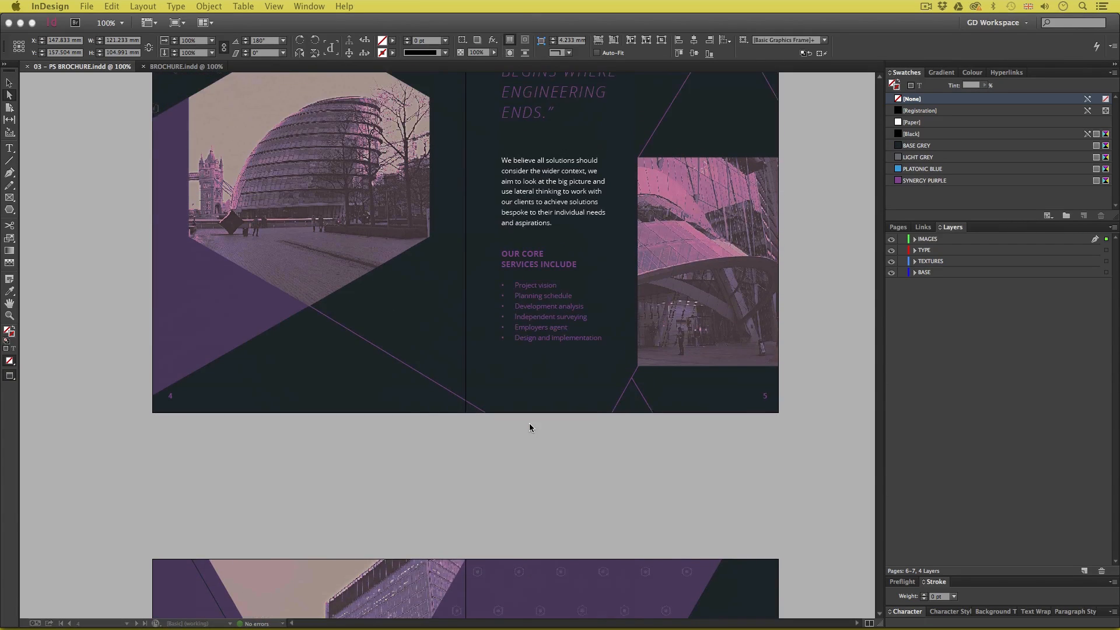
pyautogui.scroll(5, 529, 428)
pyautogui.scroll(-3, 527, 463)
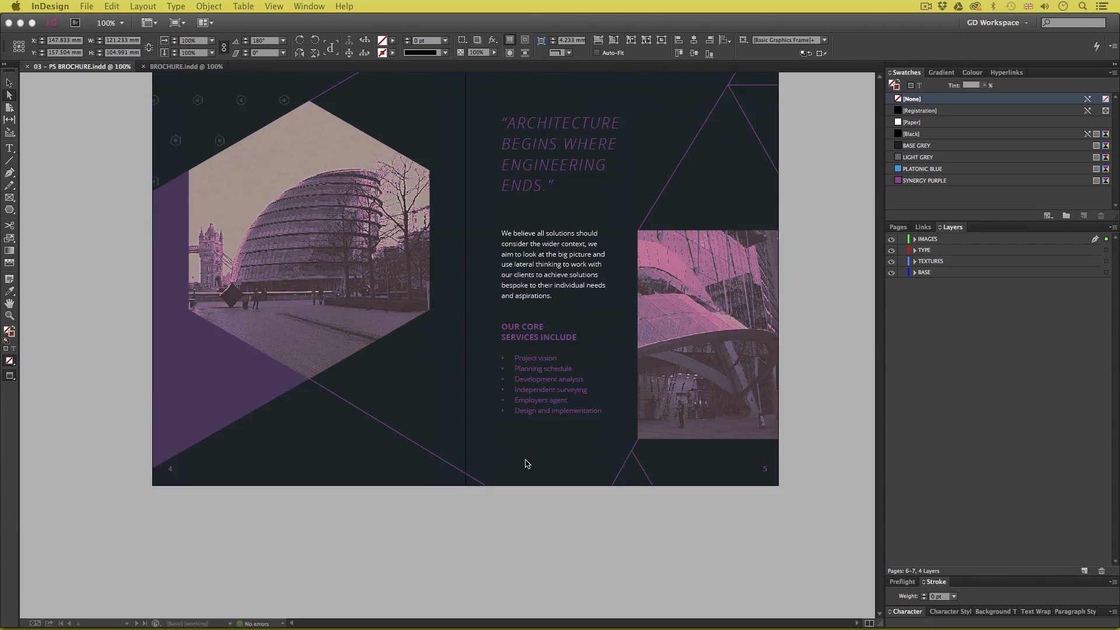
pyautogui.scroll(3, 527, 464)
pyautogui.scroll(-15, 502, 420)
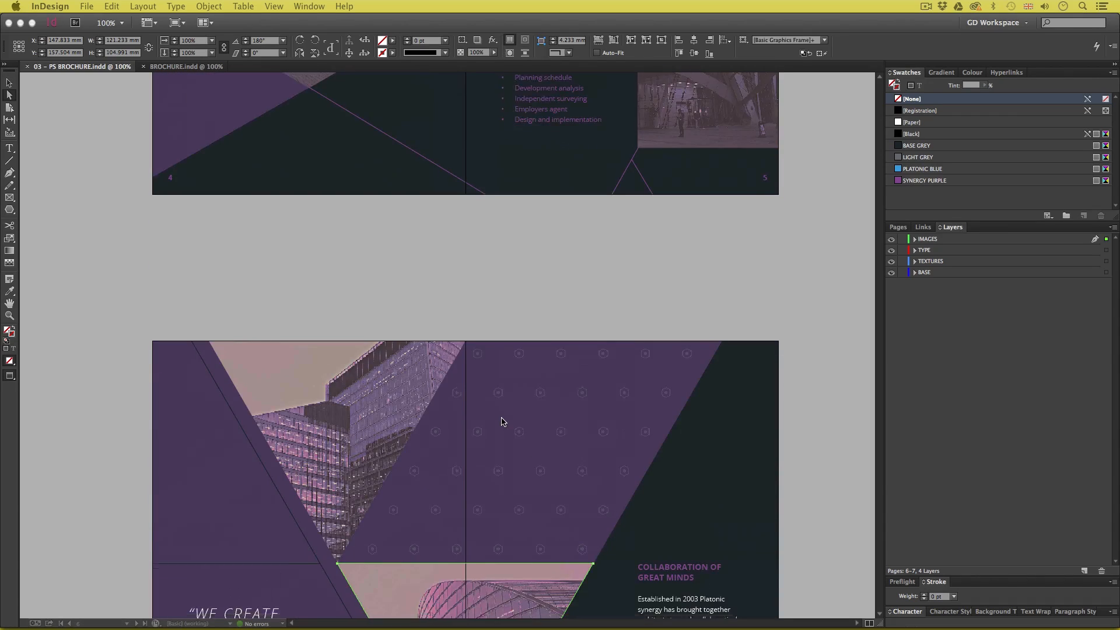
pyautogui.scroll(1, 503, 419)
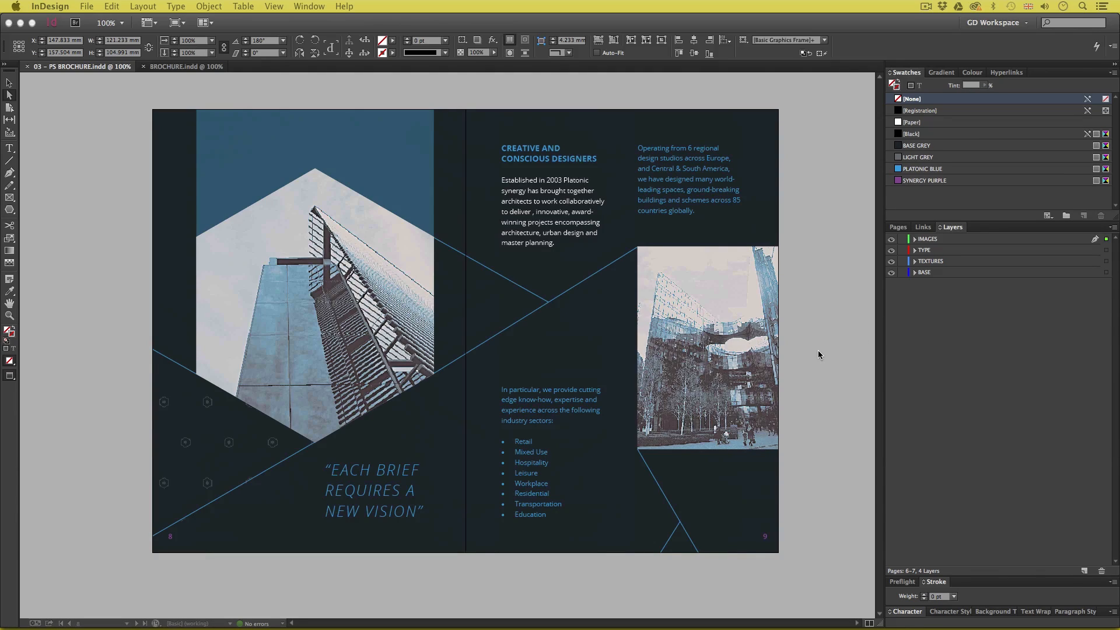
pyautogui.scroll(2, 818, 351)
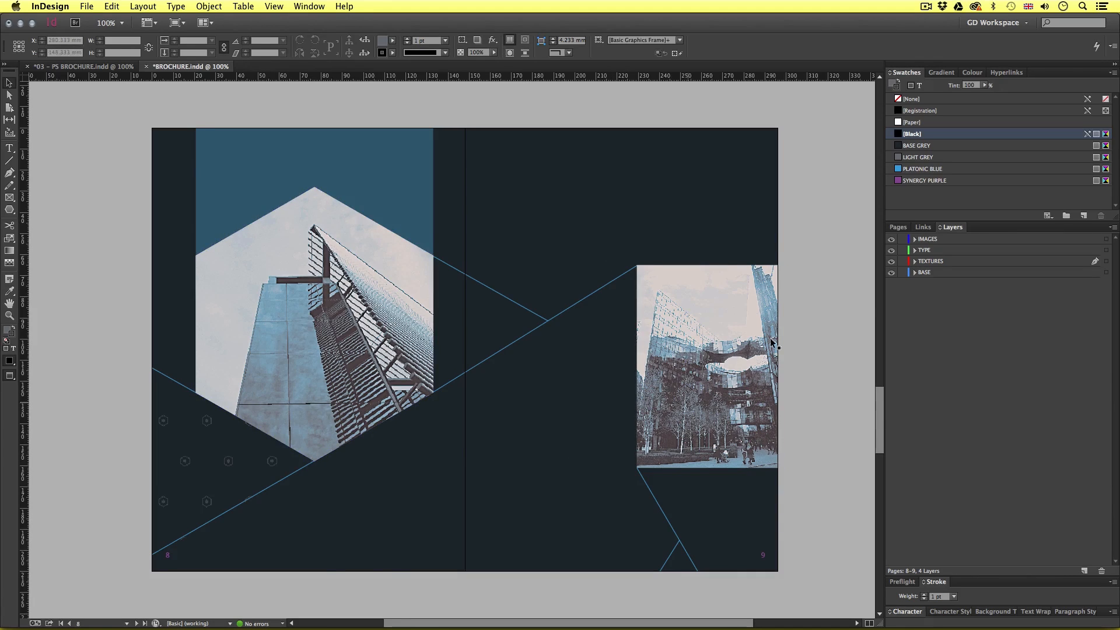
# Check the reference layout of pages 10–11 and paste the copied artwork in place on the working brochure's matching spread.
pyautogui.press('super+grave')
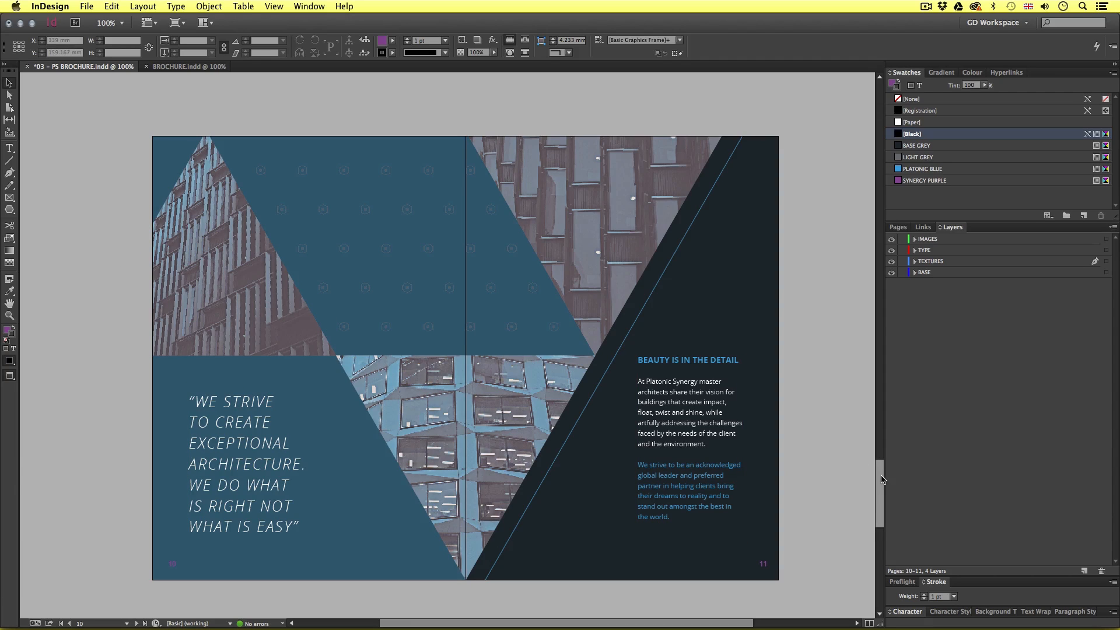
pyautogui.moveTo(879, 477)
pyautogui.mouseDown()
pyautogui.moveTo(882, 330)
pyautogui.moveTo(895, 483)
pyautogui.moveTo(881, 484)
pyautogui.mouseUp()
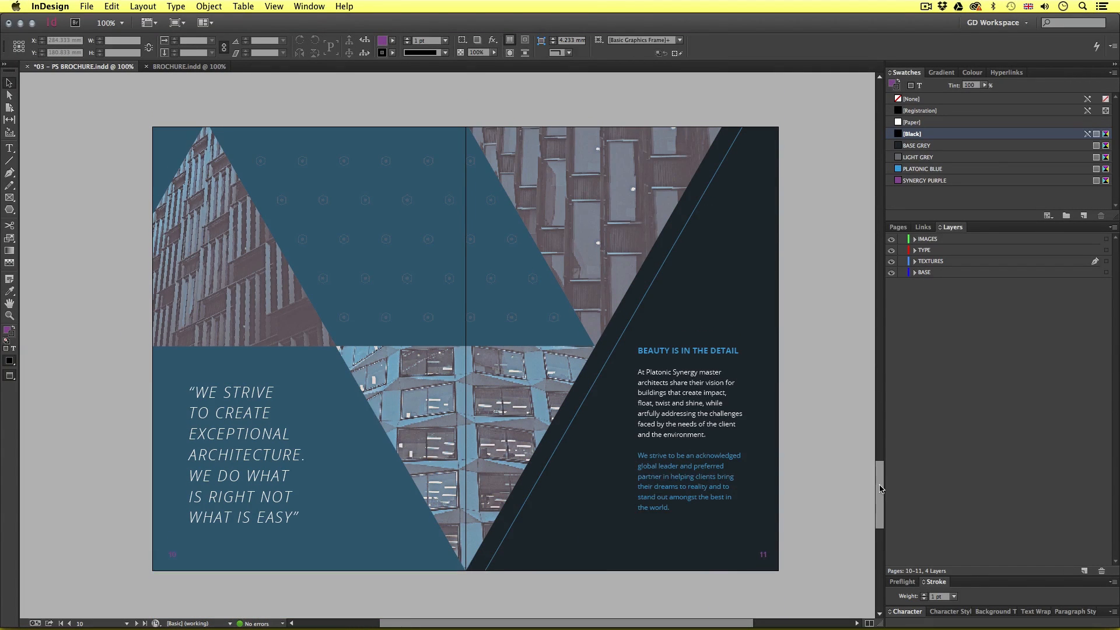
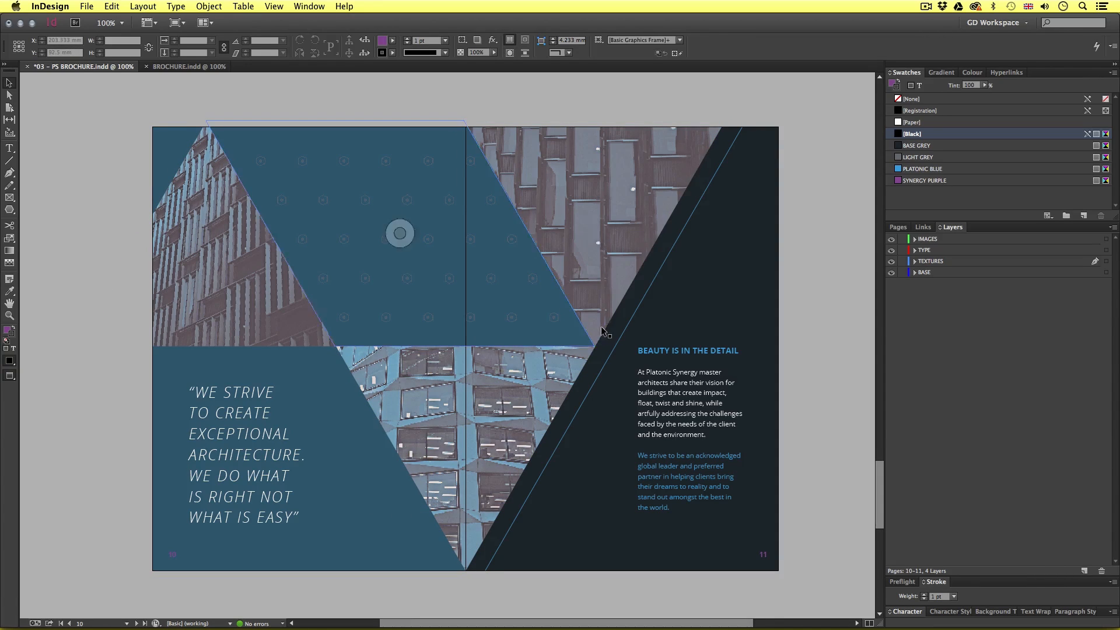
pyautogui.press('super+grave')
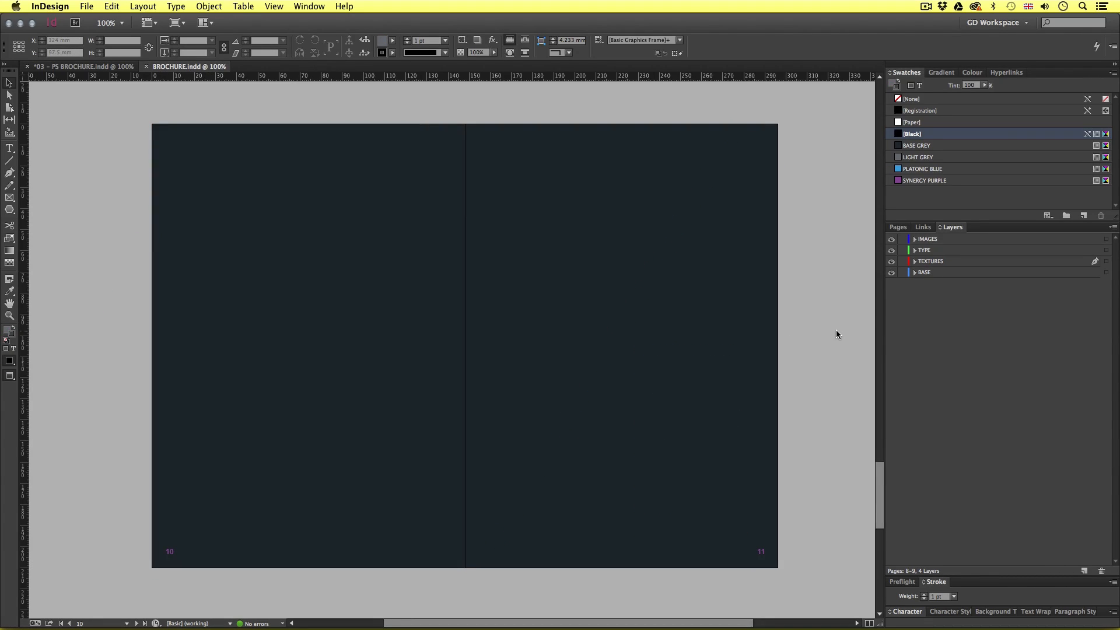
pyautogui.press('super+alt+shift+v')
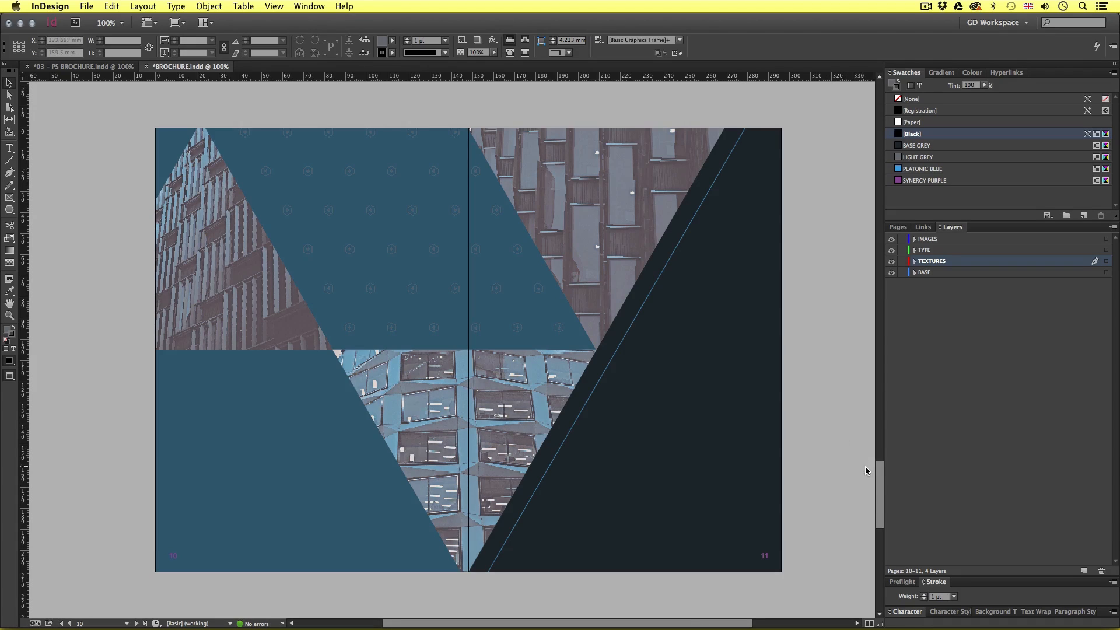
# Examine the empty back cover on page 12 of the working brochure.
pyautogui.moveTo(880, 472); pyautogui.dragTo(882, 545)
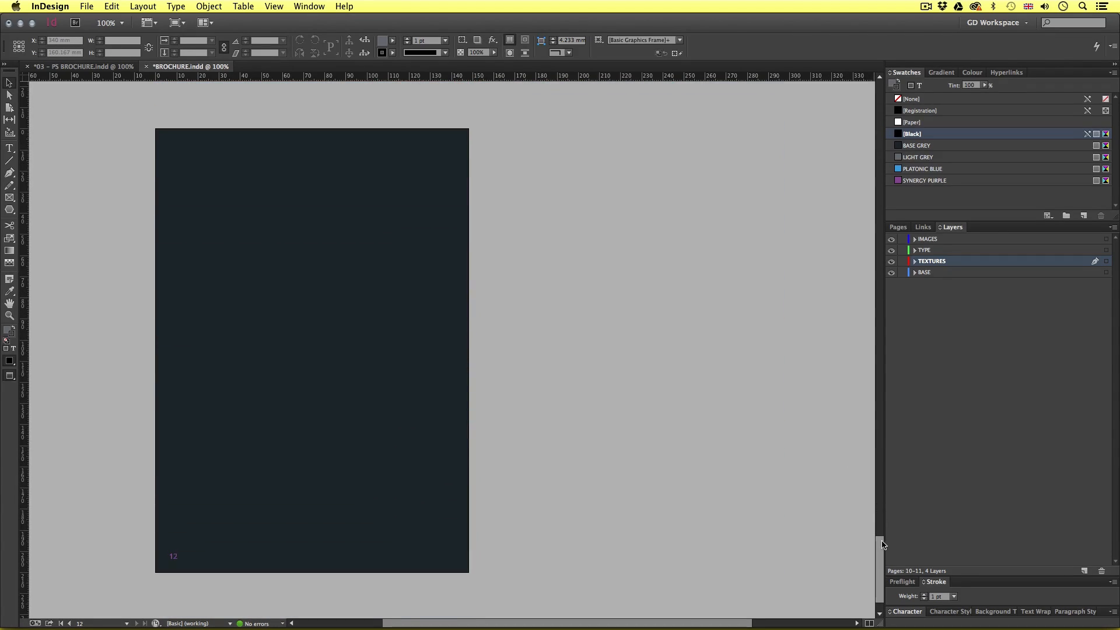
pyautogui.click(699, 427)
pyautogui.press('w')
pyautogui.press('w')
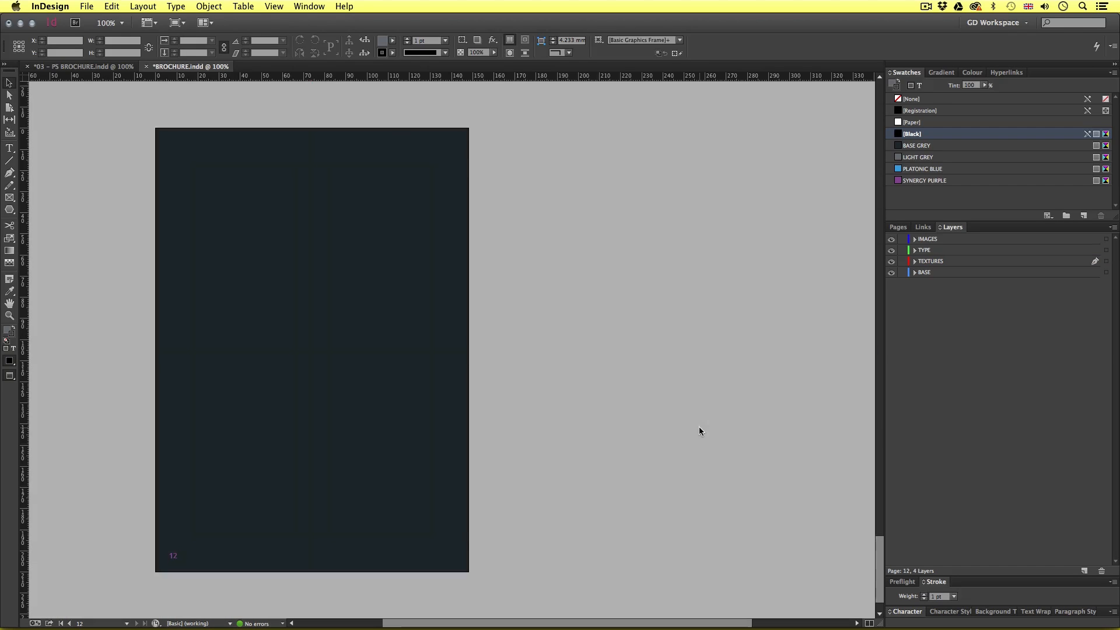
# Copy the large purple triangle and the large blue triangle that extend beyond the front cover's spine.
pyautogui.moveTo(880, 546); pyautogui.dragTo(878, 101)
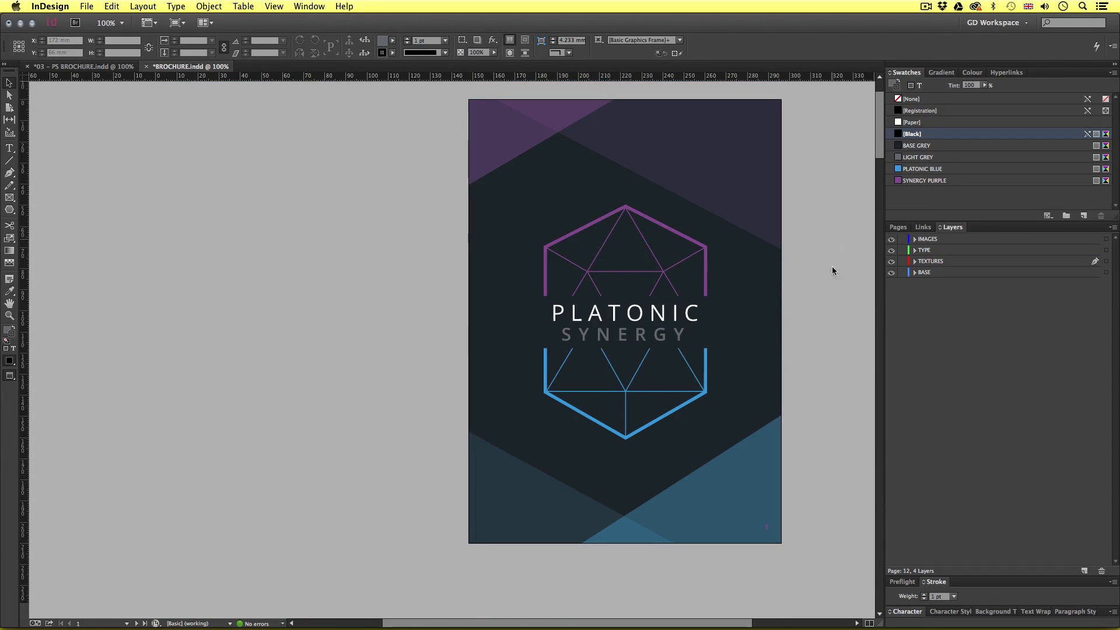
pyautogui.press('w')
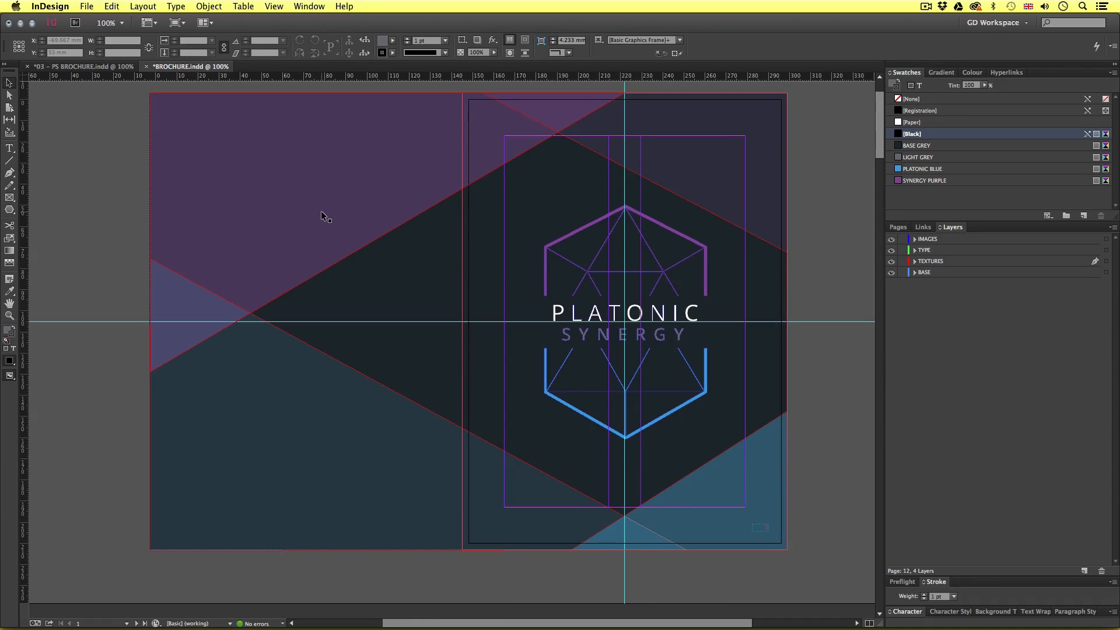
pyautogui.click(309, 250)
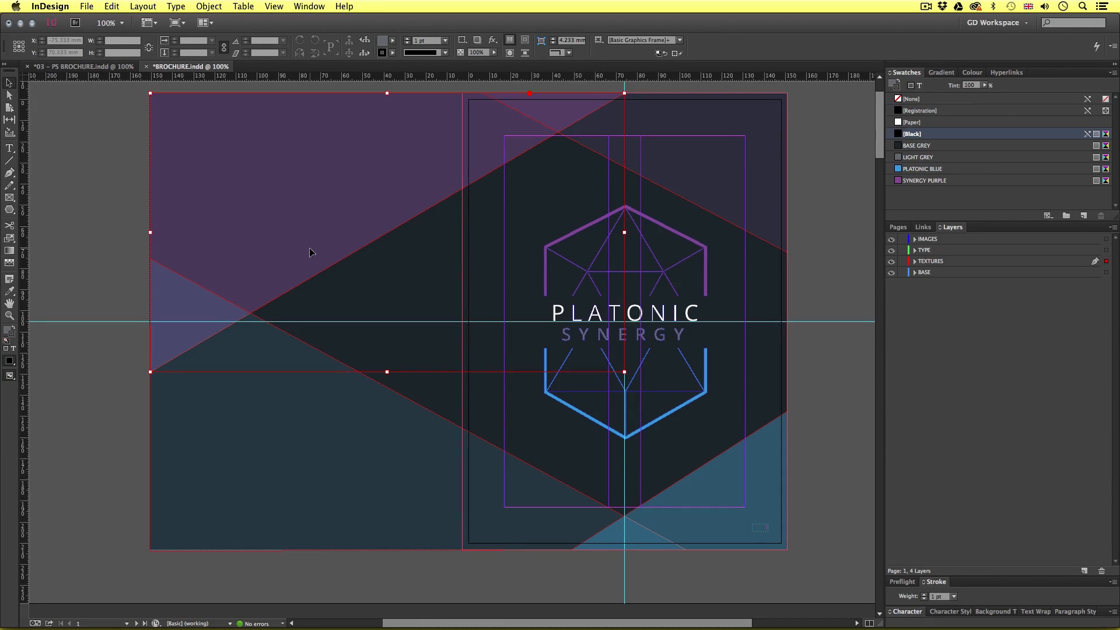
pyautogui.click(316, 432)
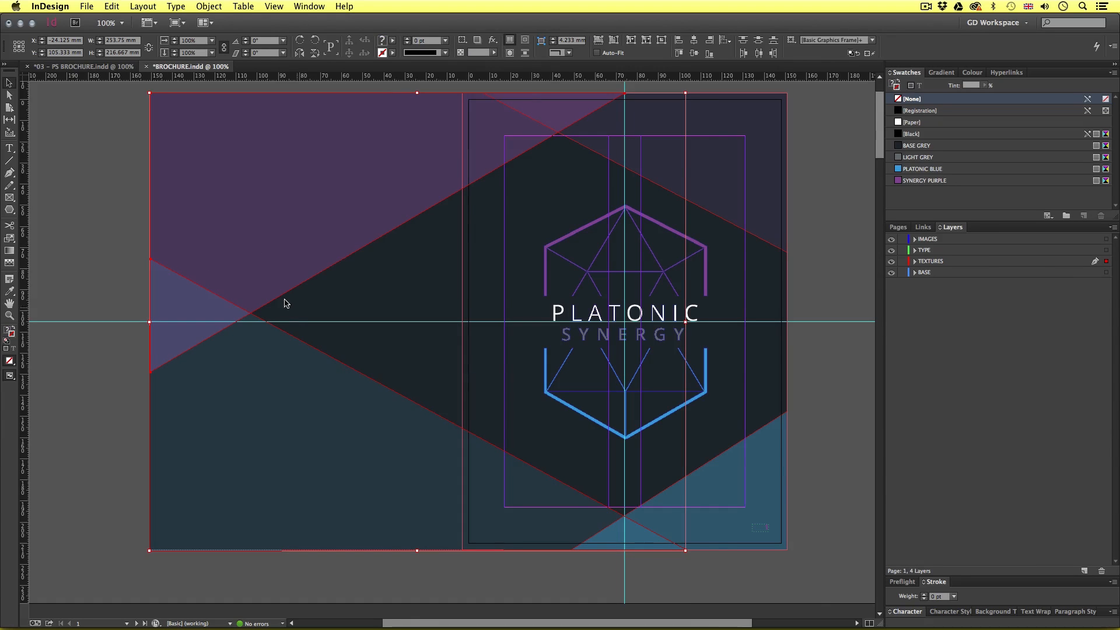
# Paste the copied triangles in place on page 12 with the TEXTURES layer active.
pyautogui.moveTo(879, 149); pyautogui.dragTo(880, 574)
pyautogui.click(370, 299)
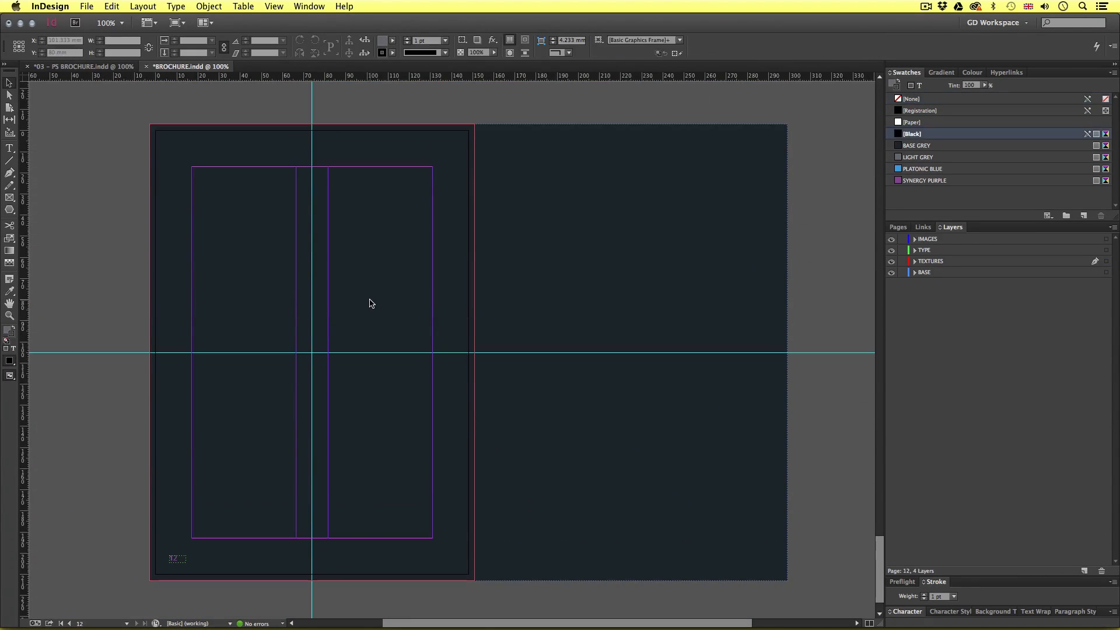
pyautogui.click(900, 230)
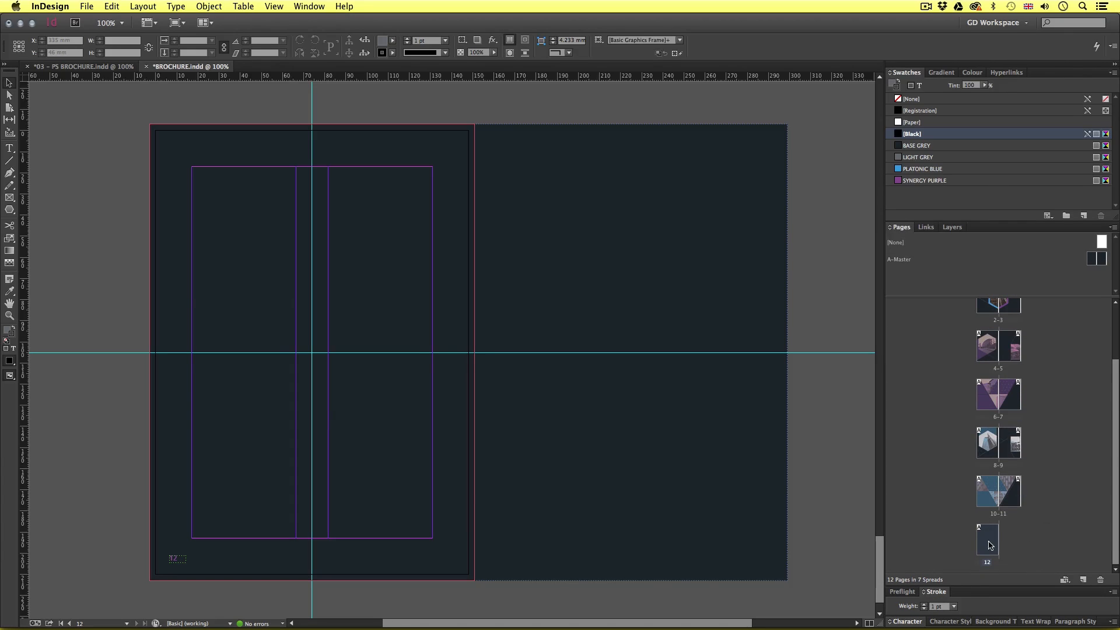
pyautogui.click(952, 227)
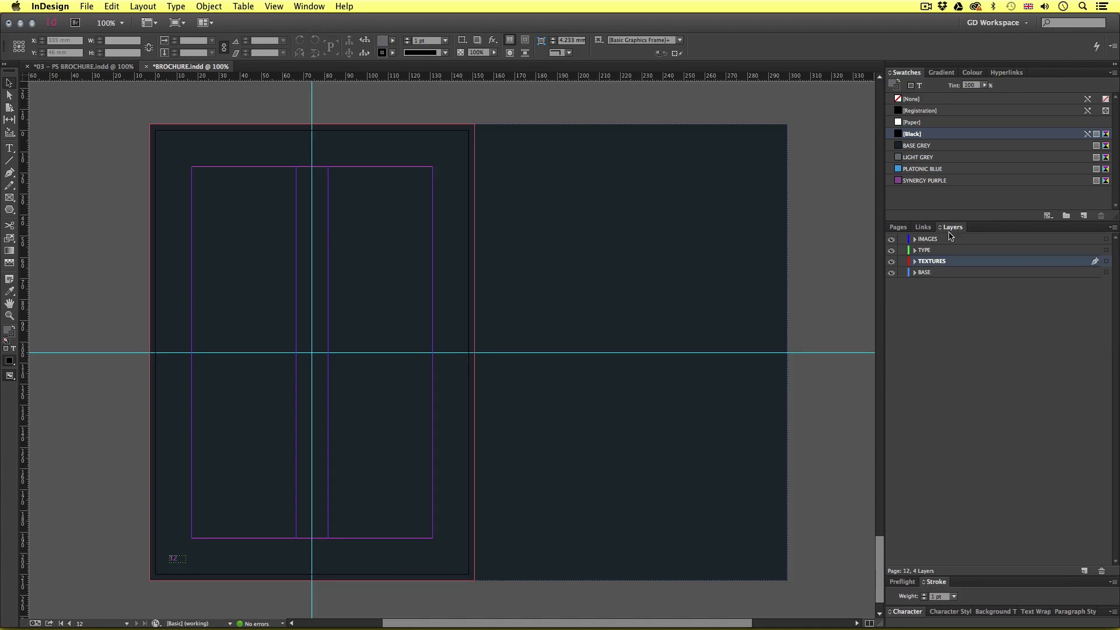
pyautogui.click(933, 260)
pyautogui.press('Return')
pyautogui.click(109, 6)
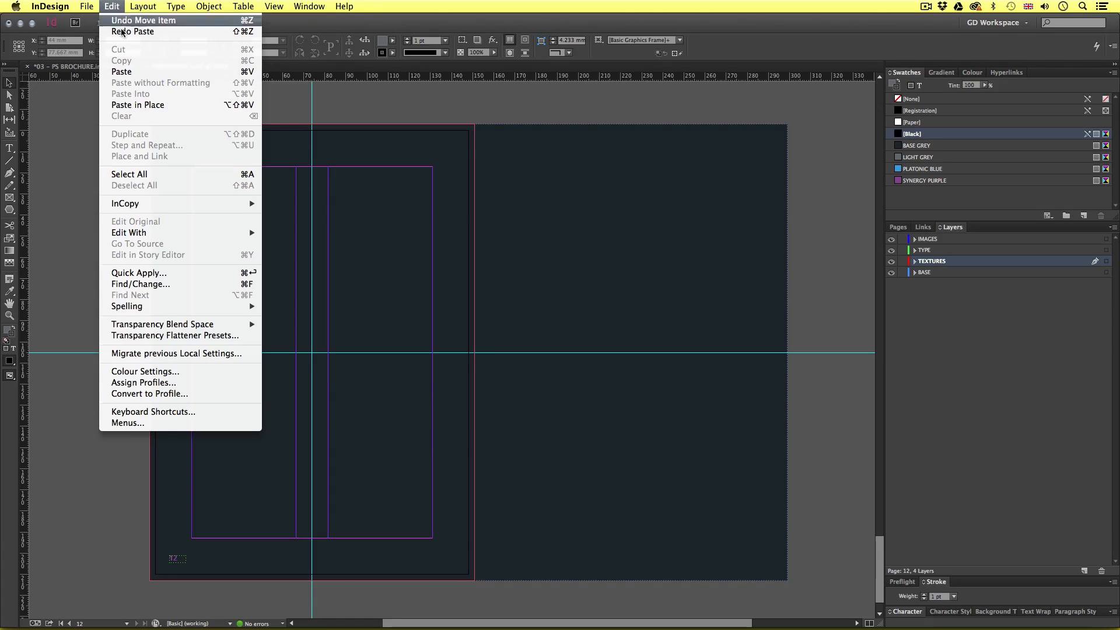
pyautogui.click(151, 105)
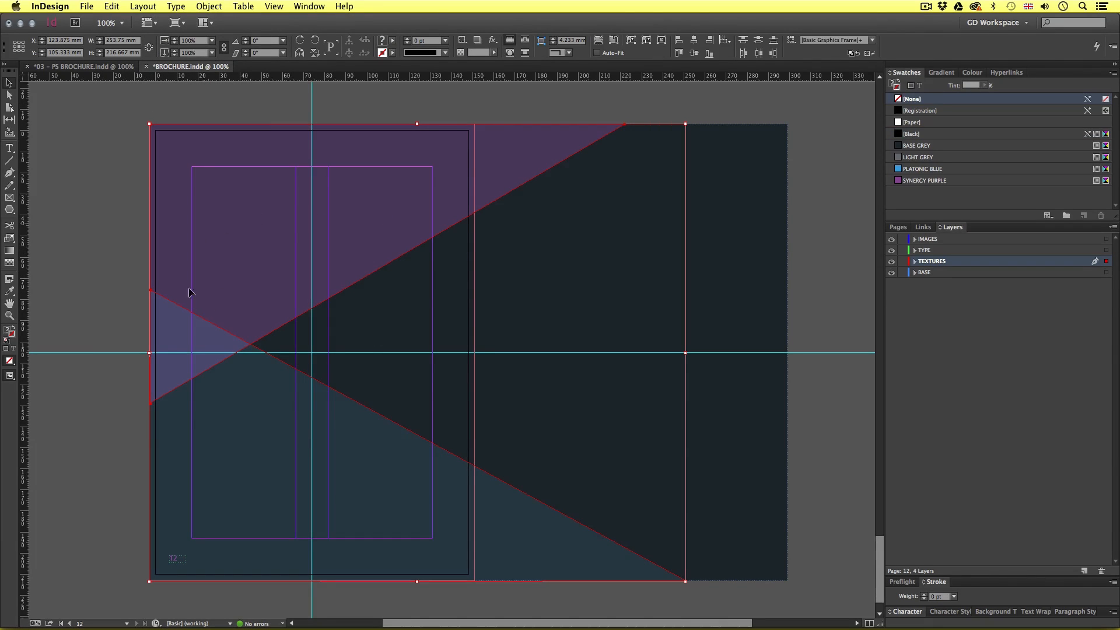
# Compare page 12 with and without guides and bleed to check how the pasted triangles are cropped.
pyautogui.click(243, 105)
pyautogui.press('w')
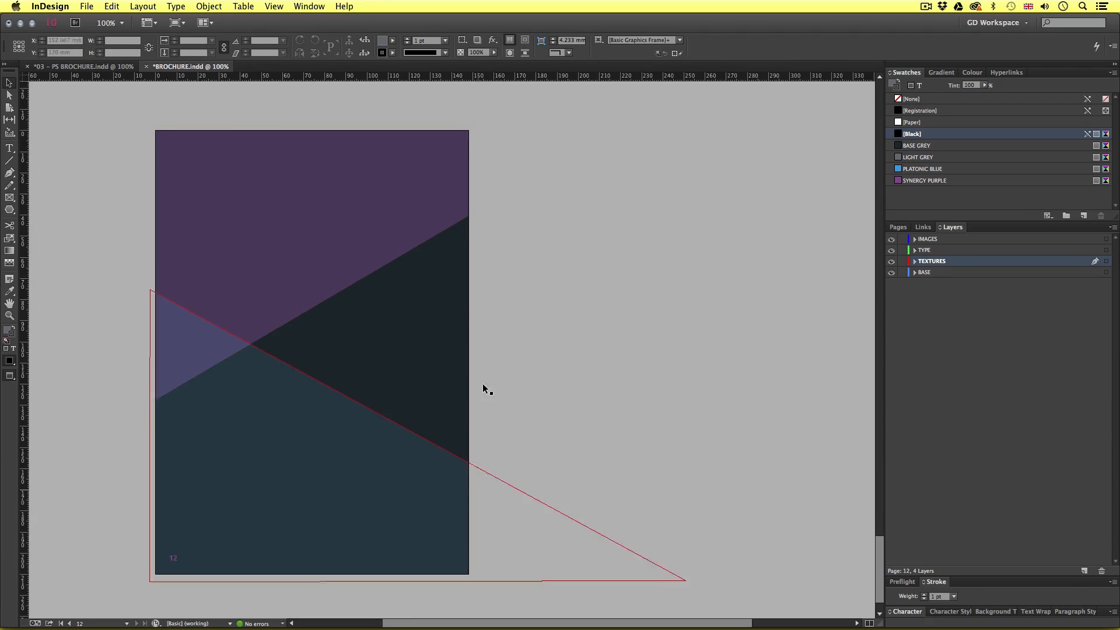
pyautogui.press('w')
pyautogui.press('w')
pyautogui.press('w')
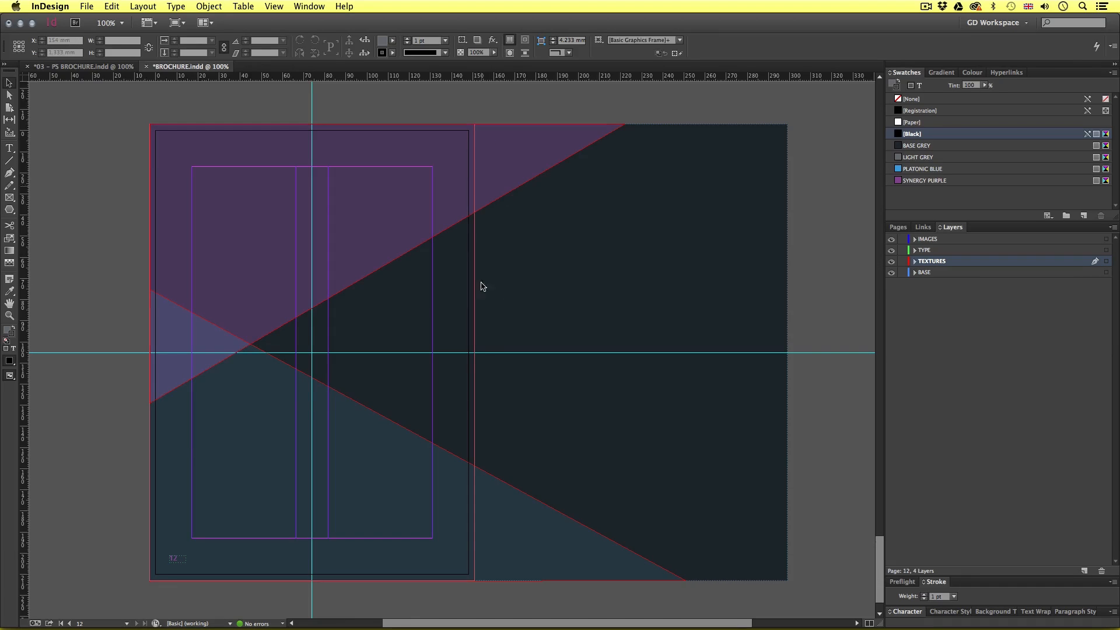
pyautogui.press('w')
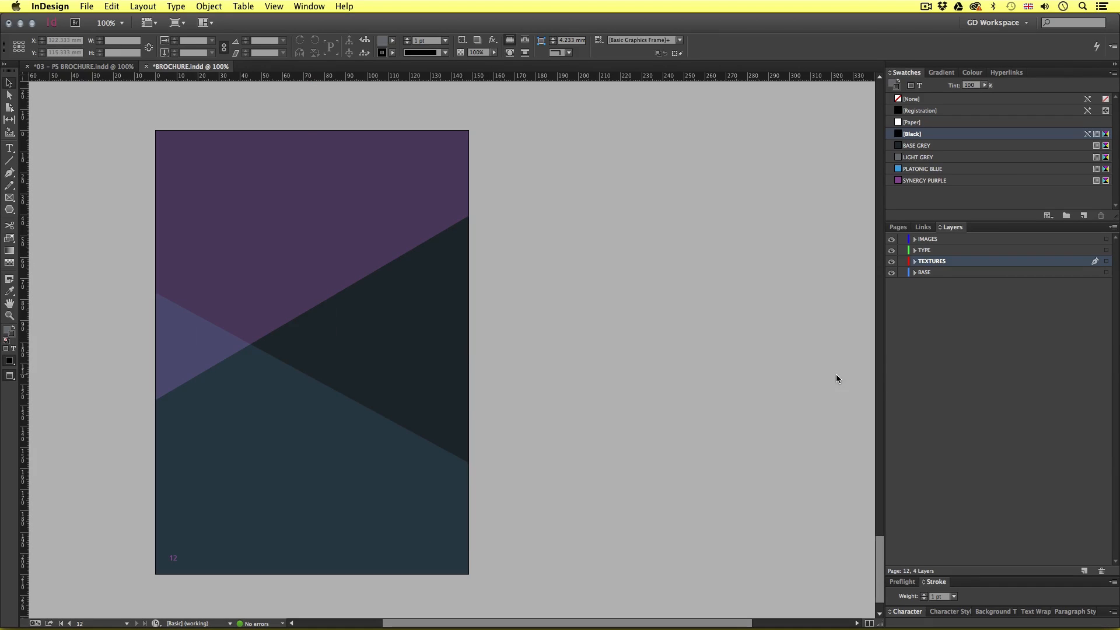
pyautogui.press('w')
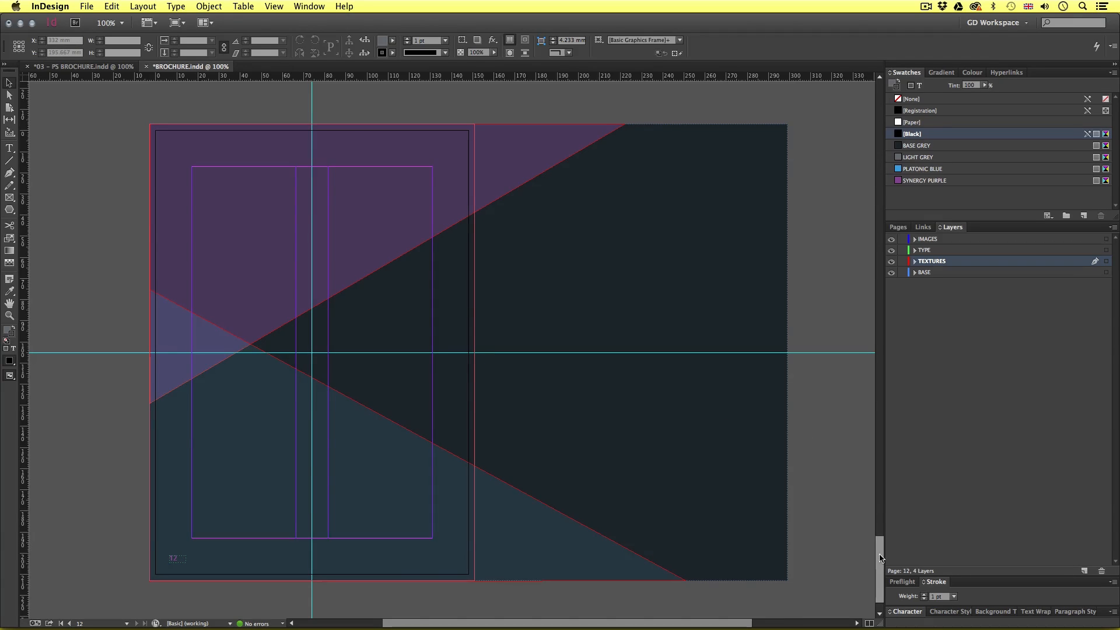
# Copy the Platonic Synergy logo from the front cover and paste it onto page 12 on the IMAGES layer.
pyautogui.moveTo(880, 559); pyautogui.dragTo(859, 188)
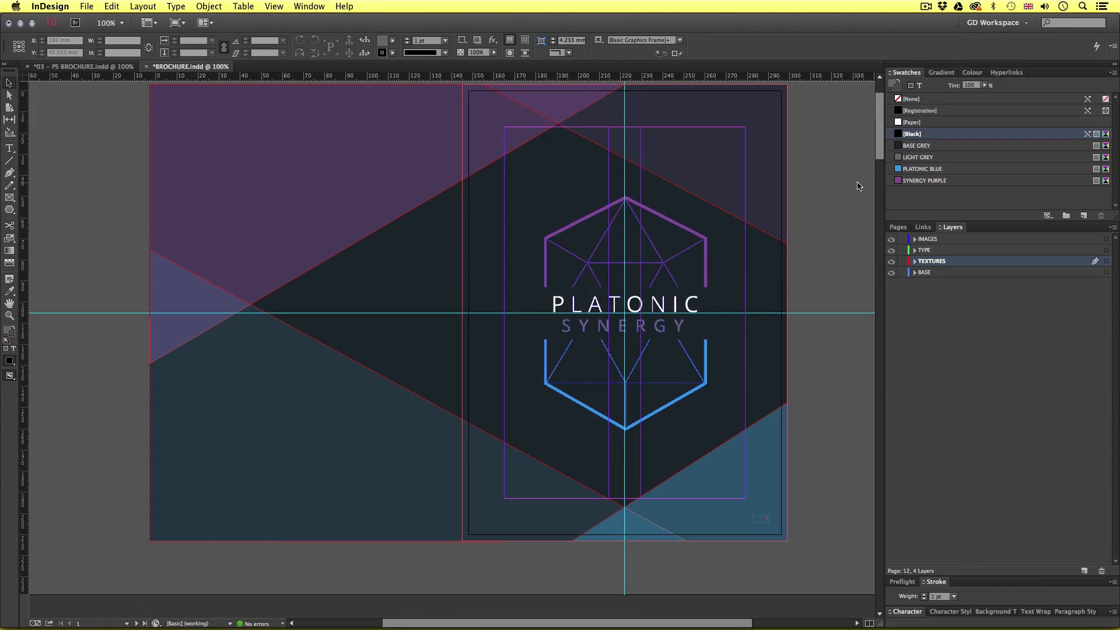
pyautogui.click(564, 340)
pyautogui.scroll(-10, 575, 335)
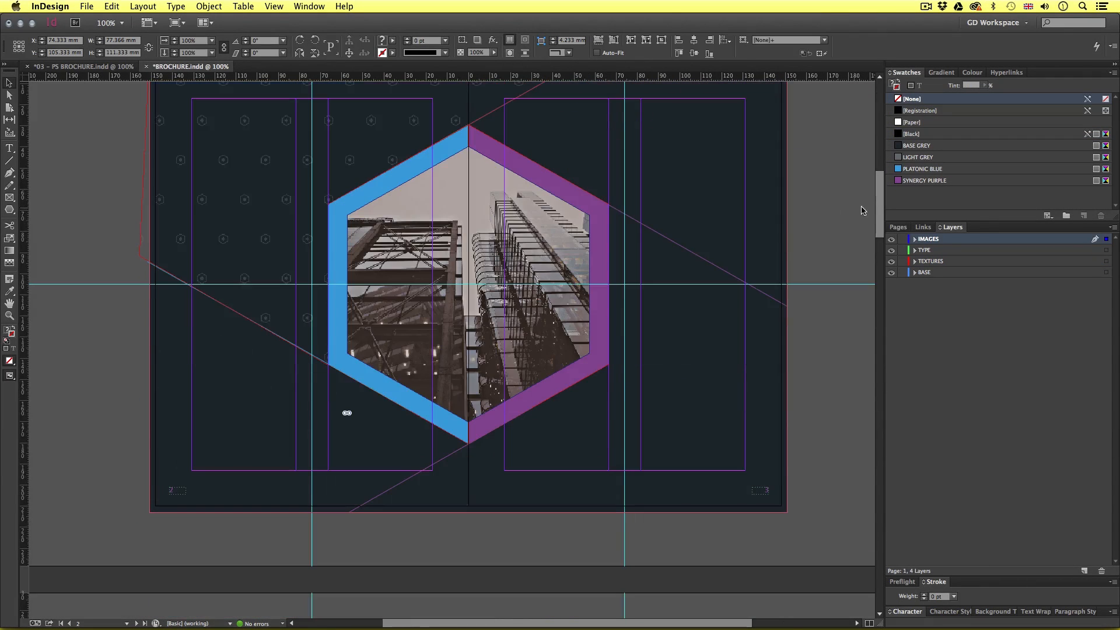
pyautogui.moveTo(881, 205); pyautogui.dragTo(884, 571)
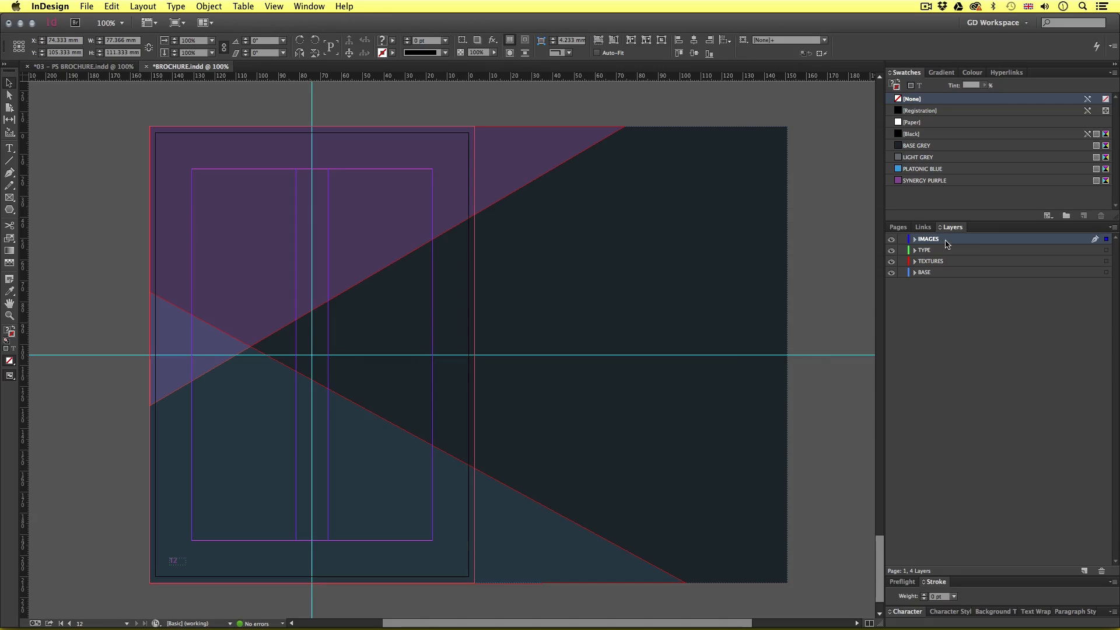
pyautogui.click(354, 323)
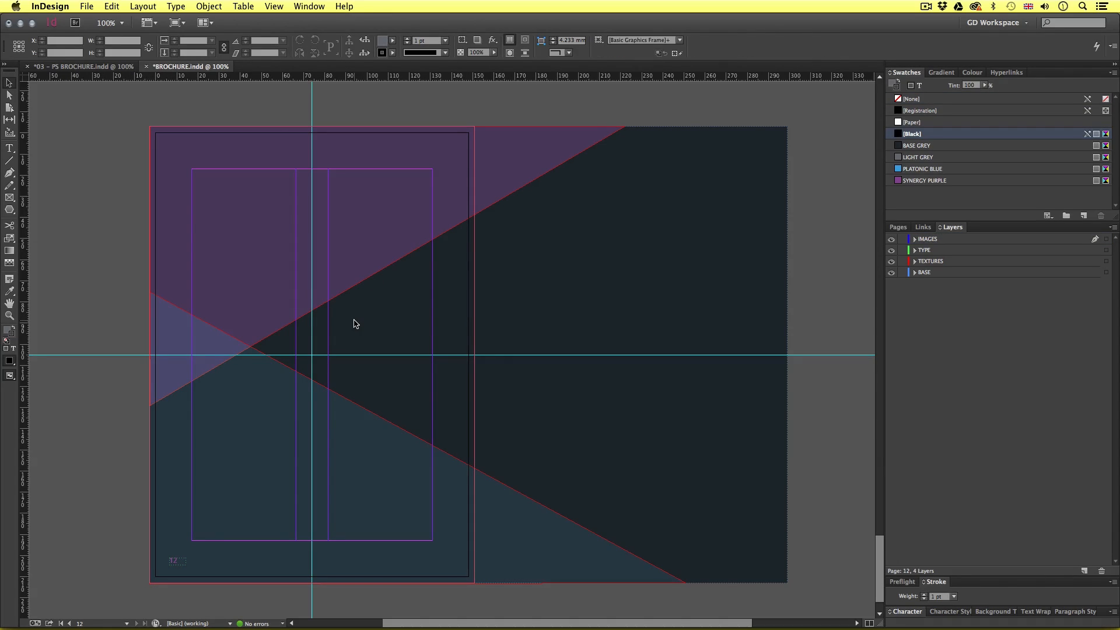
pyautogui.press('super+v')
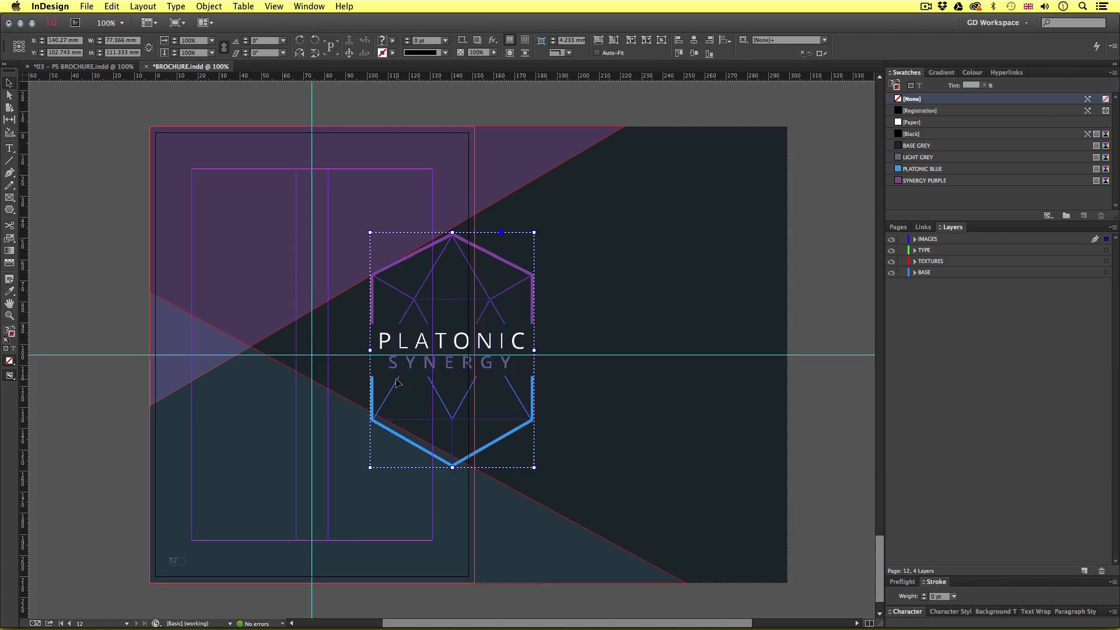
# Scale the pasted logo down to about 26 mm wide and centre it horizontally near the bottom of page 12.
pyautogui.moveTo(507, 265); pyautogui.dragTo(352, 271)
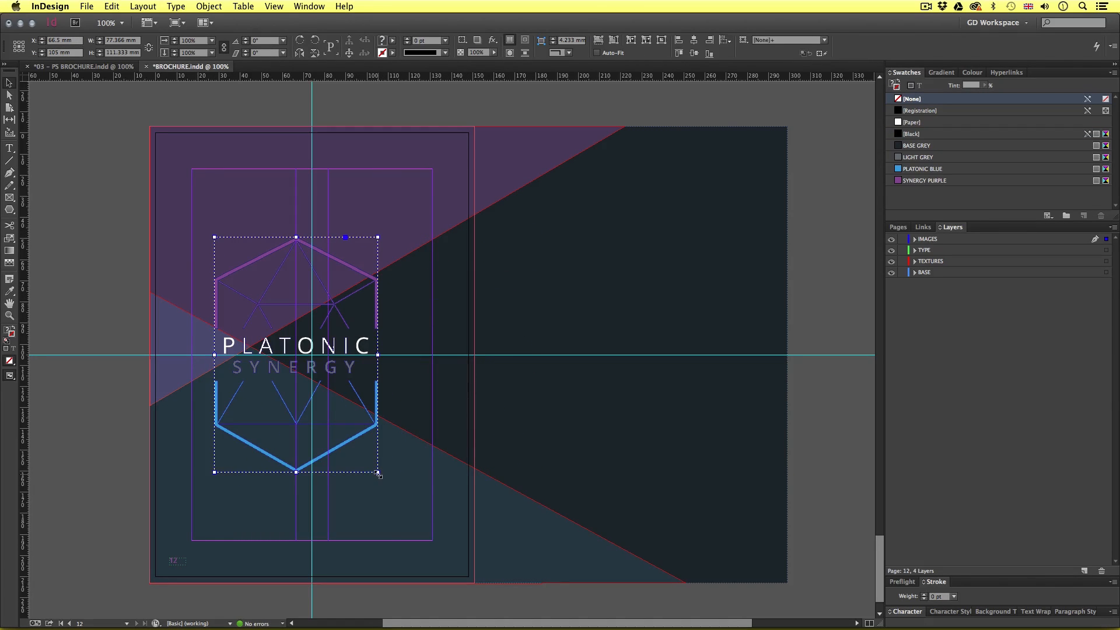
pyautogui.moveTo(378, 474); pyautogui.dragTo(332, 405)
pyautogui.moveTo(307, 324); pyautogui.dragTo(330, 479)
pyautogui.press('w')
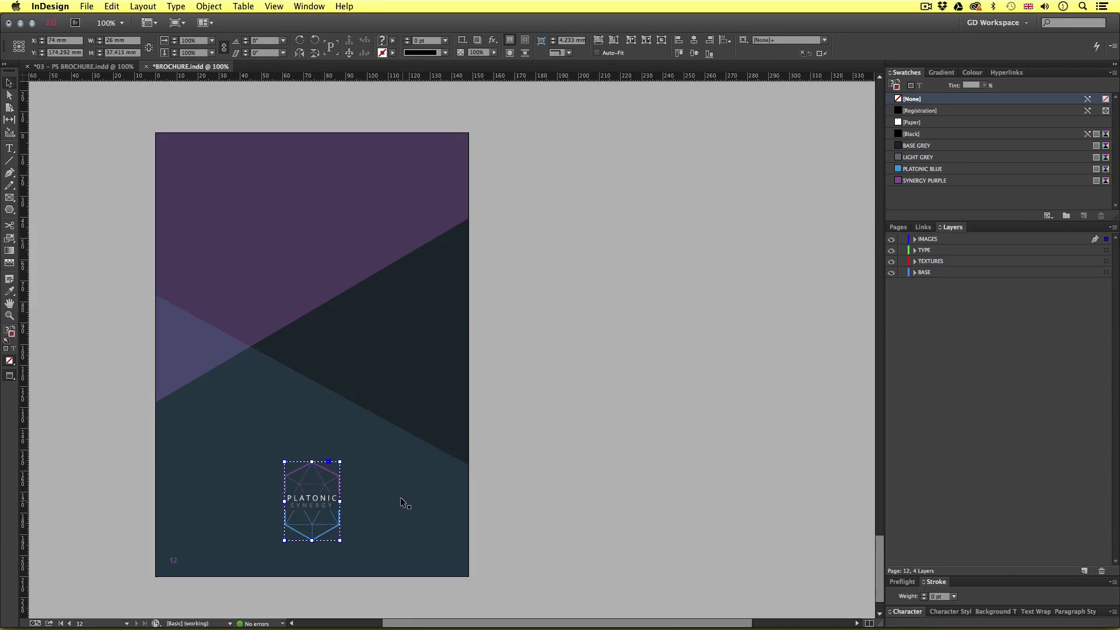
pyautogui.click(558, 417)
# Review the back cover on page 12 and the spreads back to the front cover, including their page numbers.
pyautogui.moveTo(408, 425); pyautogui.dragTo(567, 429)
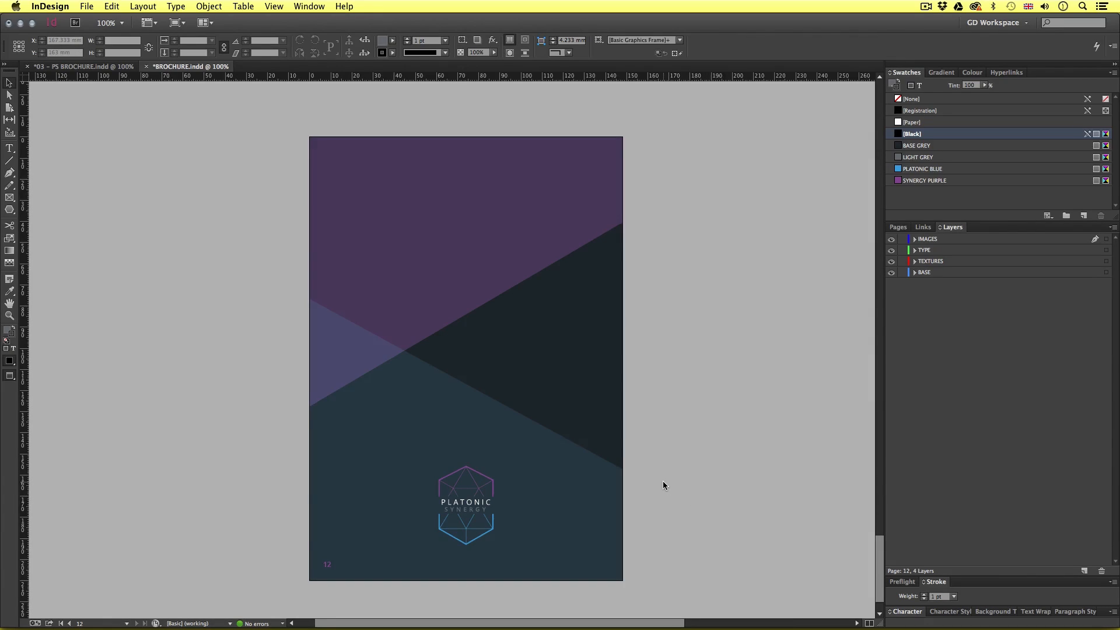
pyautogui.press('super+minus')
pyautogui.scroll(-2, 557, 499)
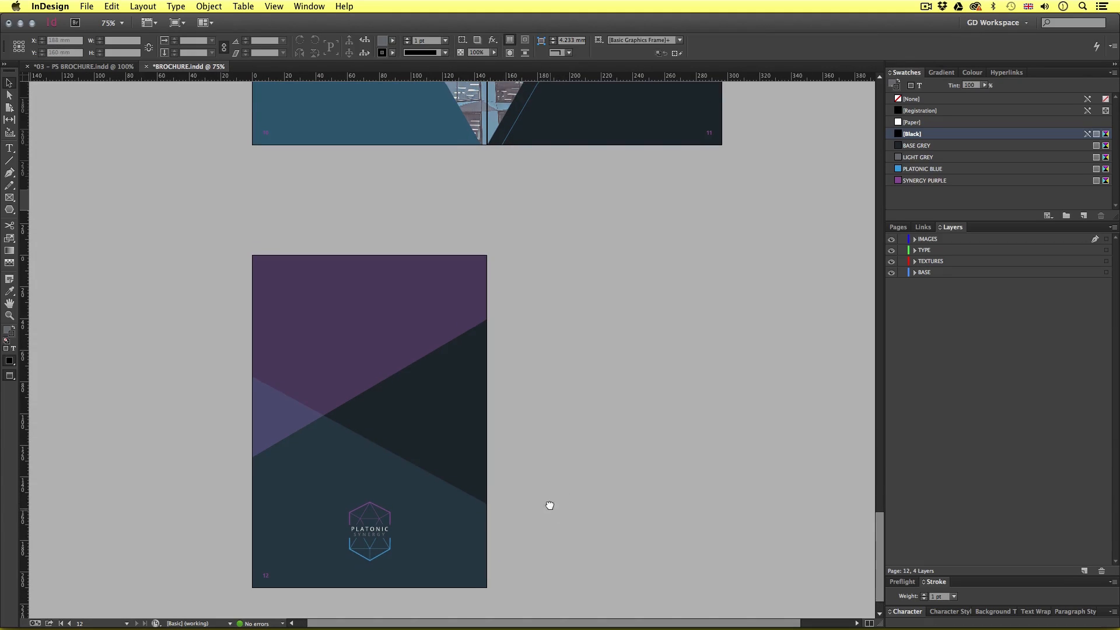
pyautogui.press('super+equal')
pyautogui.moveTo(499, 555); pyautogui.dragTo(532, 503)
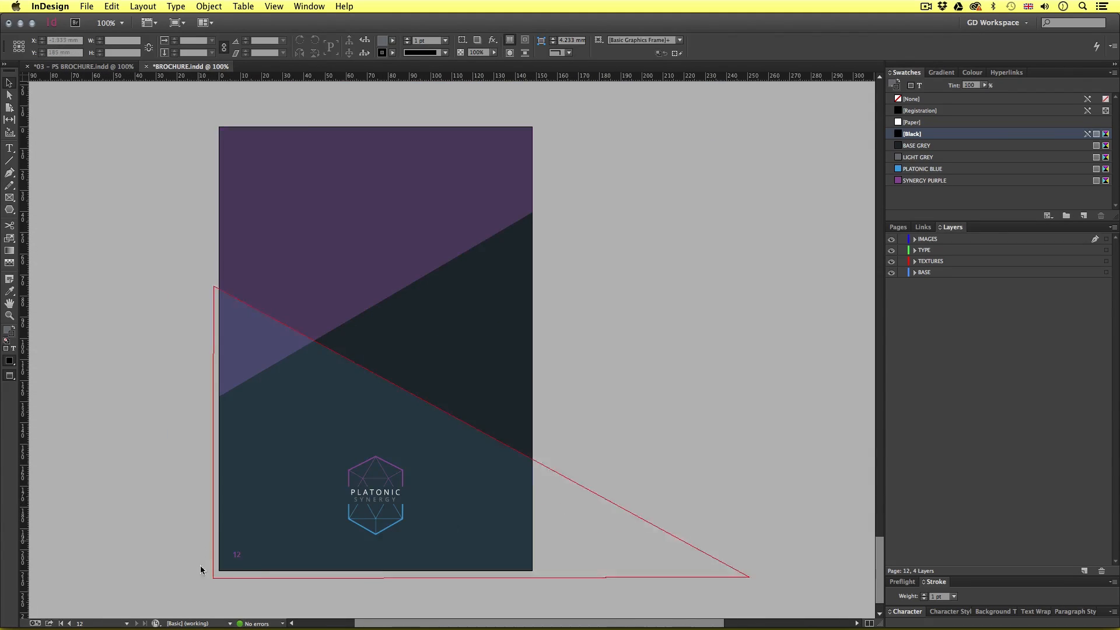
pyautogui.press('super+minus')
pyautogui.scroll(20, 602, 529)
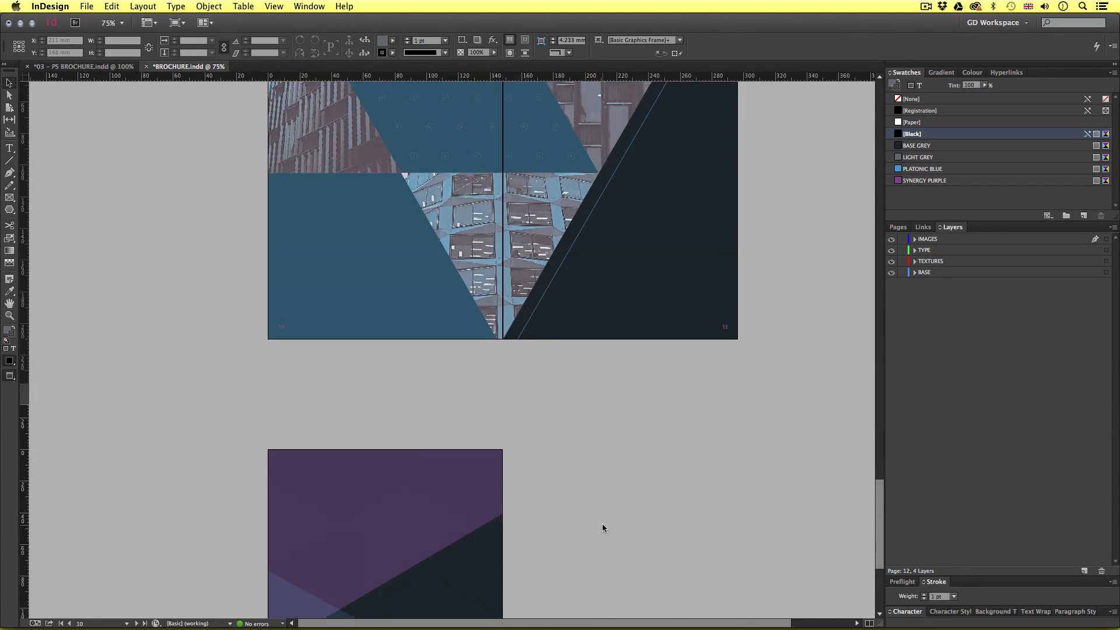
pyautogui.scroll(20, 601, 528)
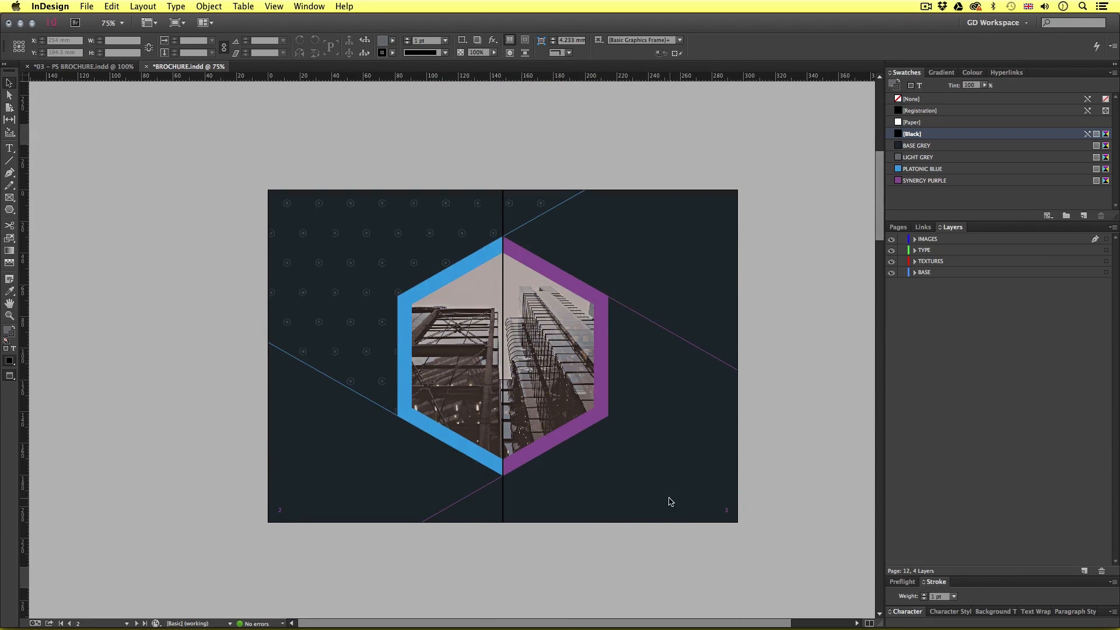
pyautogui.scroll(6, 667, 500)
pyautogui.scroll(-2, 600, 482)
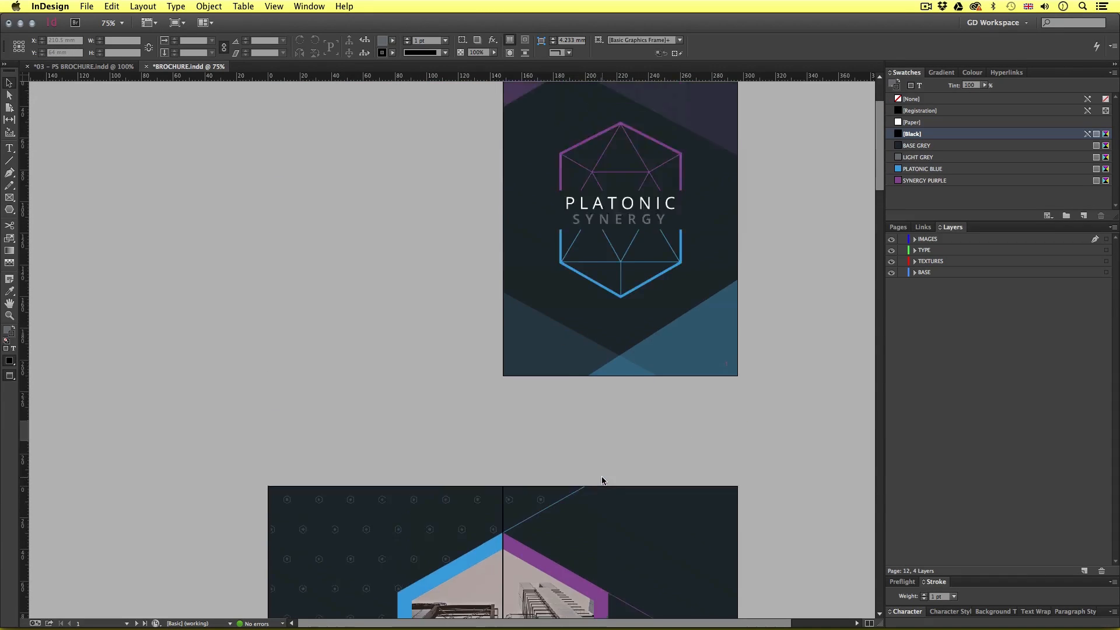
pyautogui.scroll(3, 696, 457)
pyautogui.scroll(-4, 718, 493)
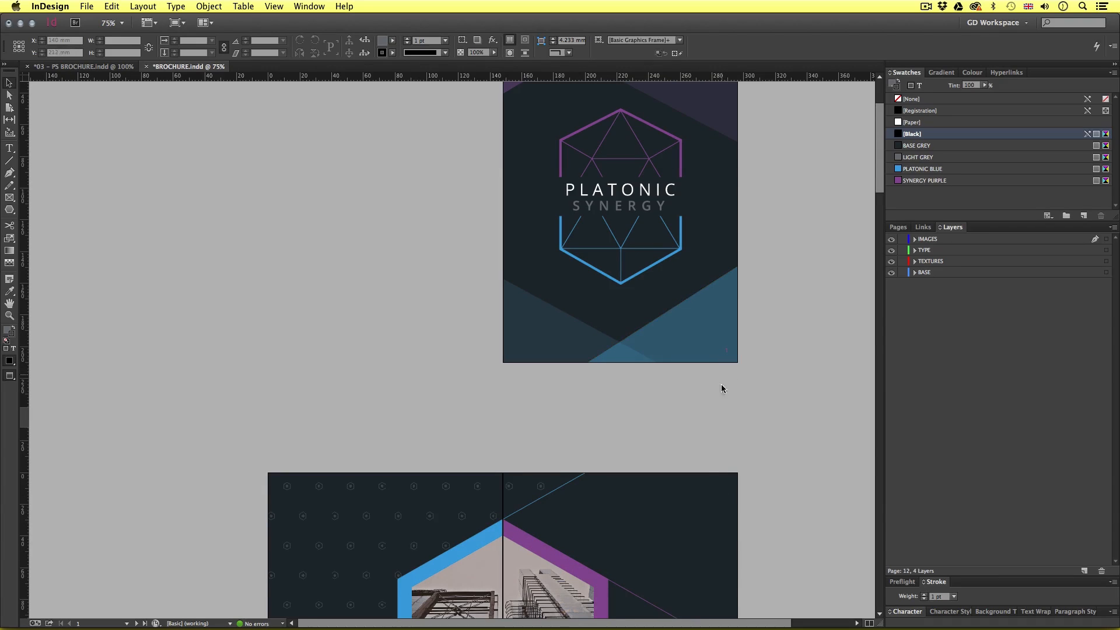
pyautogui.scroll(-6, 577, 452)
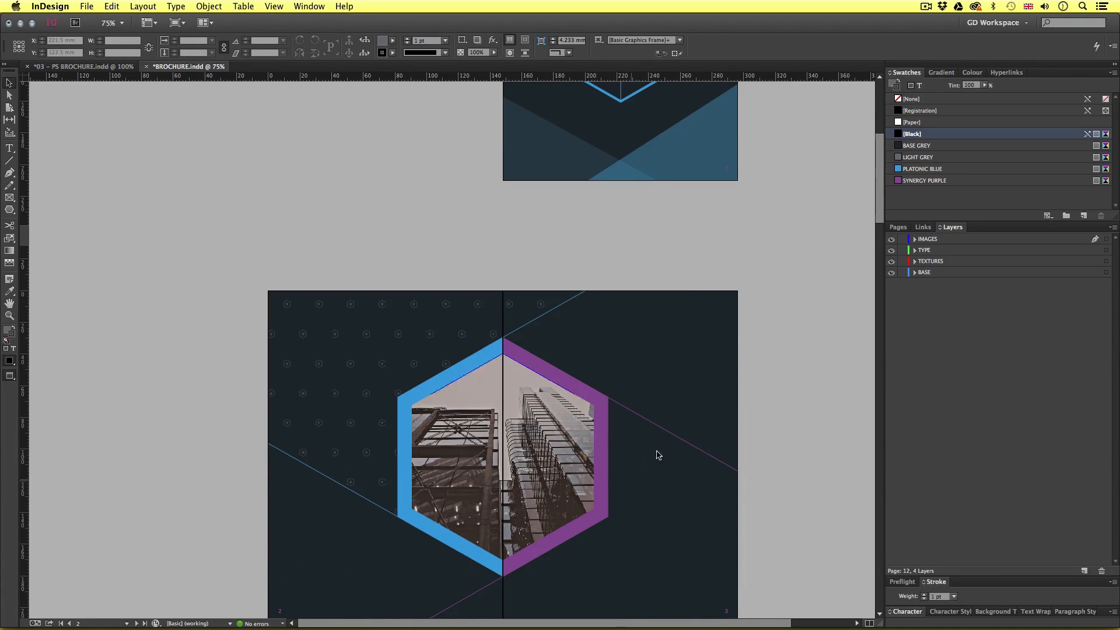
pyautogui.scroll(-4, 640, 489)
pyautogui.scroll(10, 639, 482)
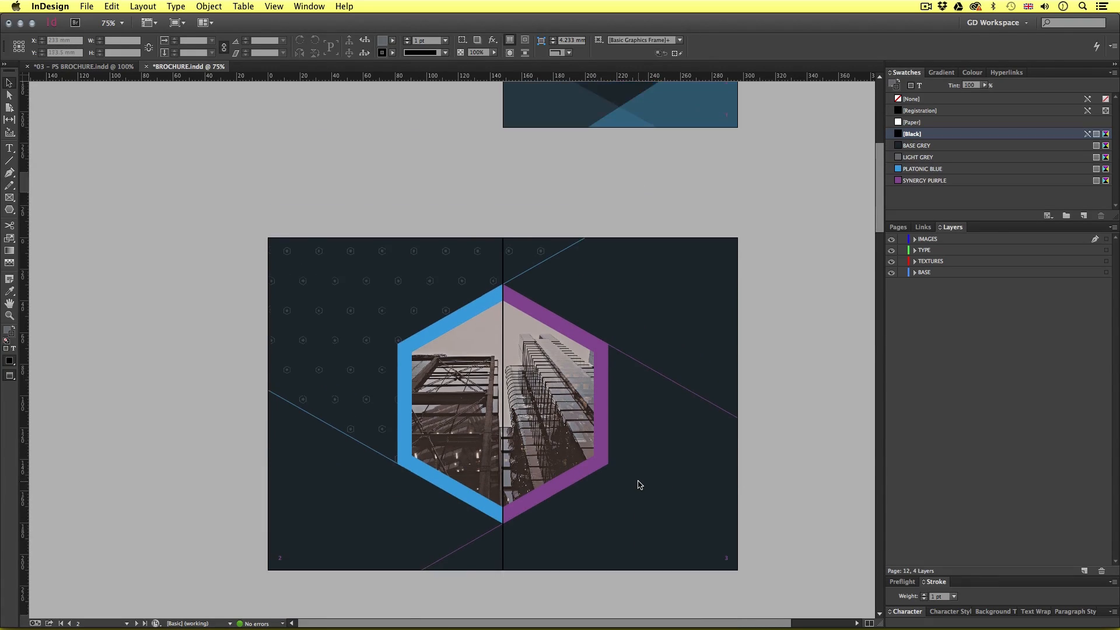
# Duplicate the A-Master spread to make a second master spread for the brochure.
pyautogui.click(895, 227)
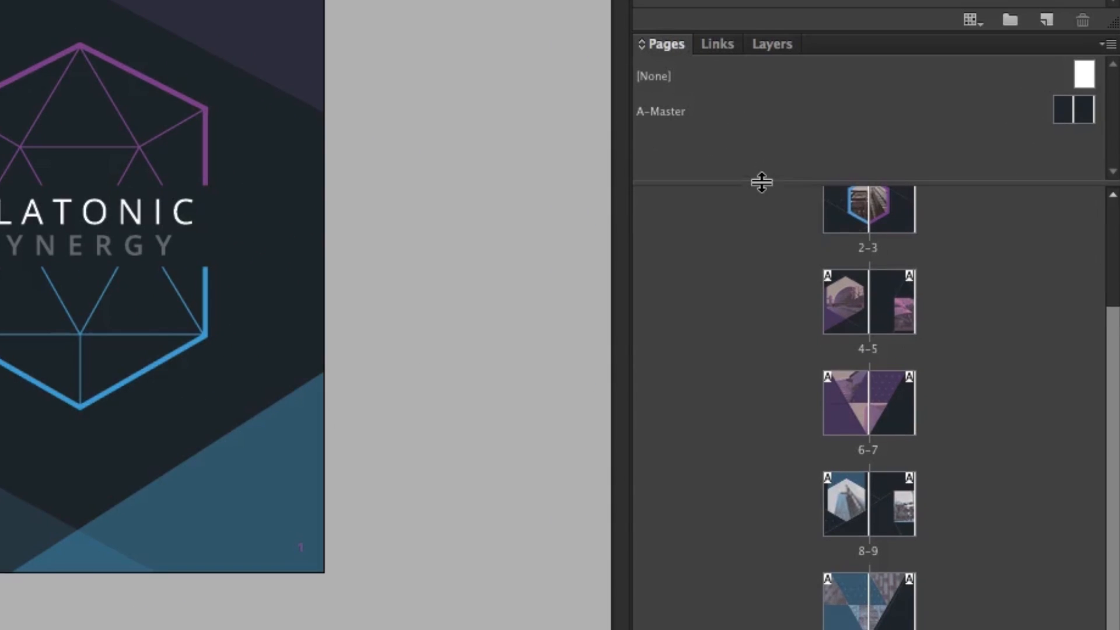
pyautogui.moveTo(761, 183); pyautogui.dragTo(763, 181)
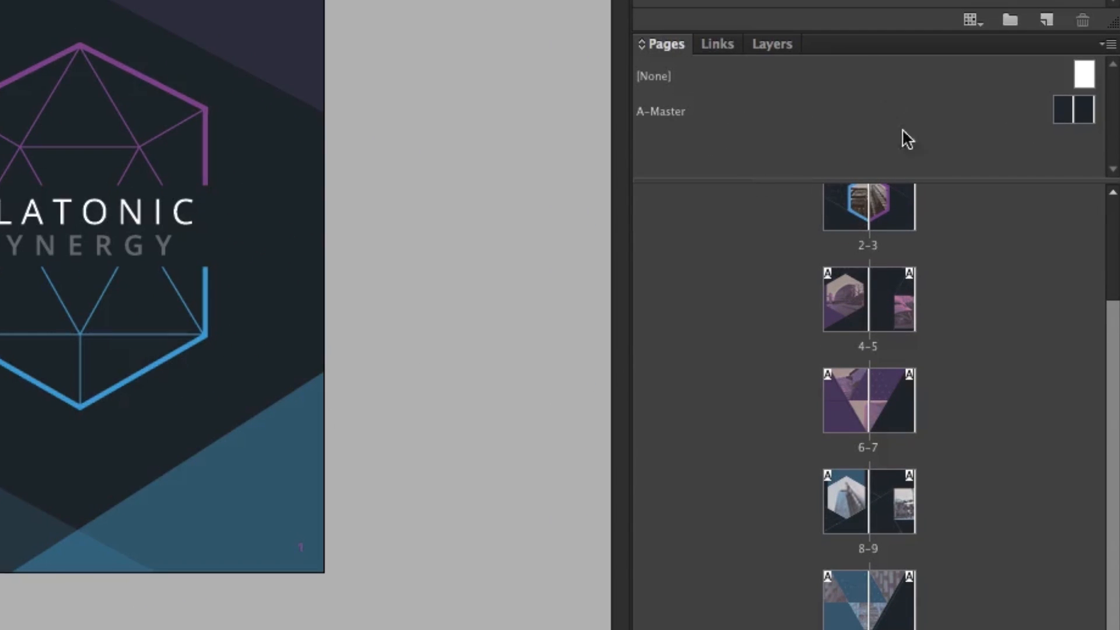
pyautogui.rightClick(650, 109)
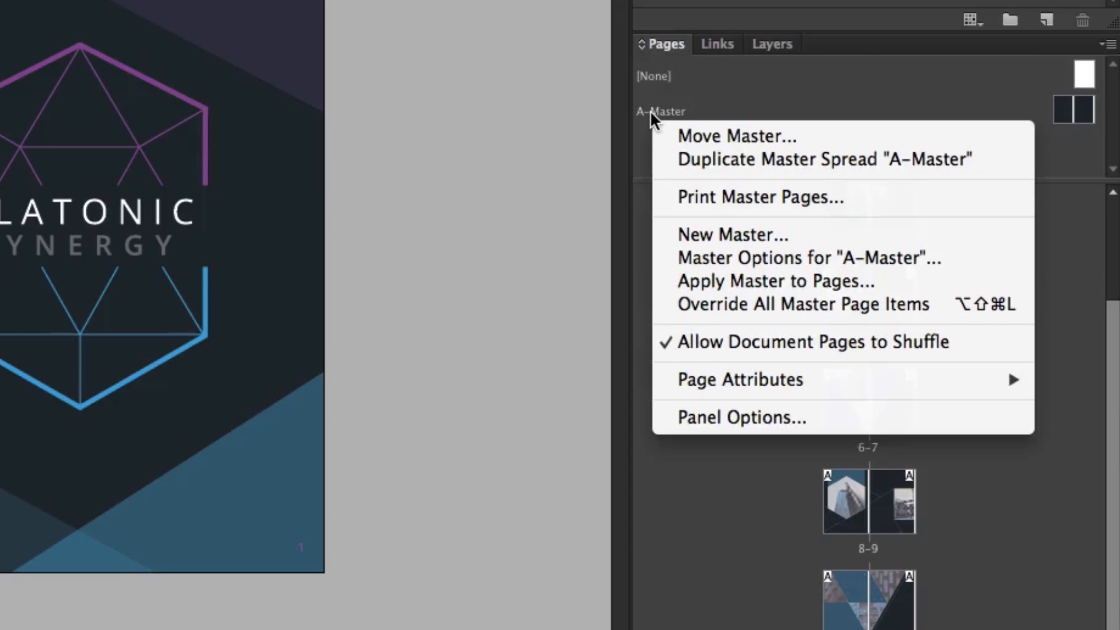
pyautogui.click(747, 157)
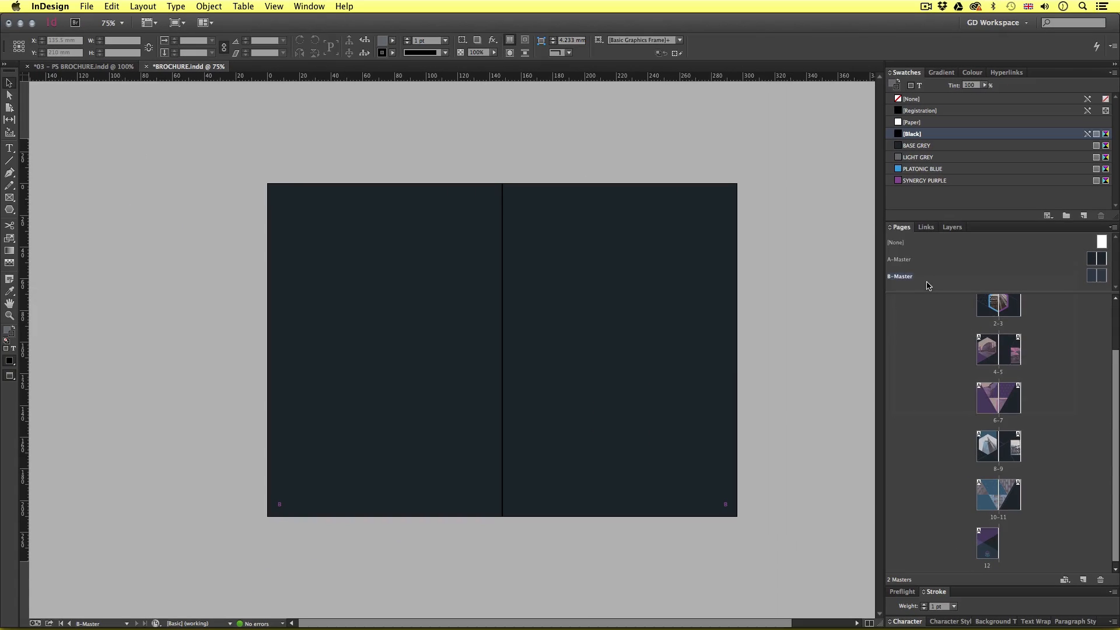
pyautogui.press('super+=')
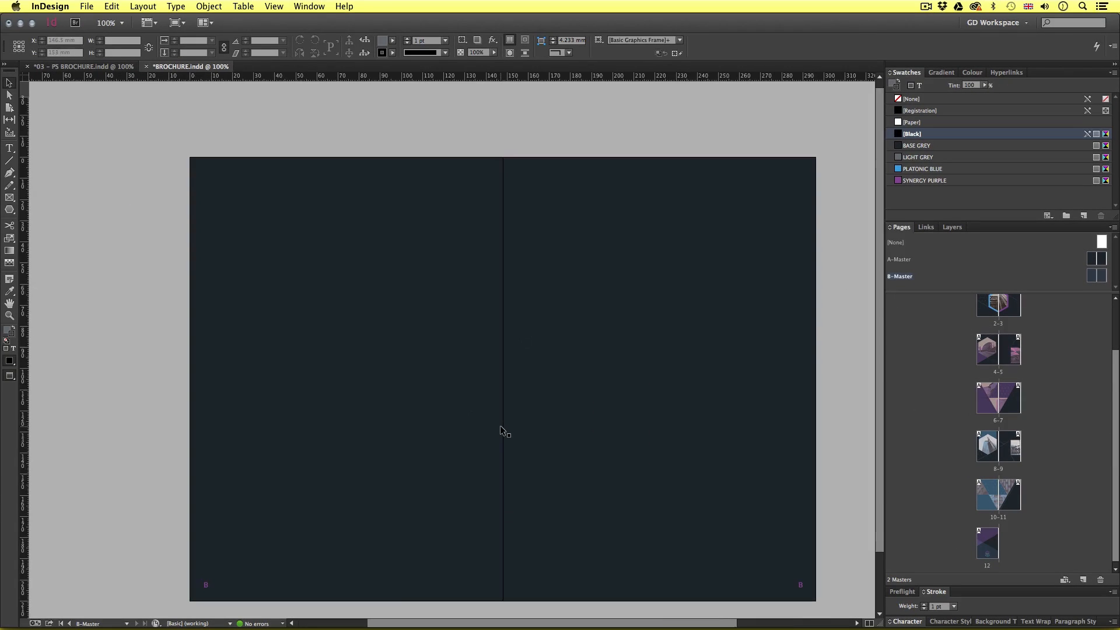
pyautogui.moveTo(583, 473); pyautogui.dragTo(550, 419)
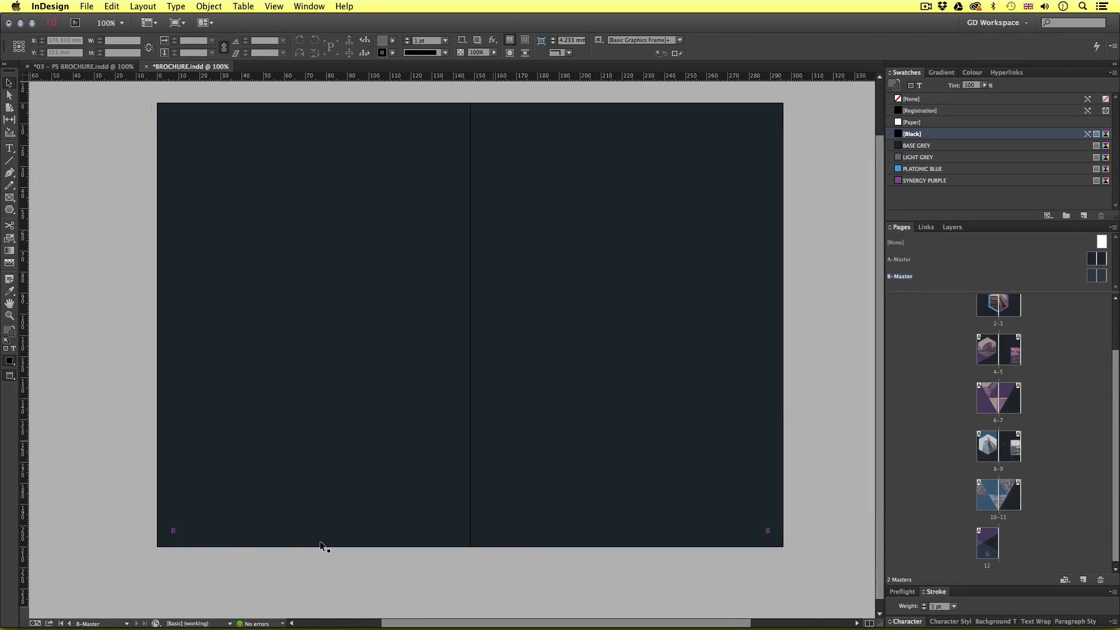
# Delete the page number markers from both pages of the B-Master spread.
pyautogui.click(173, 531)
pyautogui.press('Delete')
pyautogui.click(767, 530)
pyautogui.press('Delete')
# Apply B-Master to page 1, the front cover.
pyautogui.scroll(3, 1079, 400)
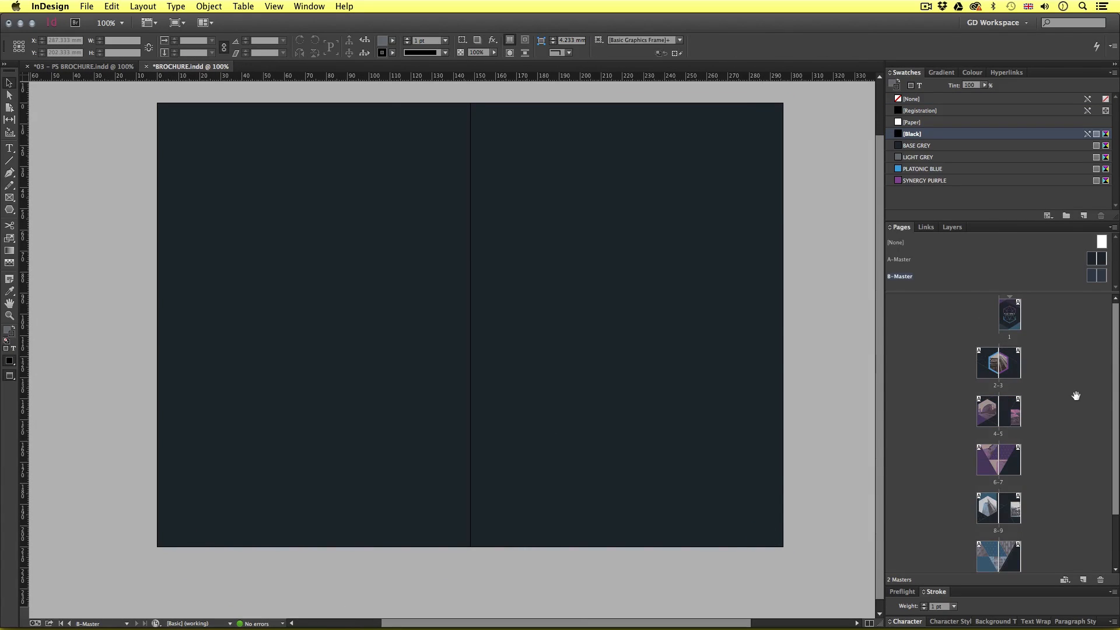
pyautogui.doubleClick(1011, 317)
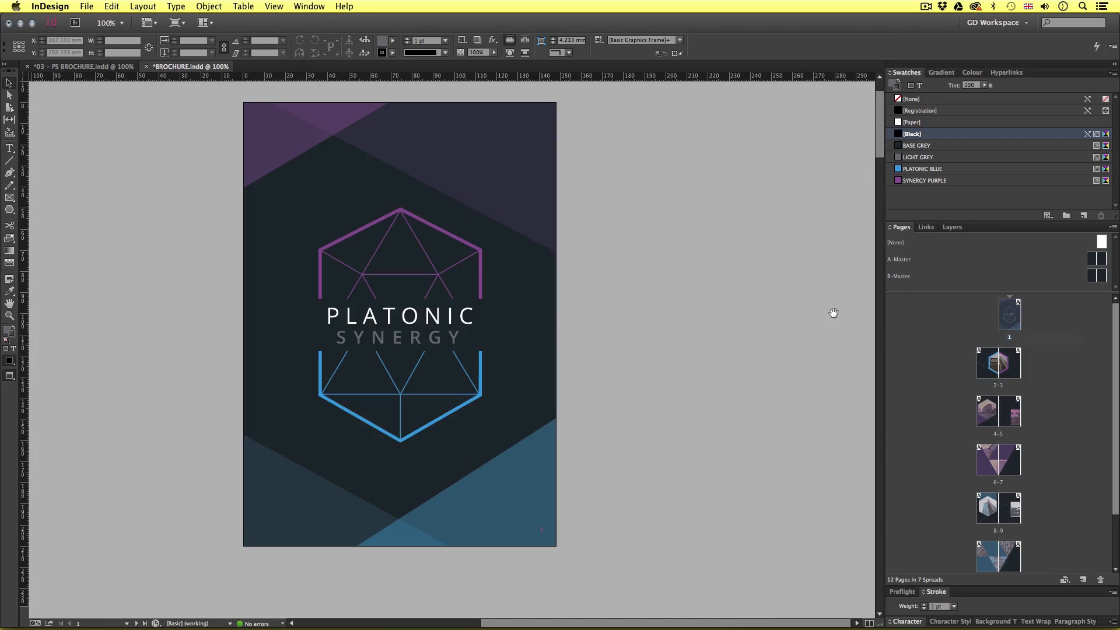
pyautogui.moveTo(568, 364); pyautogui.dragTo(619, 374)
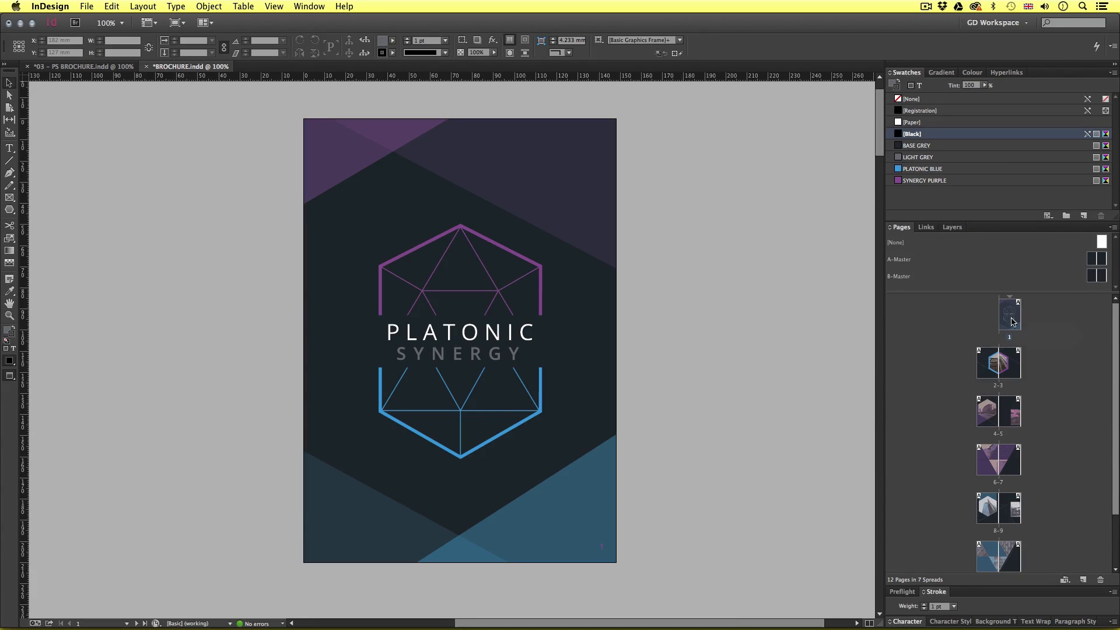
pyautogui.rightClick(1016, 318)
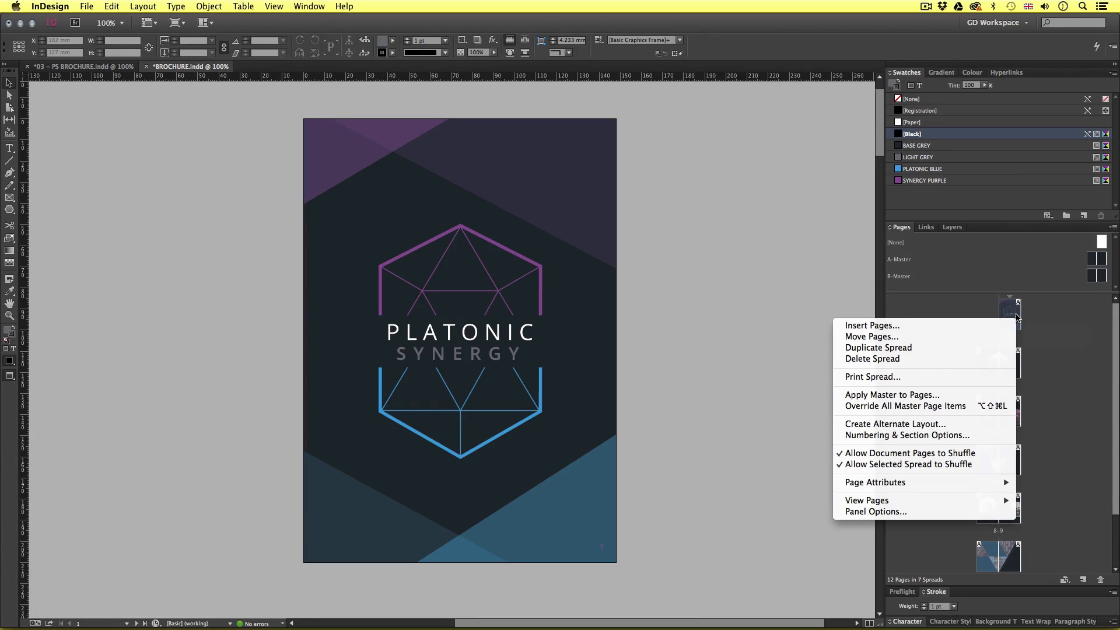
pyautogui.click(892, 395)
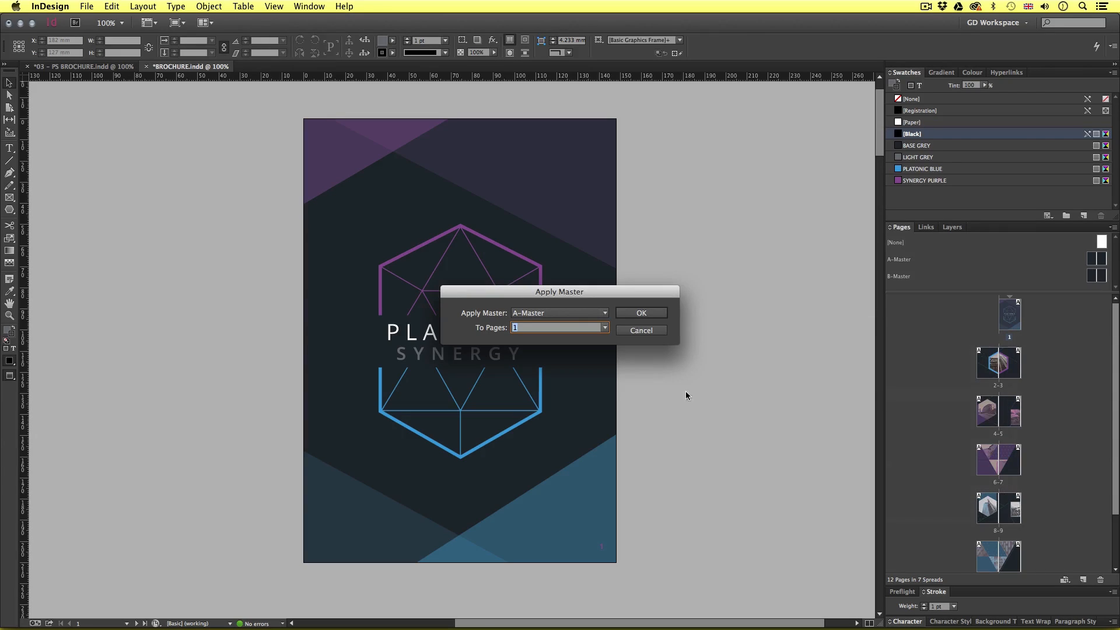
pyautogui.click(545, 315)
pyautogui.click(537, 348)
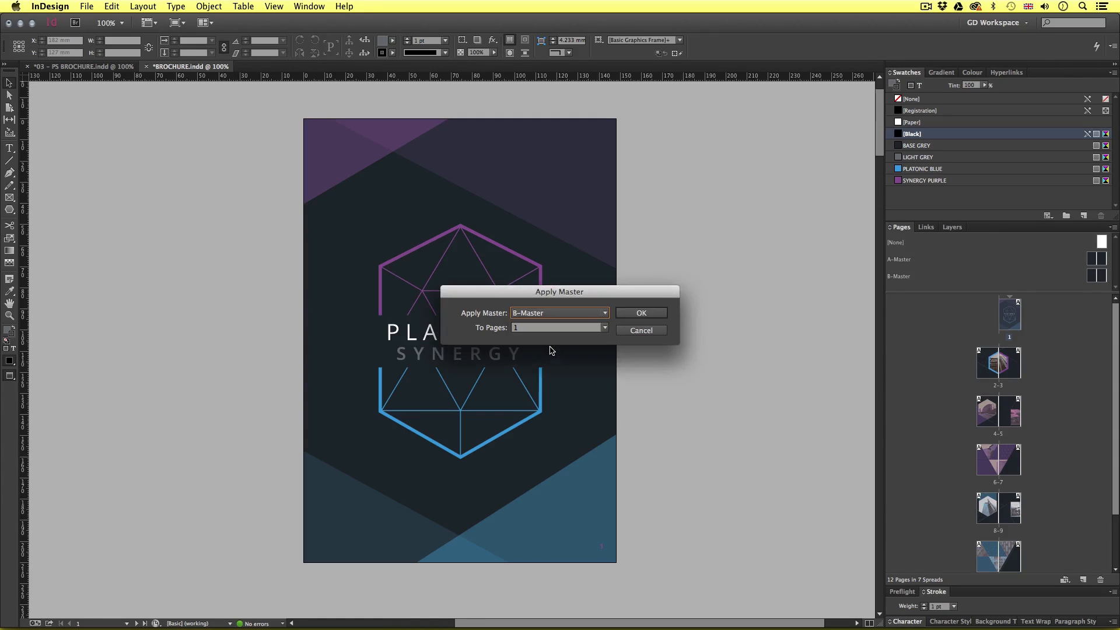
pyautogui.click(637, 315)
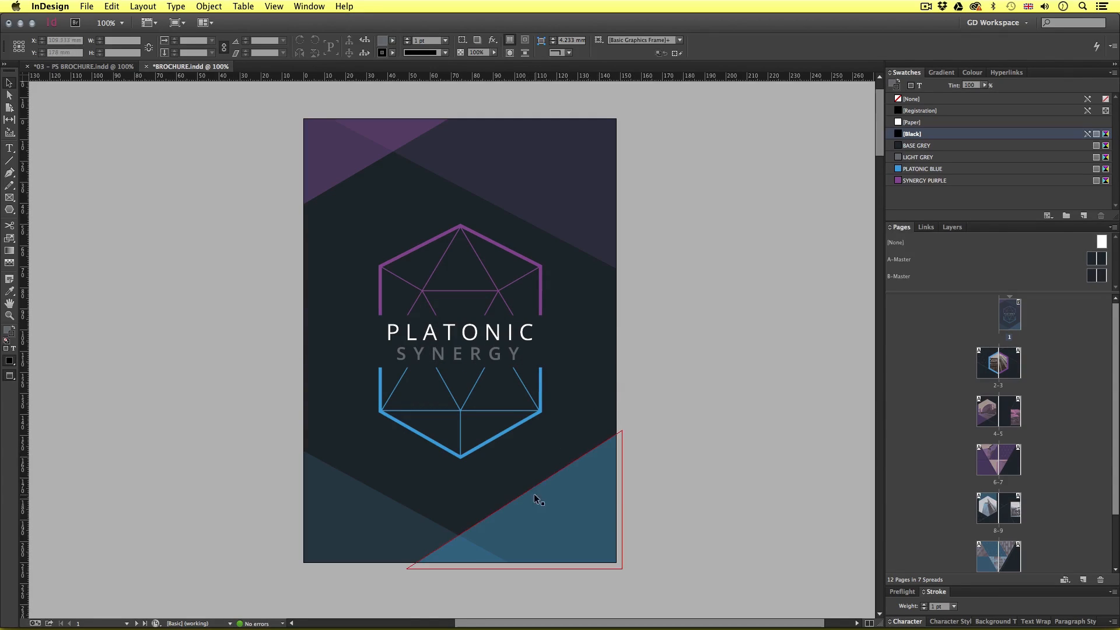
# Apply B-Master to both pages of the 2-3 spread.
pyautogui.scroll(1, 518, 517)
pyautogui.moveTo(488, 521); pyautogui.dragTo(513, 557)
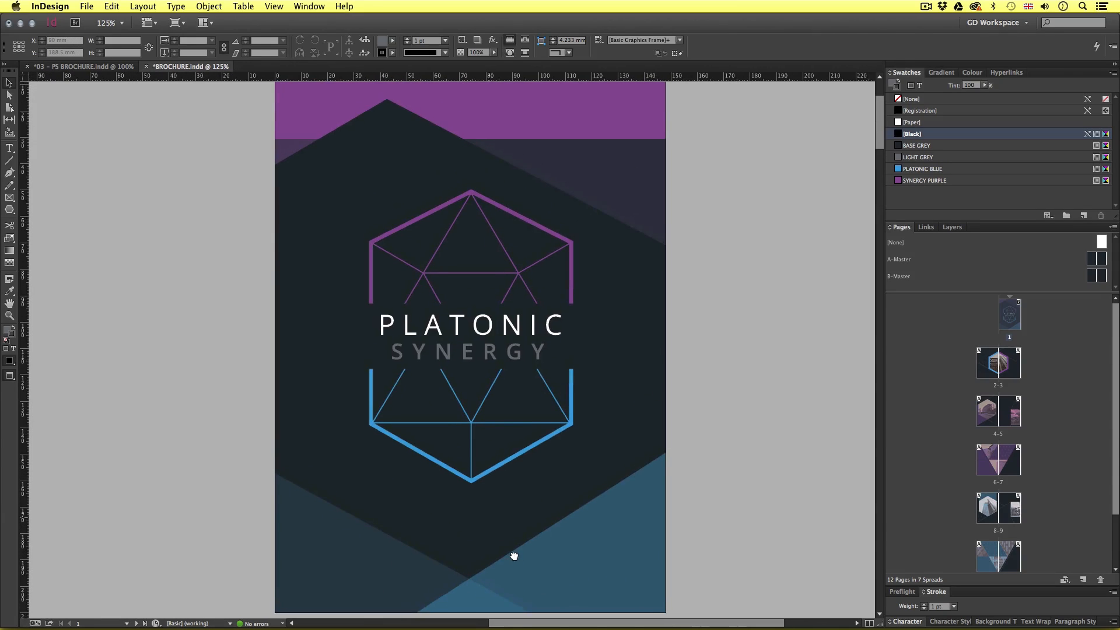
pyautogui.scroll(-1, 515, 533)
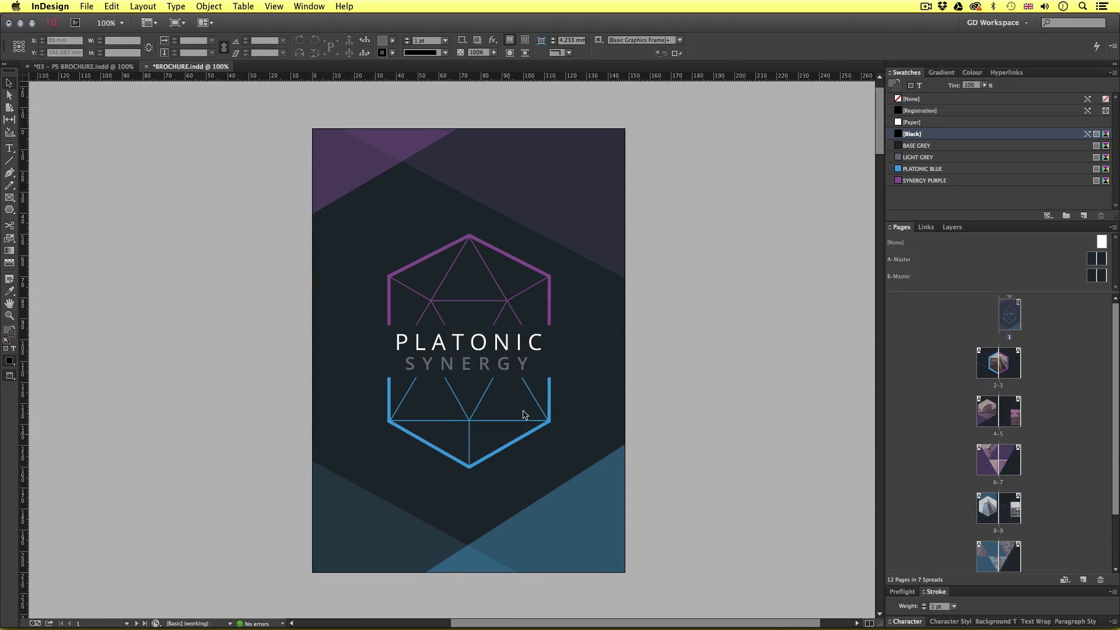
pyautogui.scroll(1, 532, 530)
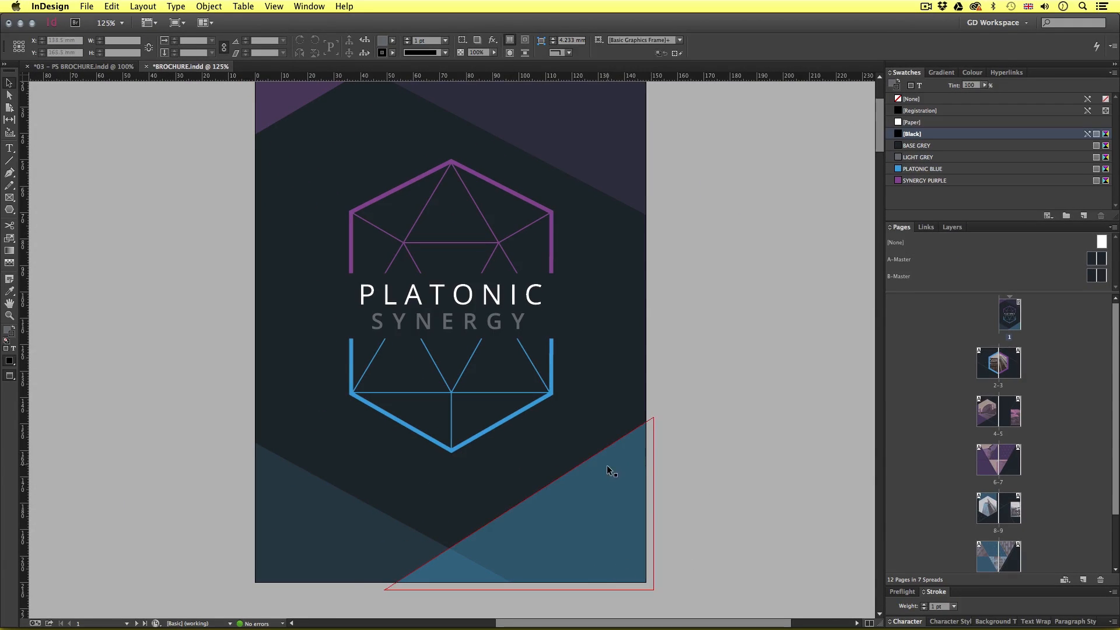
pyautogui.press('super+minus')
pyautogui.moveTo(480, 562); pyautogui.dragTo(597, 255)
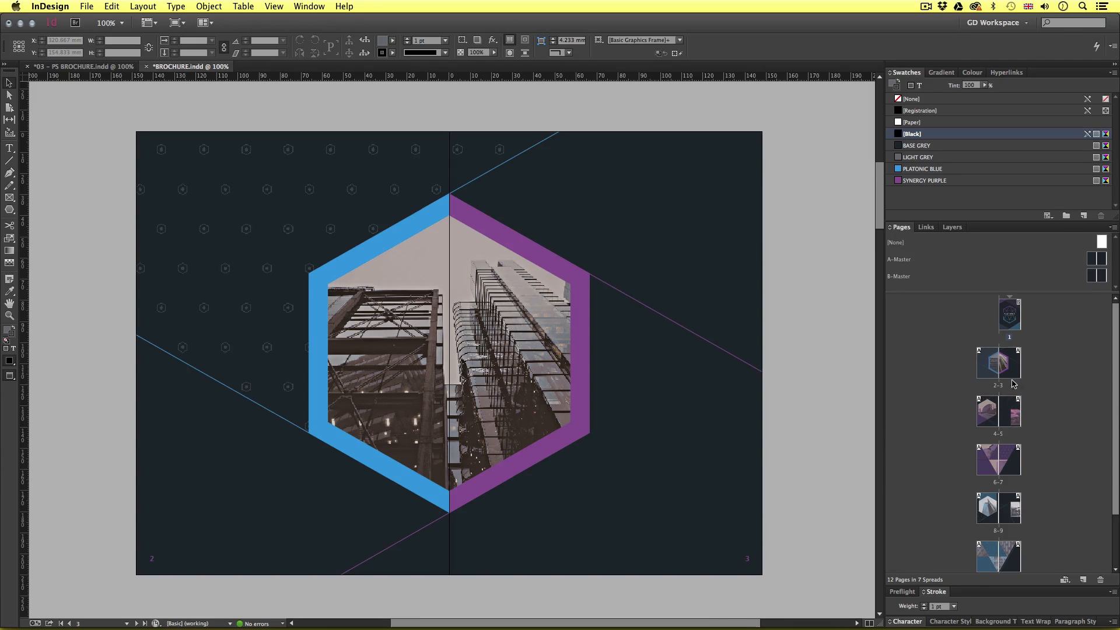
pyautogui.rightClick(1012, 372)
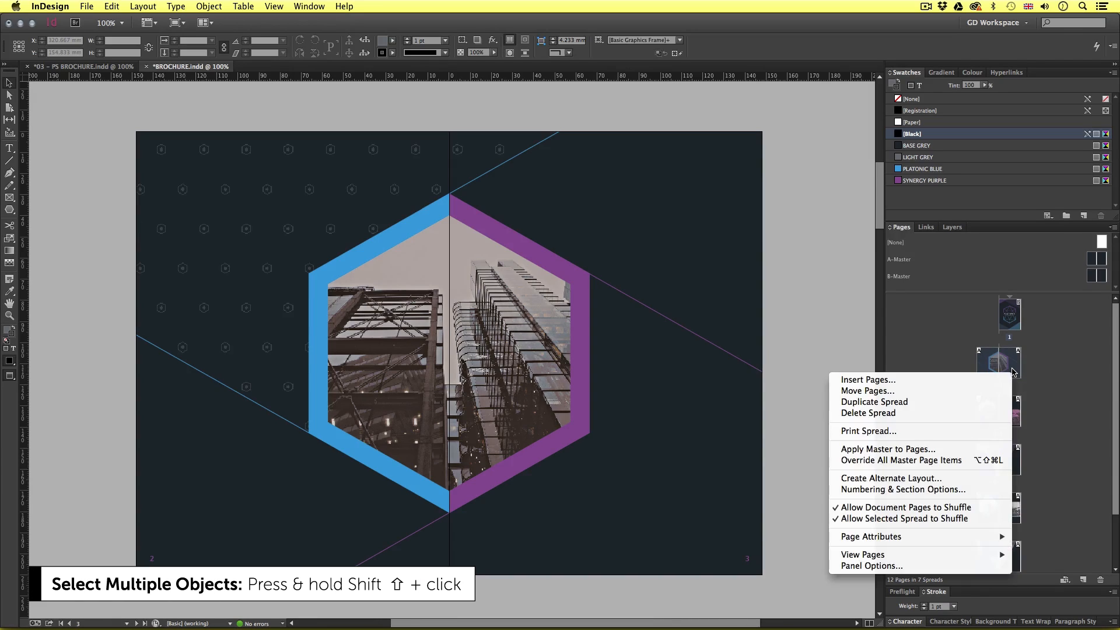
pyautogui.click(909, 449)
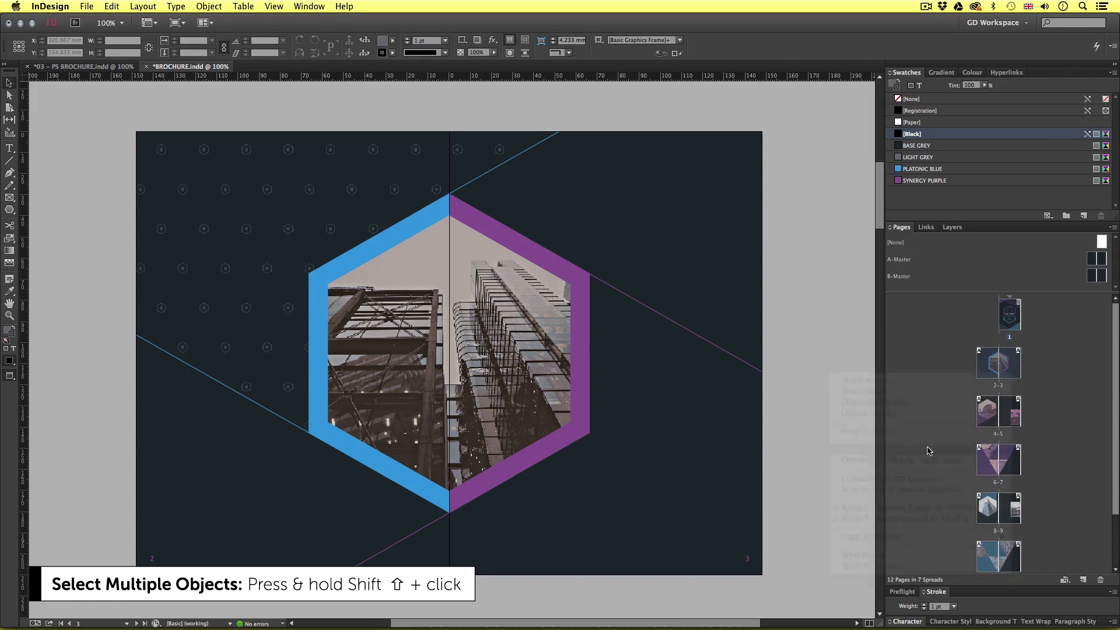
pyautogui.click(566, 313)
pyautogui.click(565, 324)
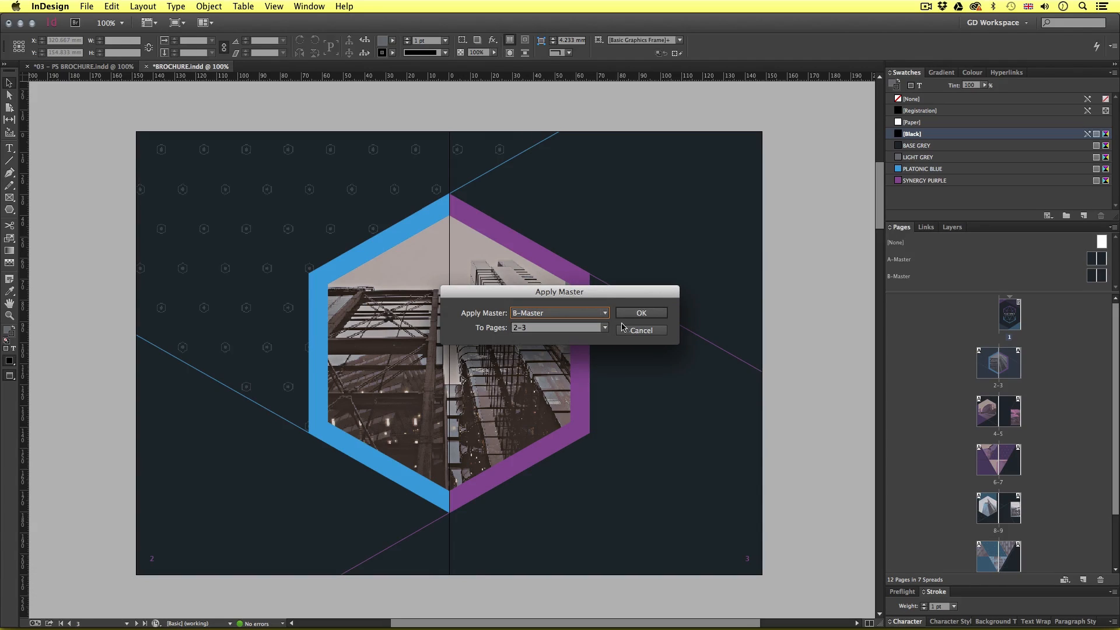
pyautogui.click(639, 313)
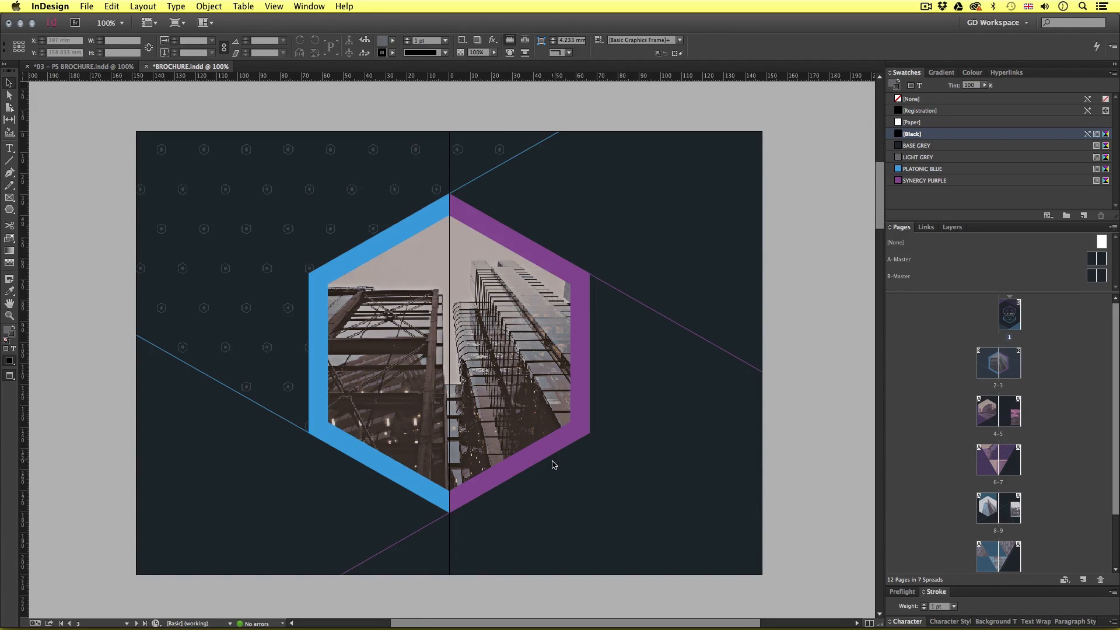
# Apply B-Master to page 12, the back cover.
pyautogui.press('super+minus')
pyautogui.scroll(-3, 1063, 459)
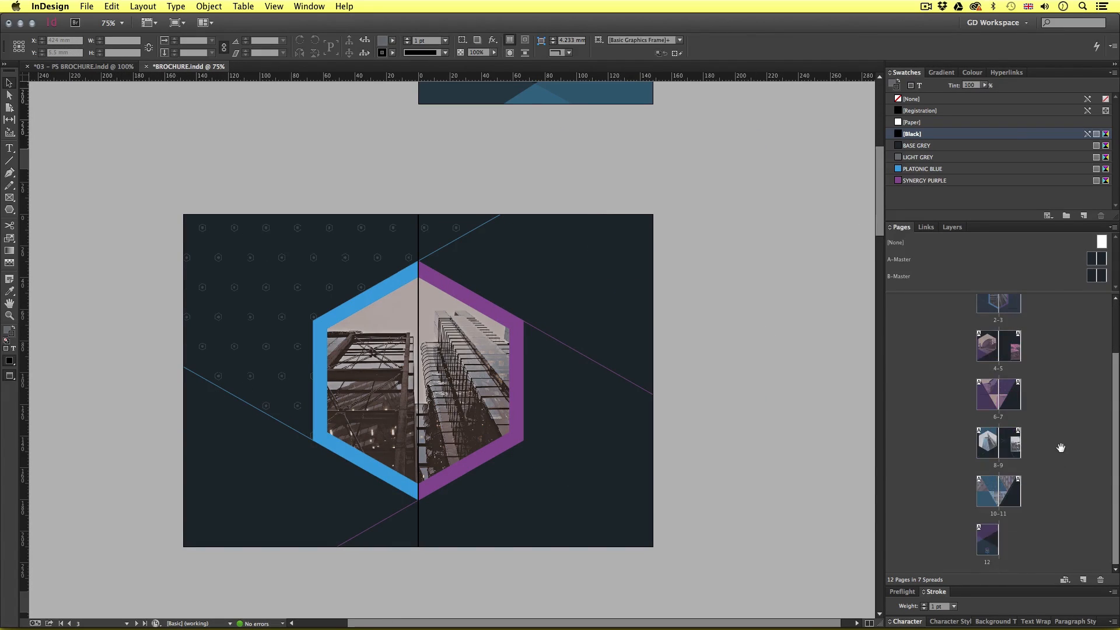
pyautogui.click(991, 533)
pyautogui.rightClick(991, 533)
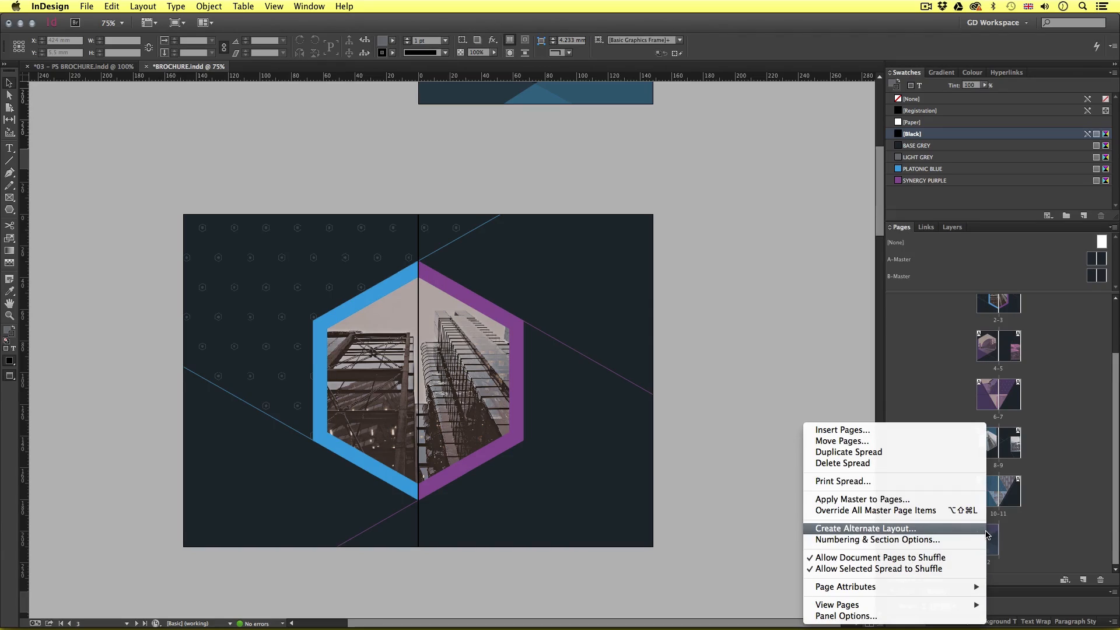
pyautogui.click(928, 503)
pyautogui.click(583, 313)
pyautogui.click(565, 348)
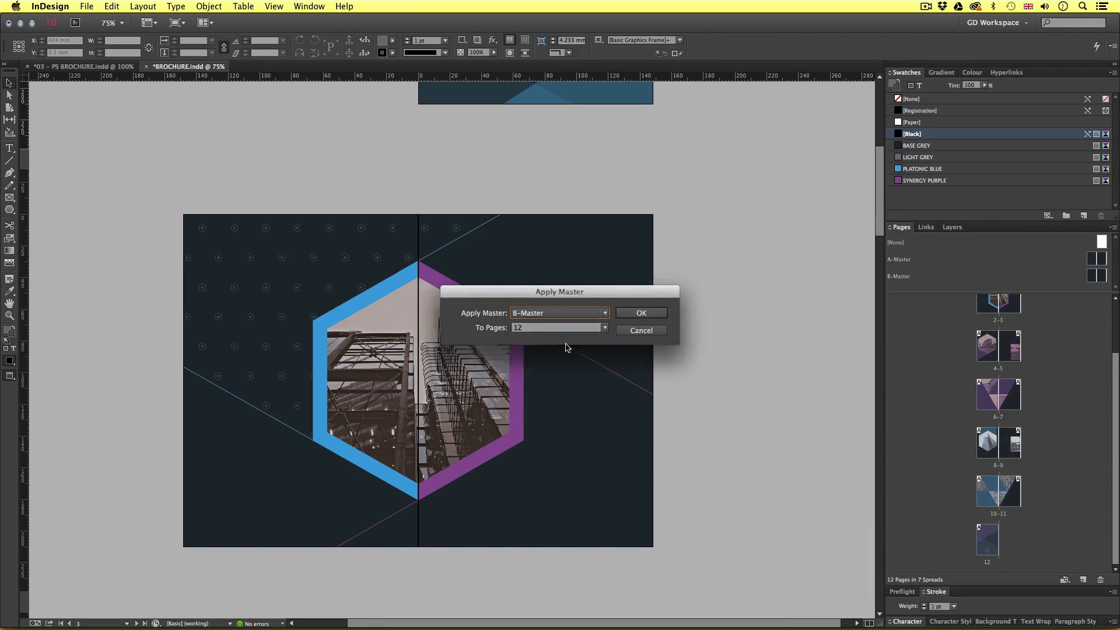
pyautogui.click(640, 317)
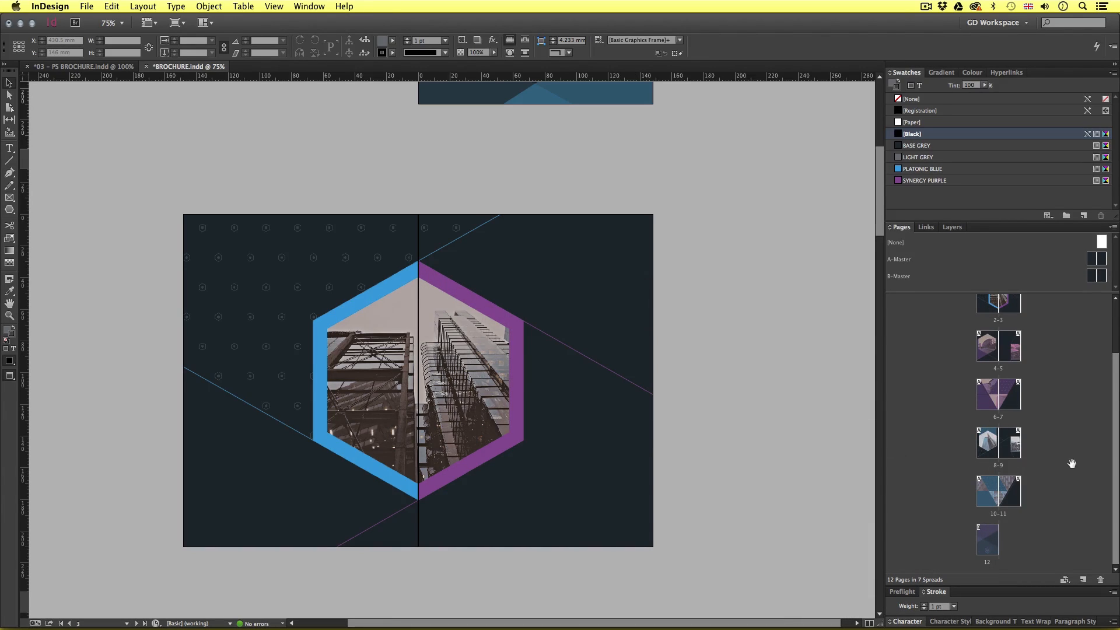
# Check the back cover's page number area, and look over the brochure spreads back up to the front cover.
pyautogui.press('super+minus')
pyautogui.moveTo(871, 210); pyautogui.dragTo(878, 563)
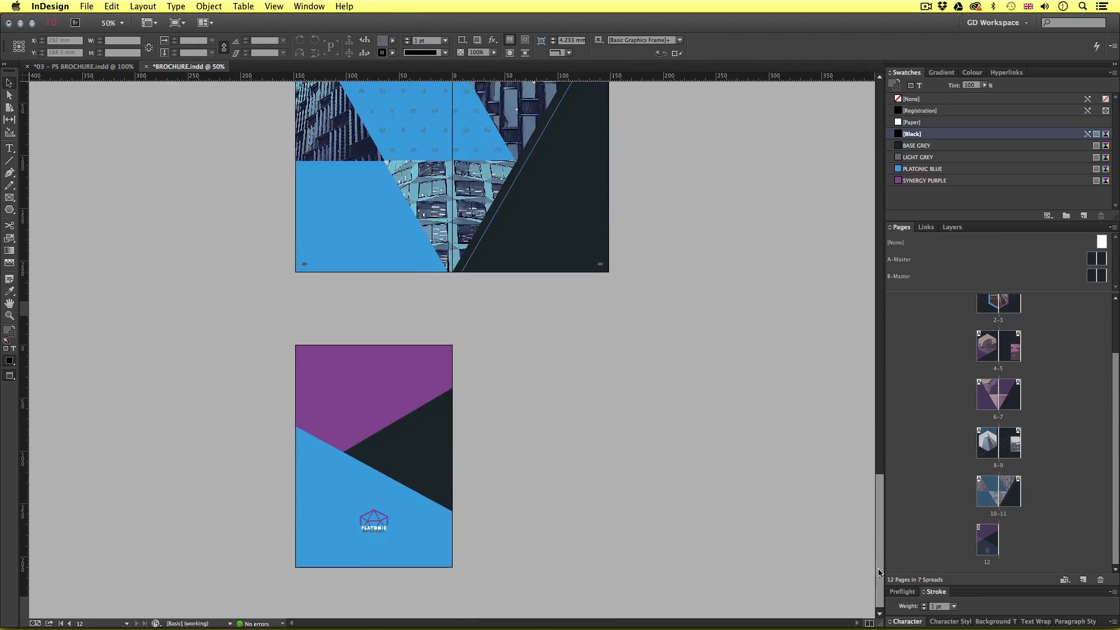
pyautogui.press('super+1')
pyautogui.moveTo(424, 552); pyautogui.dragTo(475, 516)
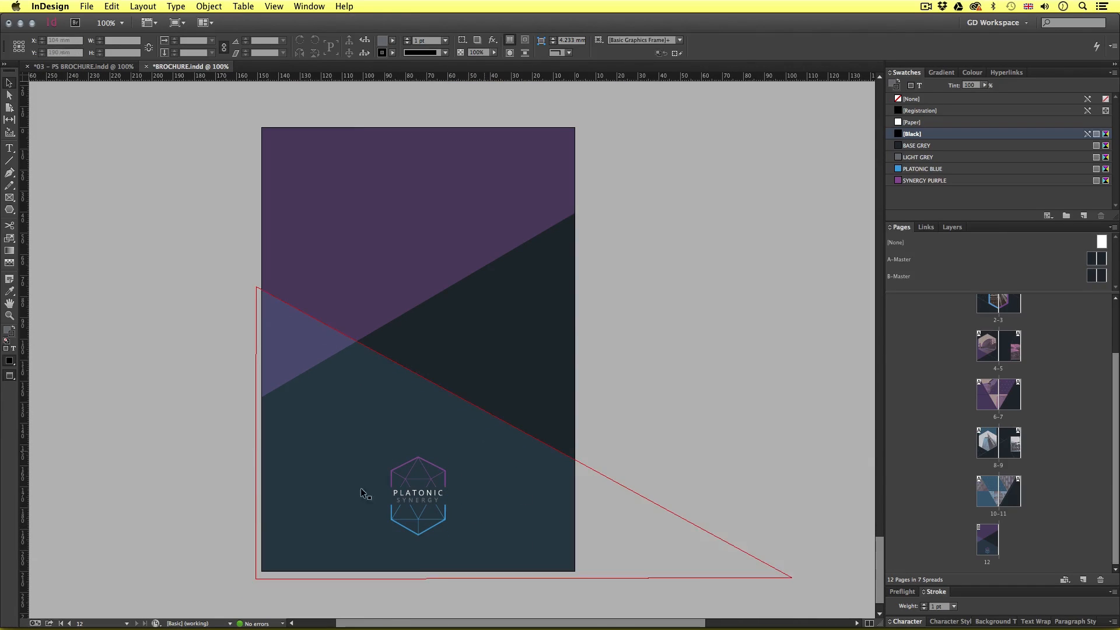
pyautogui.press('super+minus')
pyautogui.scroll(20, 659, 476)
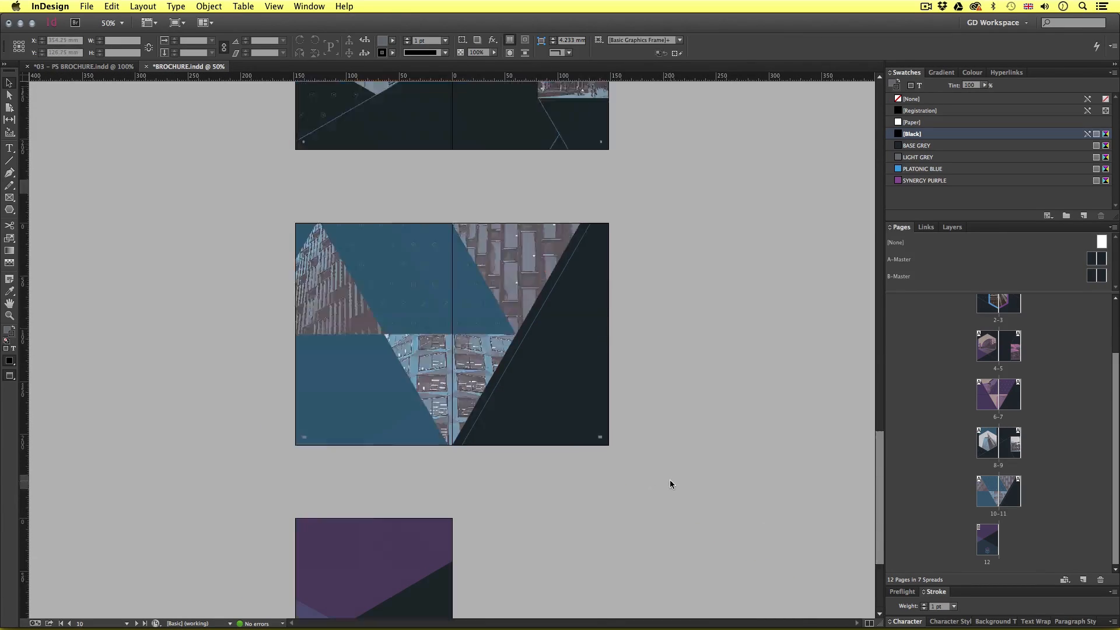
pyautogui.scroll(-2, 665, 472)
pyautogui.press('super+minus')
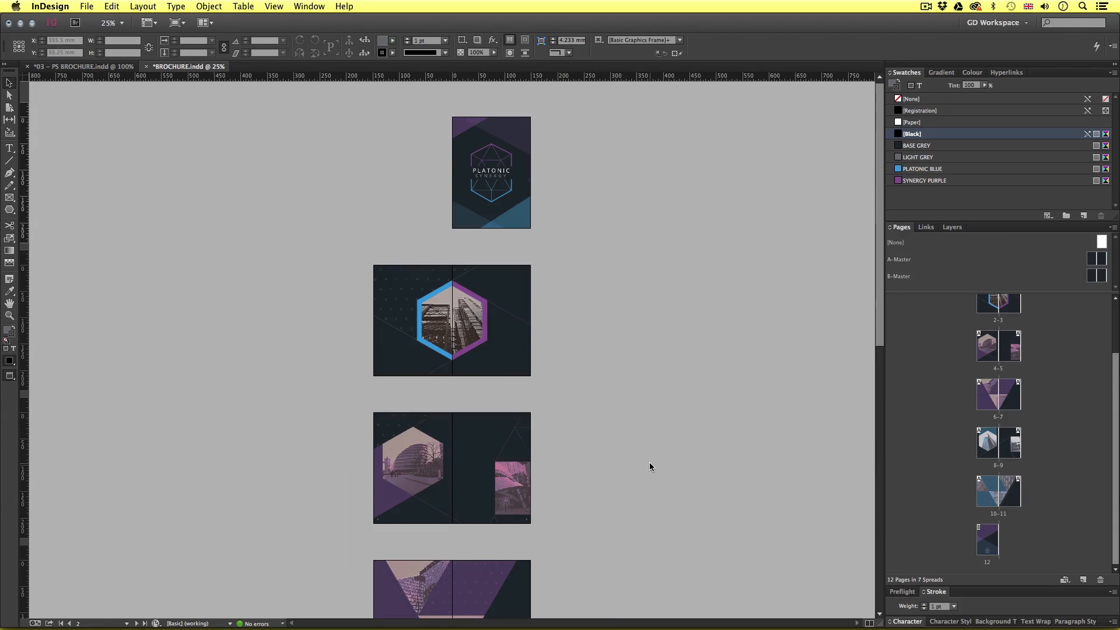